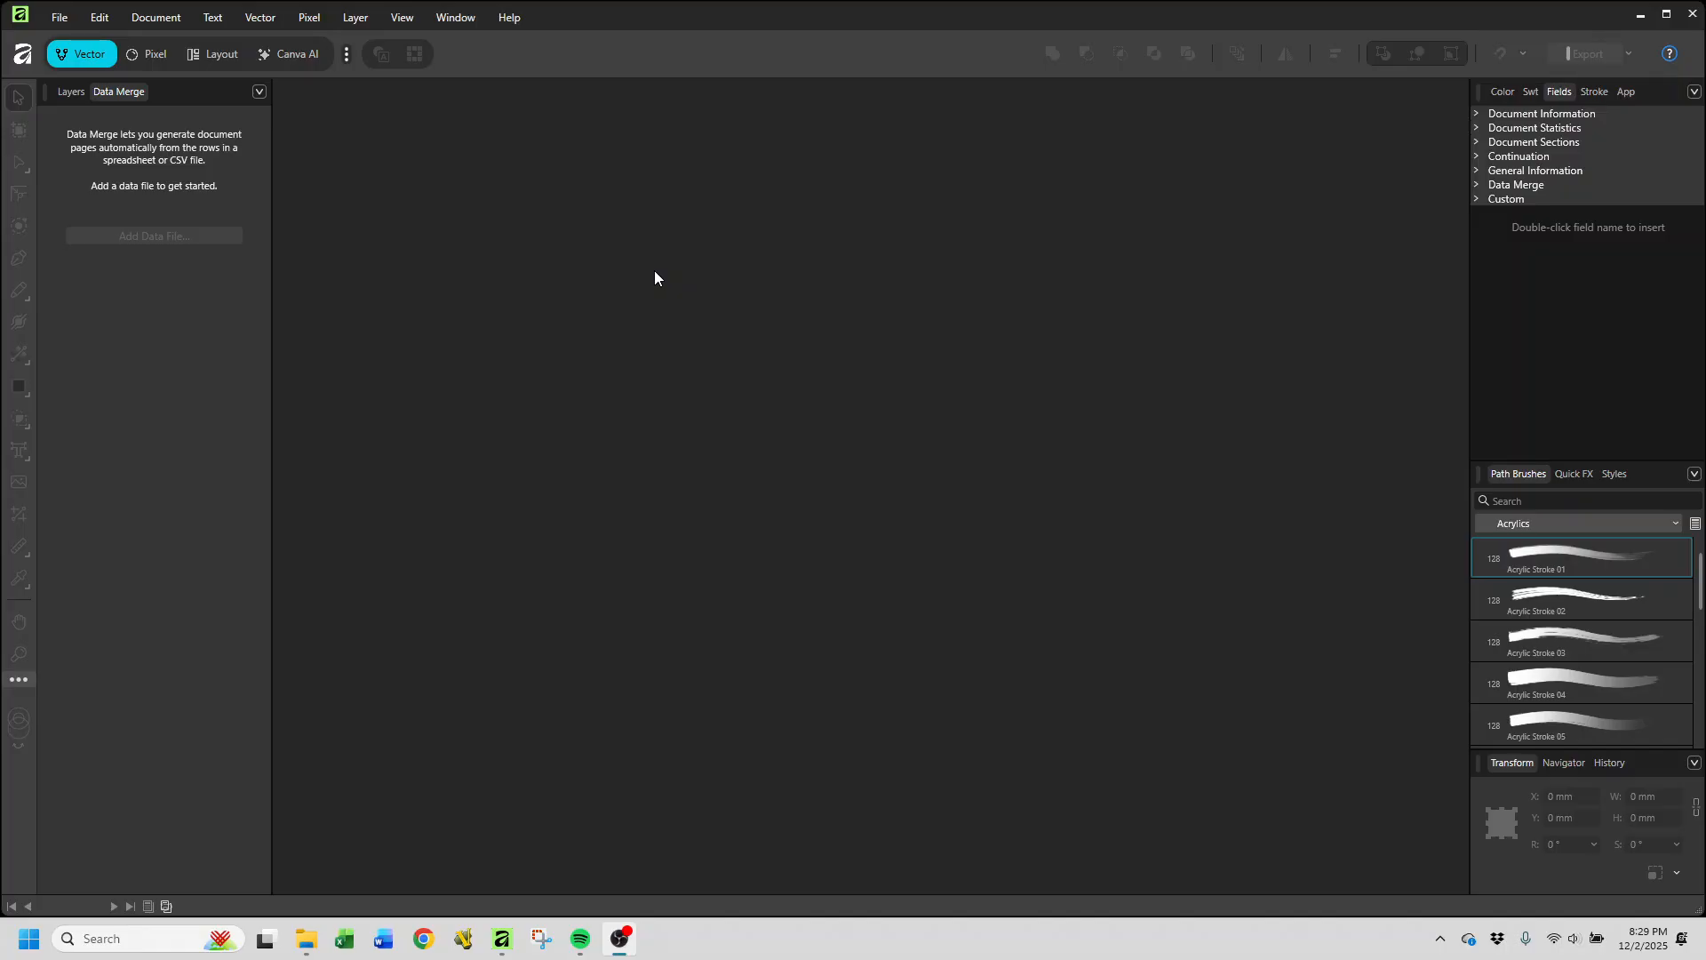
Step: Start a new document from the RGB Letter (ANSI A) preset in portrait, 8.5 in wide and 11 in high
click(60, 17)
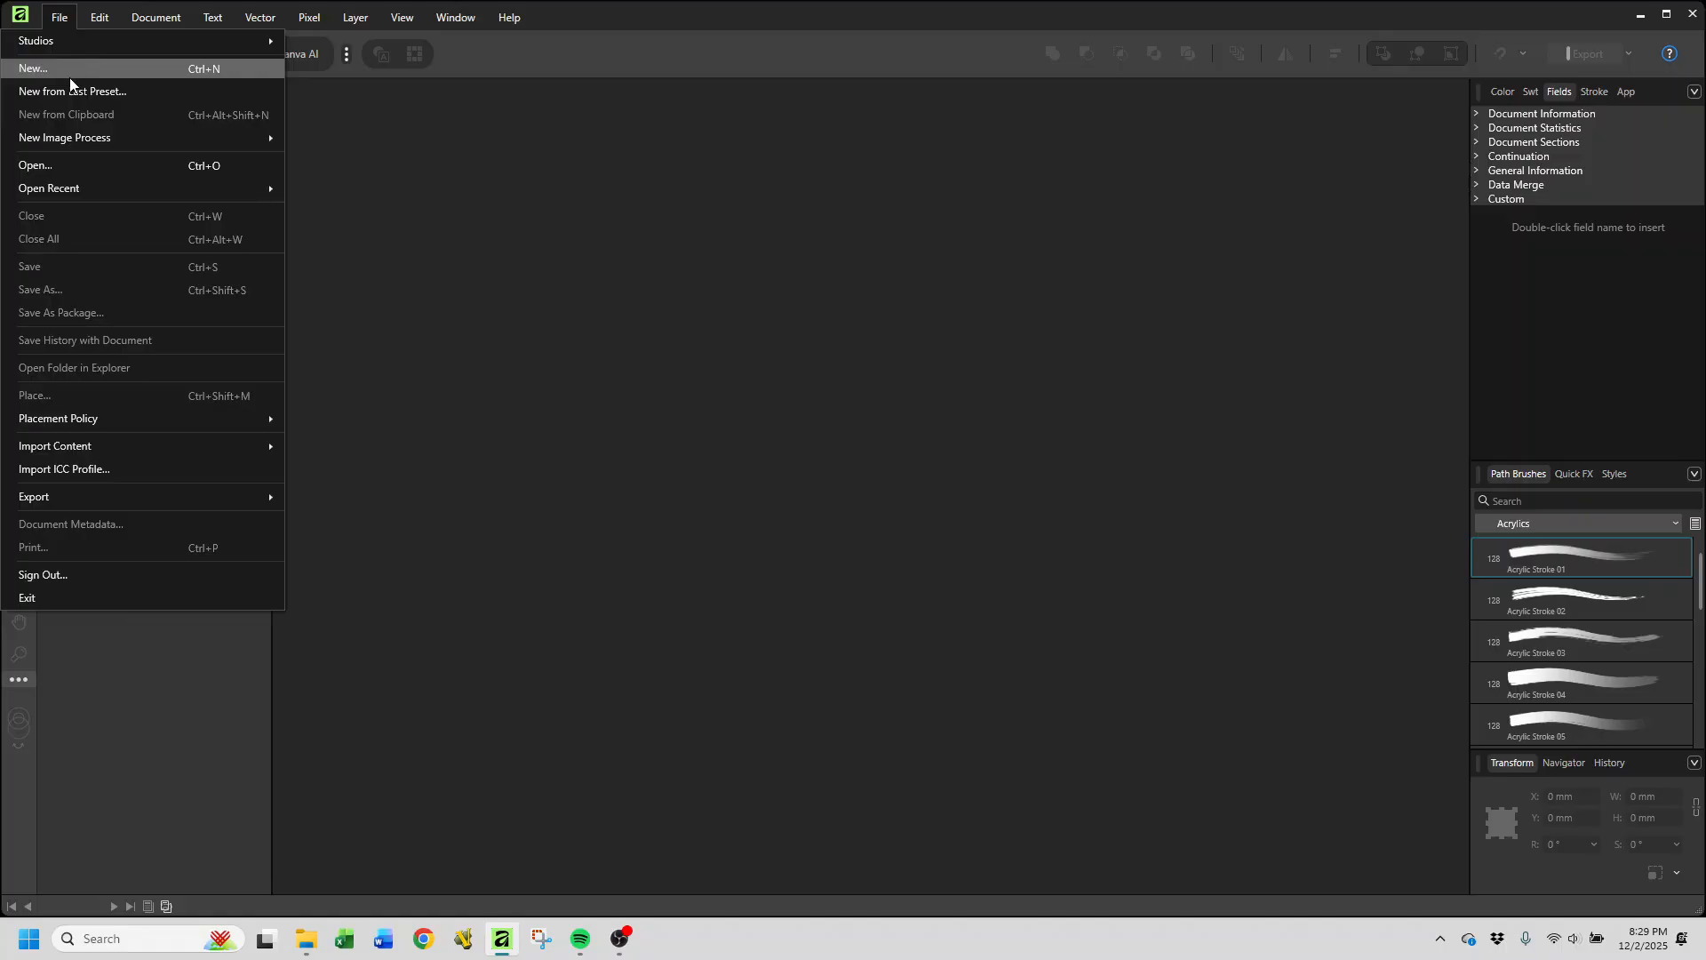
click(65, 71)
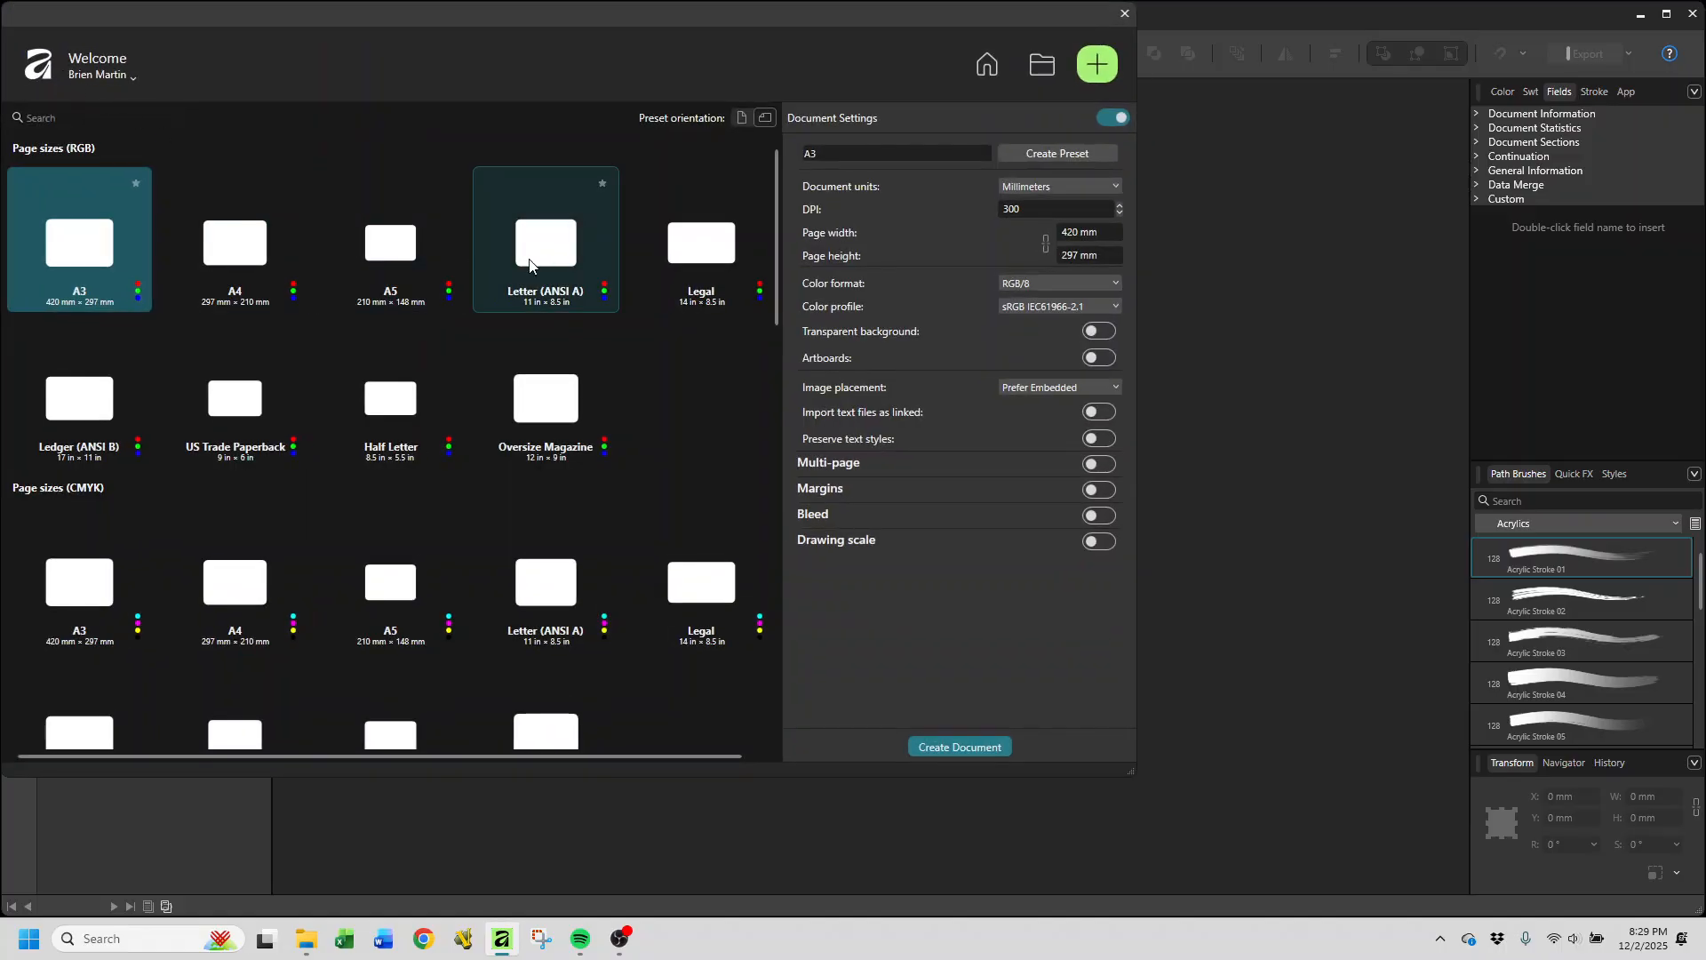
click(549, 263)
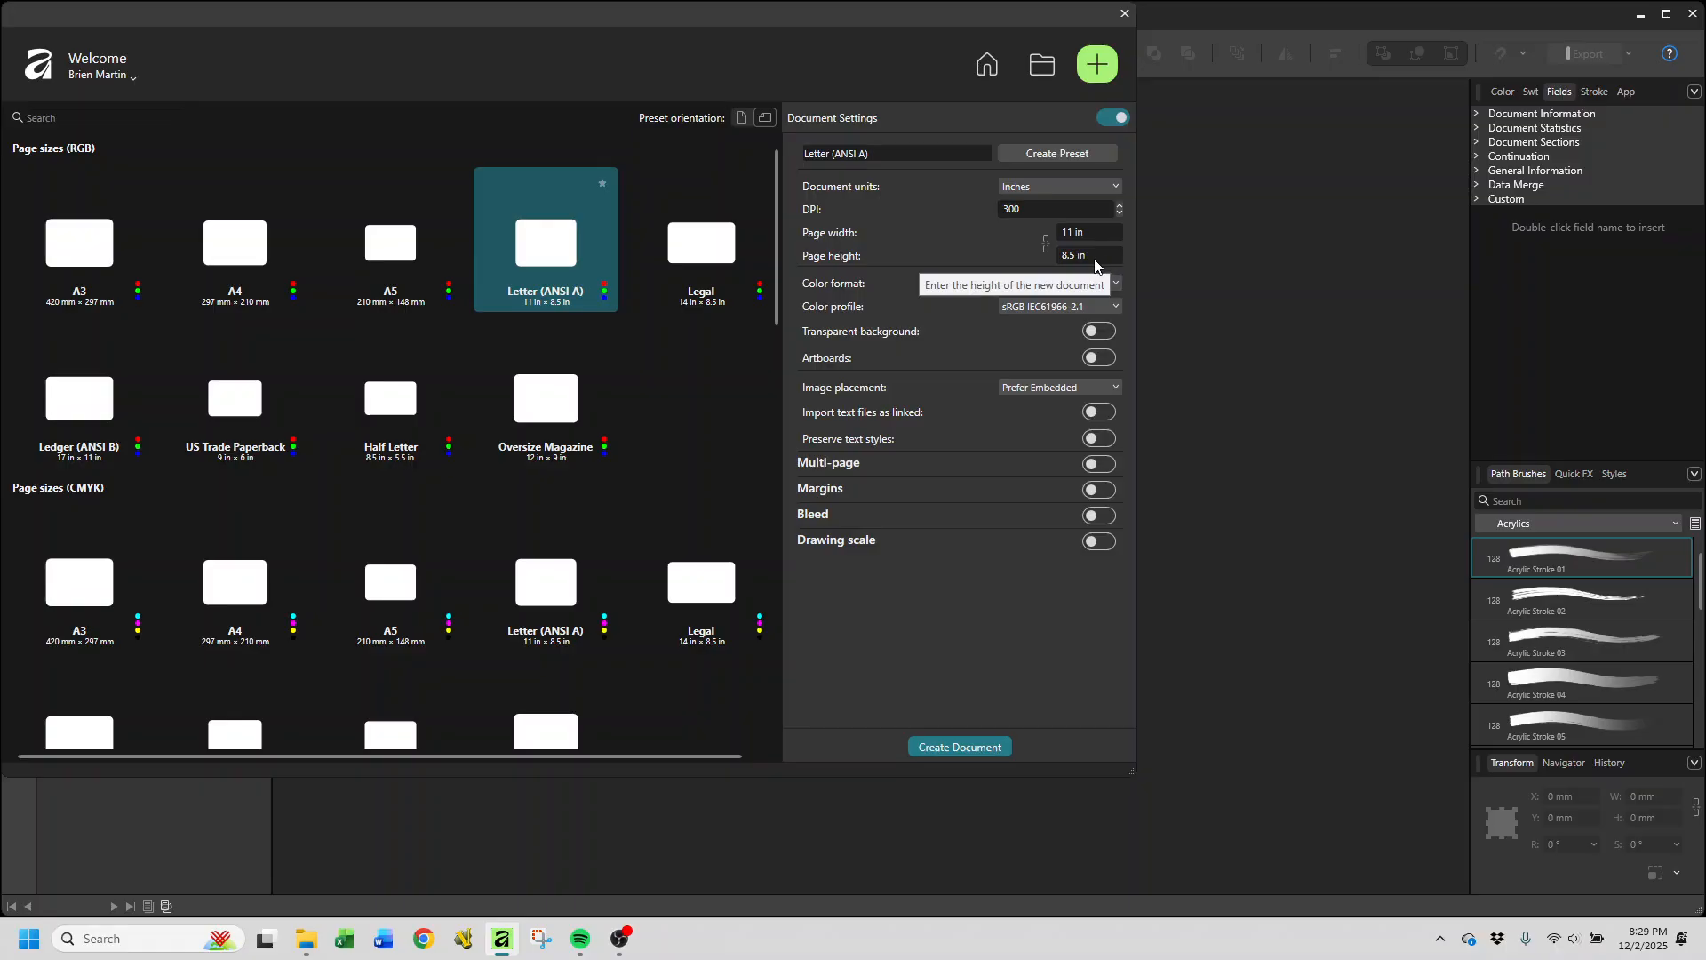
click(1086, 236)
text(8.5)
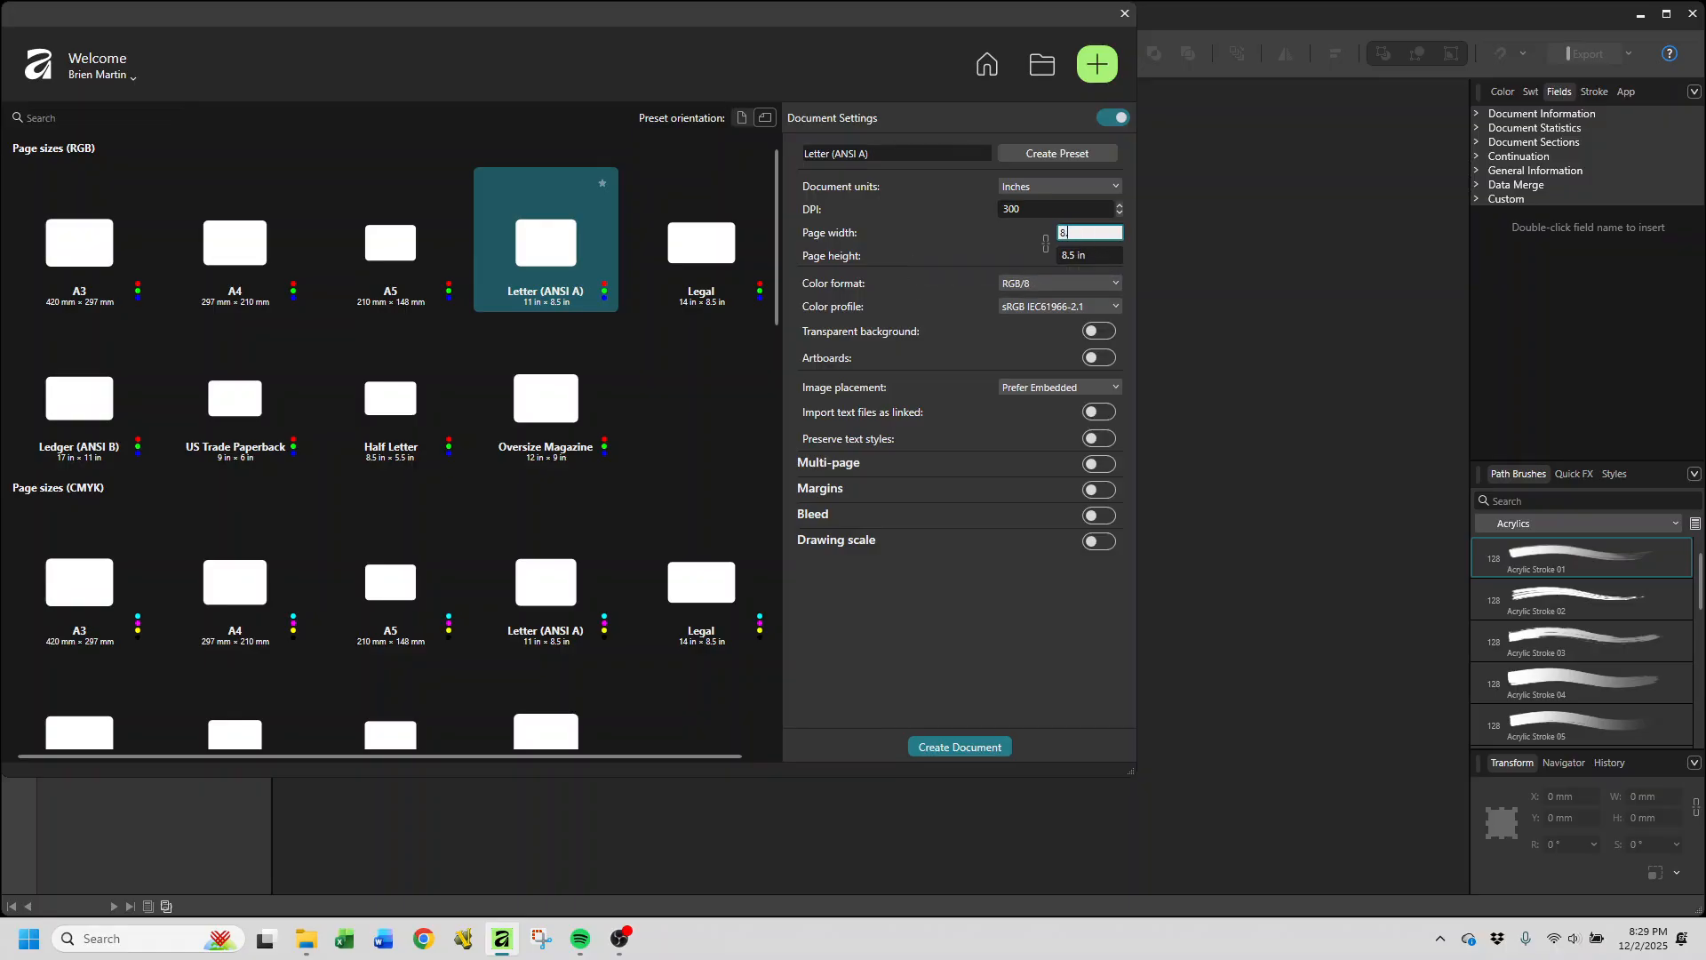
key(Tab)
text(11)
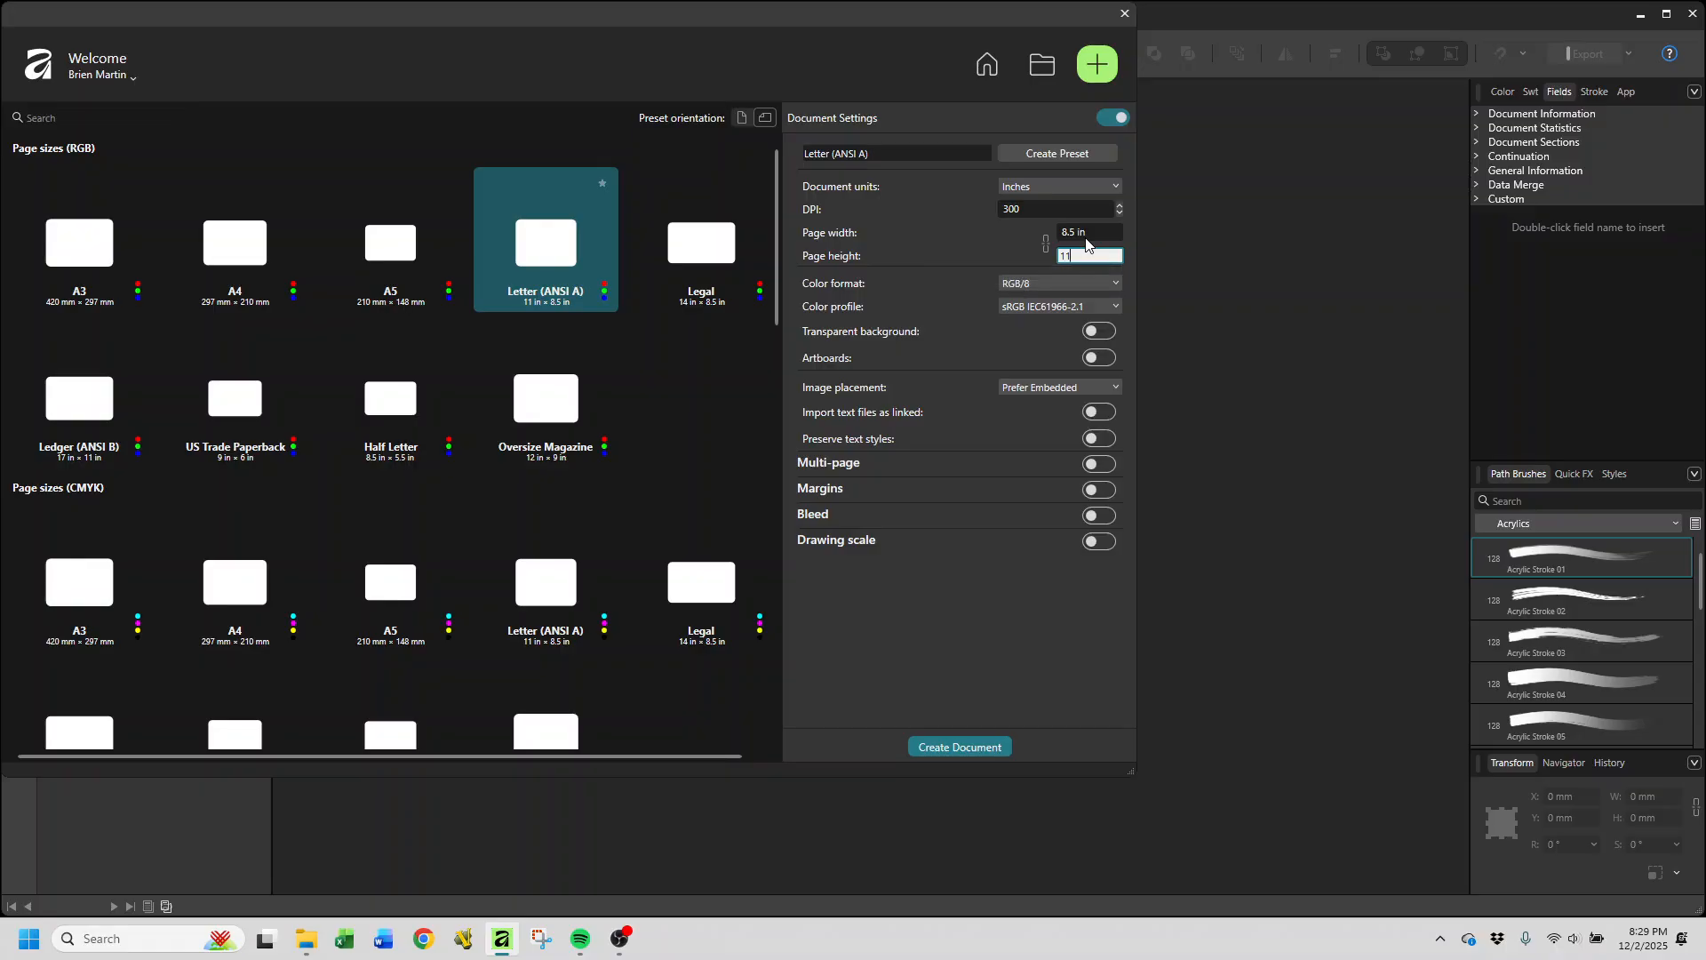
key(Tab)
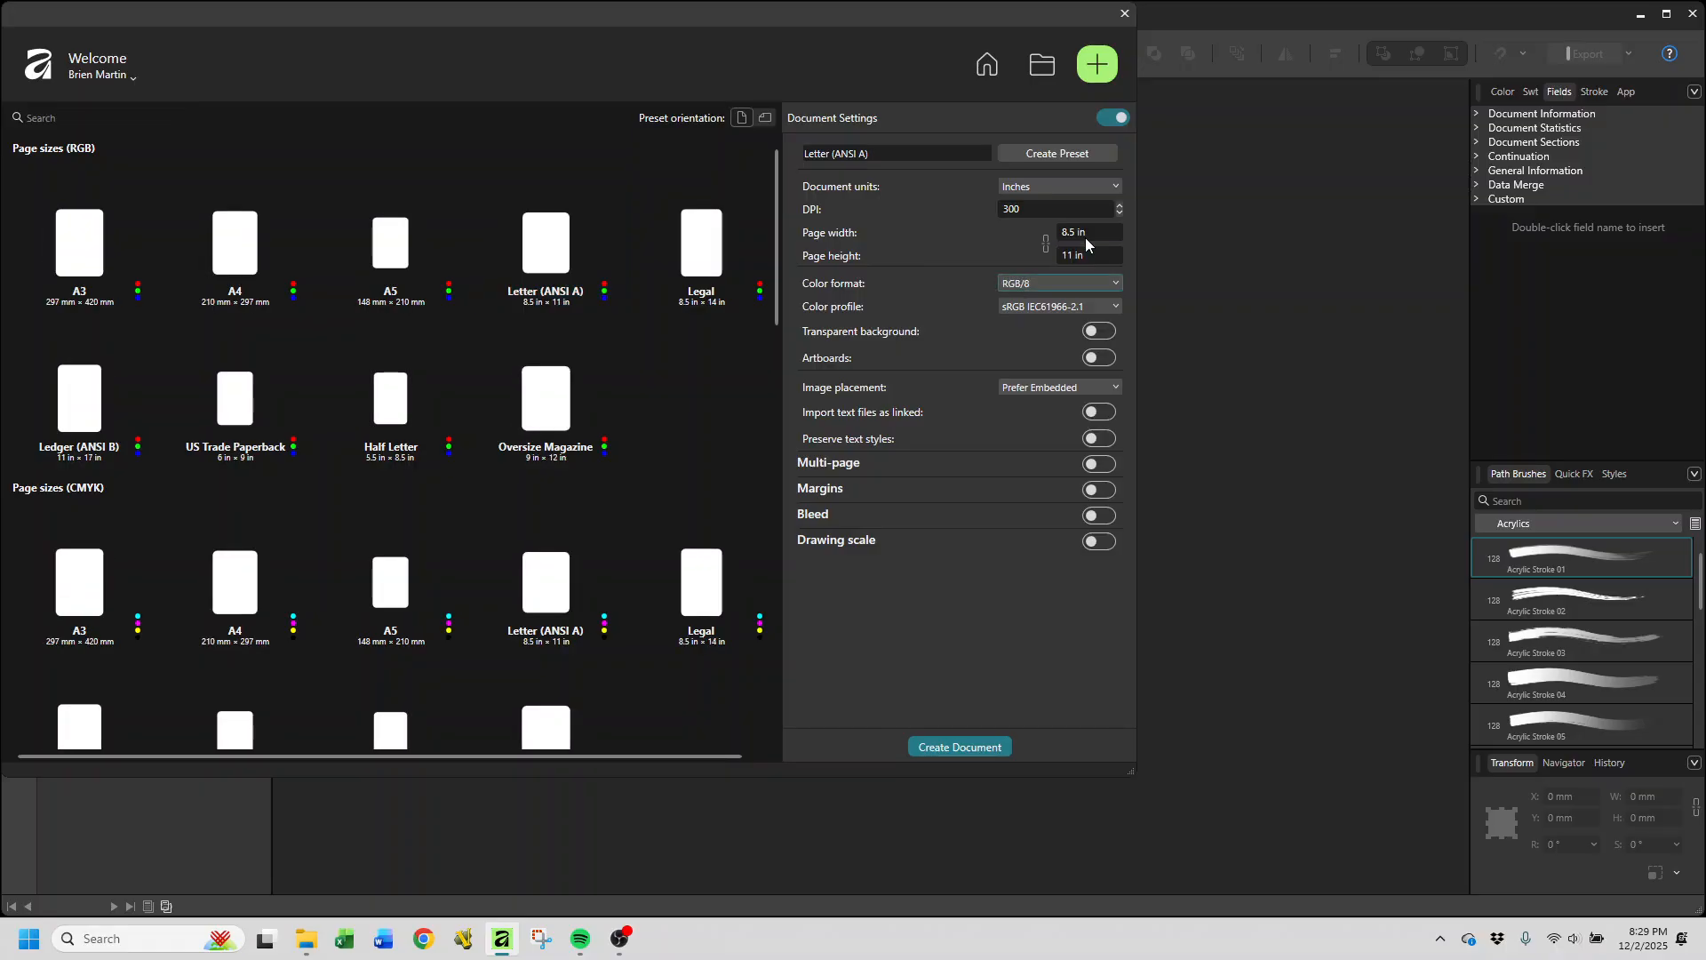
click(560, 258)
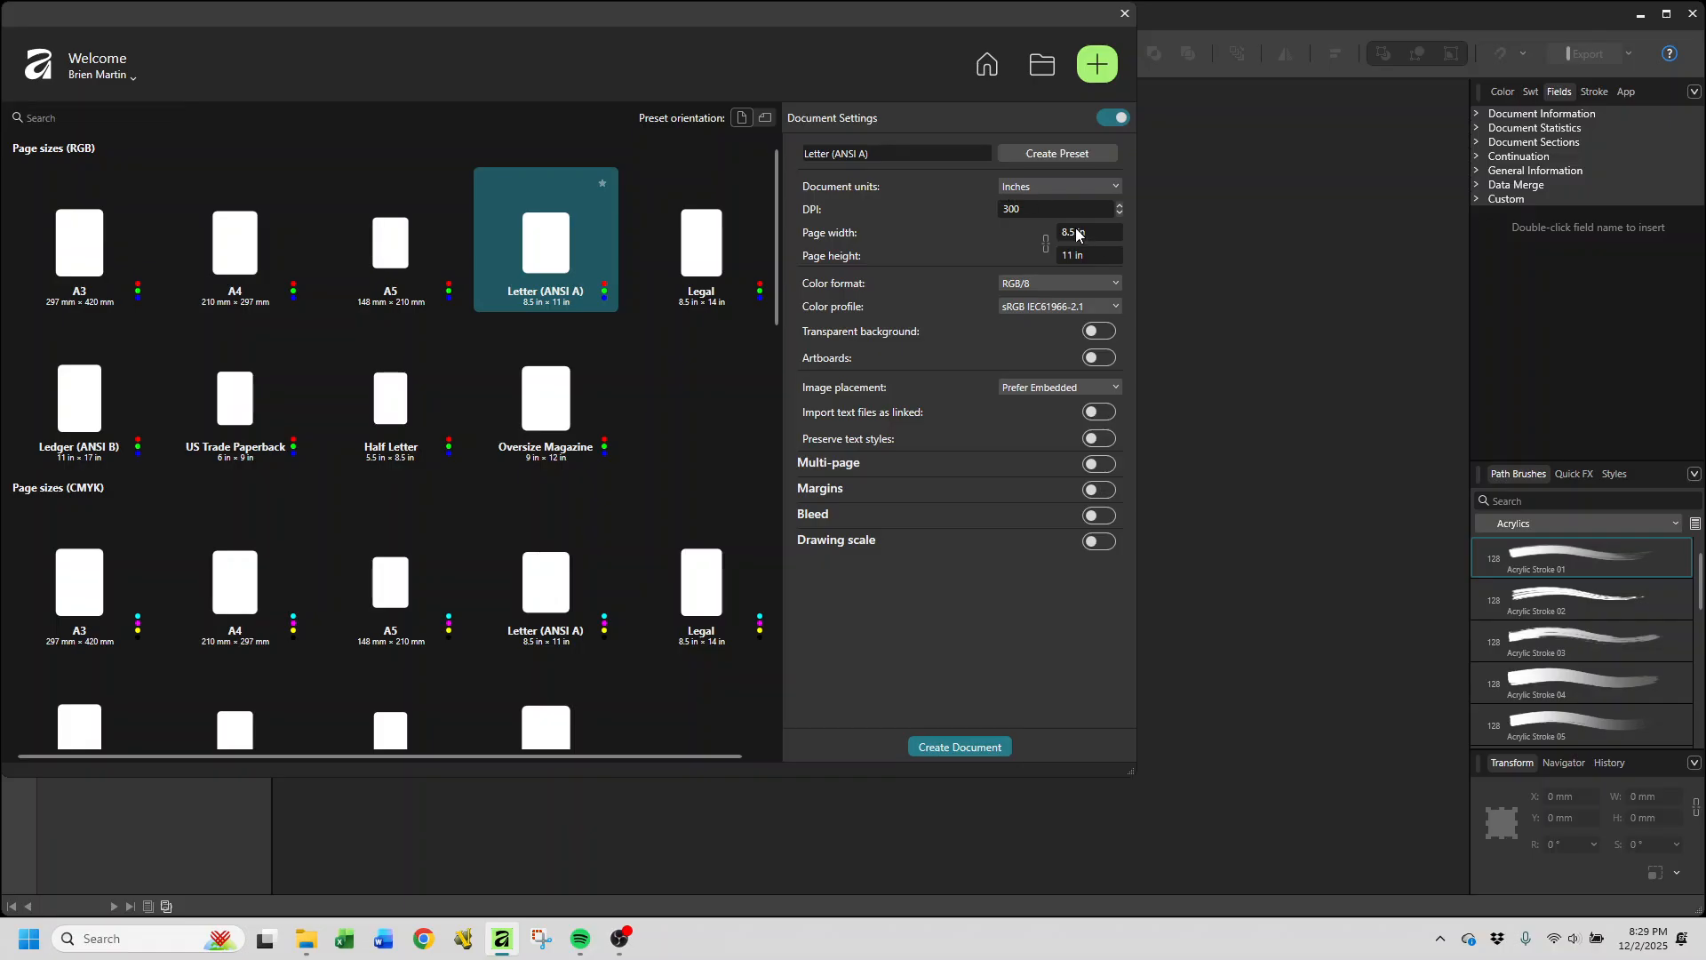
Step: Enable margins for the new document and set all four linked margins to 0.25 in
click(1108, 491)
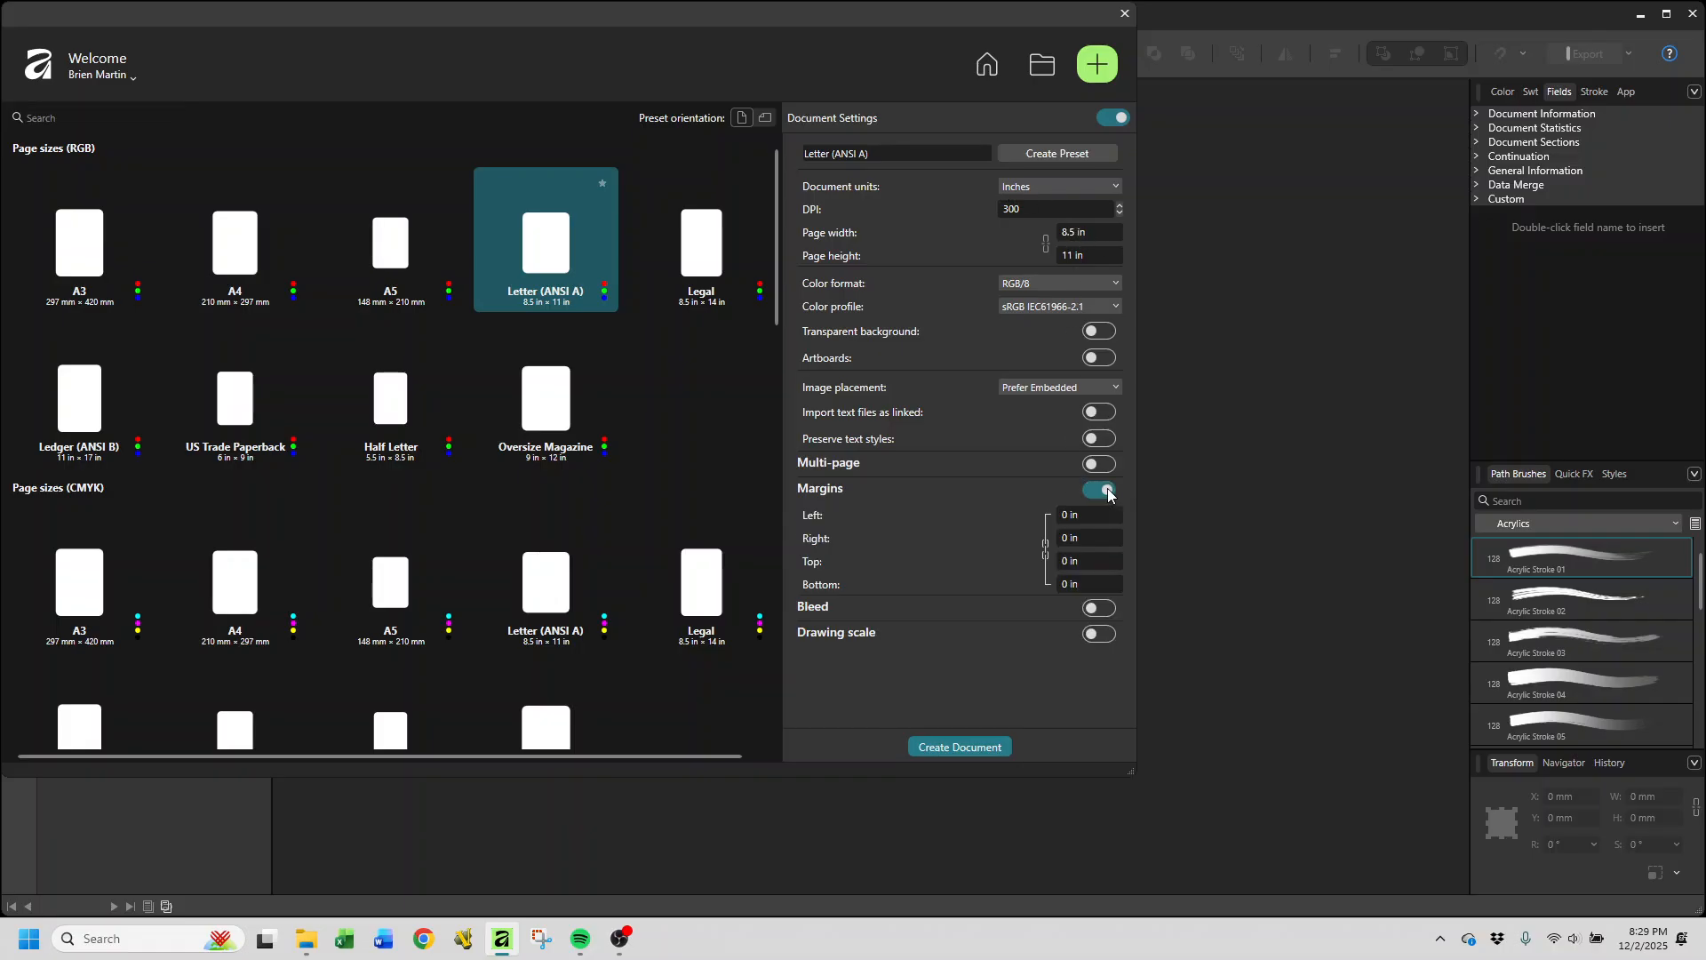
click(1082, 516)
text(.25)
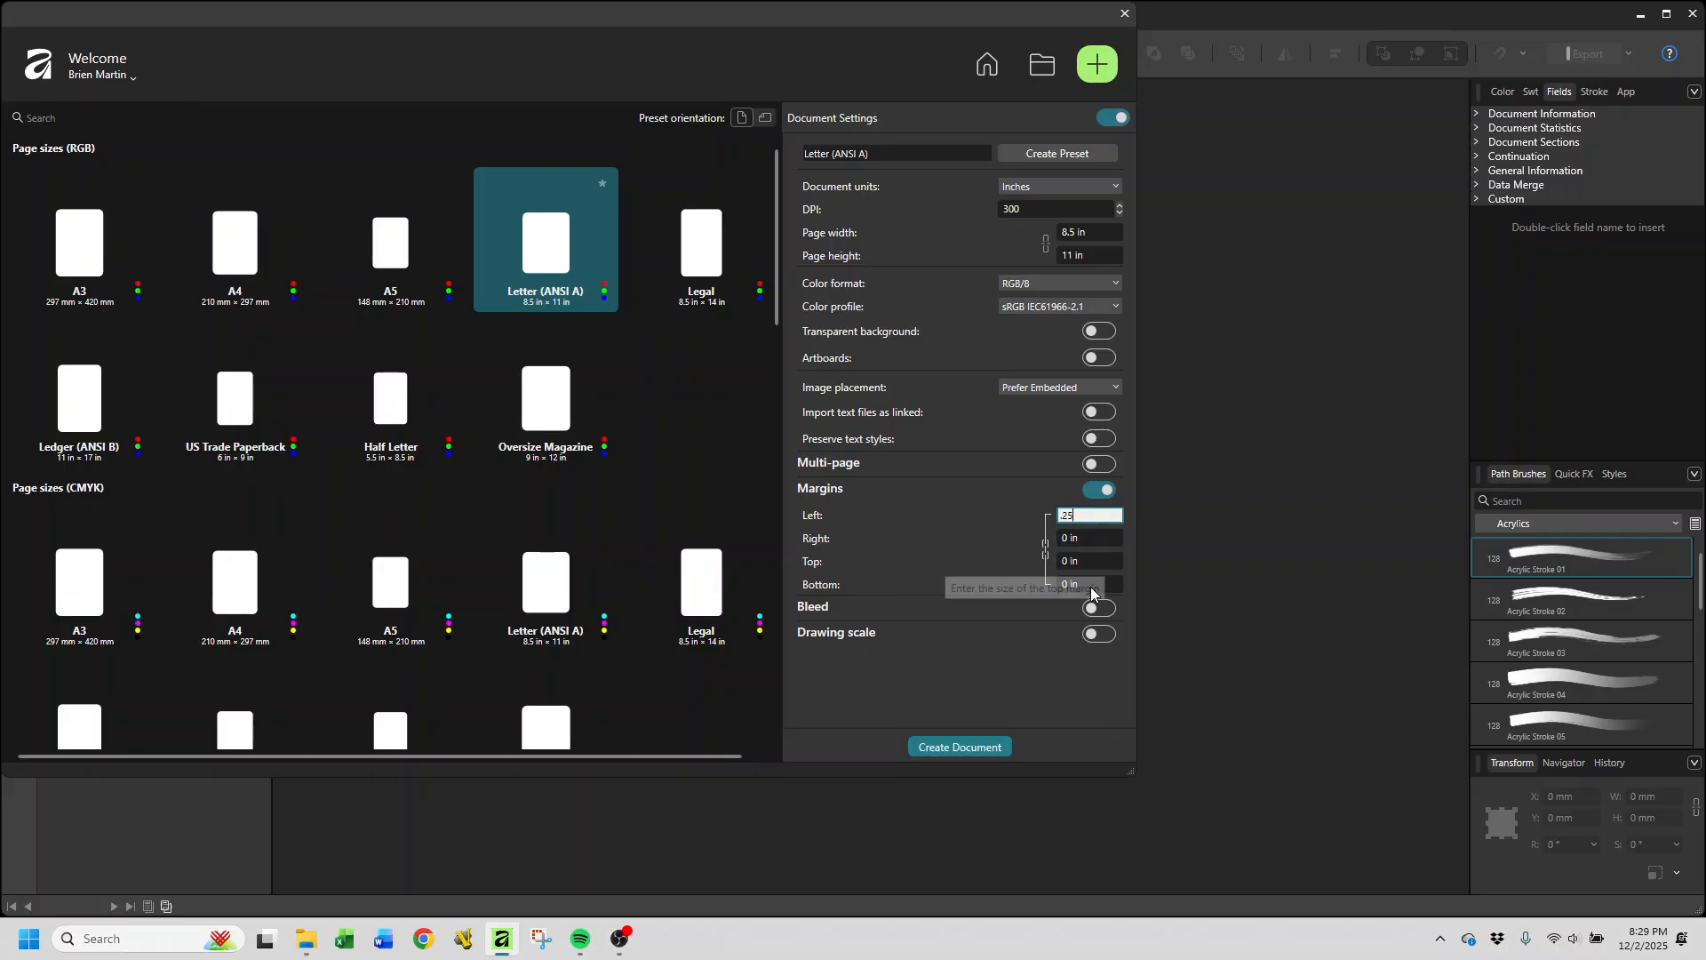
key(Tab)
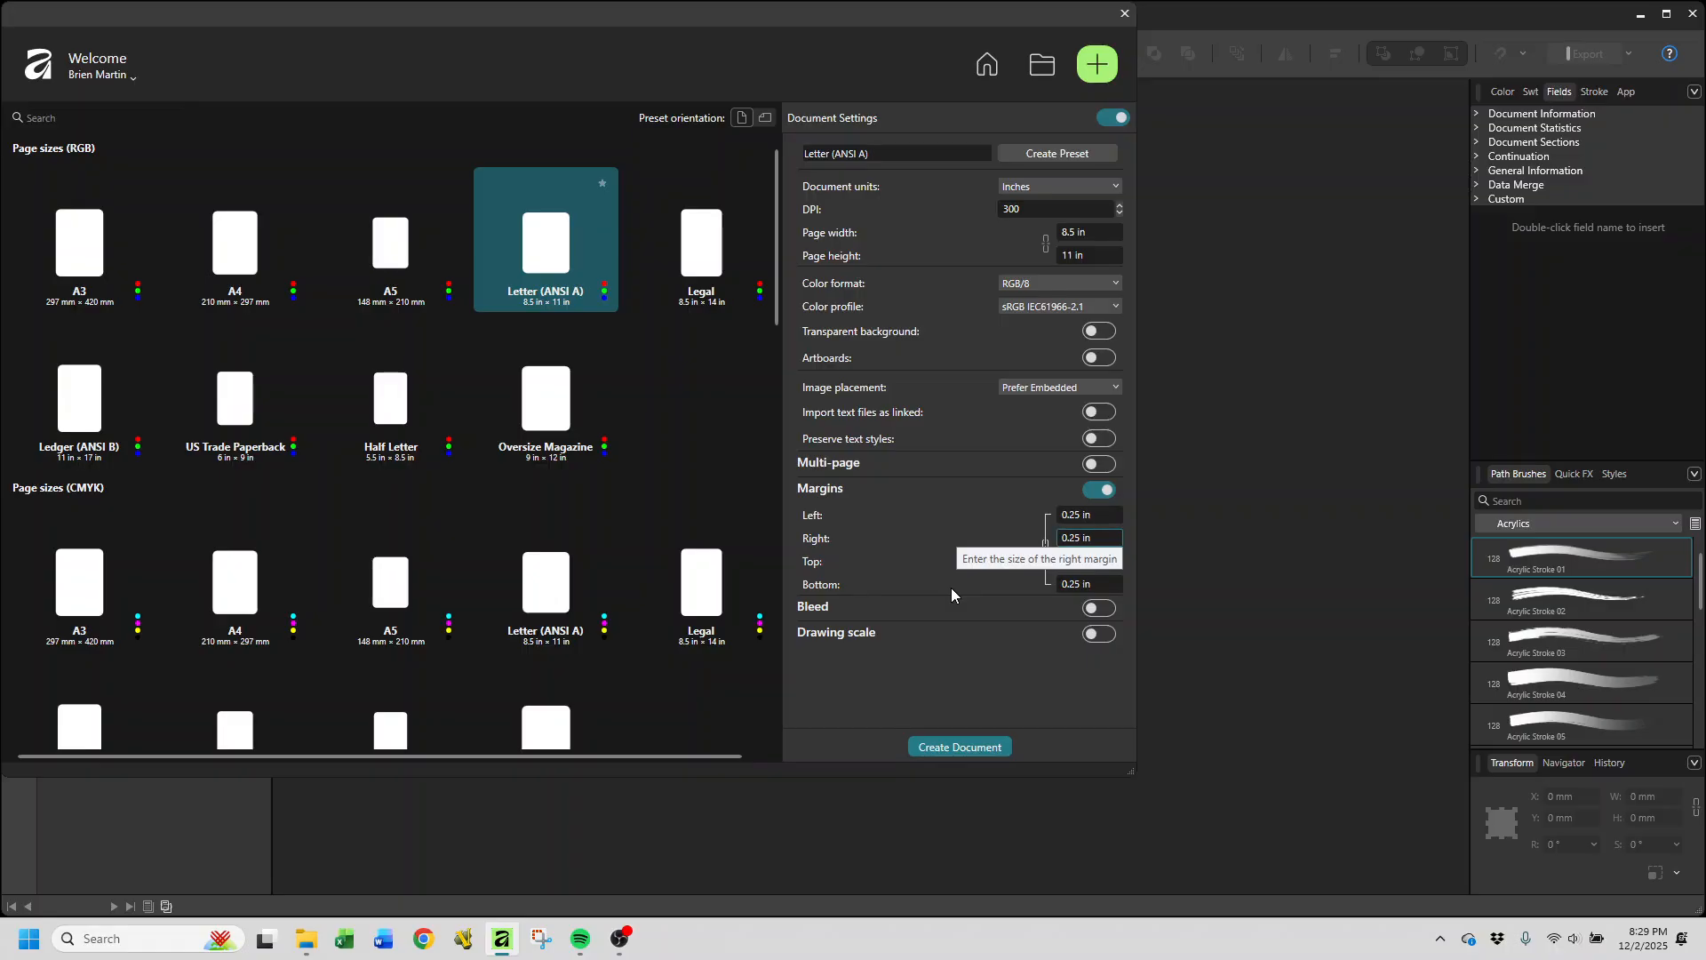
Step: Change the document units to Millimeters and create the document
click(1116, 186)
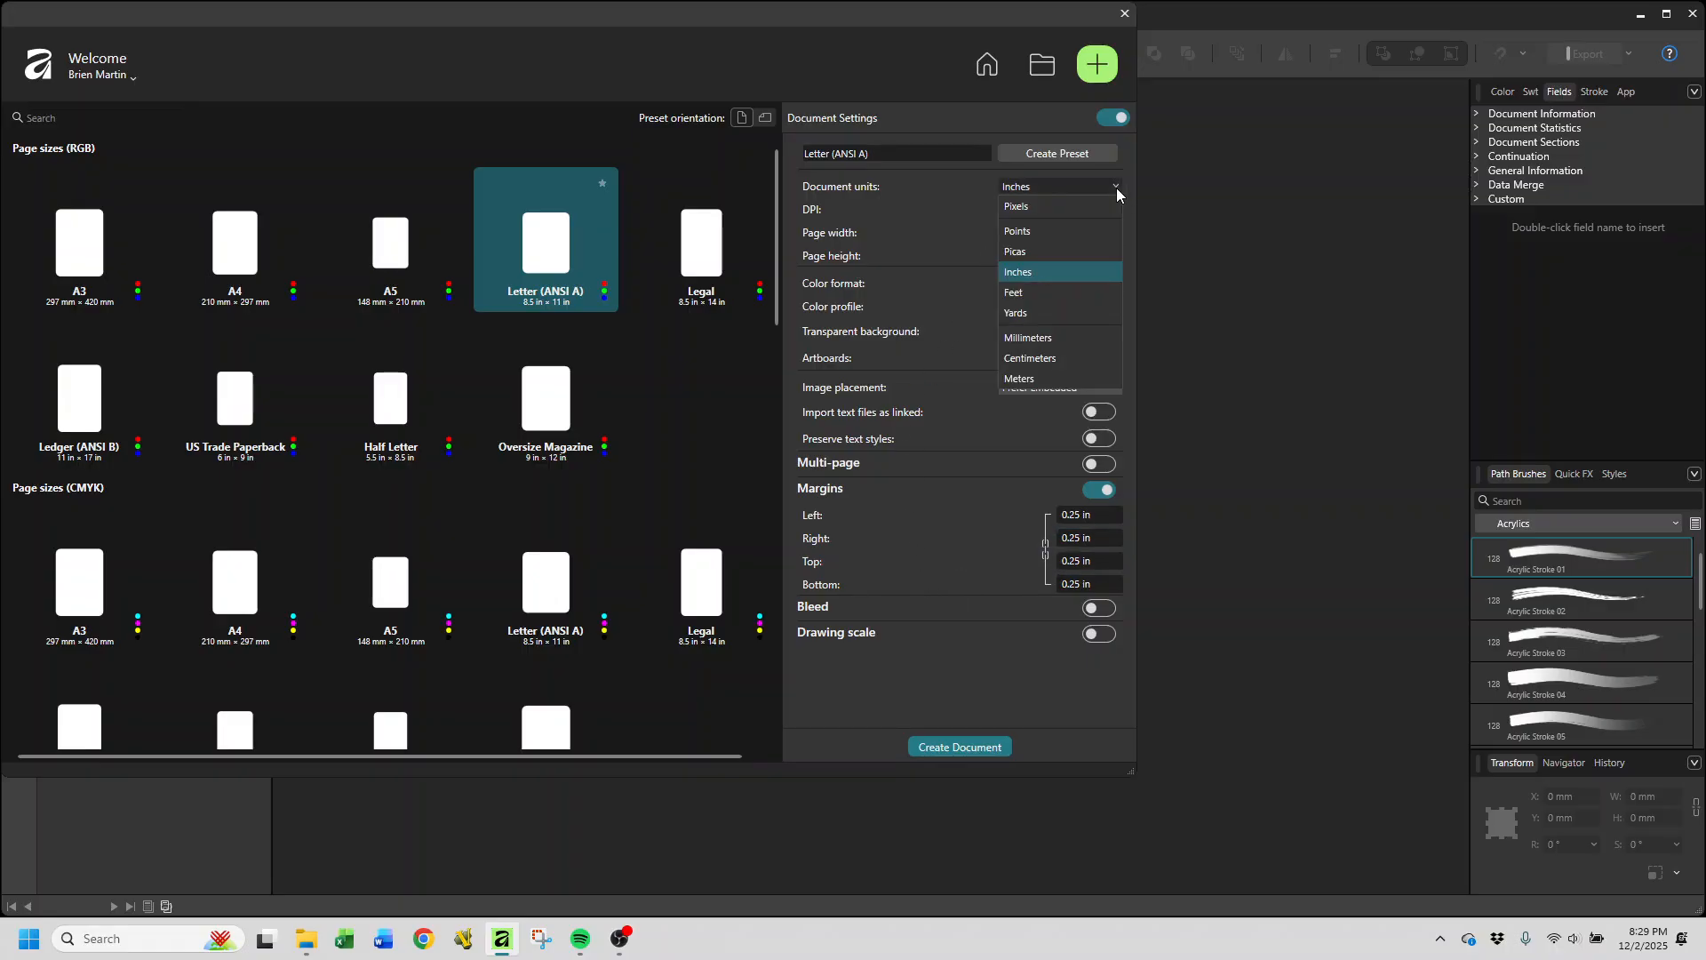
click(1044, 340)
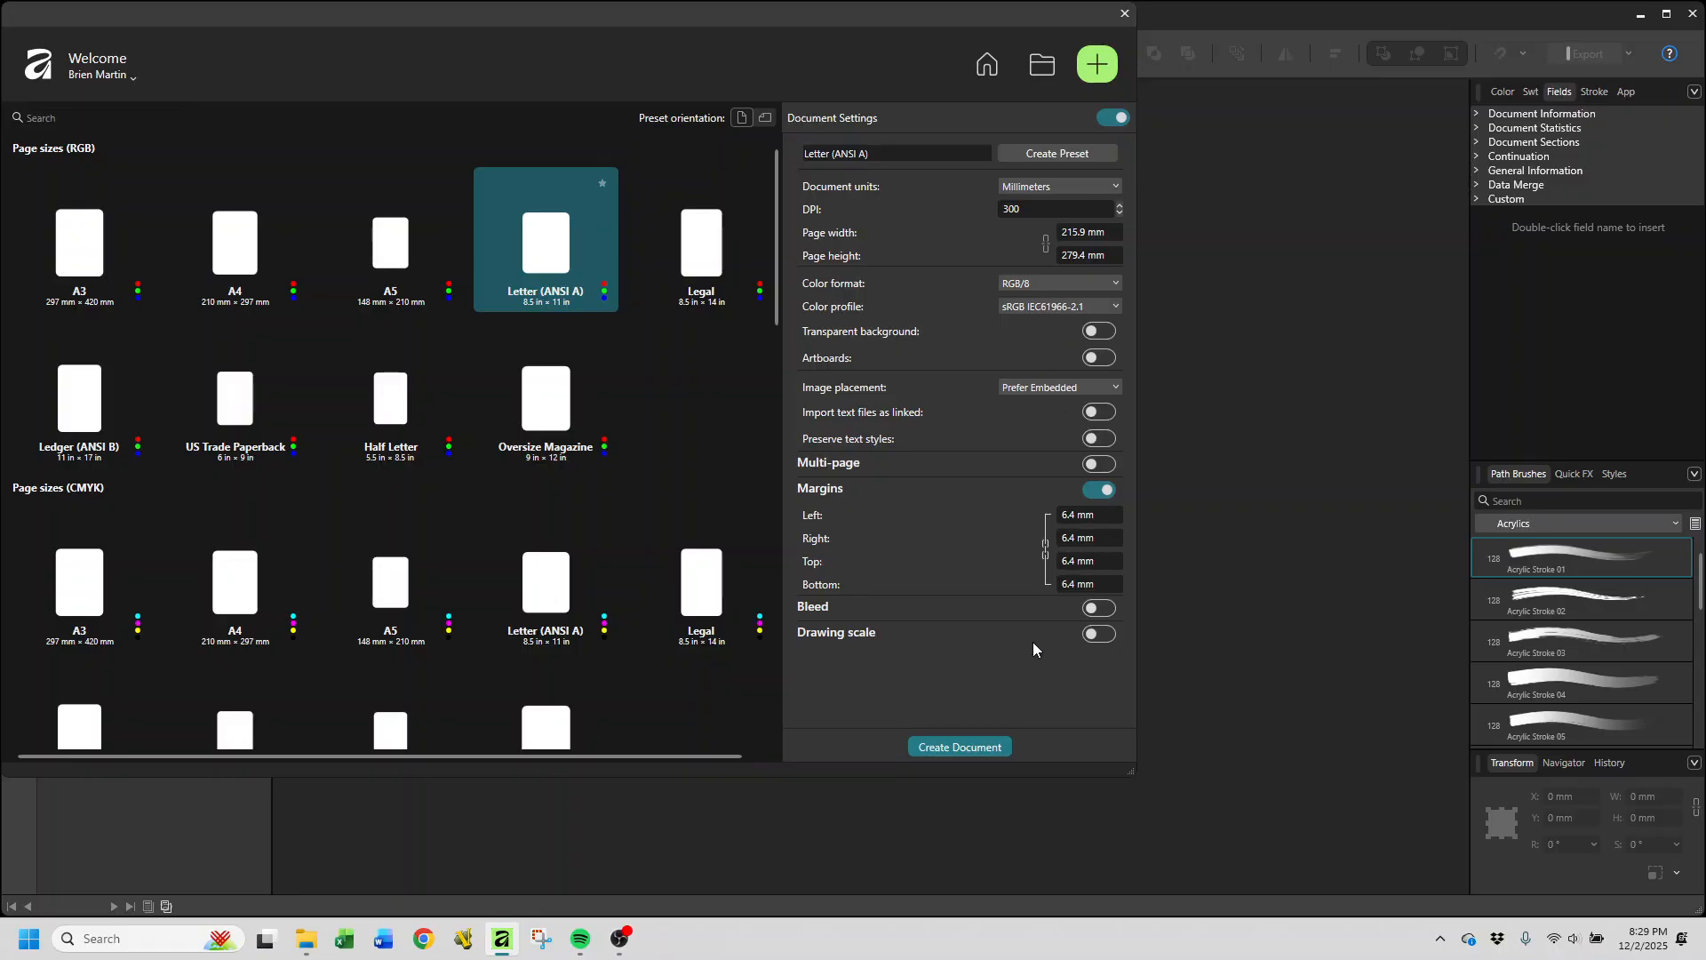
click(964, 744)
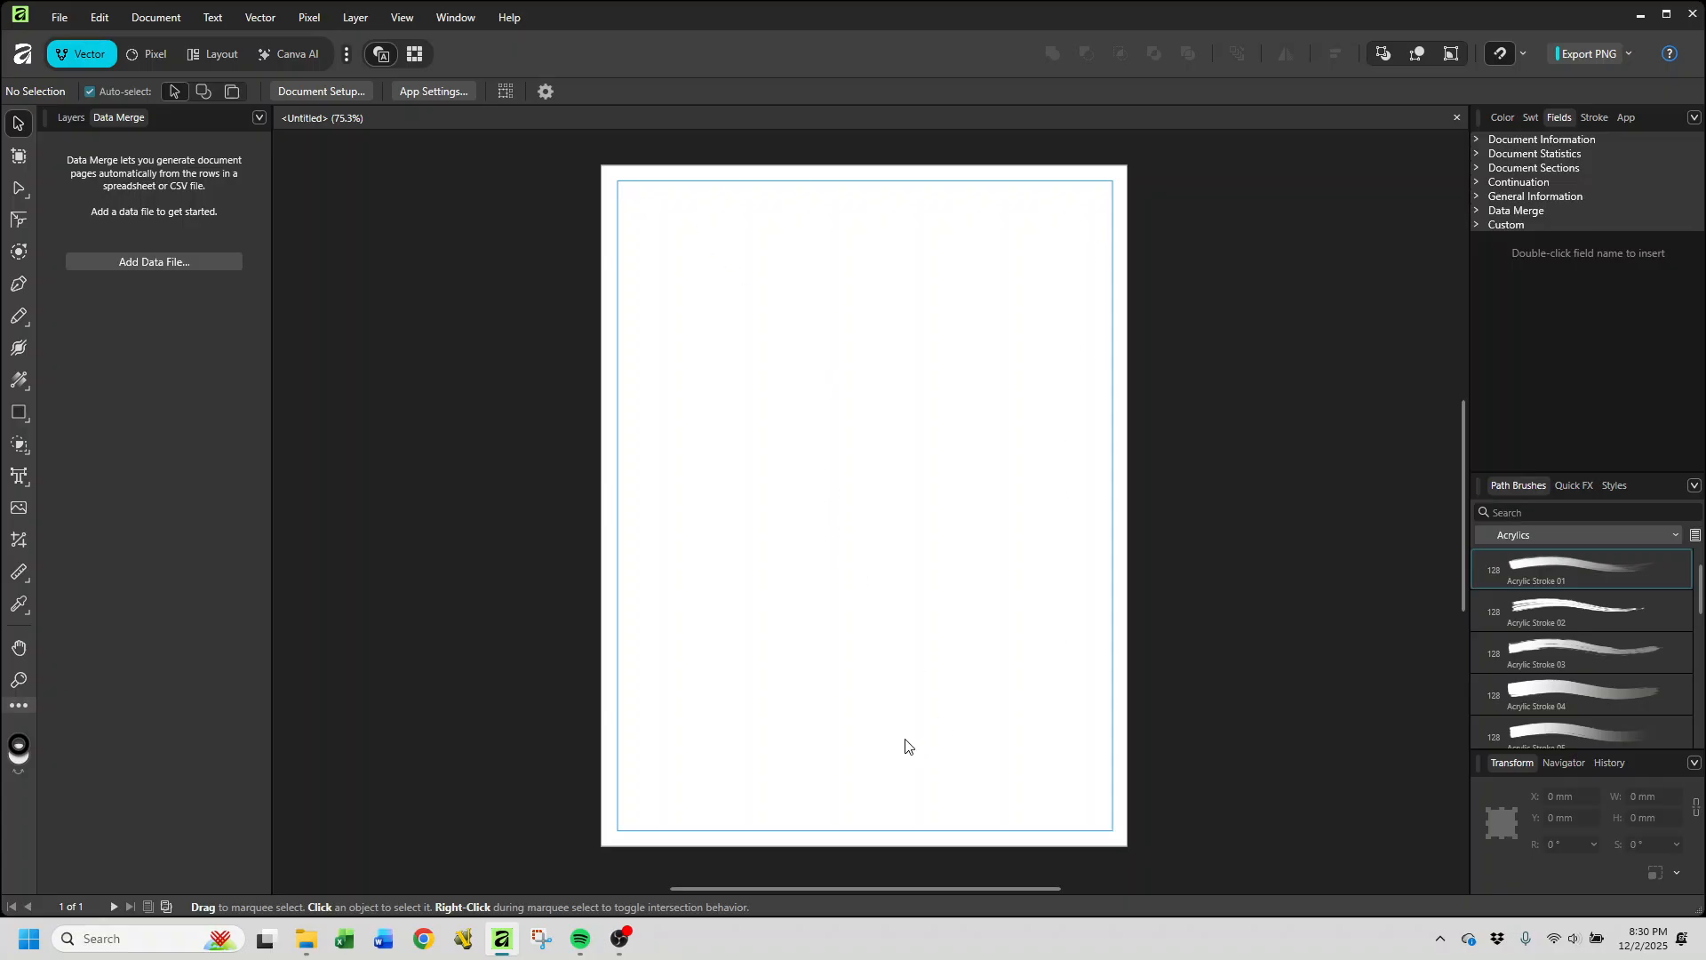
Step: Show the document grid and switch the grid and snapping axis setup to Advanced mode
click(402, 20)
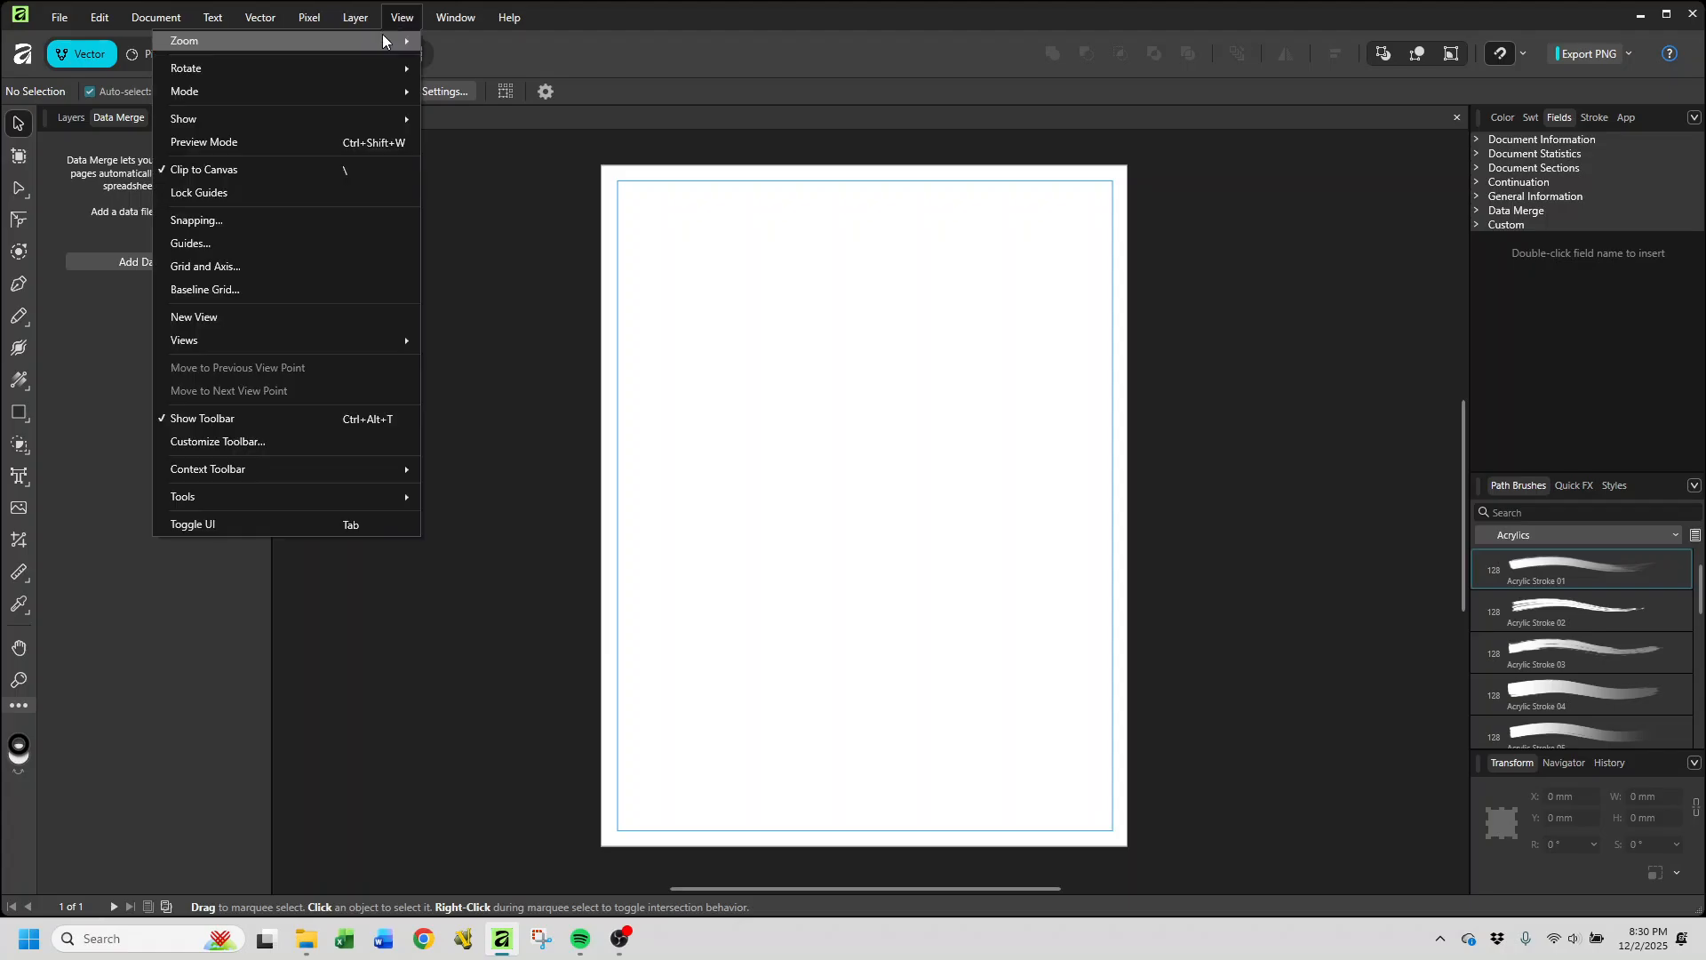
click(205, 265)
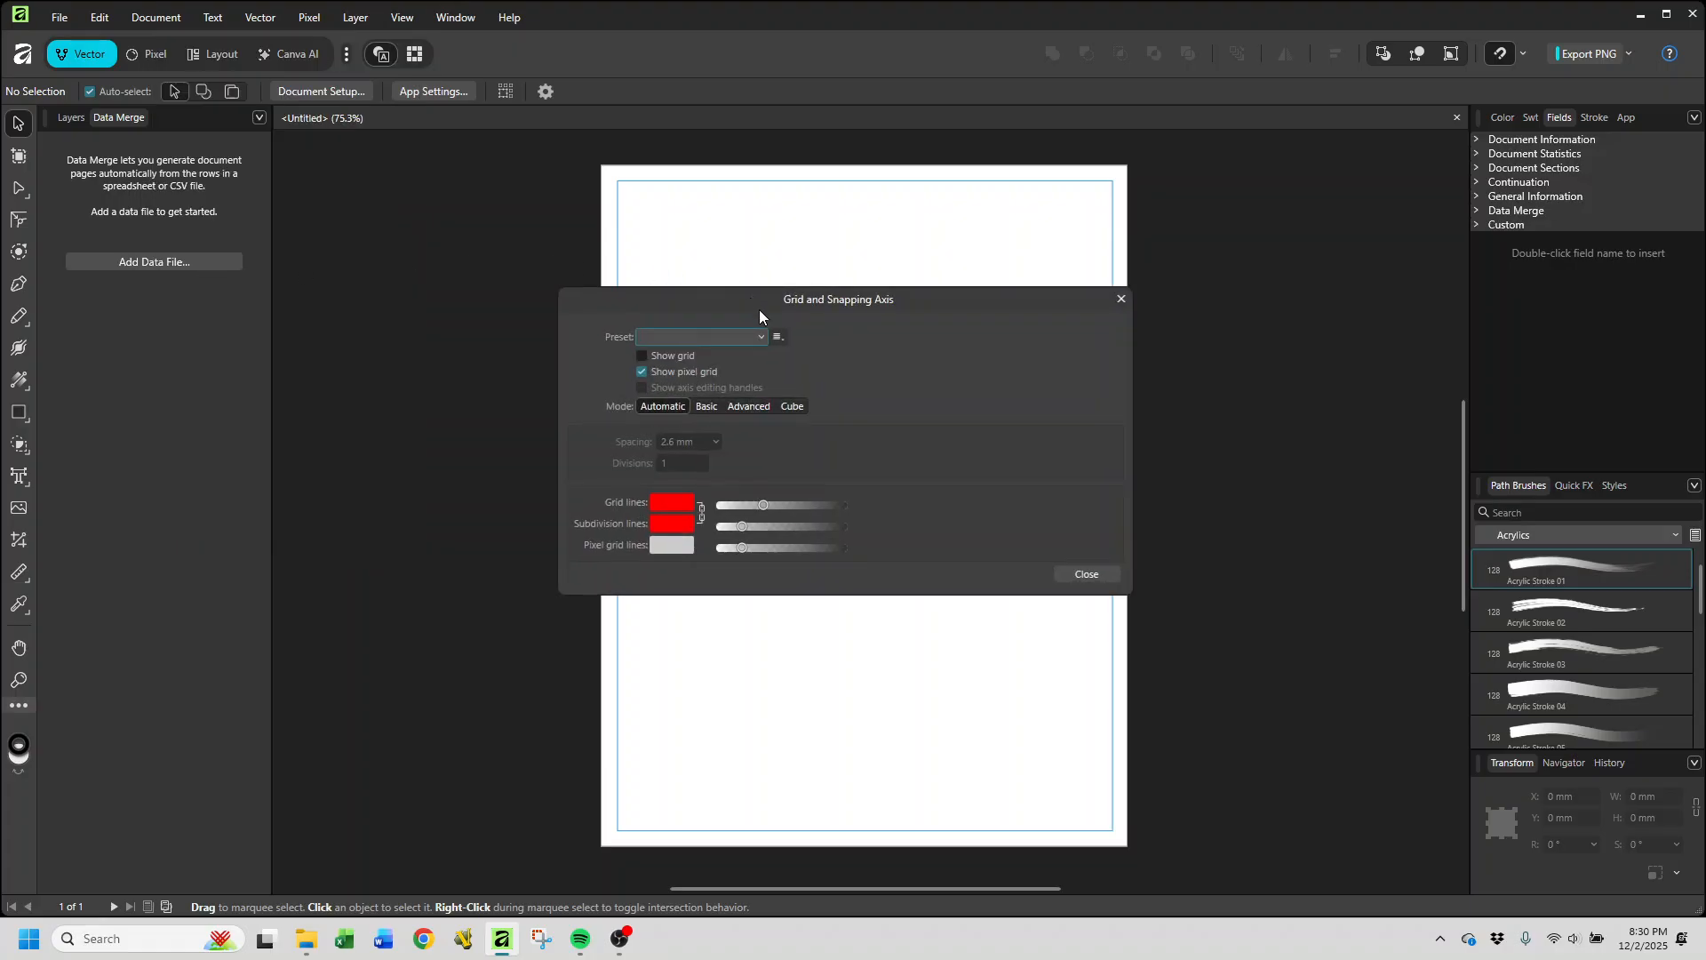
click(644, 356)
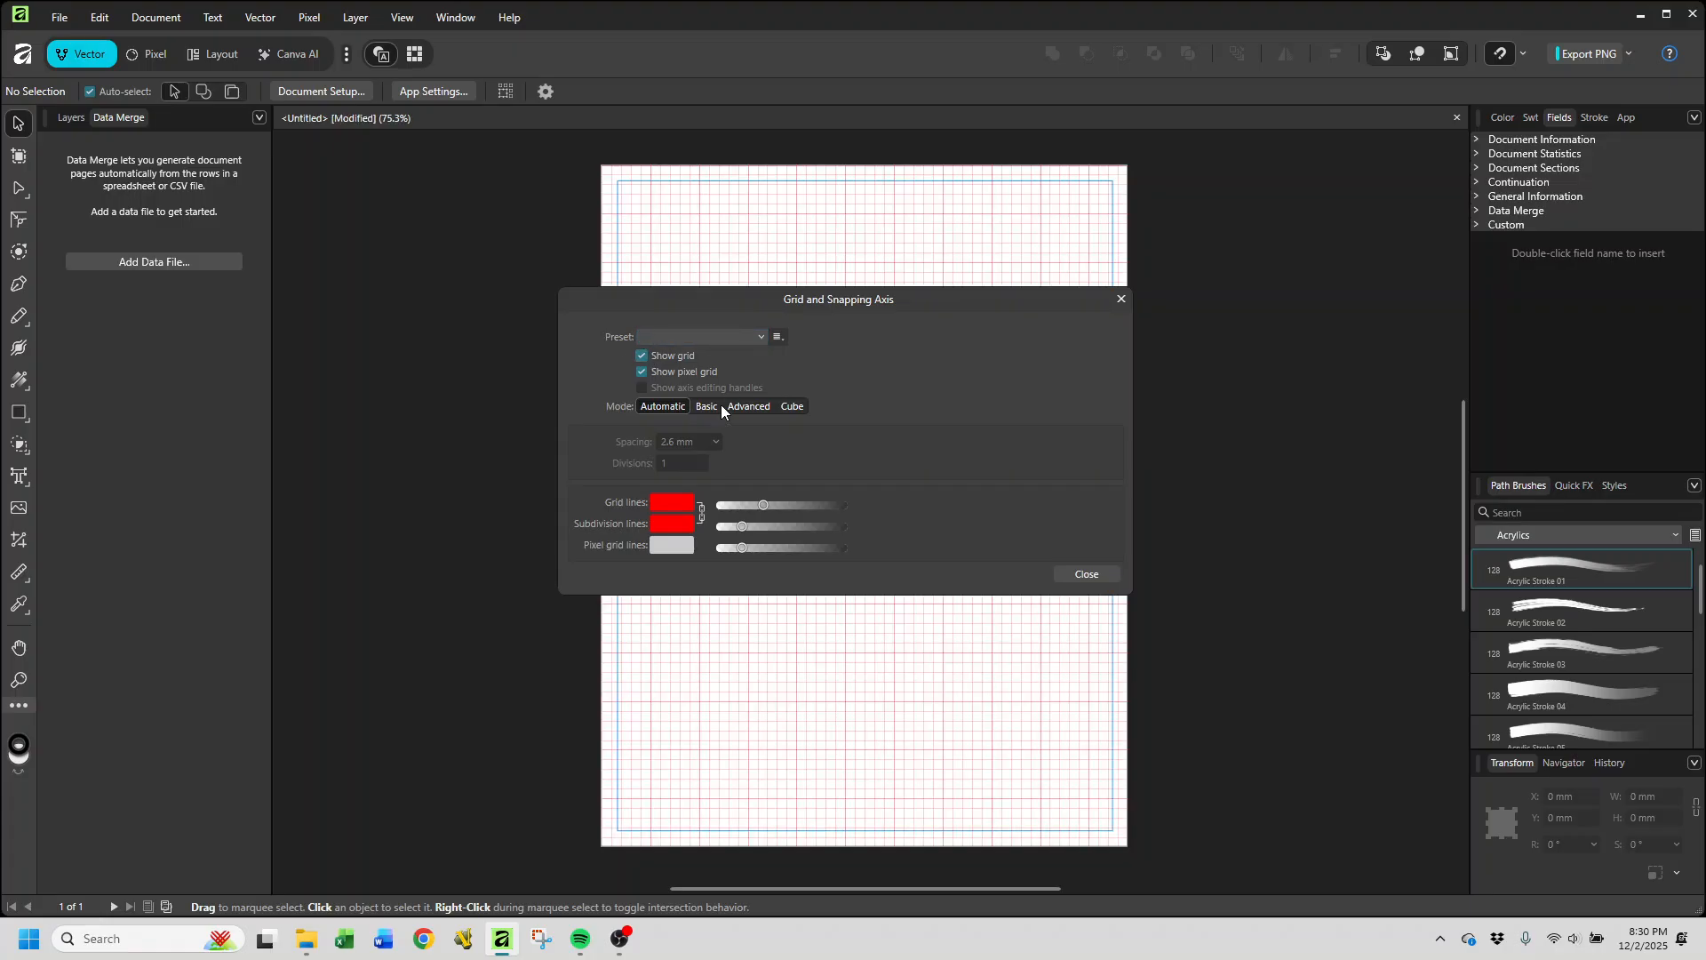
click(748, 407)
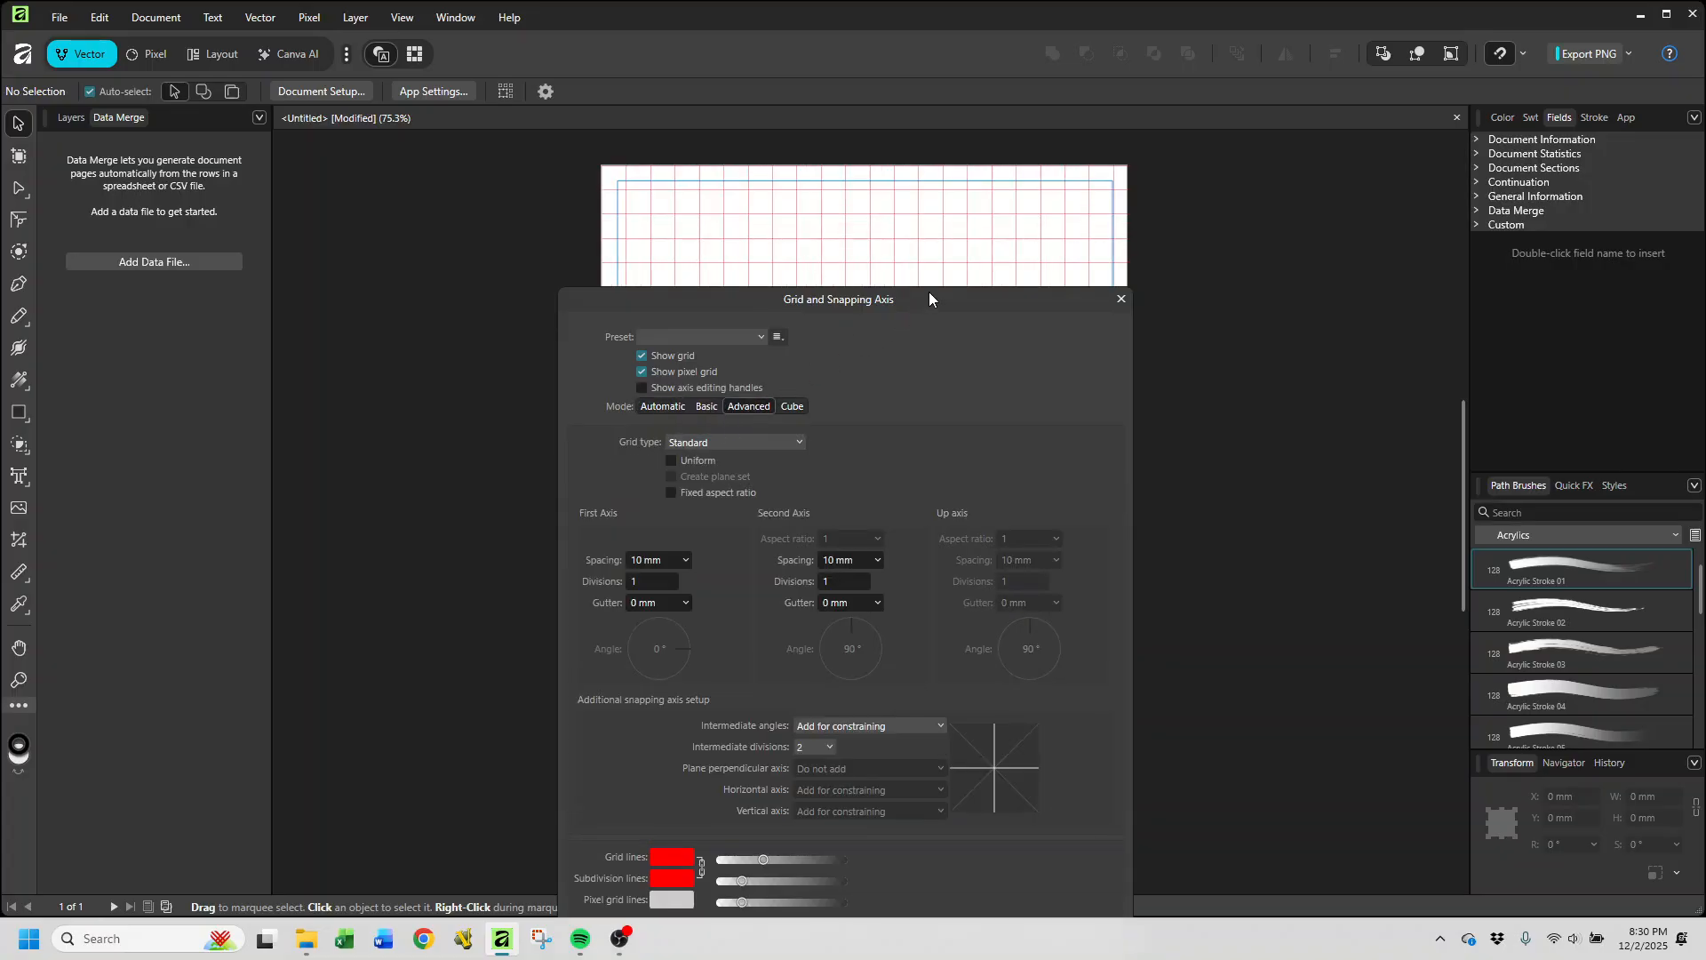
drag(929, 296, 926, 192)
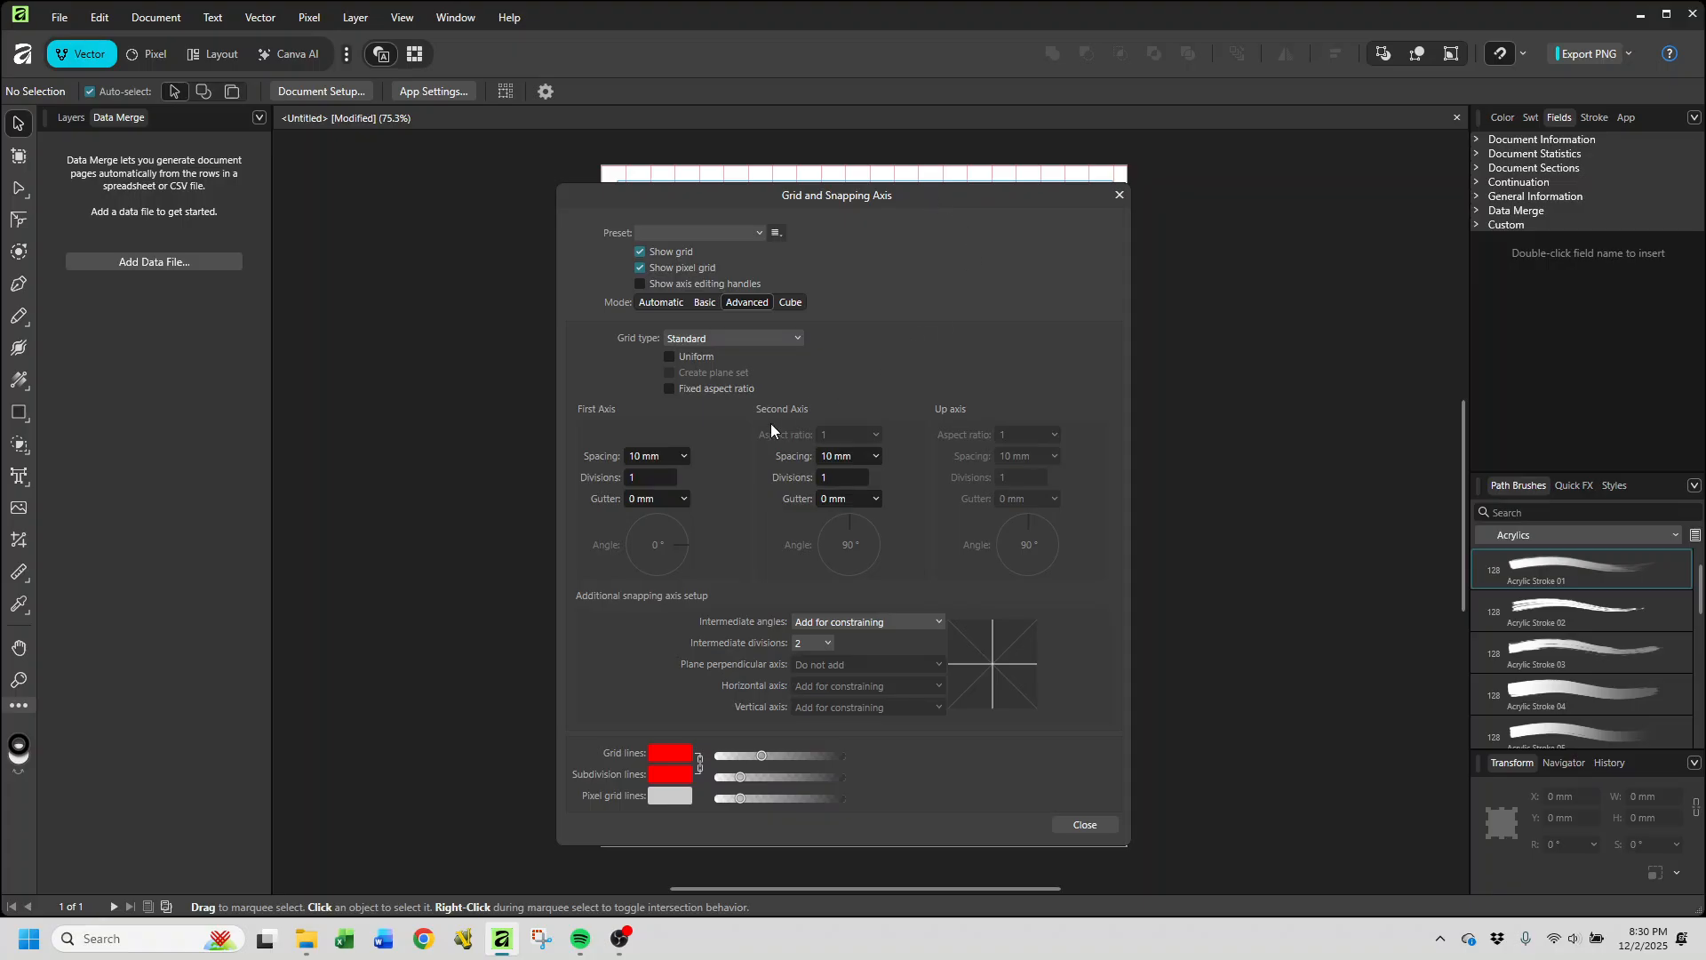
Step: Set the grid spacing to 2 mm on both the first and second axes and close the grid settings
click(652, 457)
text(2)
key(Tab)
click(836, 457)
text(2)
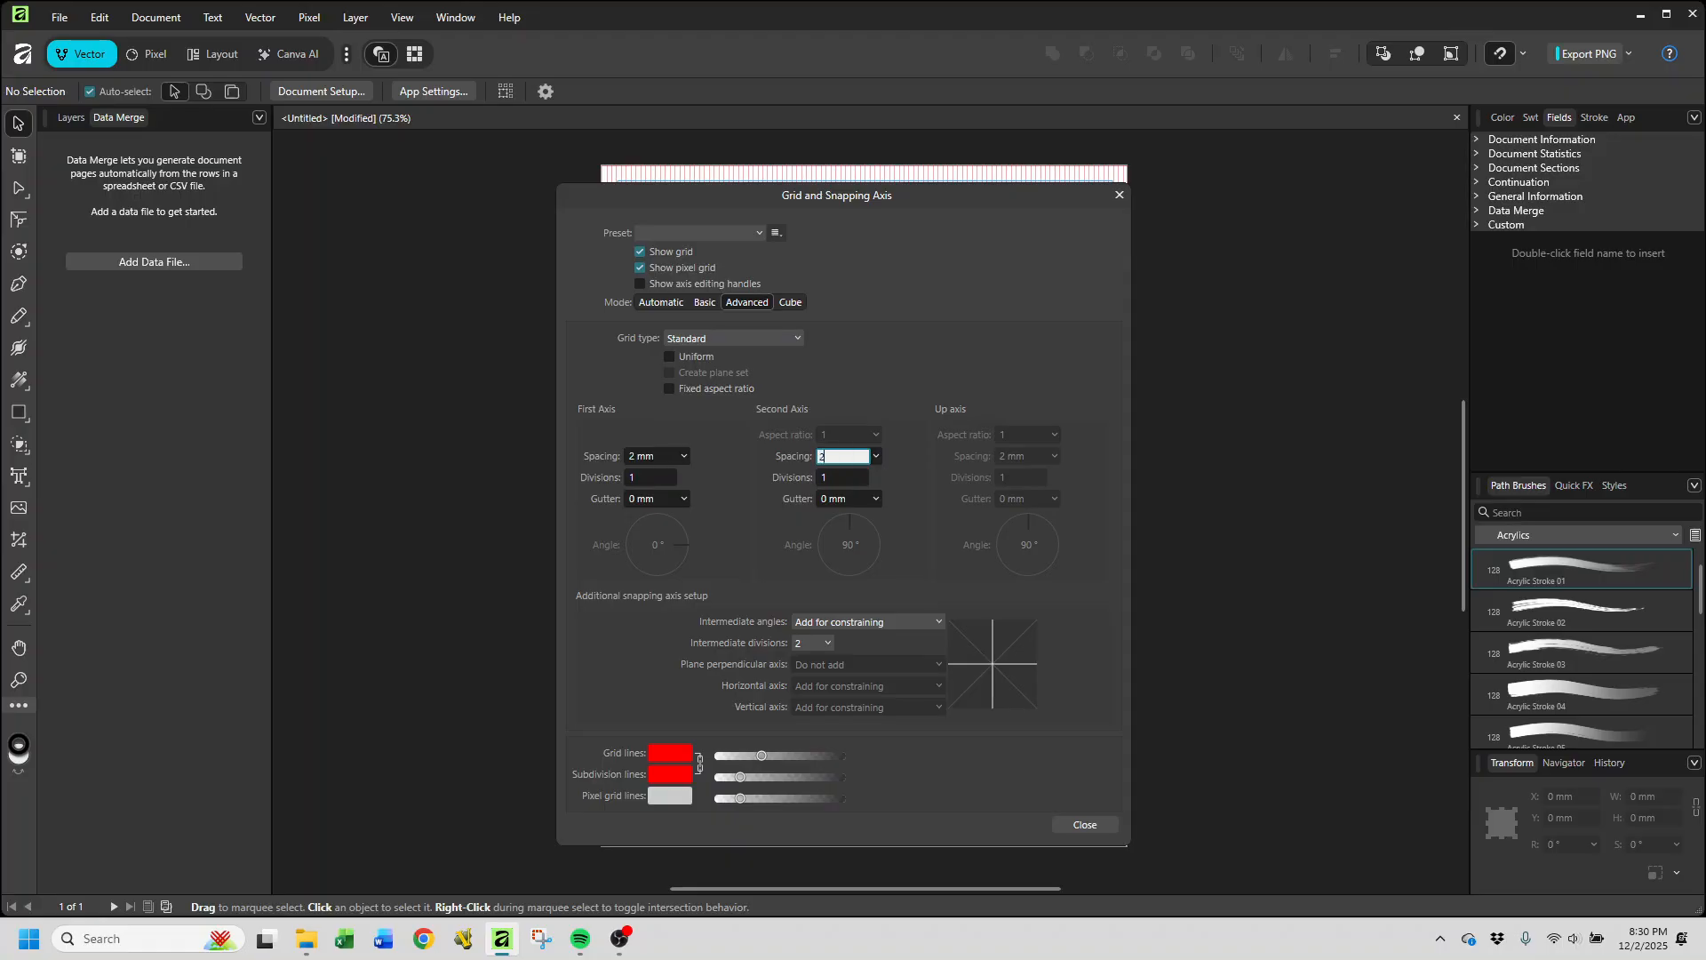
key(Tab)
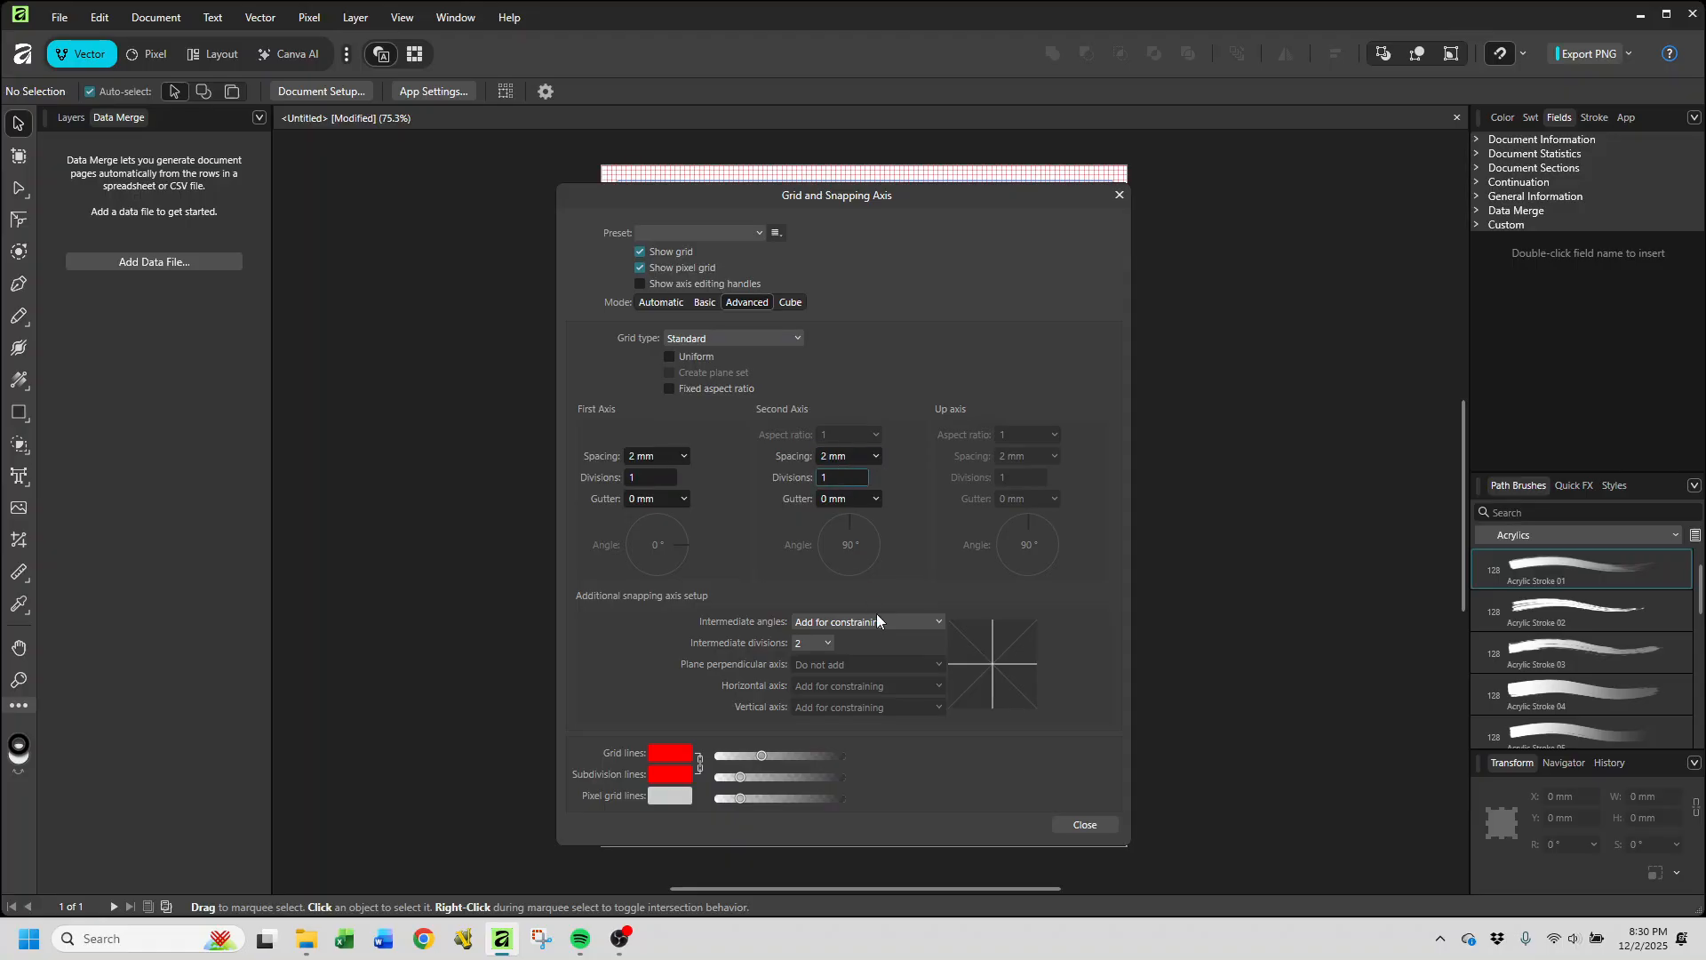
click(1085, 825)
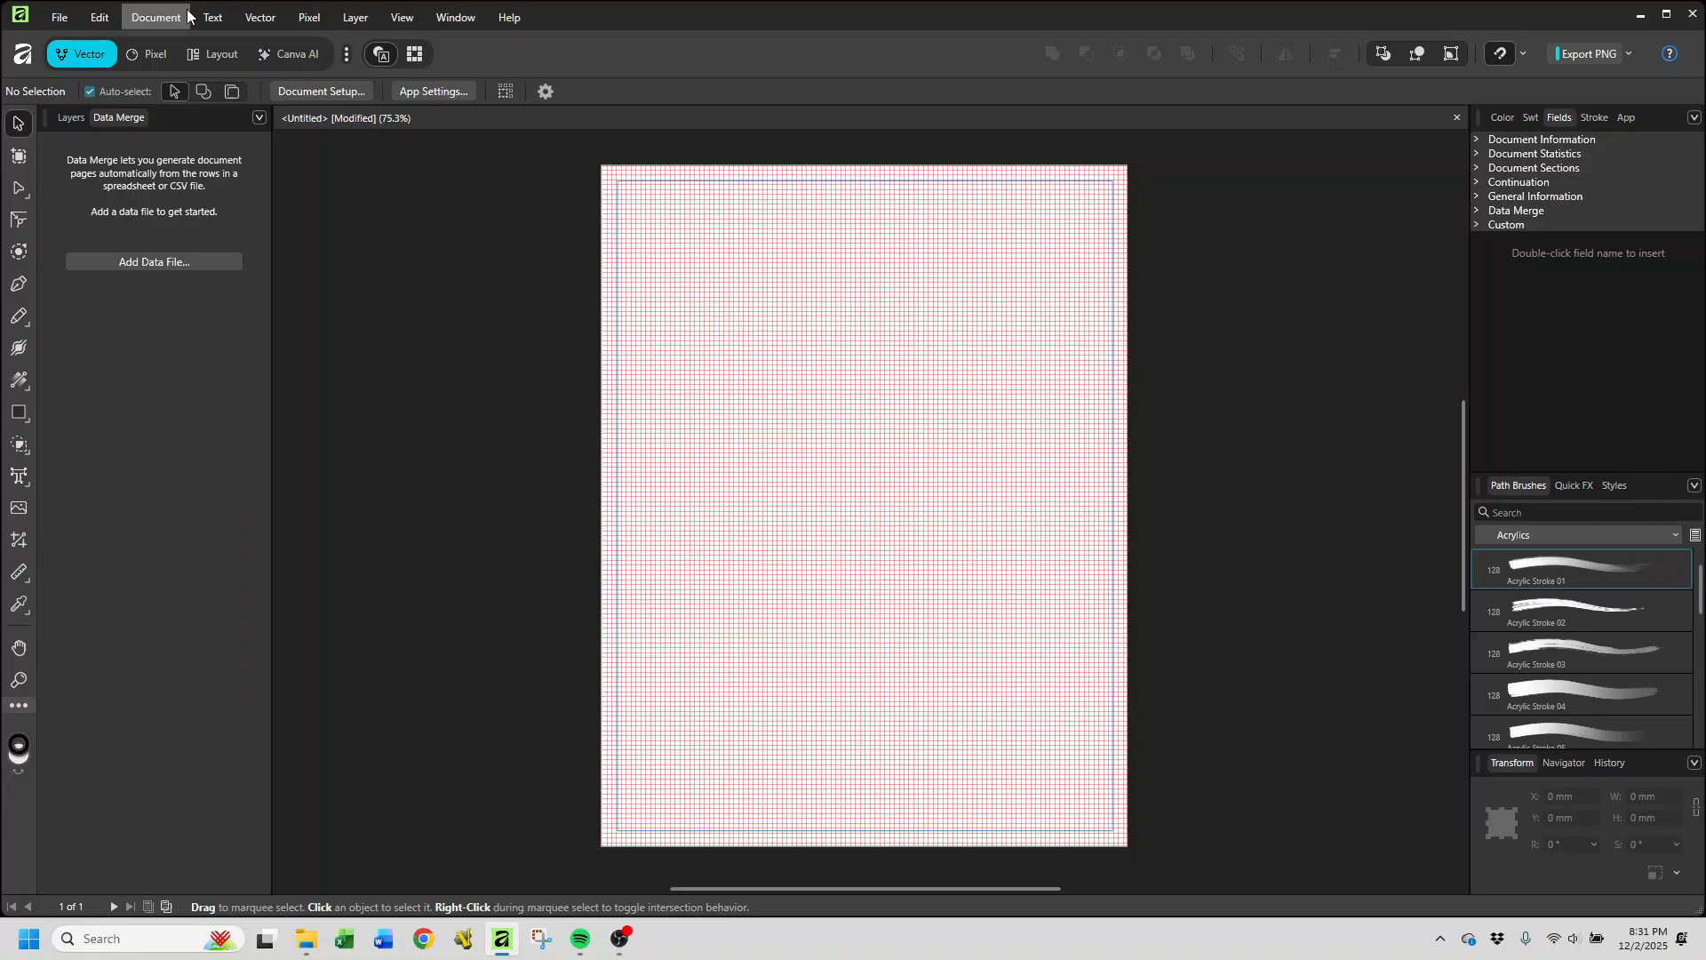
Step: In the Layout studio, draw a Data Merge Layout filling the page margins, about 203.2 by 266.7 mm
click(222, 53)
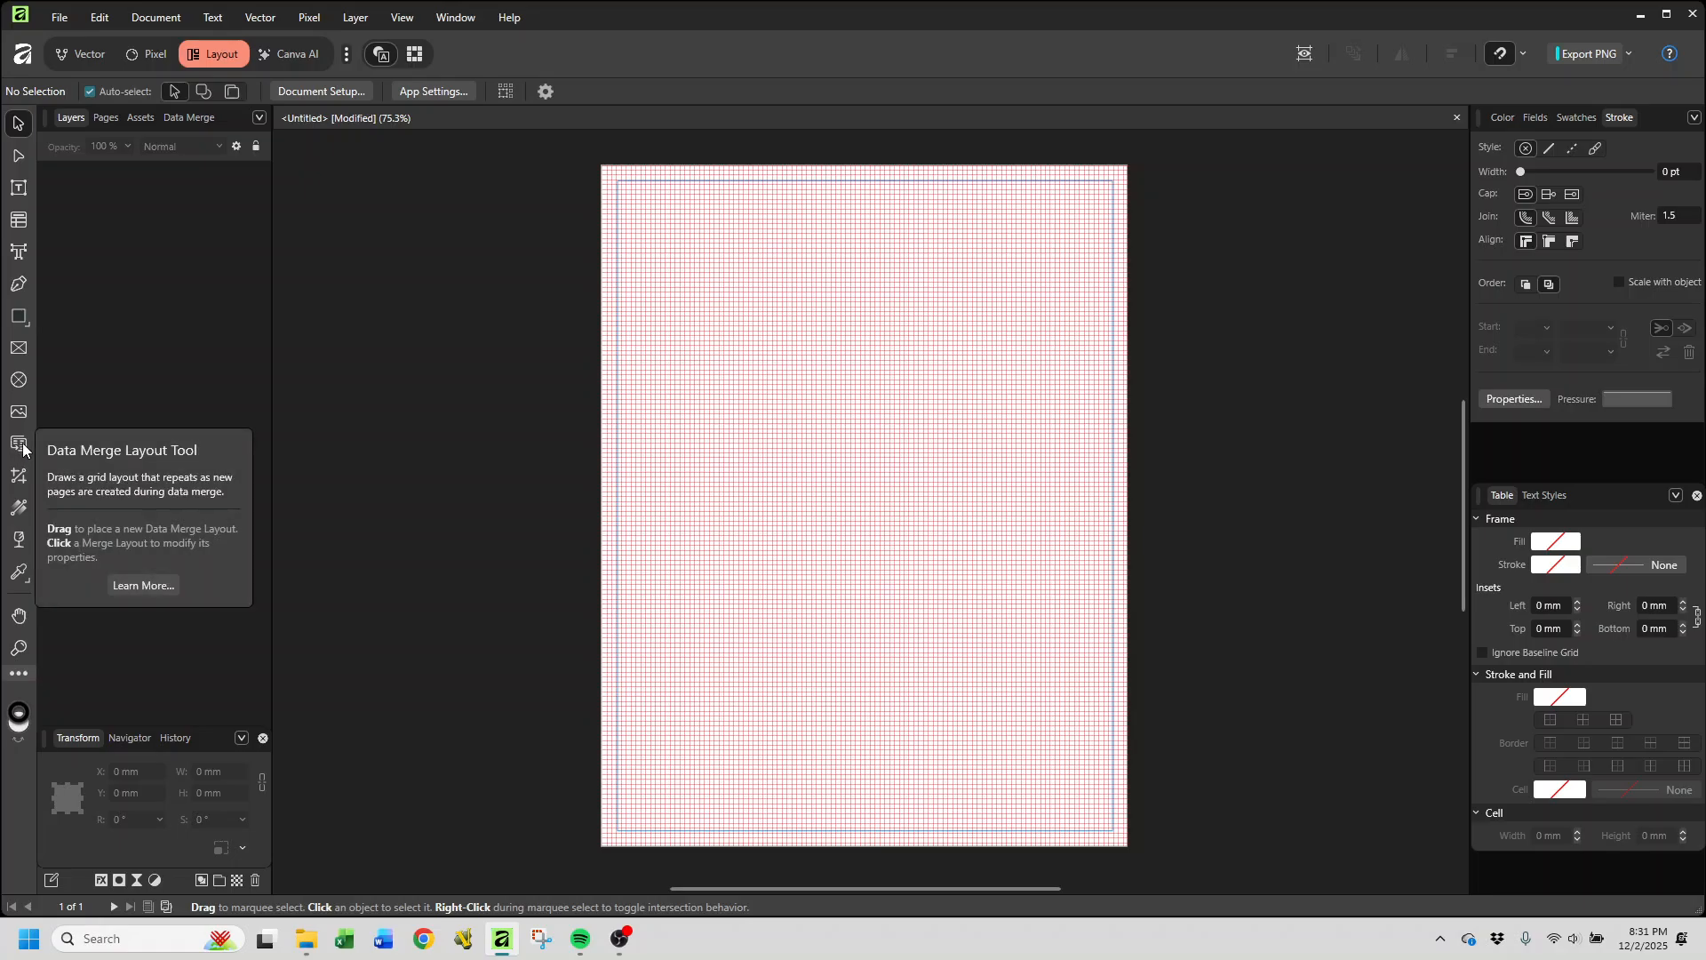
click(19, 444)
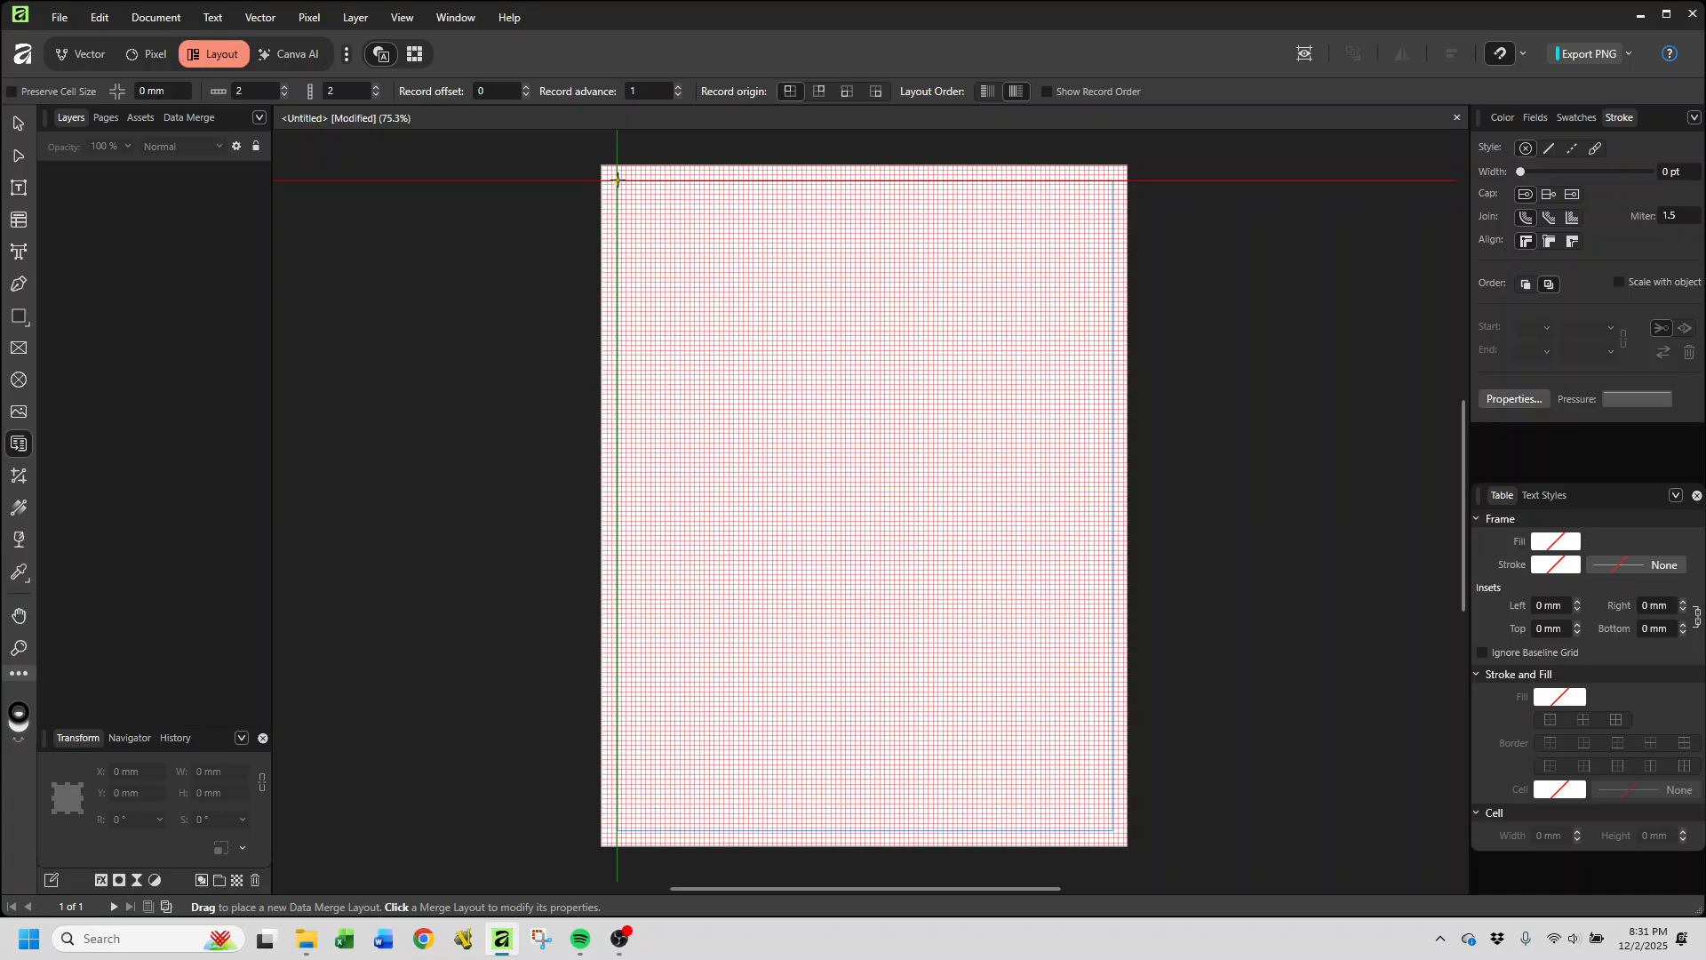
drag(617, 181, 1115, 832)
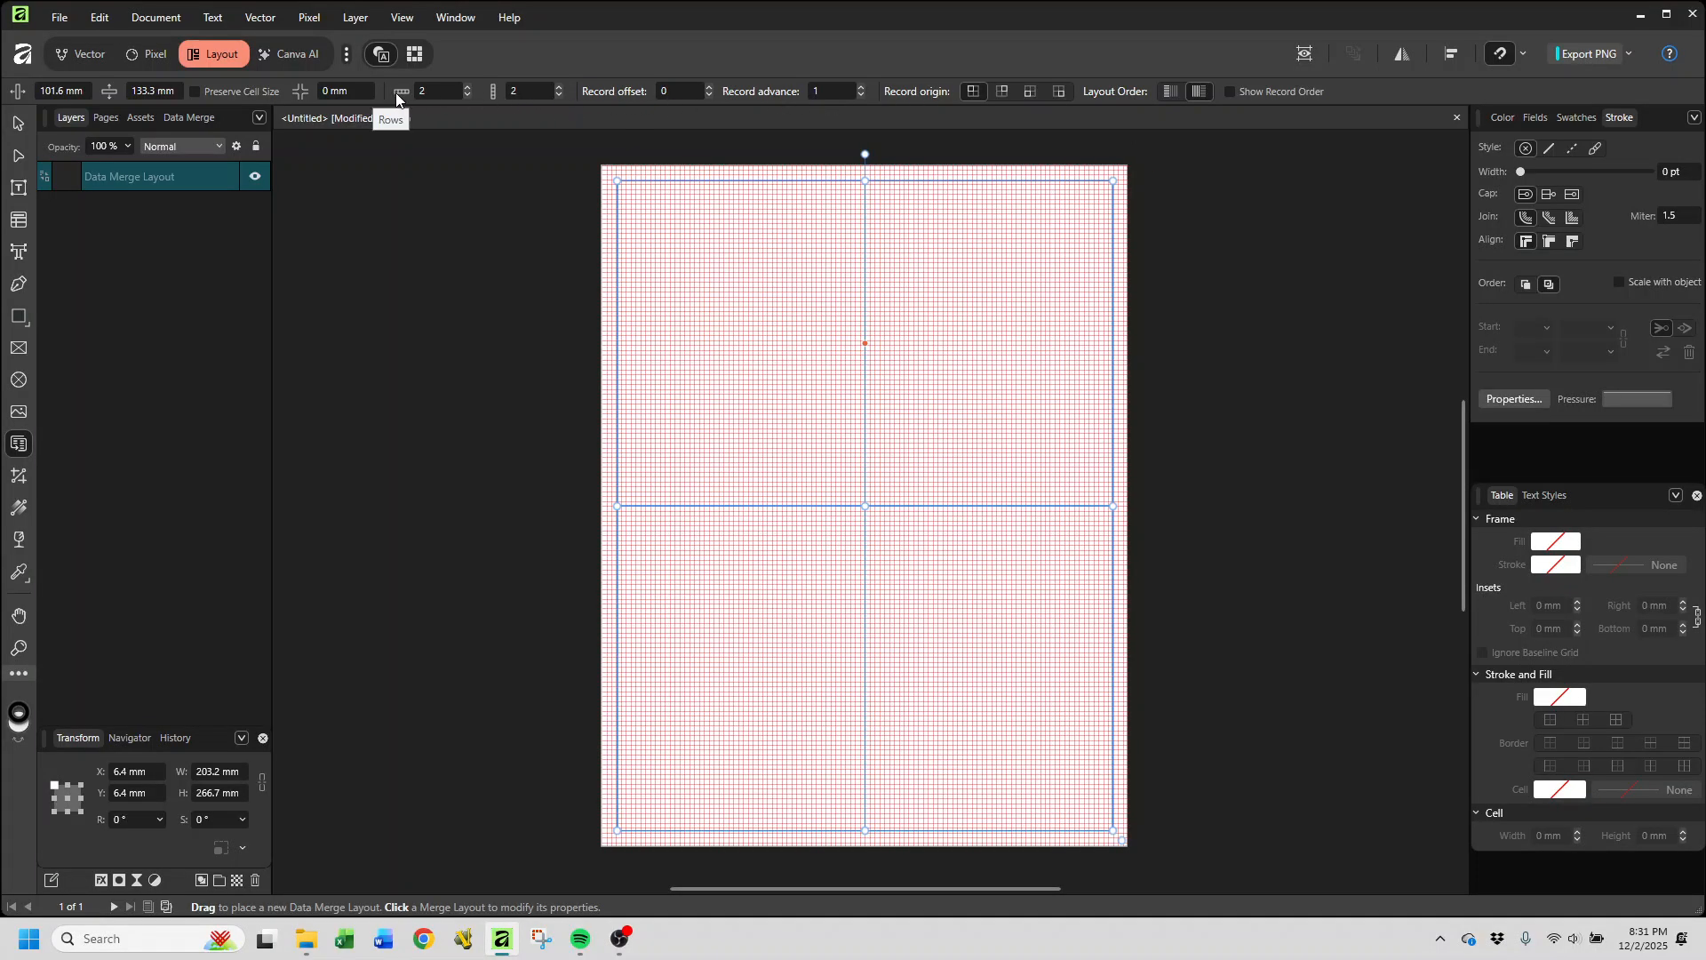
Step: Set the data merge layout to 6 rows and 3 columns, and deselect it
click(468, 89)
click(468, 89)
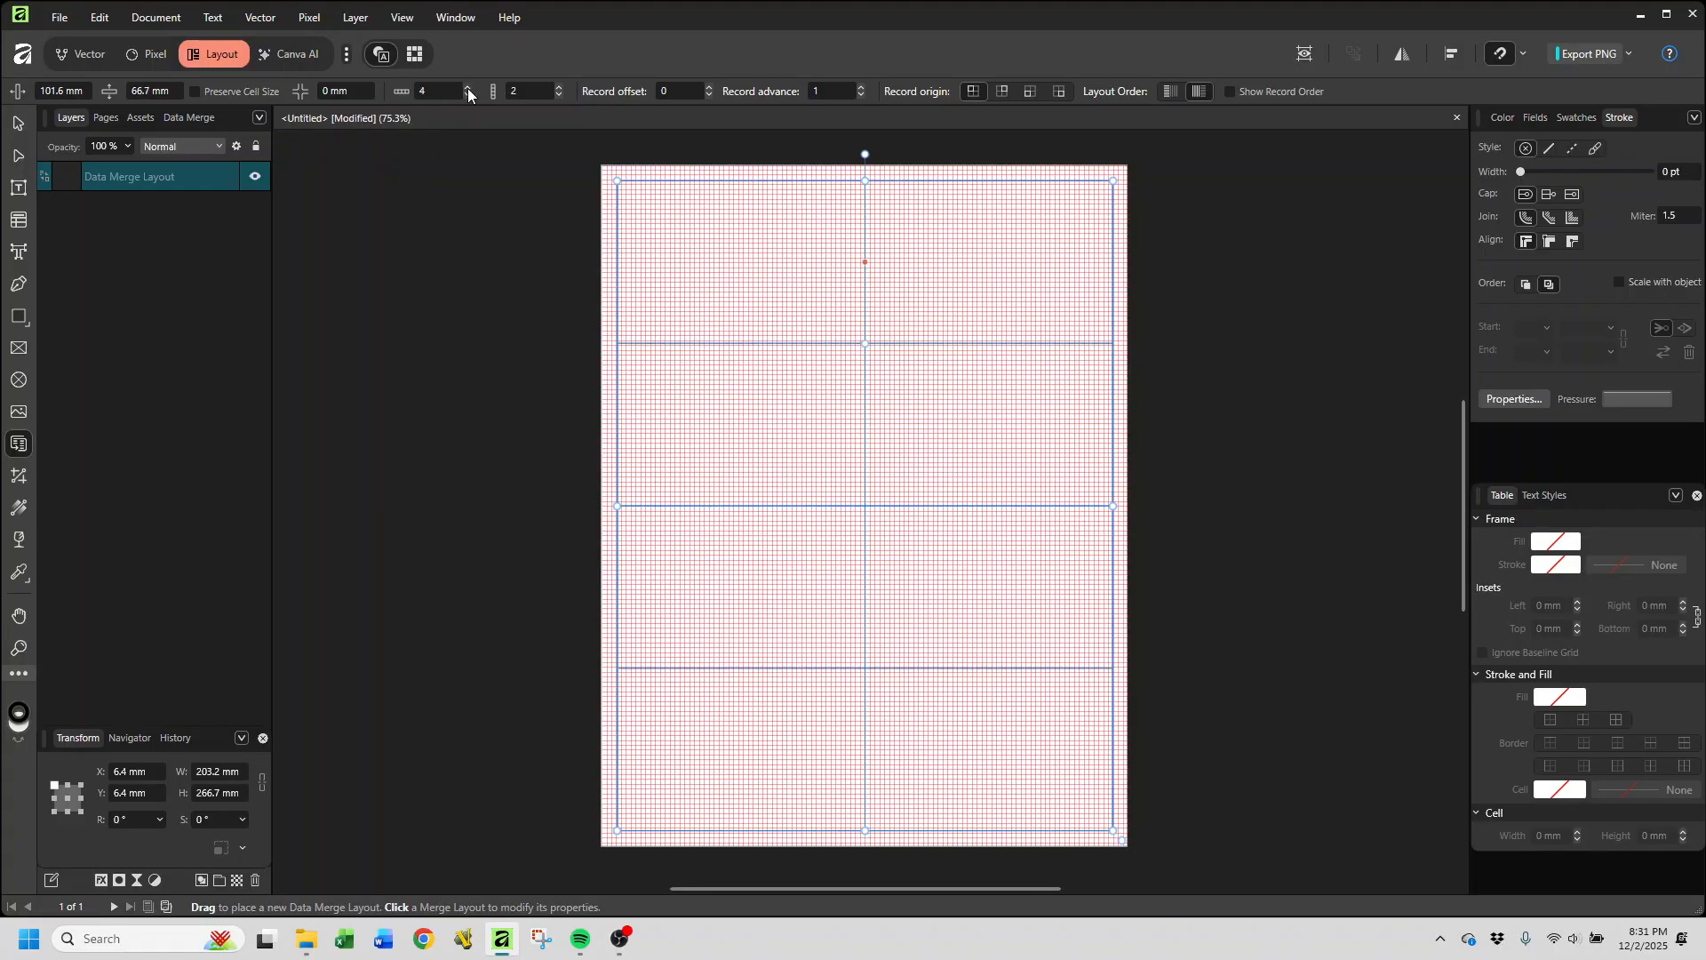
click(468, 89)
click(467, 88)
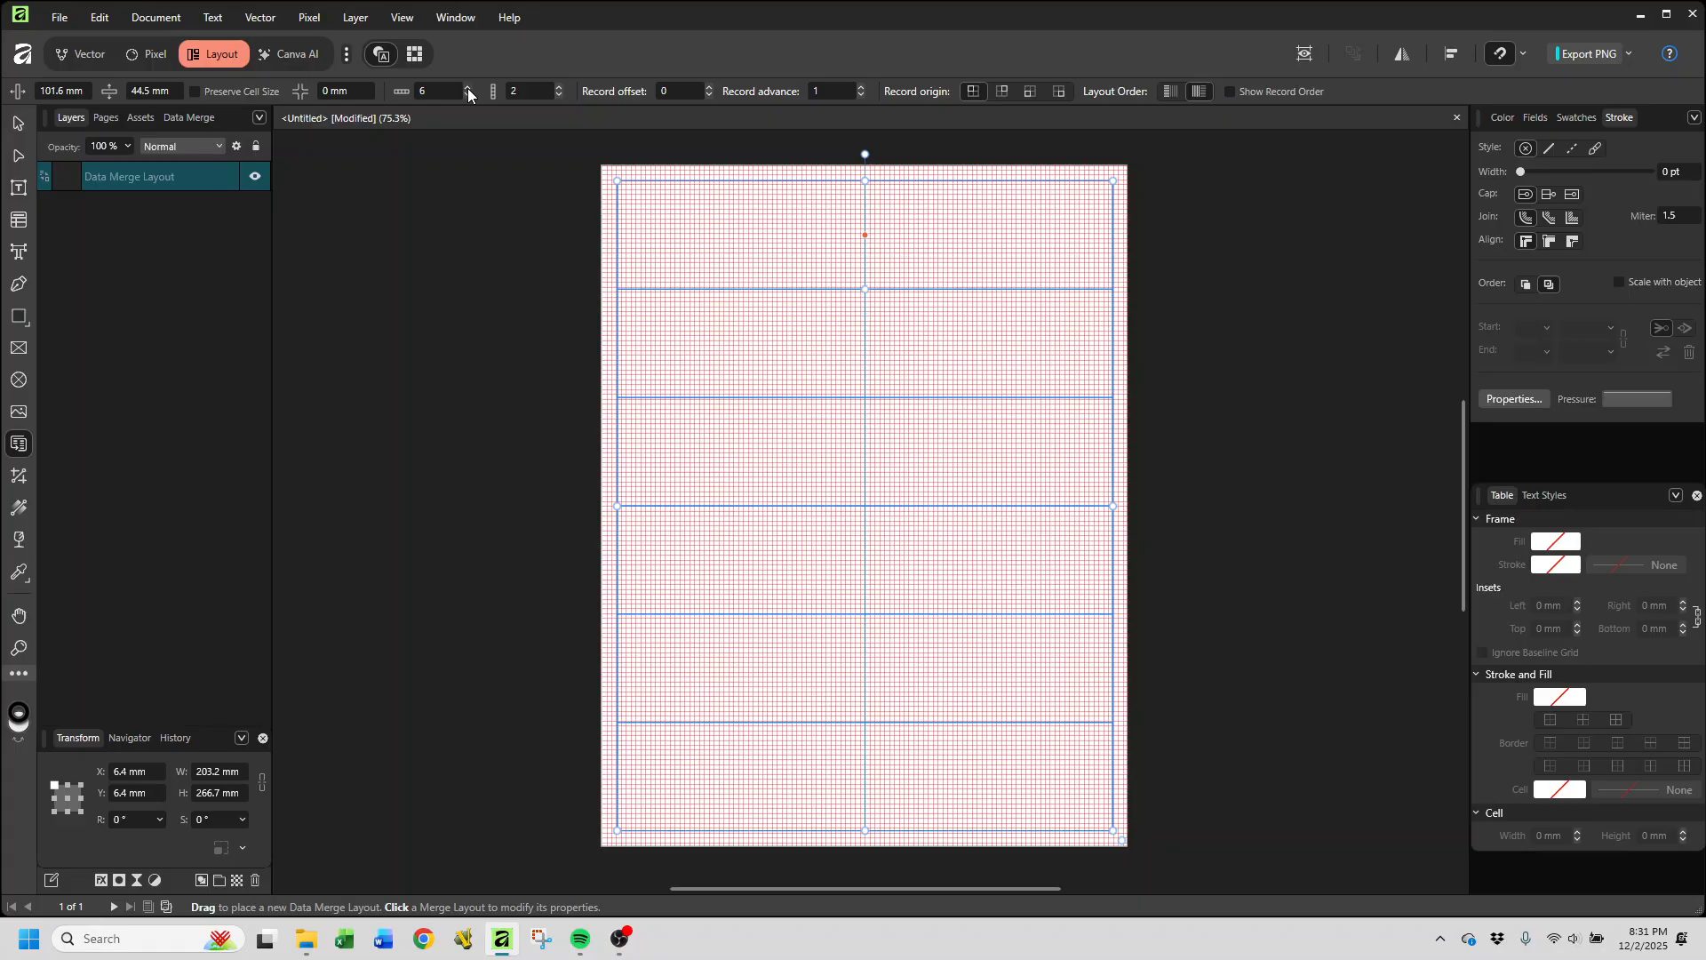
click(558, 85)
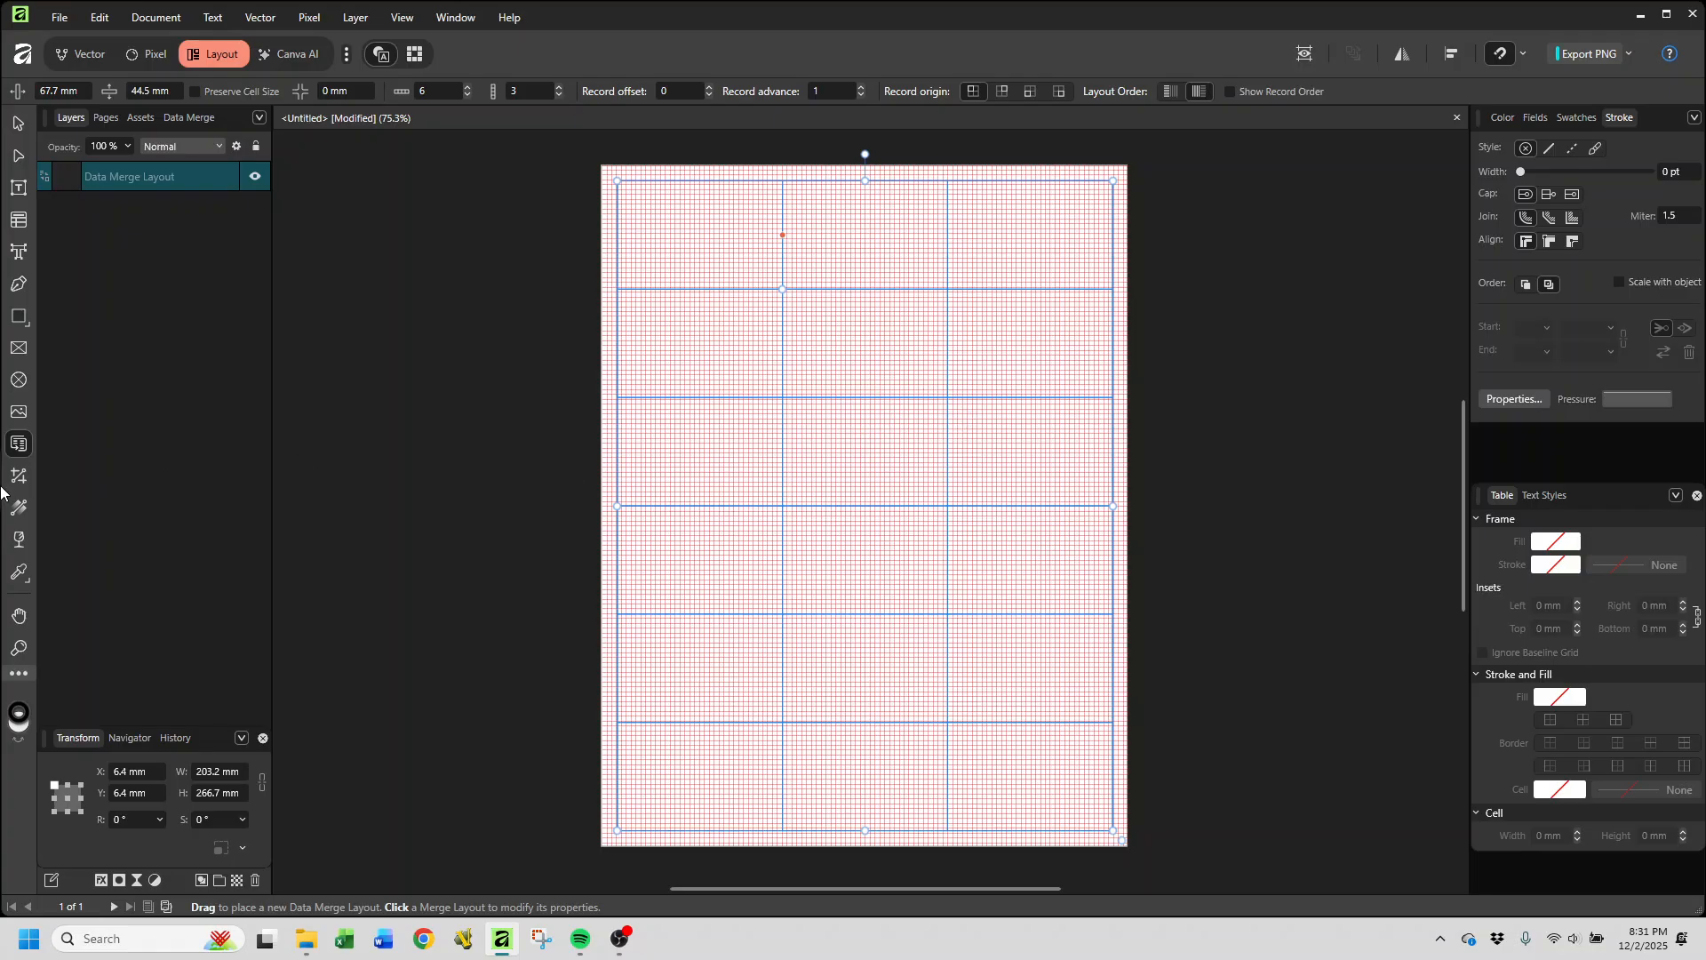
click(17, 126)
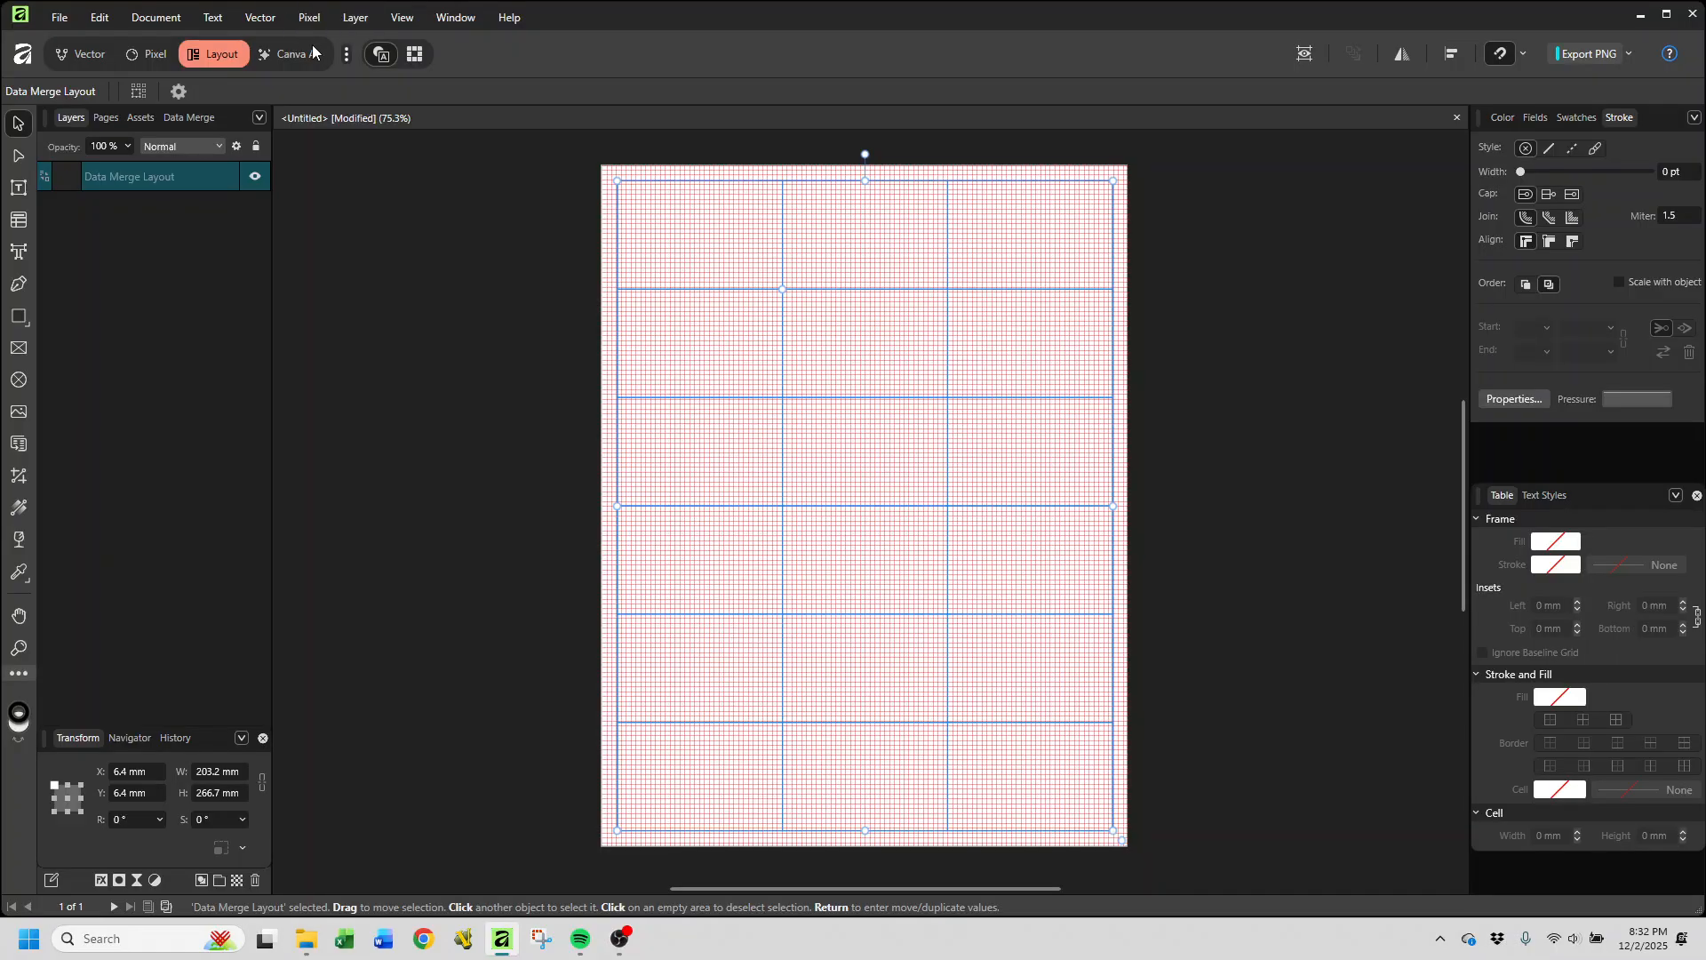
click(522, 244)
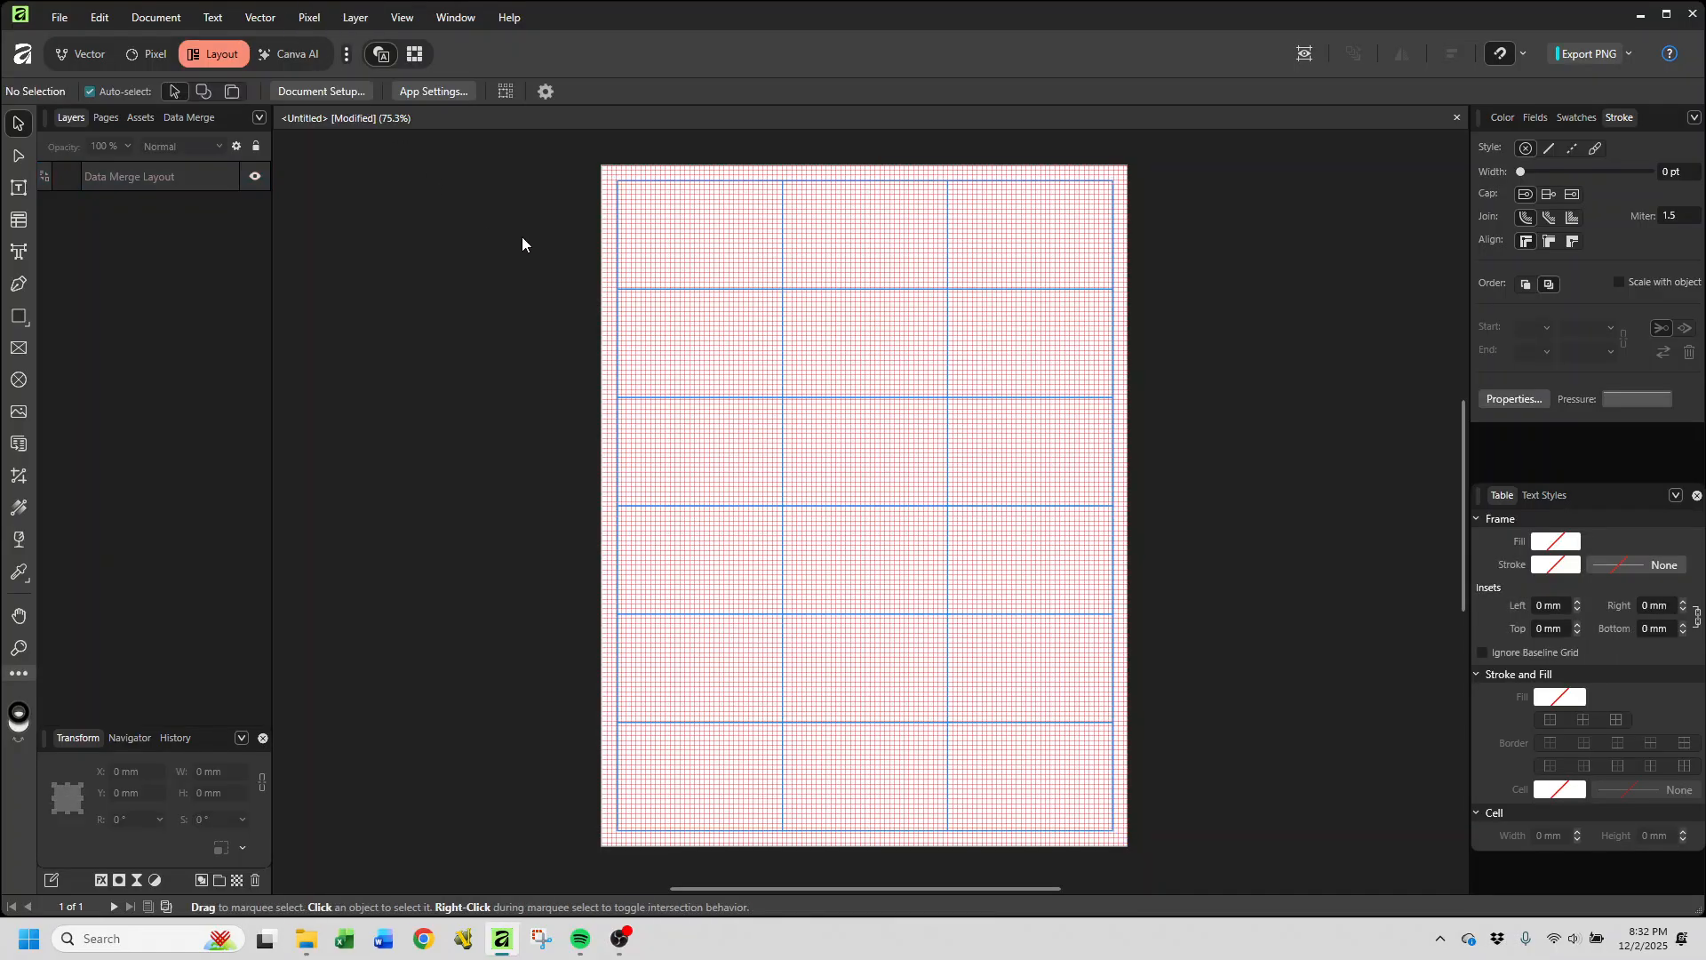
Step: Draw a rectangle covering the first cell of the data merge layout, about 67.7 by 44.4 mm
key(ctrl+plus)
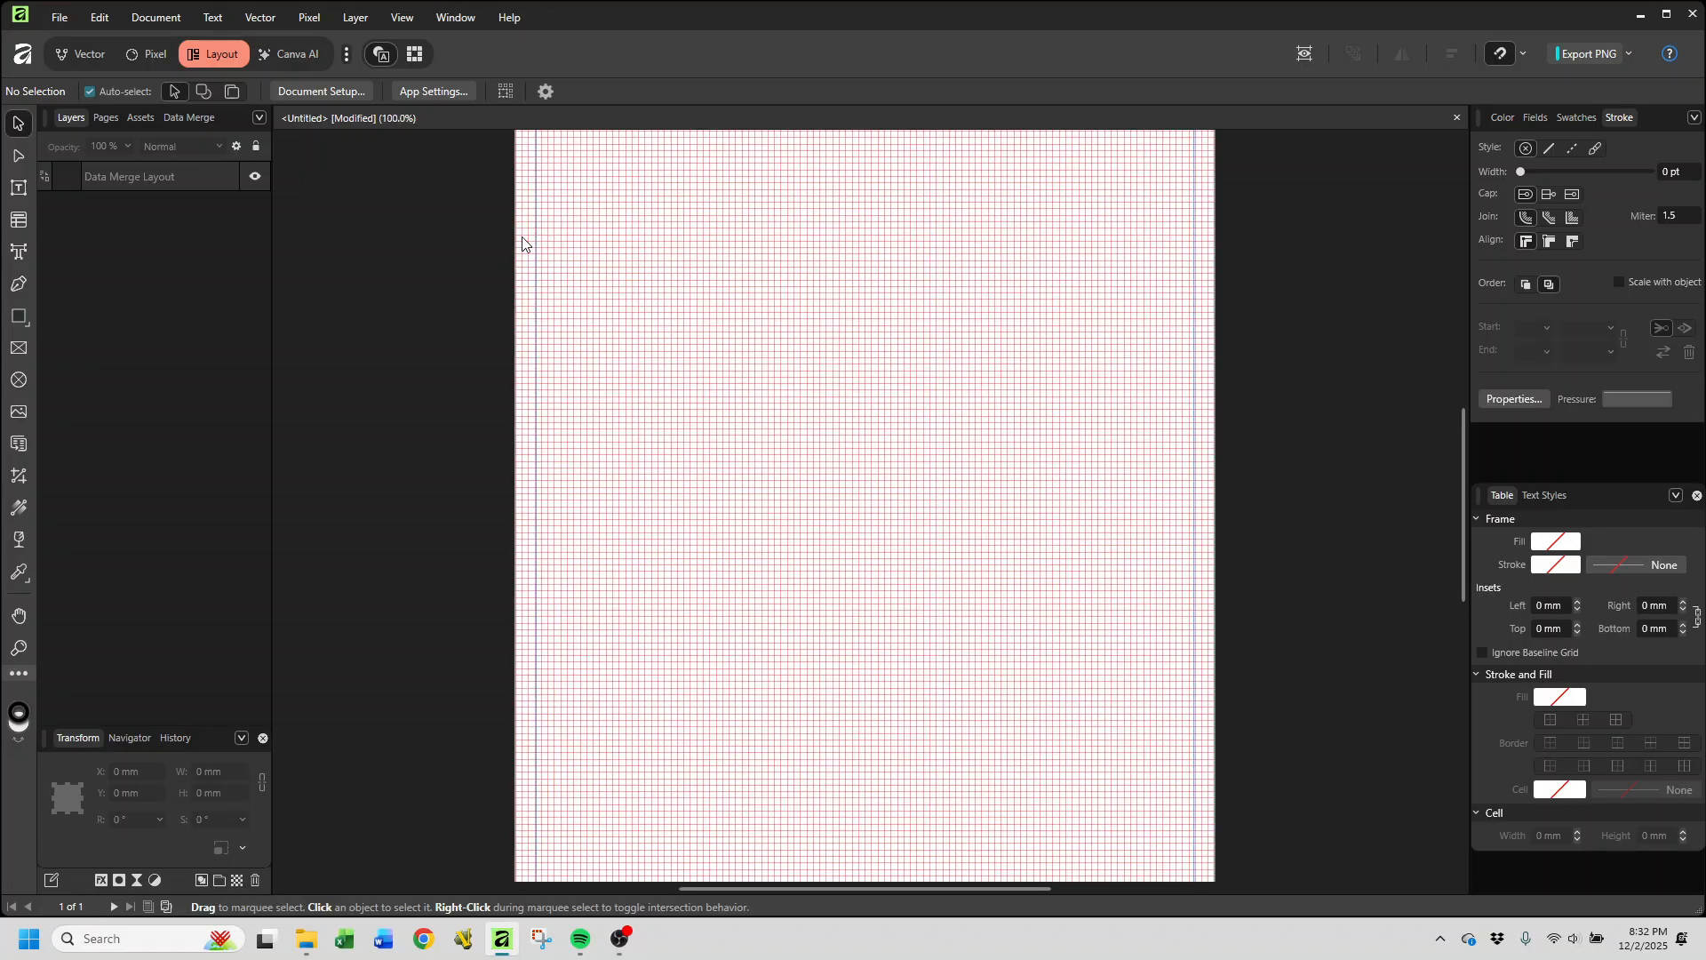
key(ctrl+plus)
key(ctrl+plus)
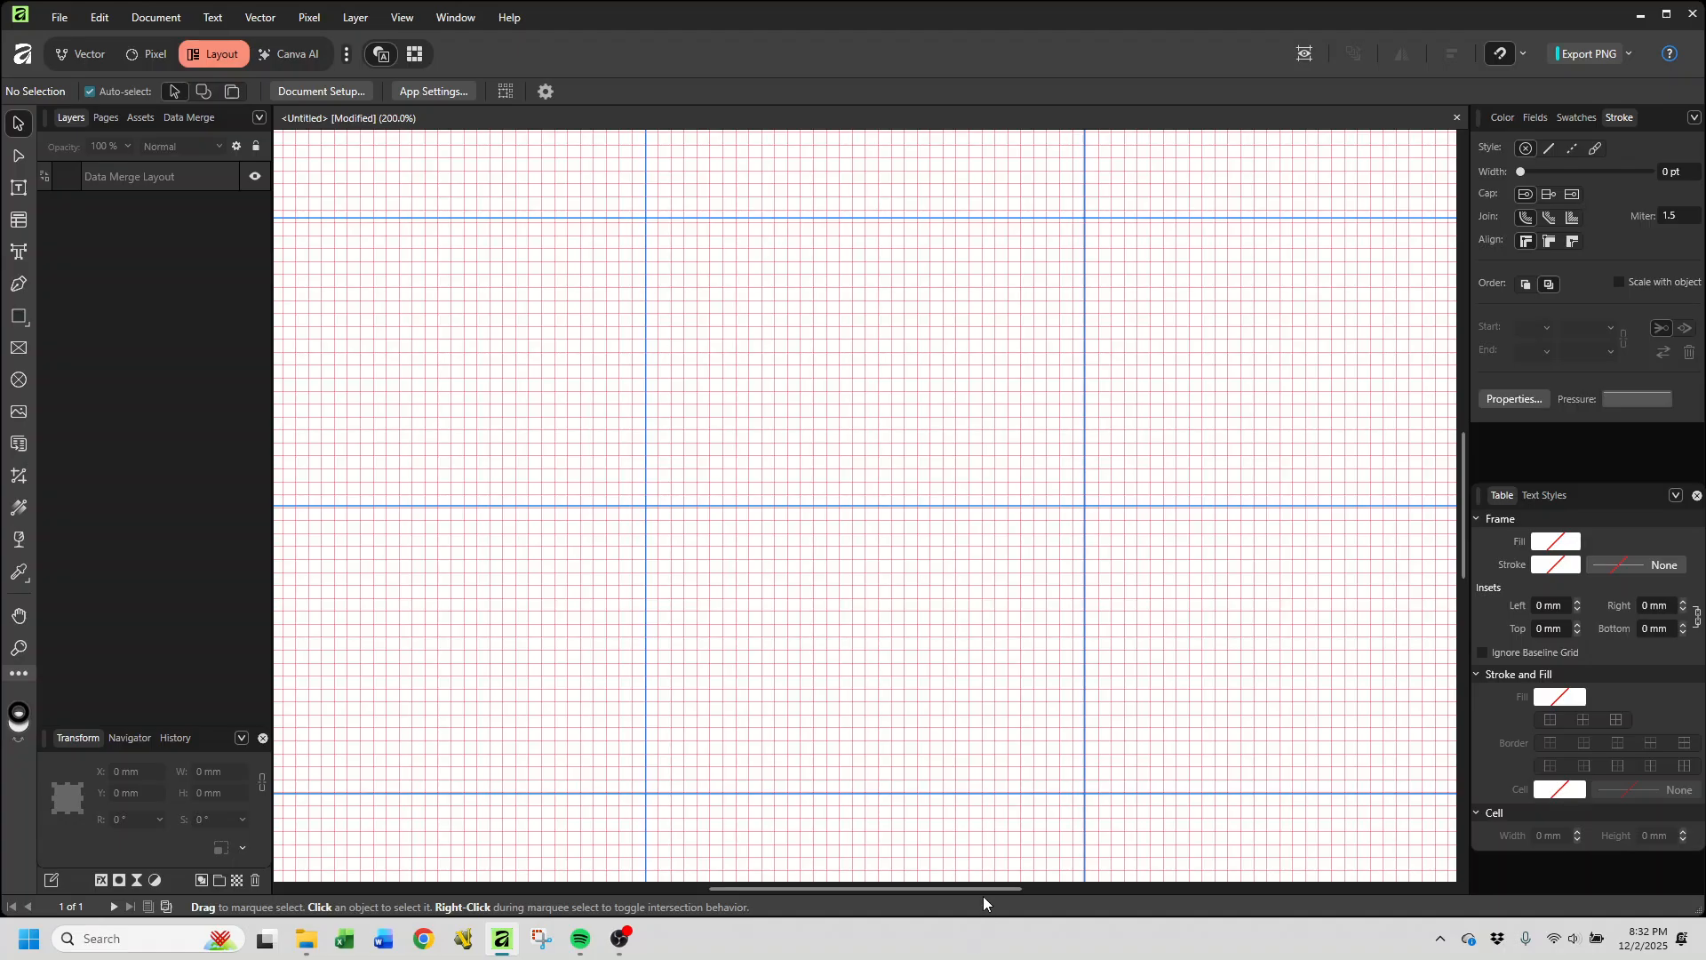
drag(990, 885, 888, 901)
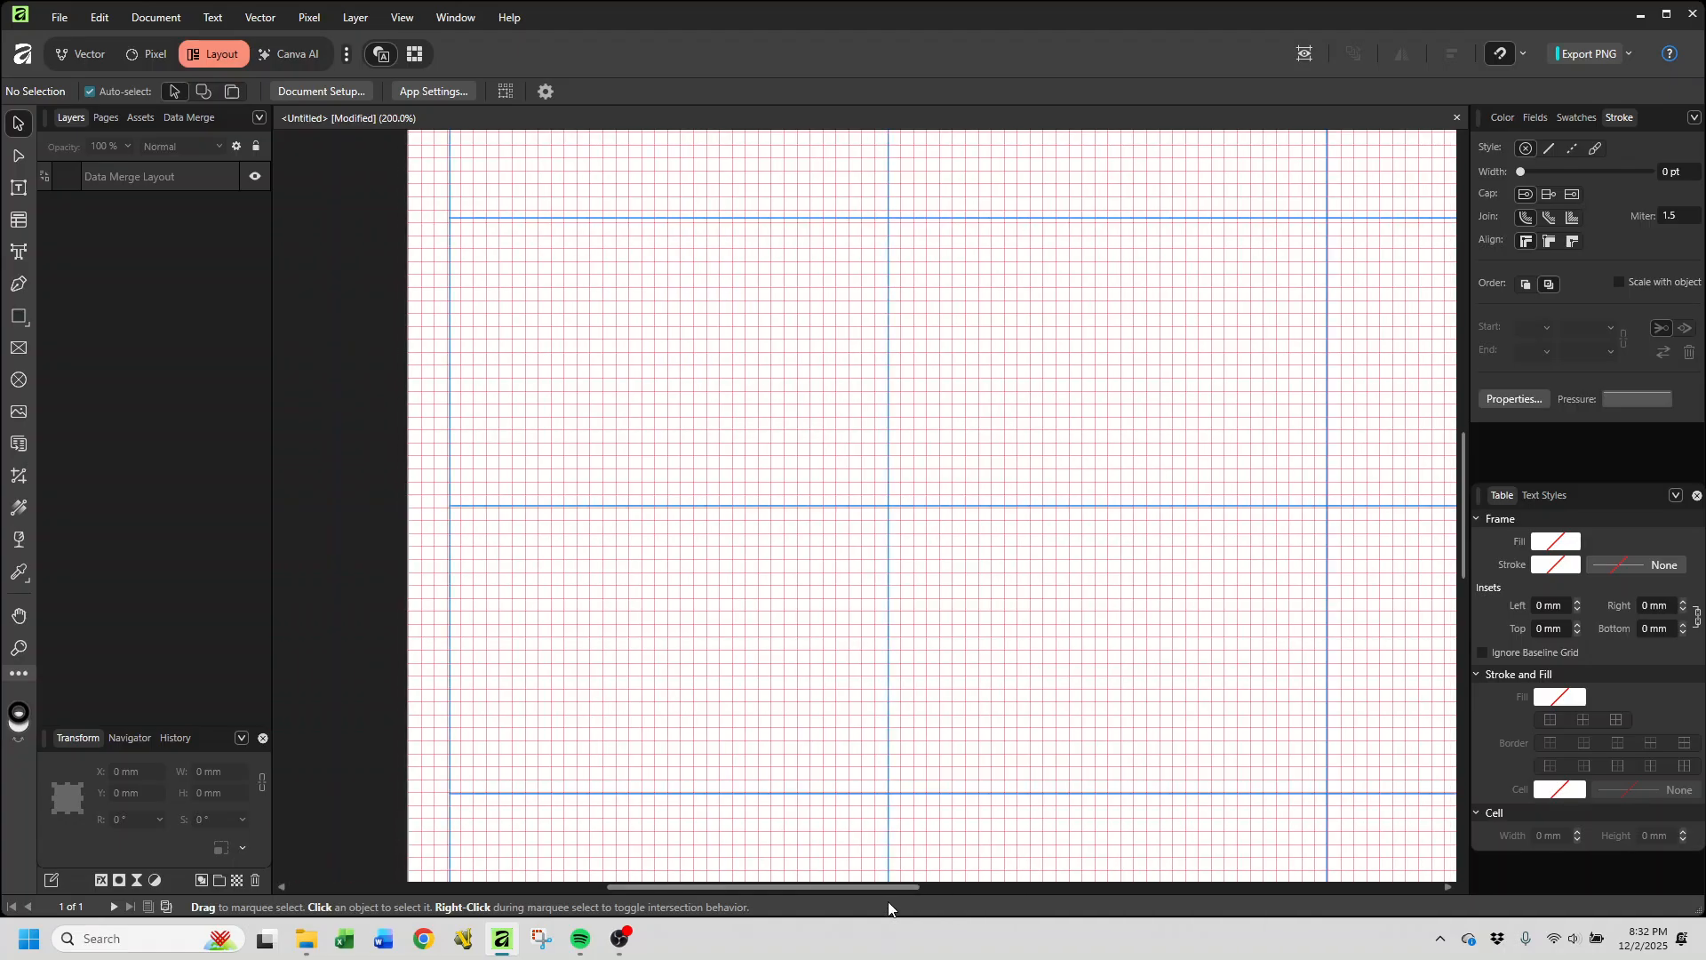
drag(1463, 483, 1457, 333)
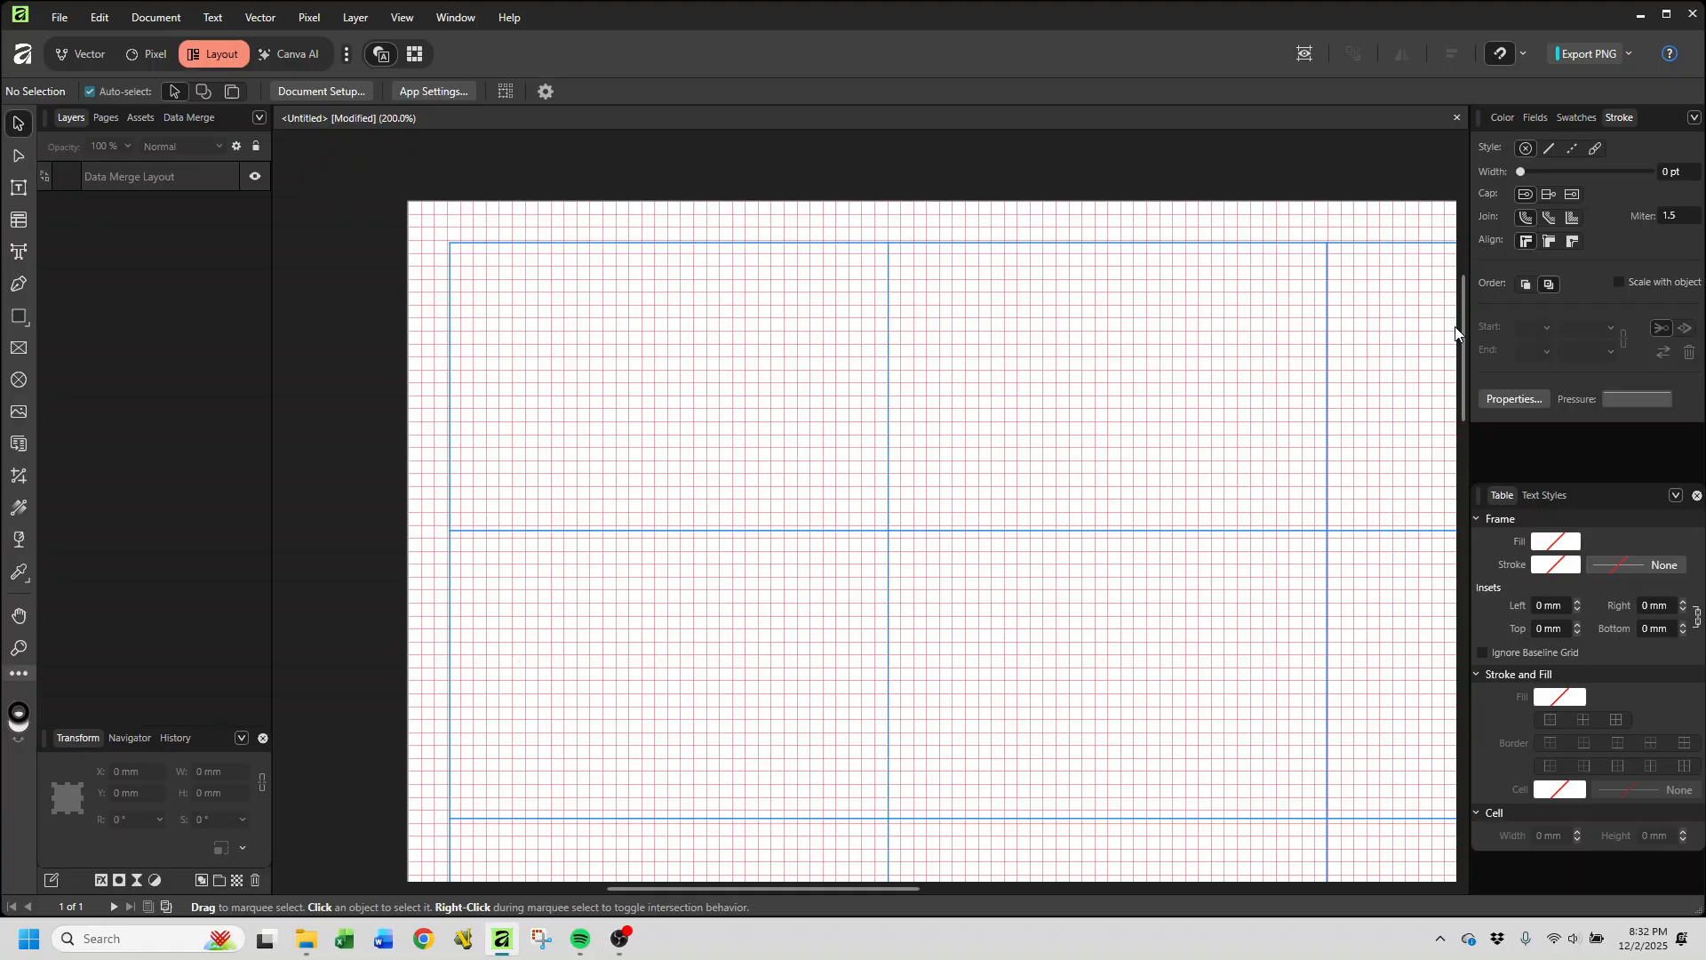
key(ctrl+plus)
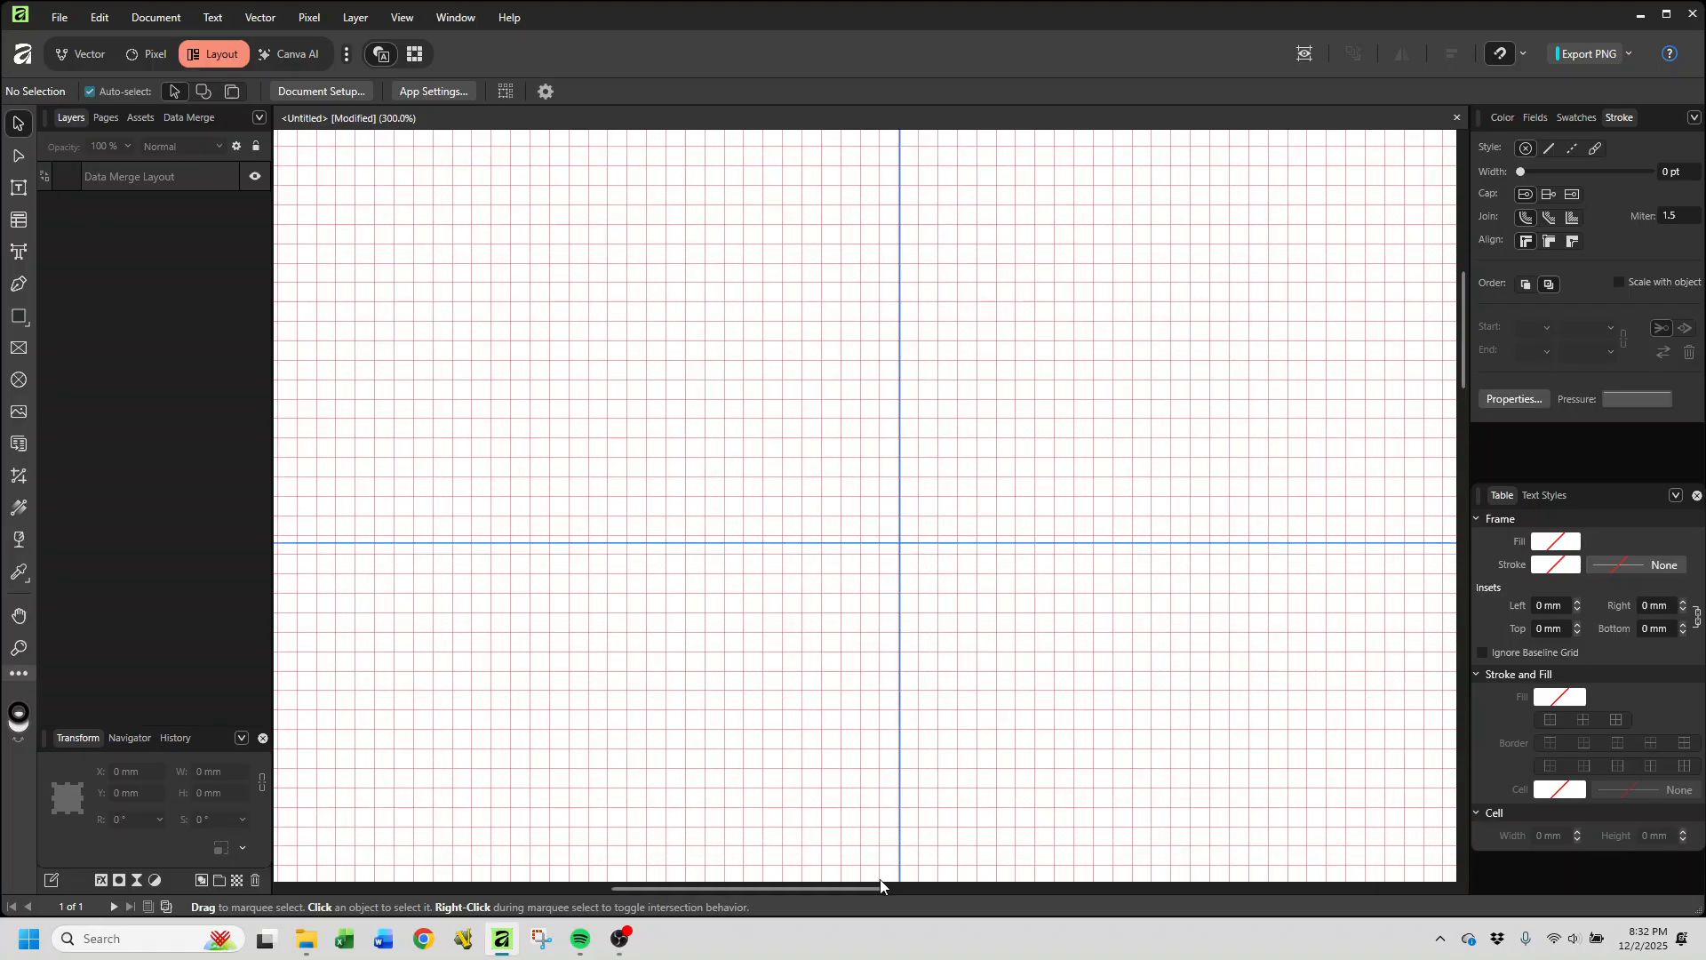
drag(872, 888, 834, 888)
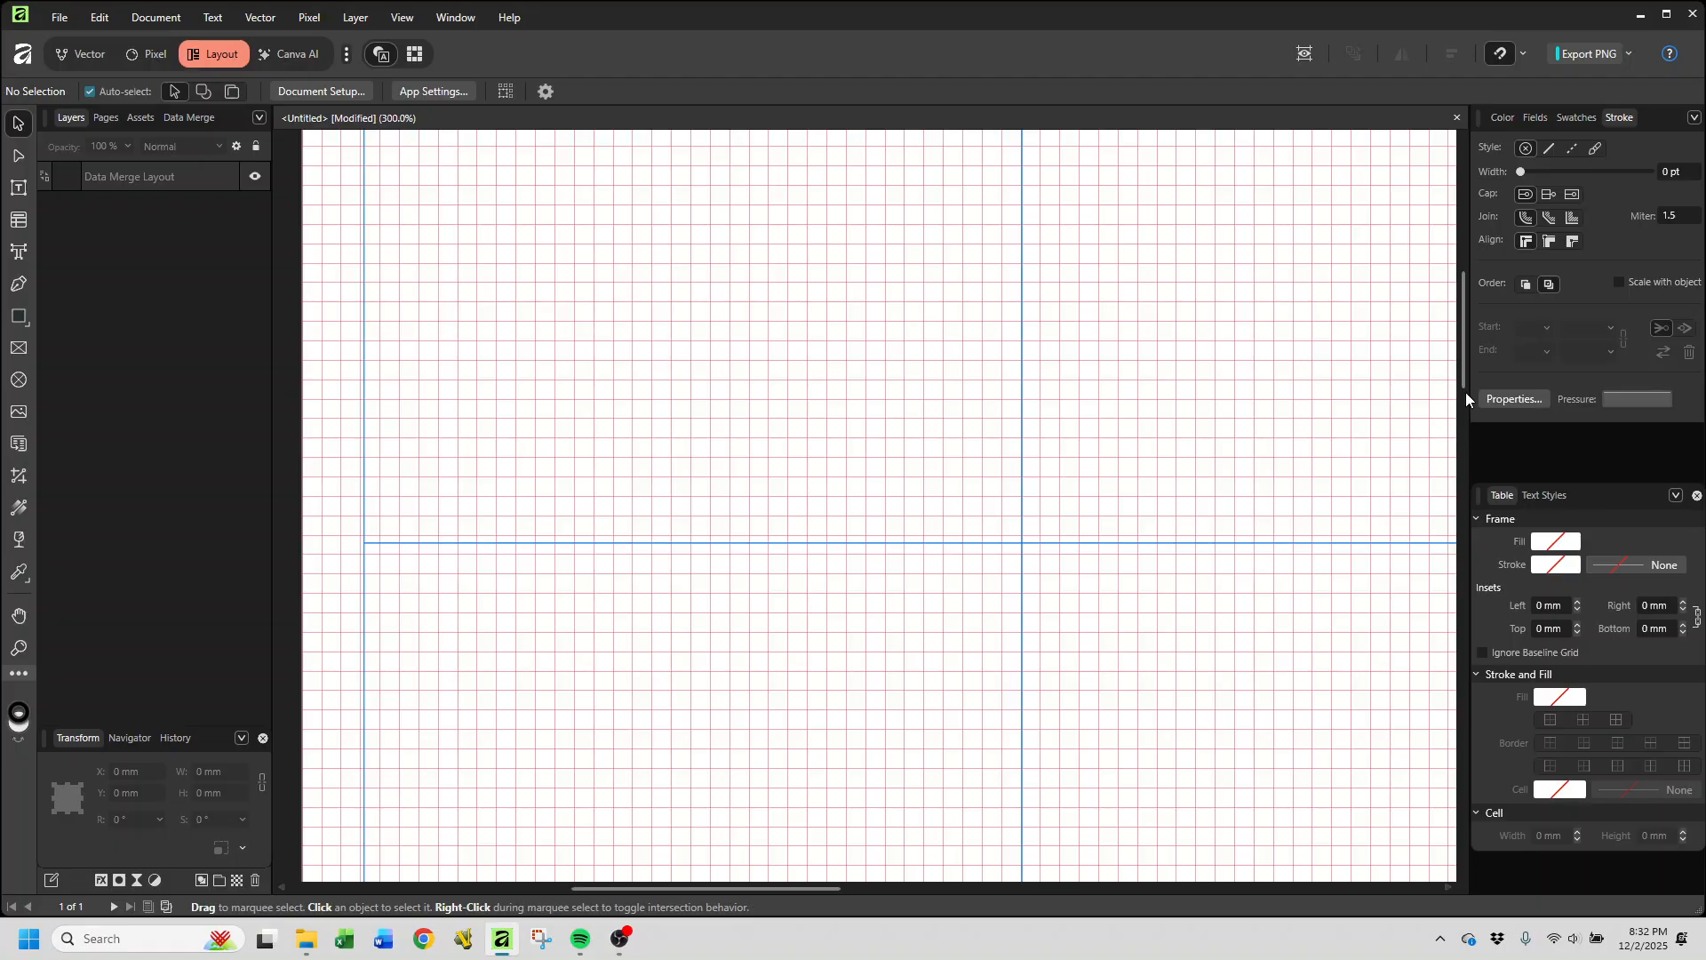
drag(1463, 370, 1473, 329)
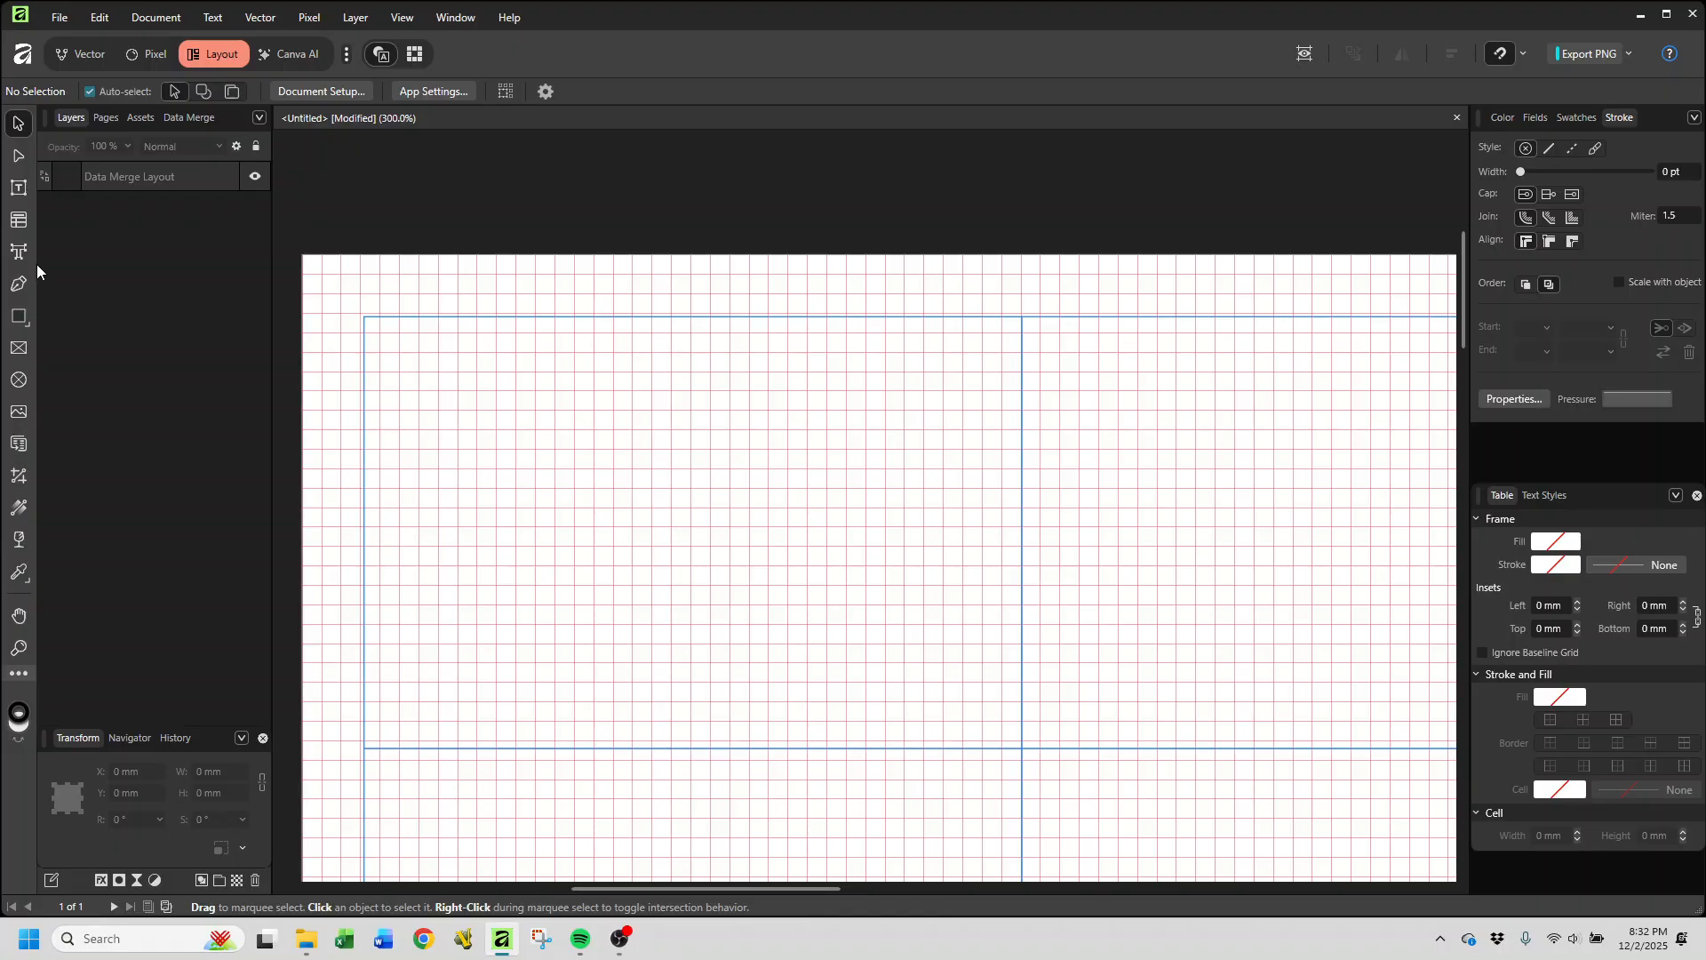
click(24, 320)
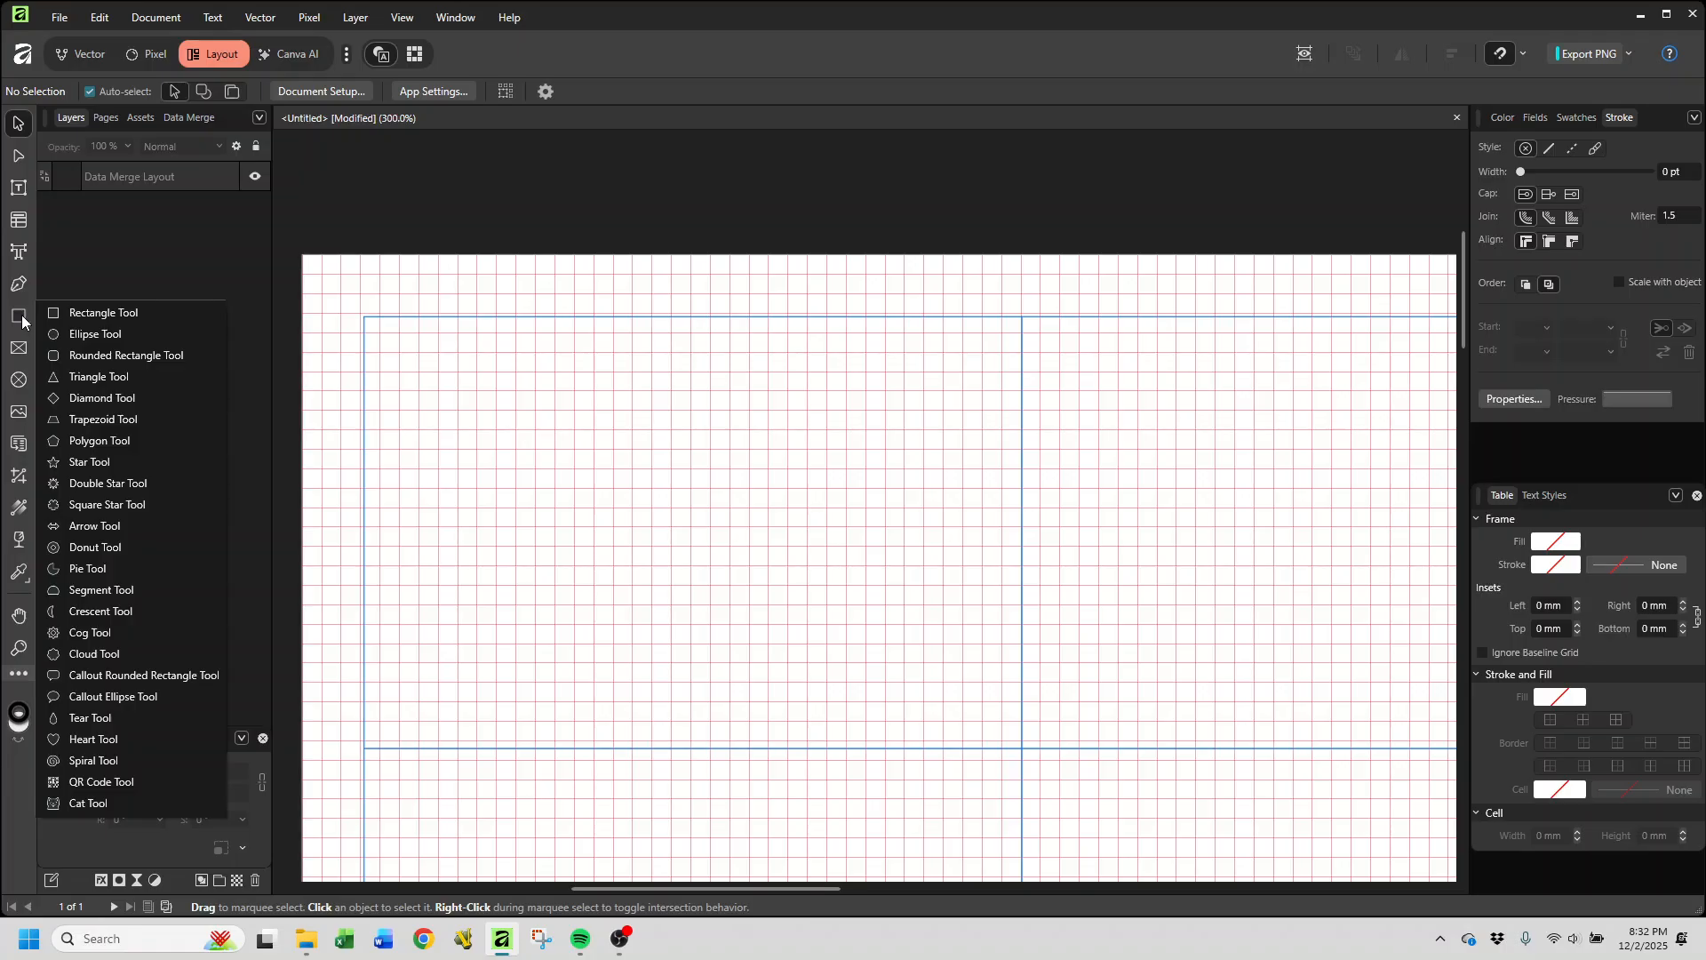
click(103, 312)
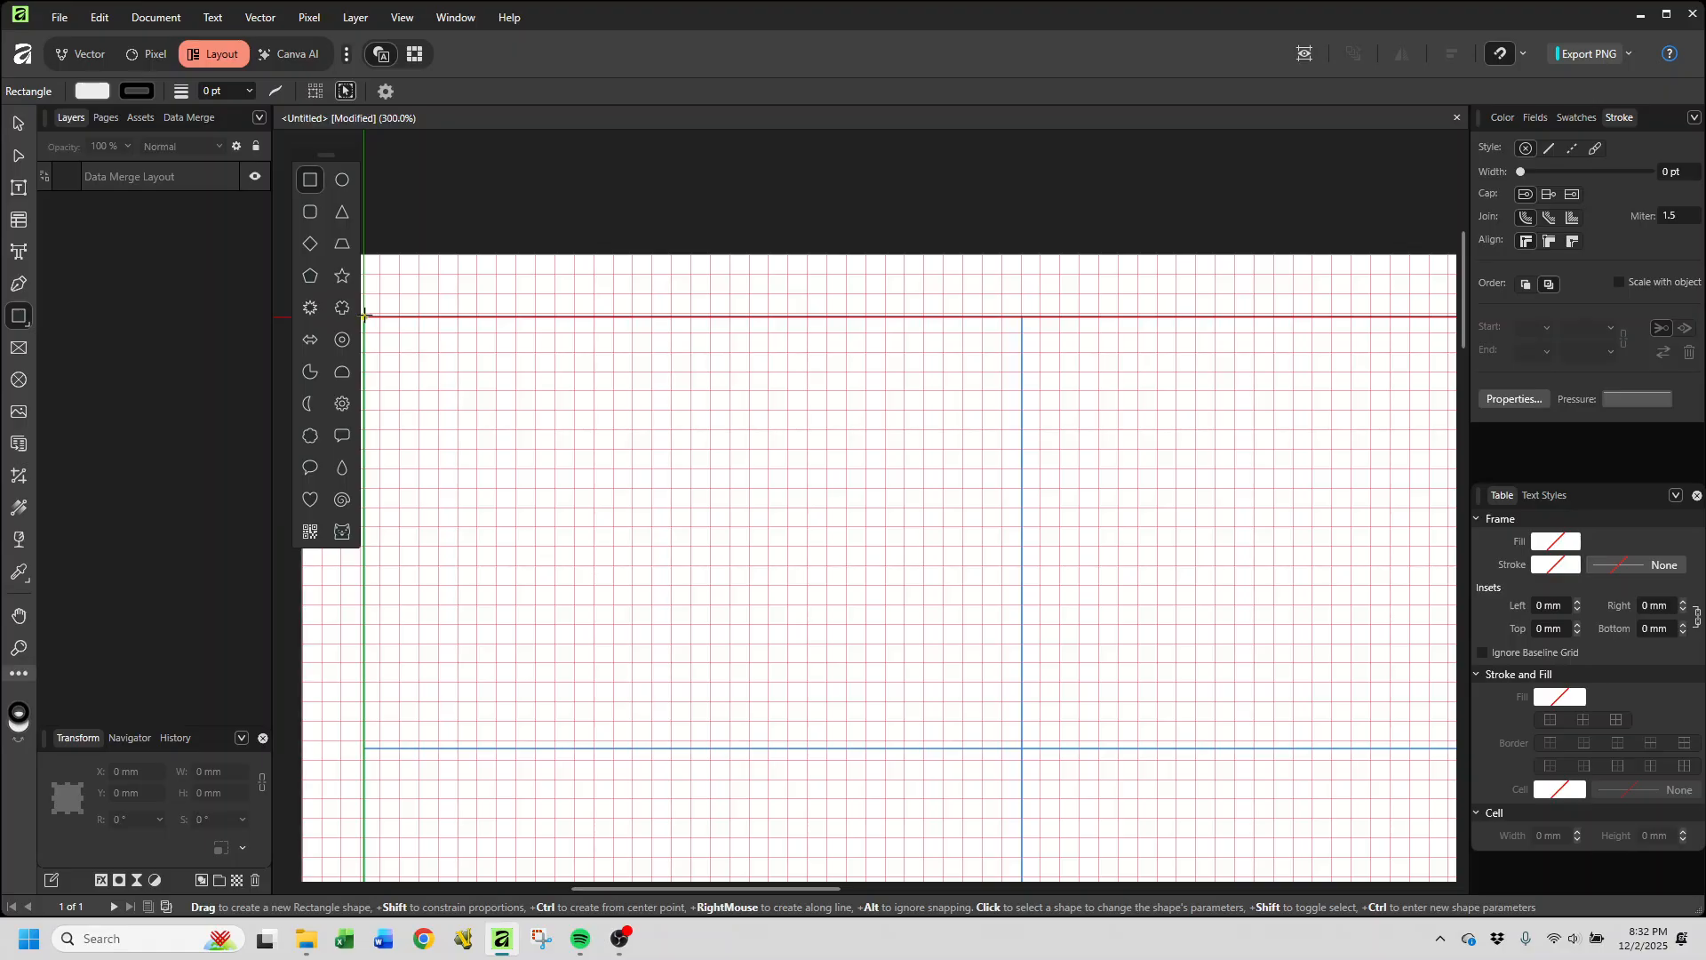
drag(363, 315, 1021, 748)
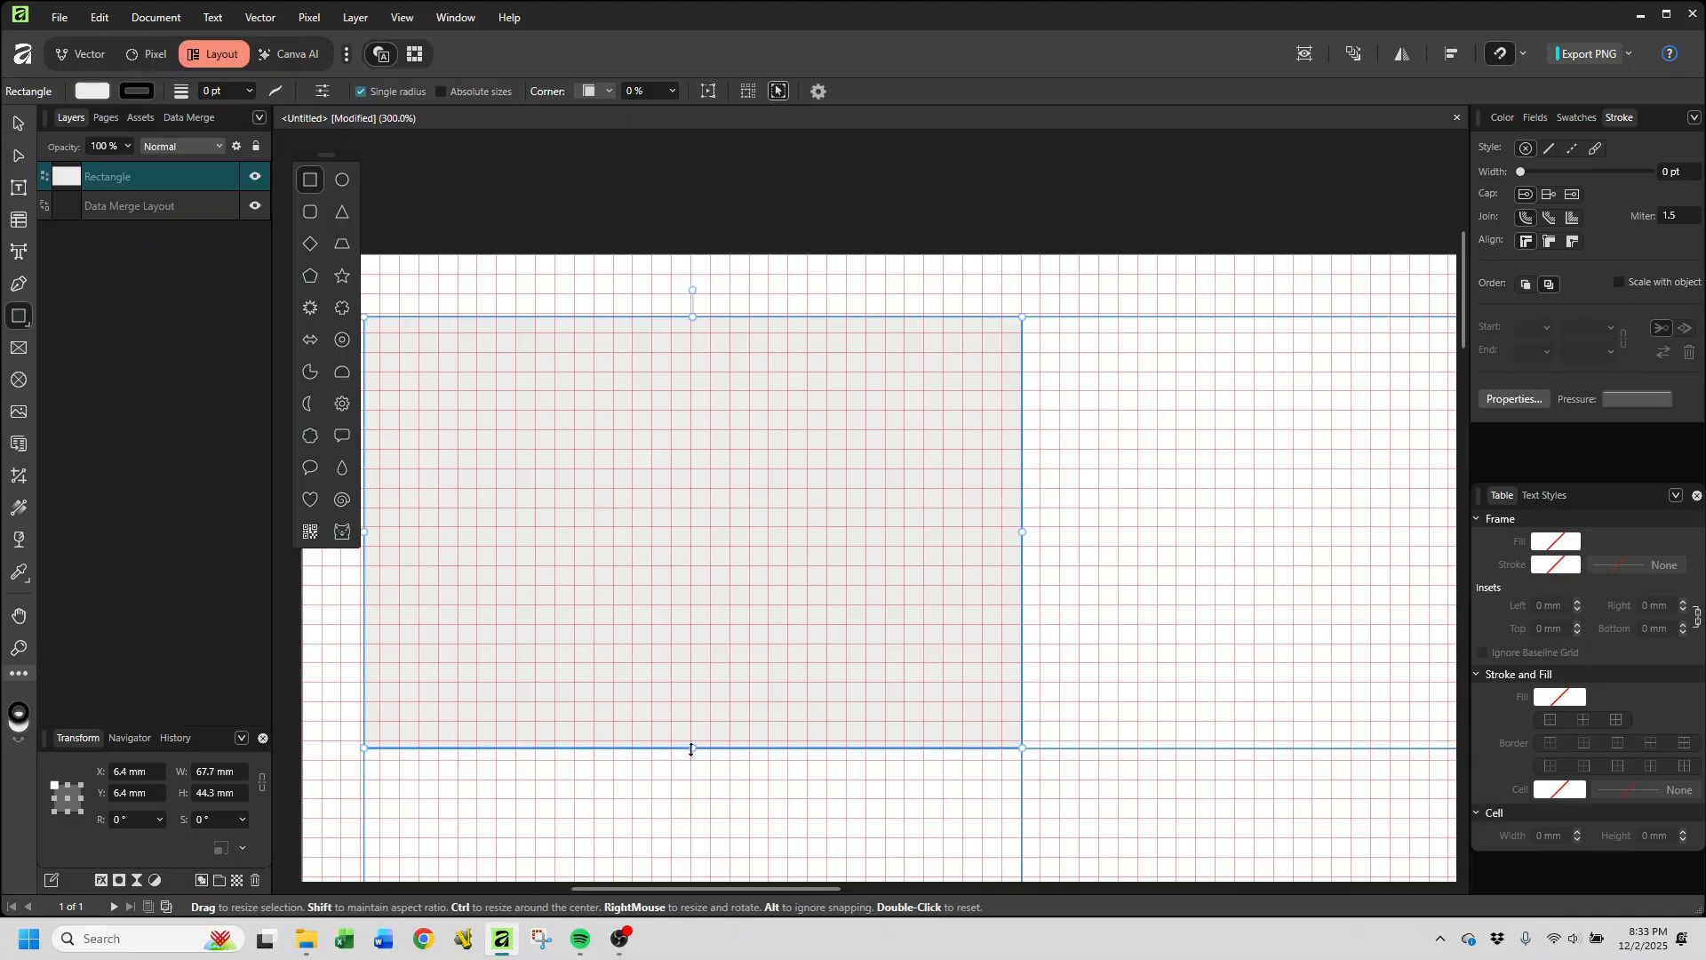
drag(692, 749, 693, 751)
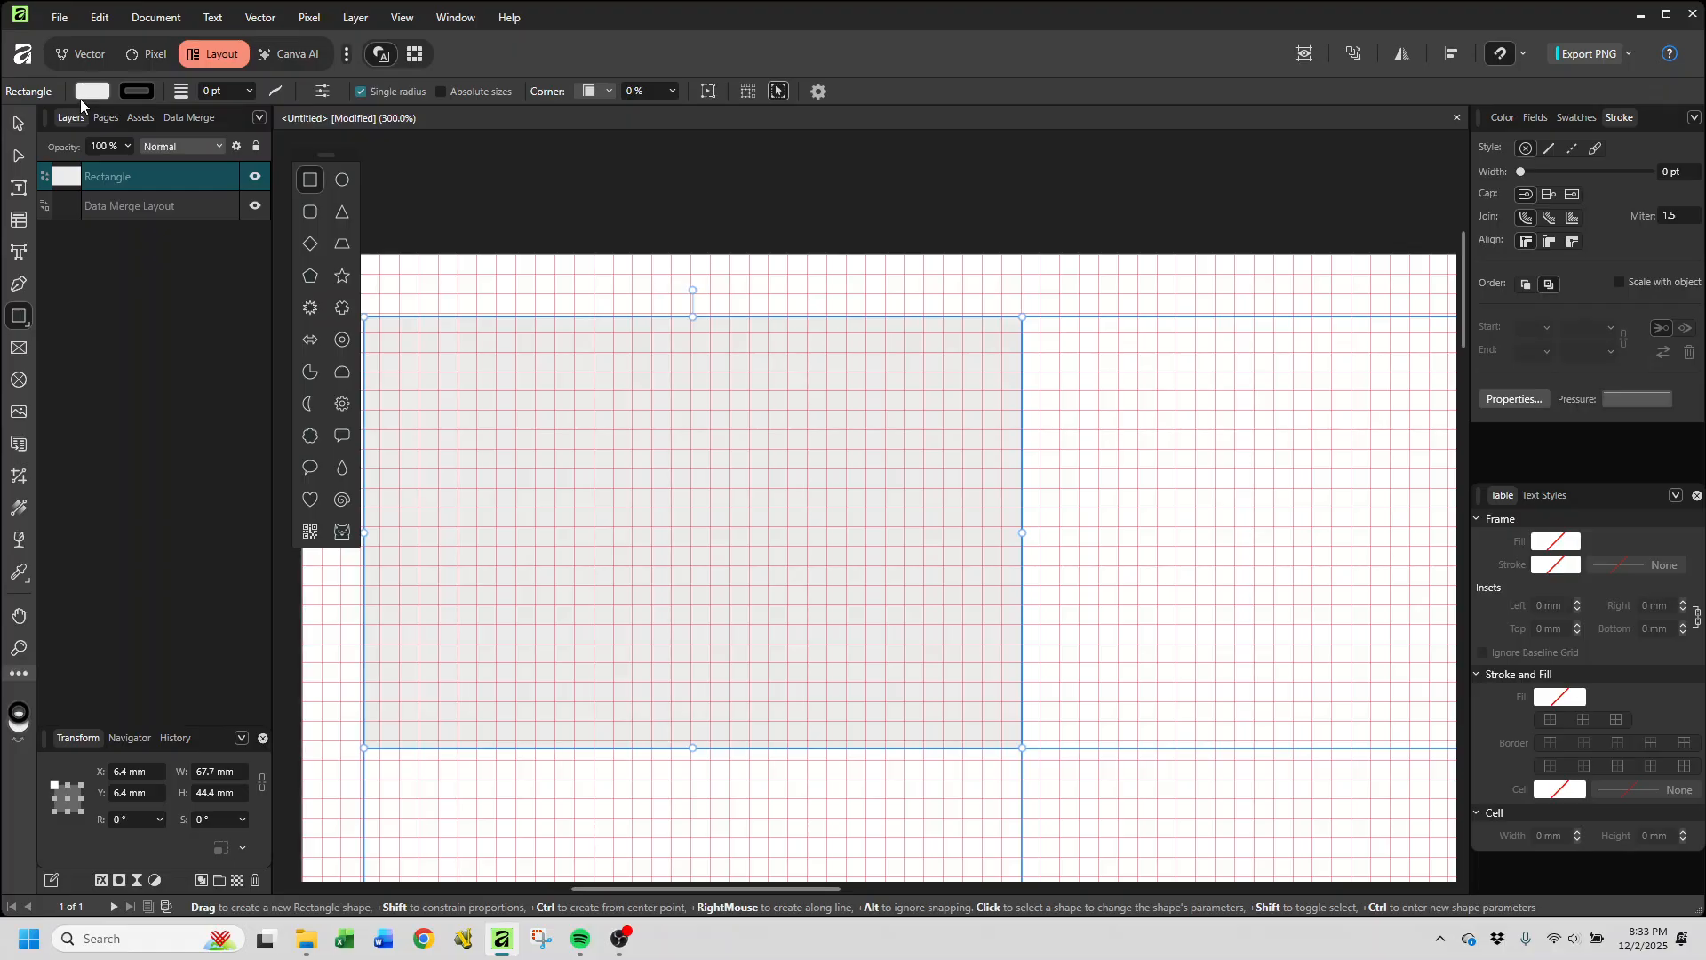
Step: Remove the rectangle's fill and set its stroke width to 0.3 pt
click(25, 122)
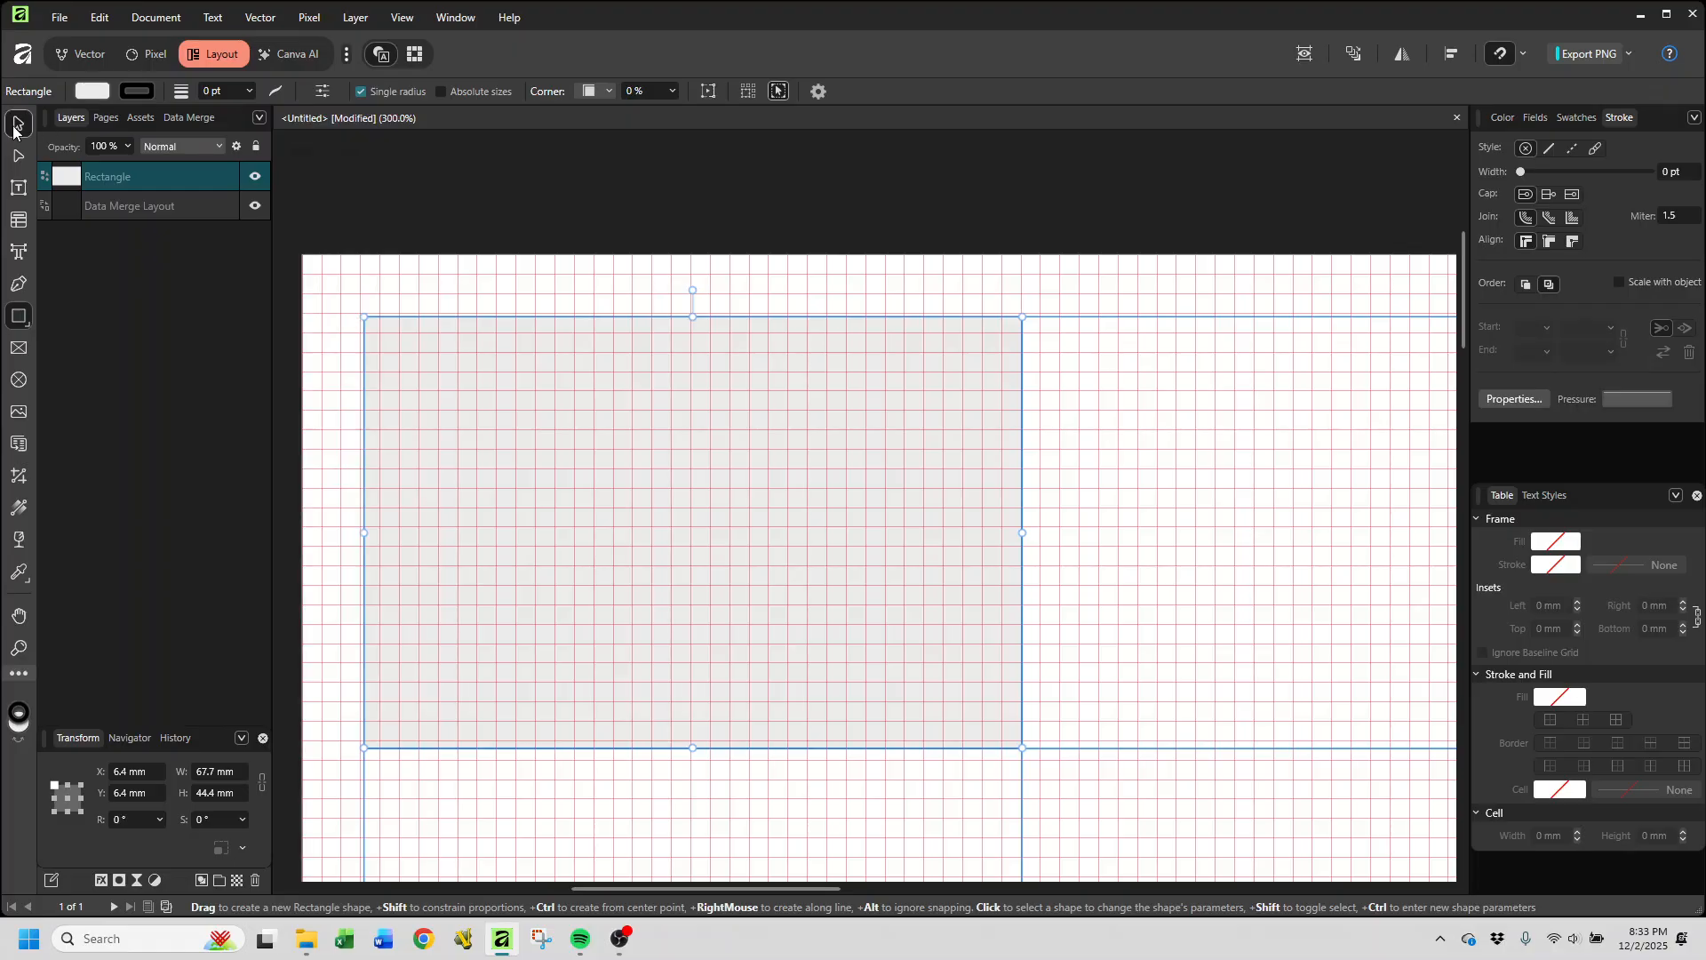
click(89, 89)
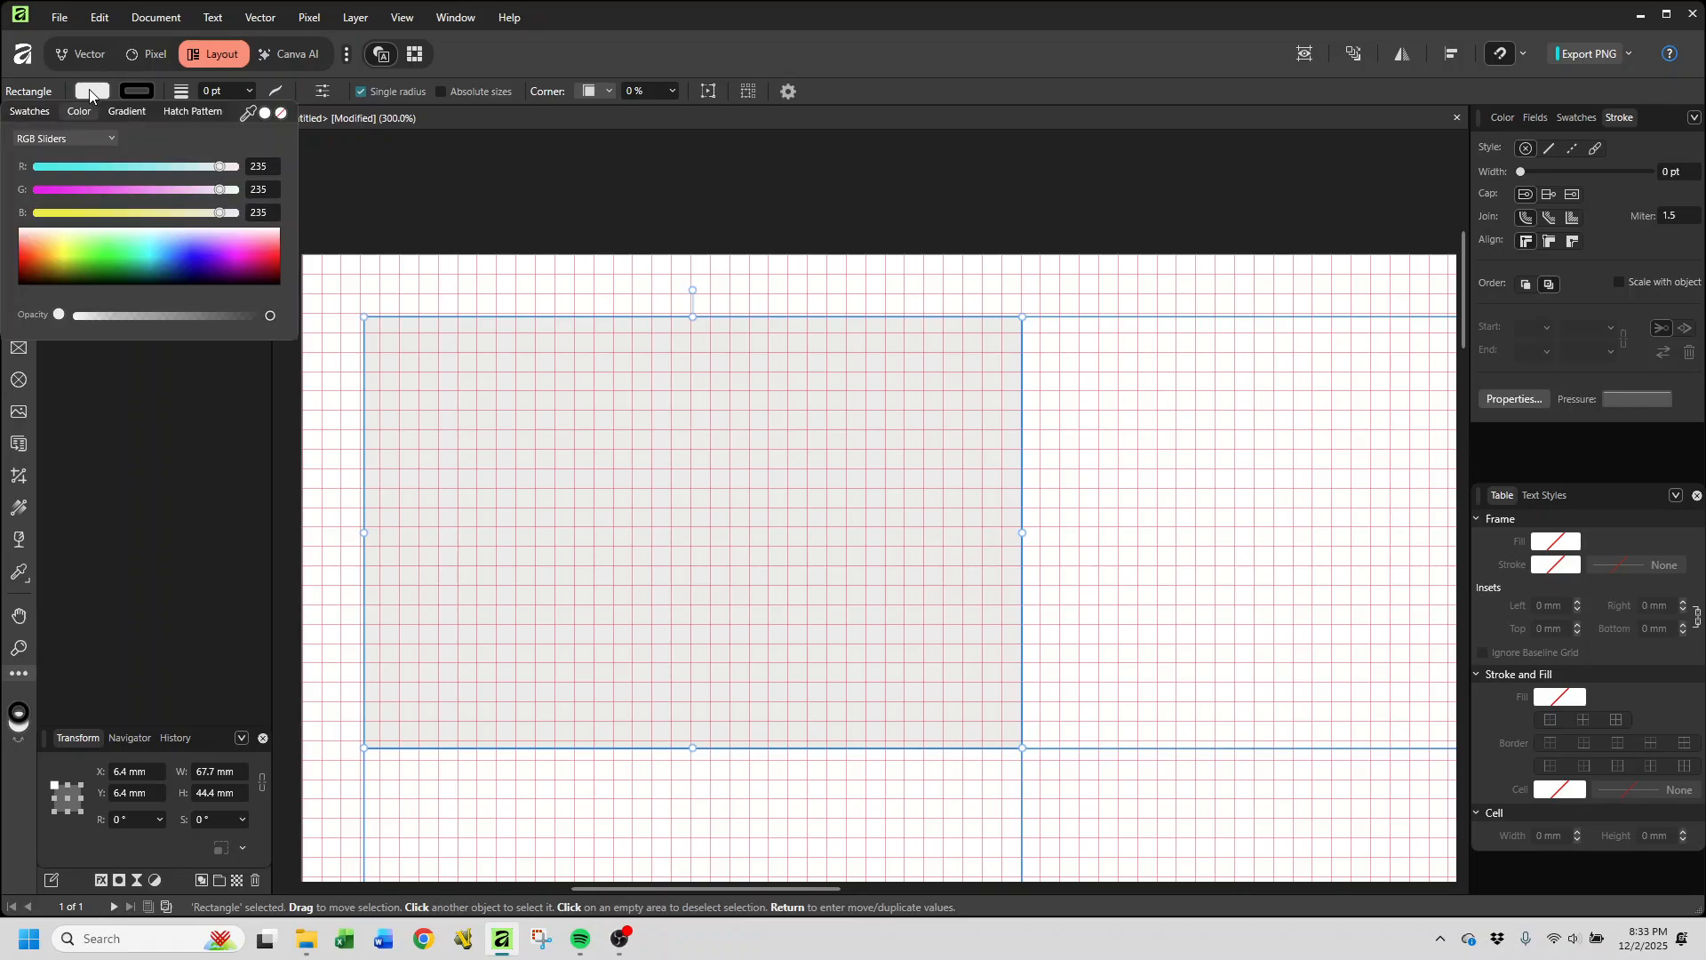
click(44, 114)
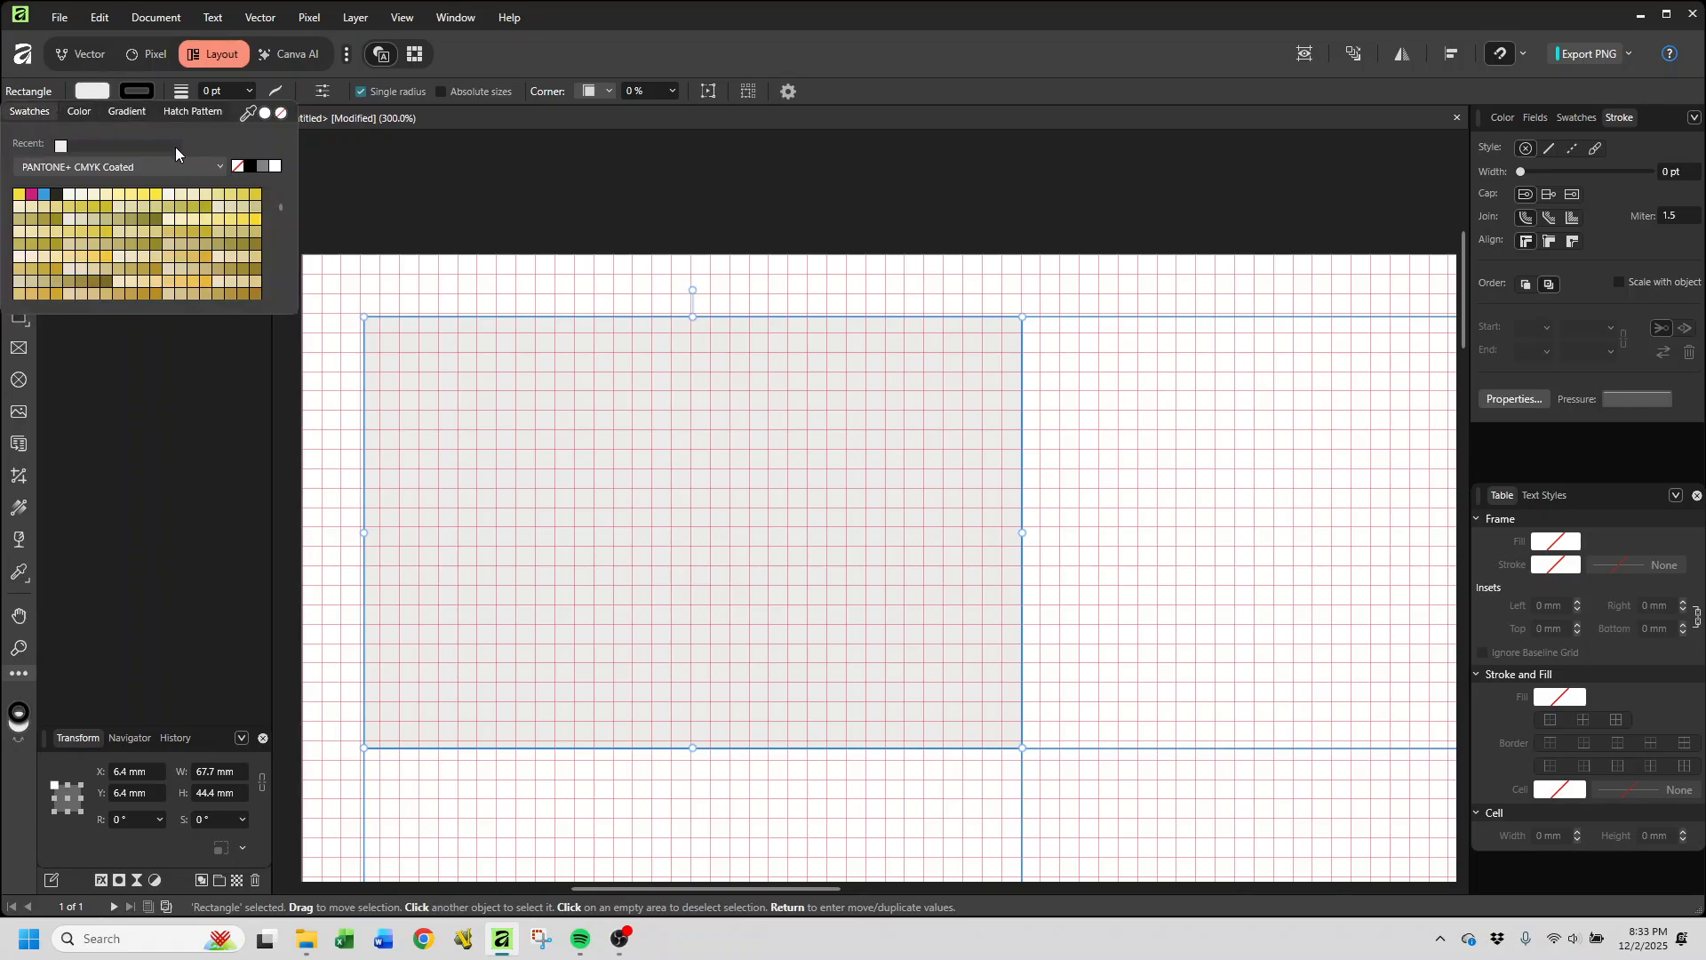
click(237, 167)
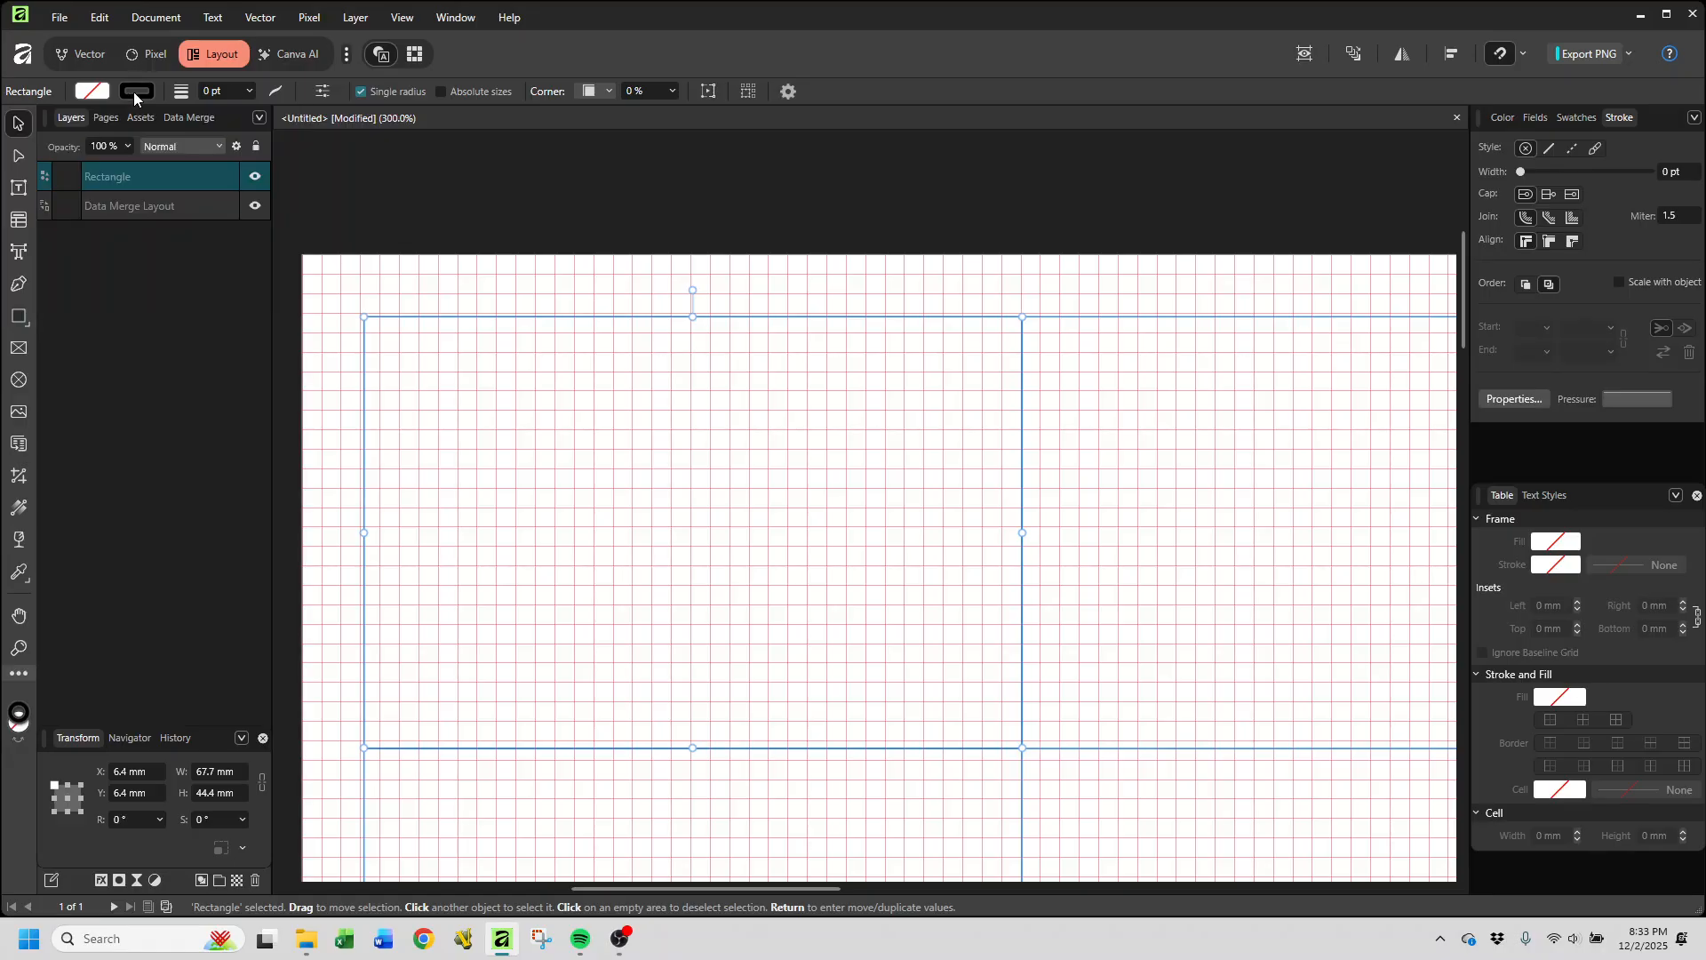
click(215, 92)
key(BackSpace)
text(.3)
key(Return)
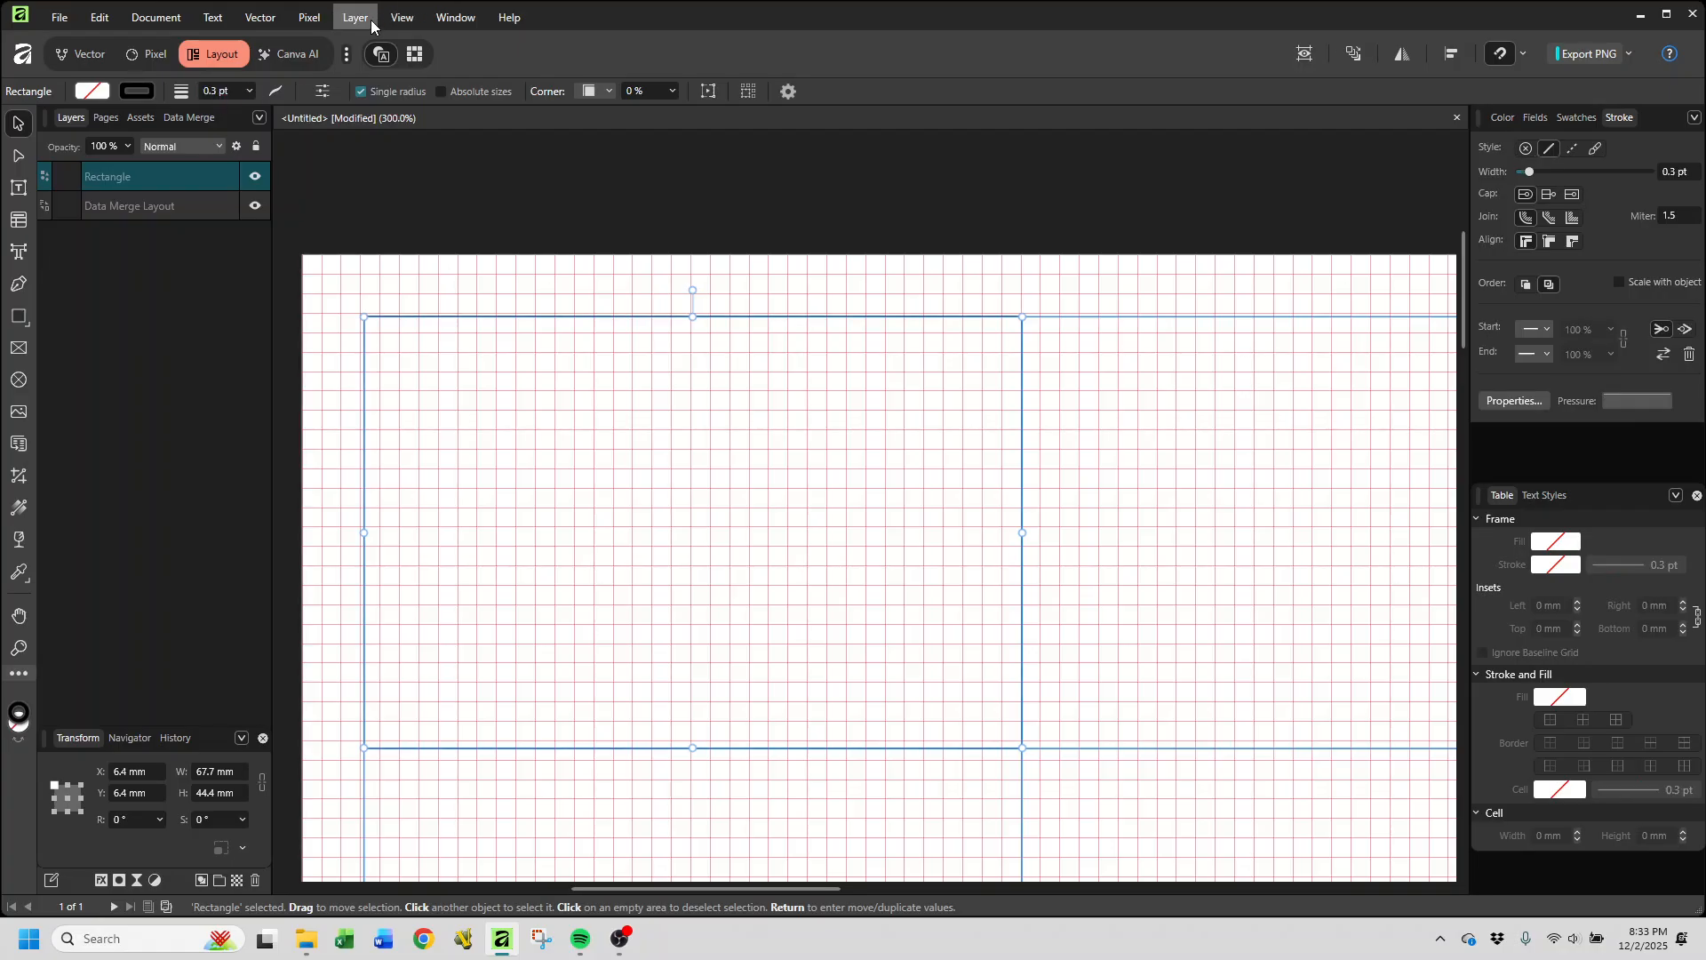
Step: Hide the Data Merge Layout layer and deselect the rectangle to check its outline
click(255, 207)
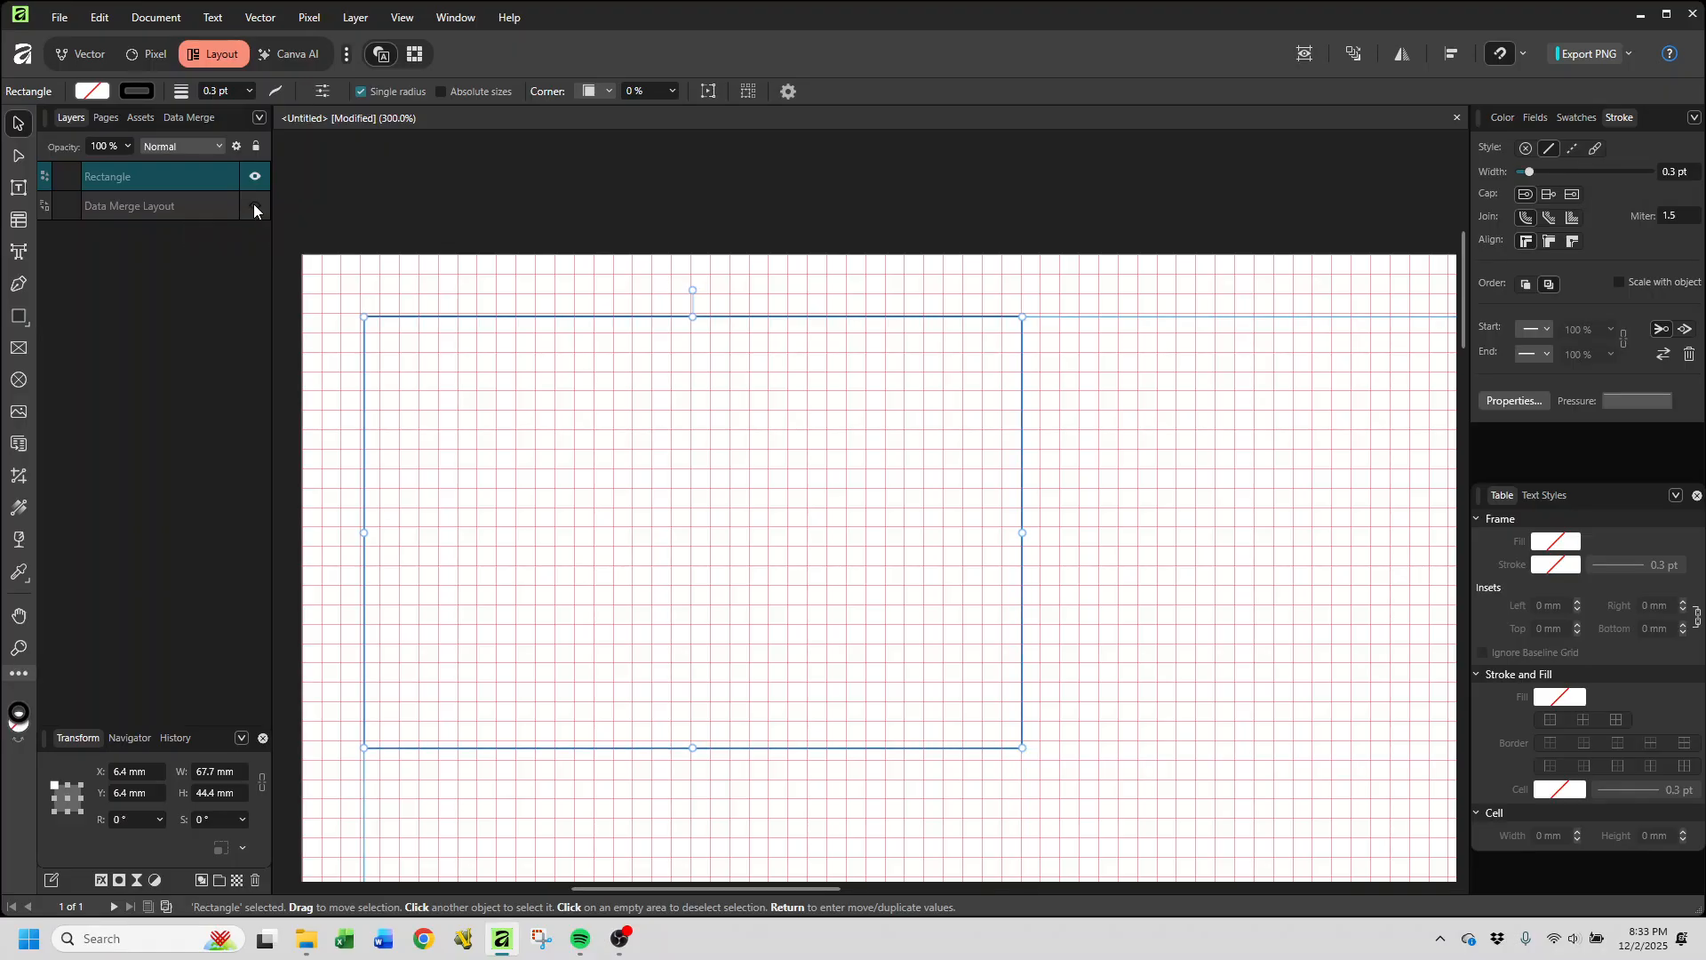
click(334, 300)
scroll(1194, 458, down, 3)
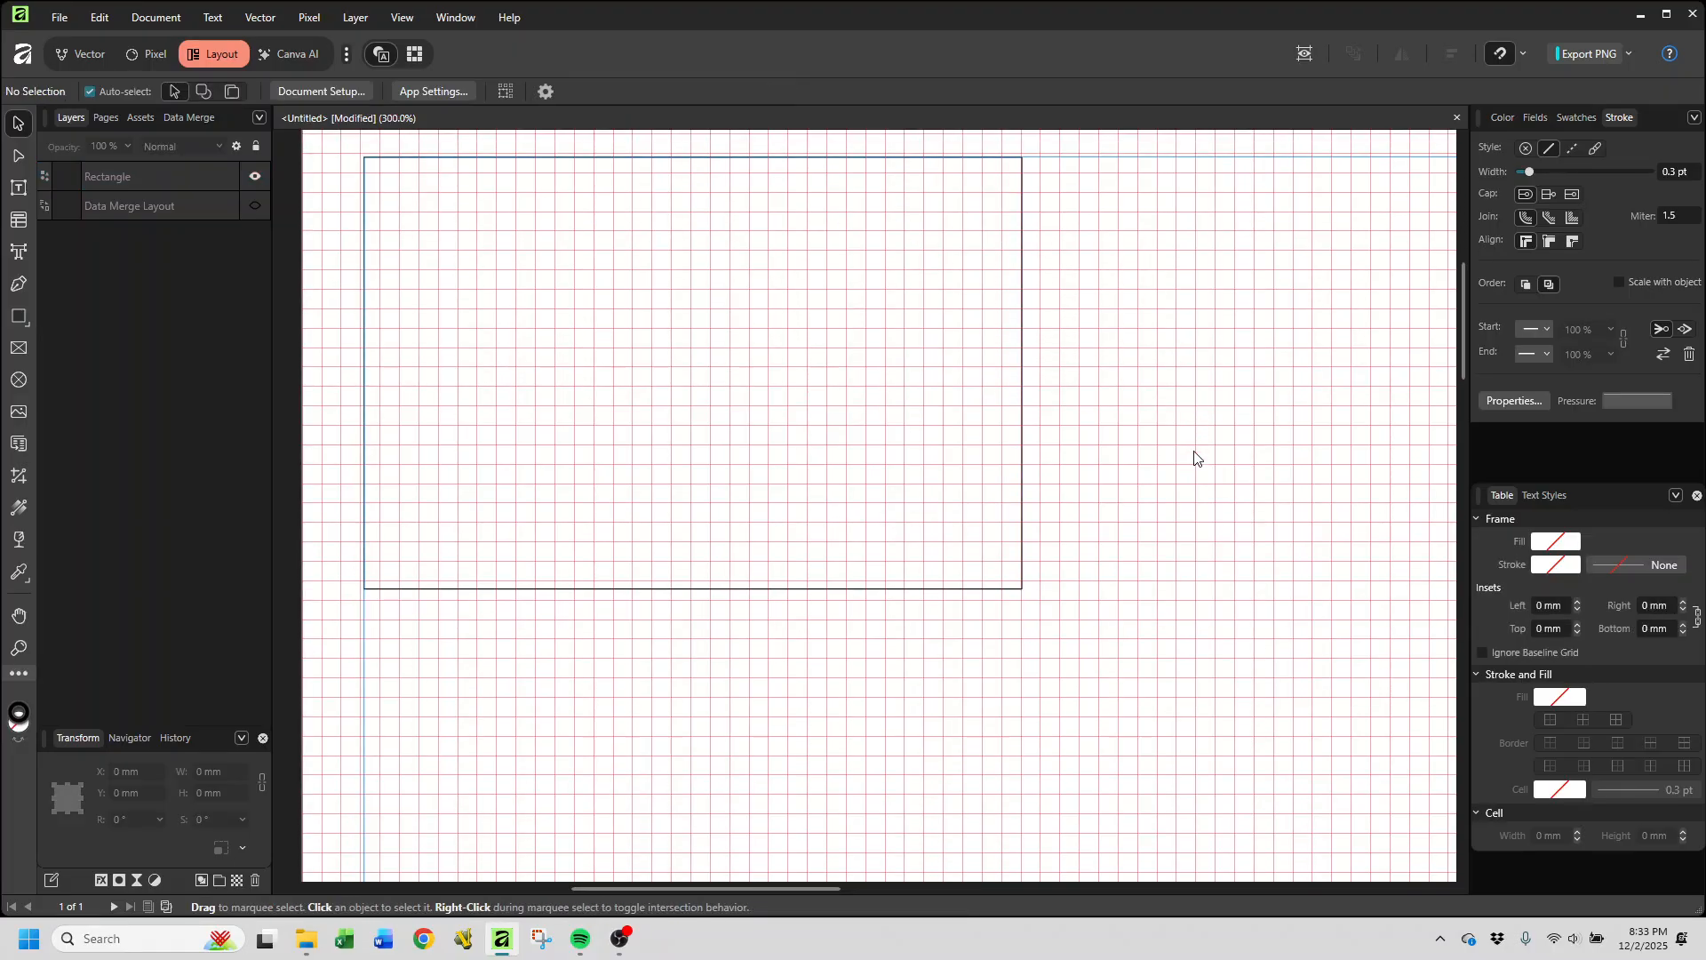
scroll(1194, 457, up, 2)
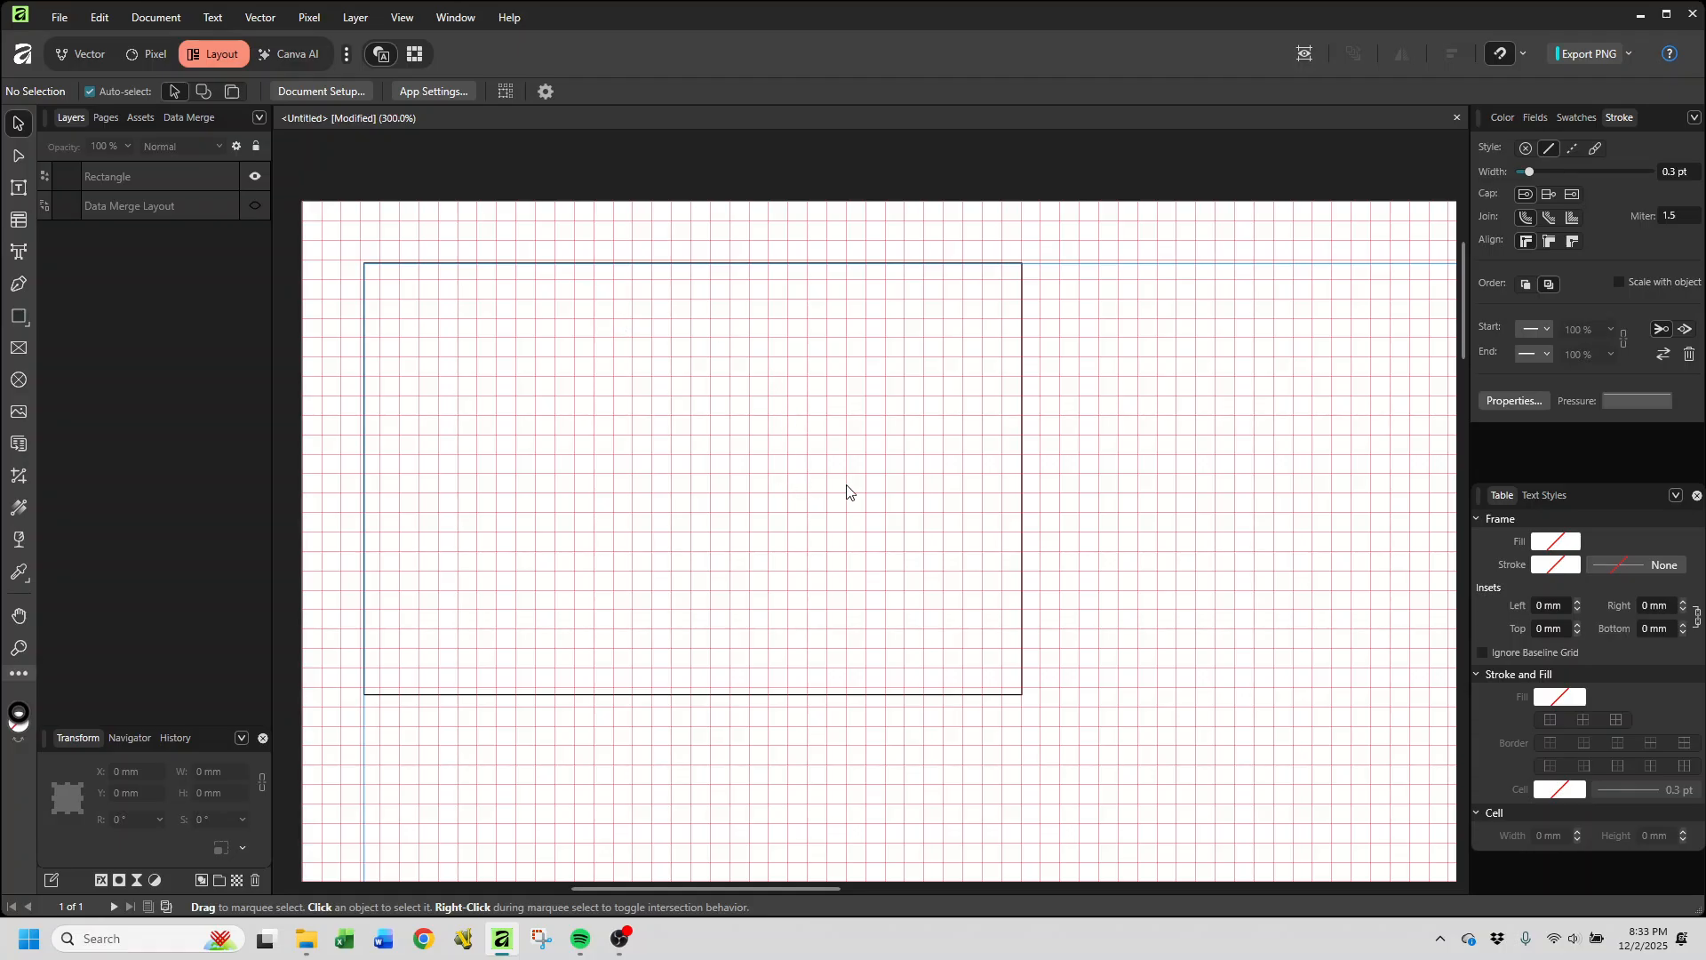
scroll(1324, 452, down, 5)
scroll(1324, 452, up, 6)
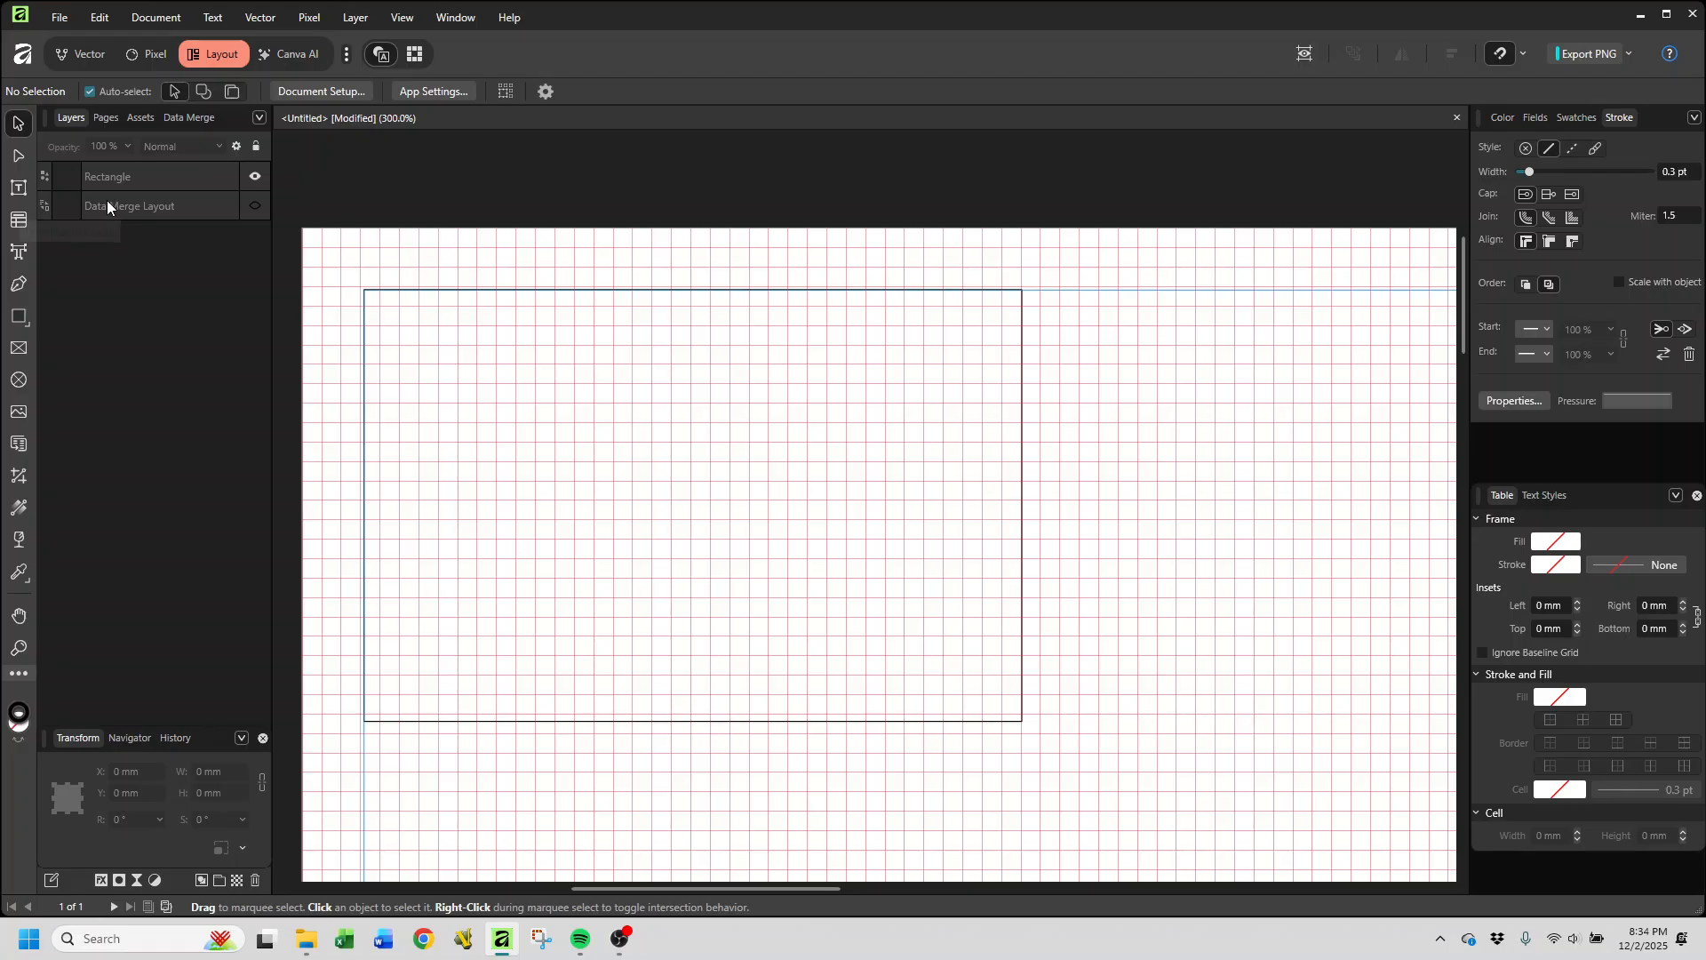
Step: Draw a rectangular picture frame about 21.1 by 15.6 mm inside the rectangle near its upper-left corner
click(18, 350)
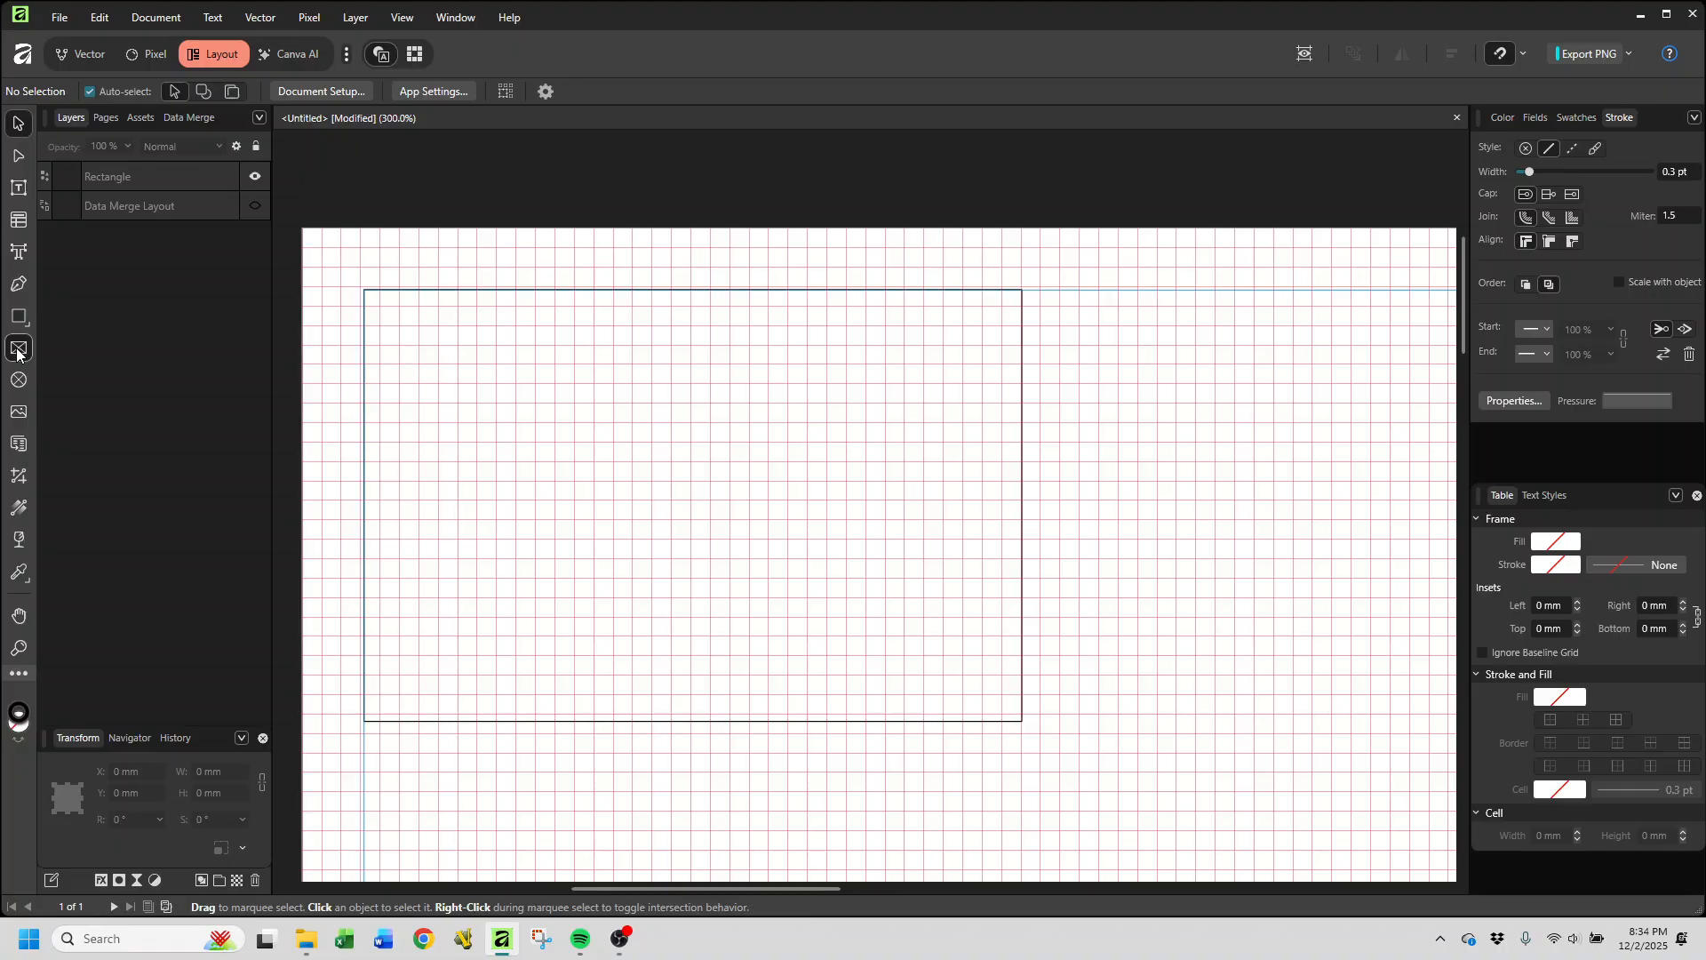
click(22, 387)
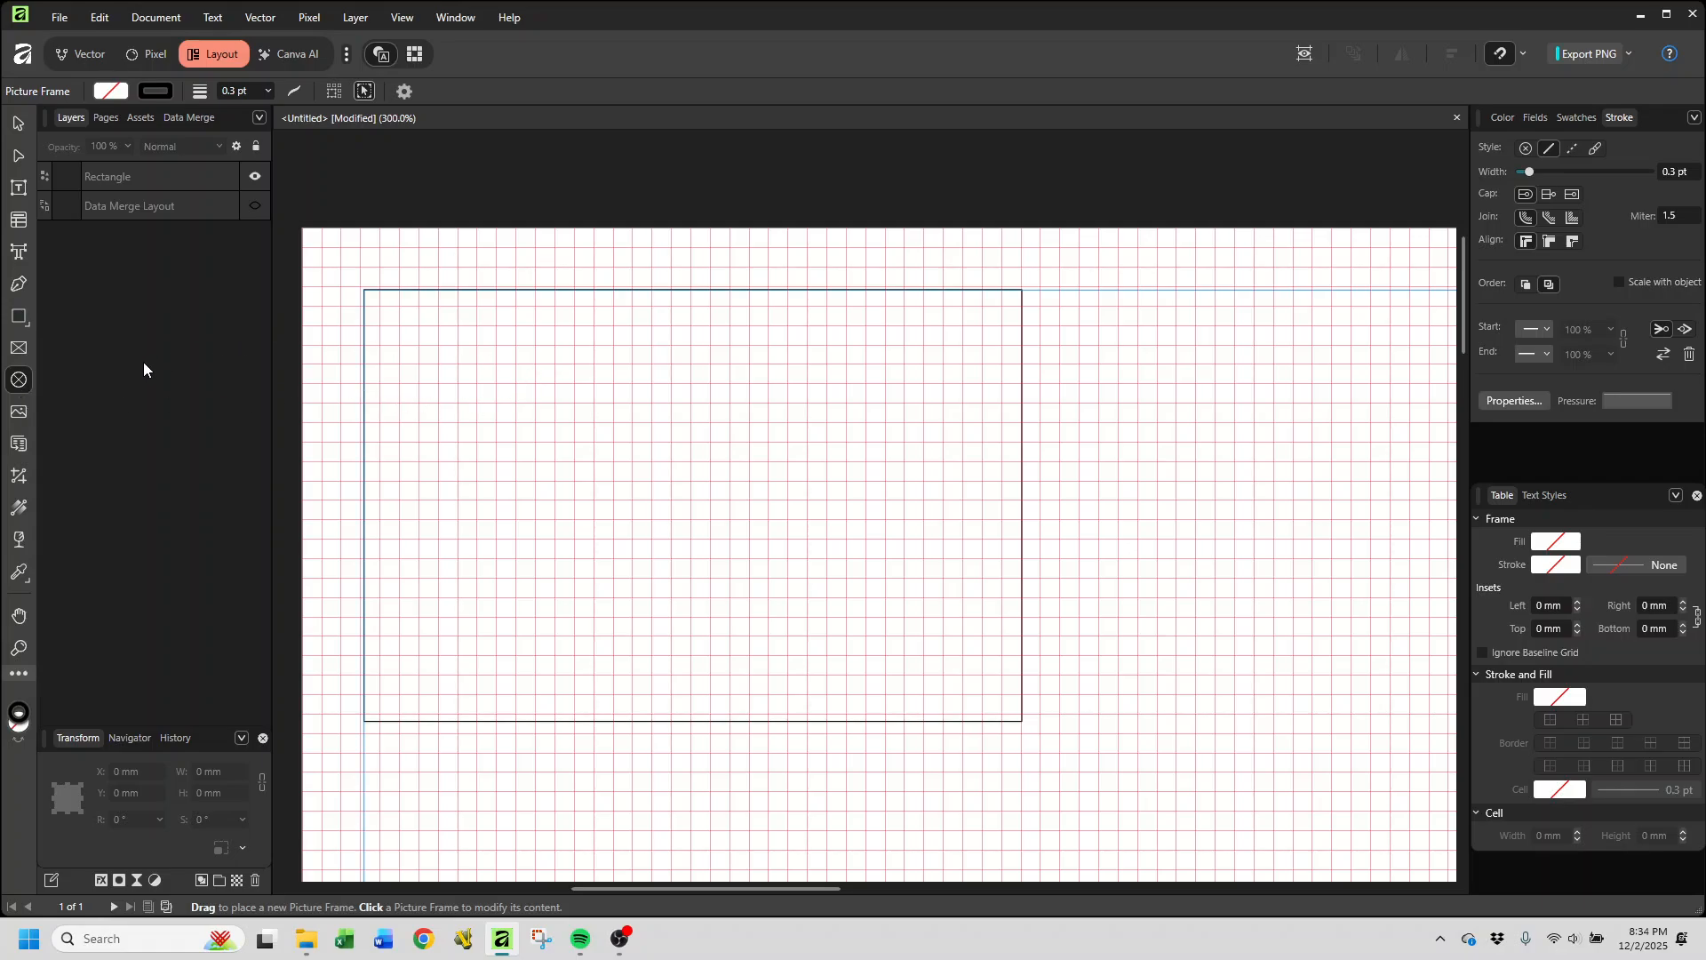
click(18, 316)
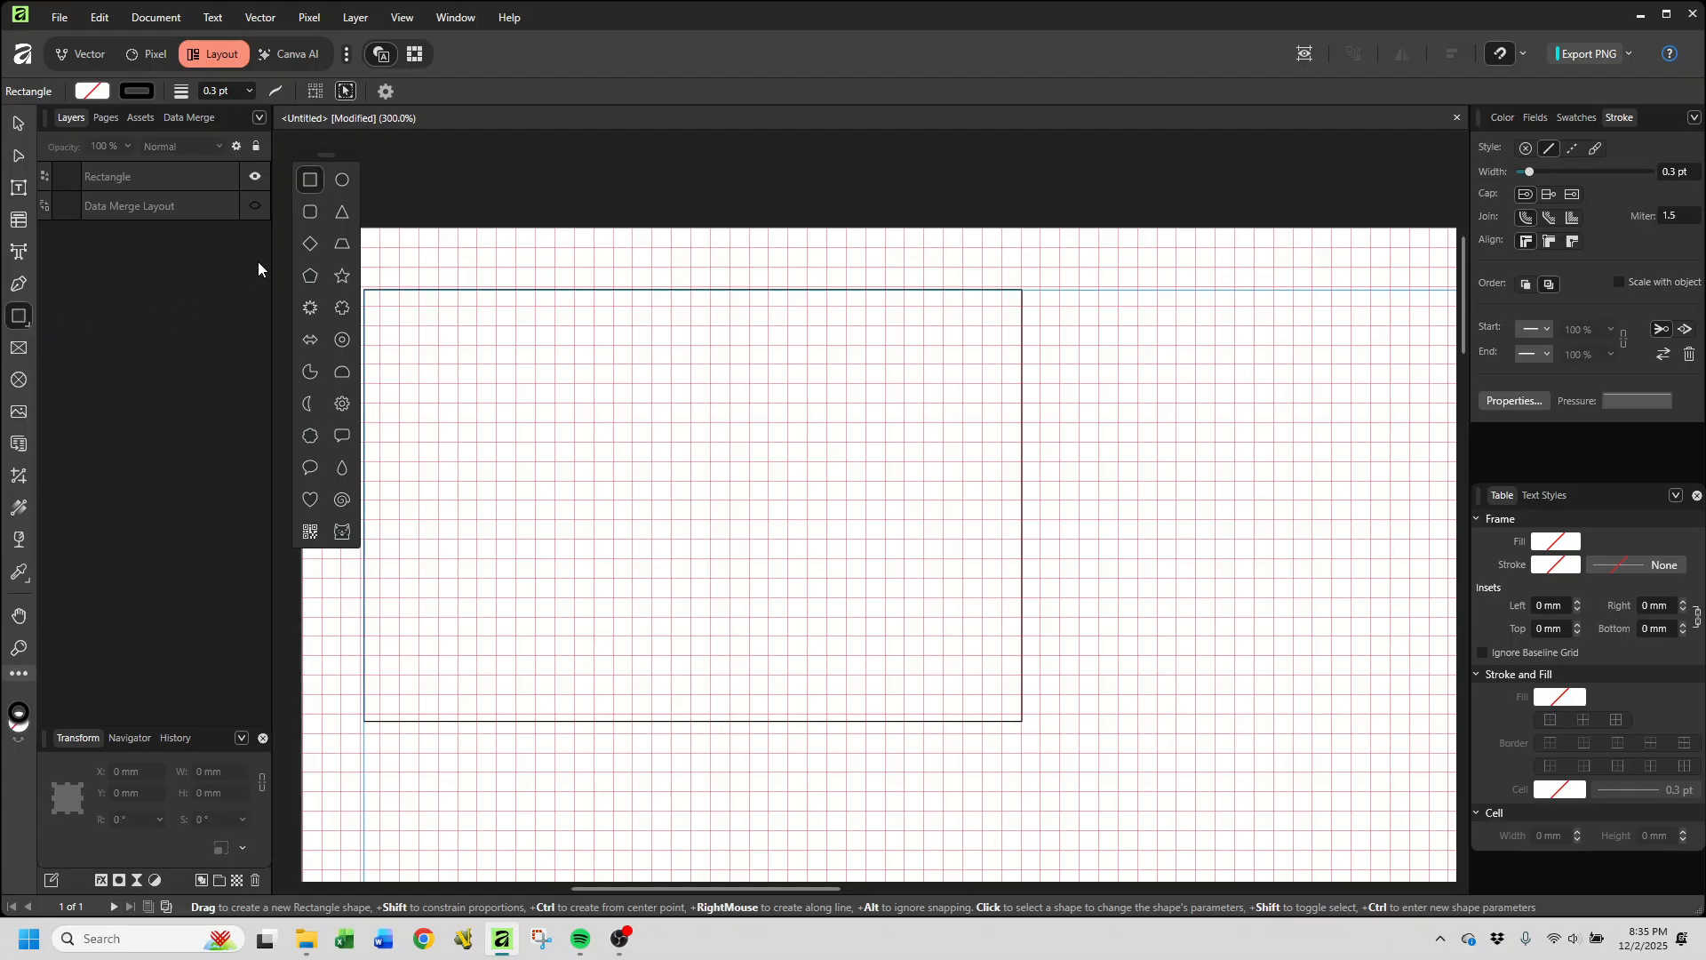
drag(343, 158, 140, 258)
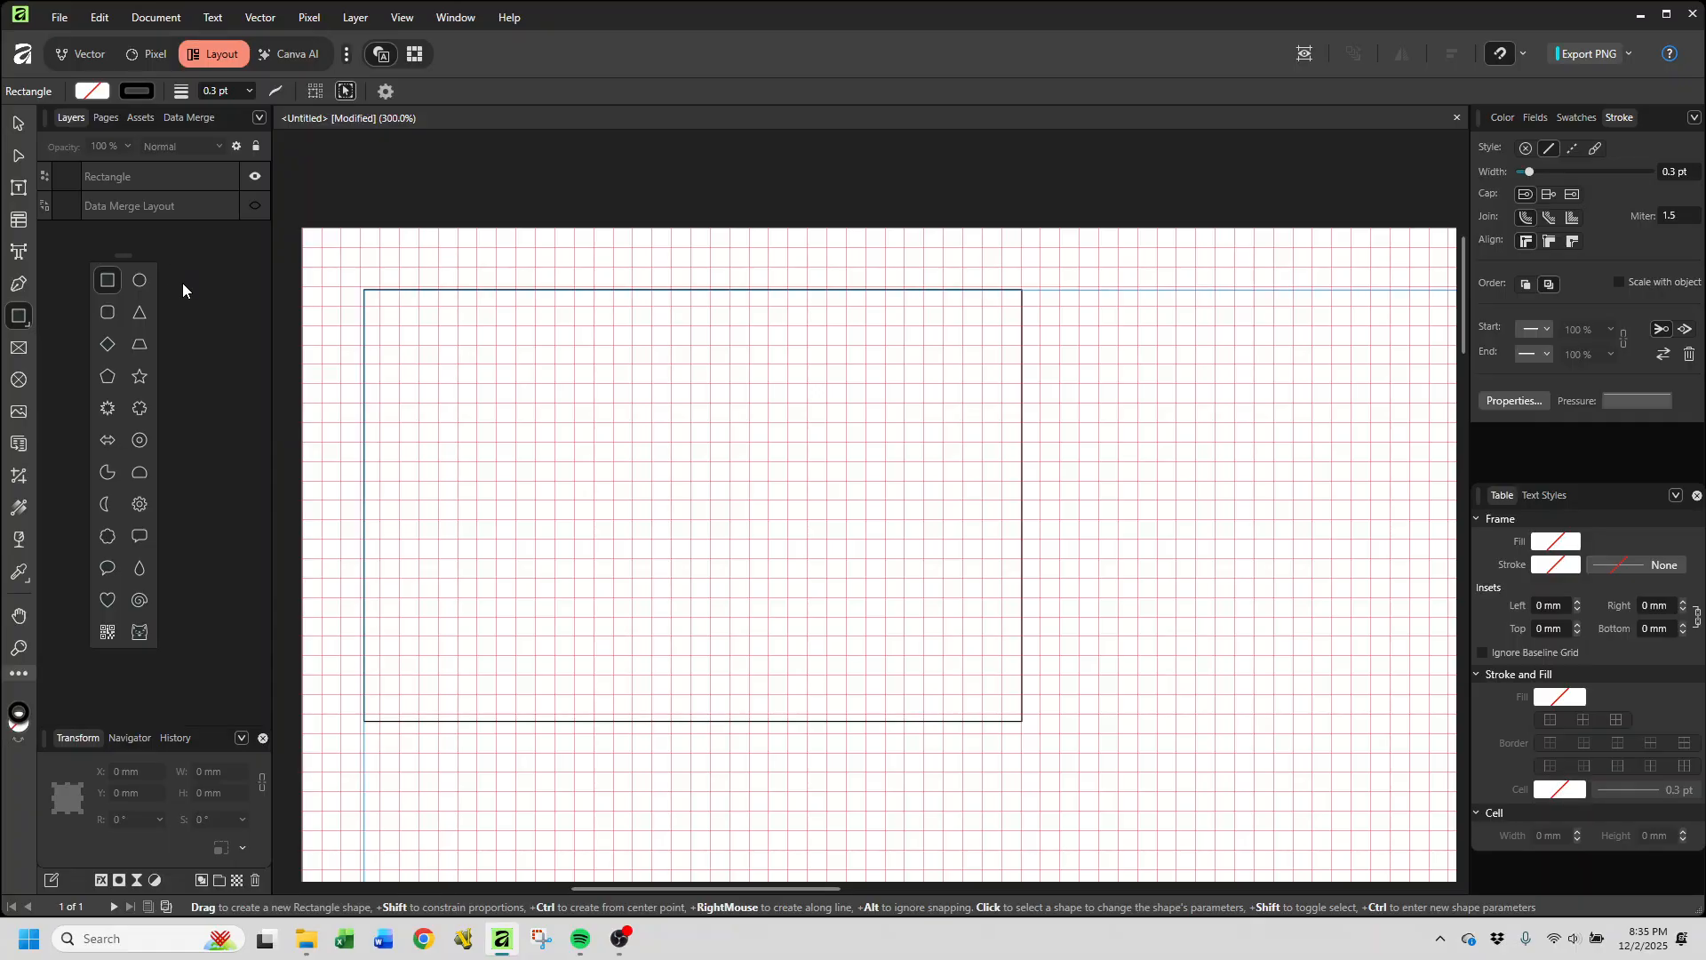
click(17, 351)
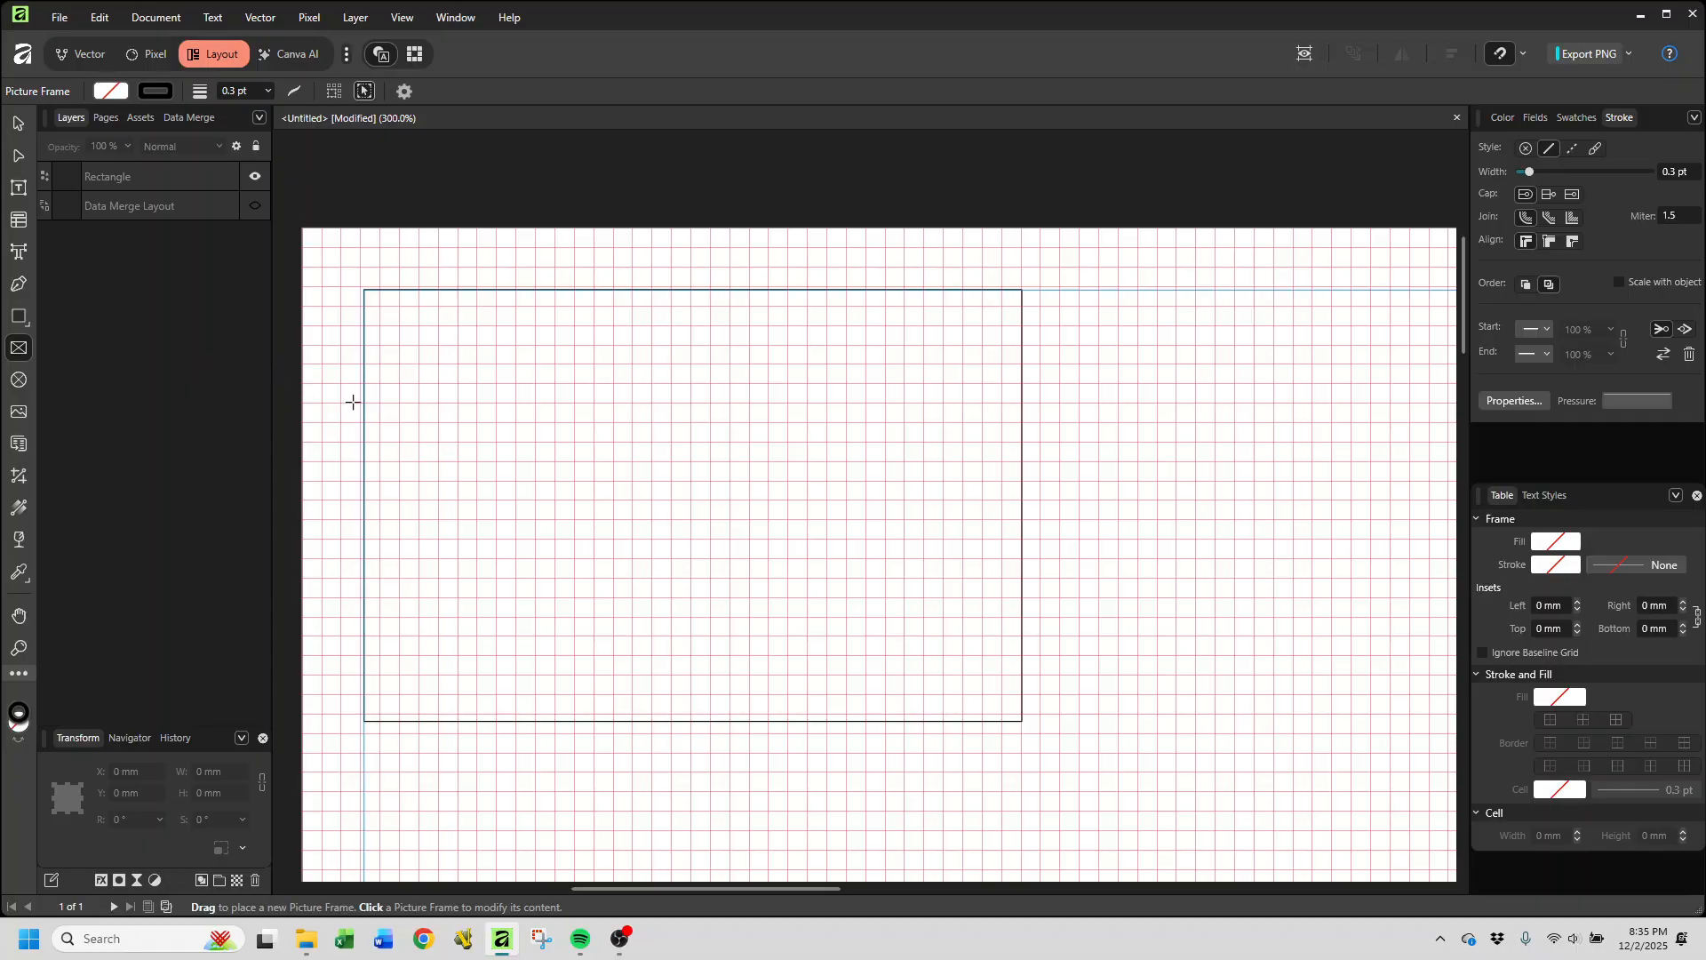
drag(378, 307, 583, 460)
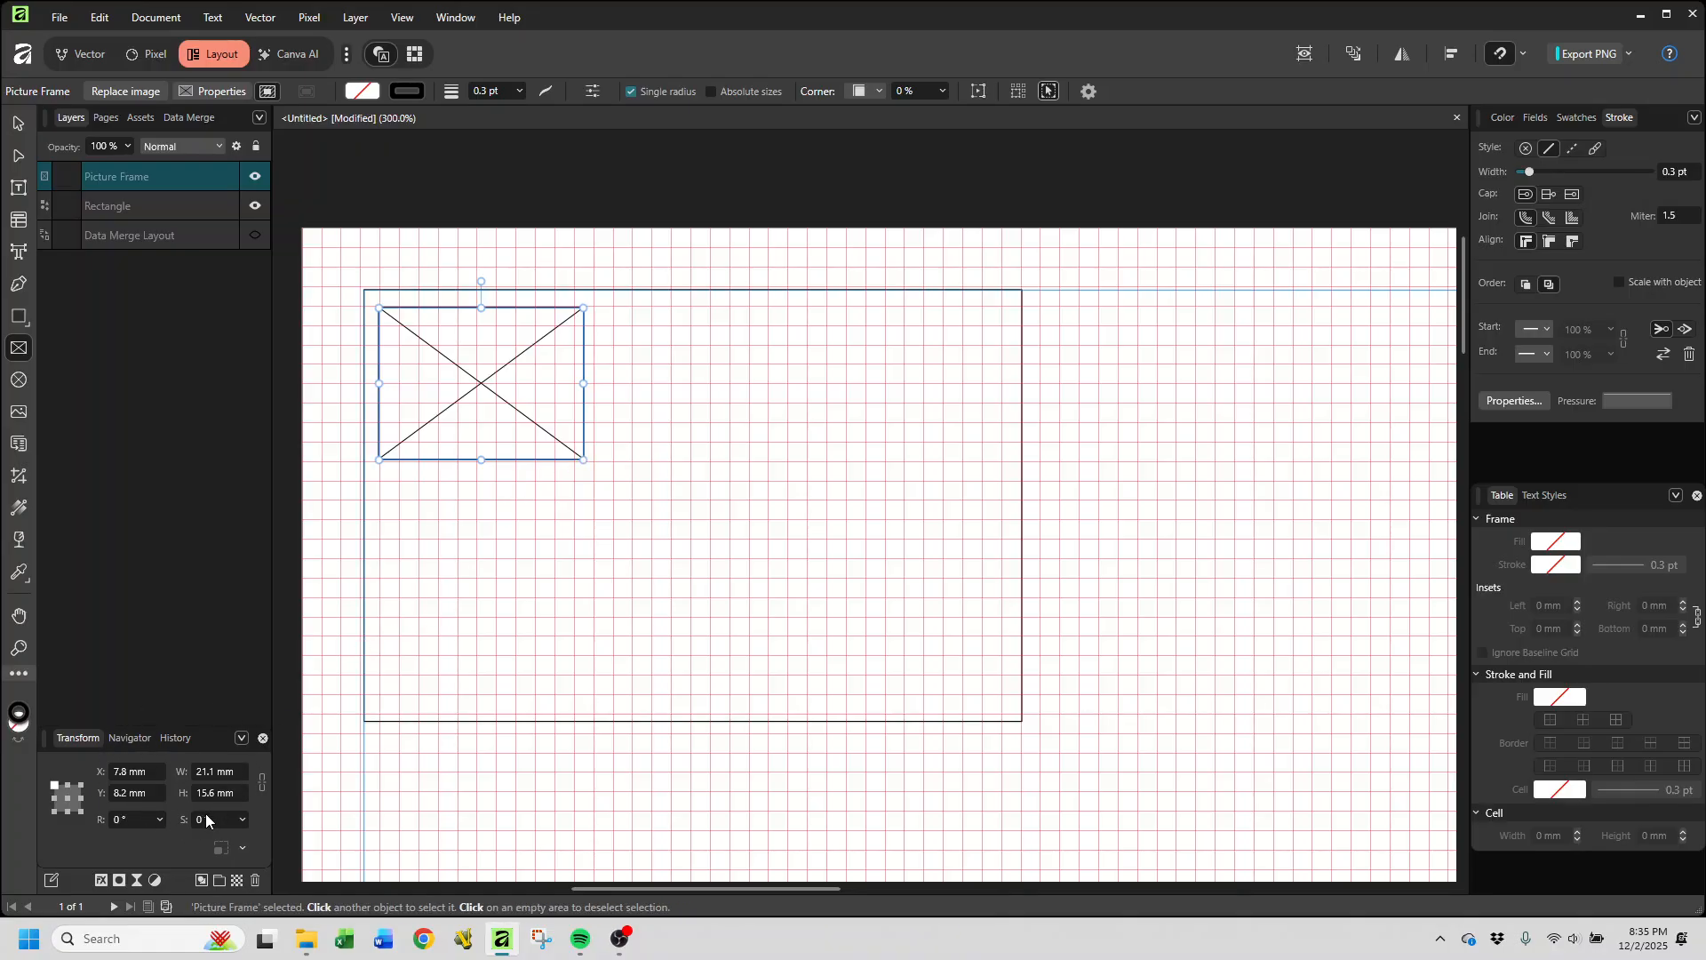
Step: Set the picture frame's width and height to 8 mm each
mouse_move(219, 734)
mouse_down()
mouse_move(417, 637)
mouse_move(1269, 440)
mouse_move(1395, 480)
mouse_move(835, 739)
mouse_move(538, 753)
mouse_move(221, 738)
mouse_up()
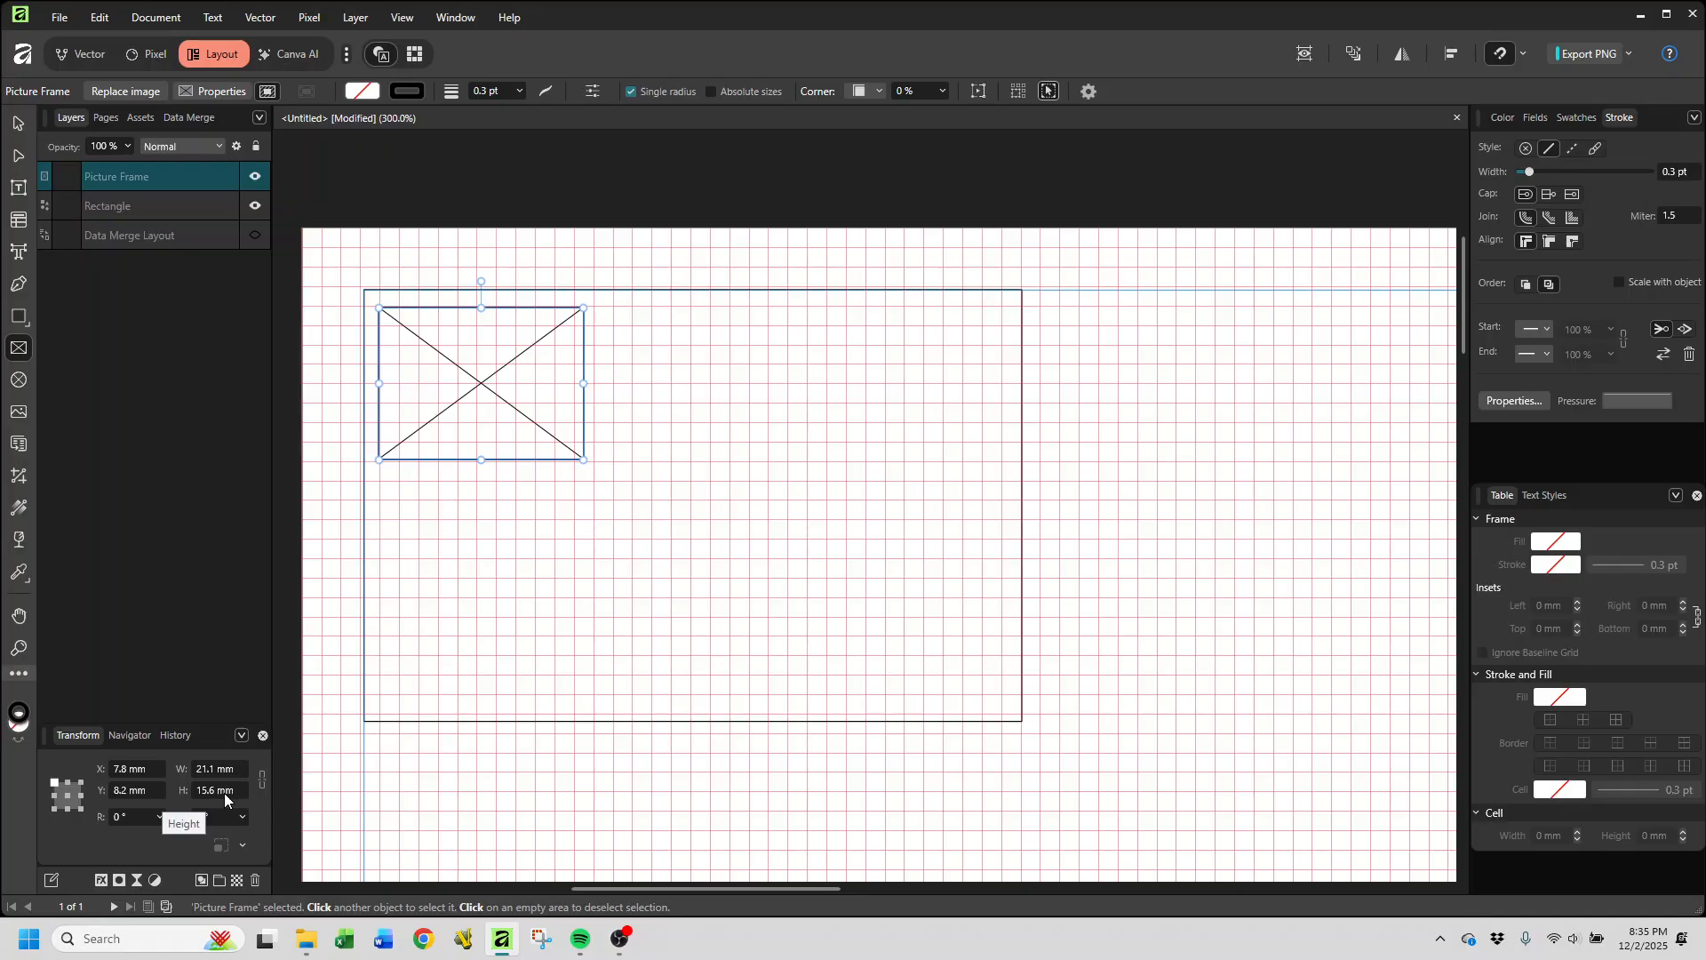
click(237, 771)
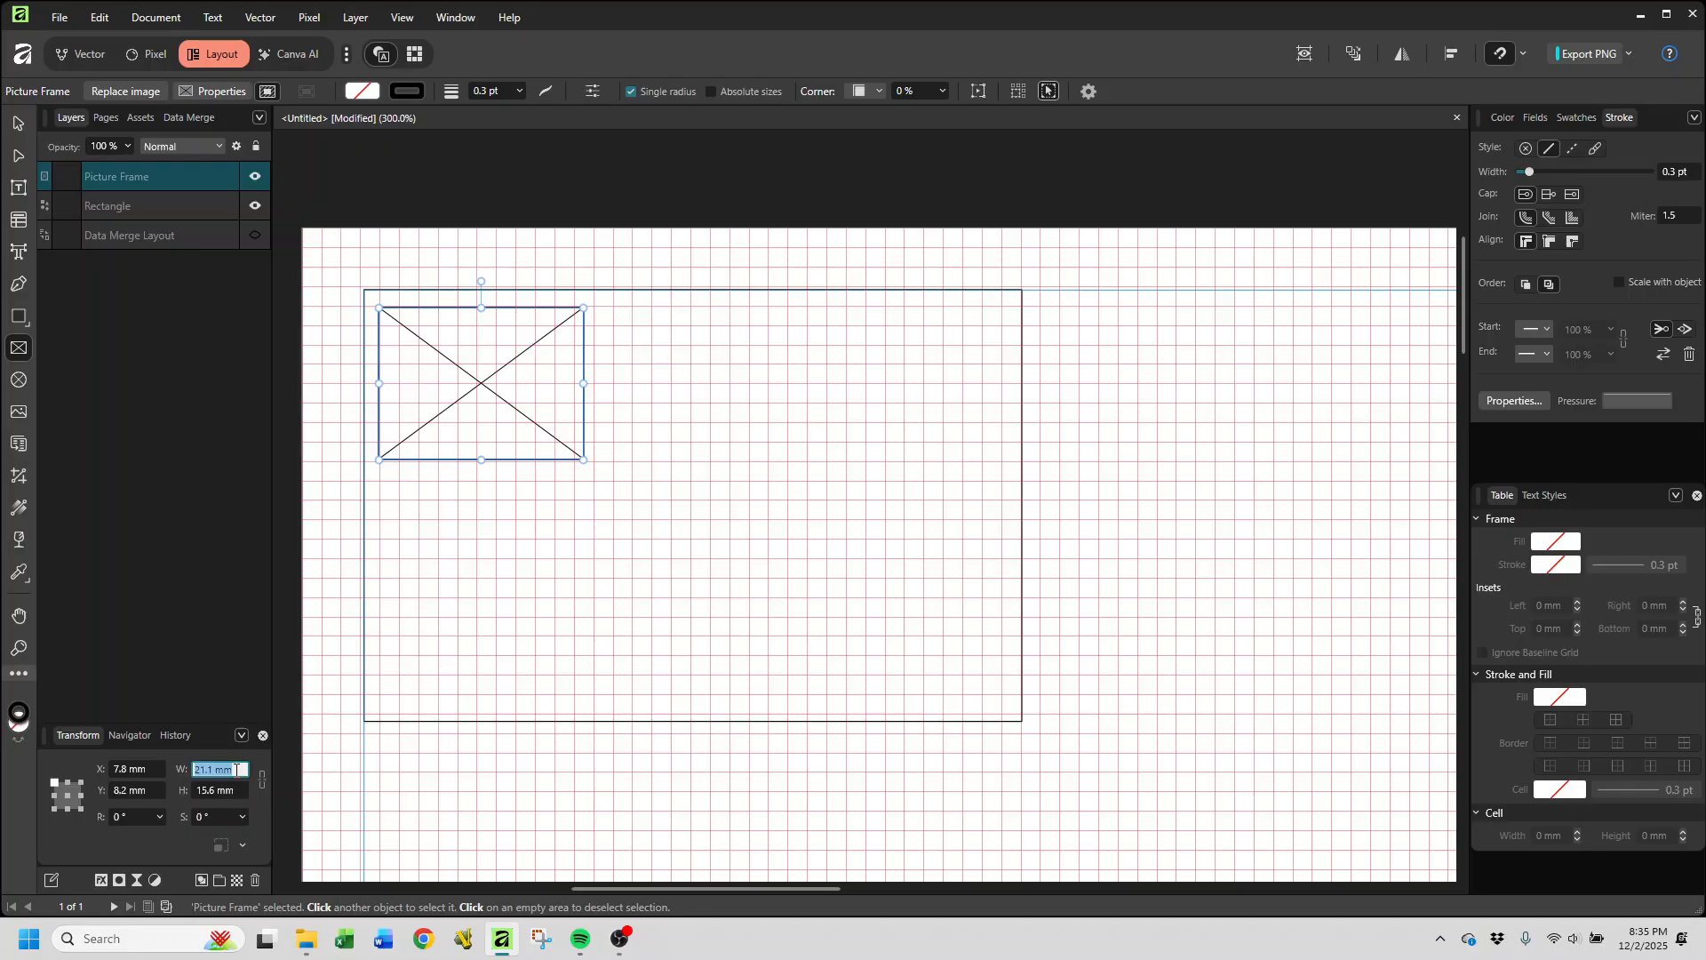
text(8)
key(Tab)
text(8)
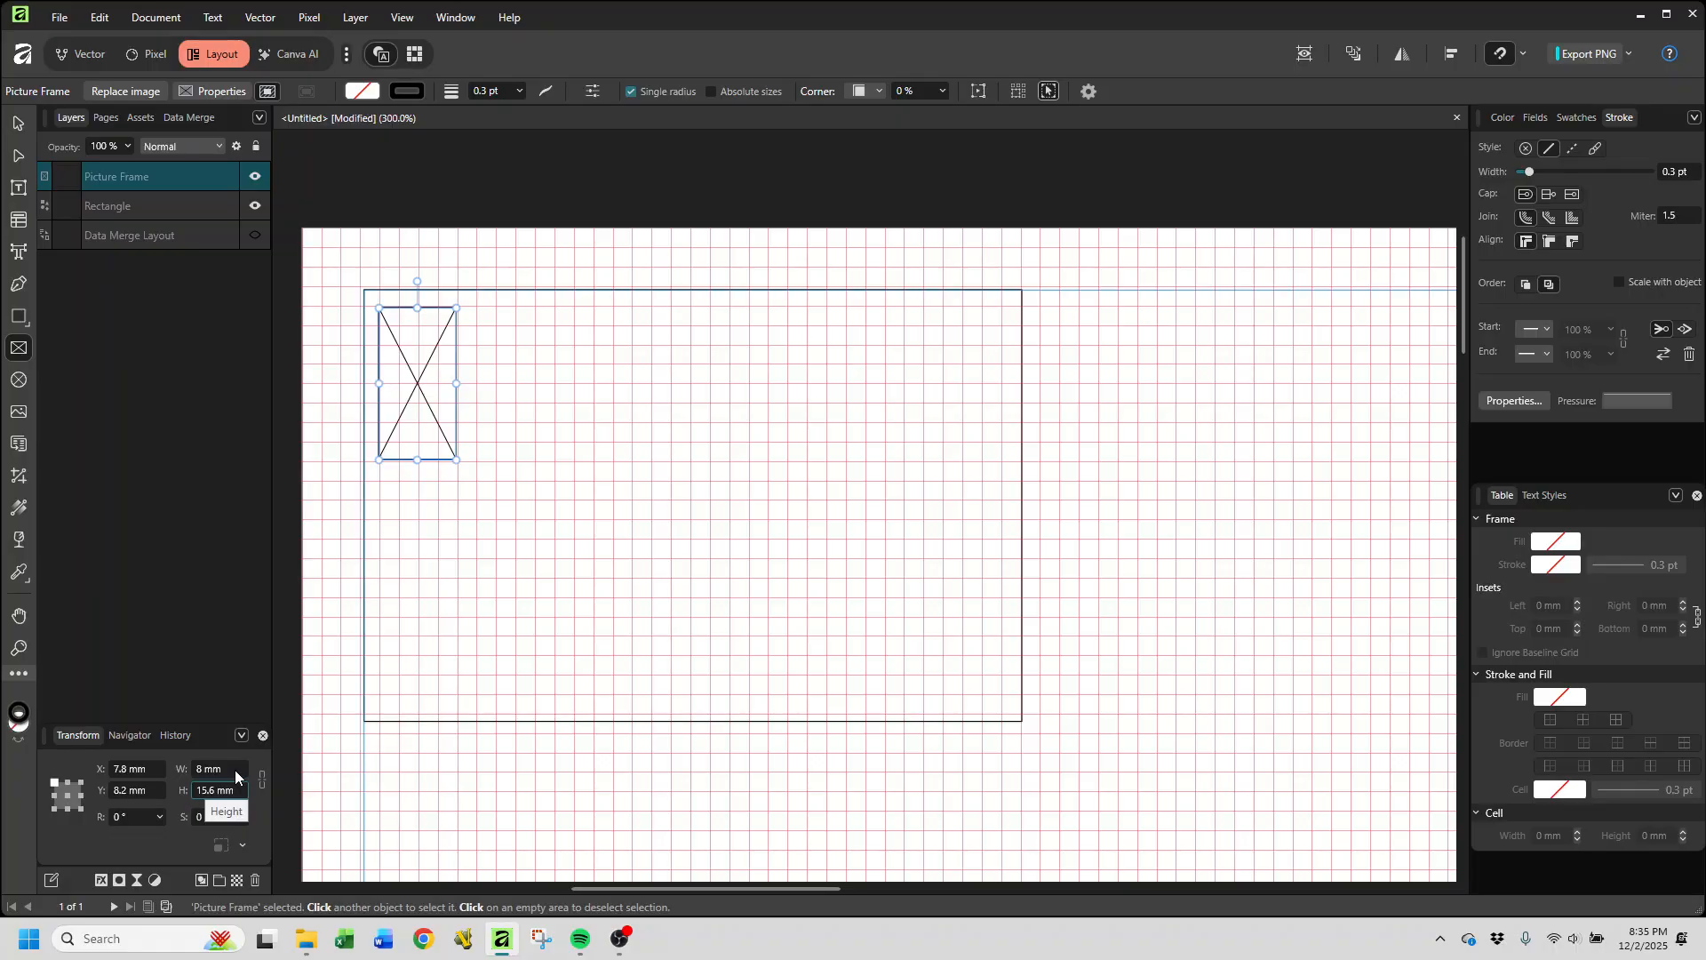
key(Tab)
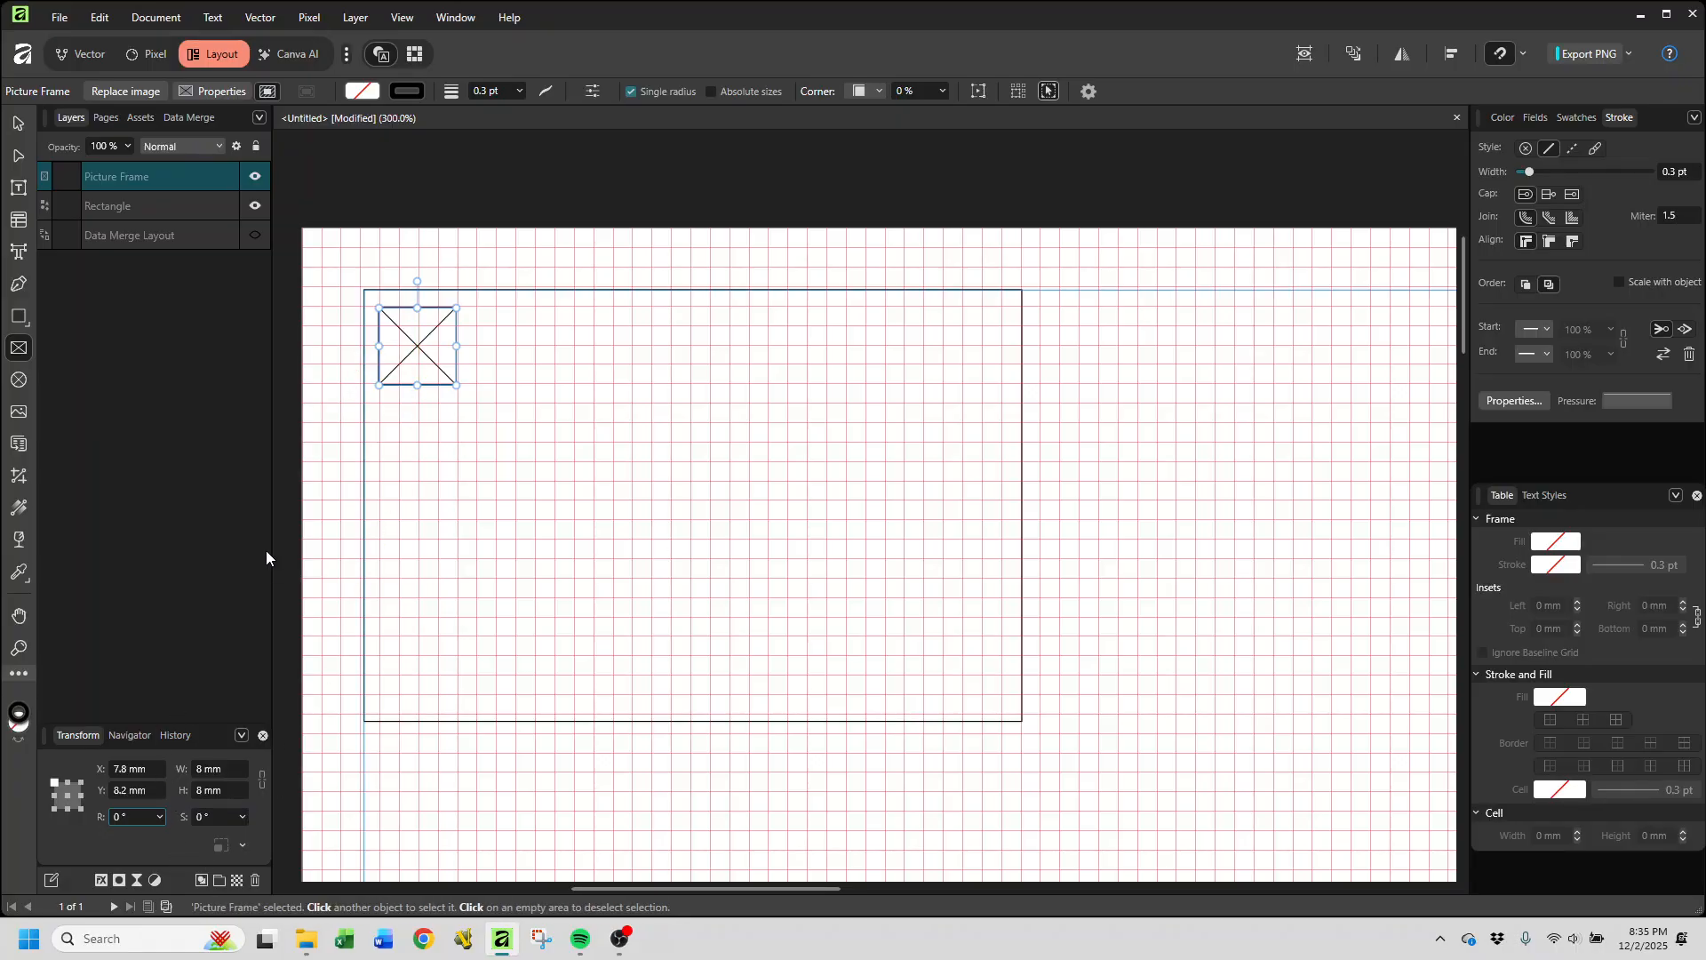
Step: Move and nudge the picture frame to about X 8 mm, Y 8.1 mm, just inside the rectangle's upper-left corner
click(20, 126)
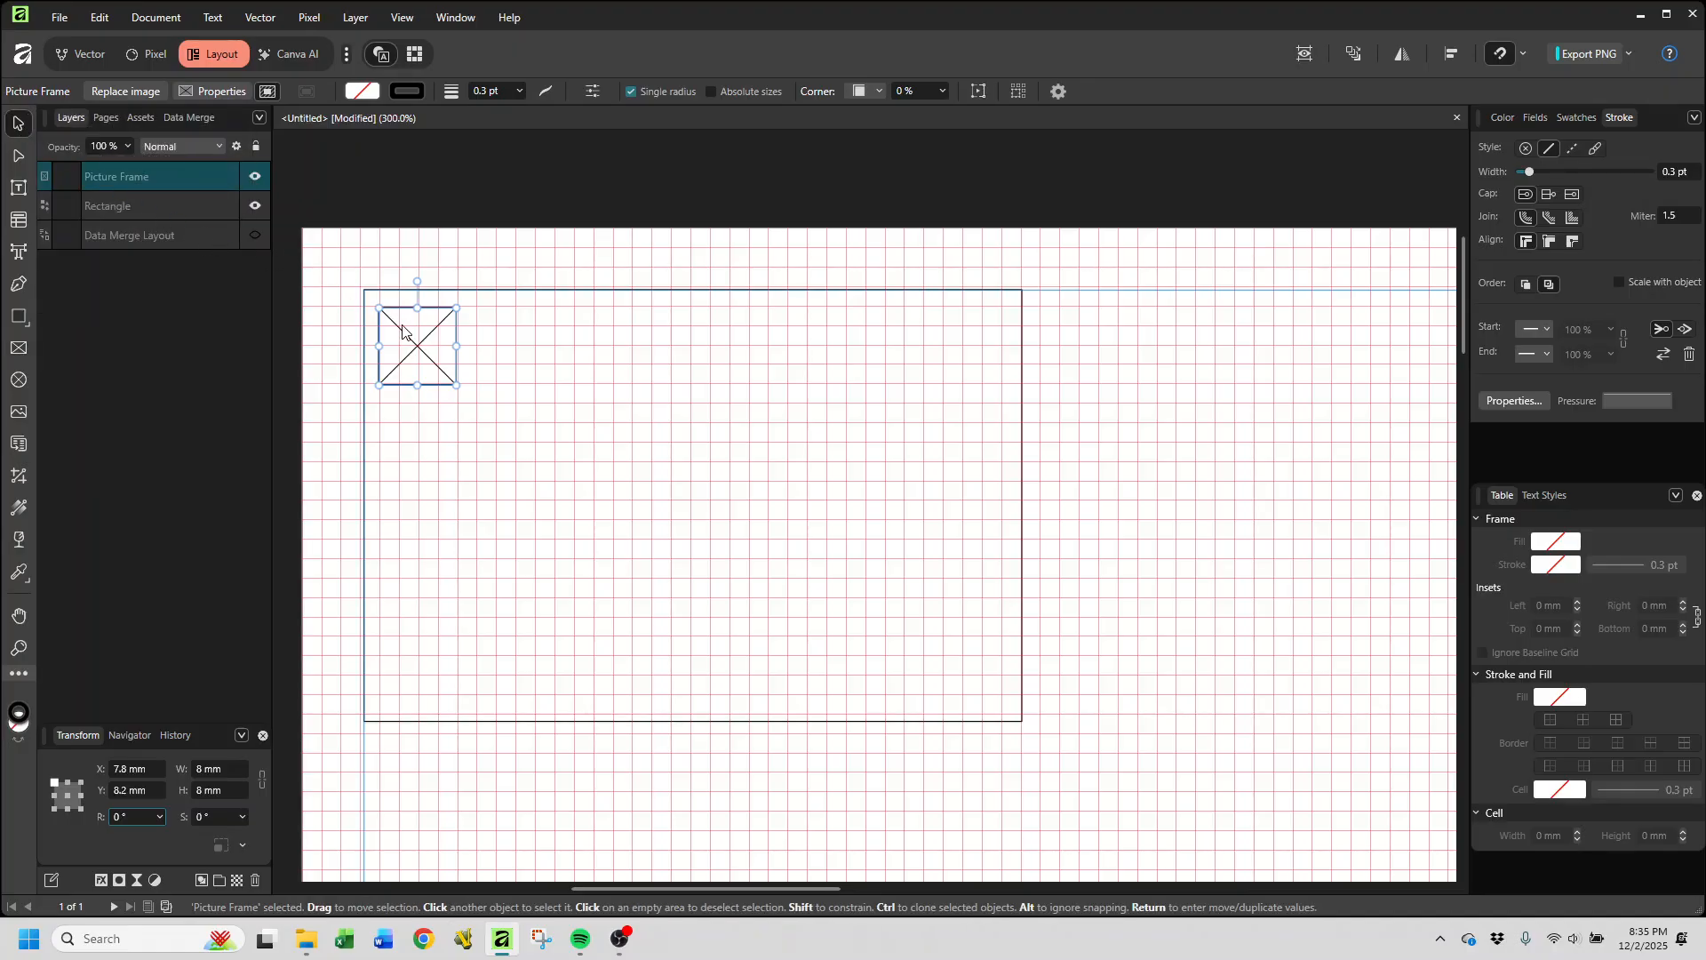
mouse_move(402, 332)
mouse_down()
mouse_move(416, 348)
mouse_move(461, 335)
mouse_move(730, 496)
mouse_move(657, 495)
mouse_move(466, 414)
mouse_move(421, 351)
mouse_up()
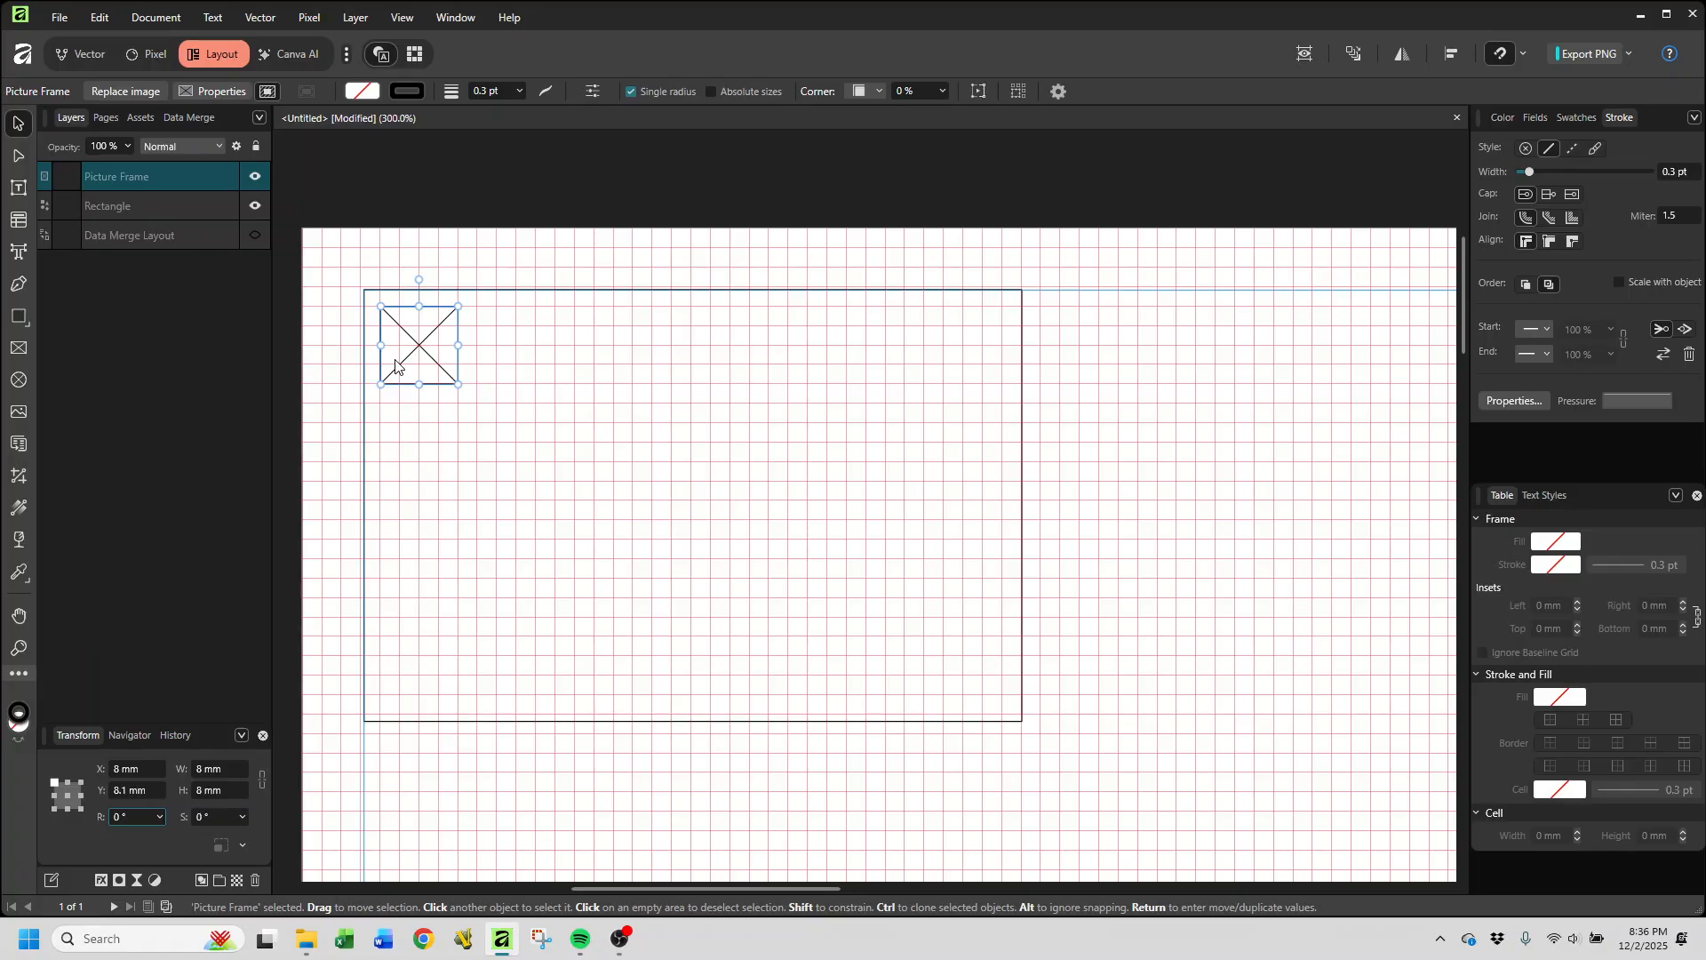
key(Up)
key(Up)
key(Up)
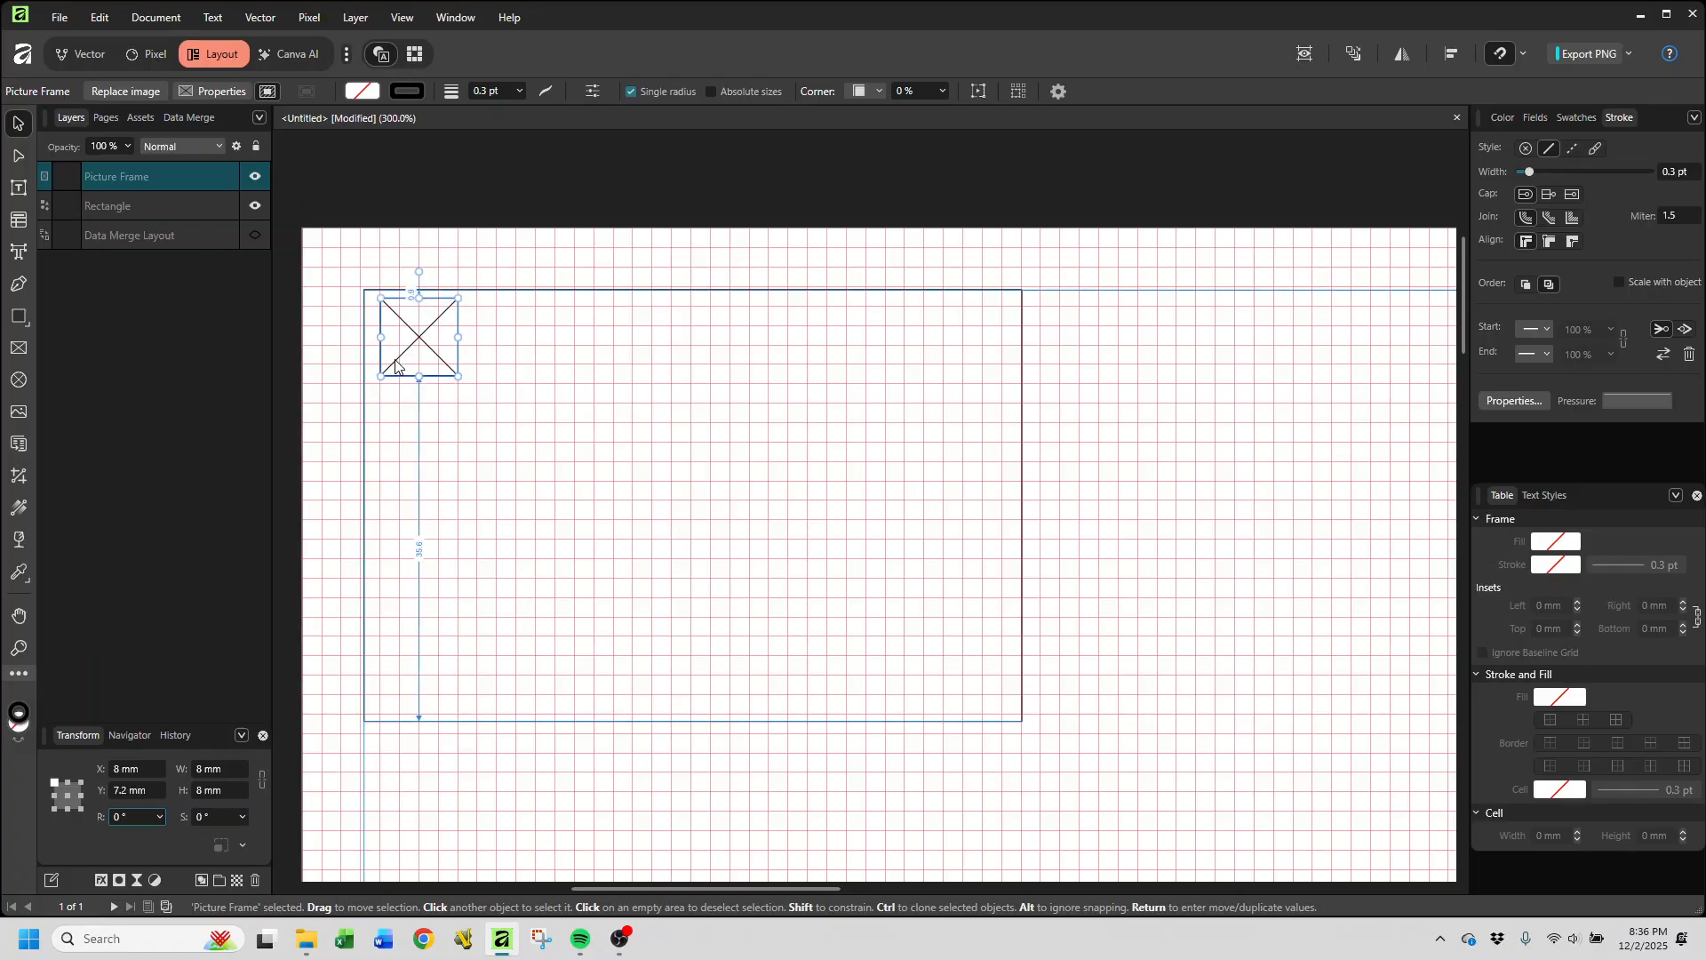
key(Down)
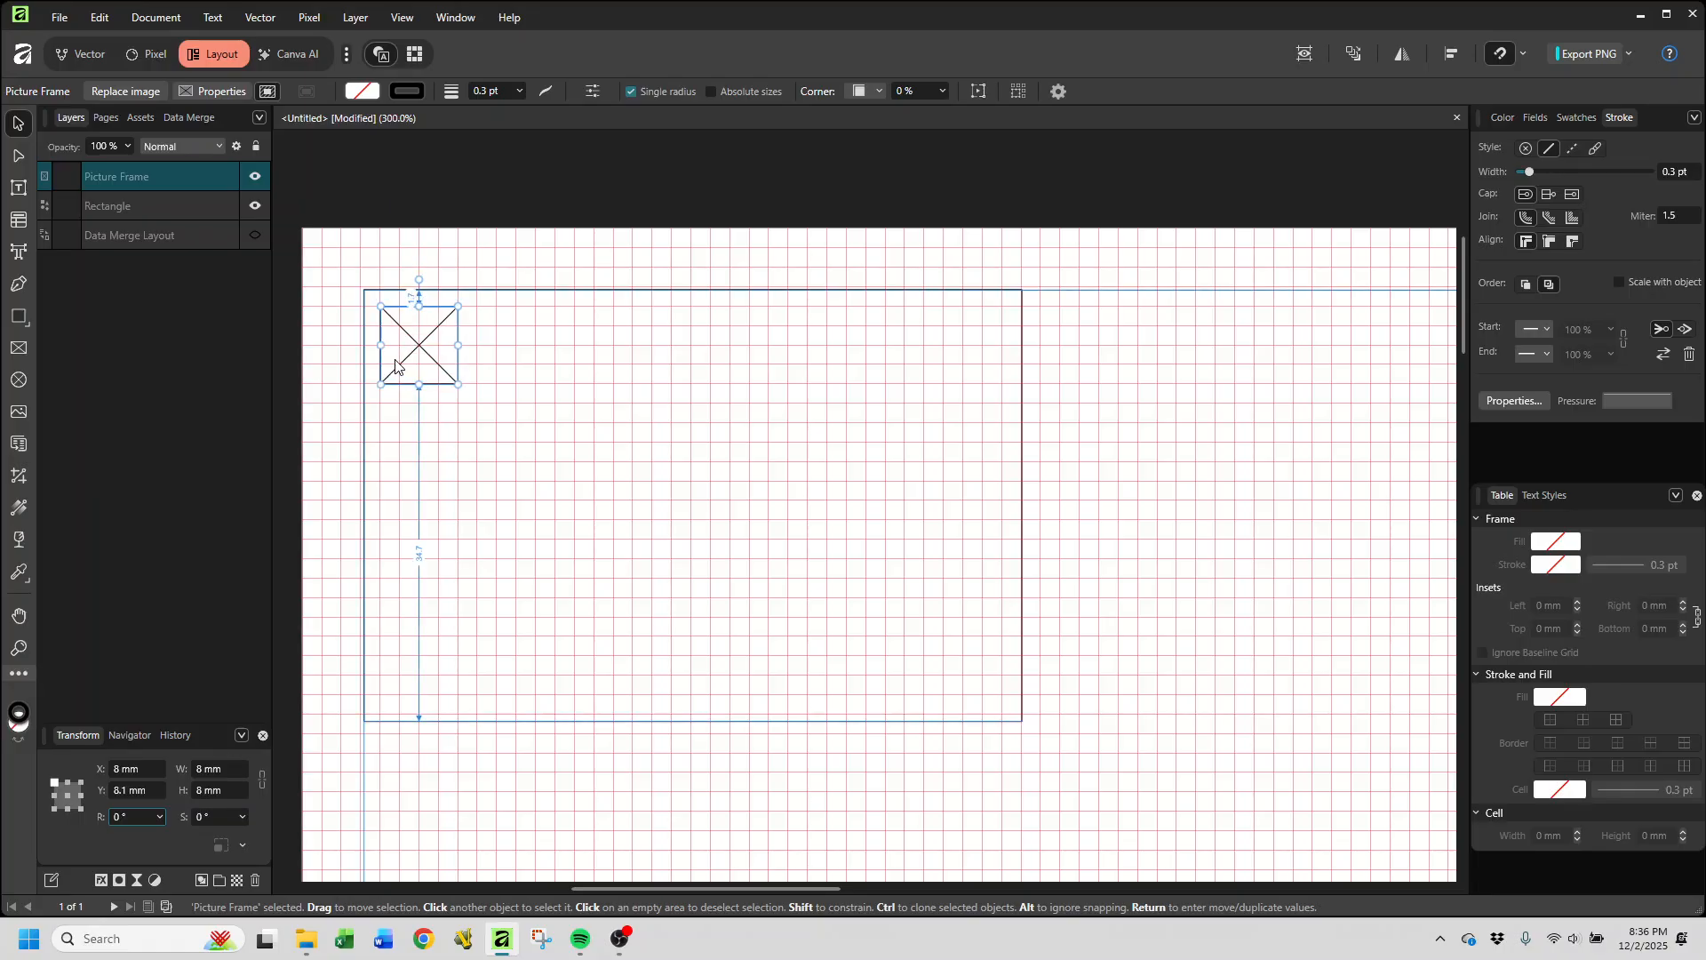
key(Up)
key(Down)
key(Down)
key(Down)
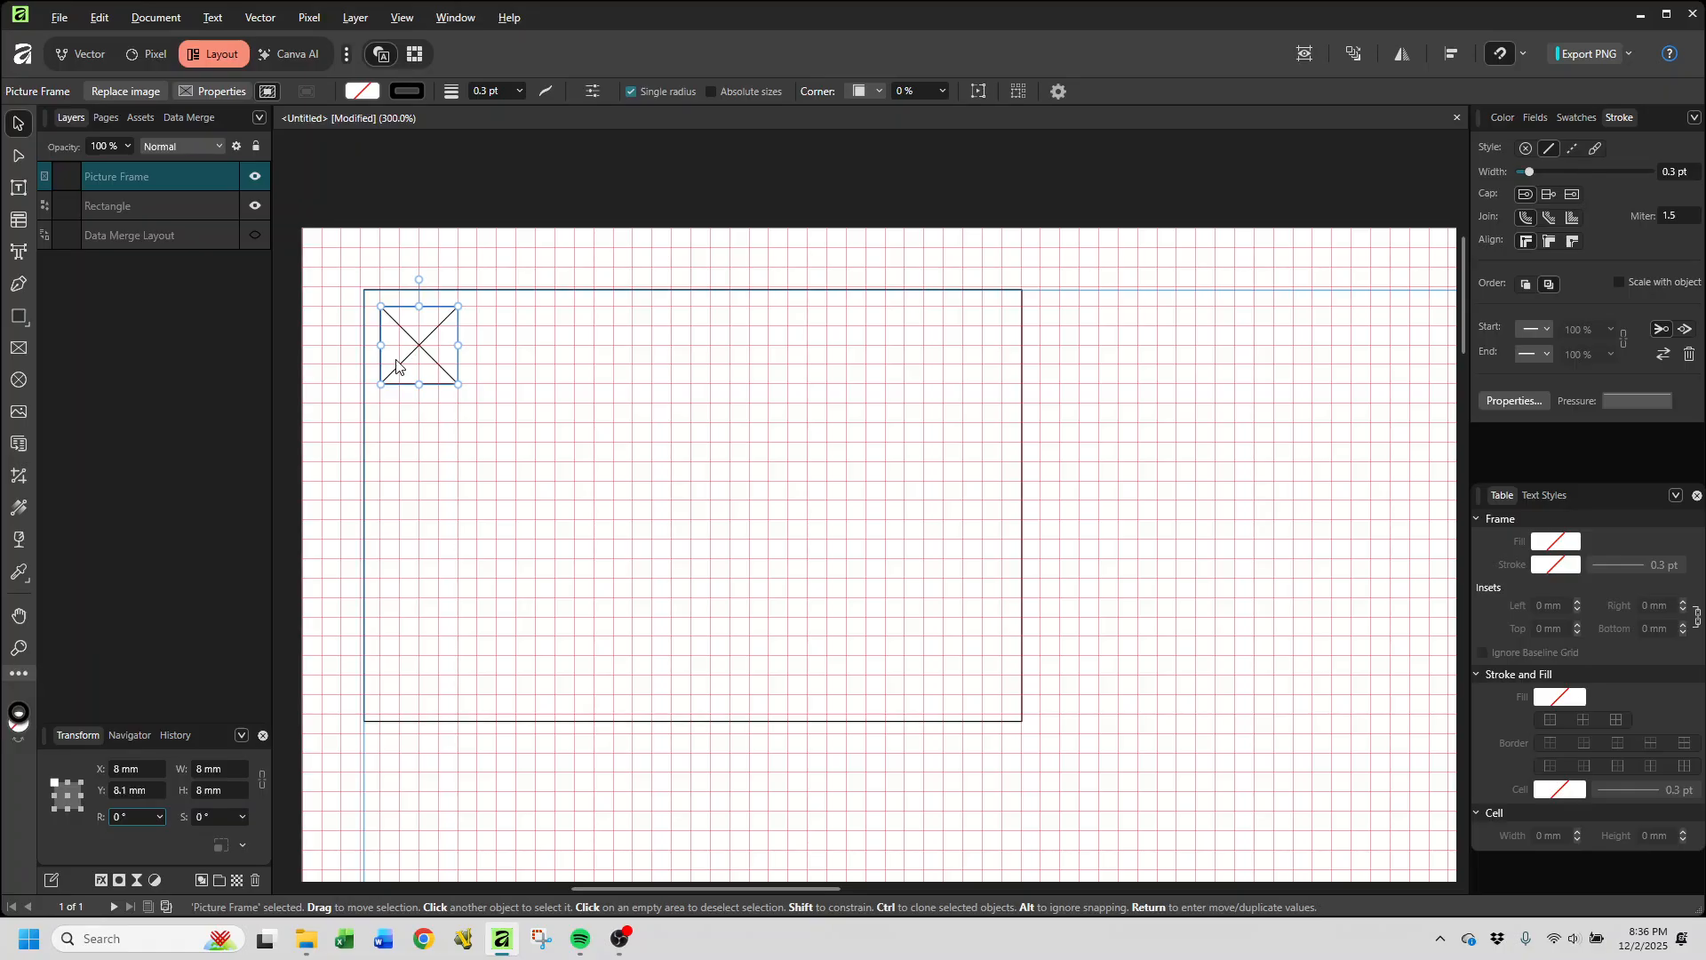
Step: Nudge the picture frame vertically until its Y position is 8.3 mm, just below the outline rectangle's upper edge
key(Down)
key(Down)
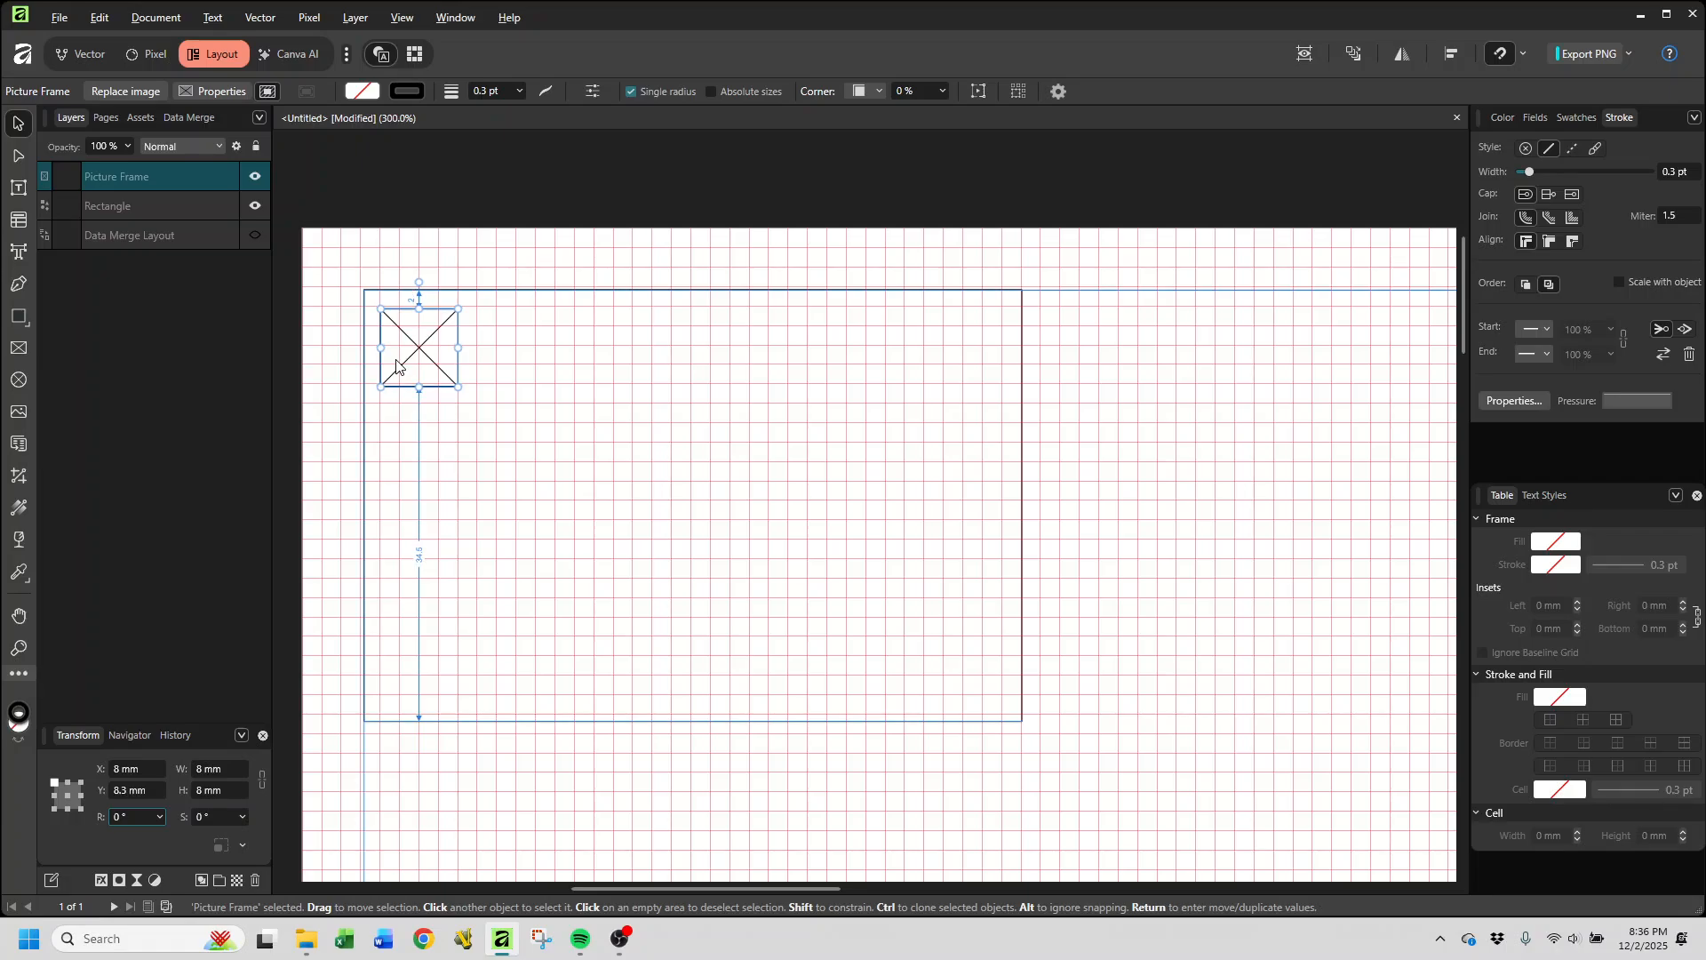
key(Up)
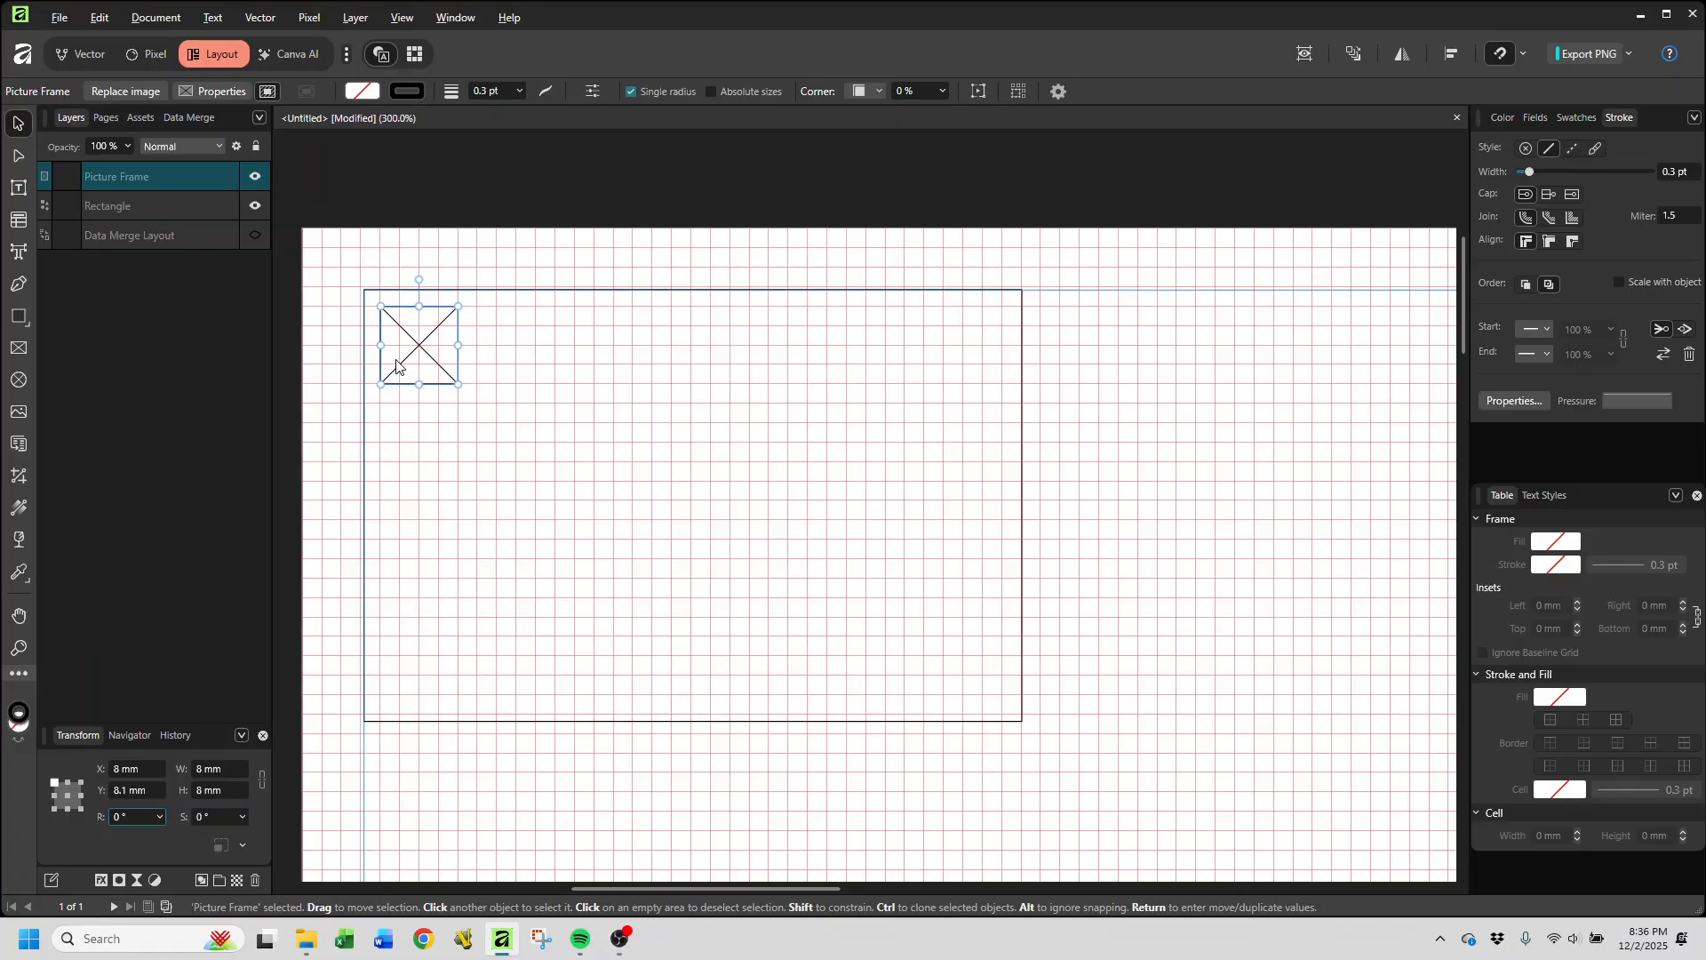
key(Down)
key(Down)
key(Down)
key(Down)
key(Down)
key(Down)
key(Down)
key(Down)
key(Down)
key(Down)
key(Down)
key(Down)
key(Down)
key(Down)
key(Down)
key(Down)
key(Down)
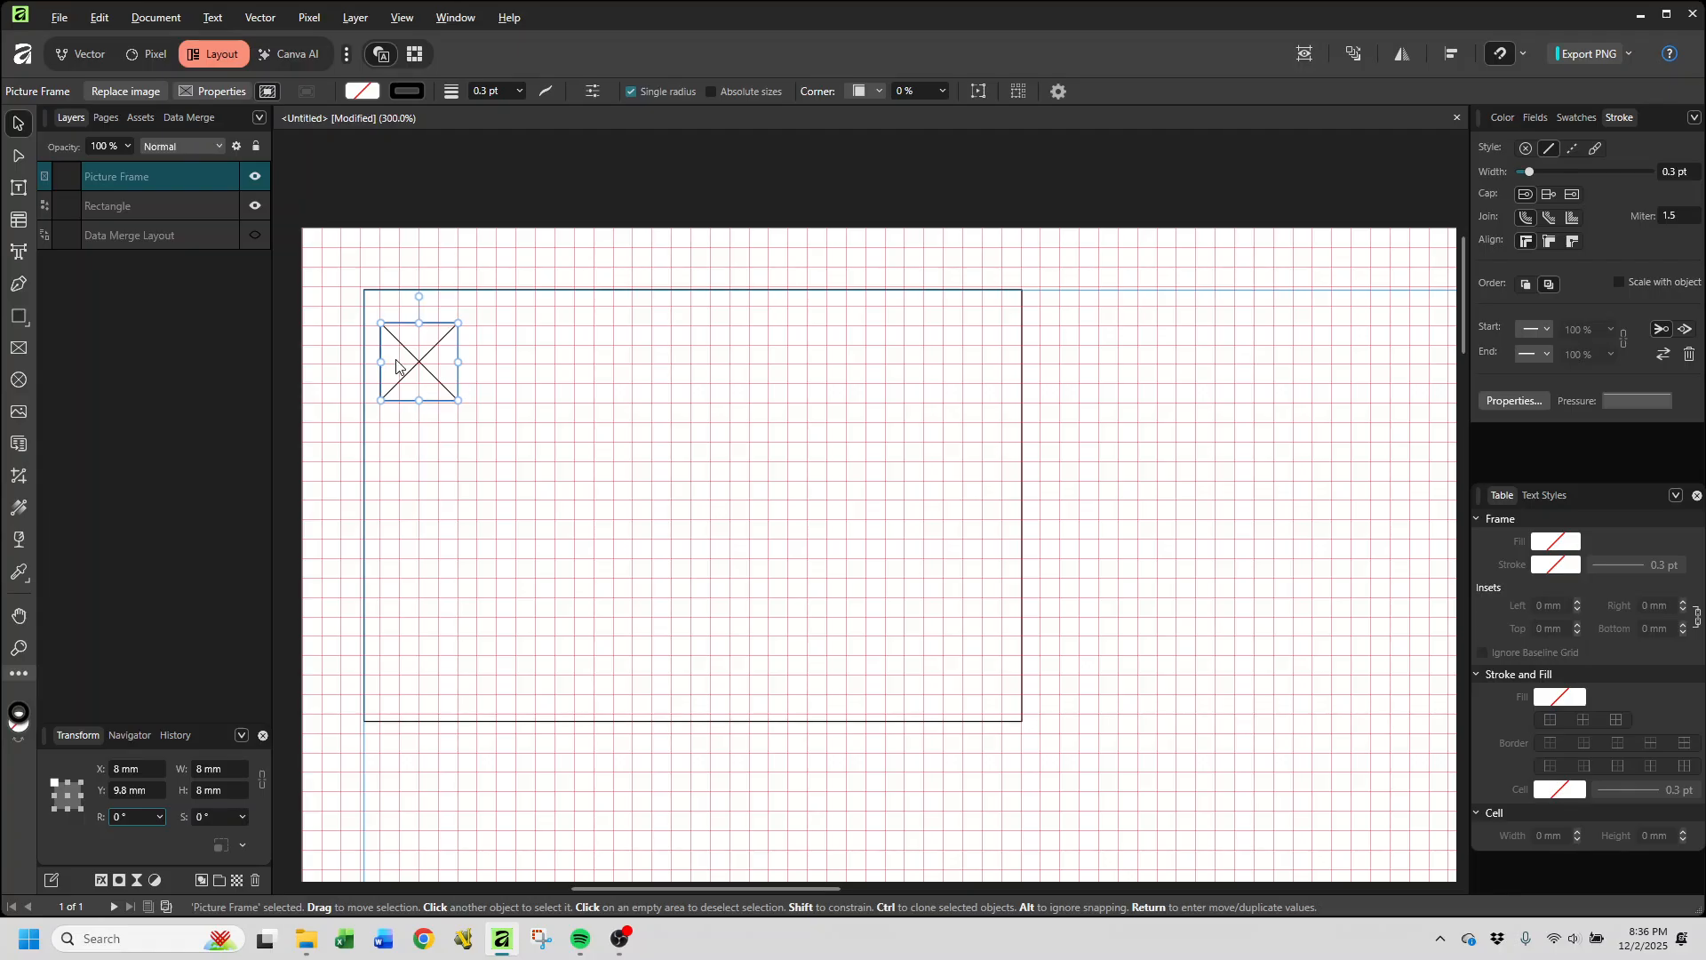
key(Up)
key(Up)
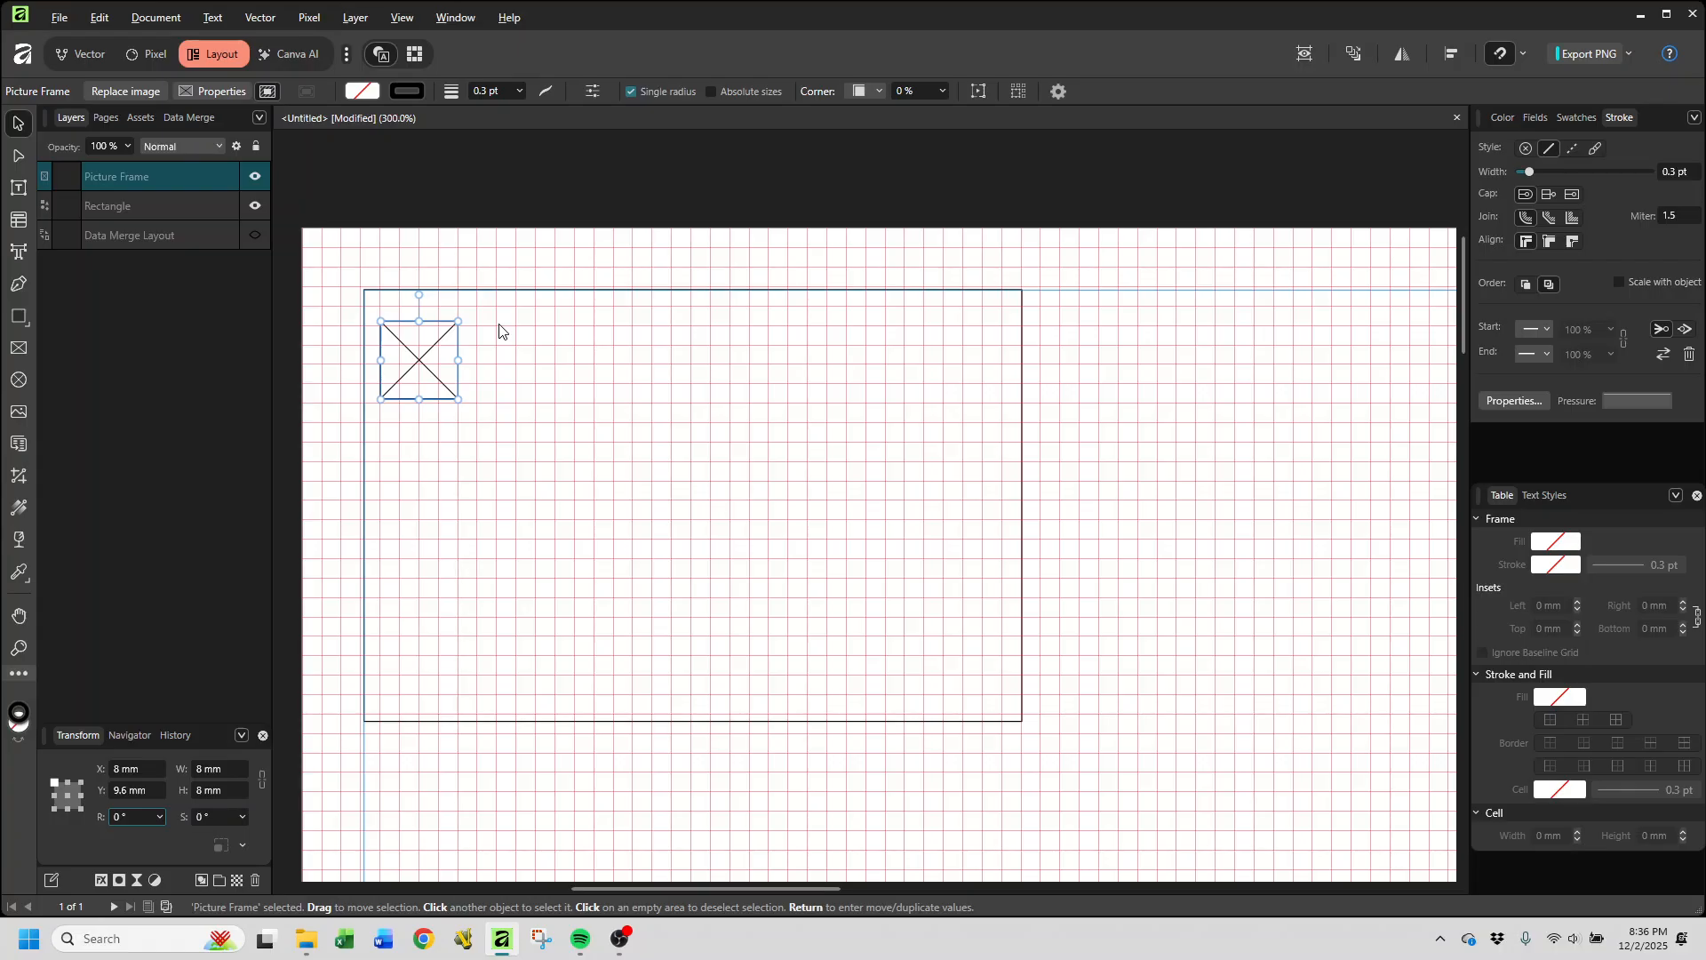
key(Up)
key(Up)
key(Up)
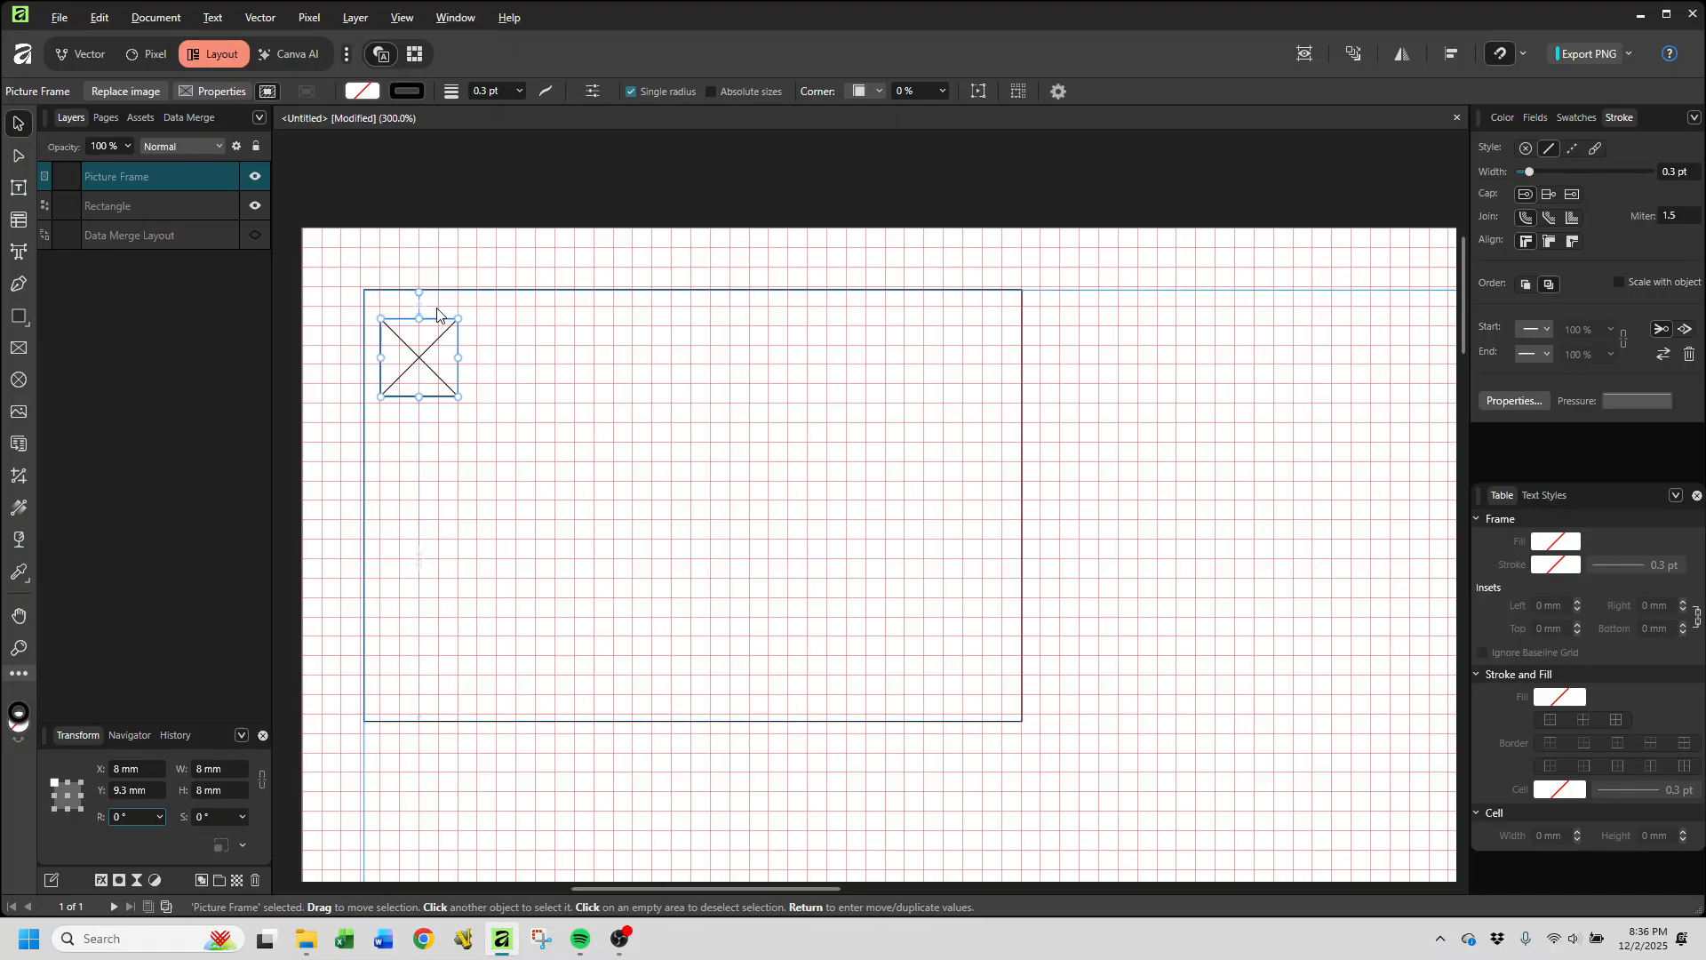
key(Up)
key(Up)
key(Up)
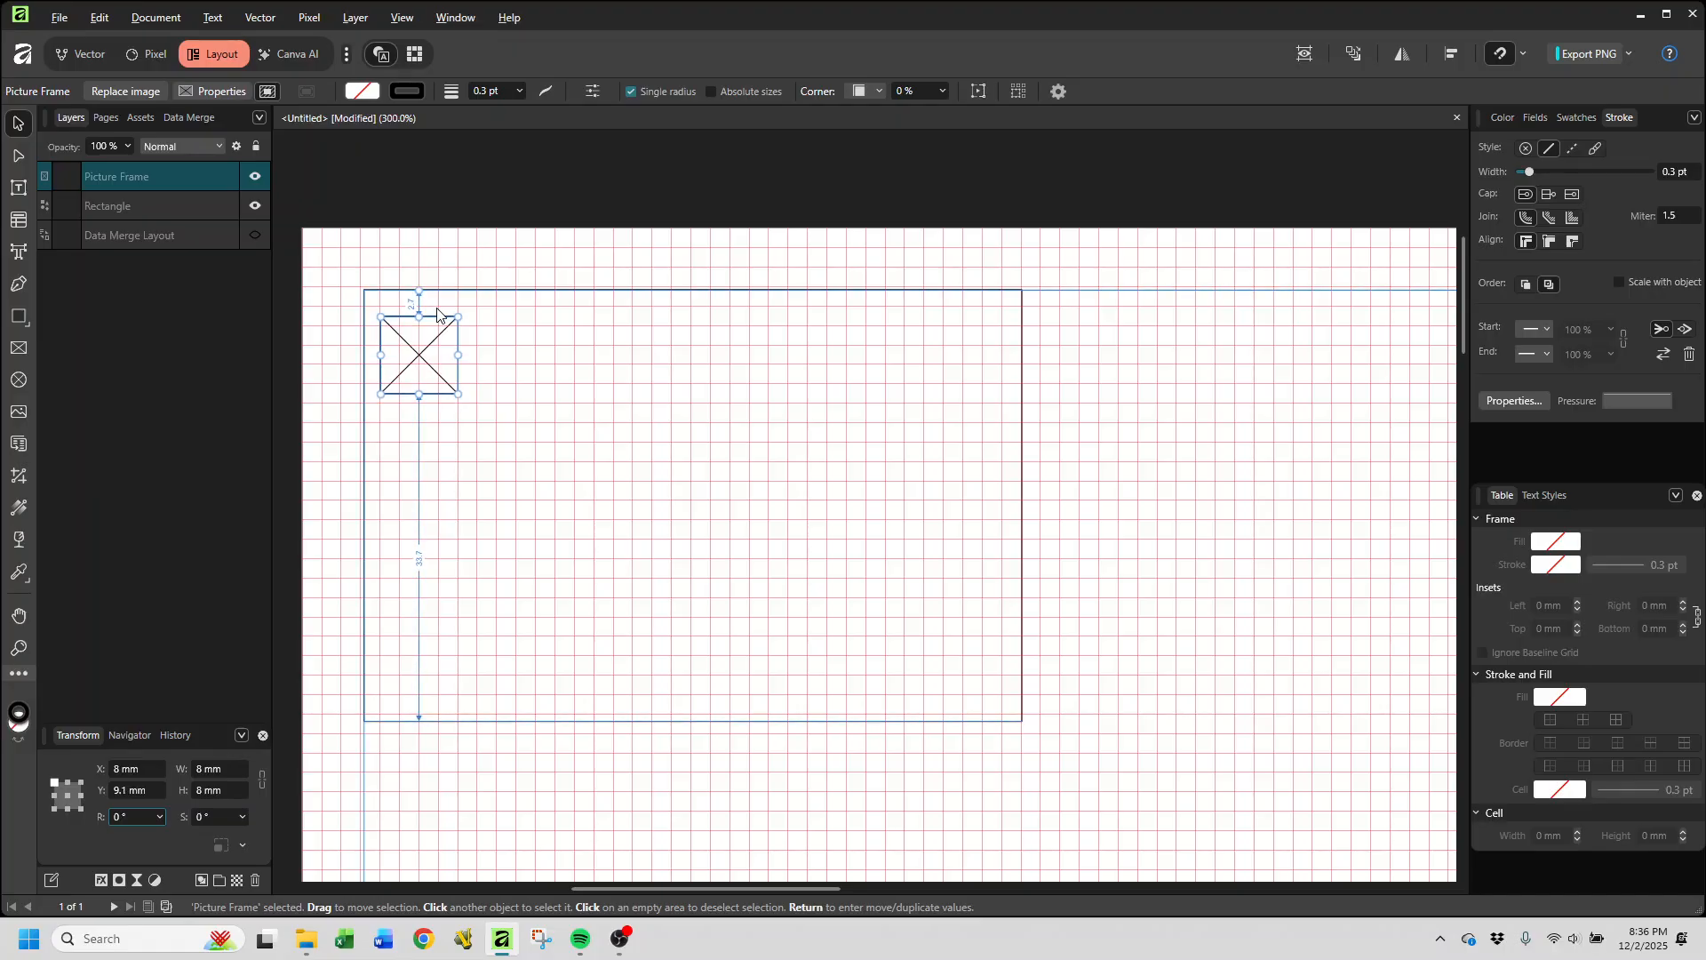
key(Up)
key(Up)
key(Up)
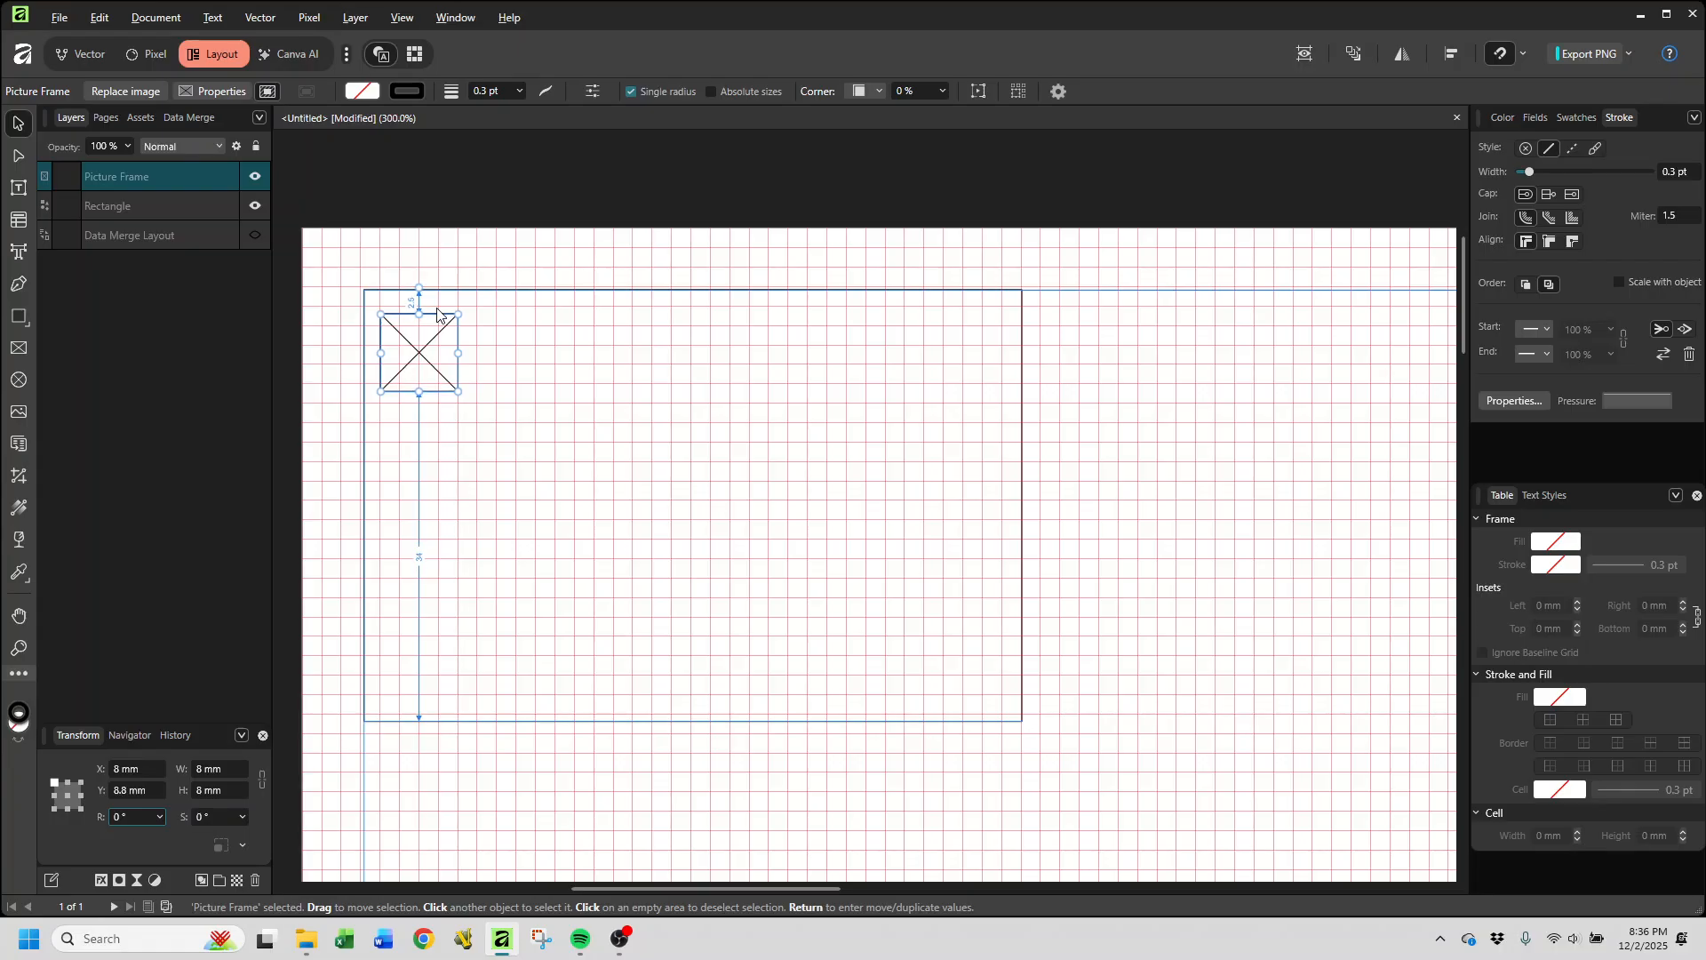
key(Up)
key(Up)
key(Up)
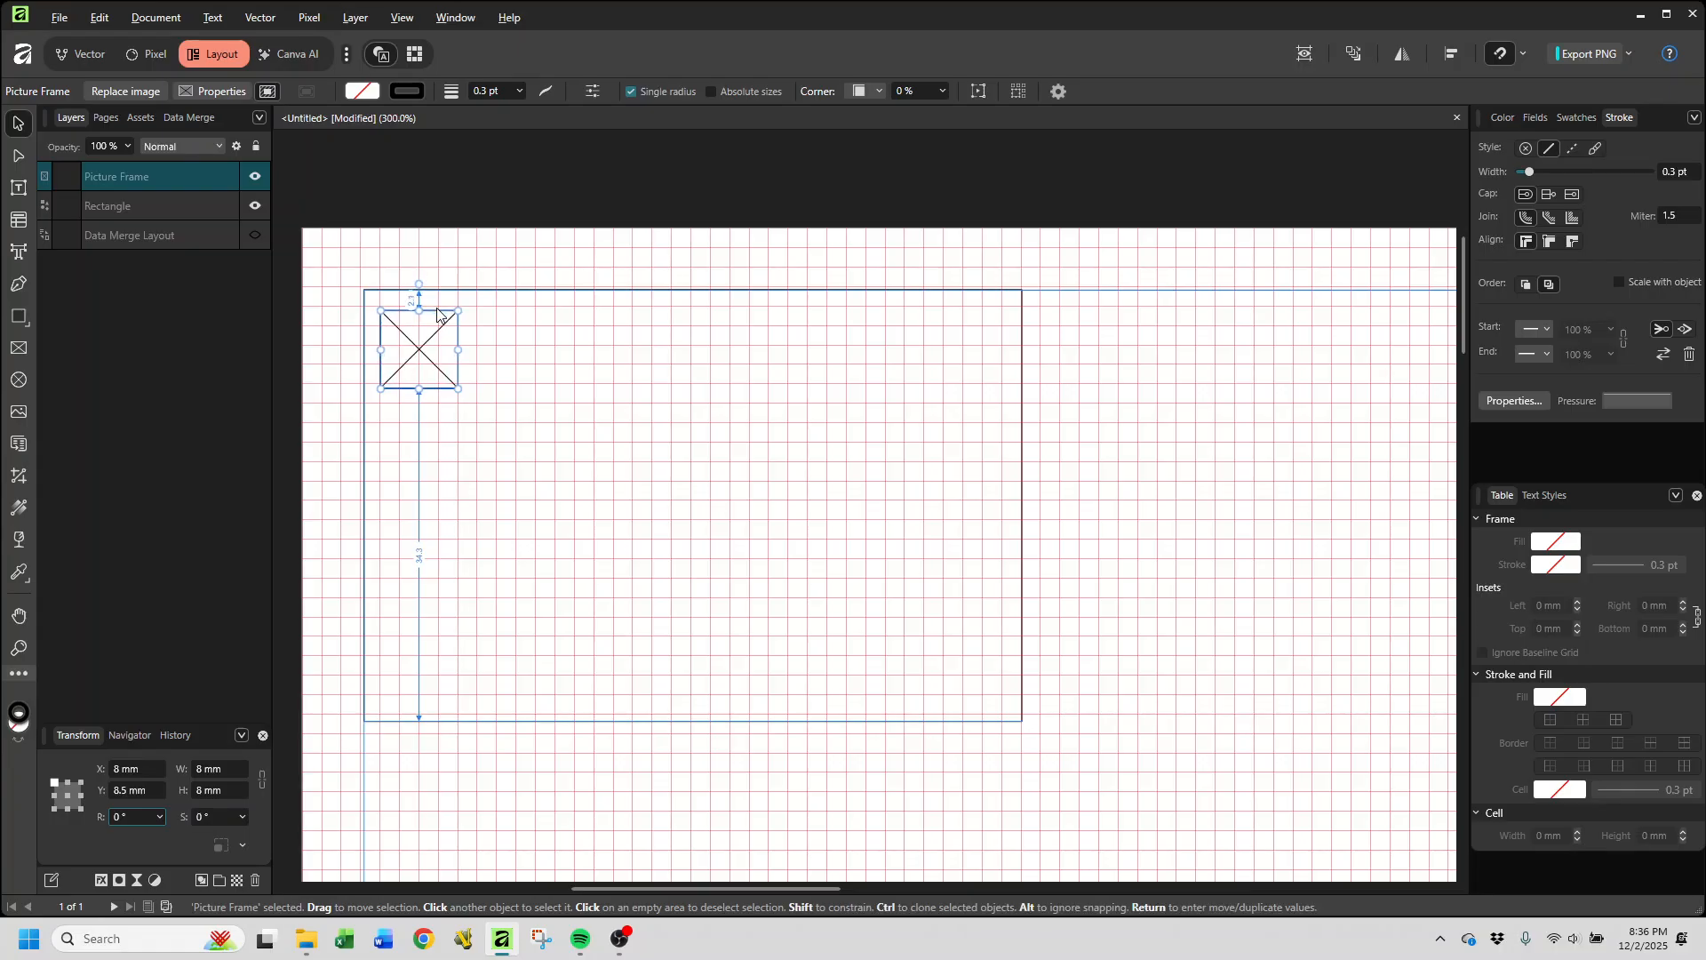
key(Up)
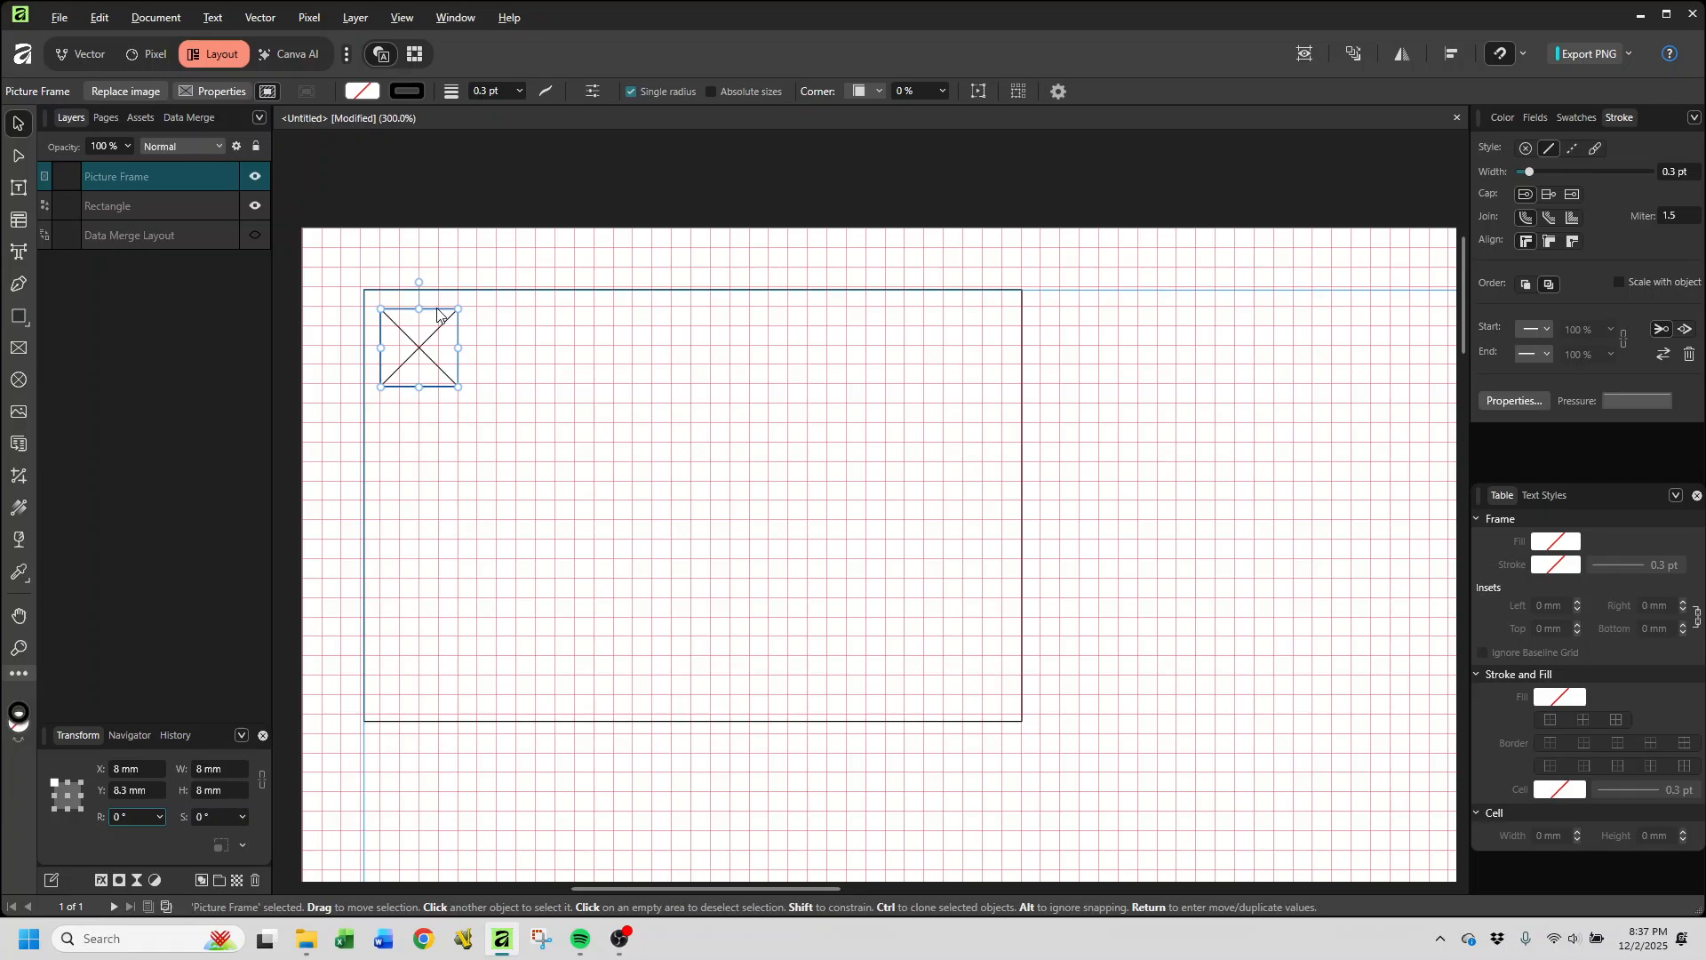
Step: Nudge the picture frame horizontally to X 8.4 mm, one grid square inside the outline's left edge, and deselect it
key(Left)
key(Right)
key(Right)
key(Right)
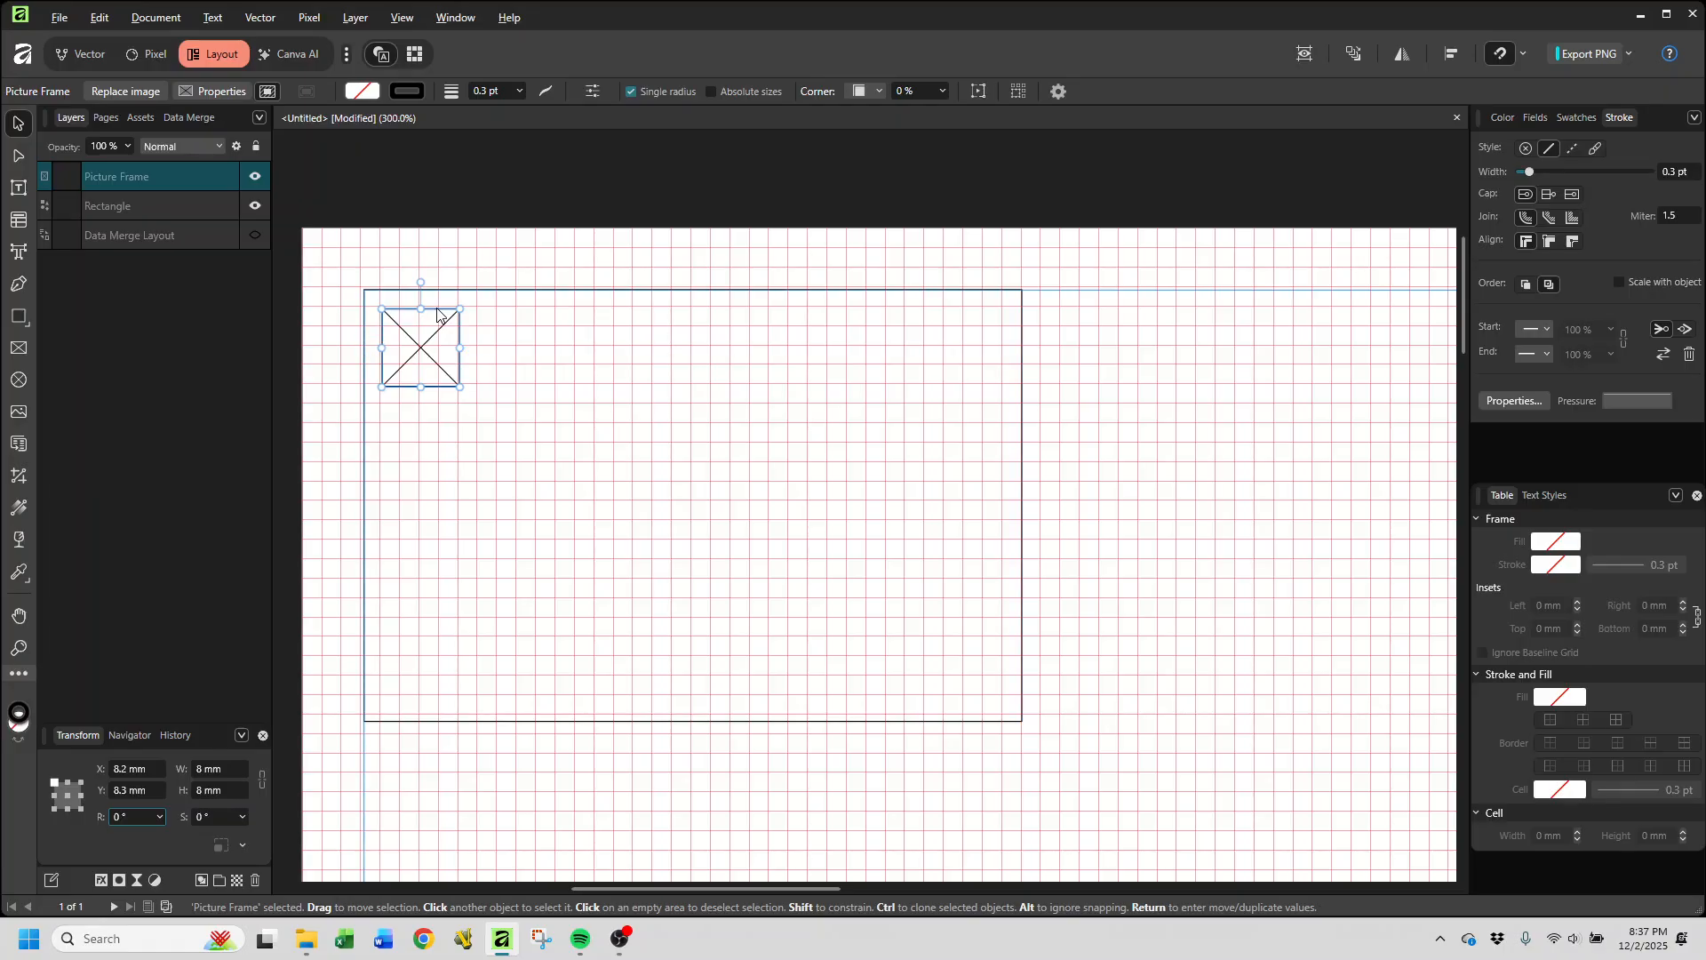
key(Right)
key(Right)
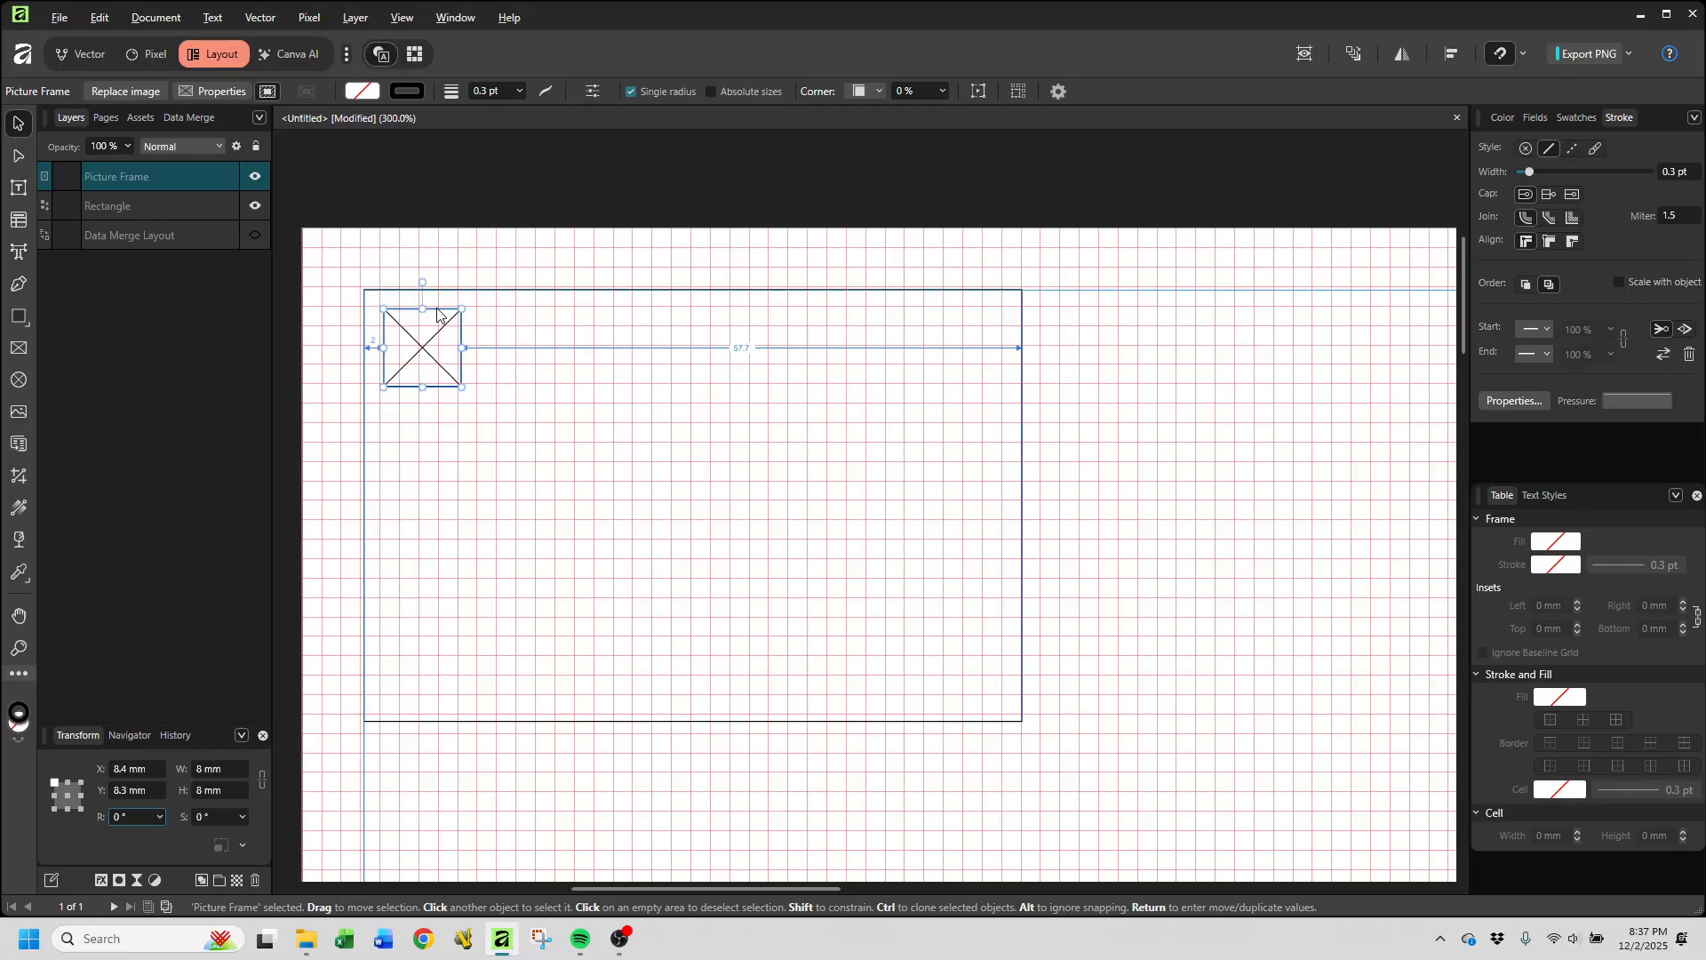
scroll(604, 445, up, 1)
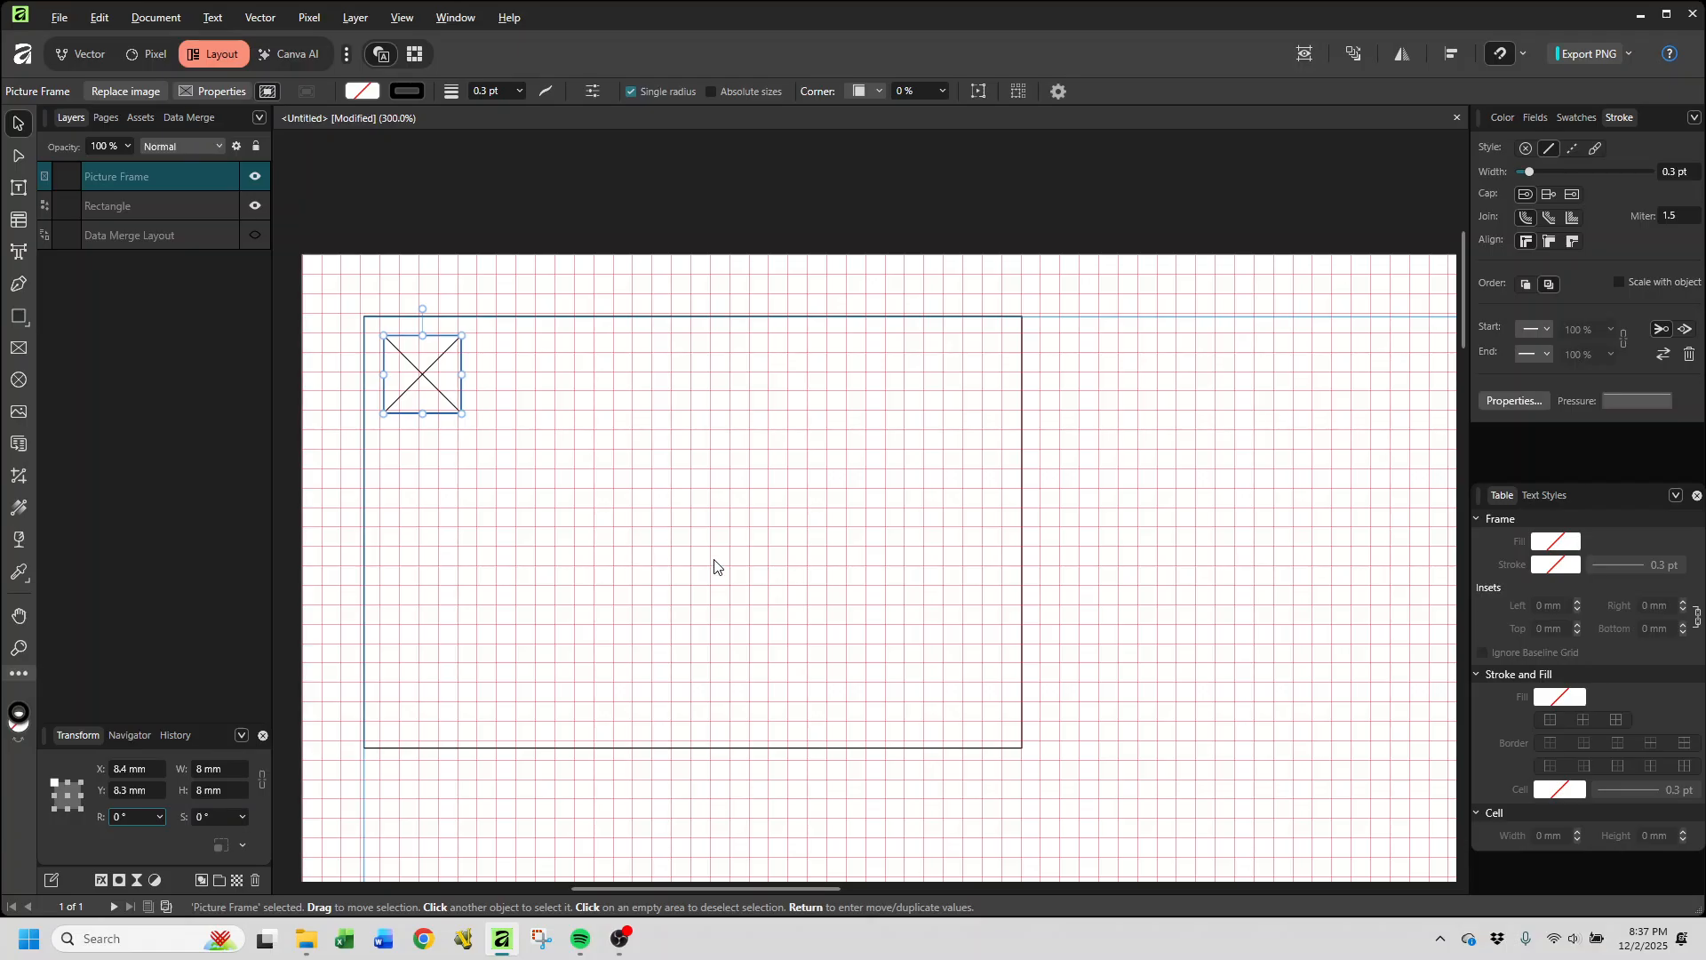
click(1051, 533)
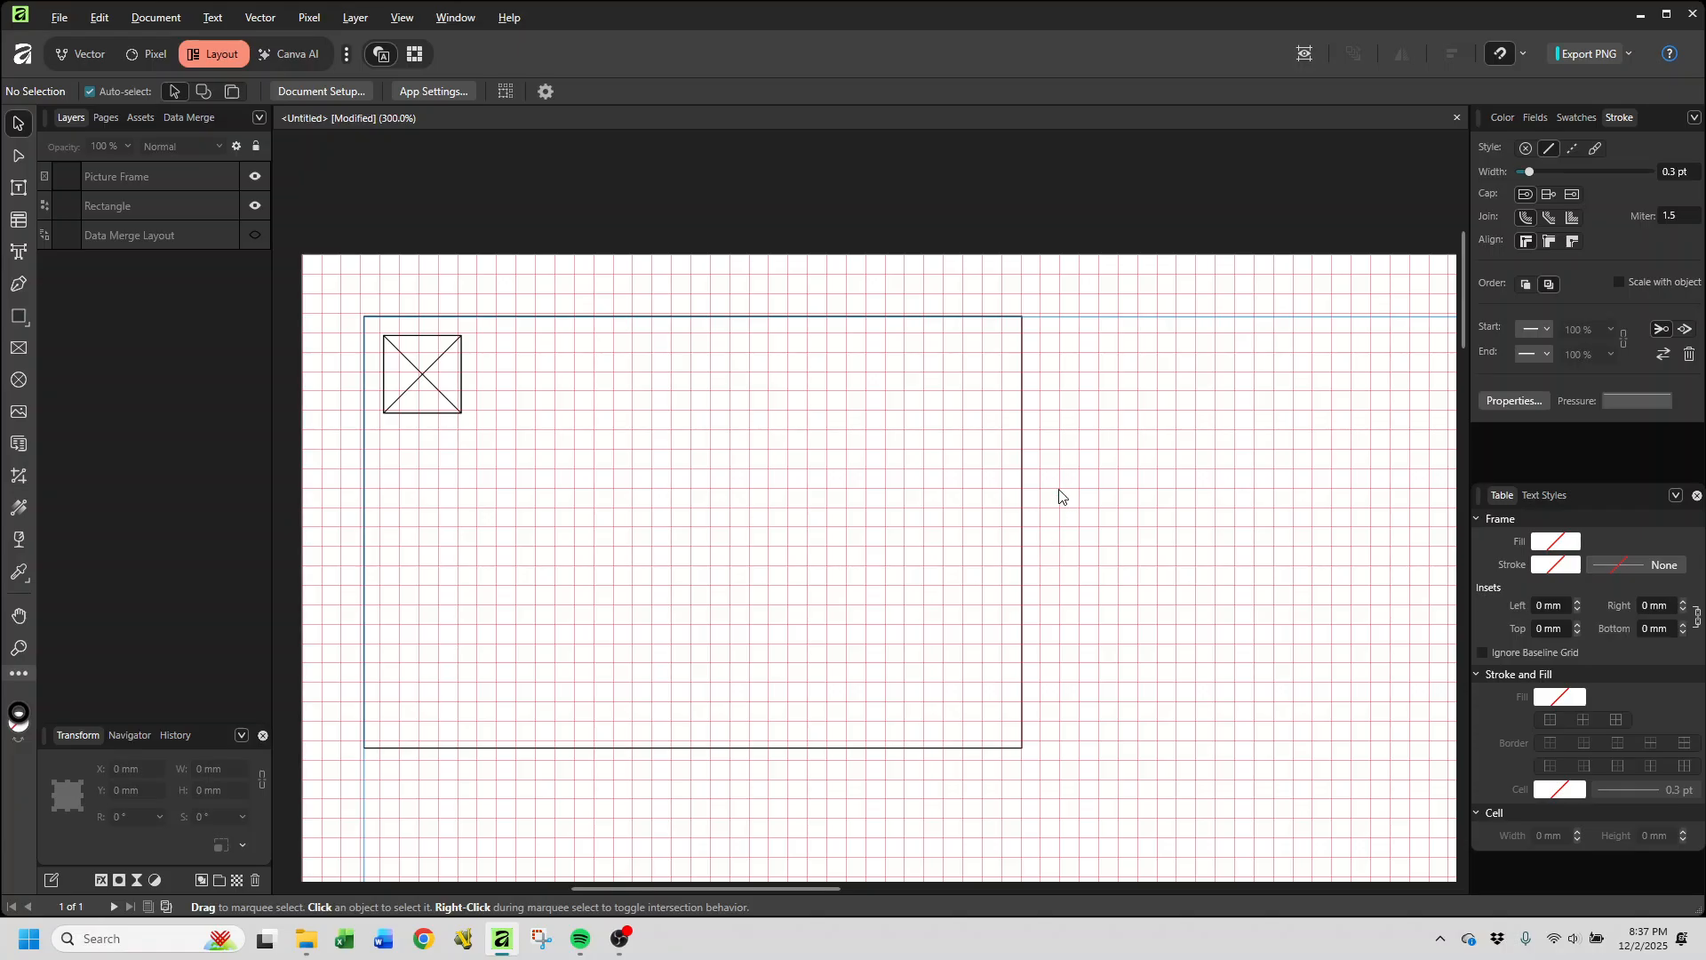
Step: Fill the picture frame with the image utah.png from the Pics folder on drive C
click(427, 380)
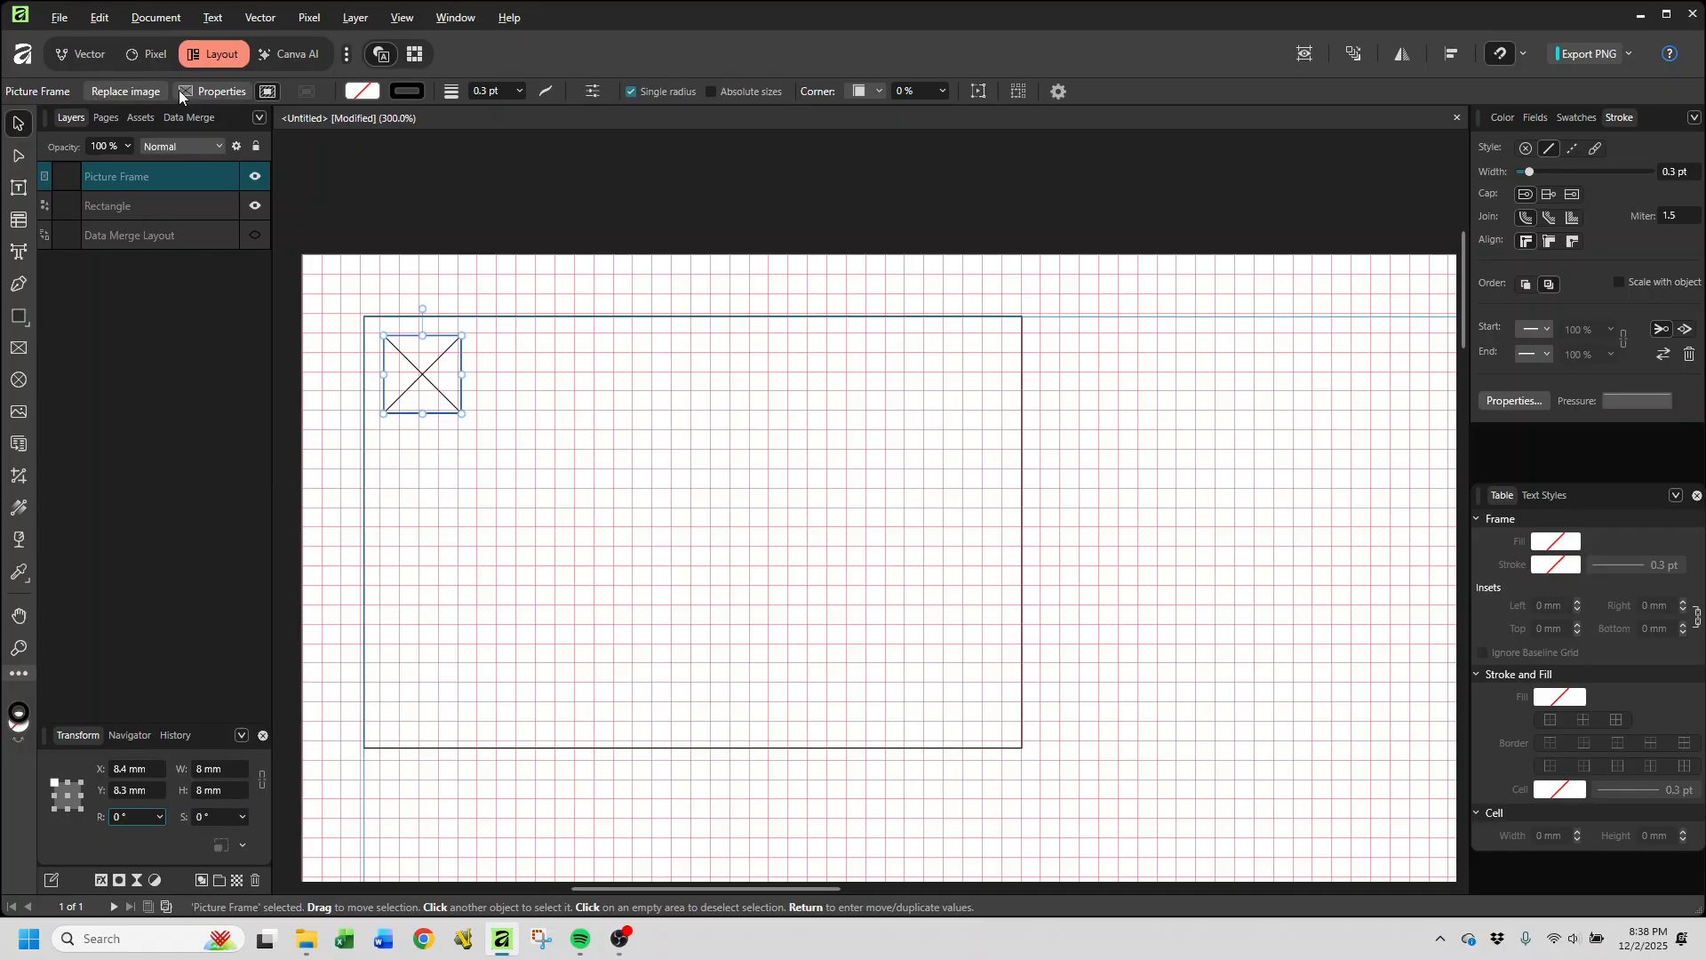
click(124, 90)
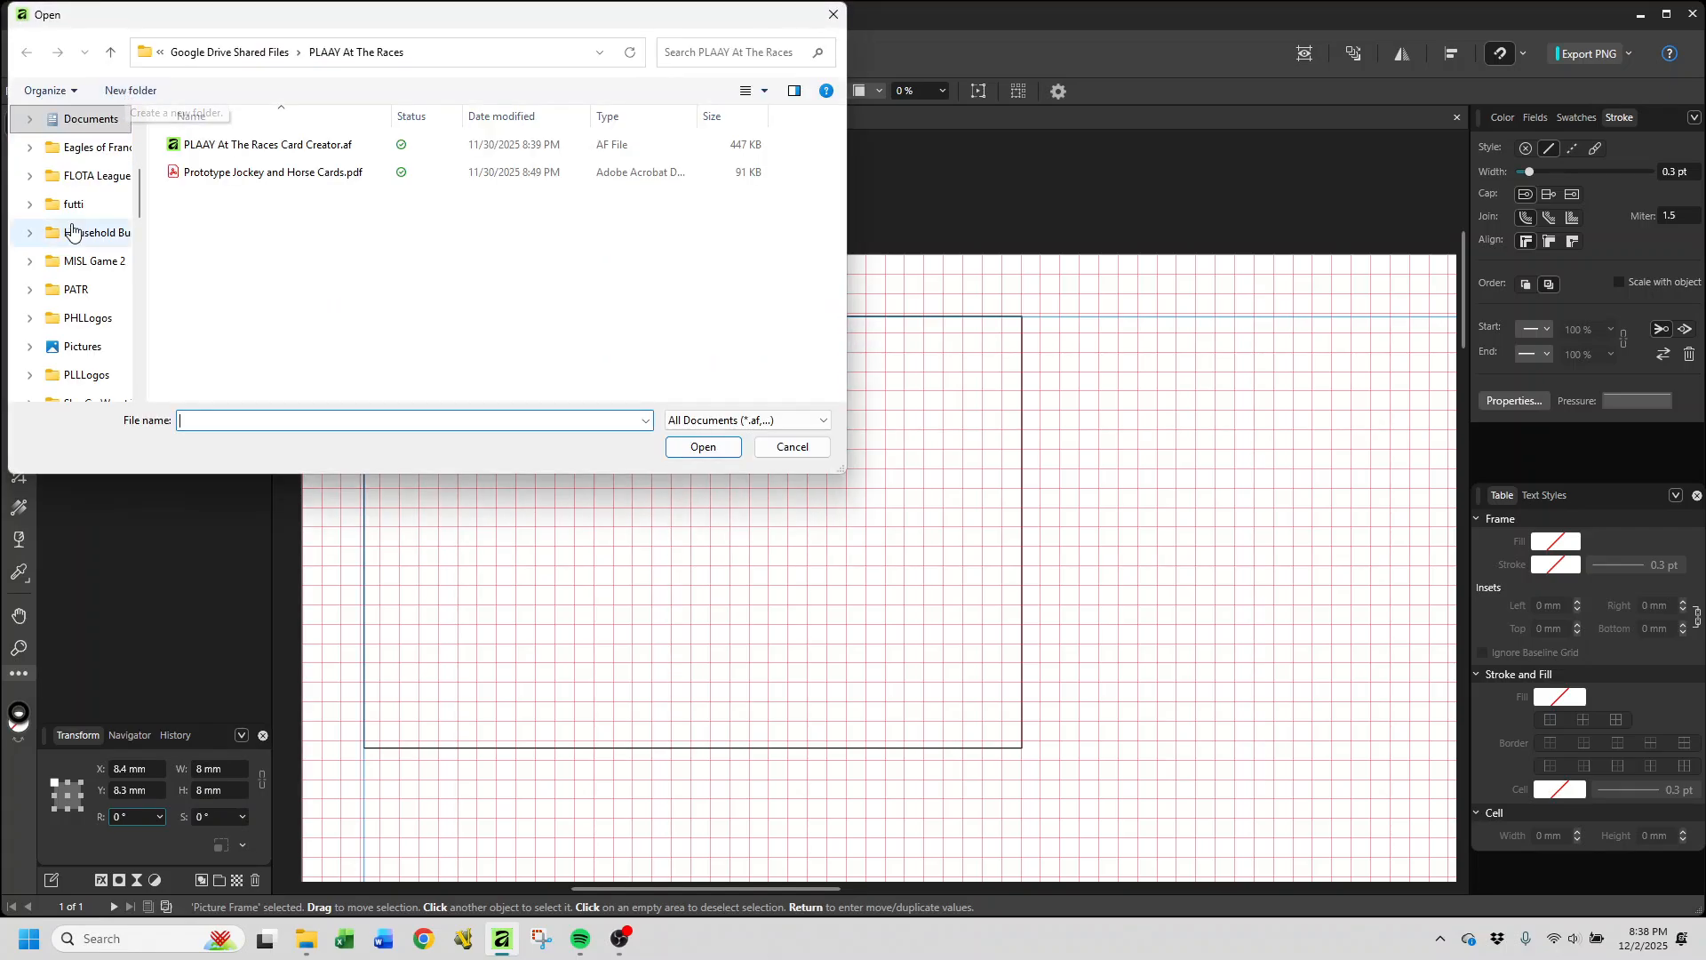
scroll(68, 258, down, 4)
scroll(67, 274, down, 4)
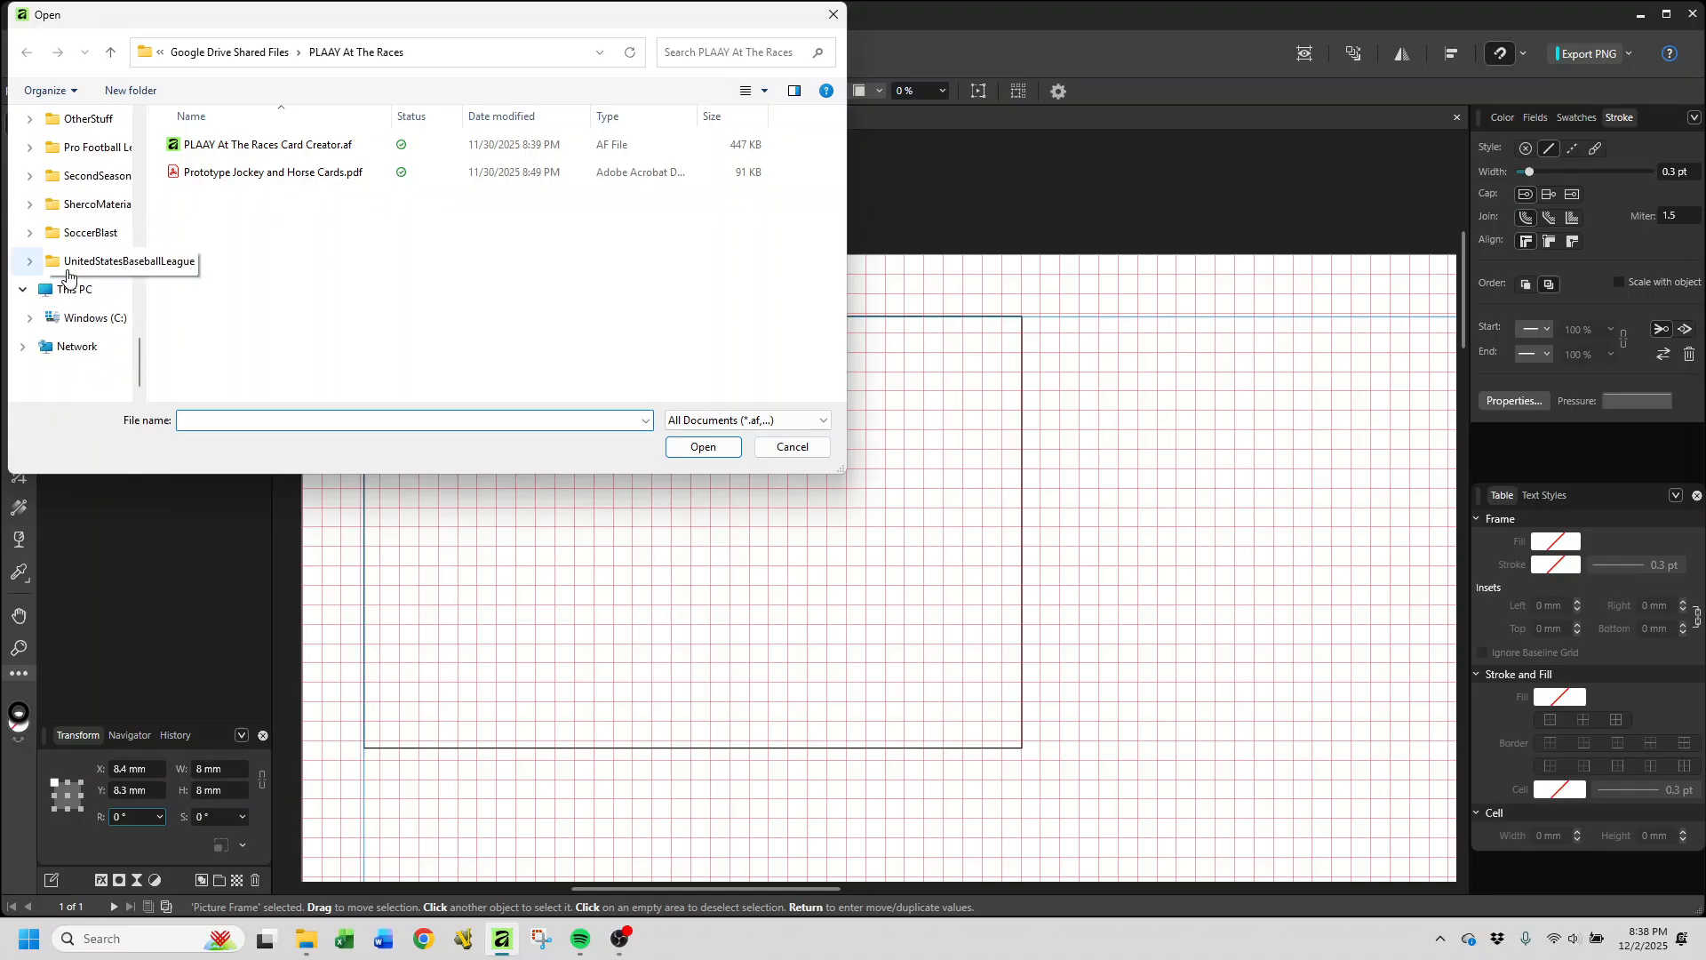
click(29, 318)
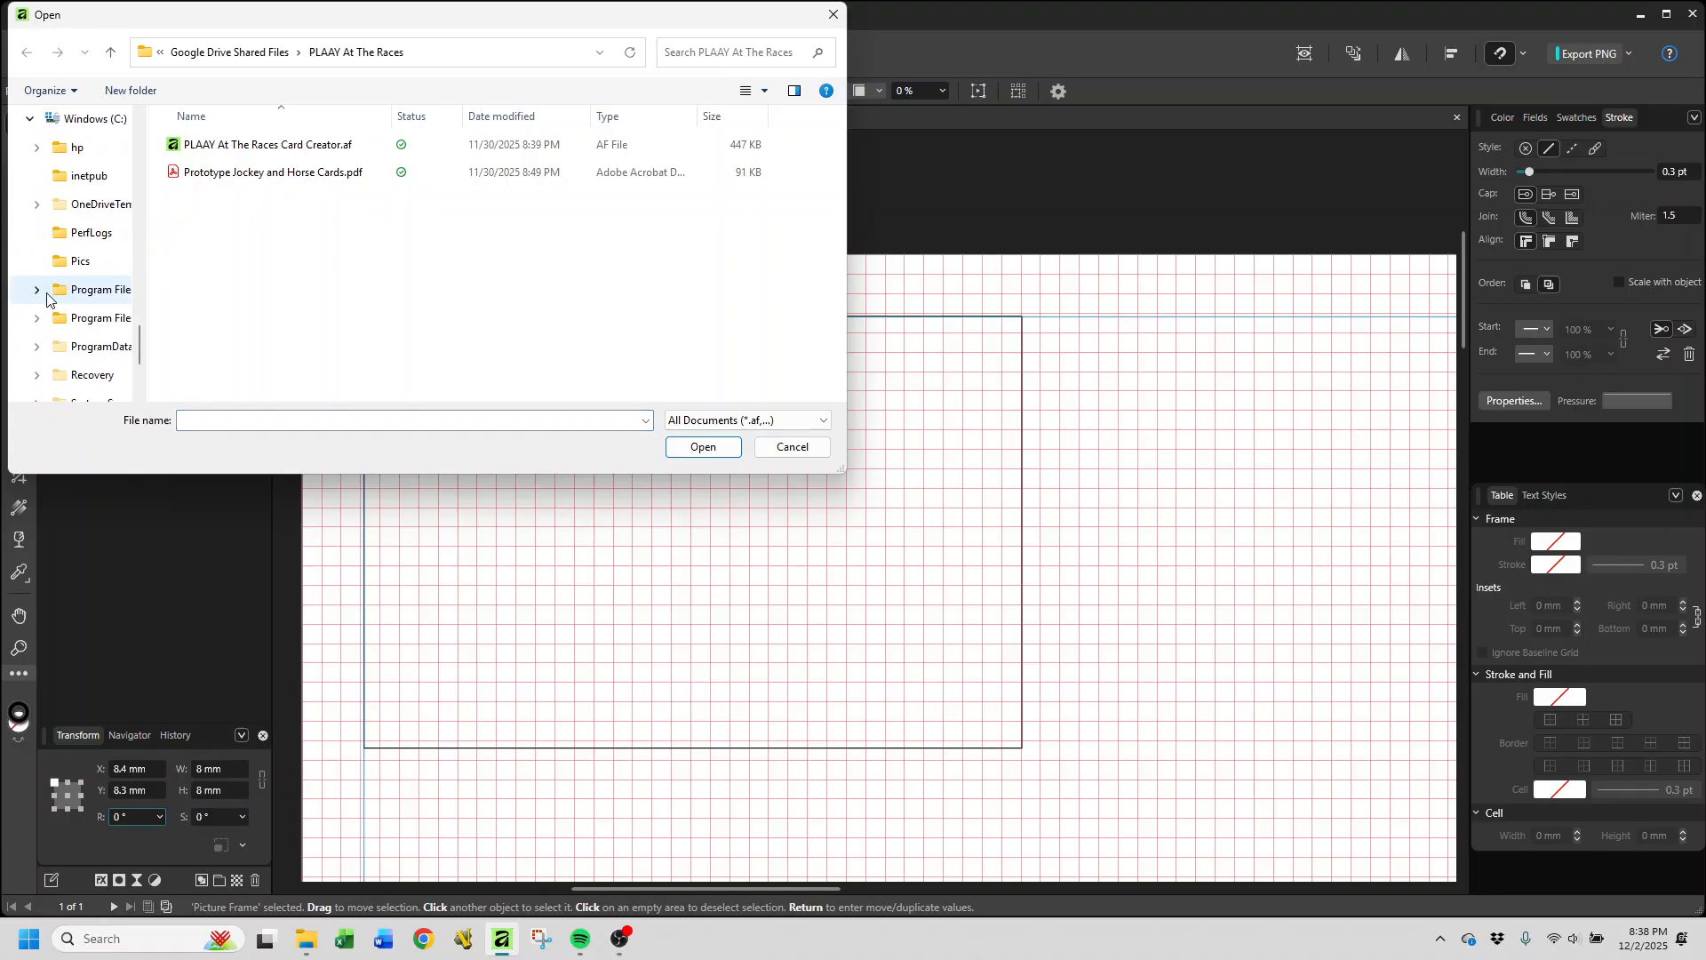
click(82, 262)
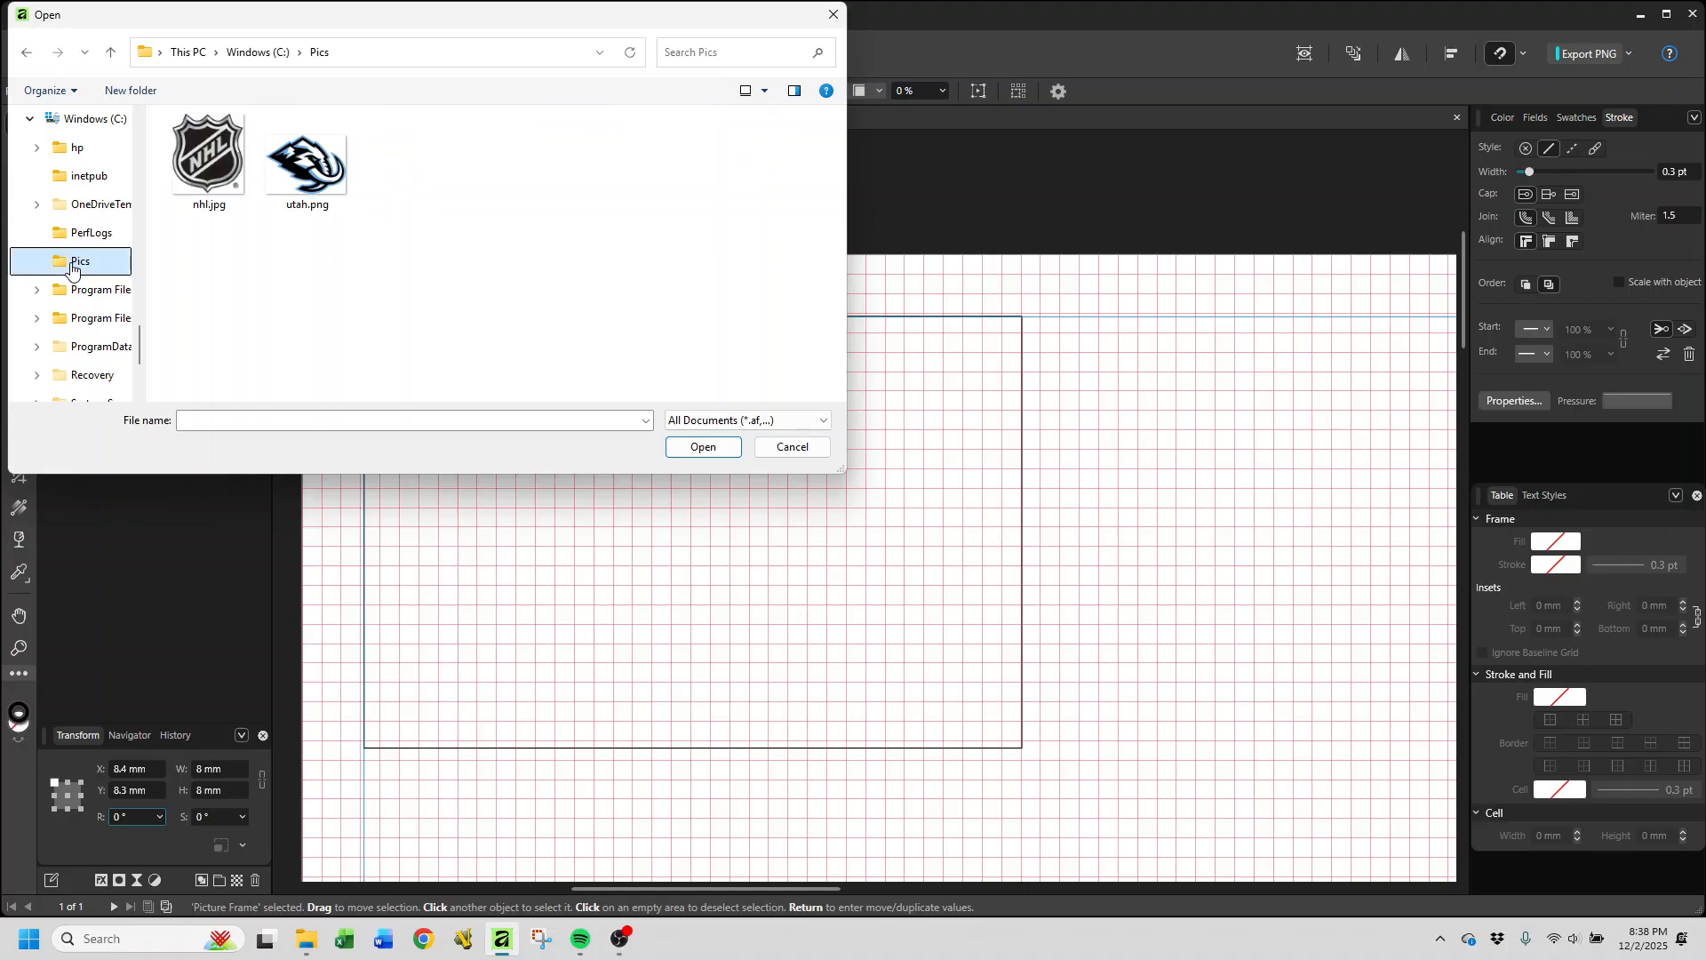
double_click(307, 161)
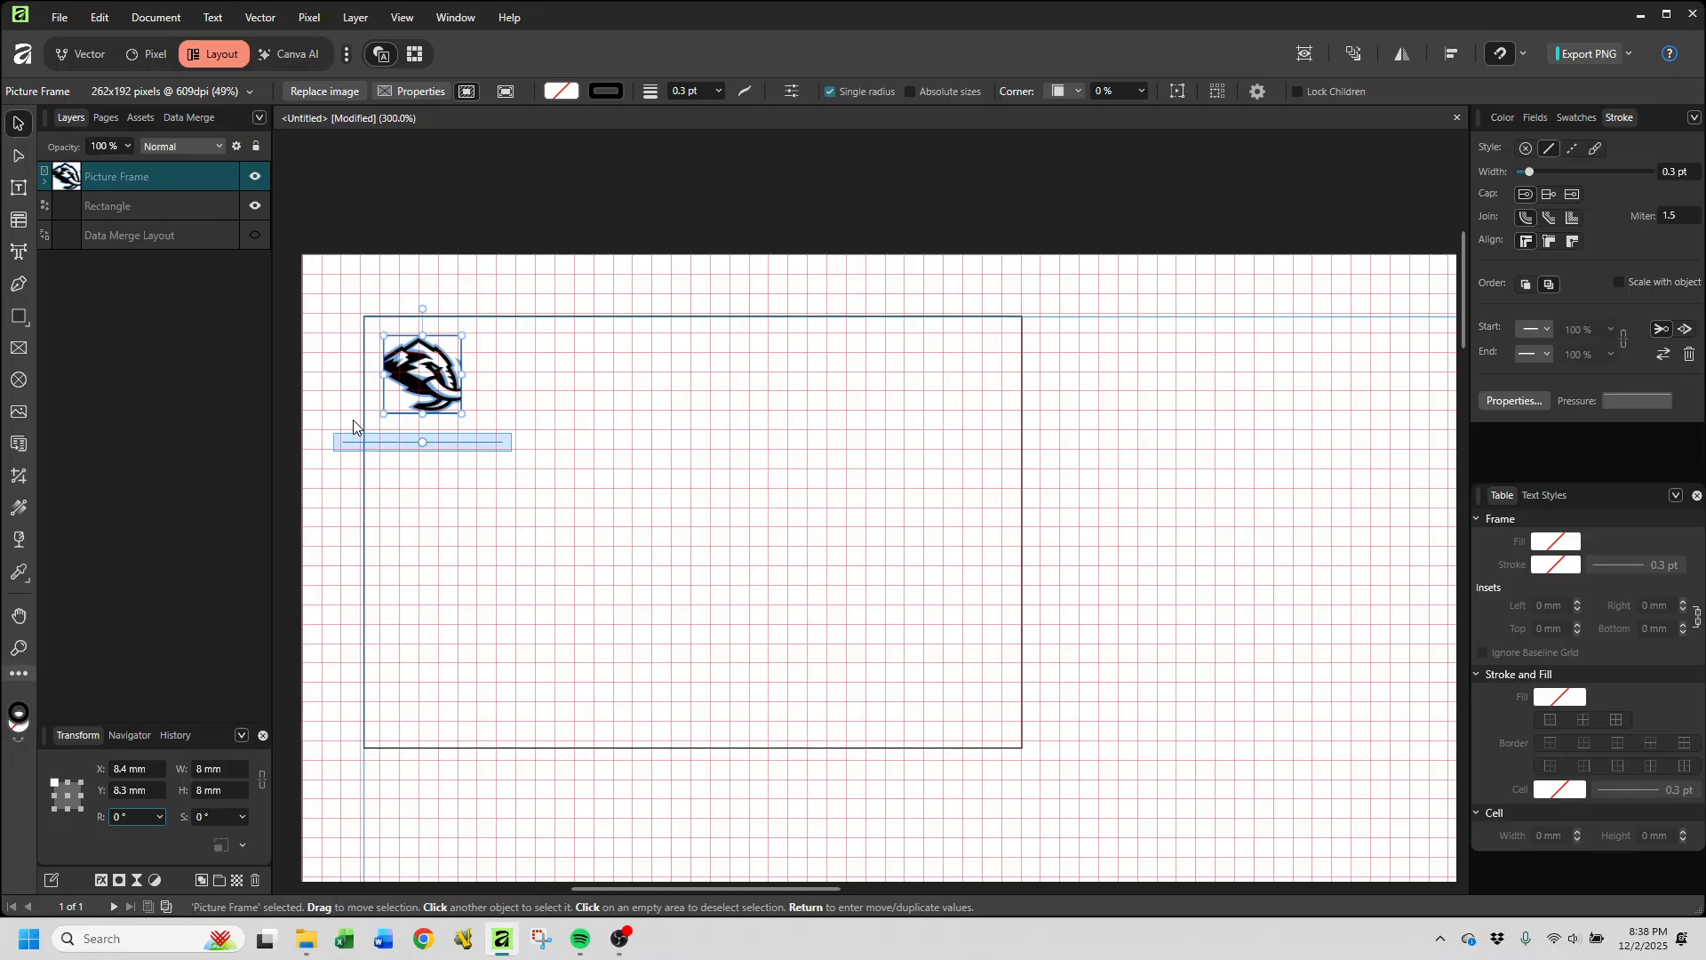
Step: Set the picture frame's image scaling to Scale to Minimum Fit and deselect the frame
click(405, 92)
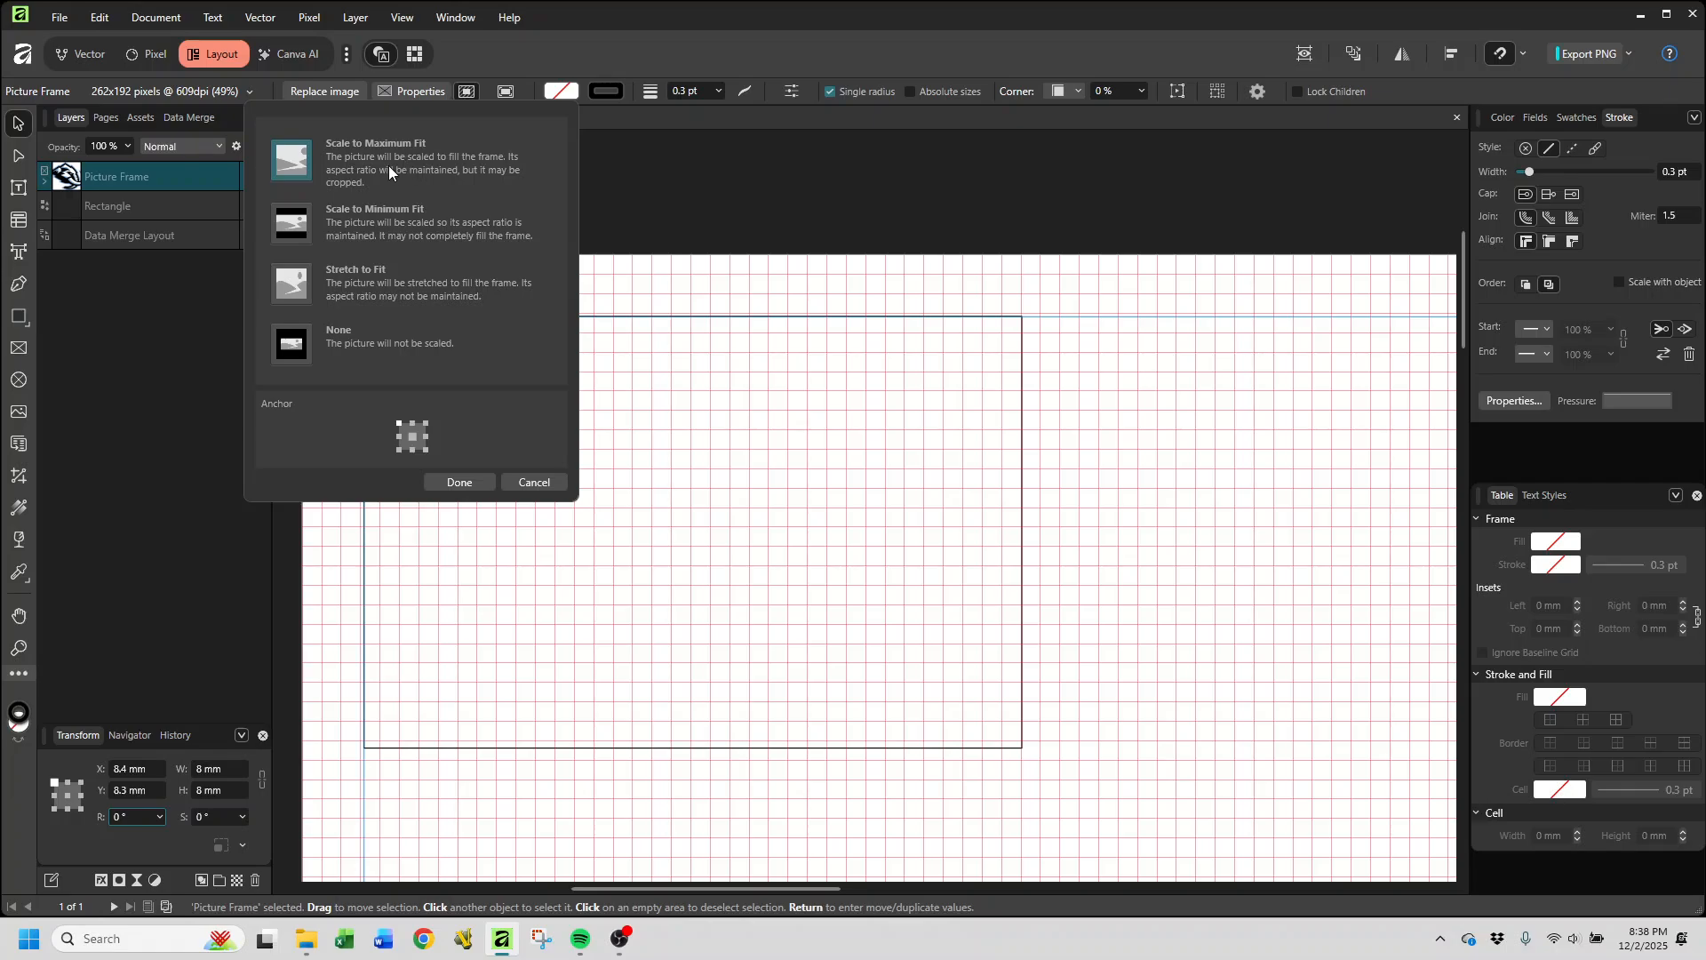
click(291, 231)
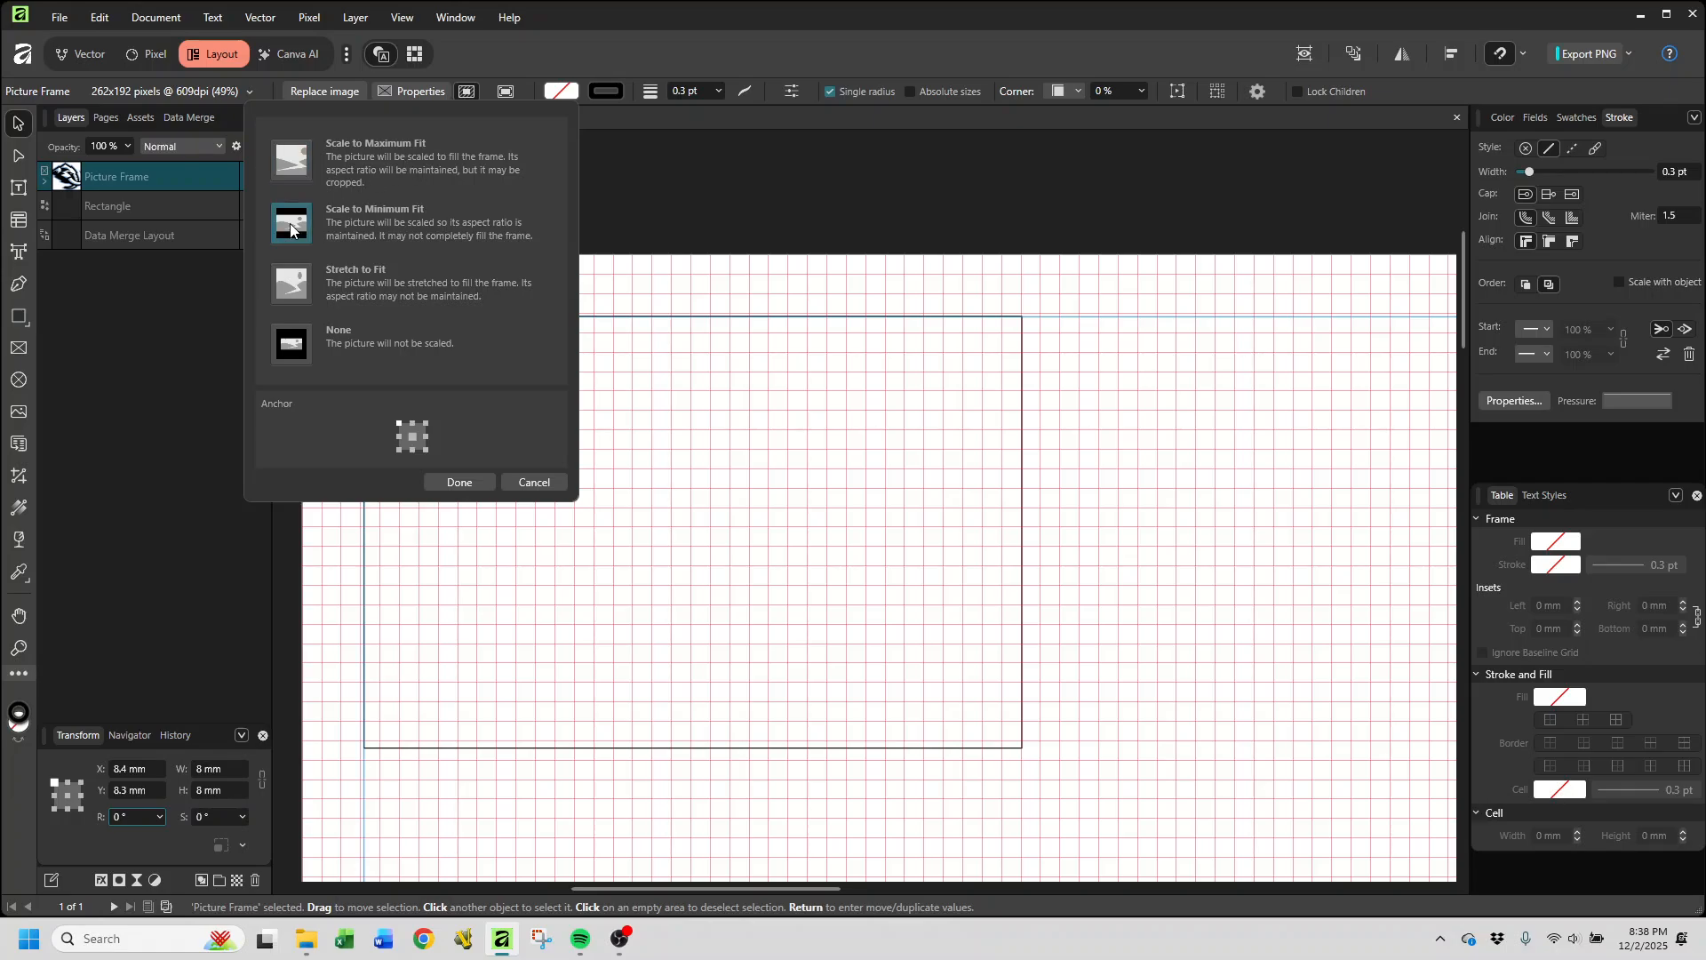
click(447, 483)
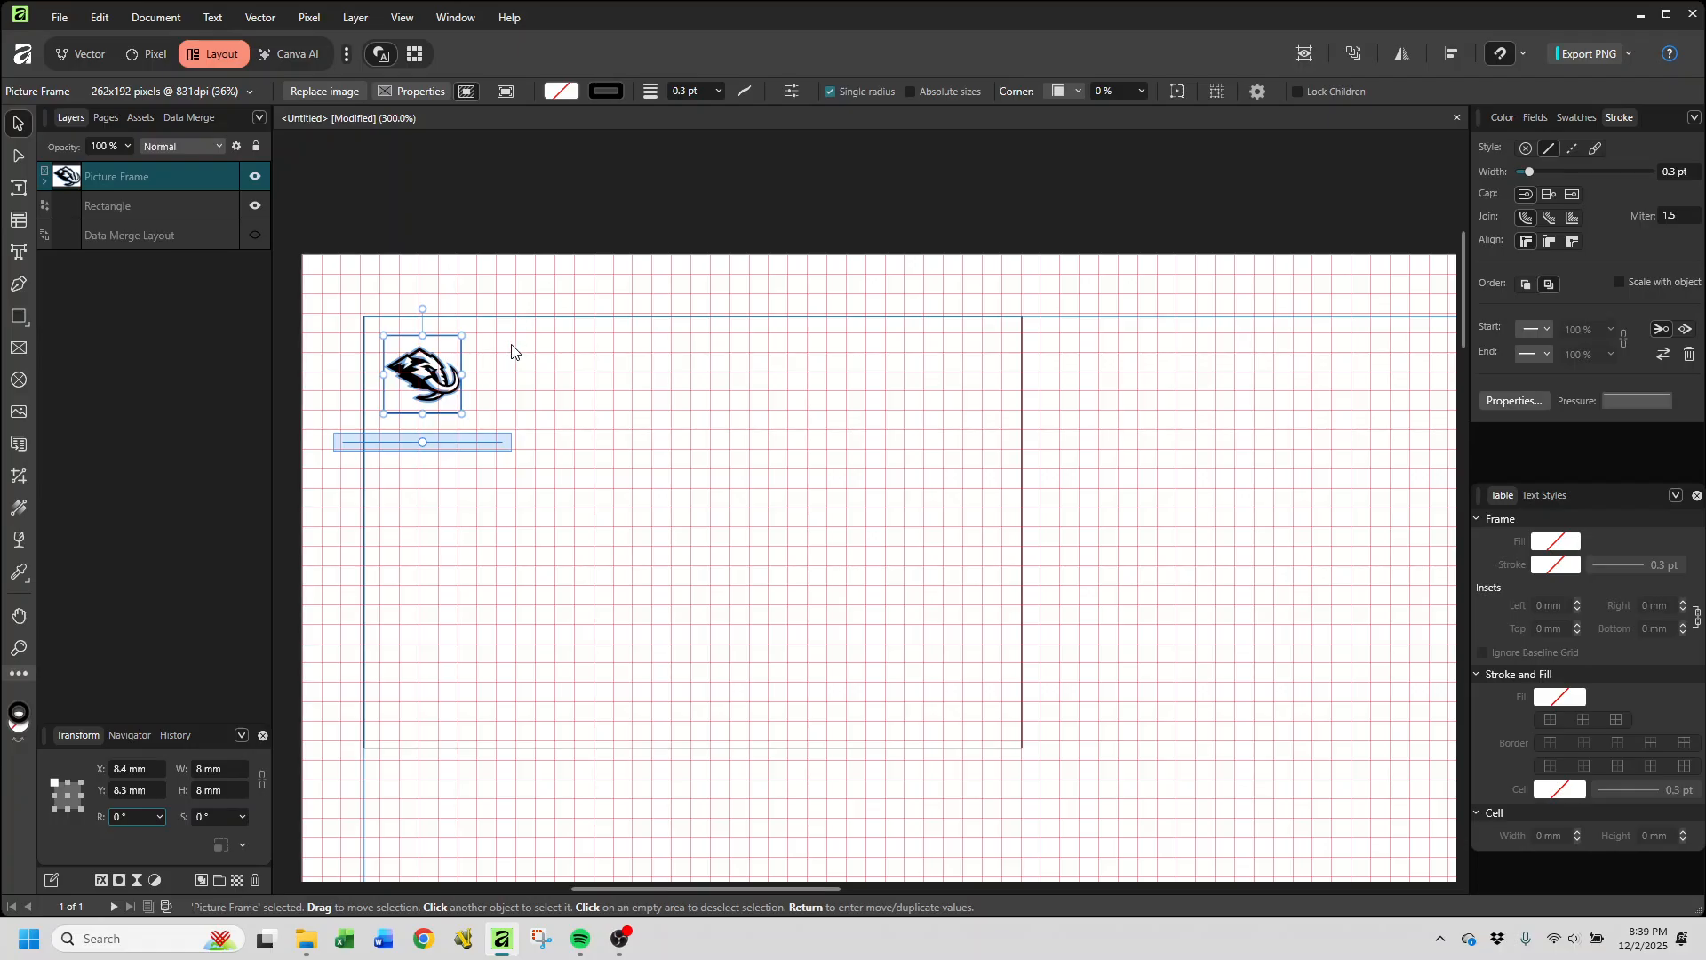
click(1084, 396)
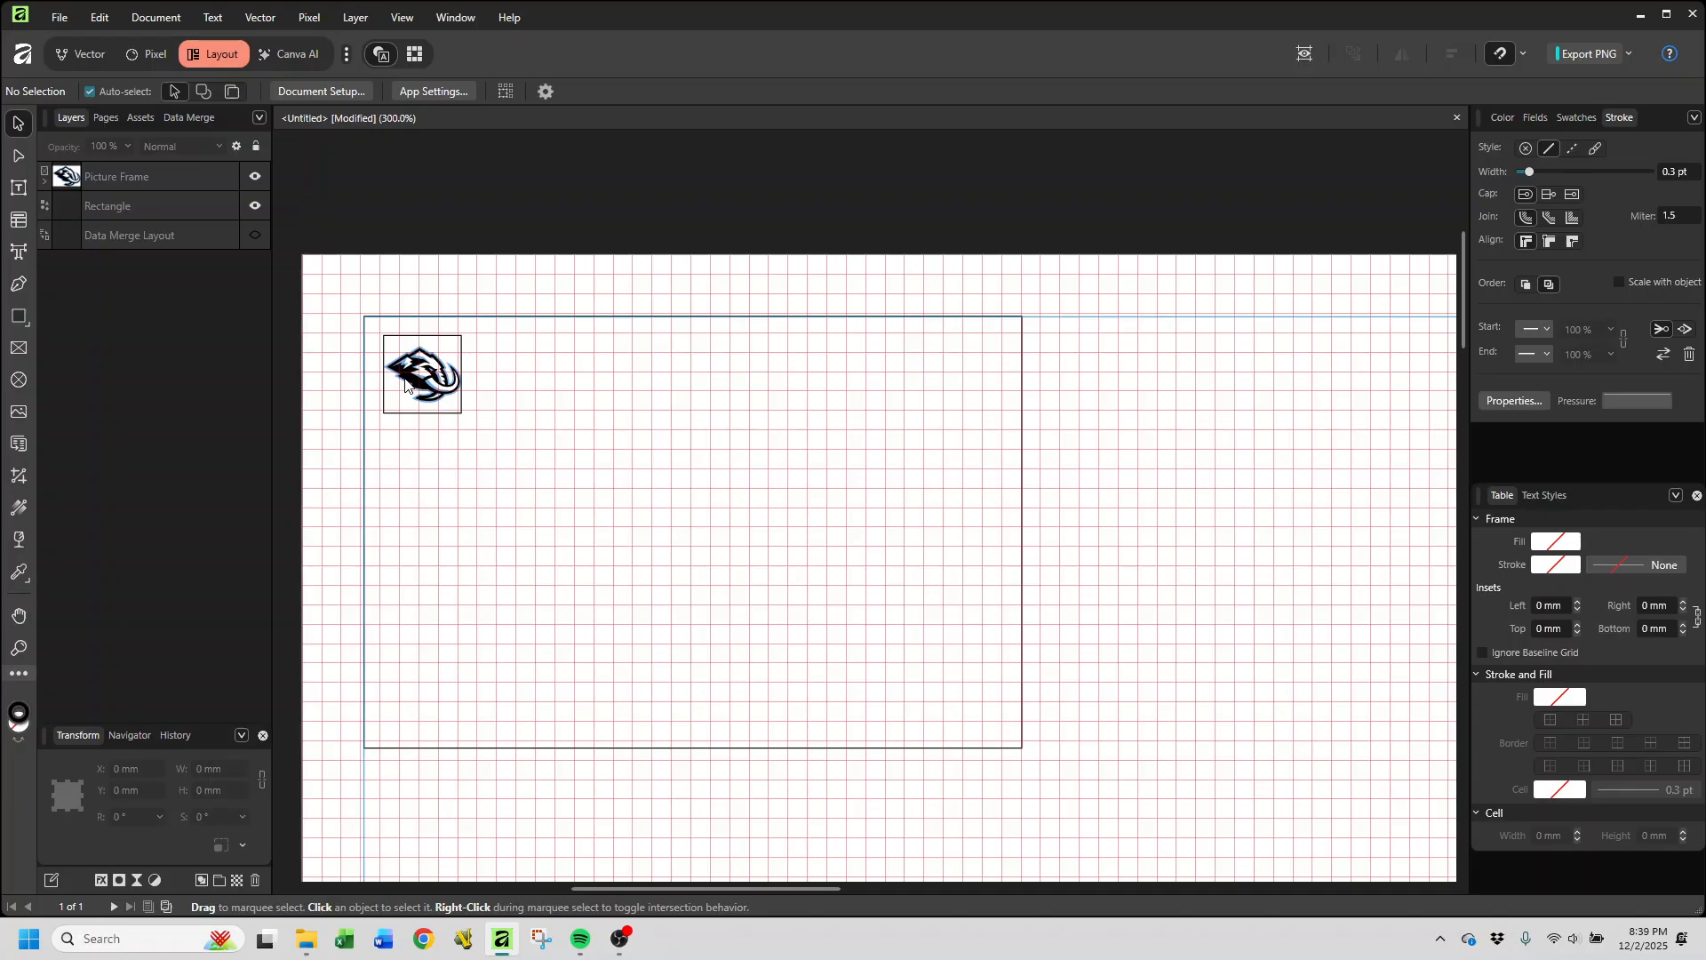
Step: Remove the picture frame's stroke colour so the logo has no border, and clear the selection
click(124, 178)
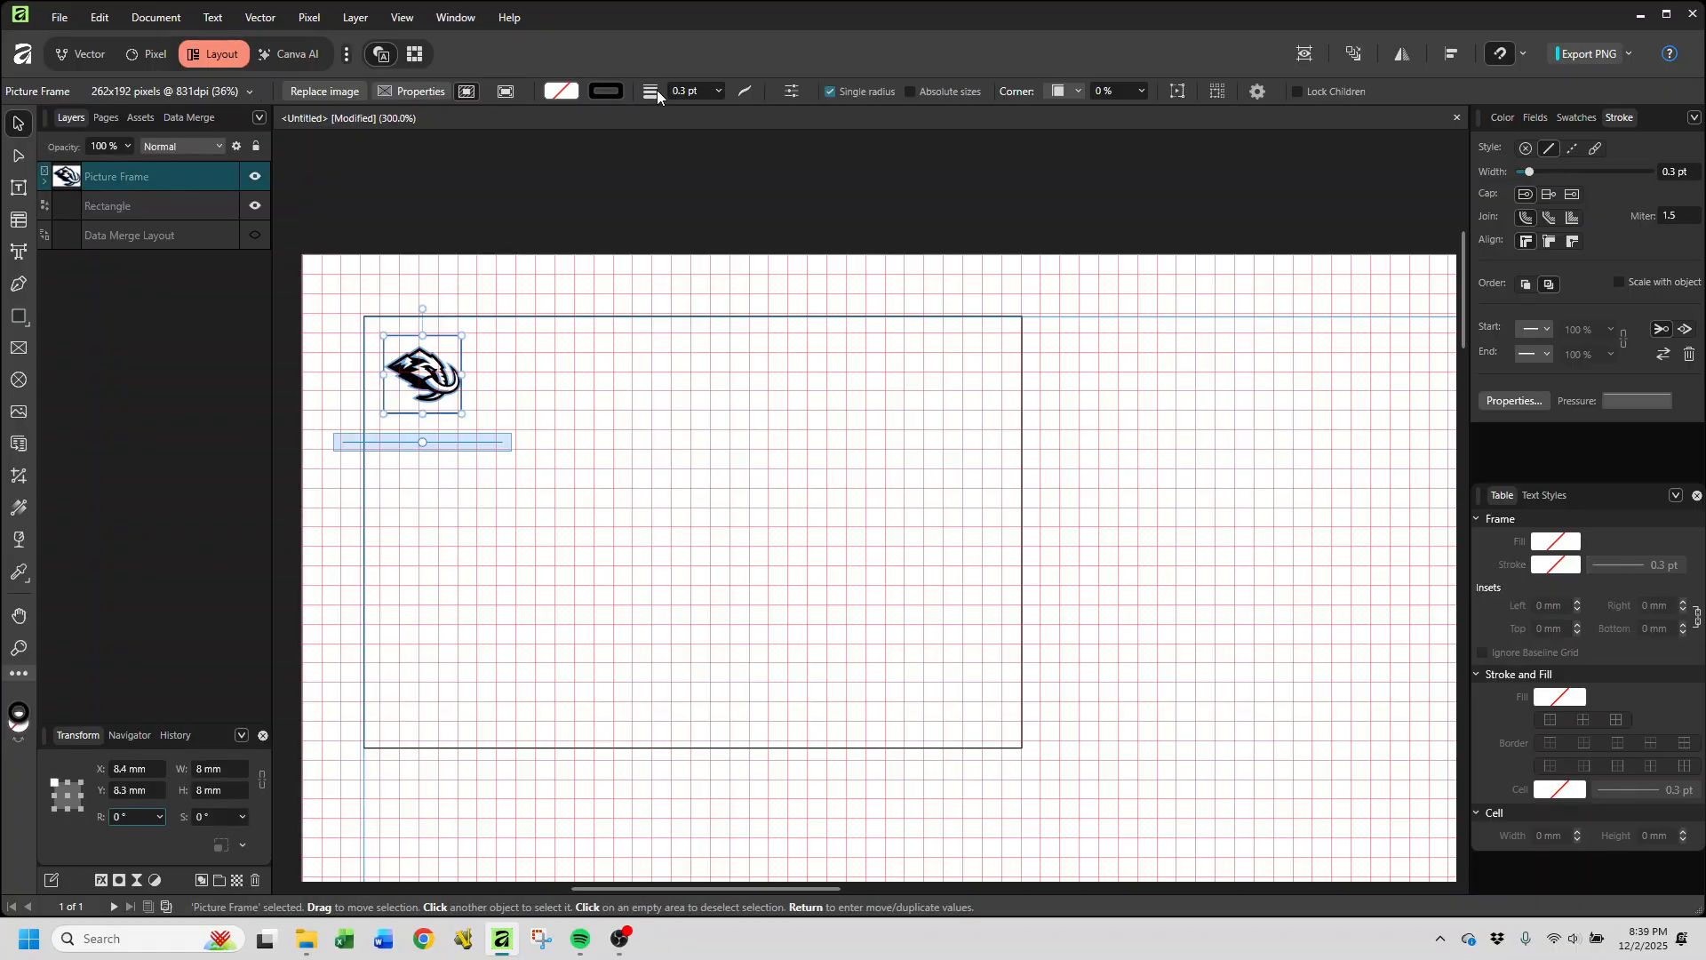
click(602, 91)
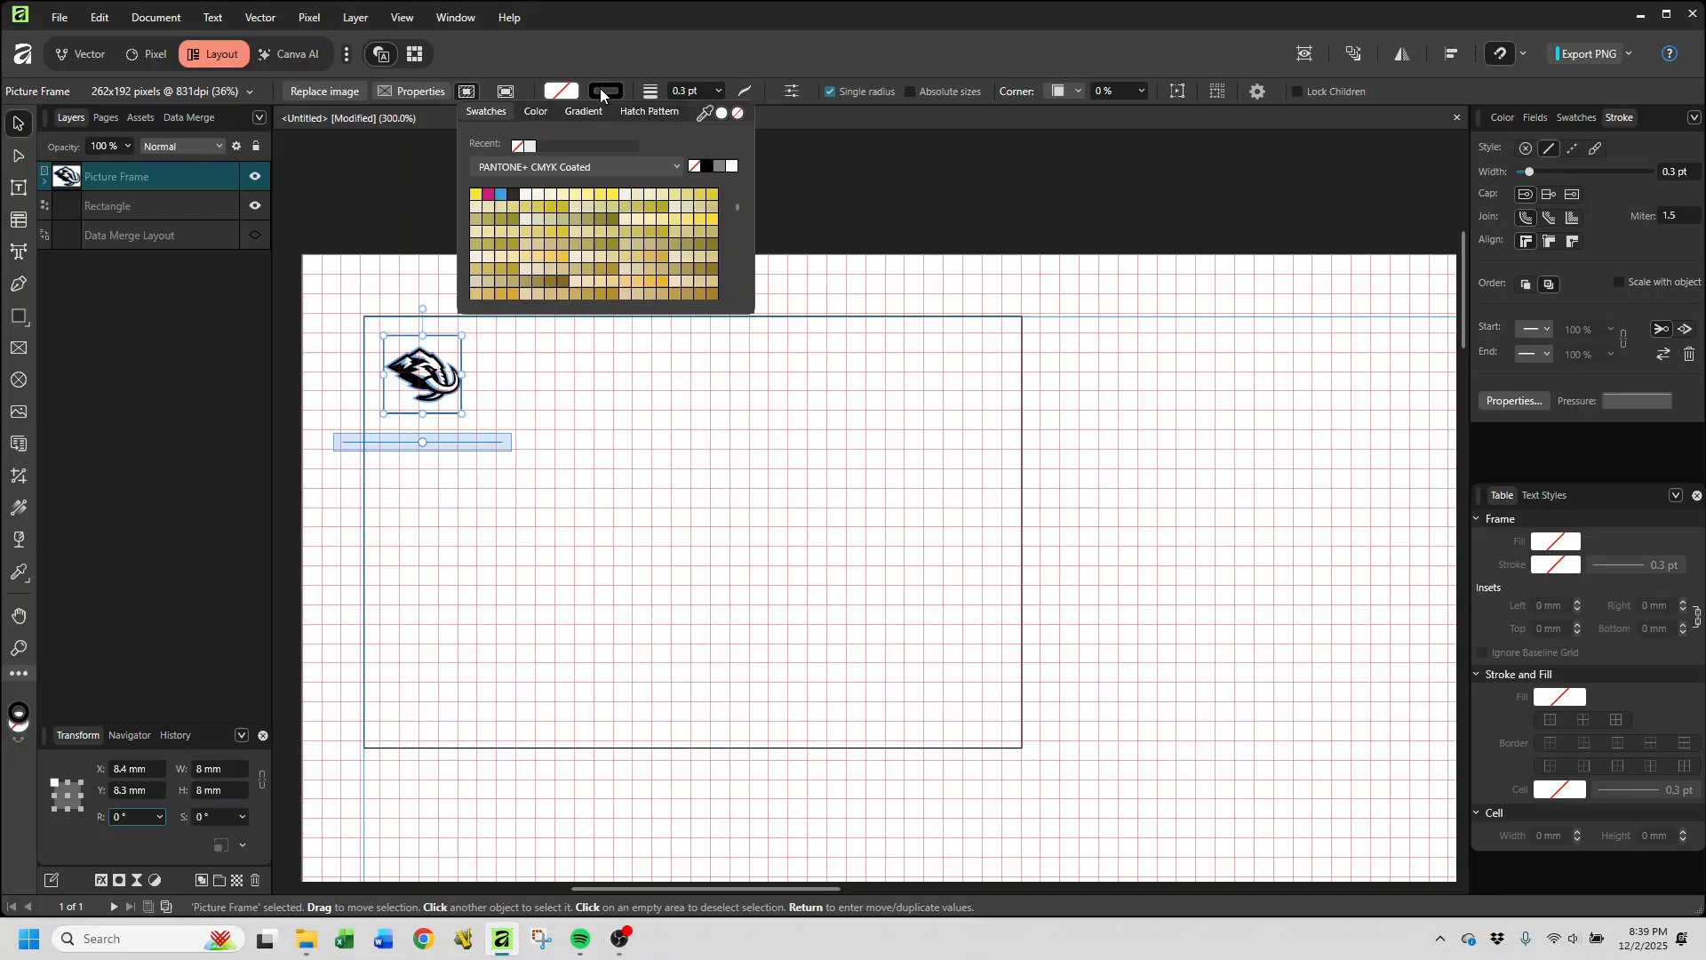
click(694, 168)
click(781, 157)
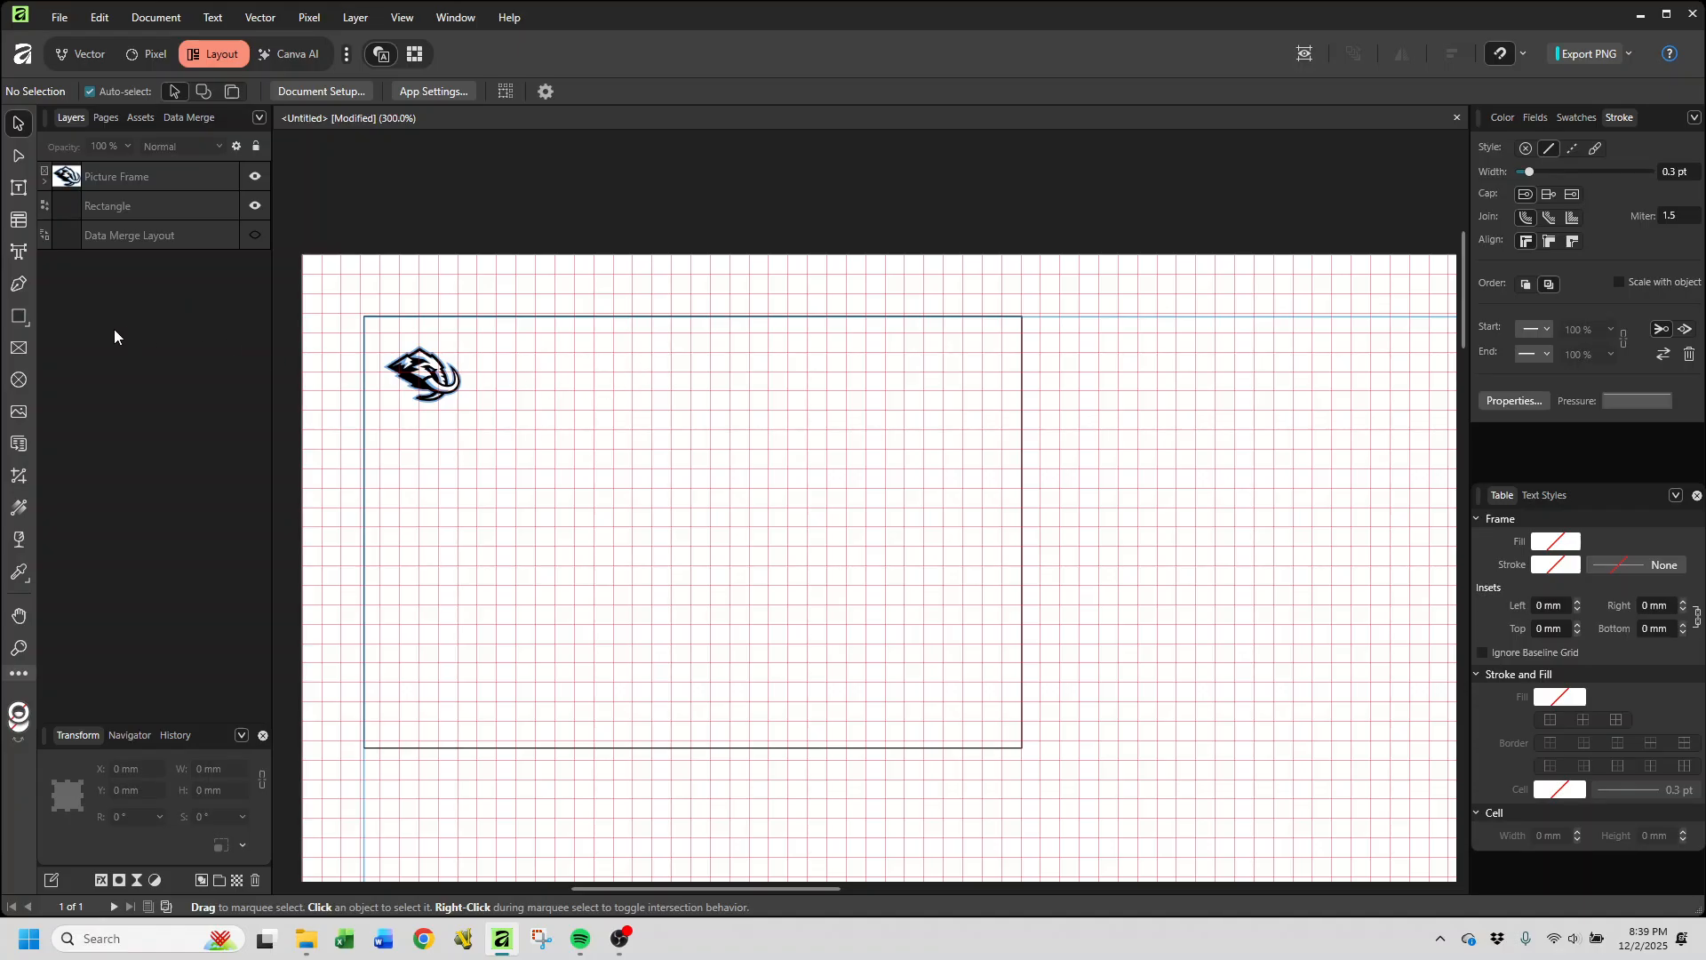
Step: Draw a rectangle about 52 mm wide to the right of the logo and set its height to 2 mm
click(28, 323)
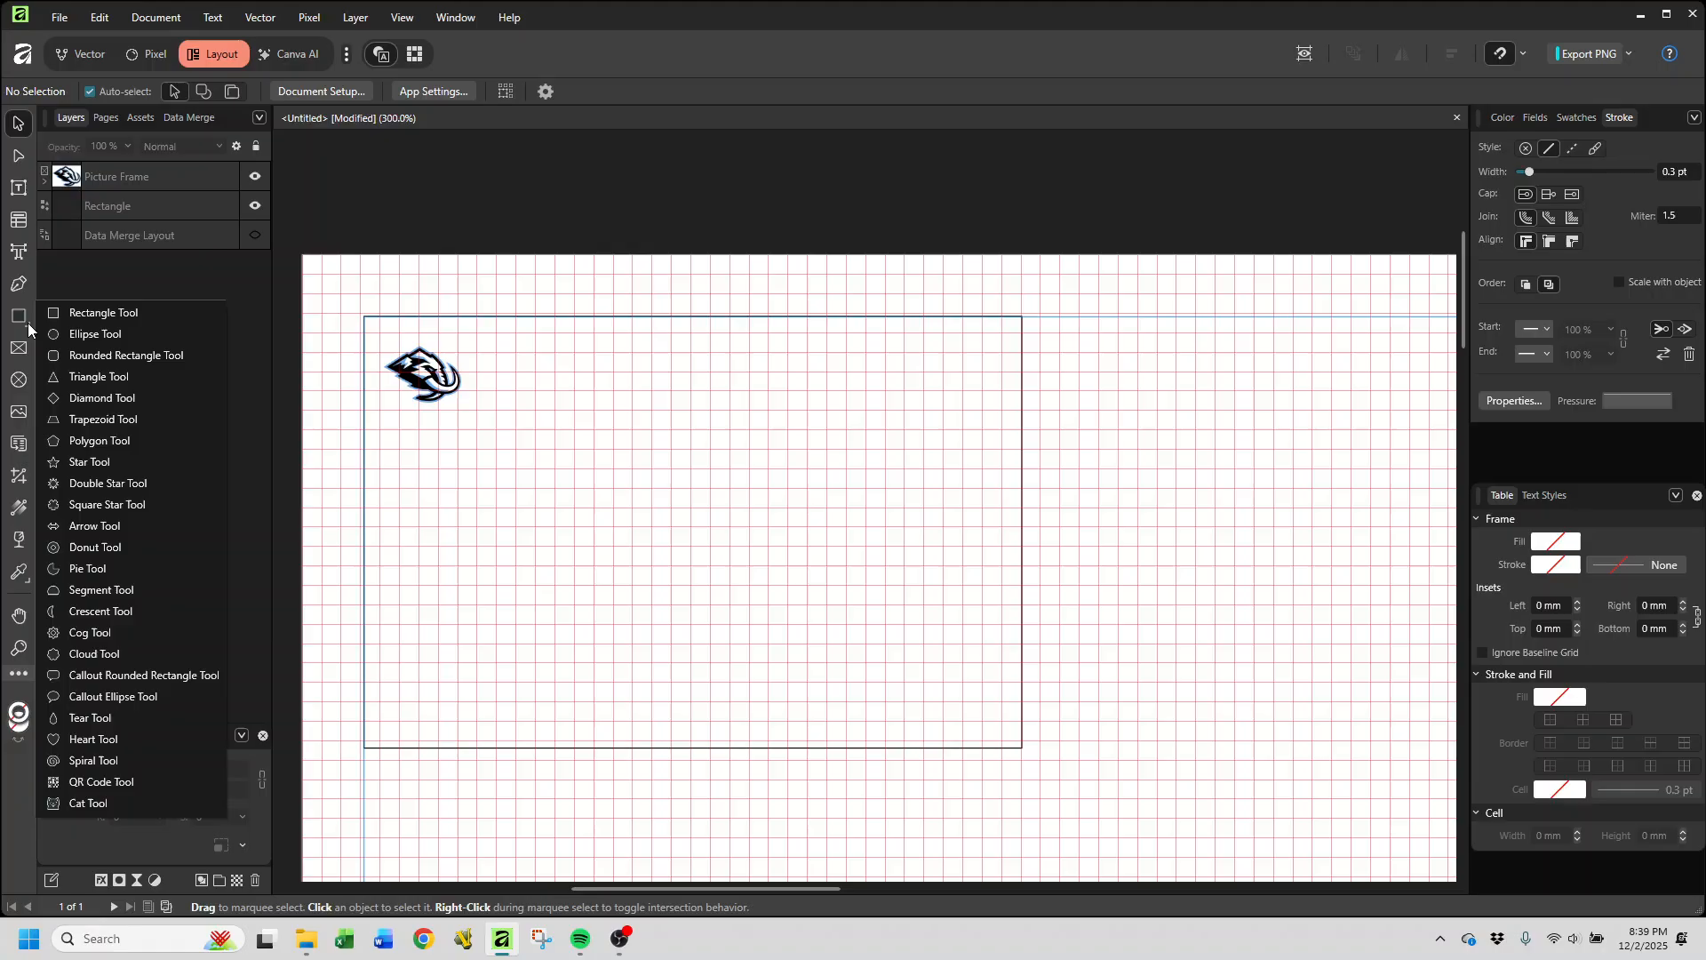
click(109, 312)
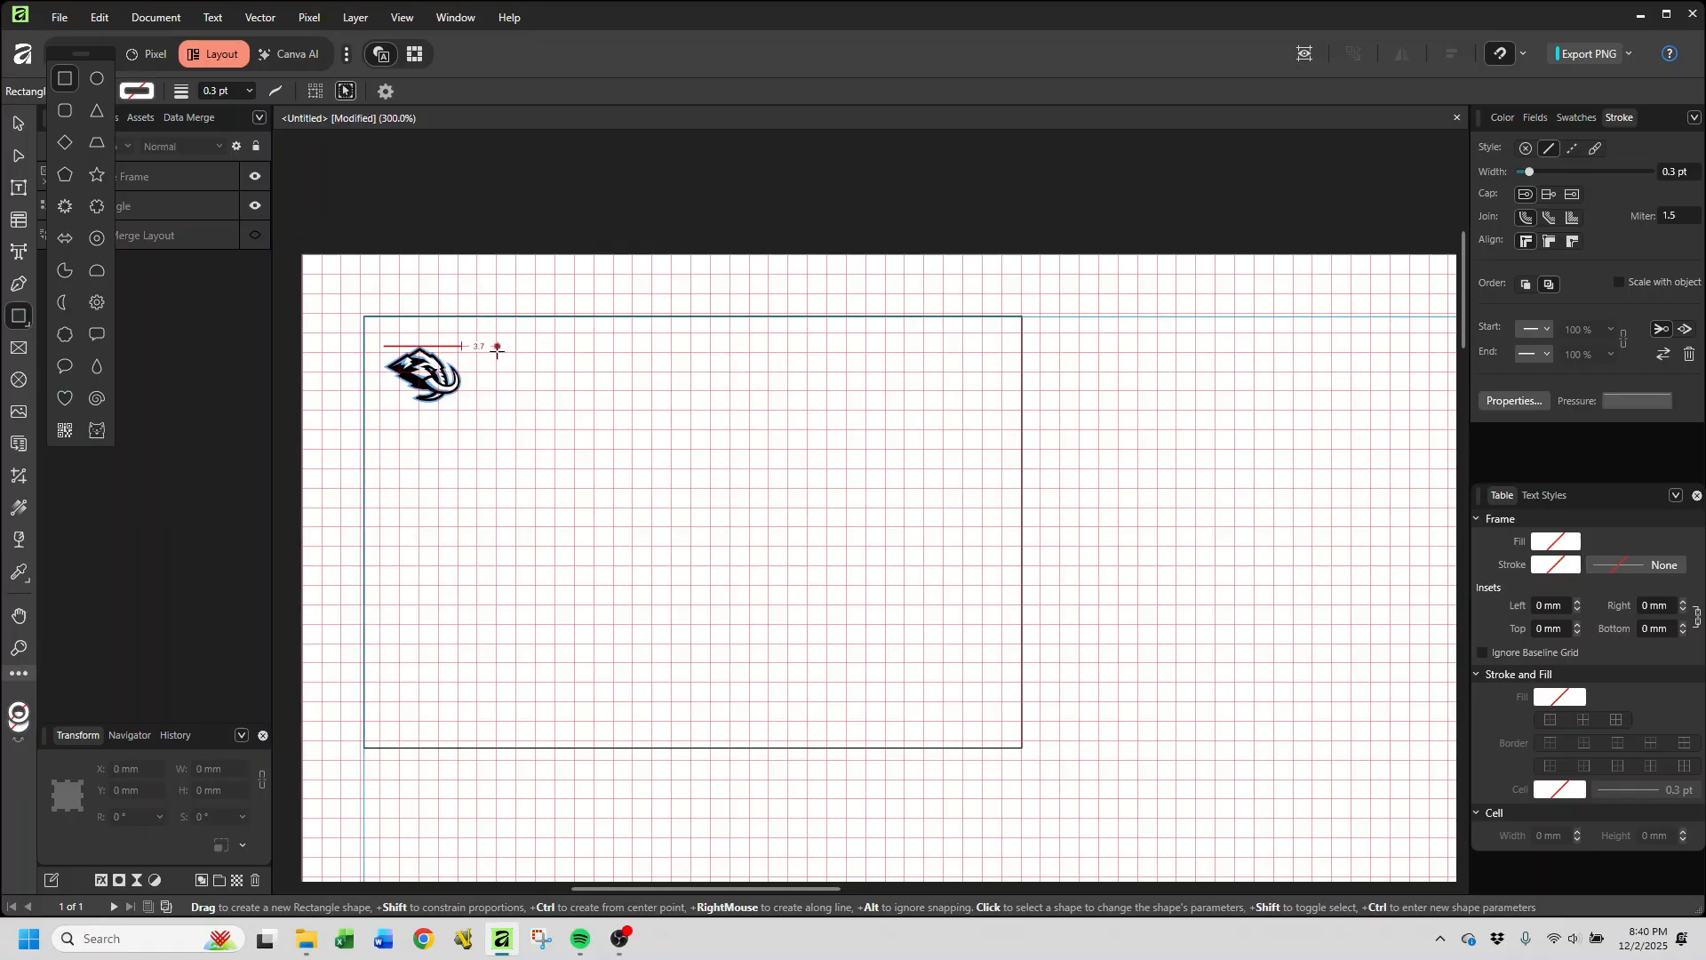
drag(495, 347, 1002, 375)
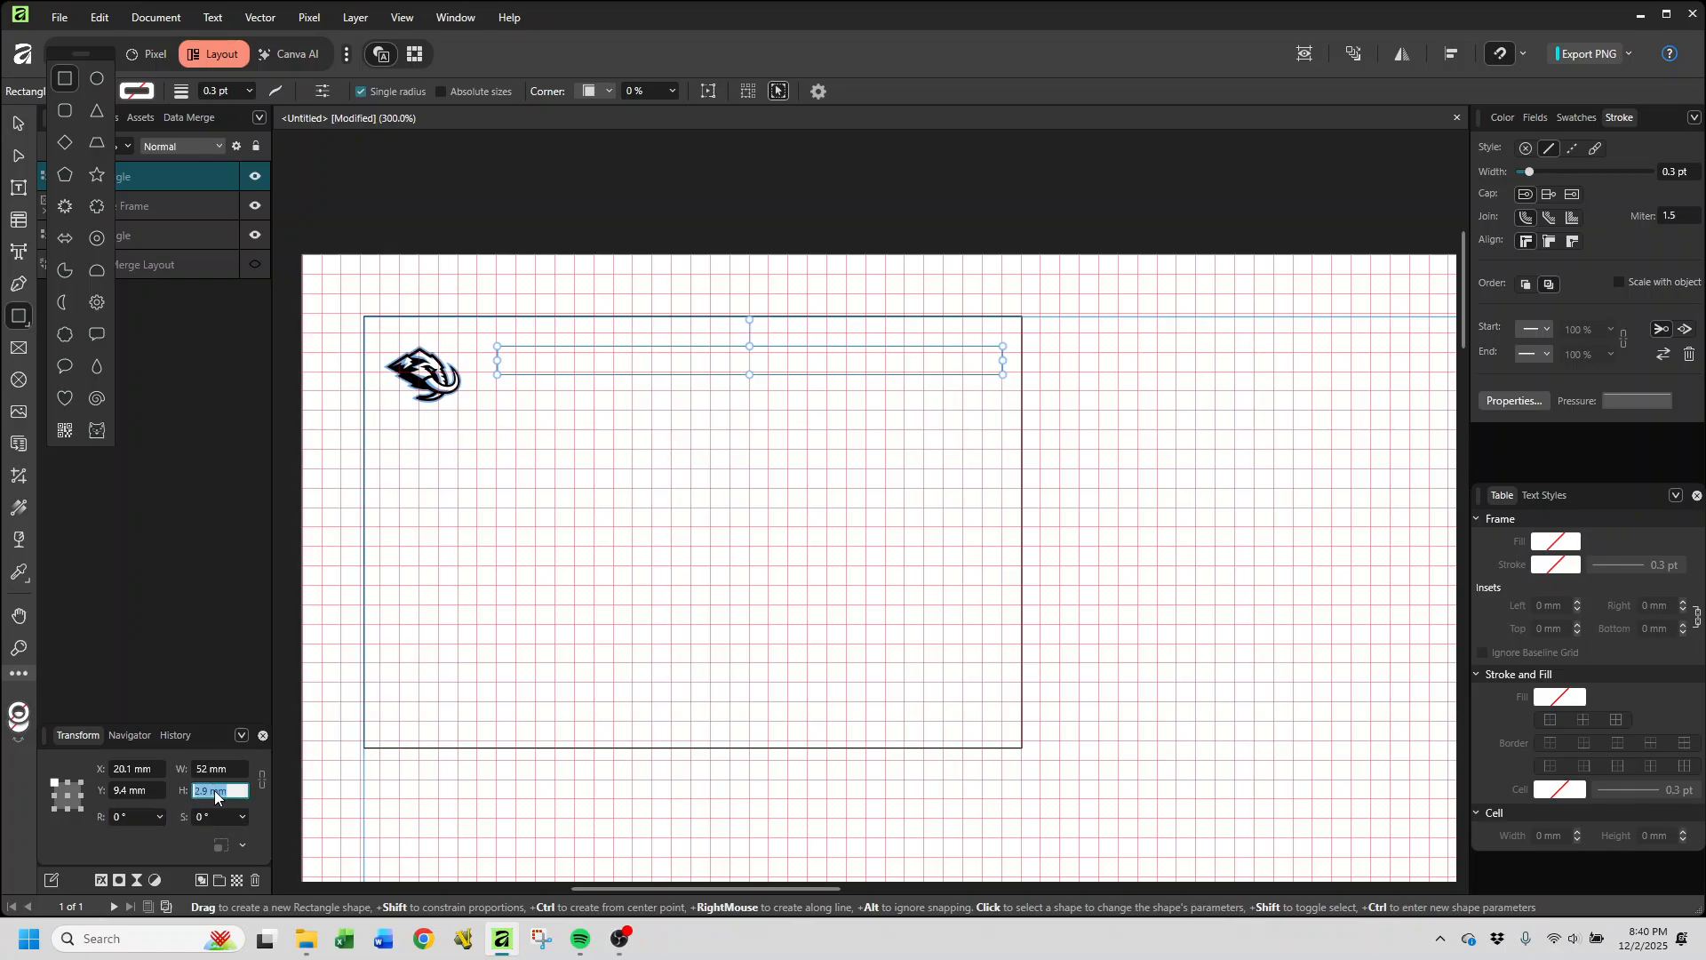
key(Return)
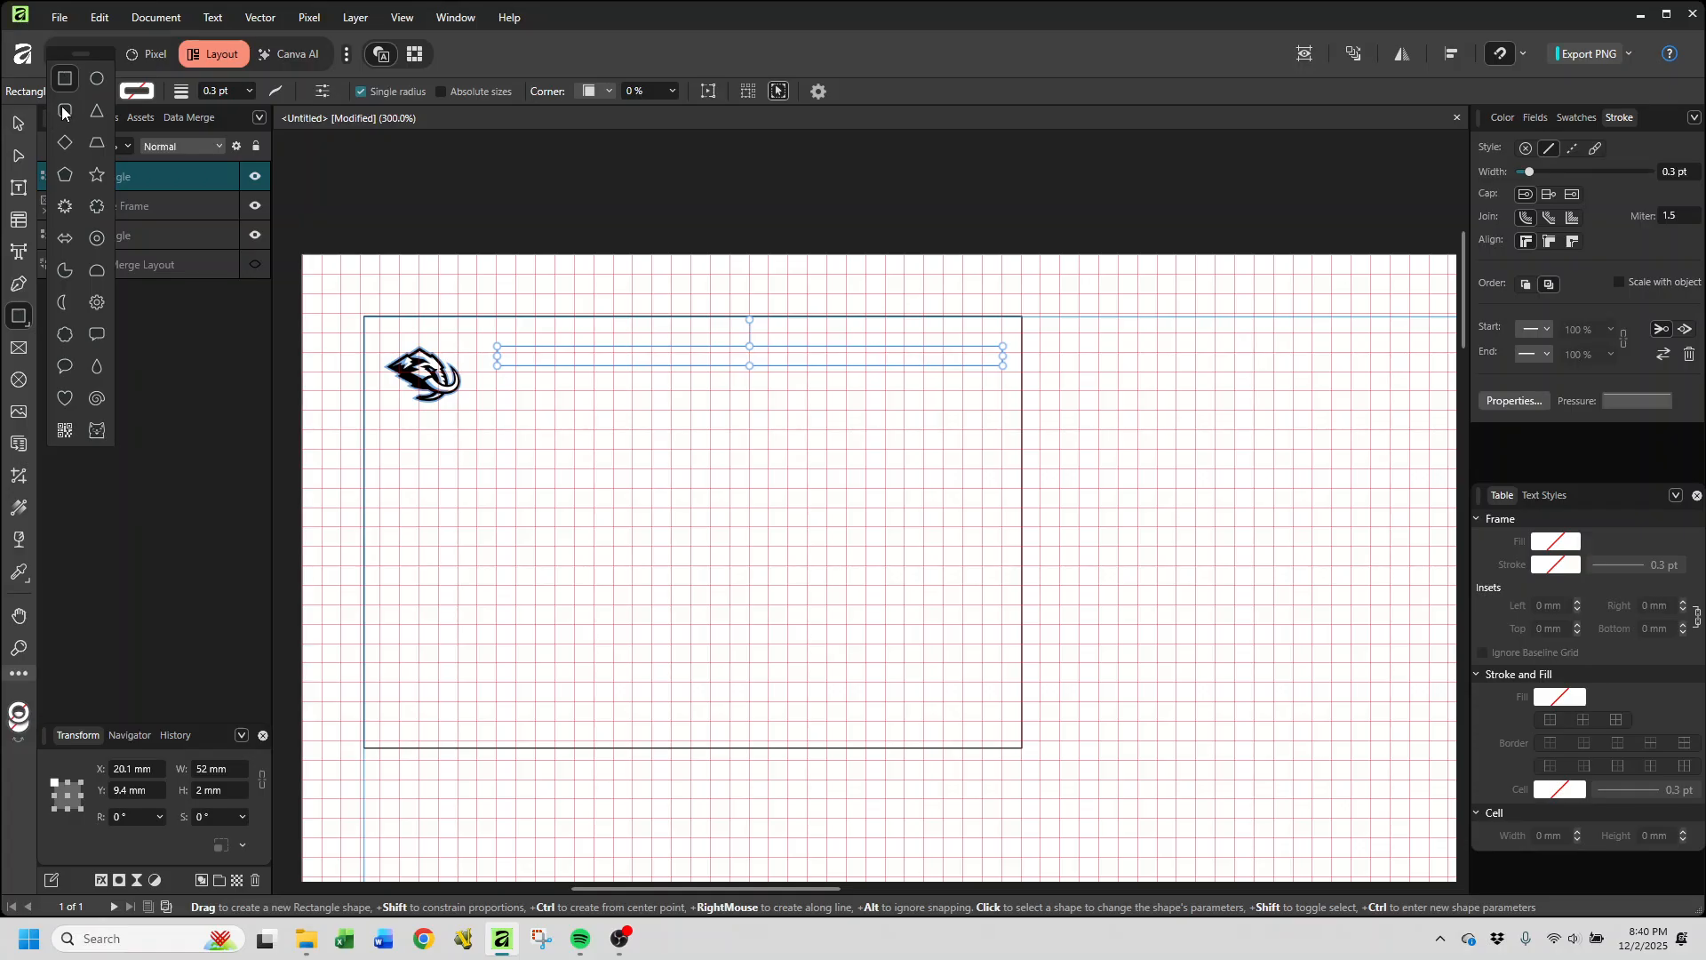
Step: Move and nudge the new rectangle to X 18.3 mm, Y 9.4 mm, one grid square to the right of the logo frame
click(13, 126)
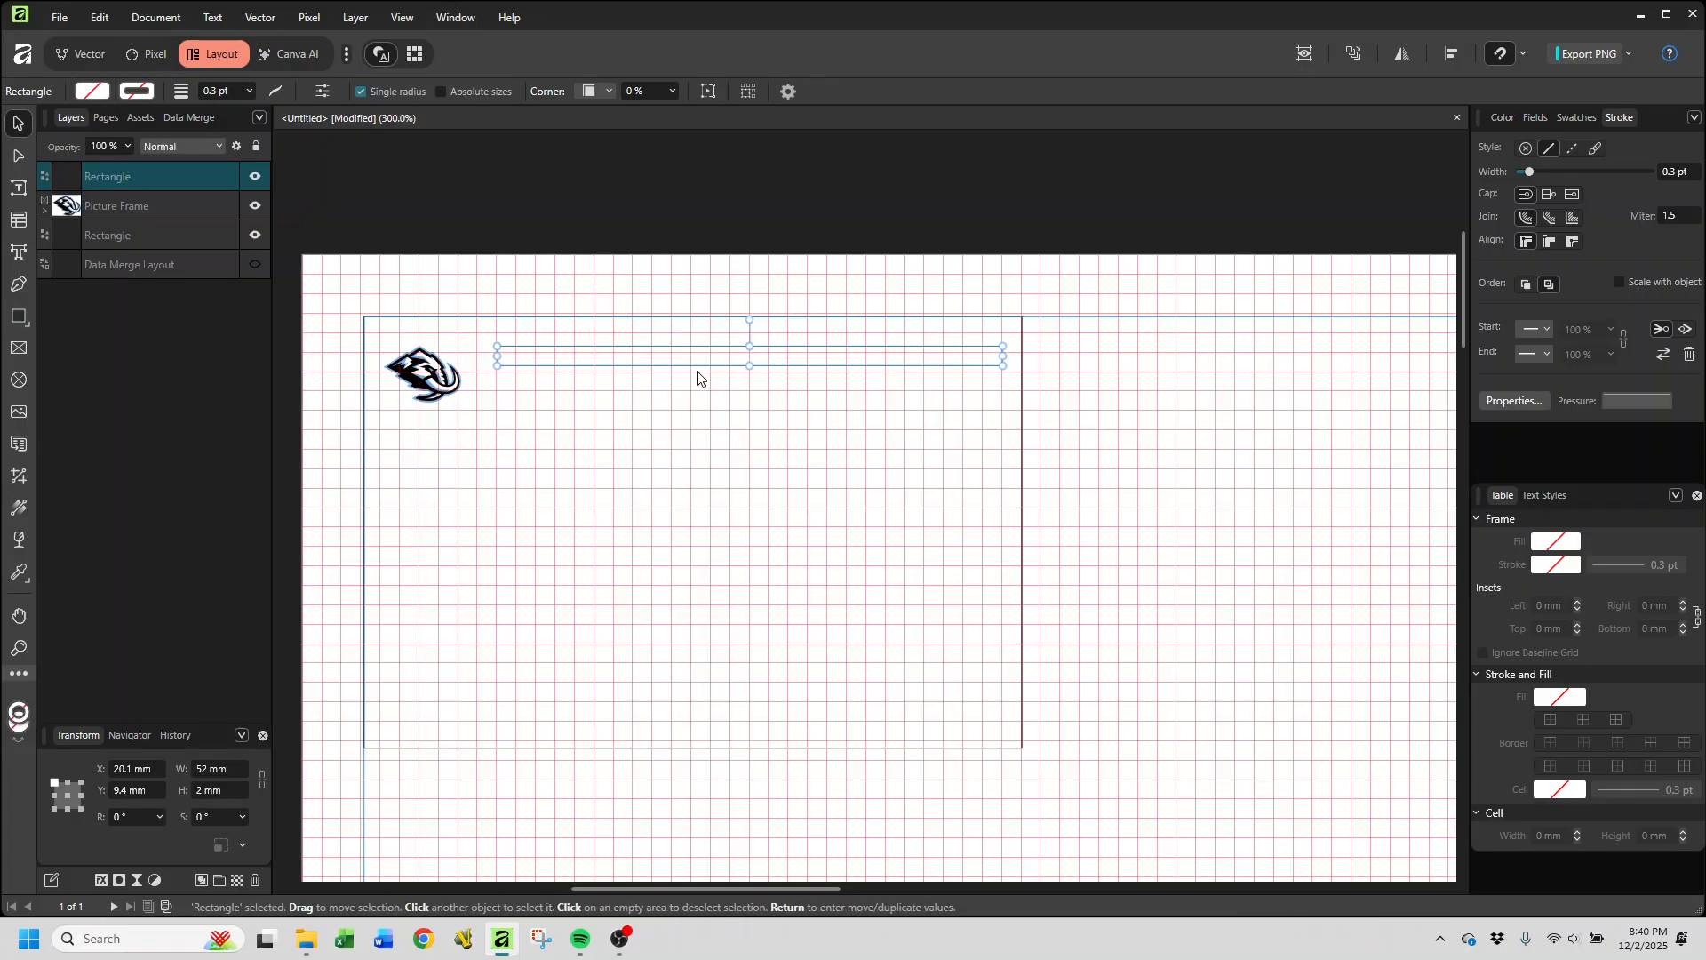
mouse_move(701, 373)
mouse_down()
mouse_move(600, 367)
mouse_move(685, 370)
mouse_move(670, 373)
mouse_up()
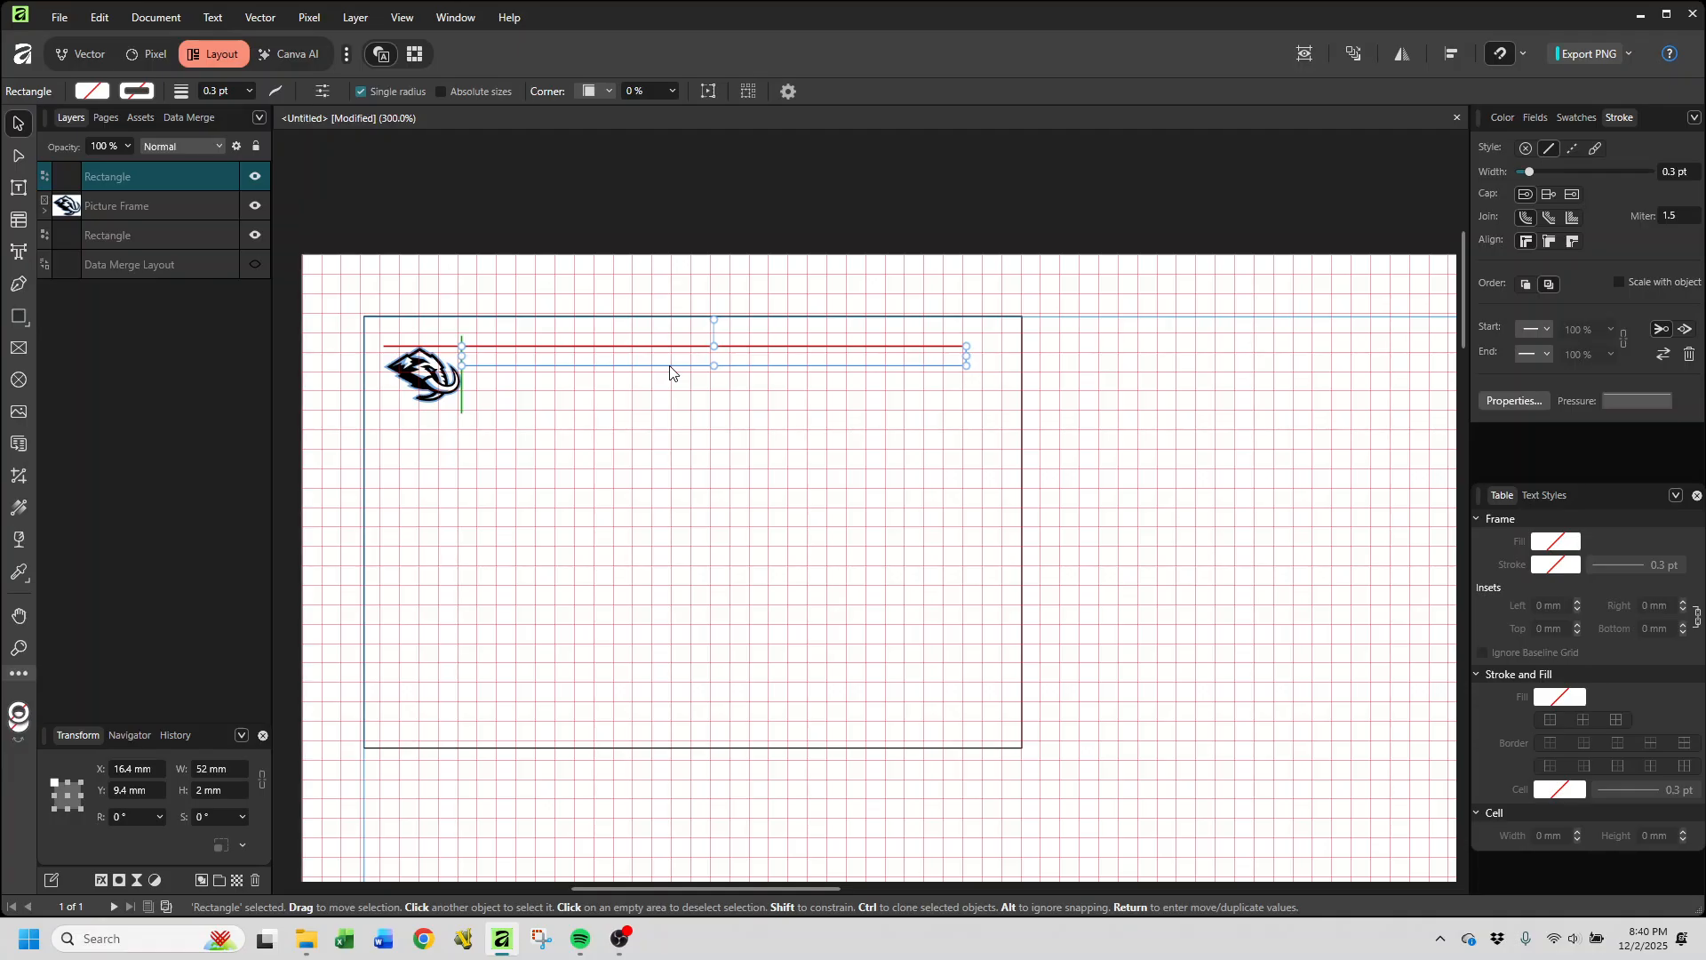
drag(670, 373, 681, 366)
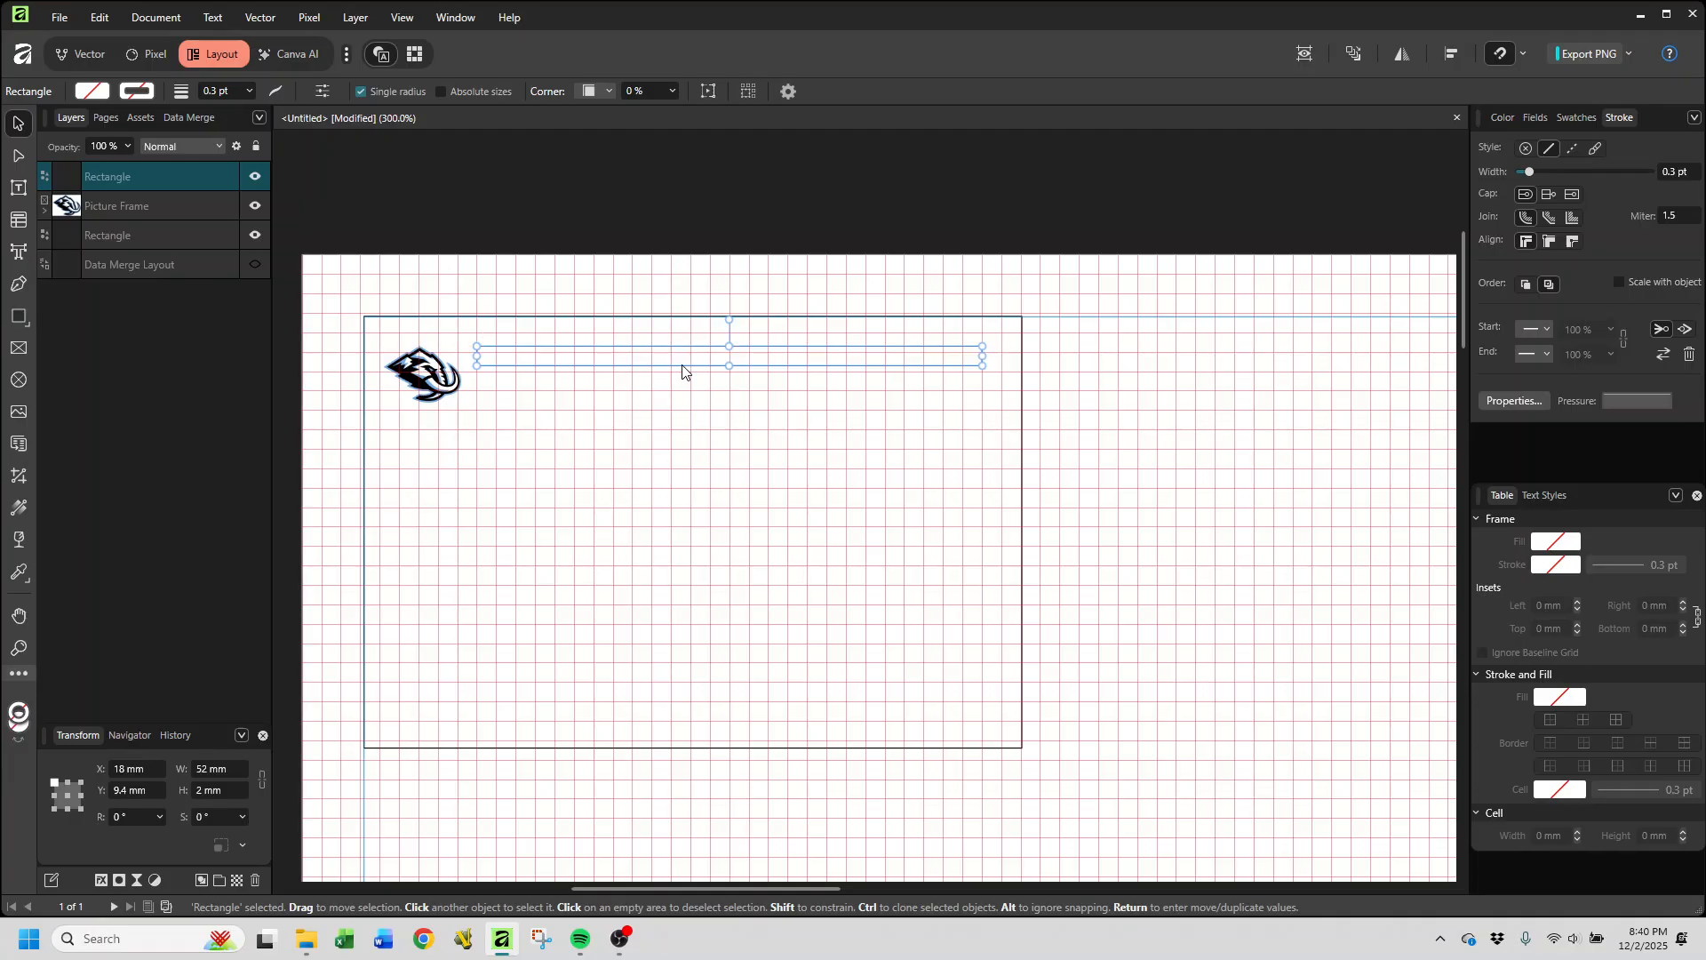
key(Right)
key(Right)
key(Right)
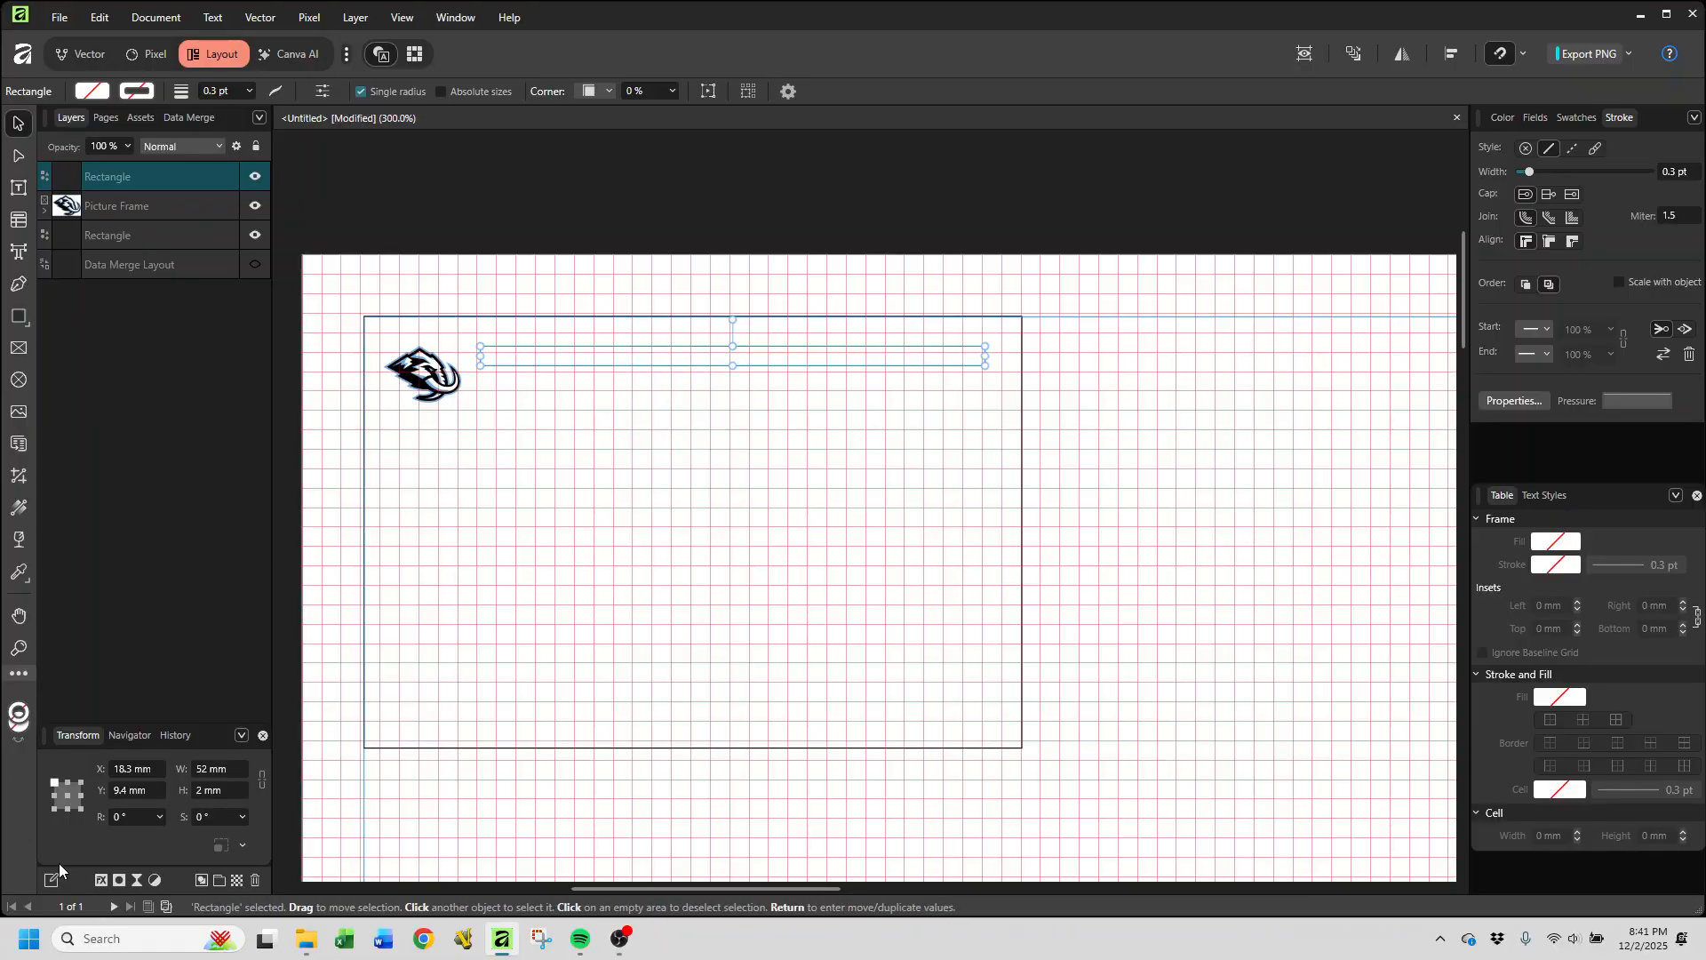
Step: Set the height of the rectangle beside the logo to 4 mm
click(202, 792)
text(4)
key(Return)
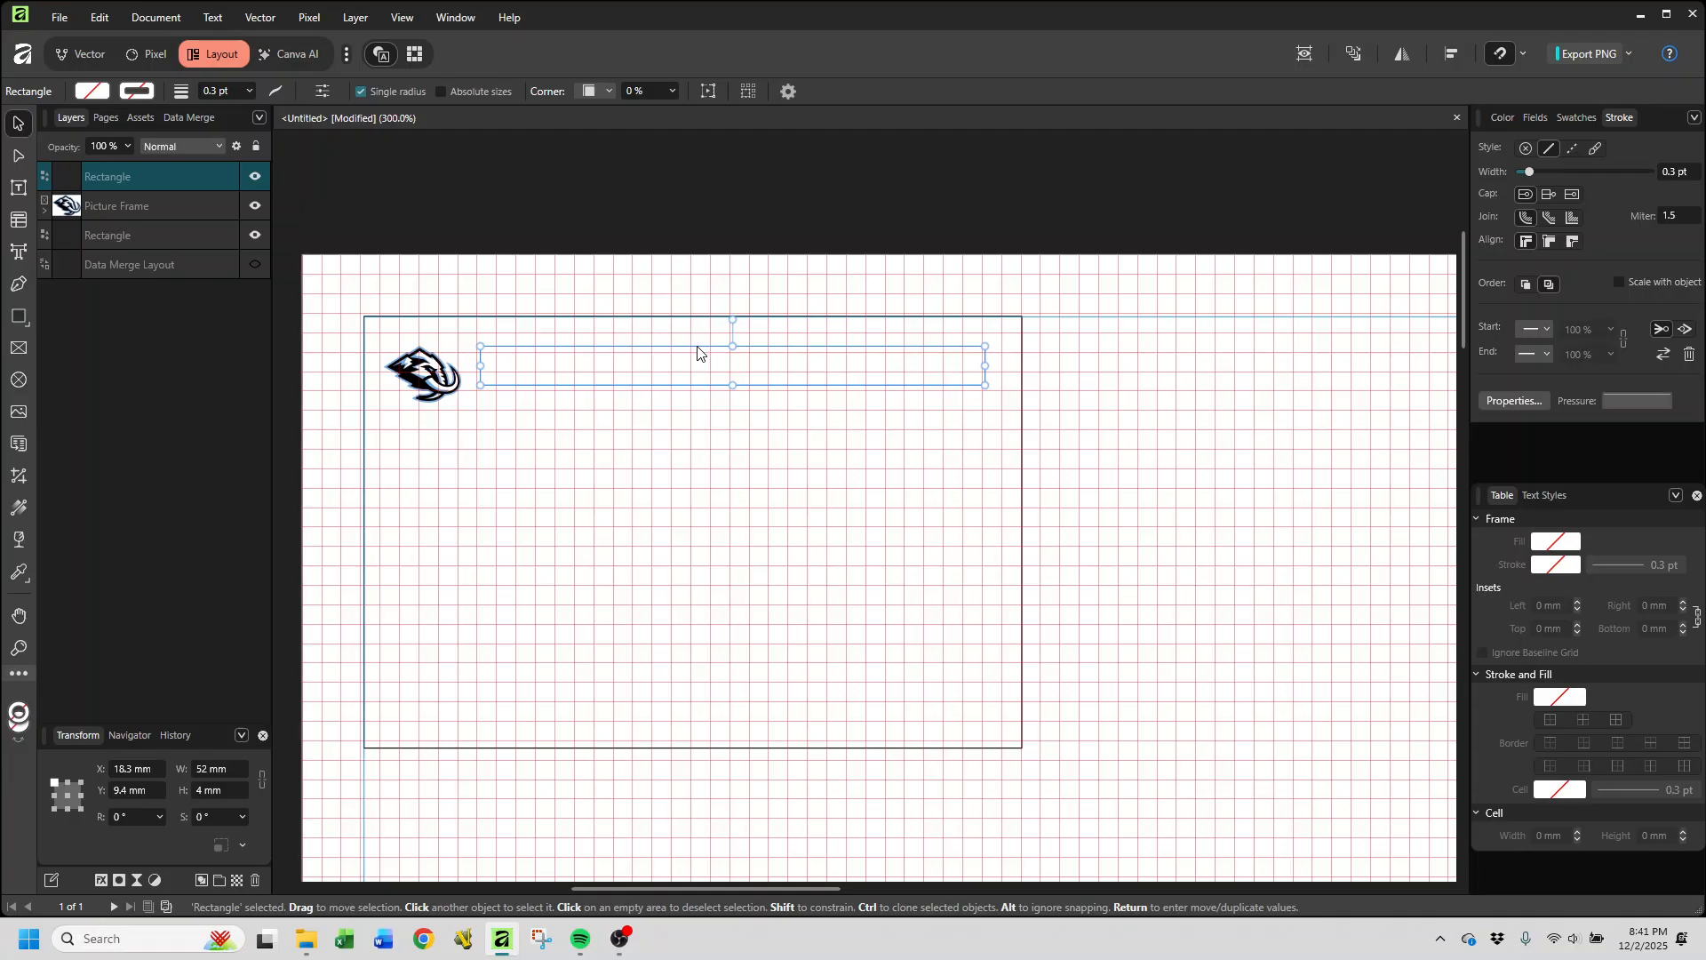
Step: Move the header rectangle up to Y 8.3 mm, level with the logo frame, and shear it by 25°
drag(698, 353, 698, 347)
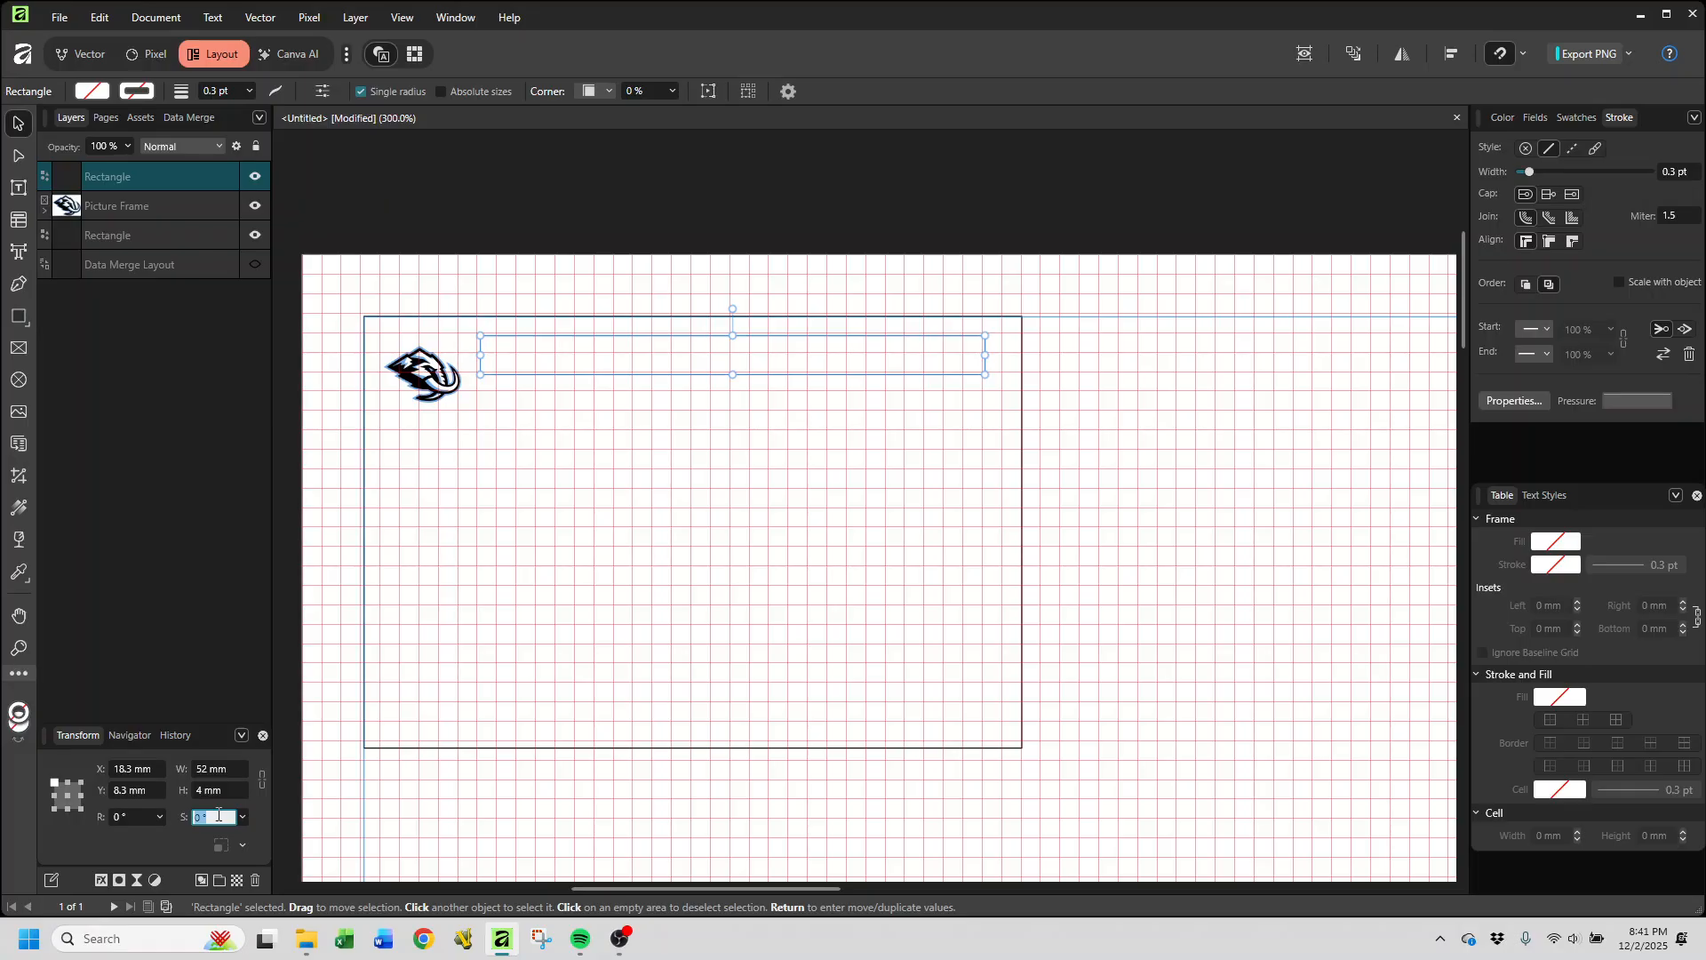
text(15)
key(Return)
text(25)
key(Return)
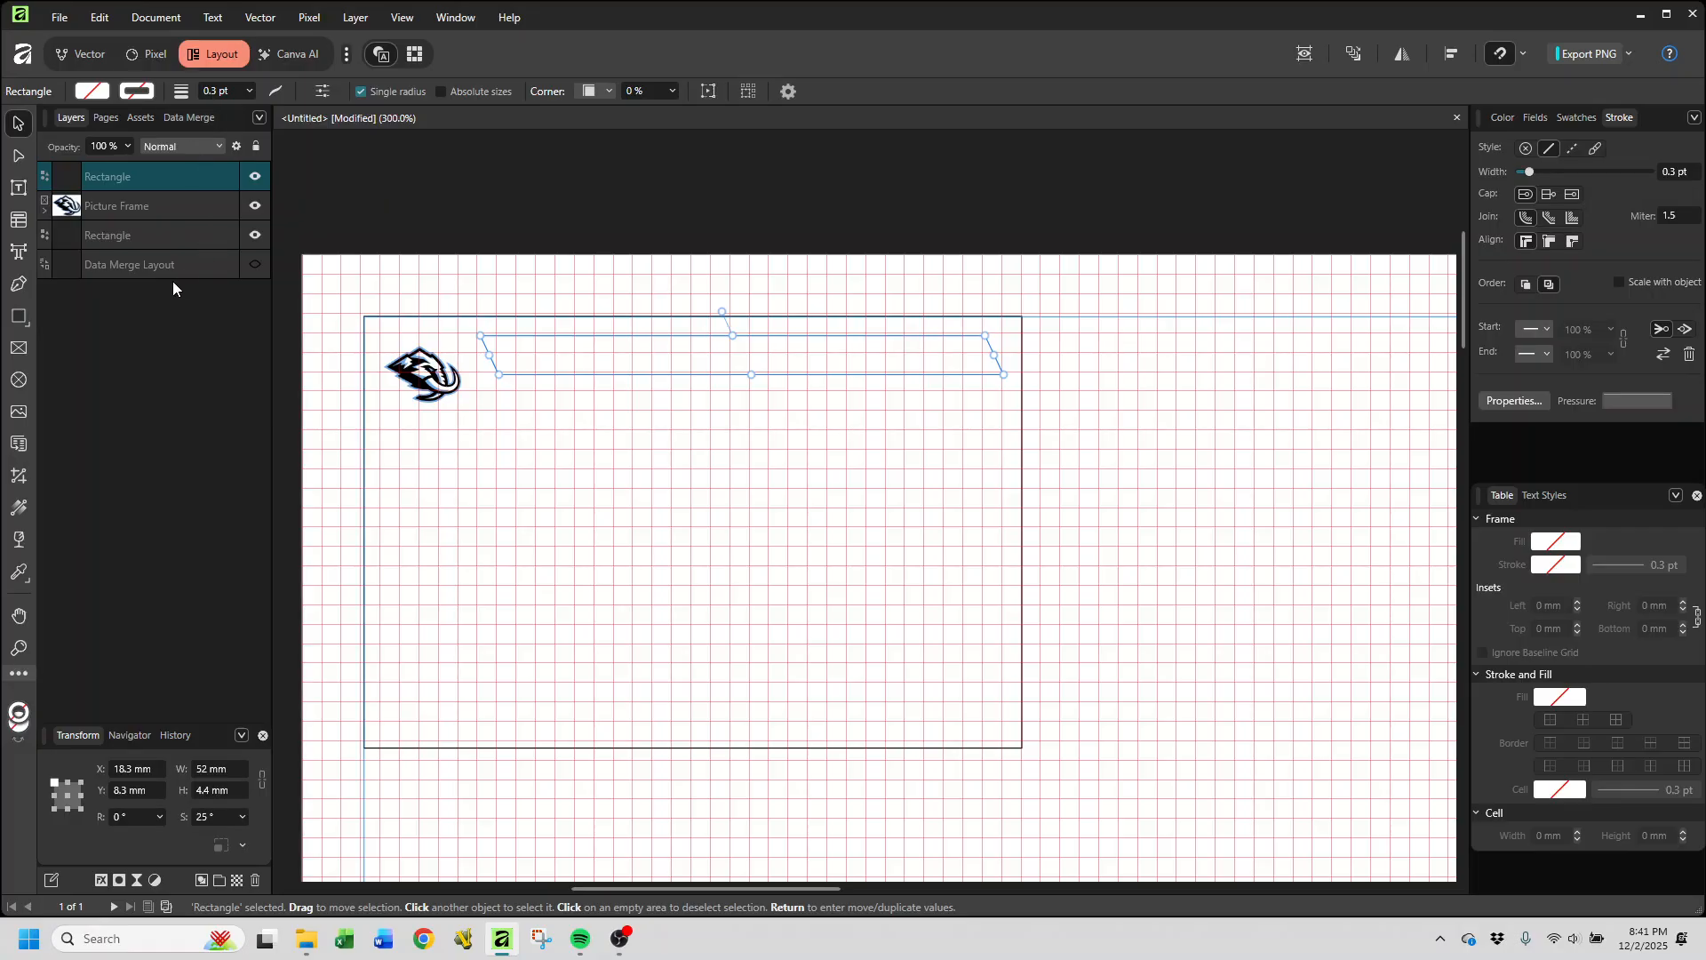
Step: Fill the slanted header rectangle with a medium blue from the Colors swatch palette
click(92, 91)
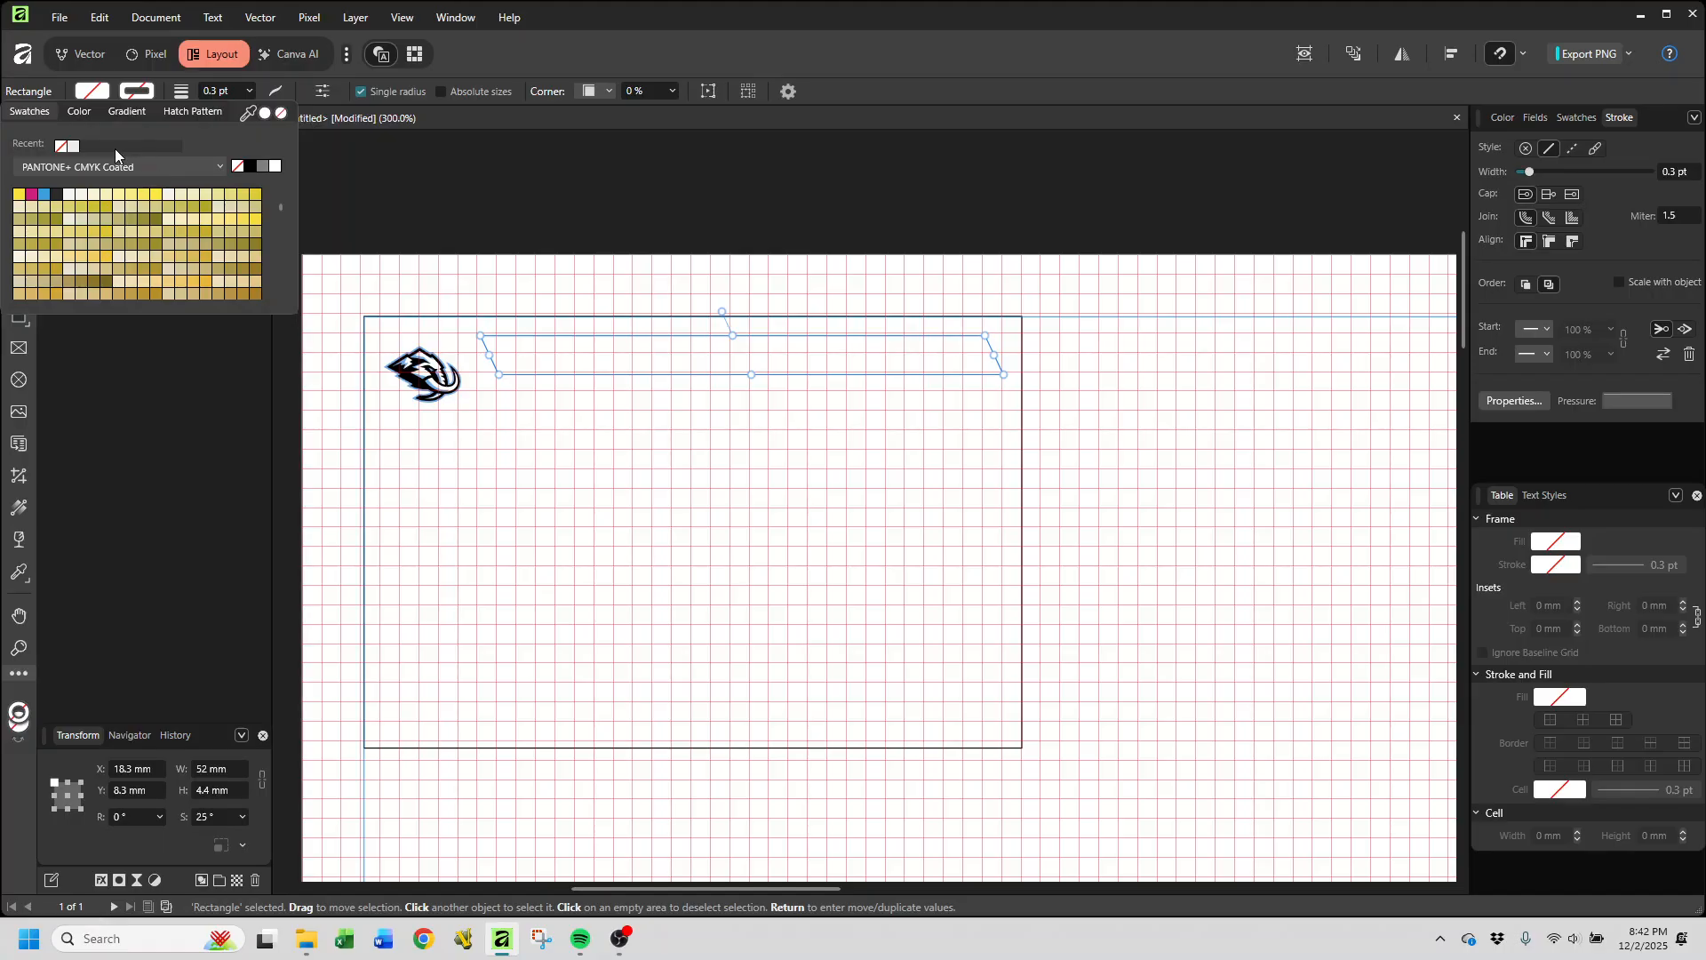
click(221, 167)
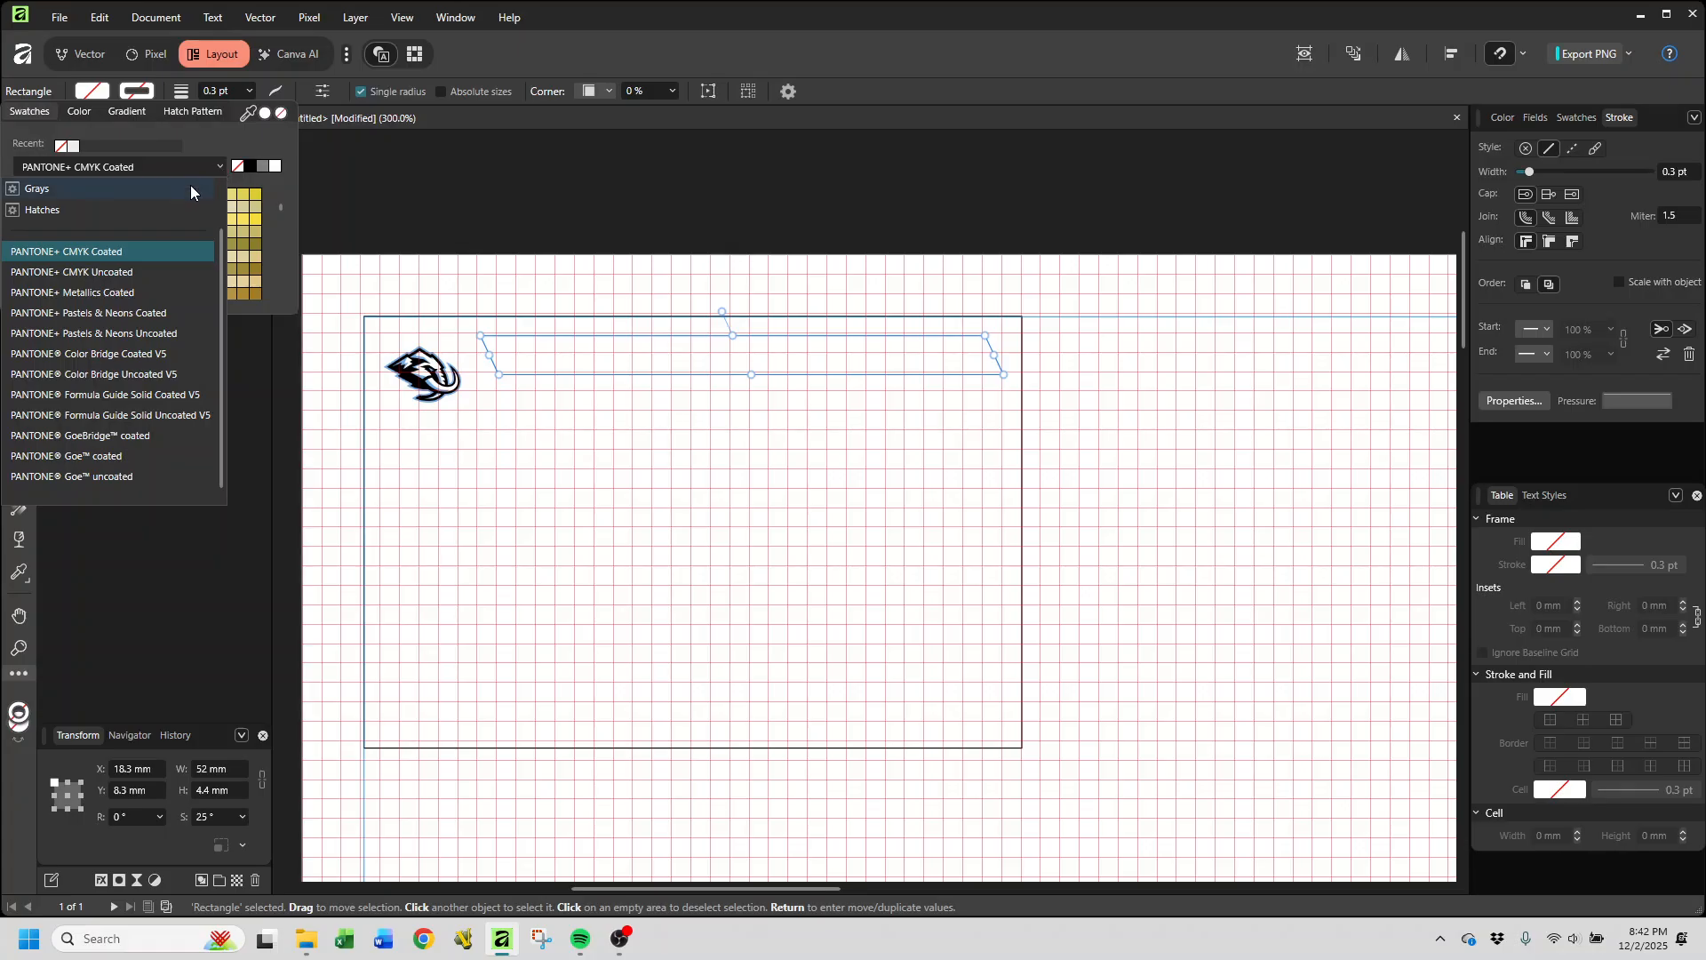
scroll(190, 191, up, 2)
click(149, 189)
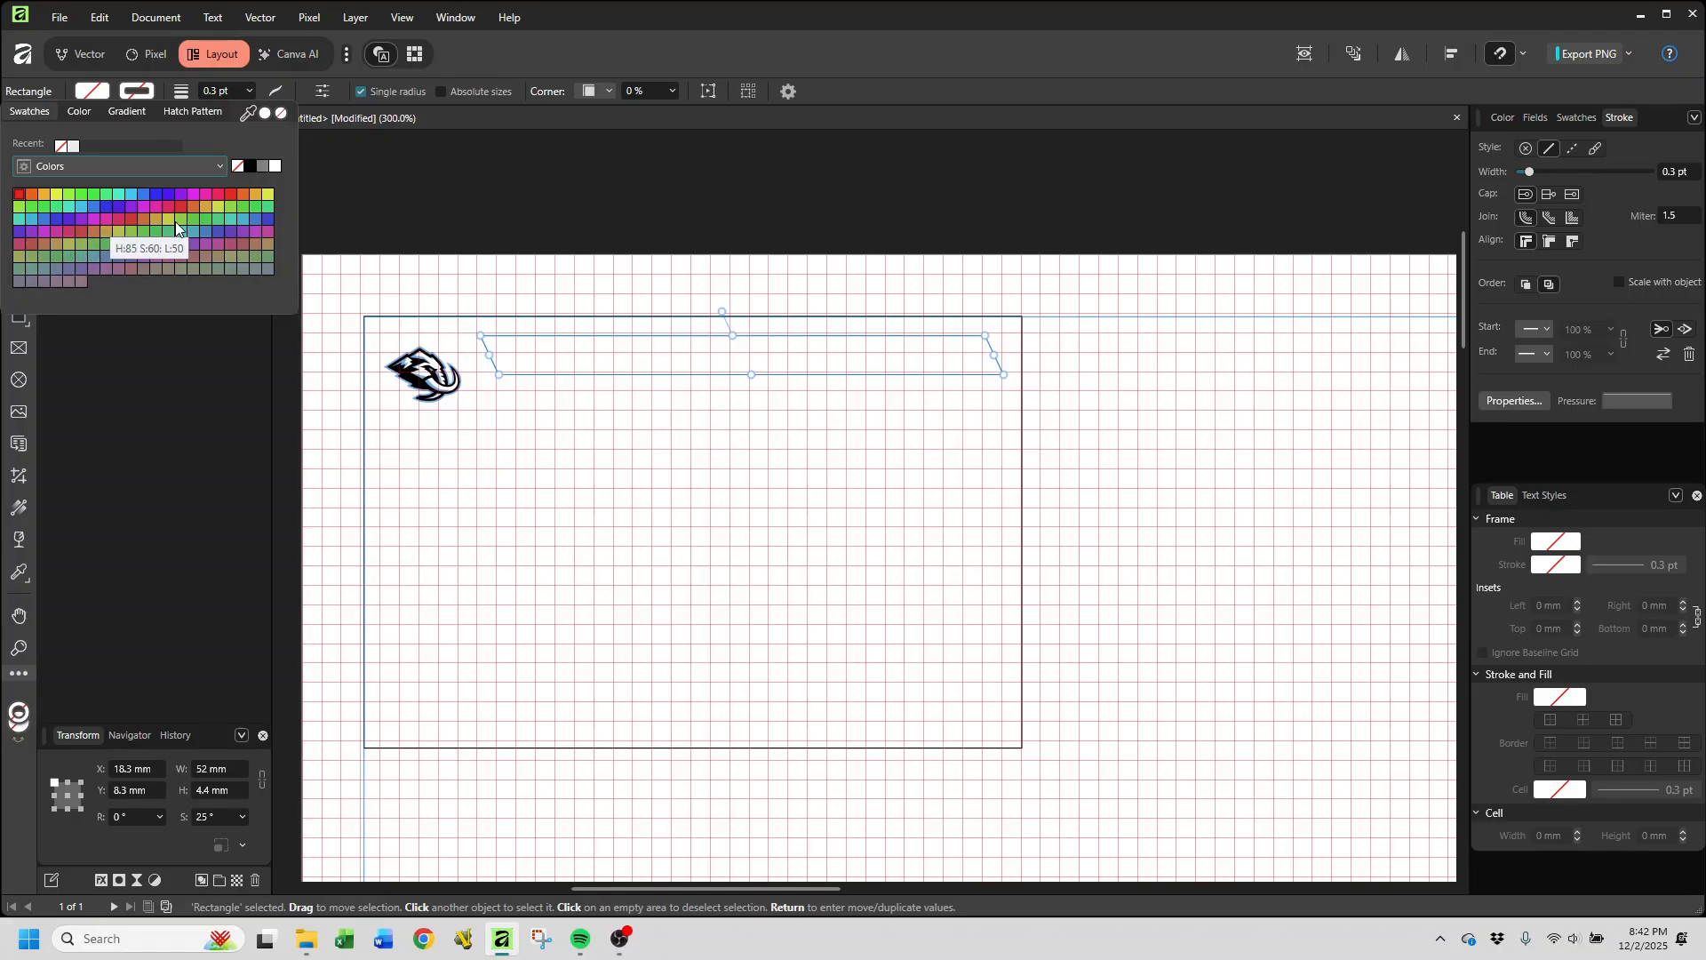
click(255, 225)
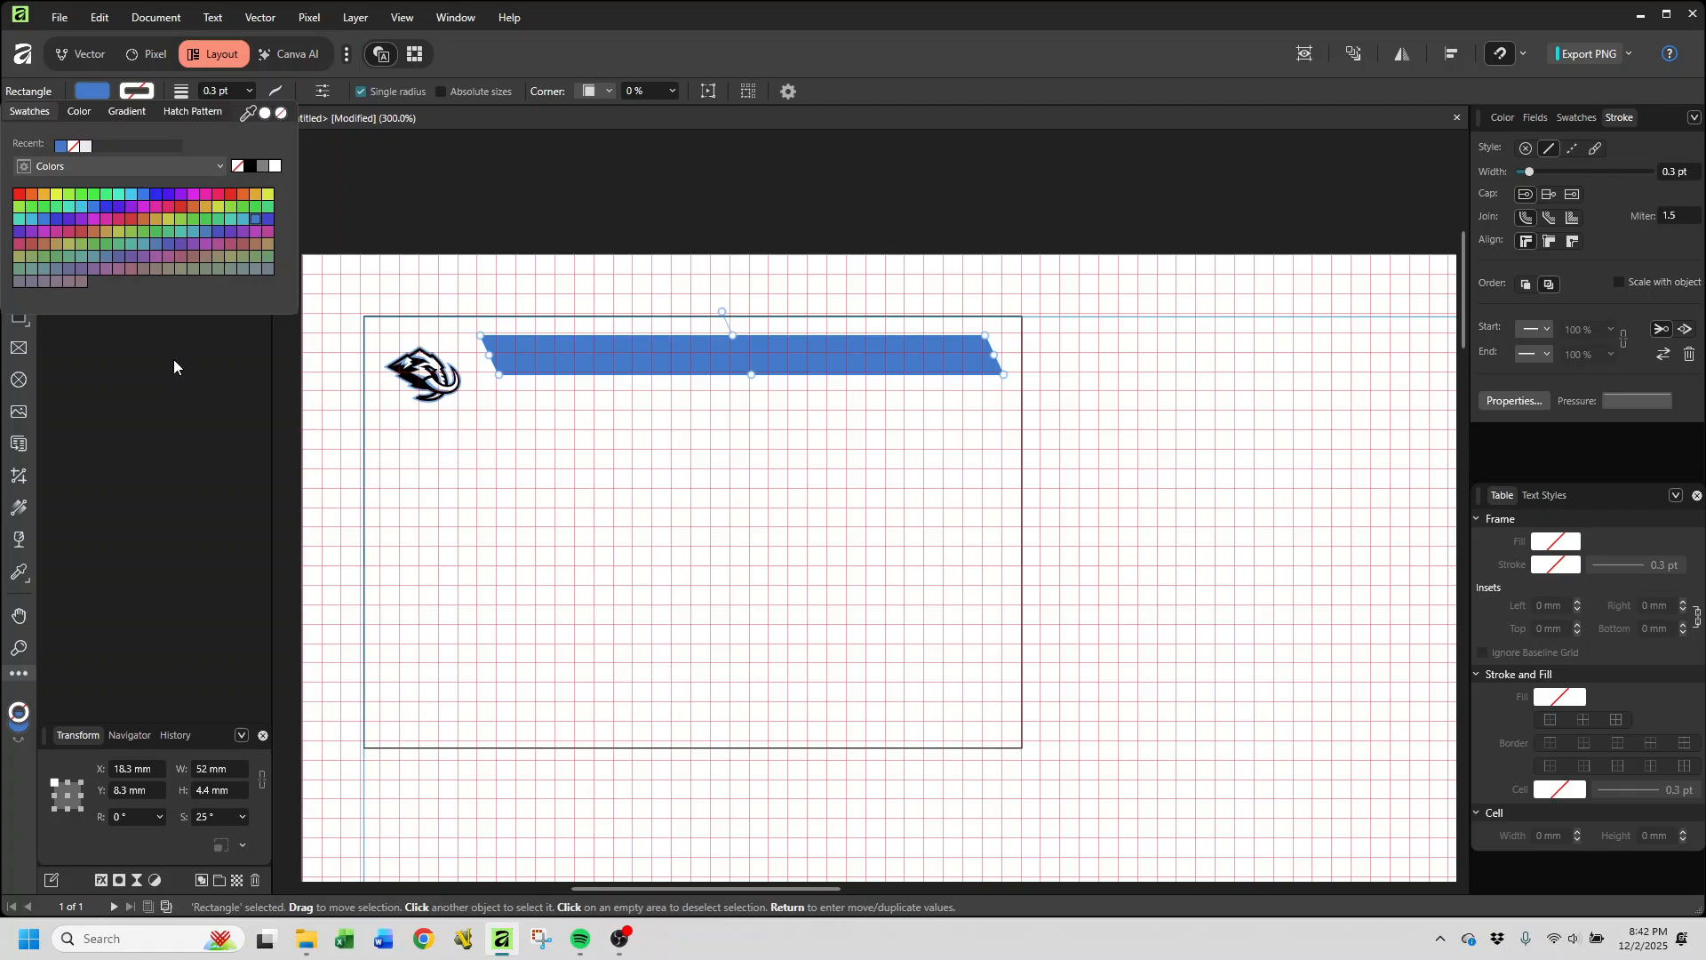
click(556, 380)
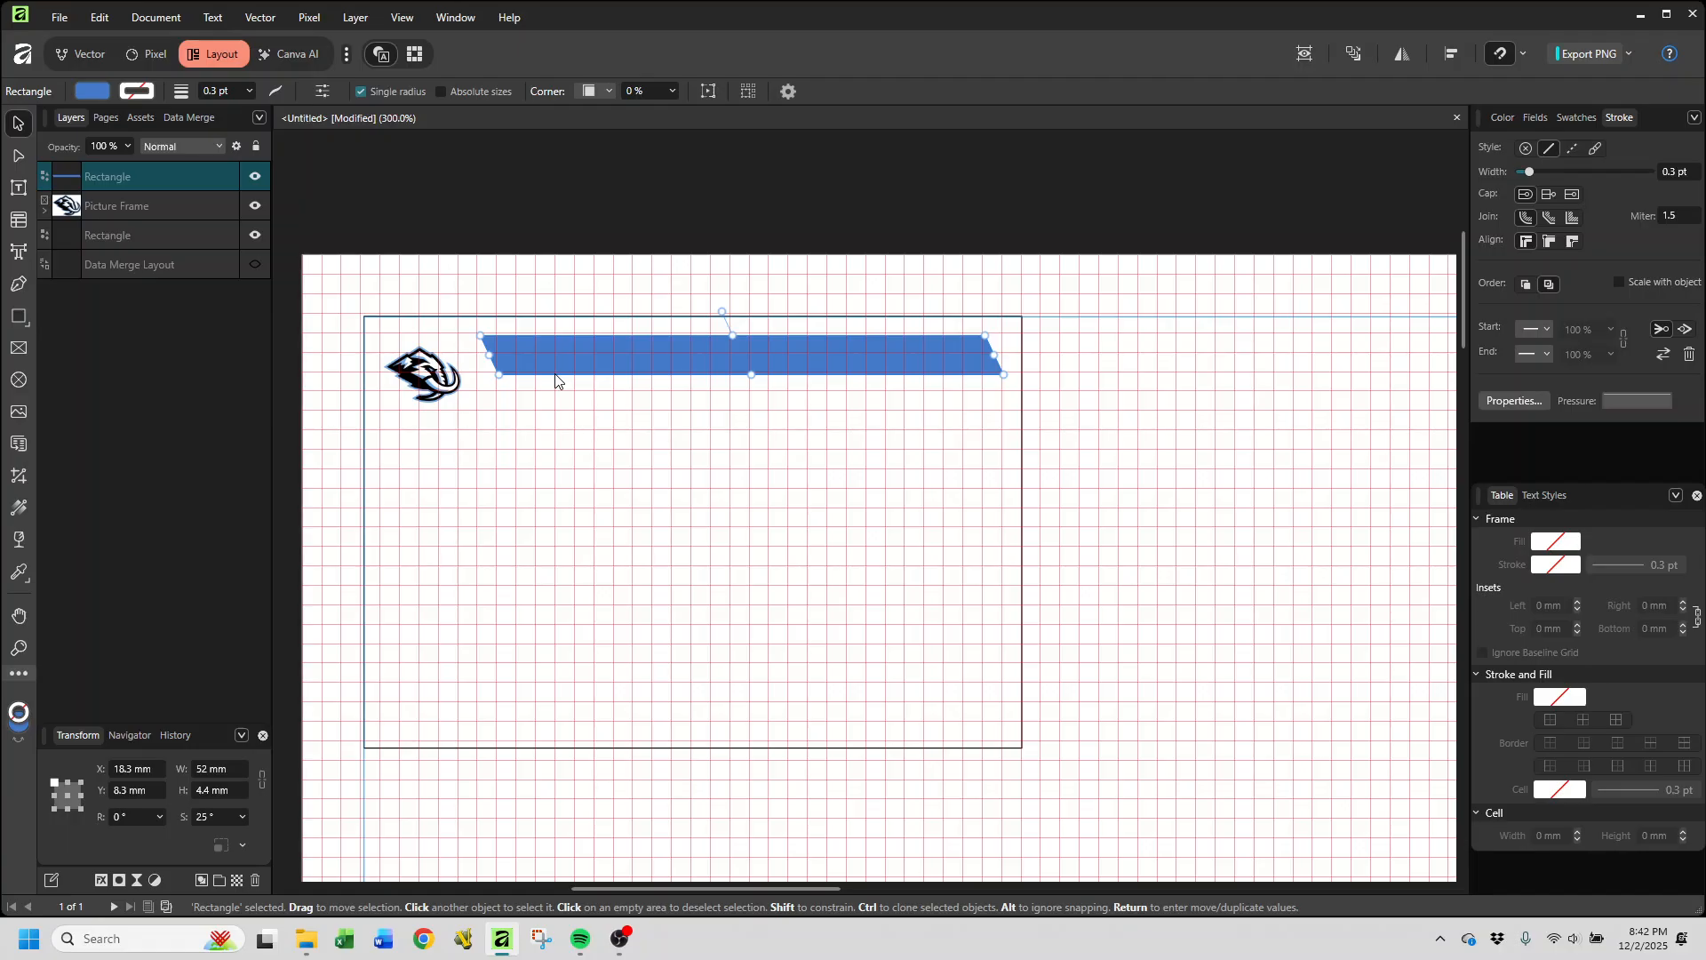
Step: Shift the blue header left to X 12.4 mm so it overlaps the logo, and stack the picture frame above it
drag(556, 380, 491, 378)
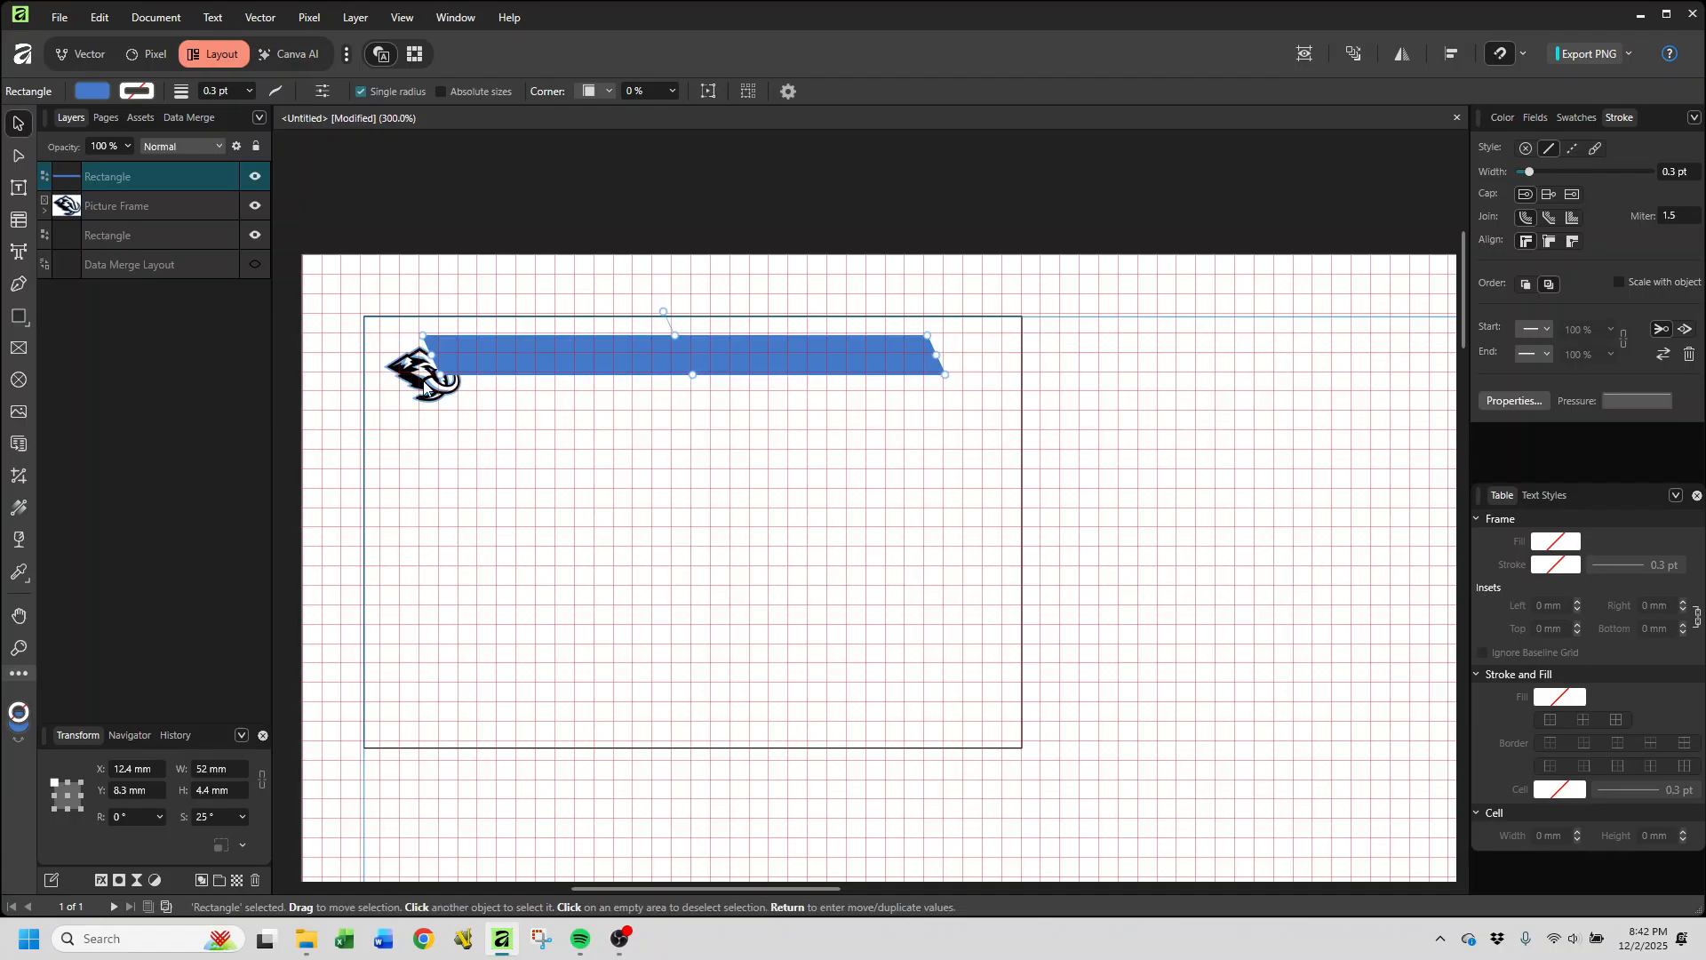
click(134, 210)
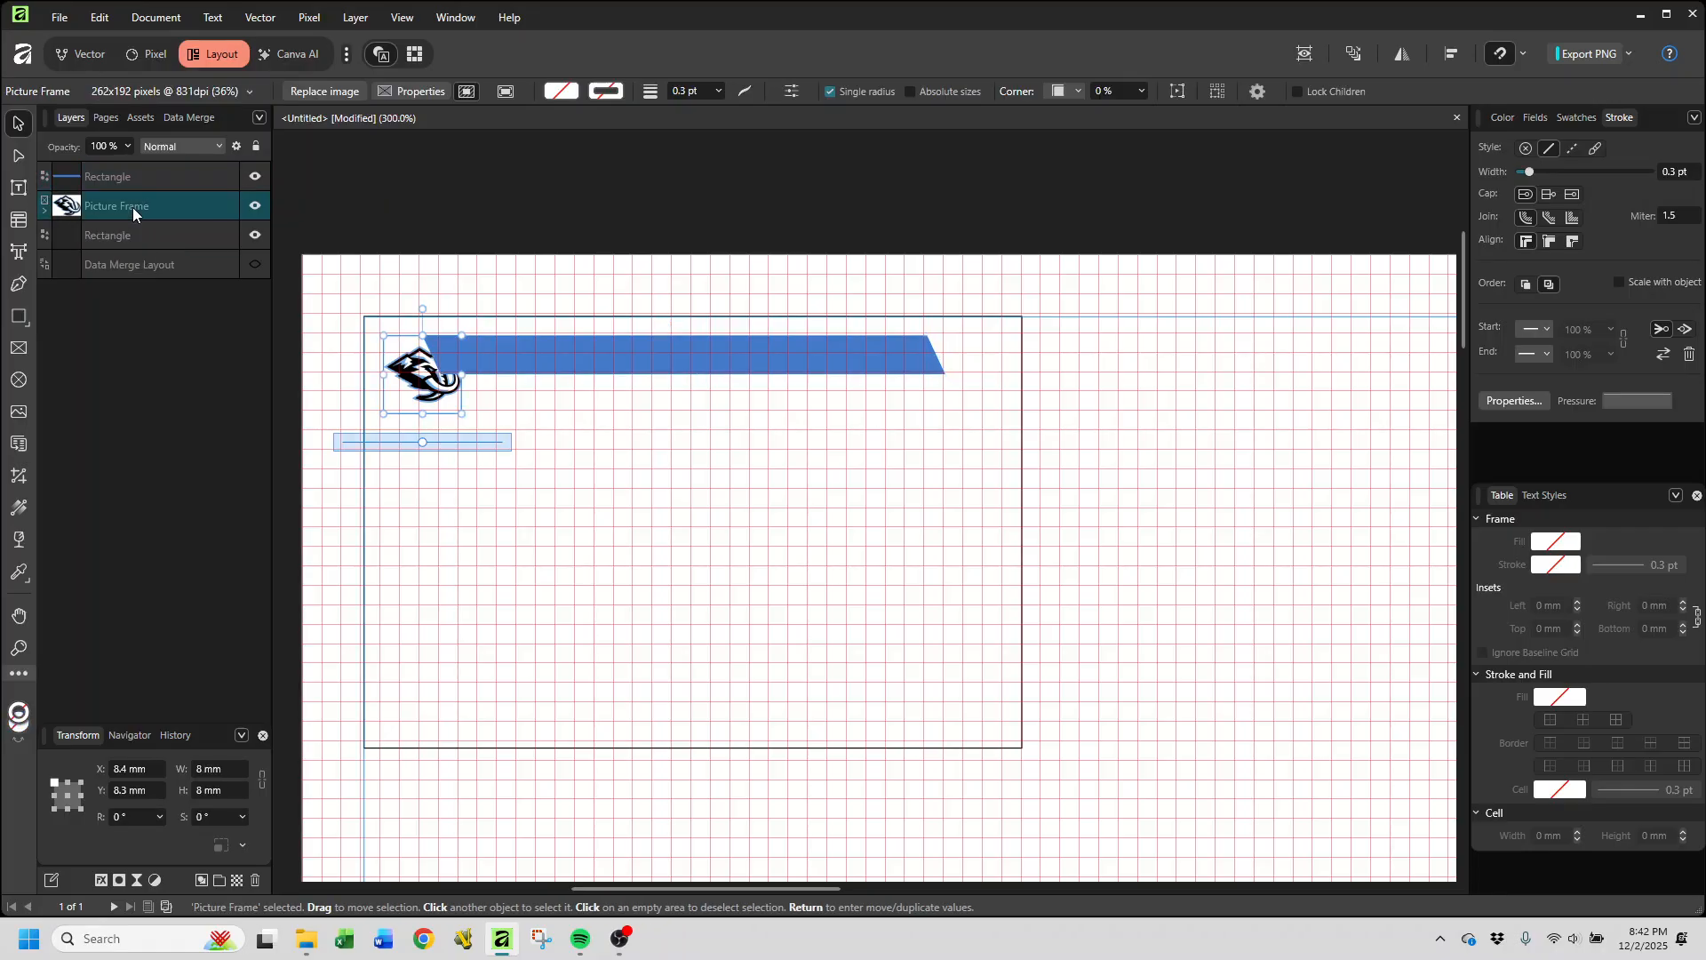
drag(108, 200, 107, 170)
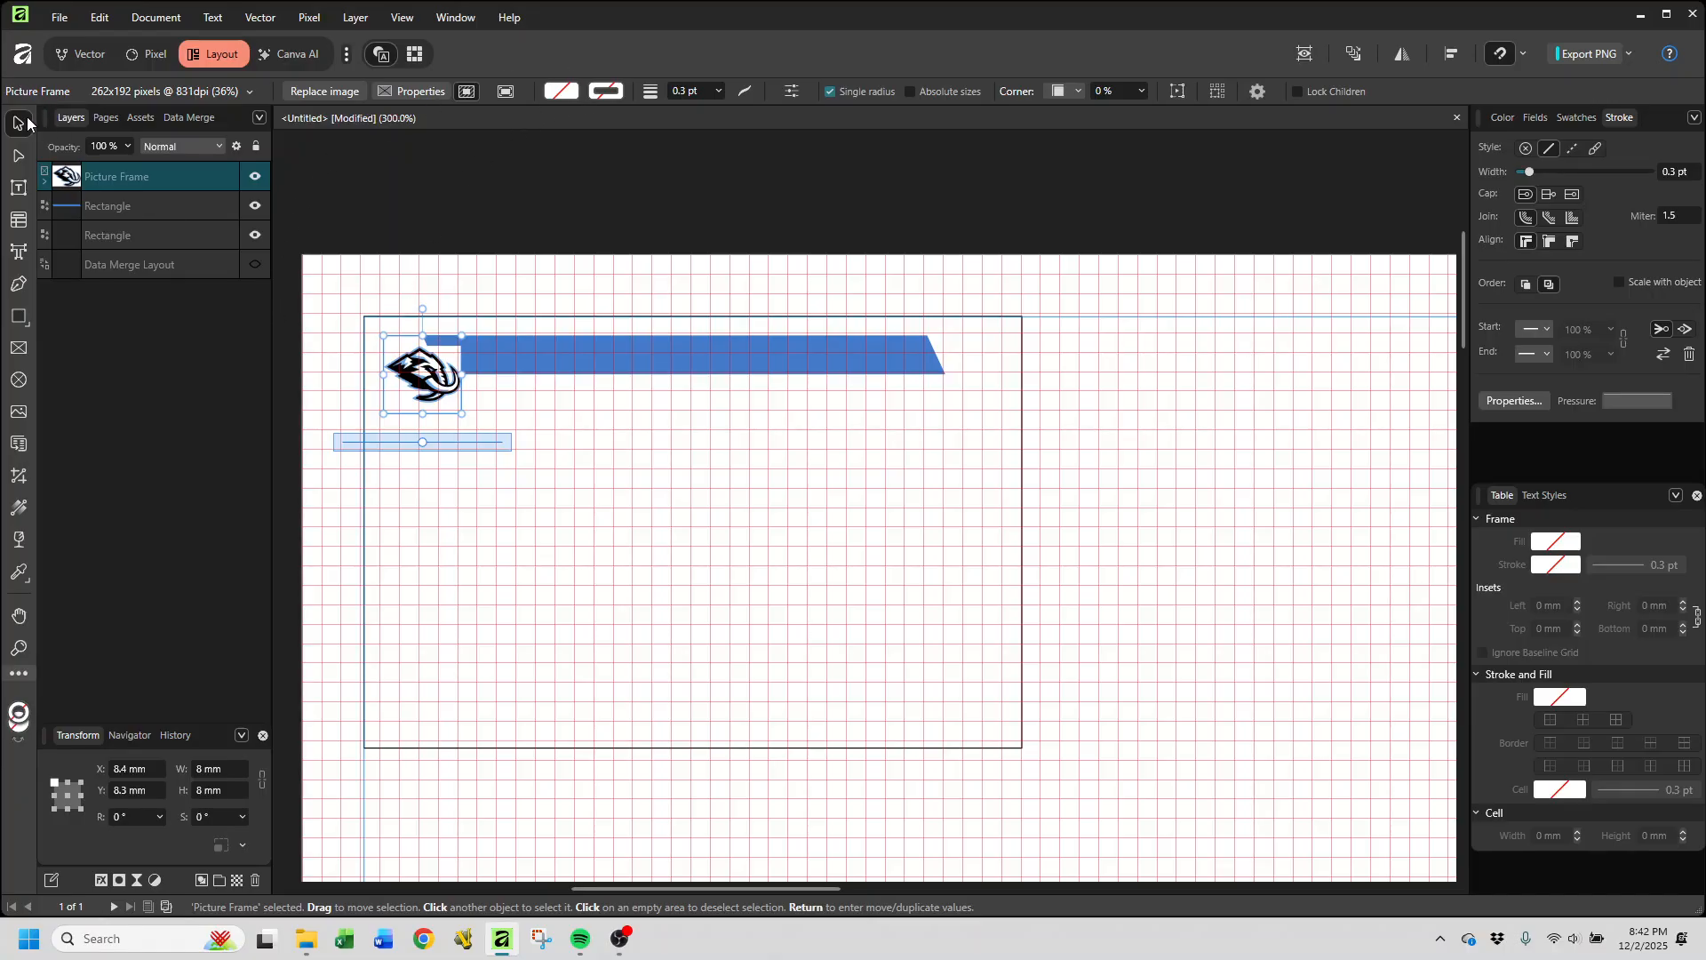
double_click(132, 175)
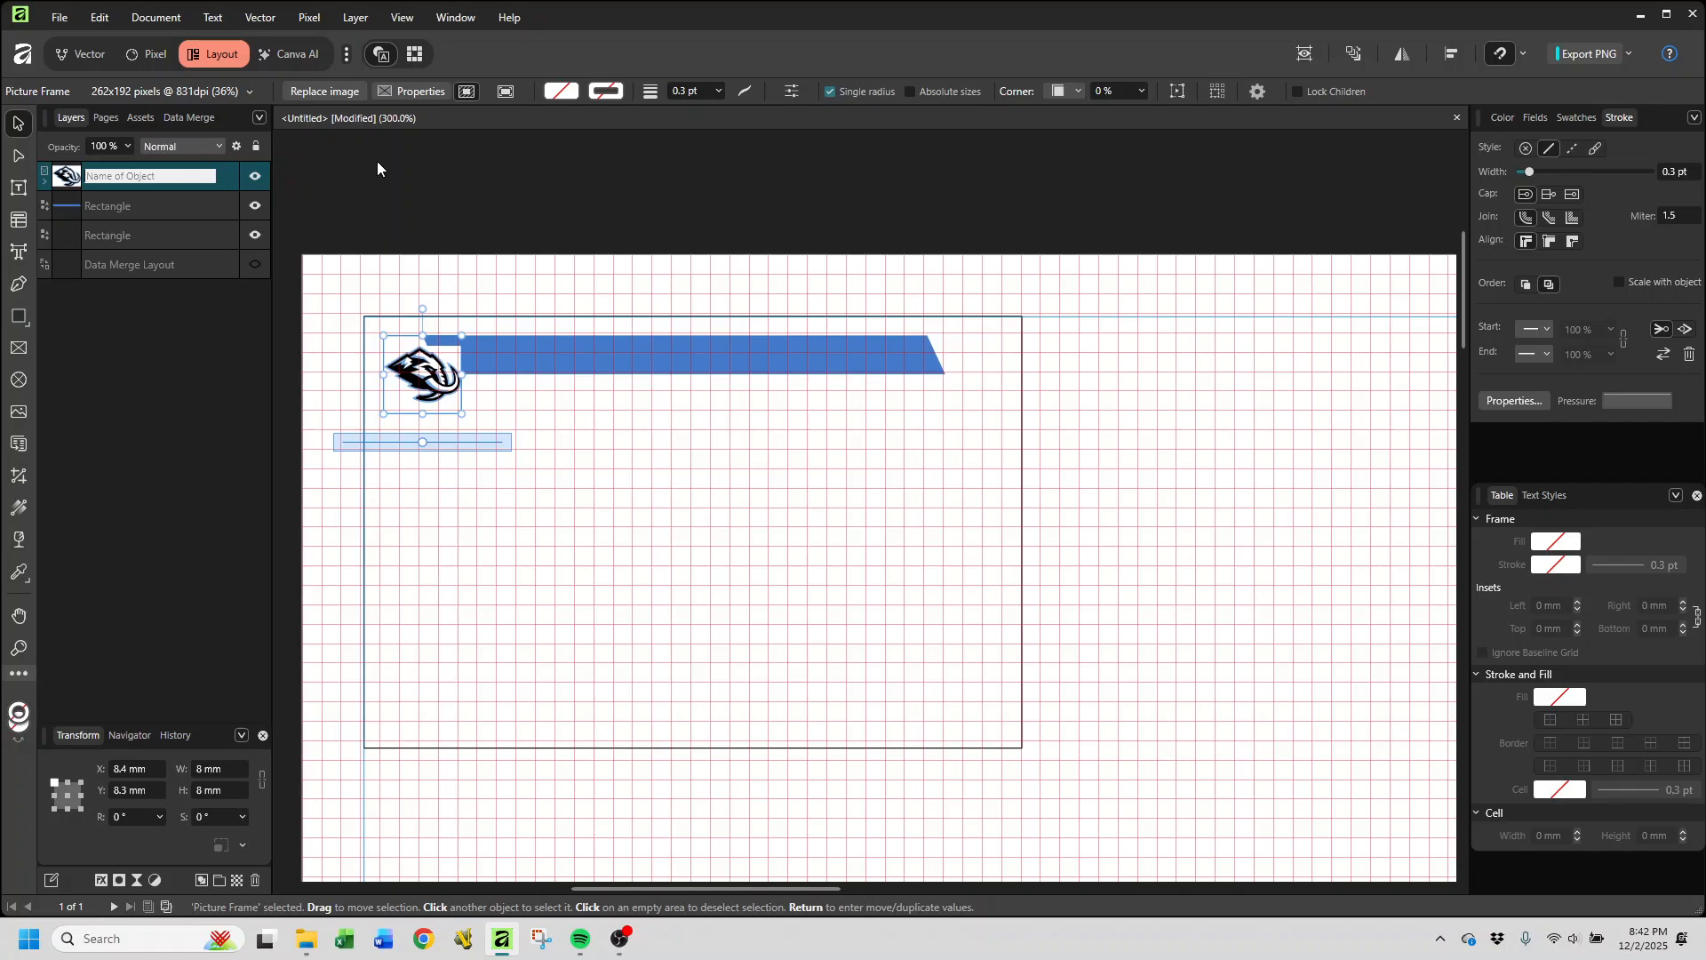
click(222, 185)
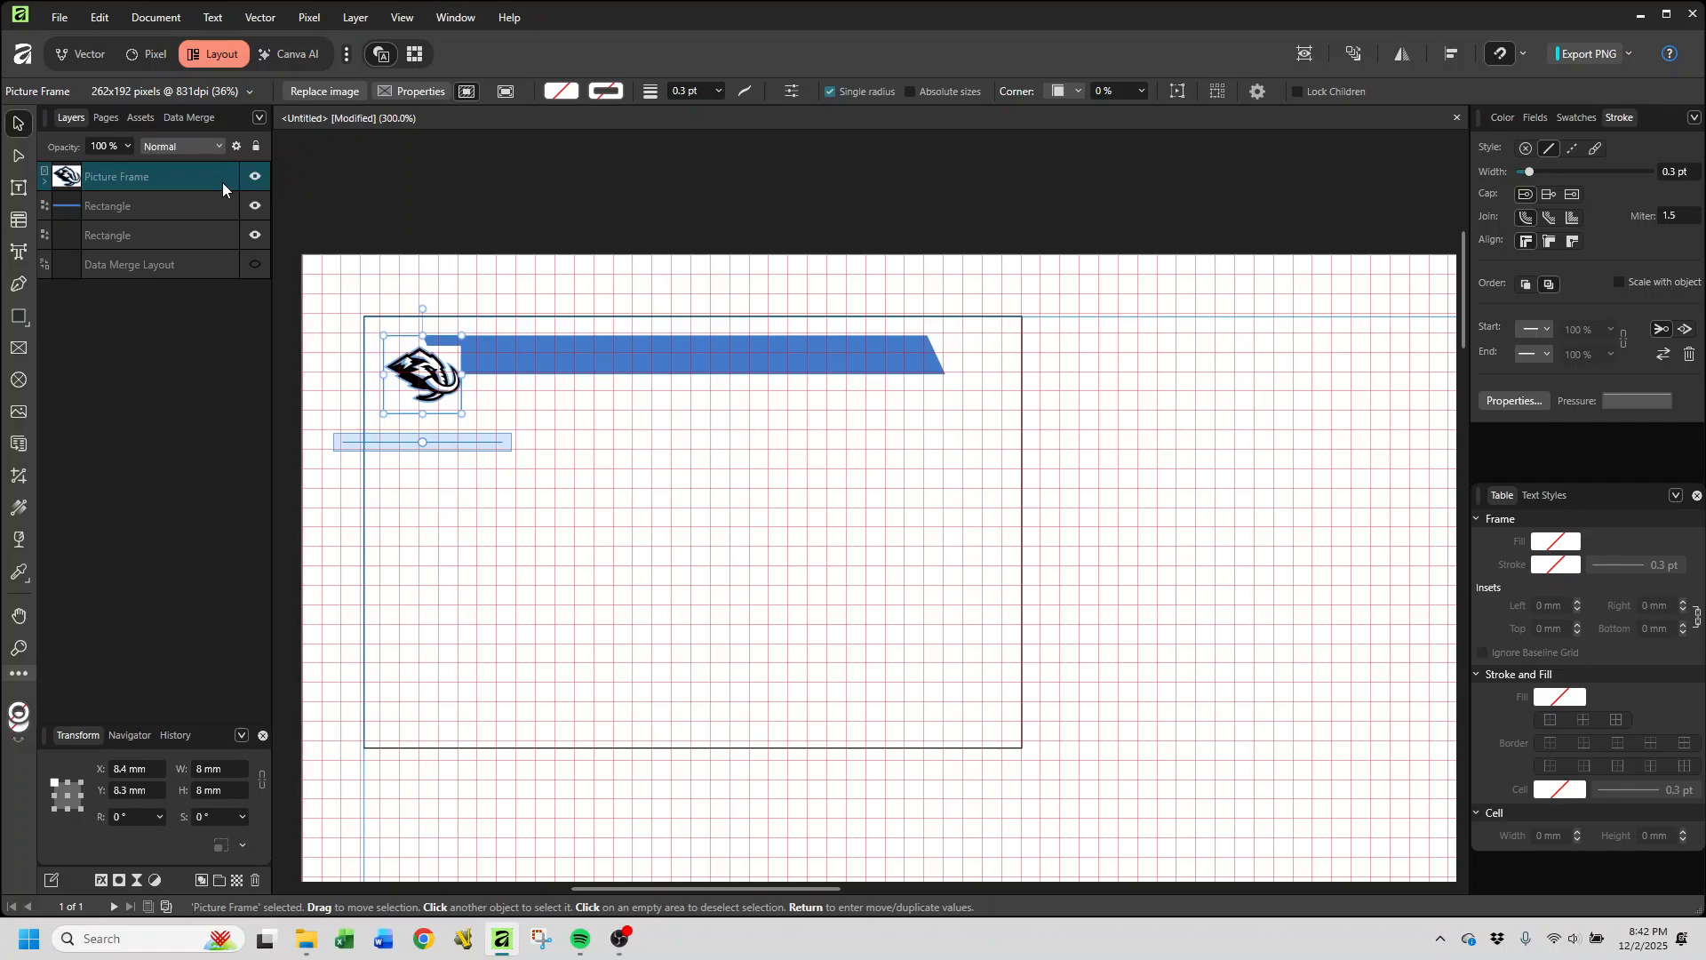
Step: Give the logo's picture frame a white fill
click(561, 92)
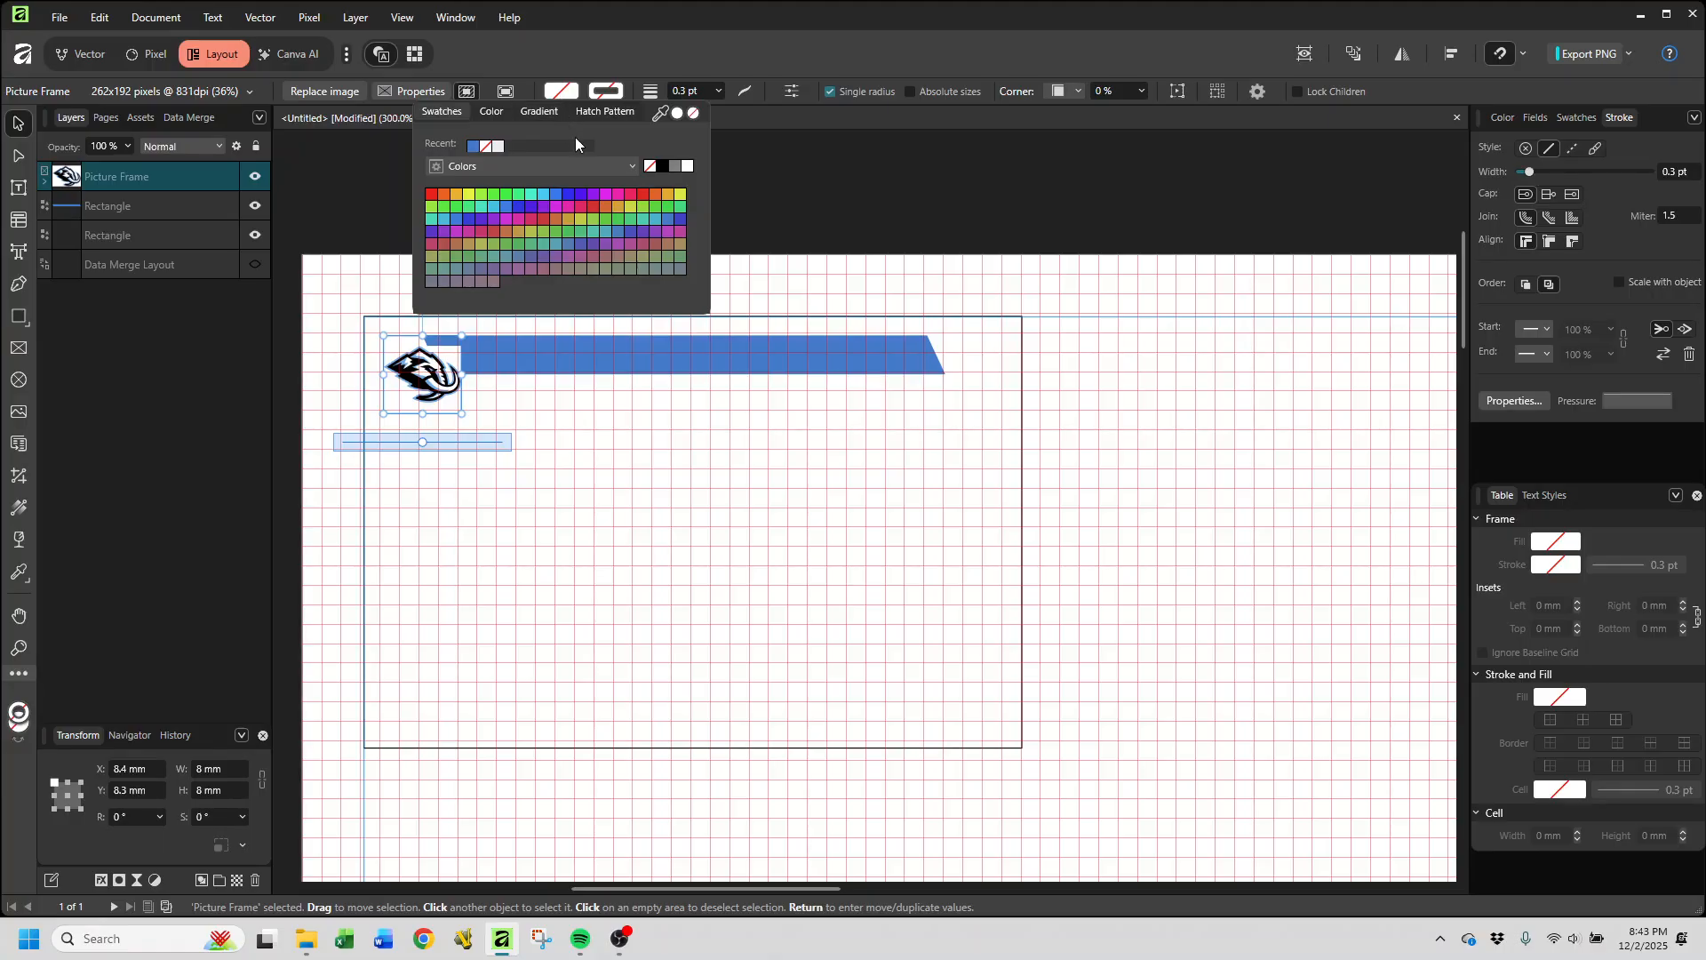
click(688, 167)
click(621, 476)
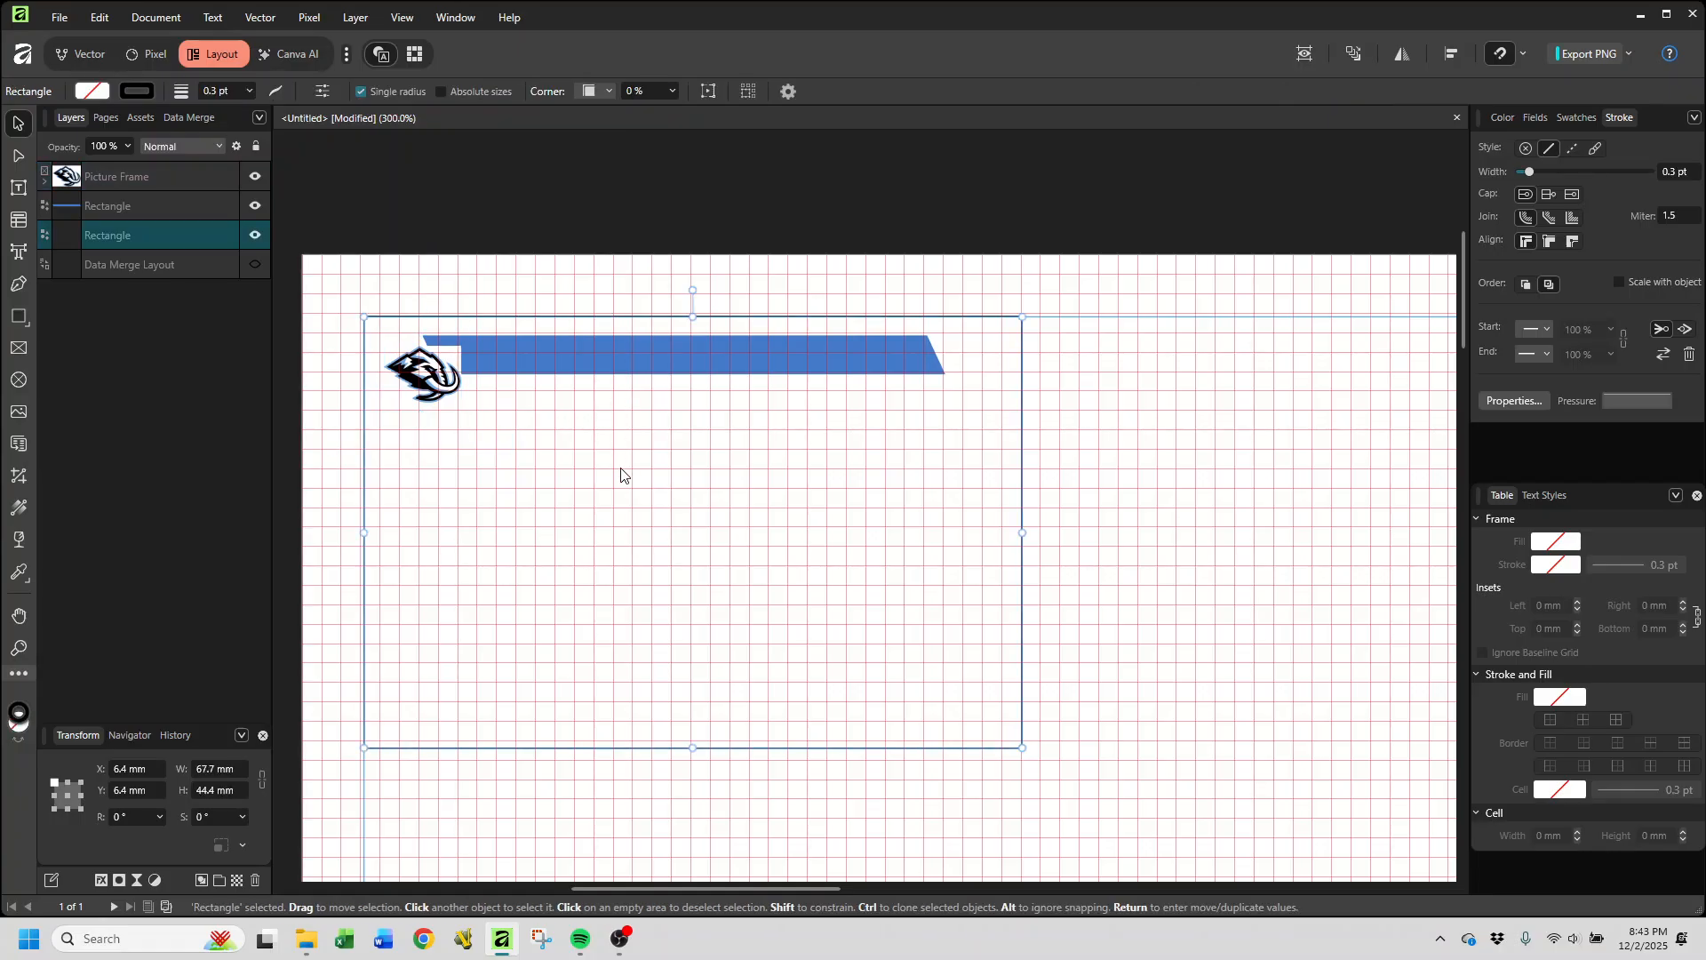
Step: Set the logo picture frame's scaling property to None
click(401, 399)
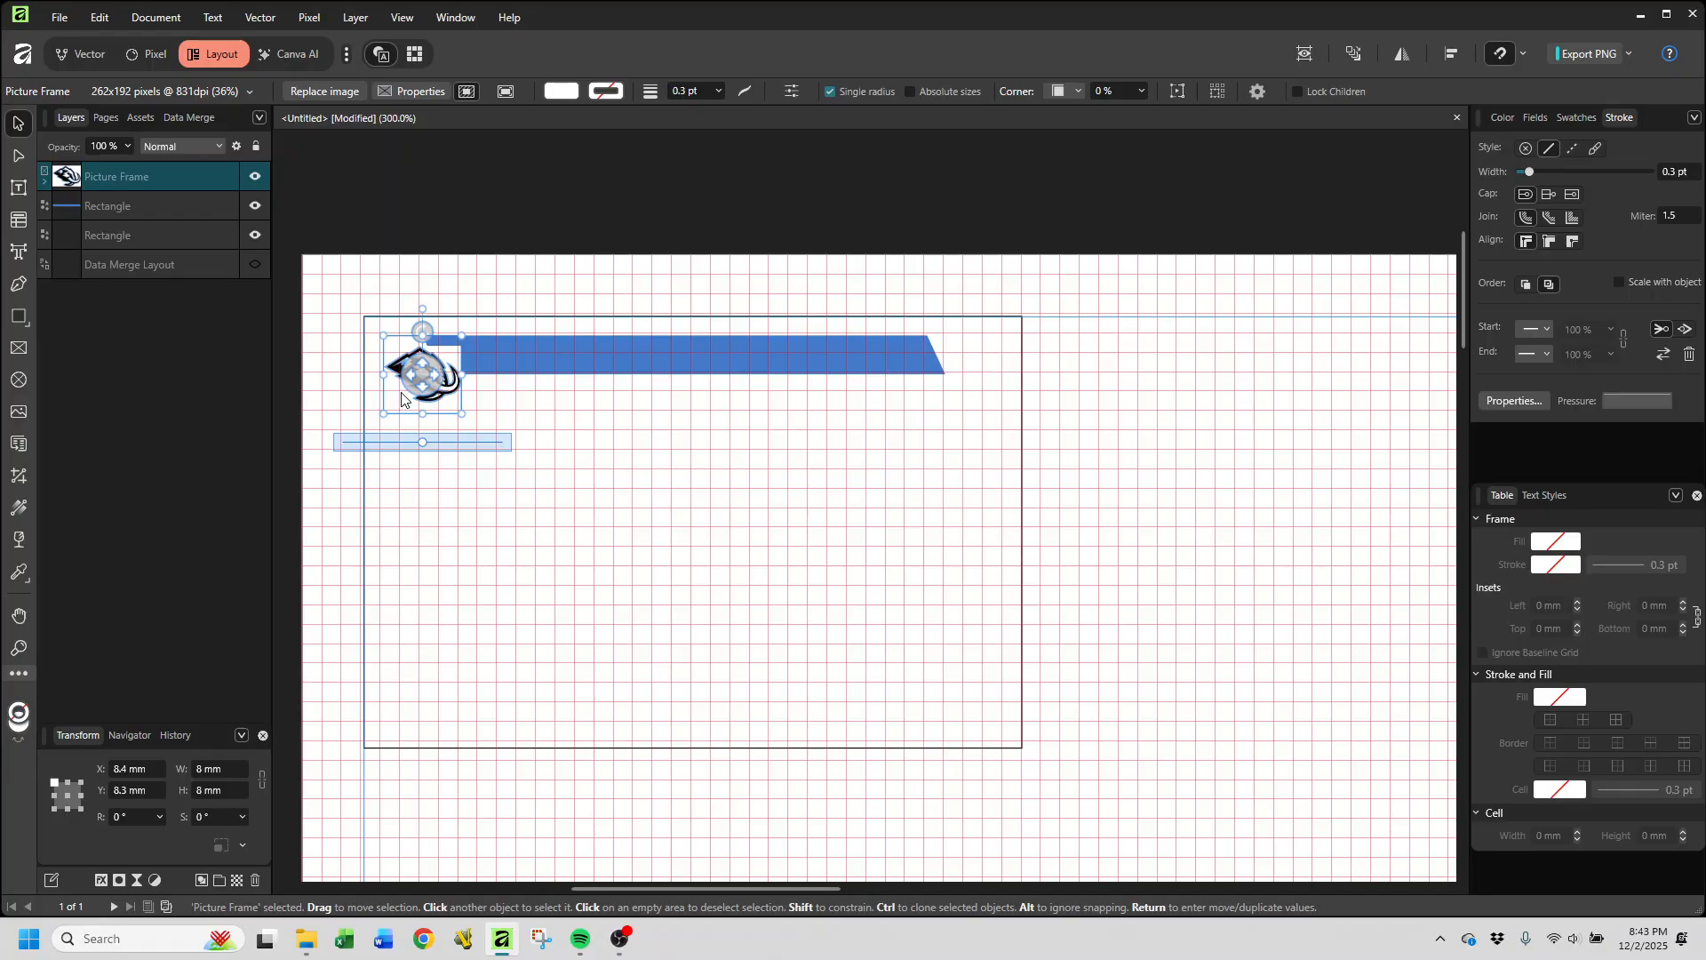
click(404, 92)
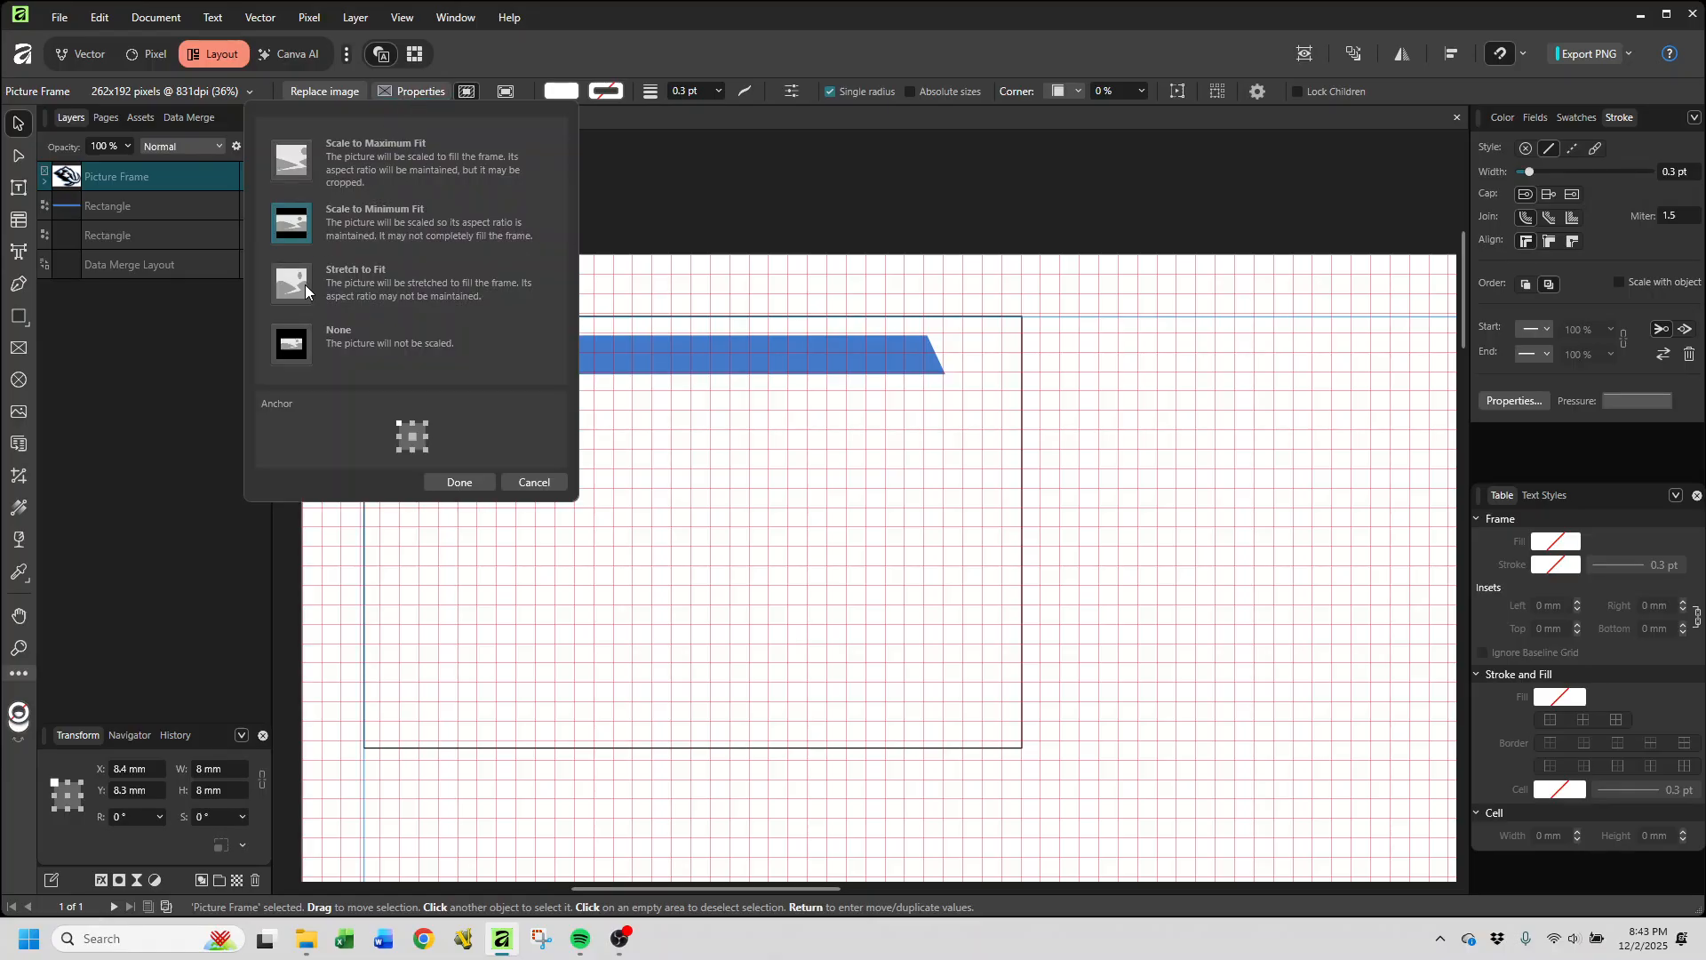
click(302, 355)
click(464, 482)
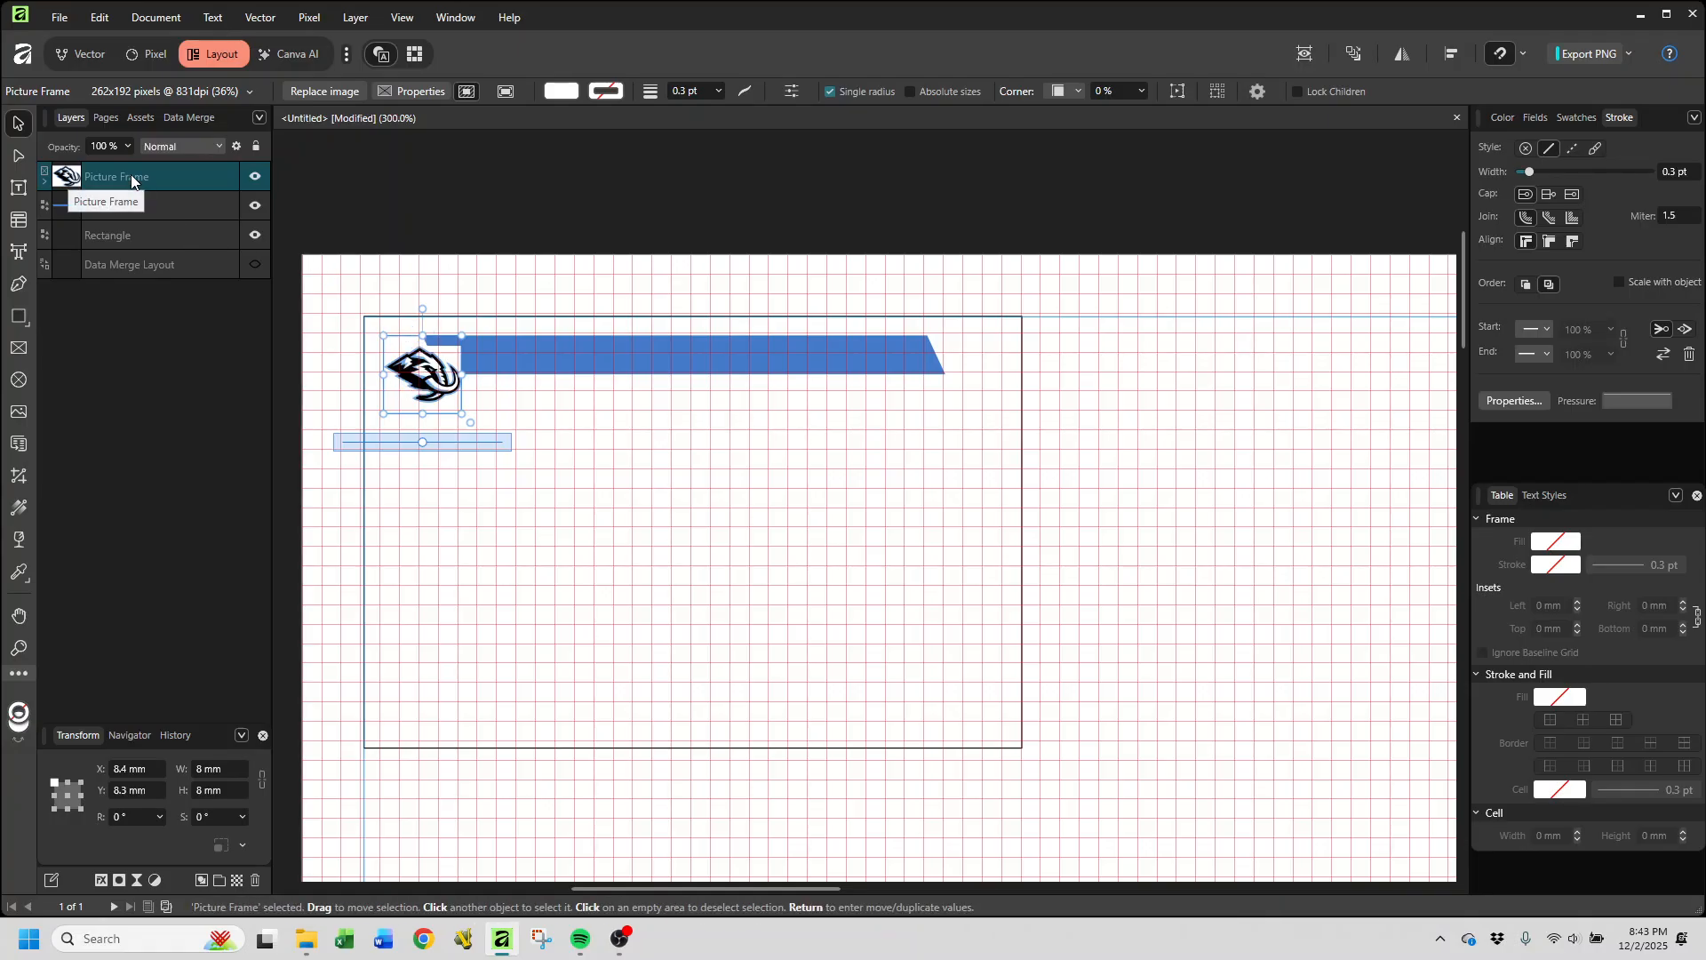
click(562, 91)
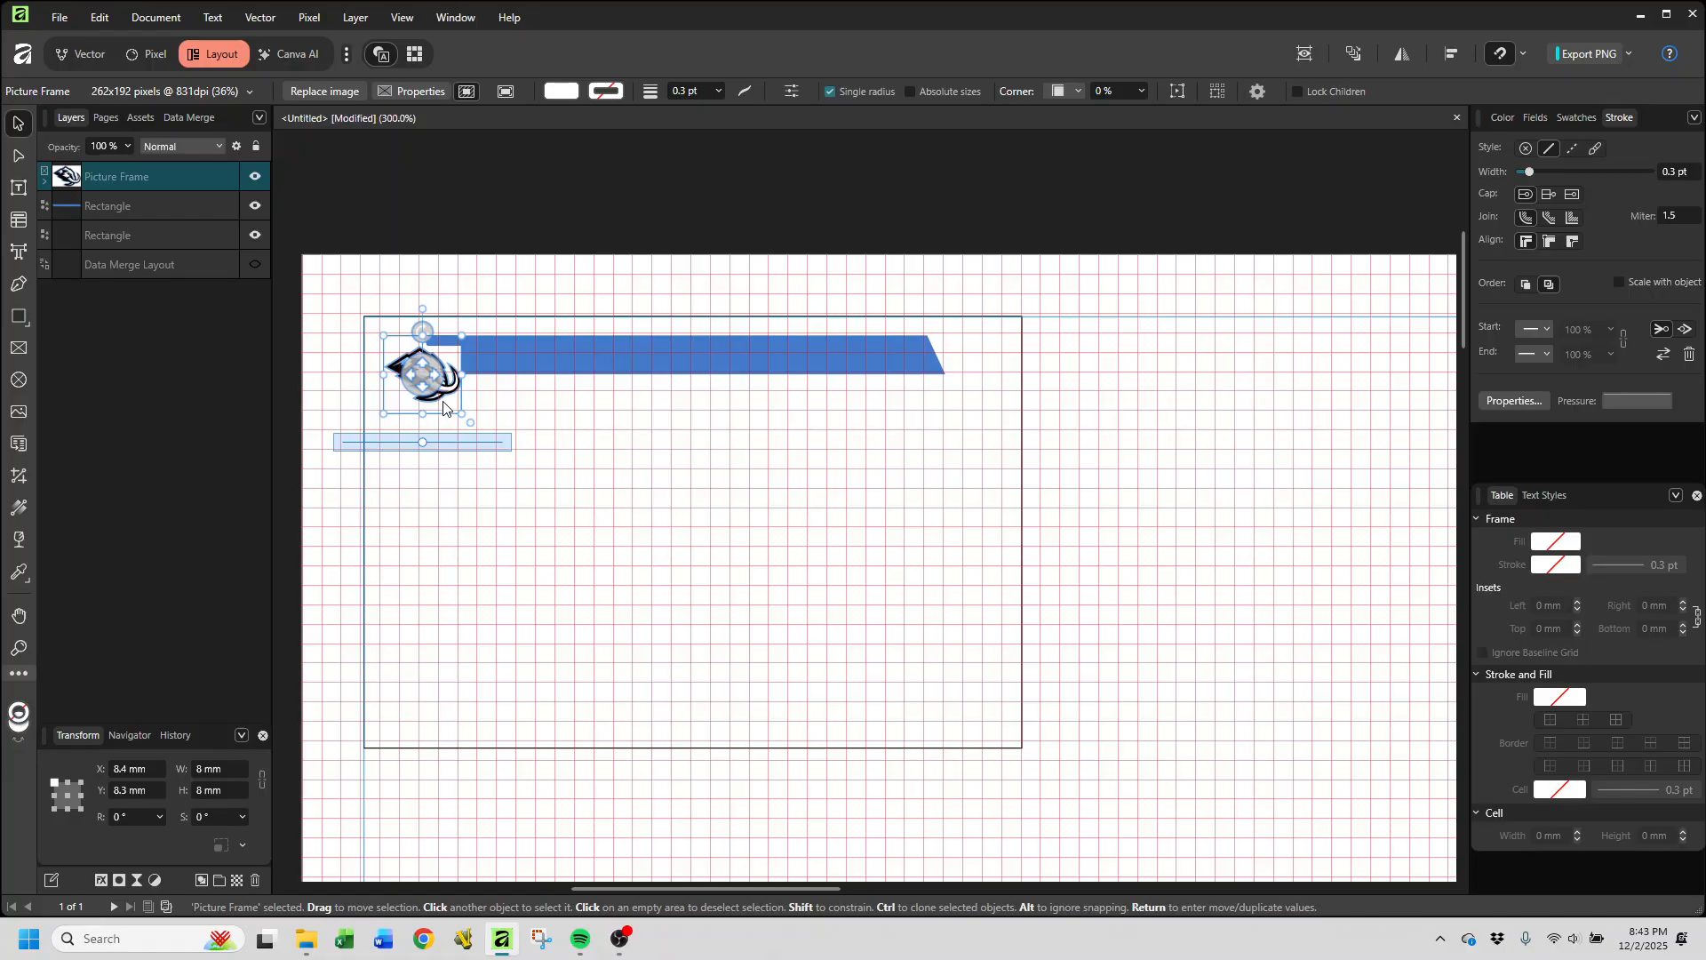
Step: Try enlarging the logo picture frame to 10 by 10 mm and moving it to X 9.1 mm, Y 7.3 mm
click(216, 770)
text(10)
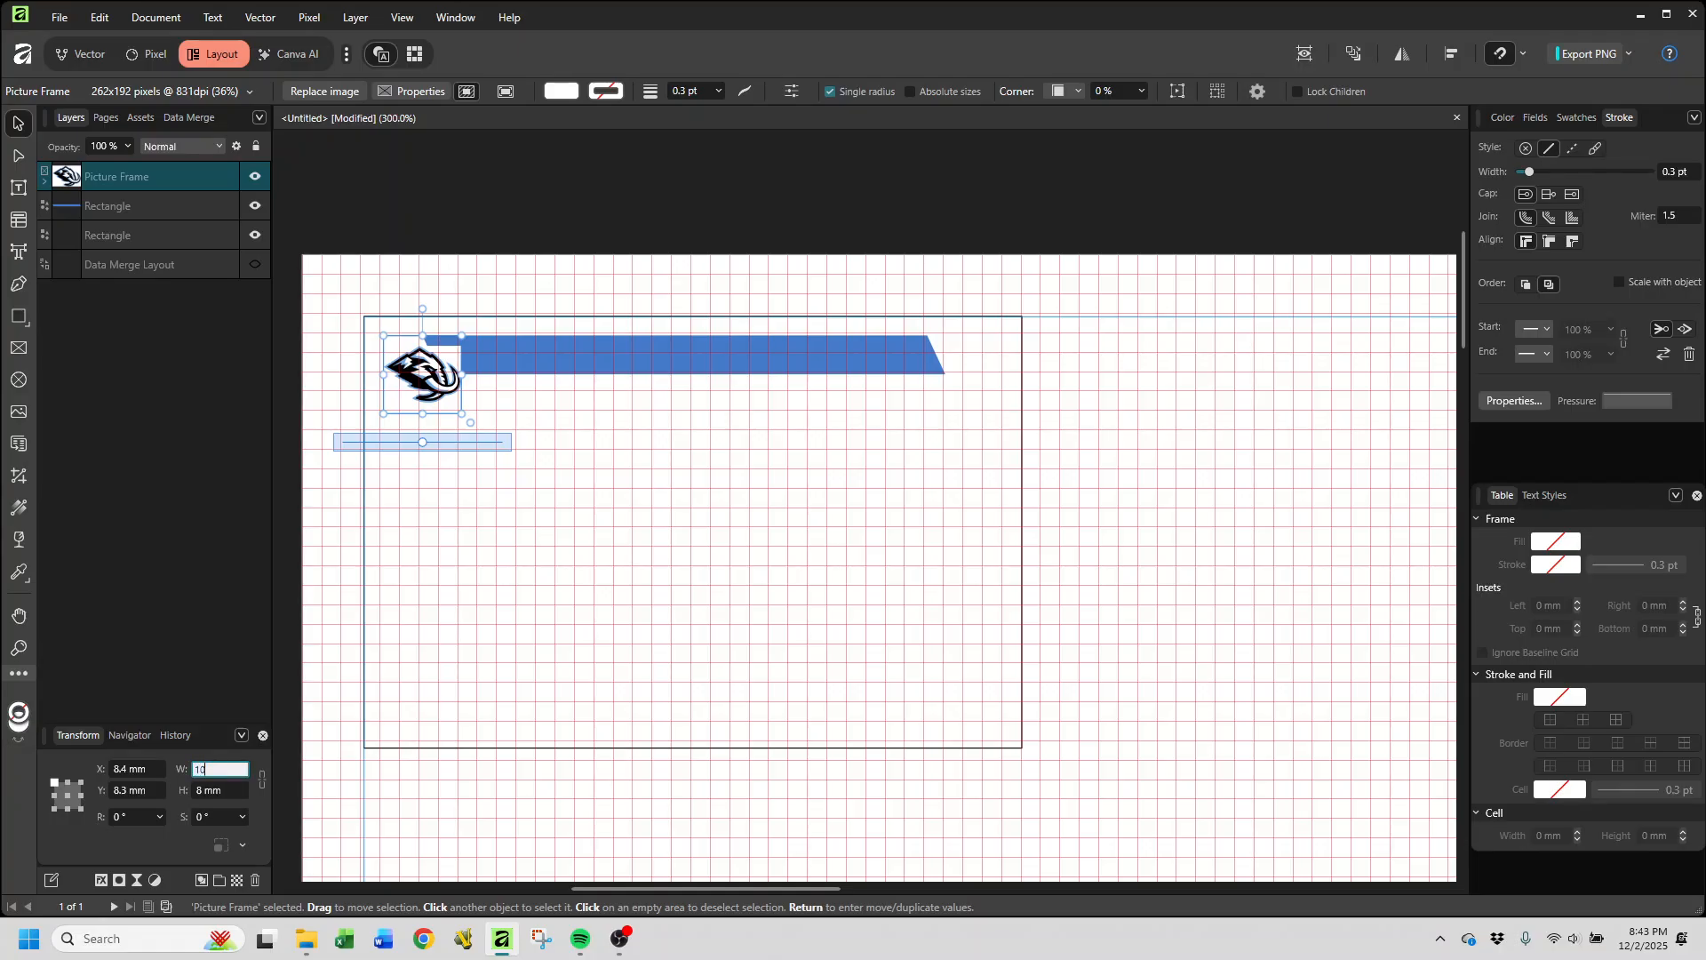
key(Tab)
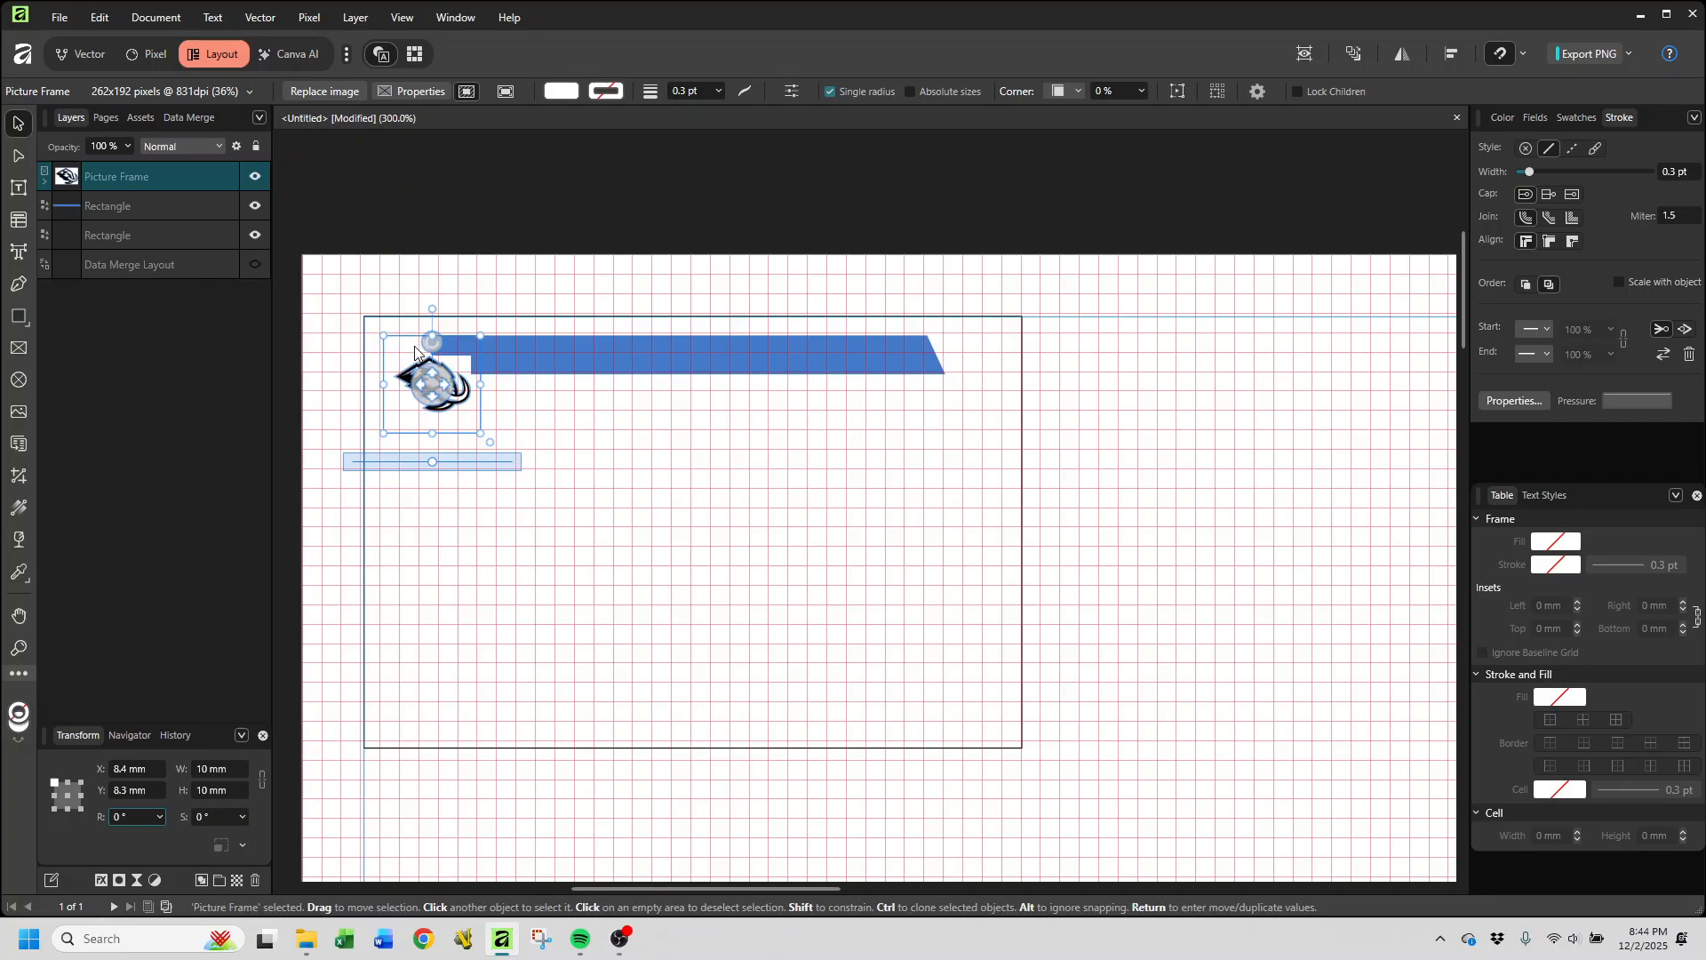
mouse_move(411, 342)
mouse_down()
mouse_move(434, 414)
mouse_move(439, 322)
mouse_move(483, 327)
mouse_move(412, 323)
mouse_up()
Step: Undo the picture frame's move and both size changes
click(99, 12)
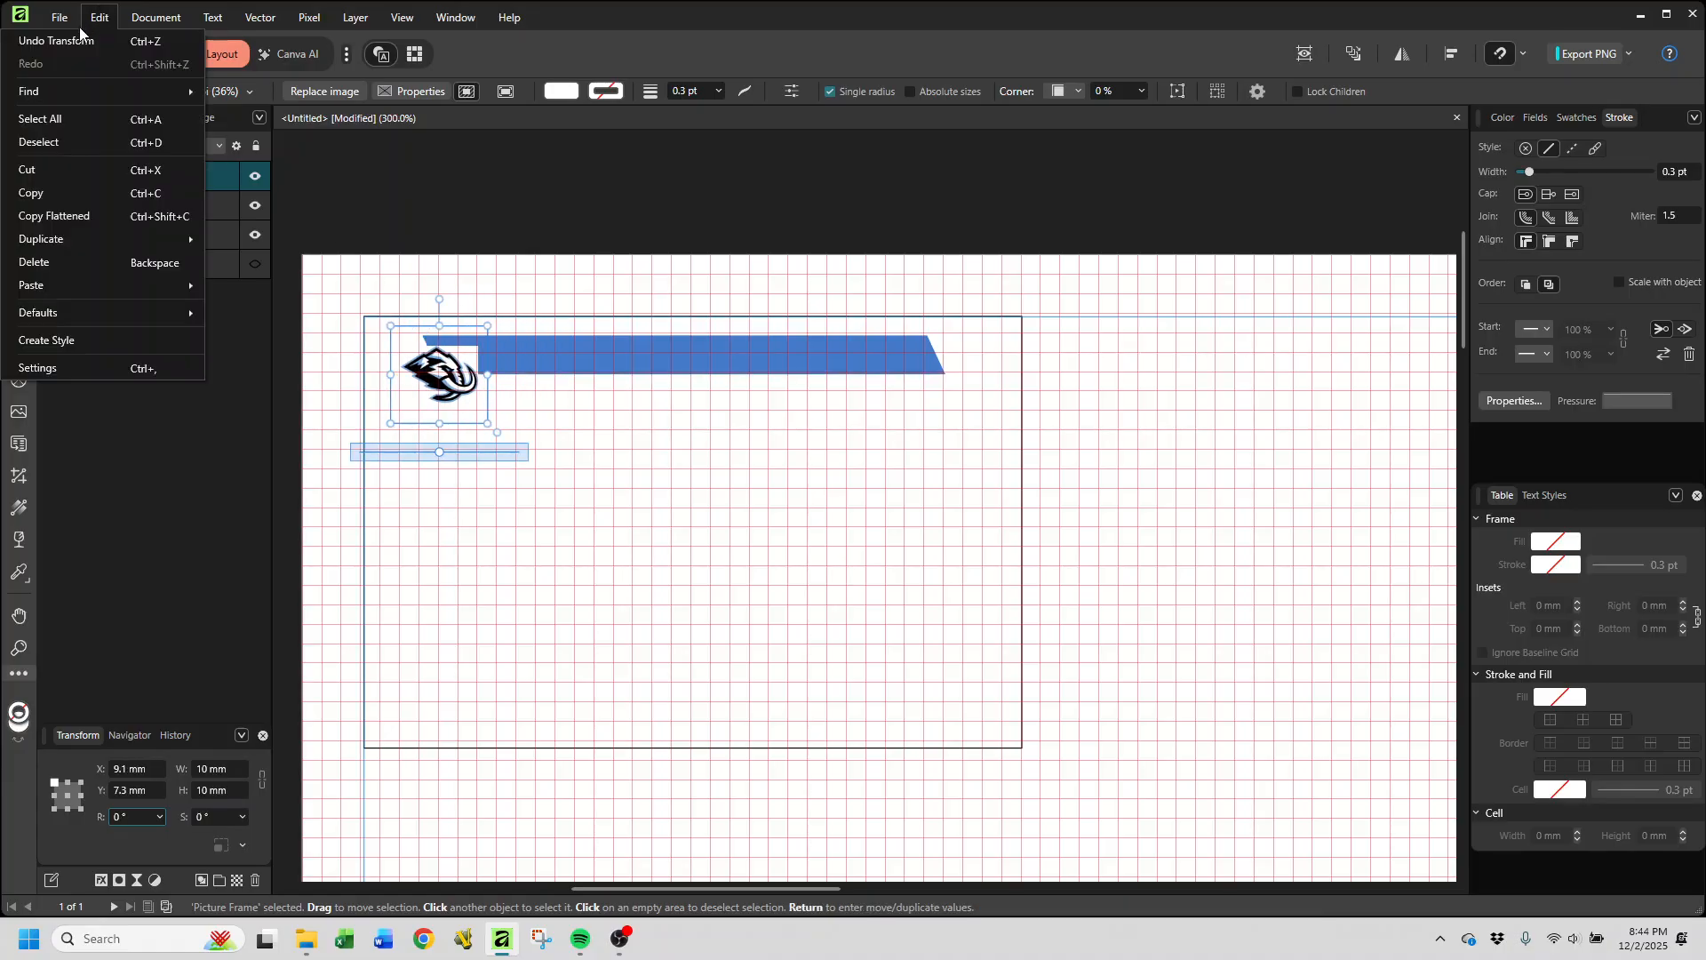
click(92, 40)
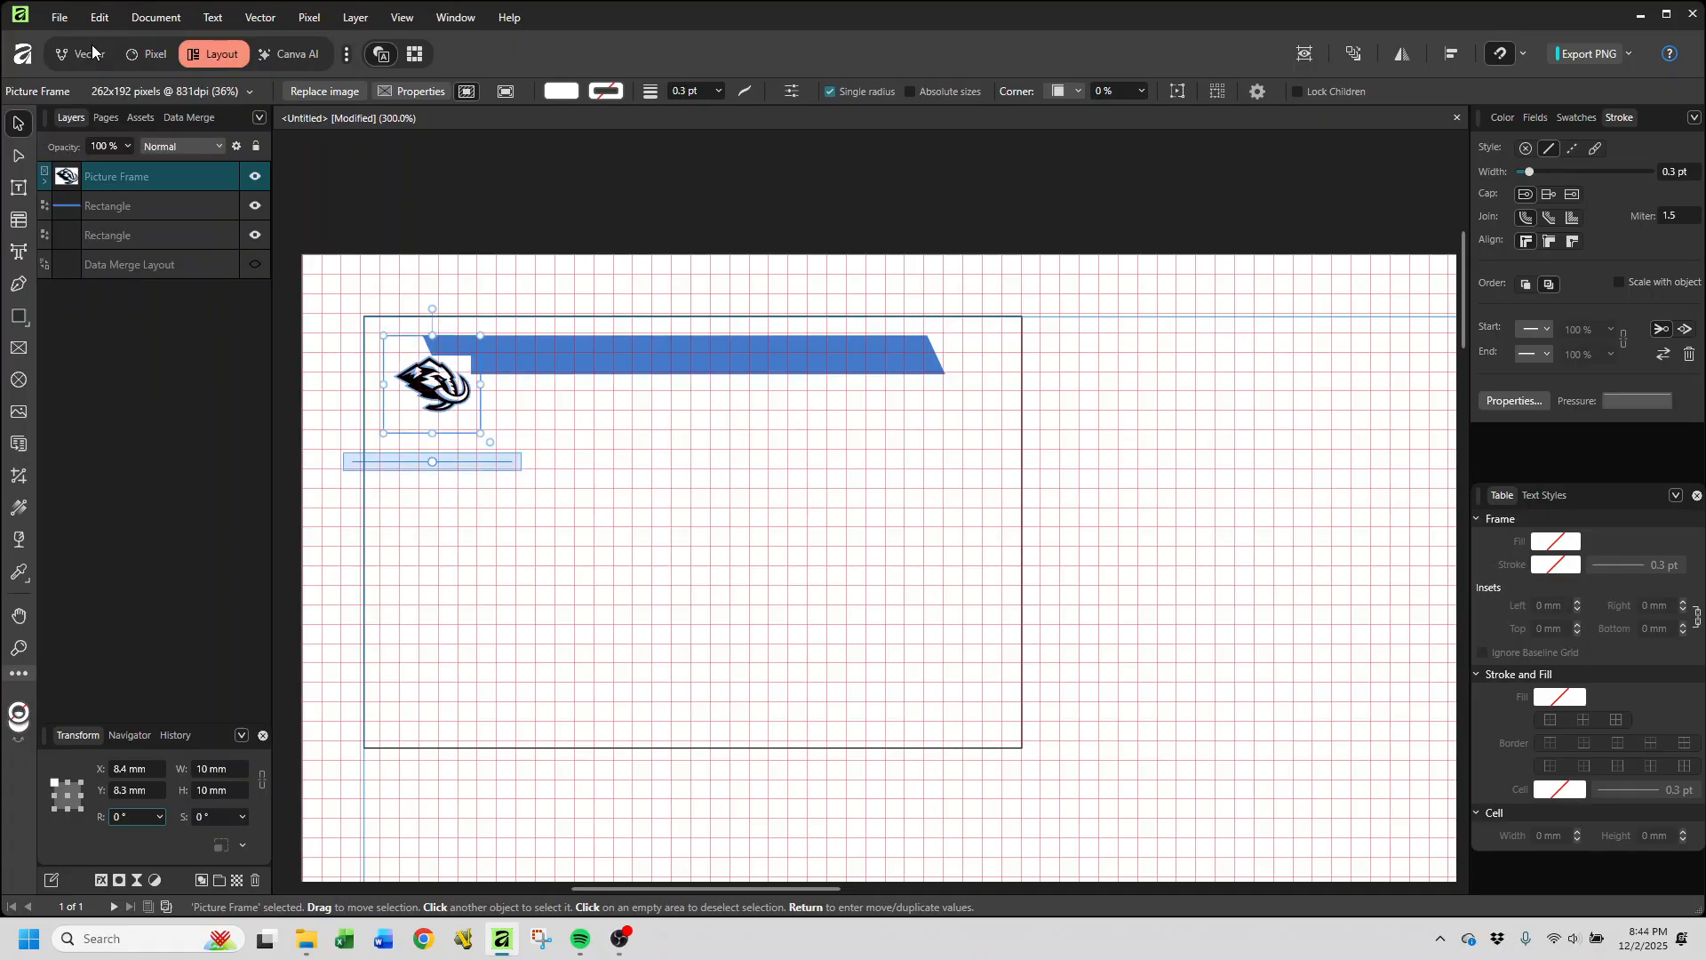
click(98, 17)
click(91, 40)
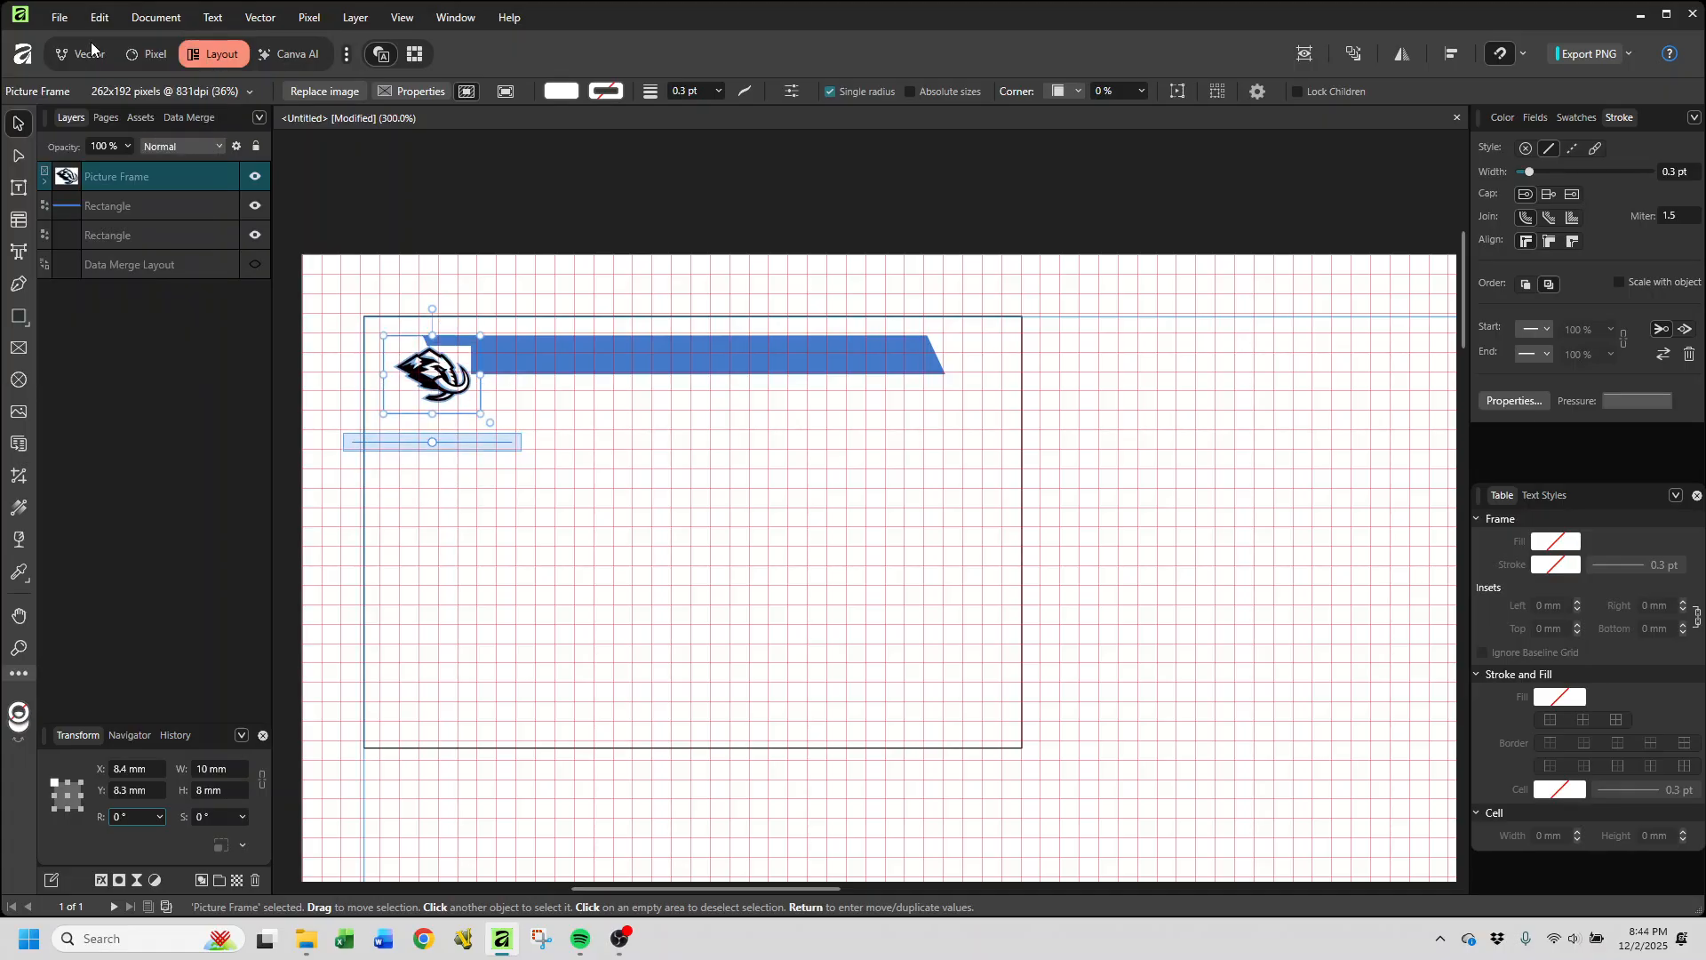
click(99, 17)
click(86, 40)
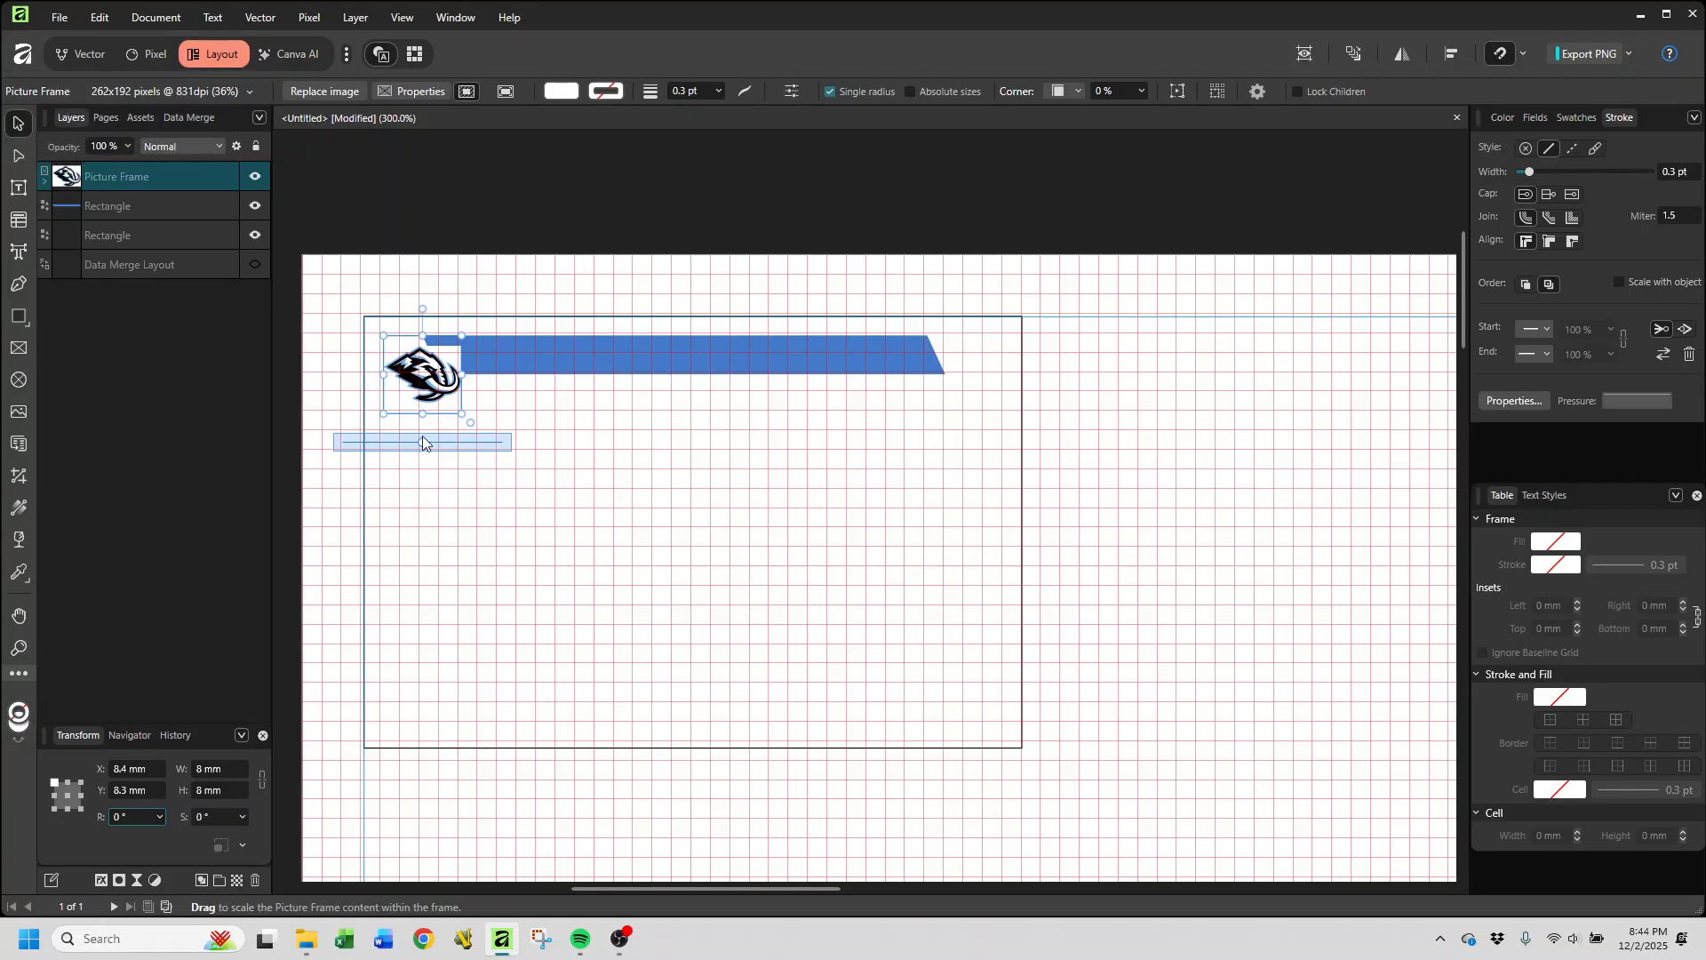
Step: Give the utah.png image inside the picture frame a white fill, and clear the selection
click(44, 183)
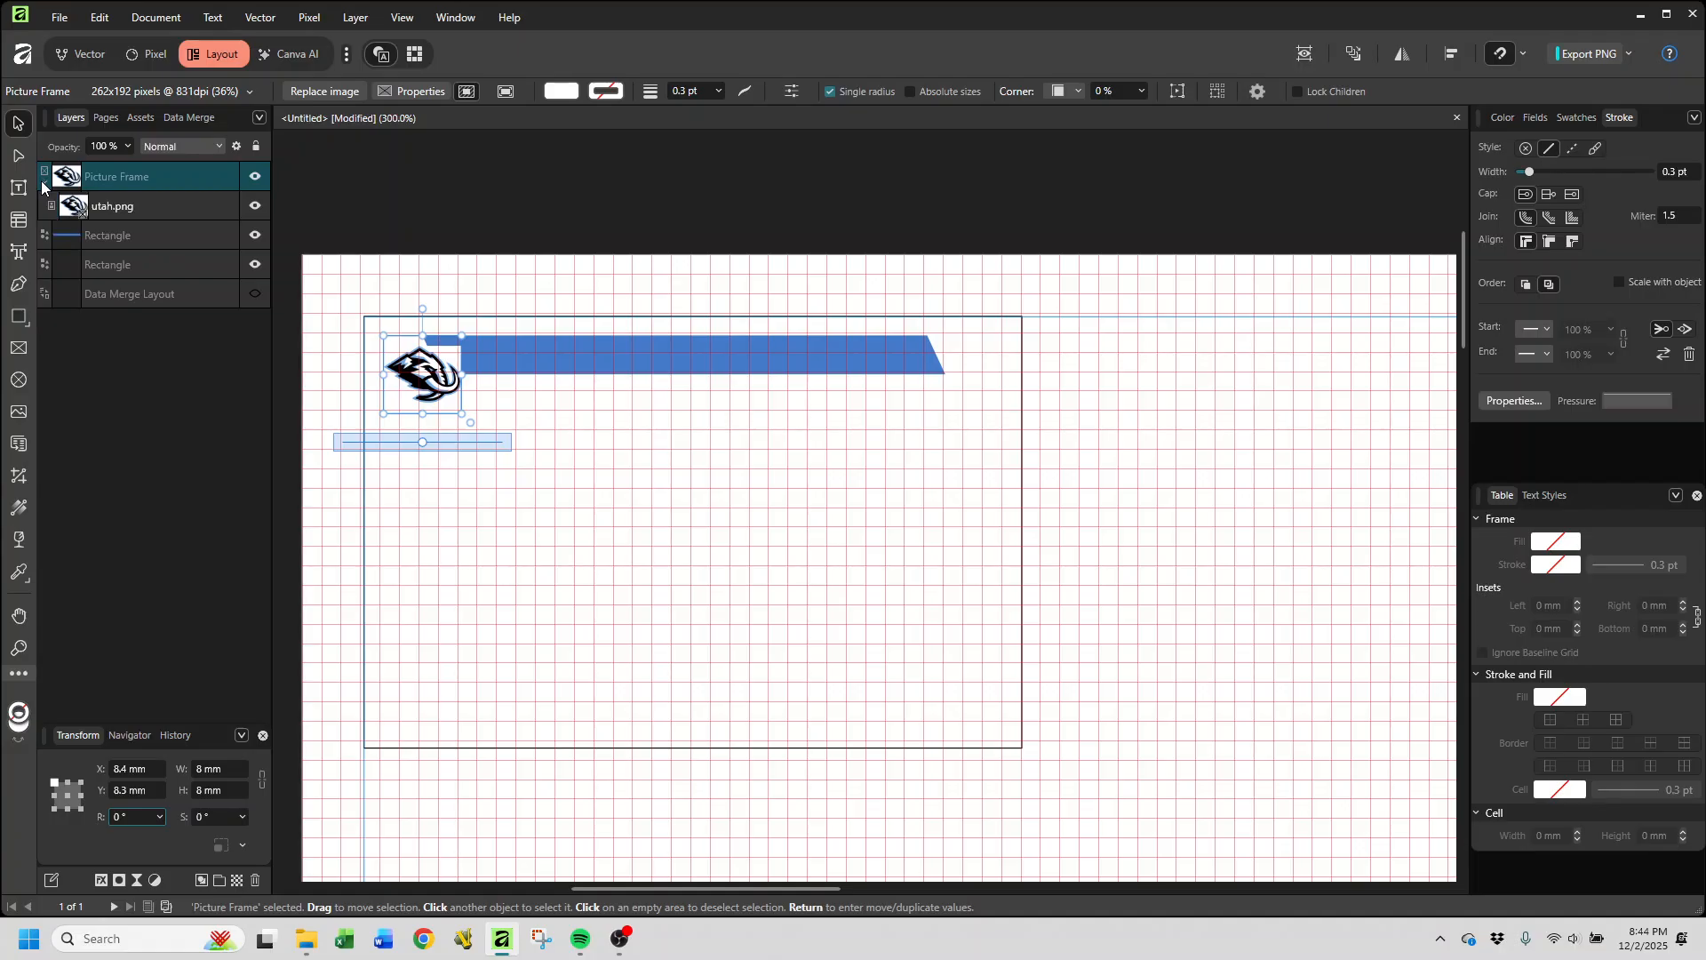
click(162, 211)
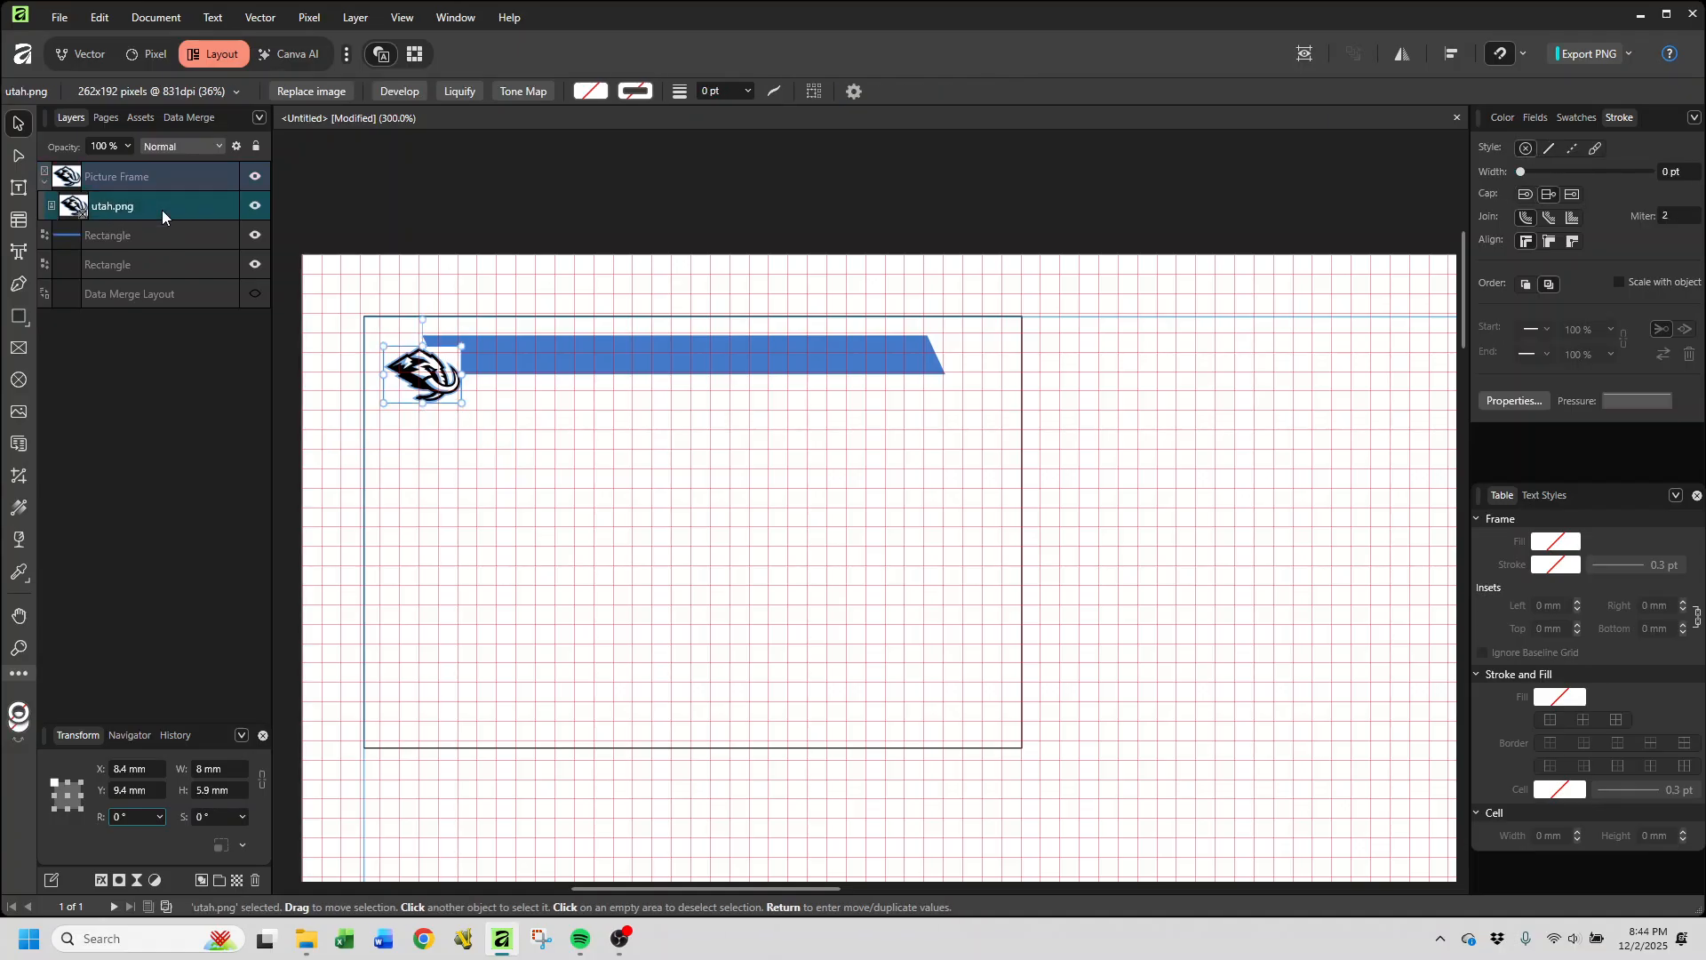
click(591, 92)
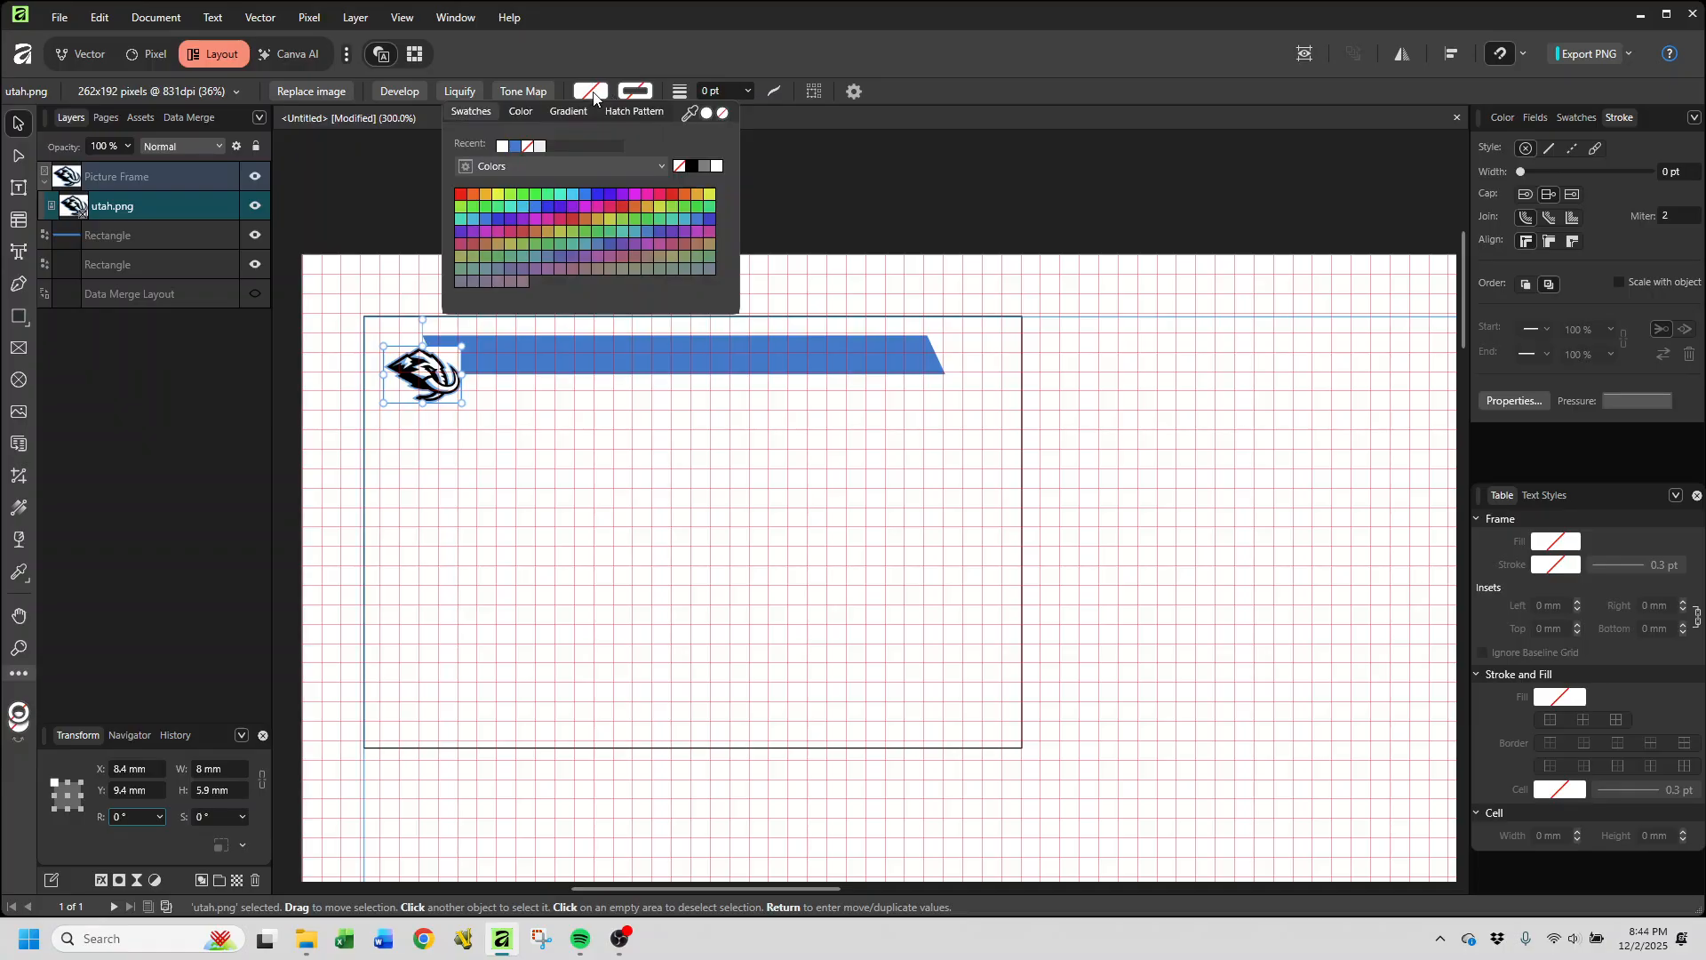
click(502, 147)
click(819, 167)
click(818, 167)
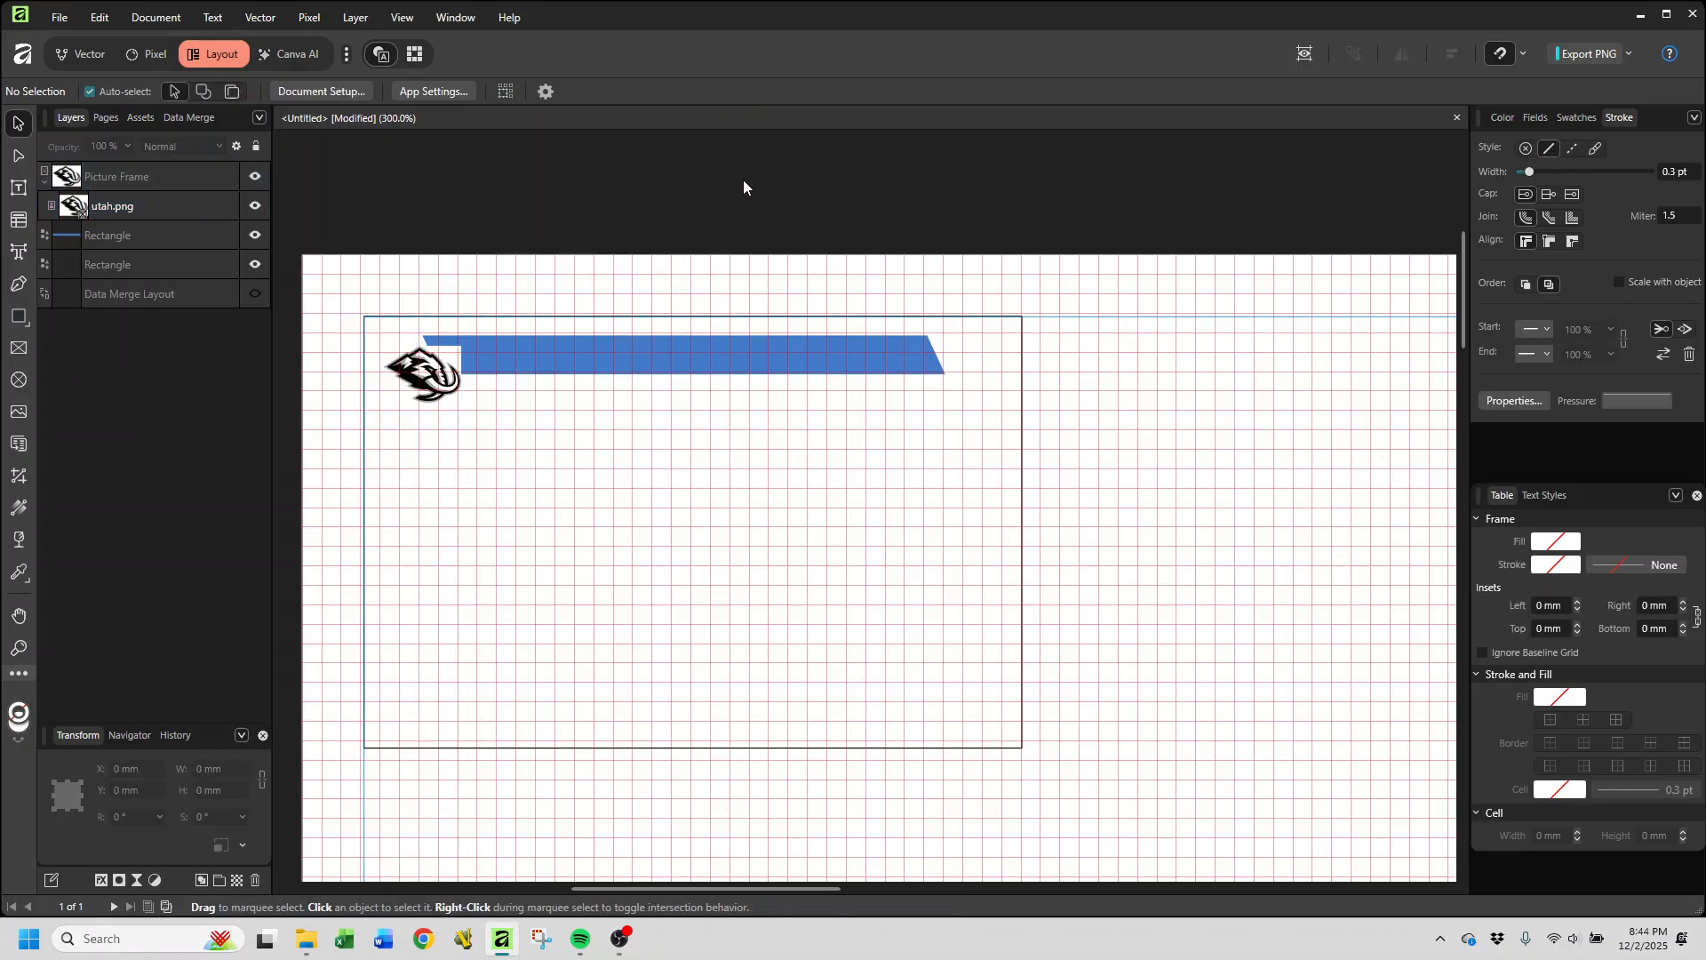
click(93, 175)
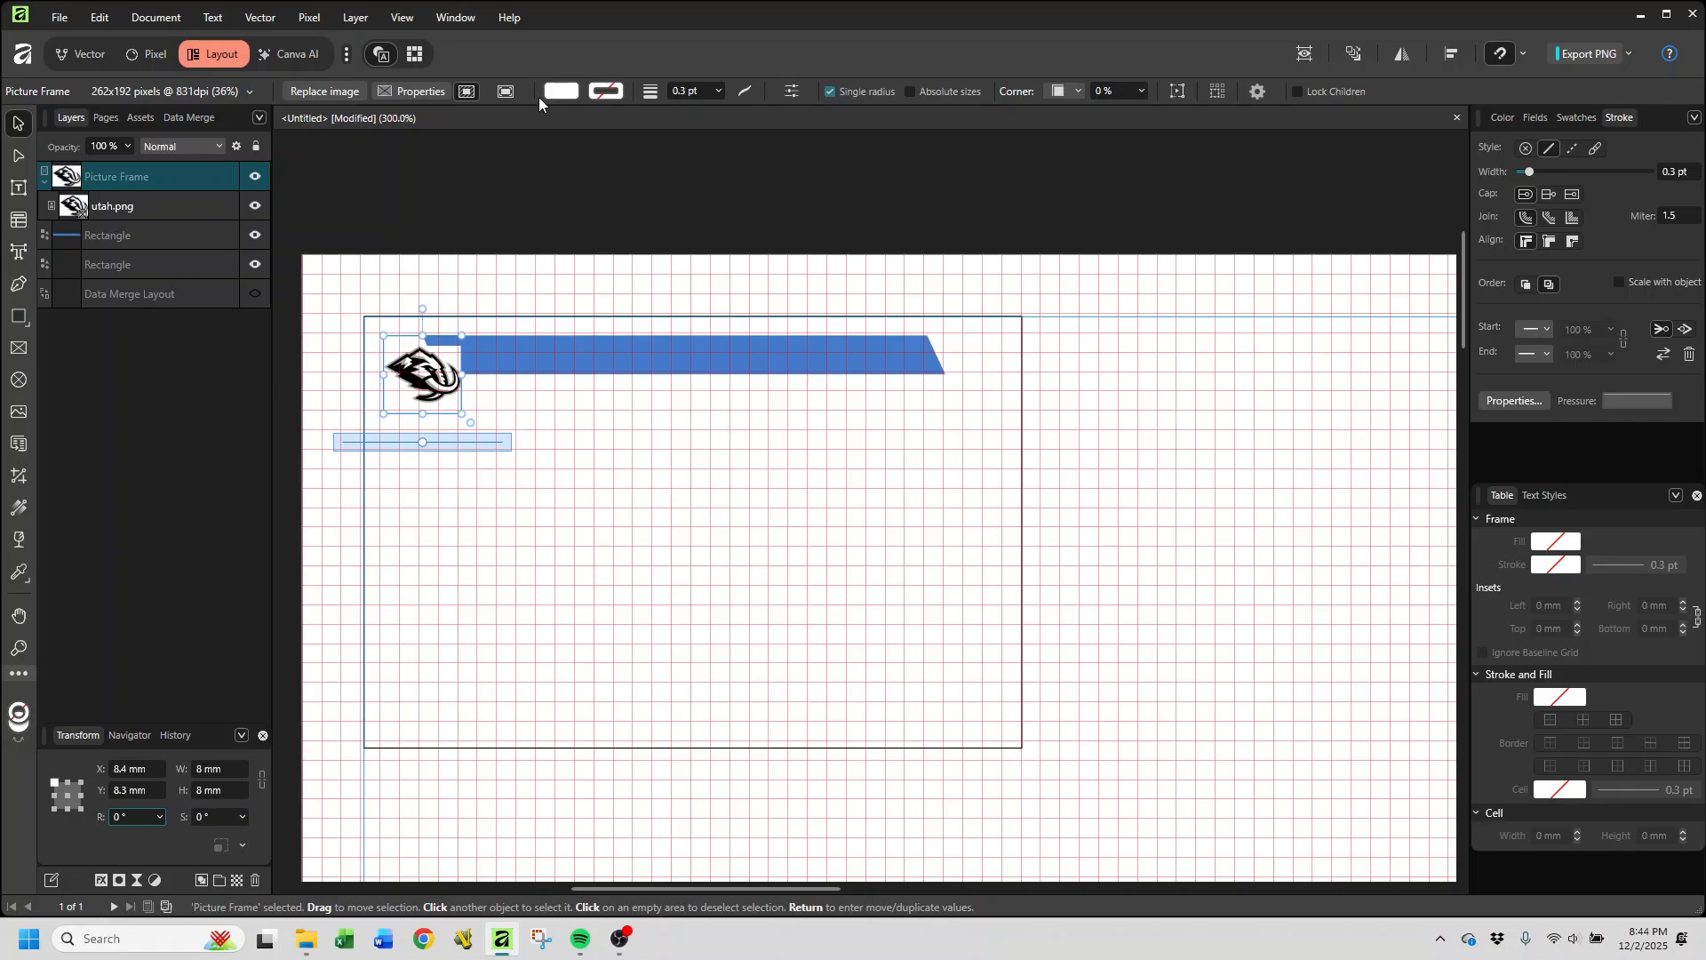
click(568, 91)
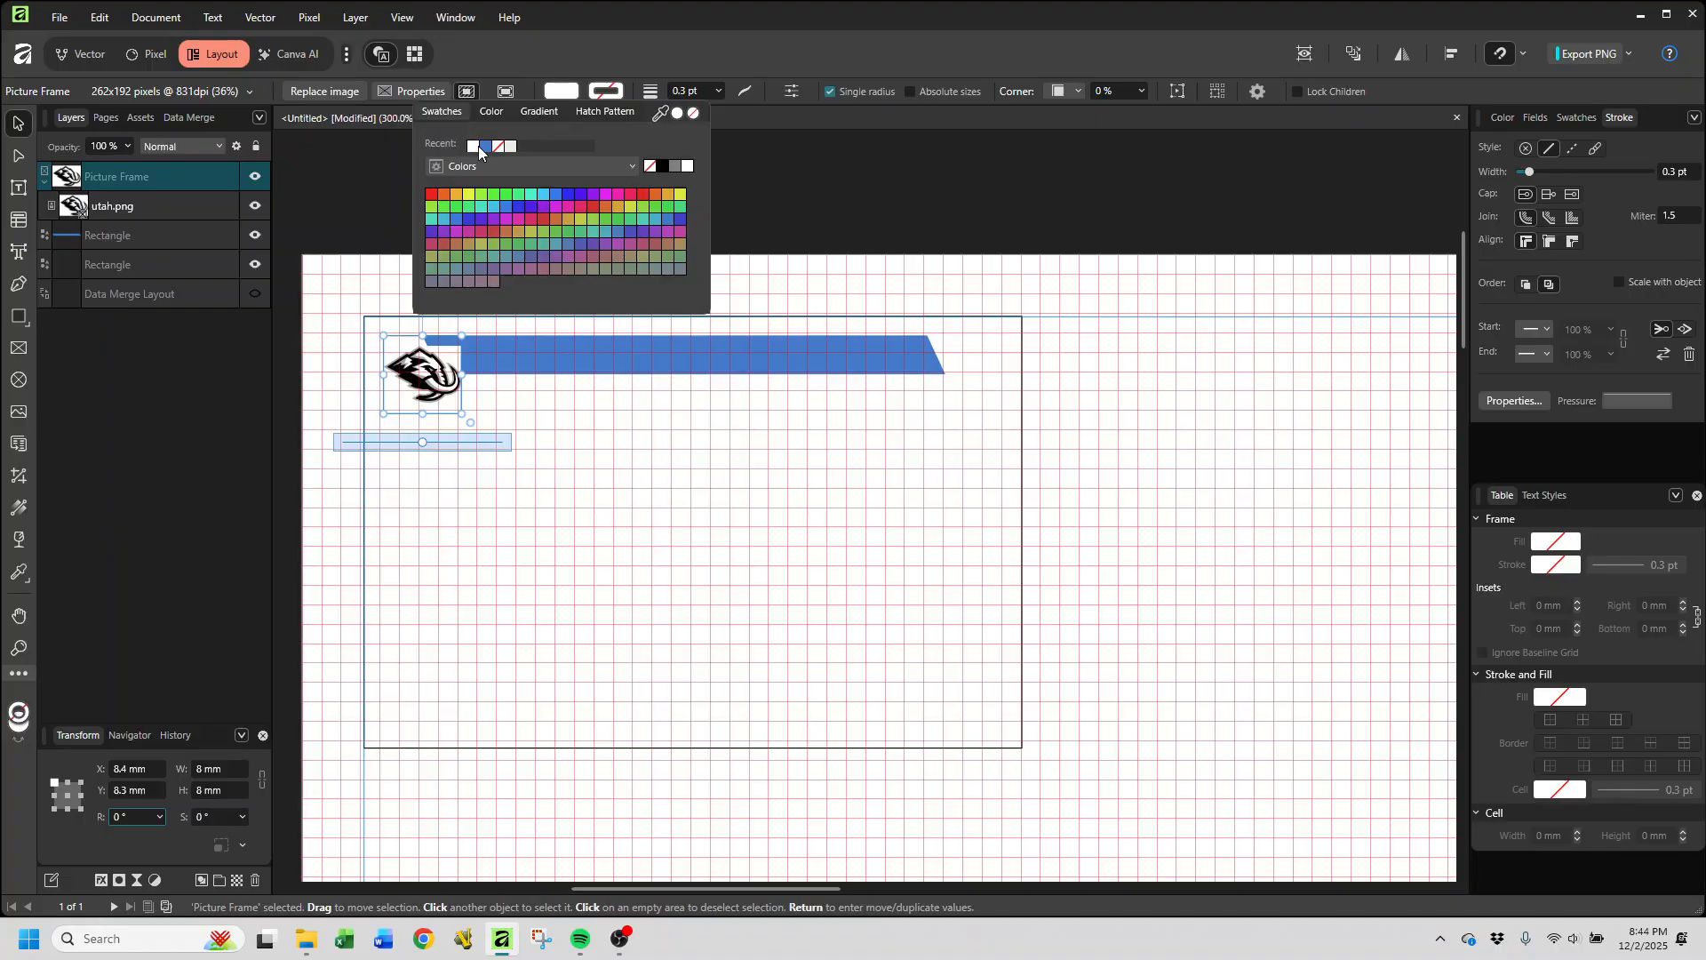
click(809, 167)
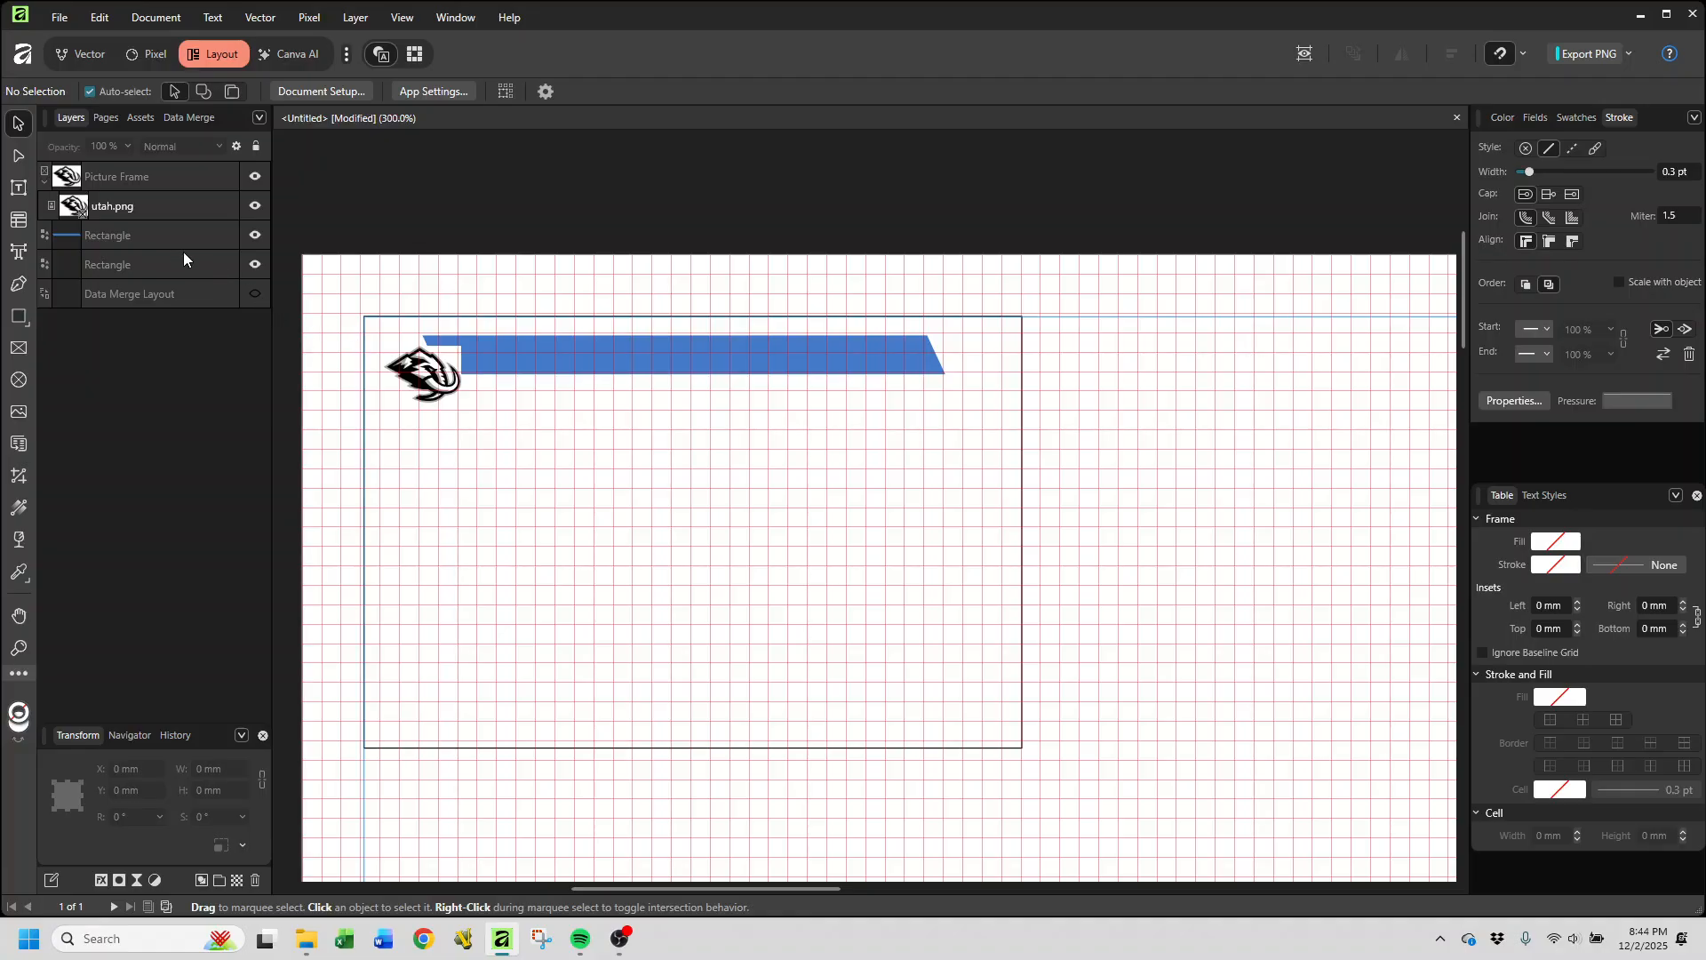
Step: Try fitting the picture frame to its logo image, and undo the fit
click(124, 176)
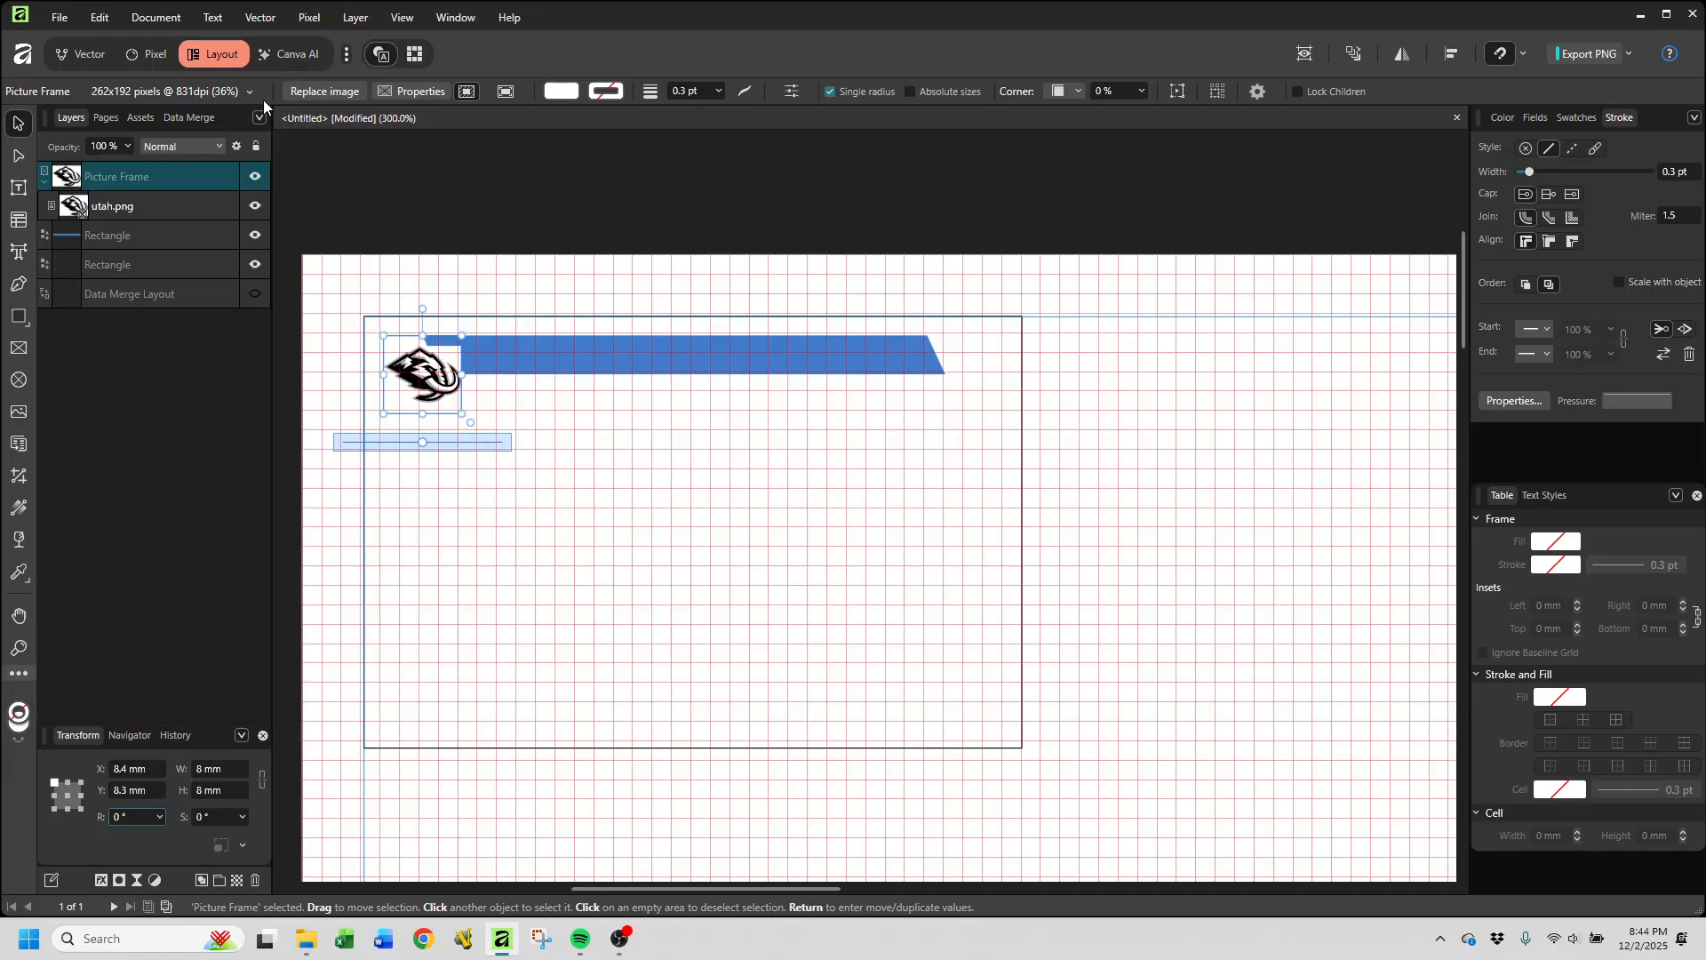
click(499, 91)
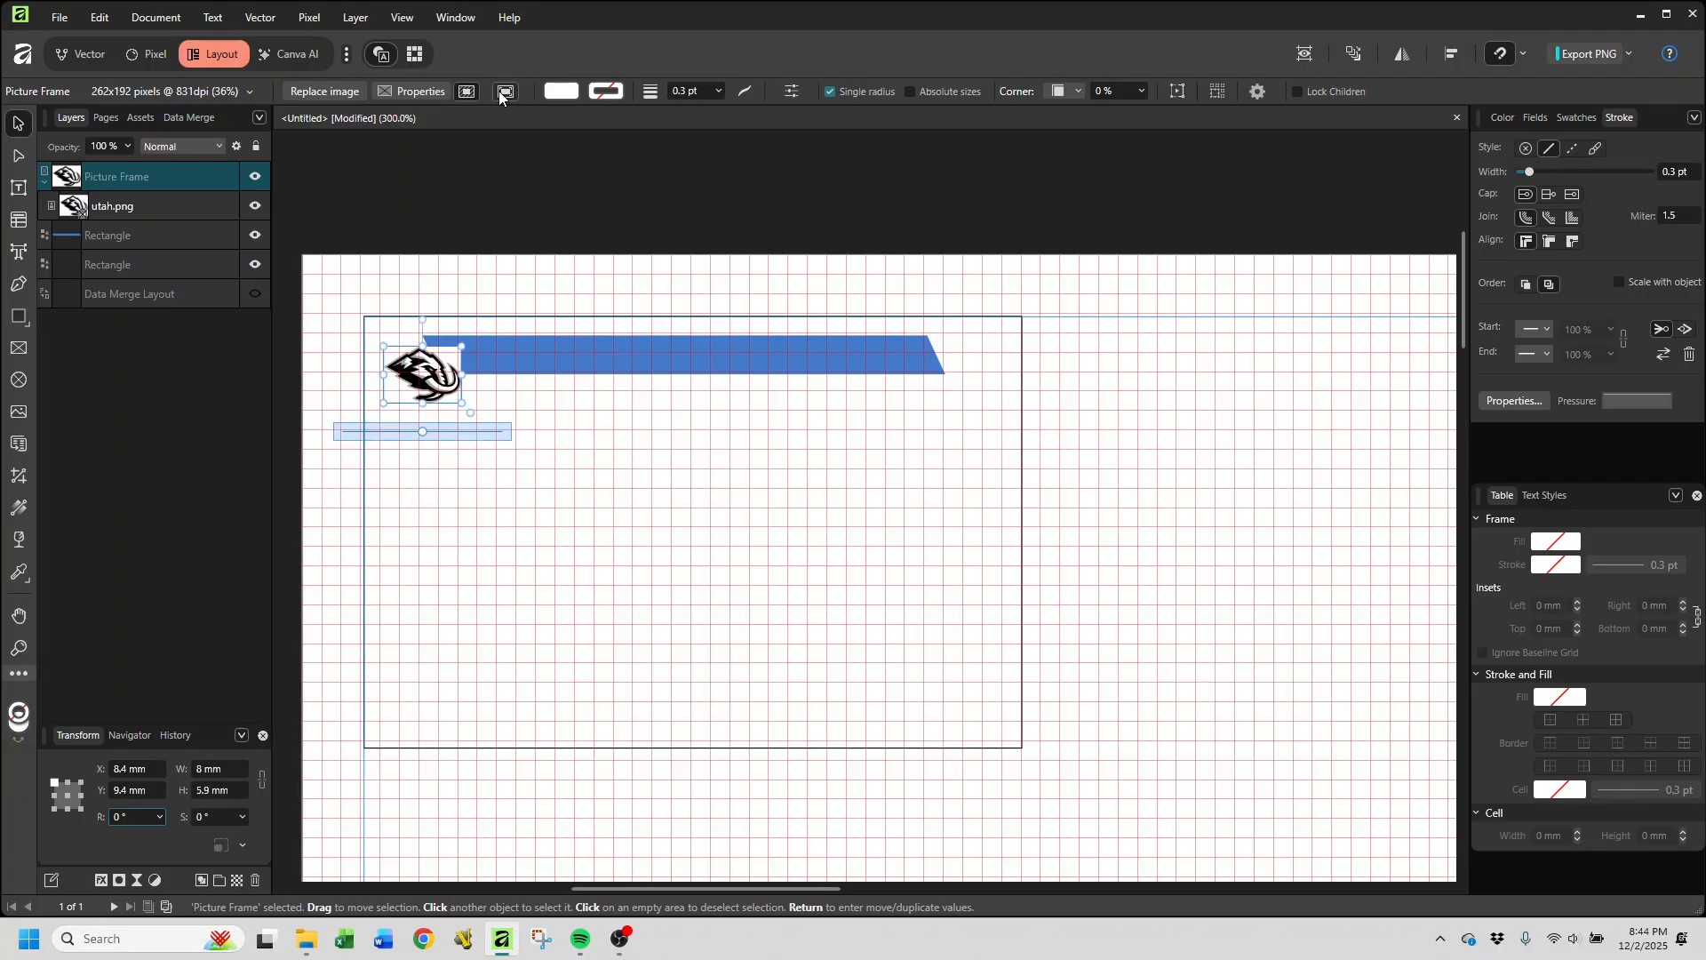
click(99, 17)
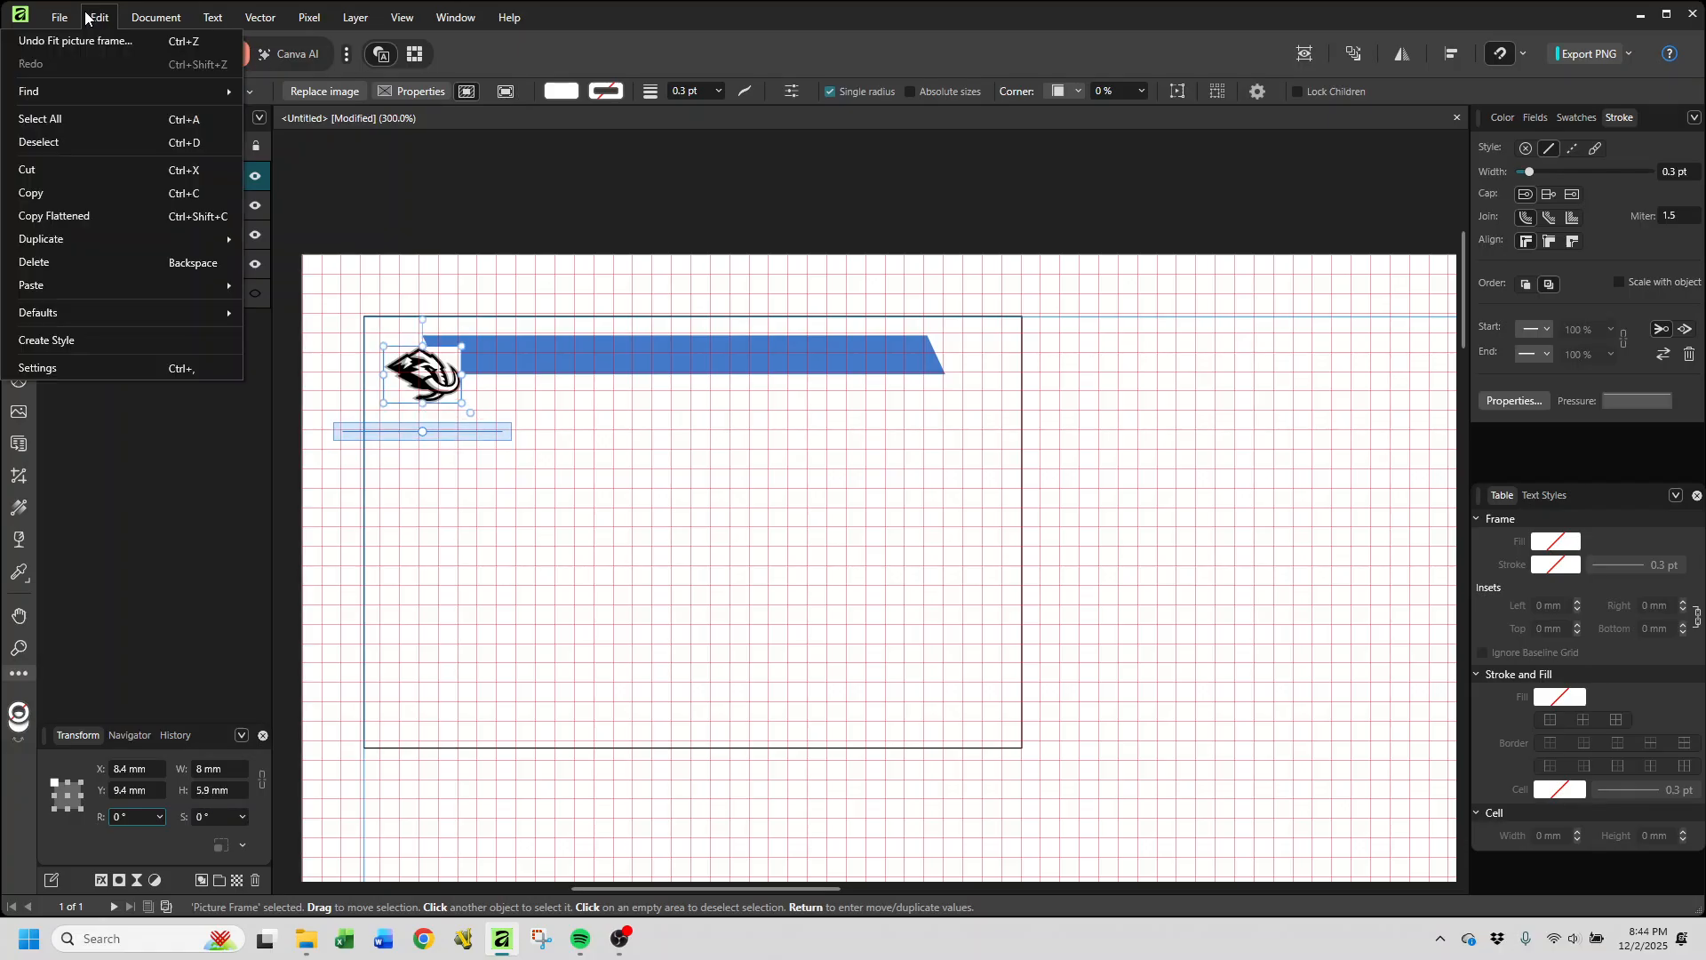
click(87, 40)
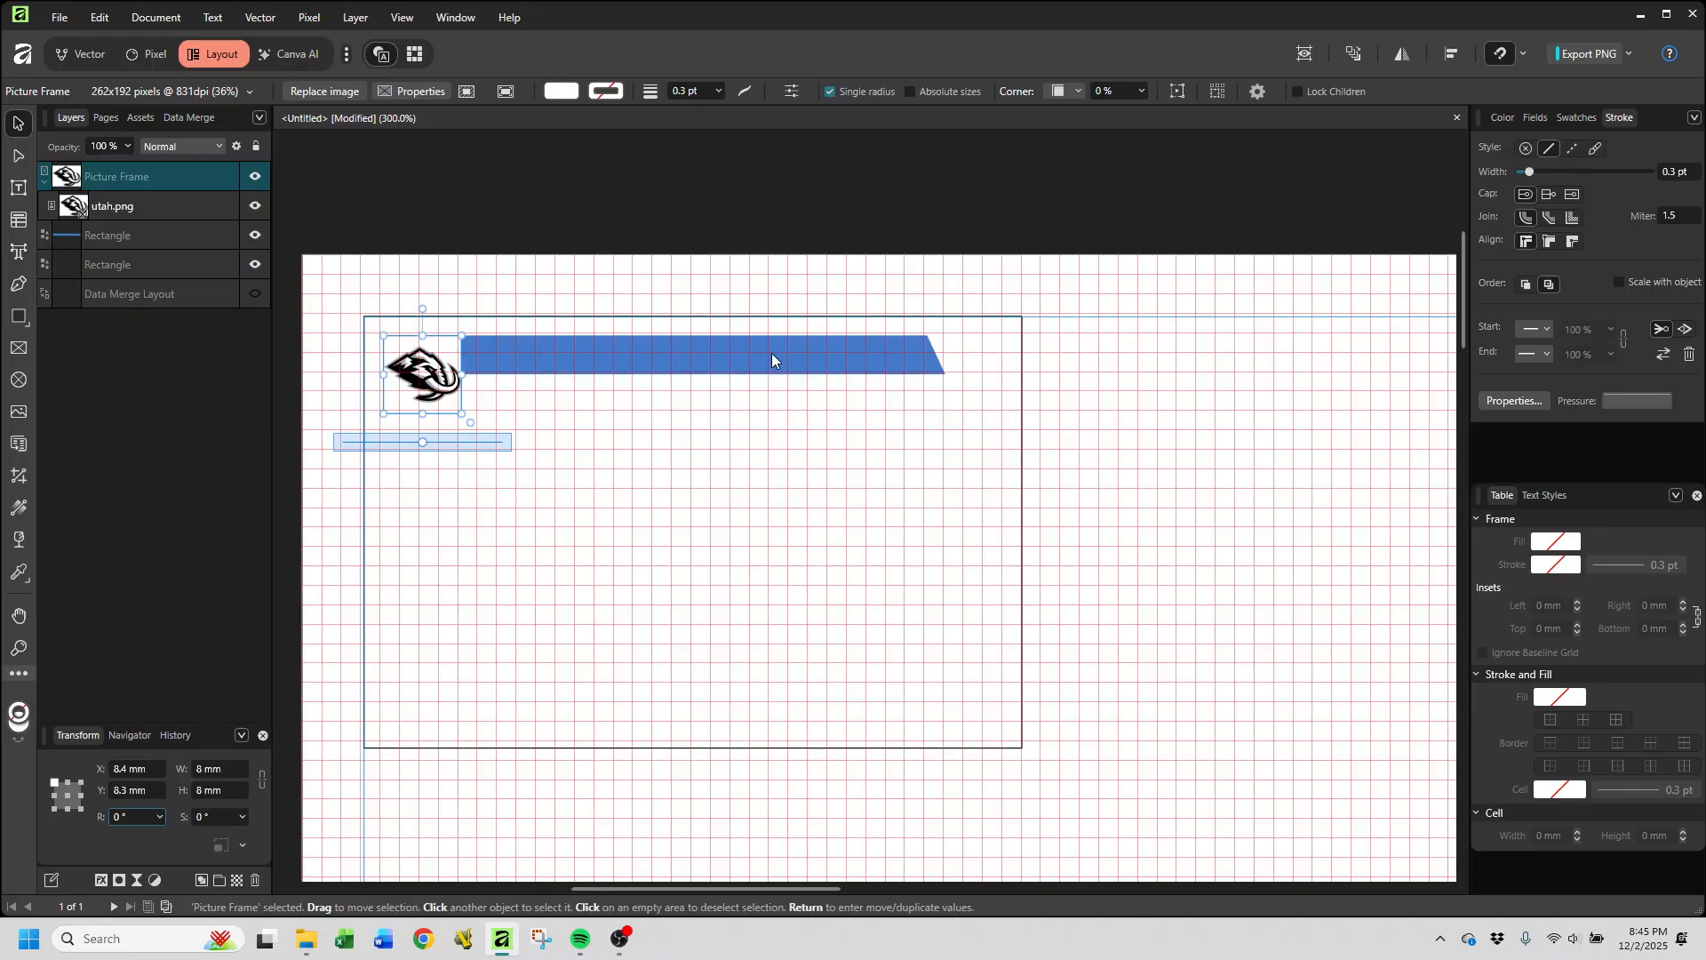
Step: Widen the slanted blue header rectangle to 58 mm and clear the selection
click(906, 359)
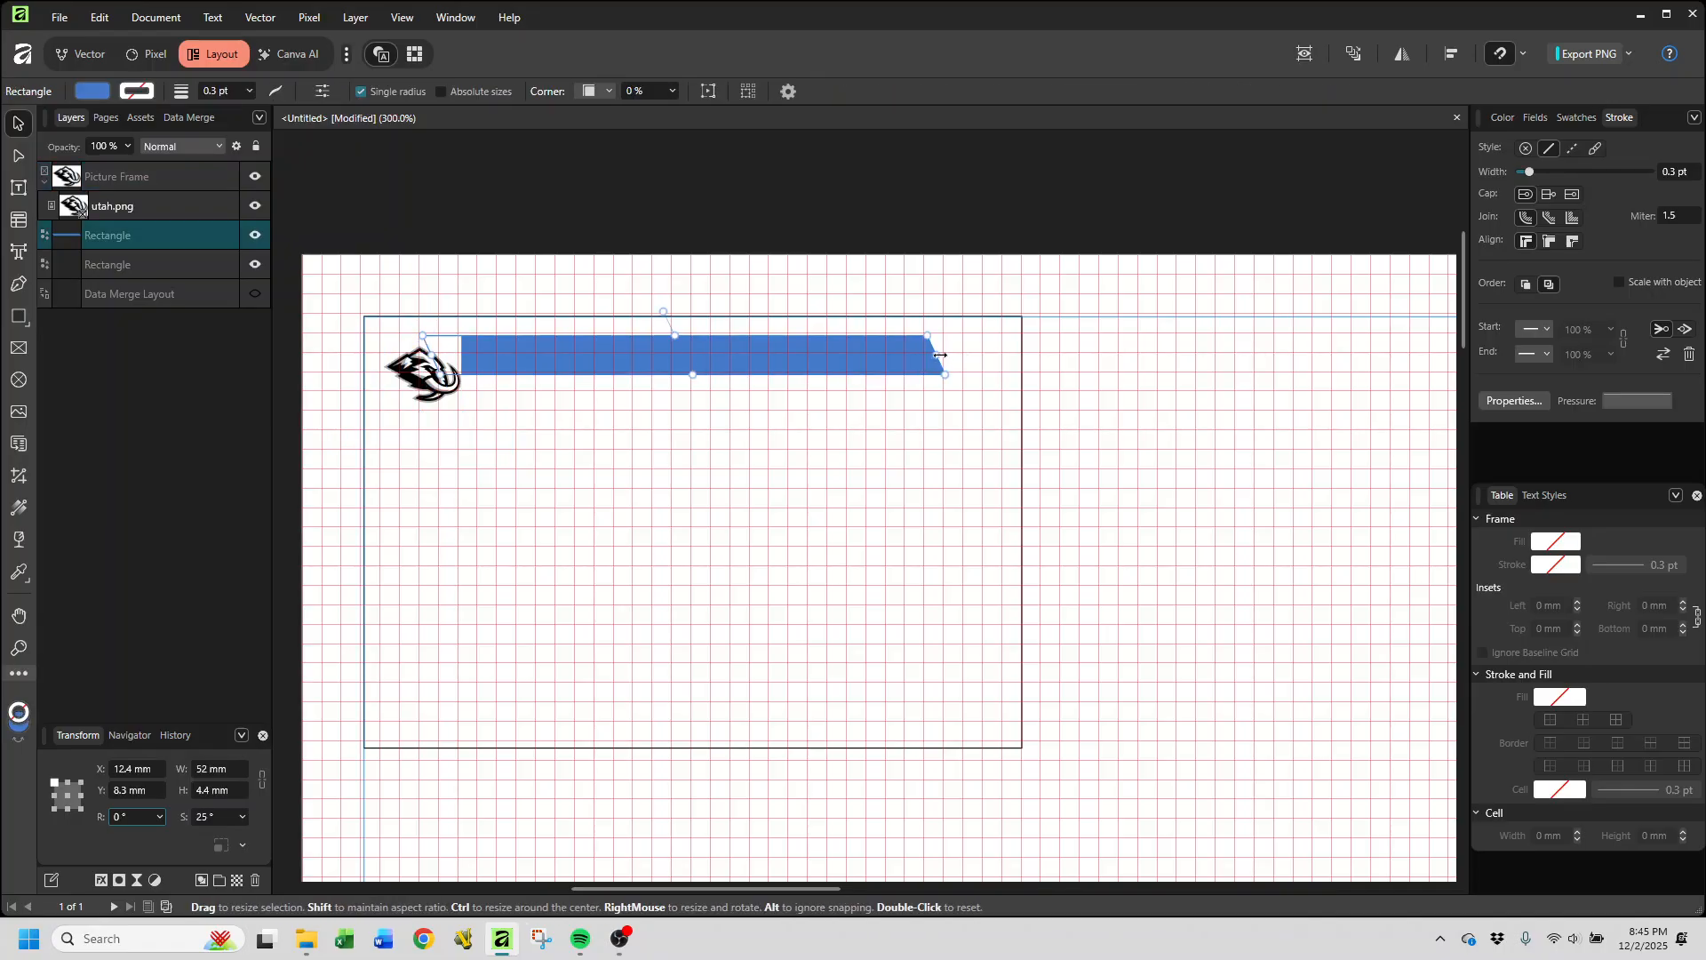
drag(937, 356, 995, 358)
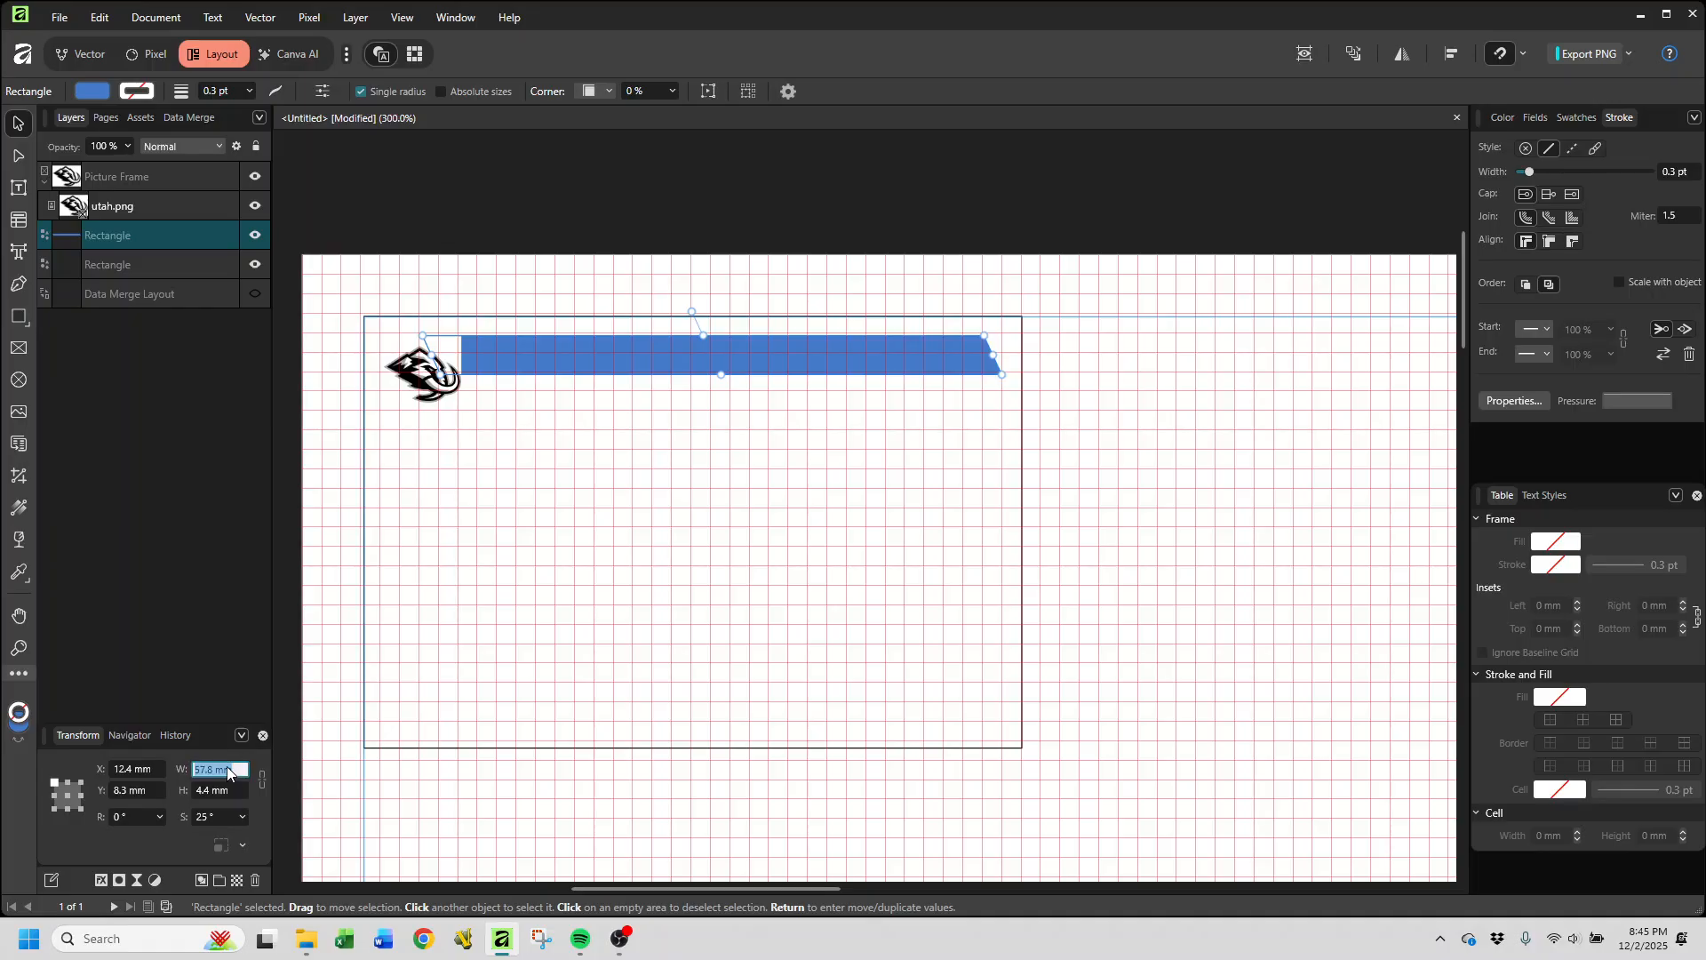
text(58)
key(Return)
click(1112, 457)
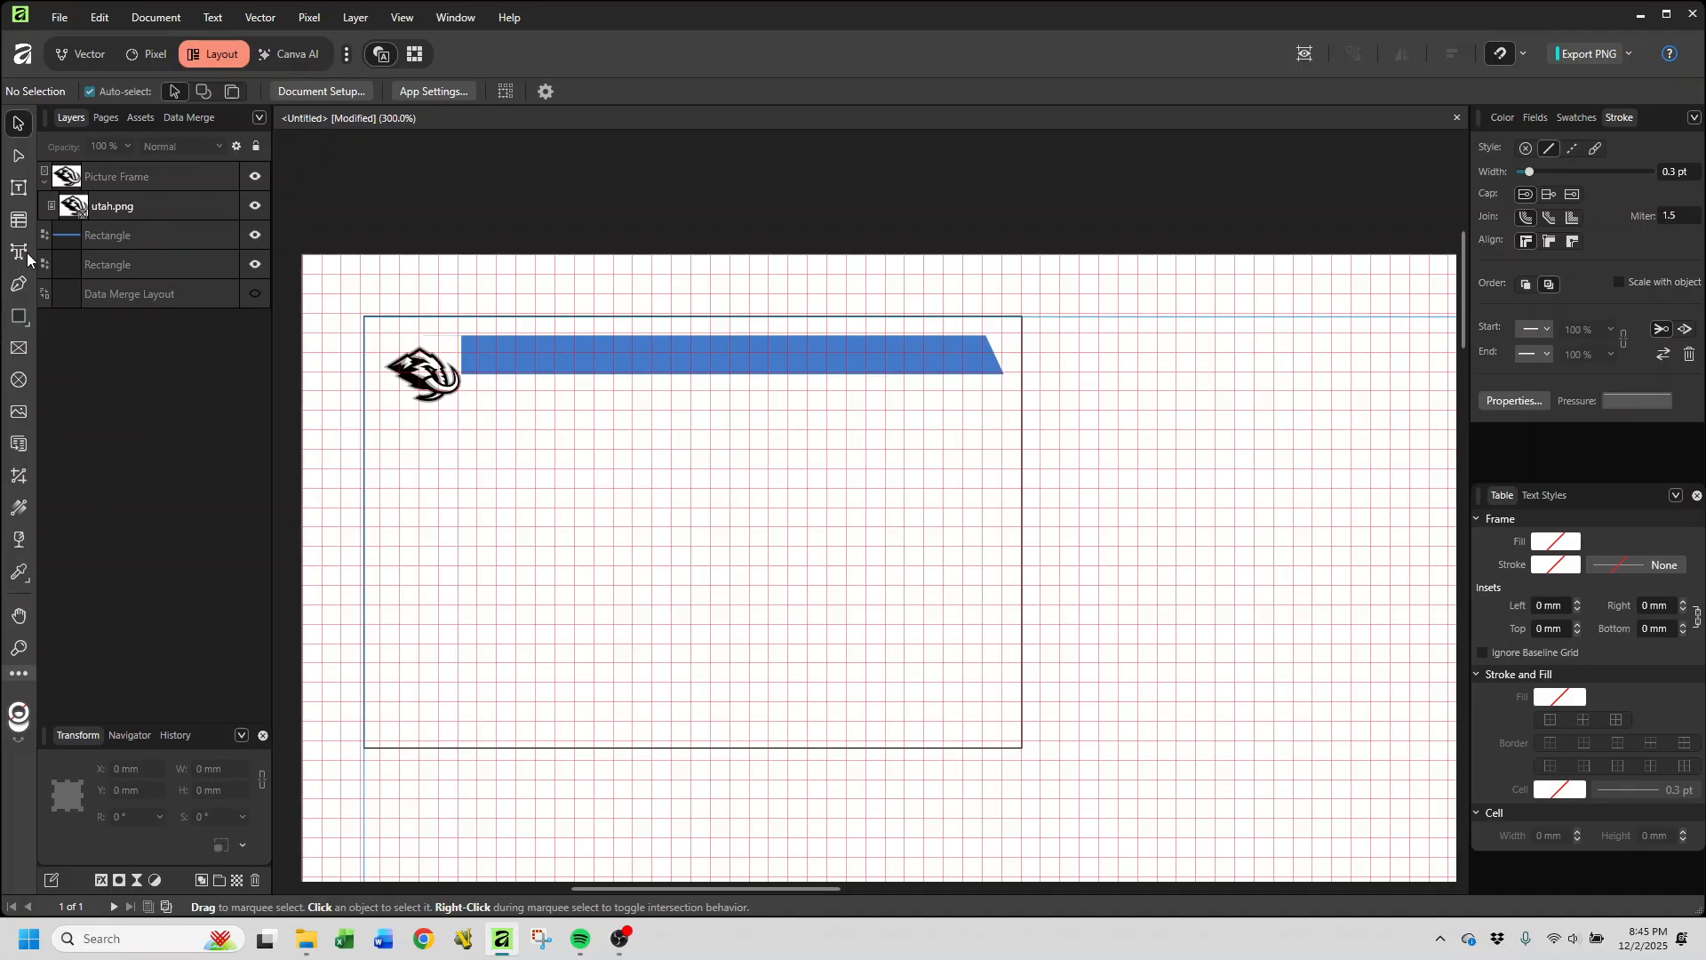
Step: Duplicate the slanted blue header and move the lower-layer copy directly beneath the original, at Y 12.3 mm
click(139, 237)
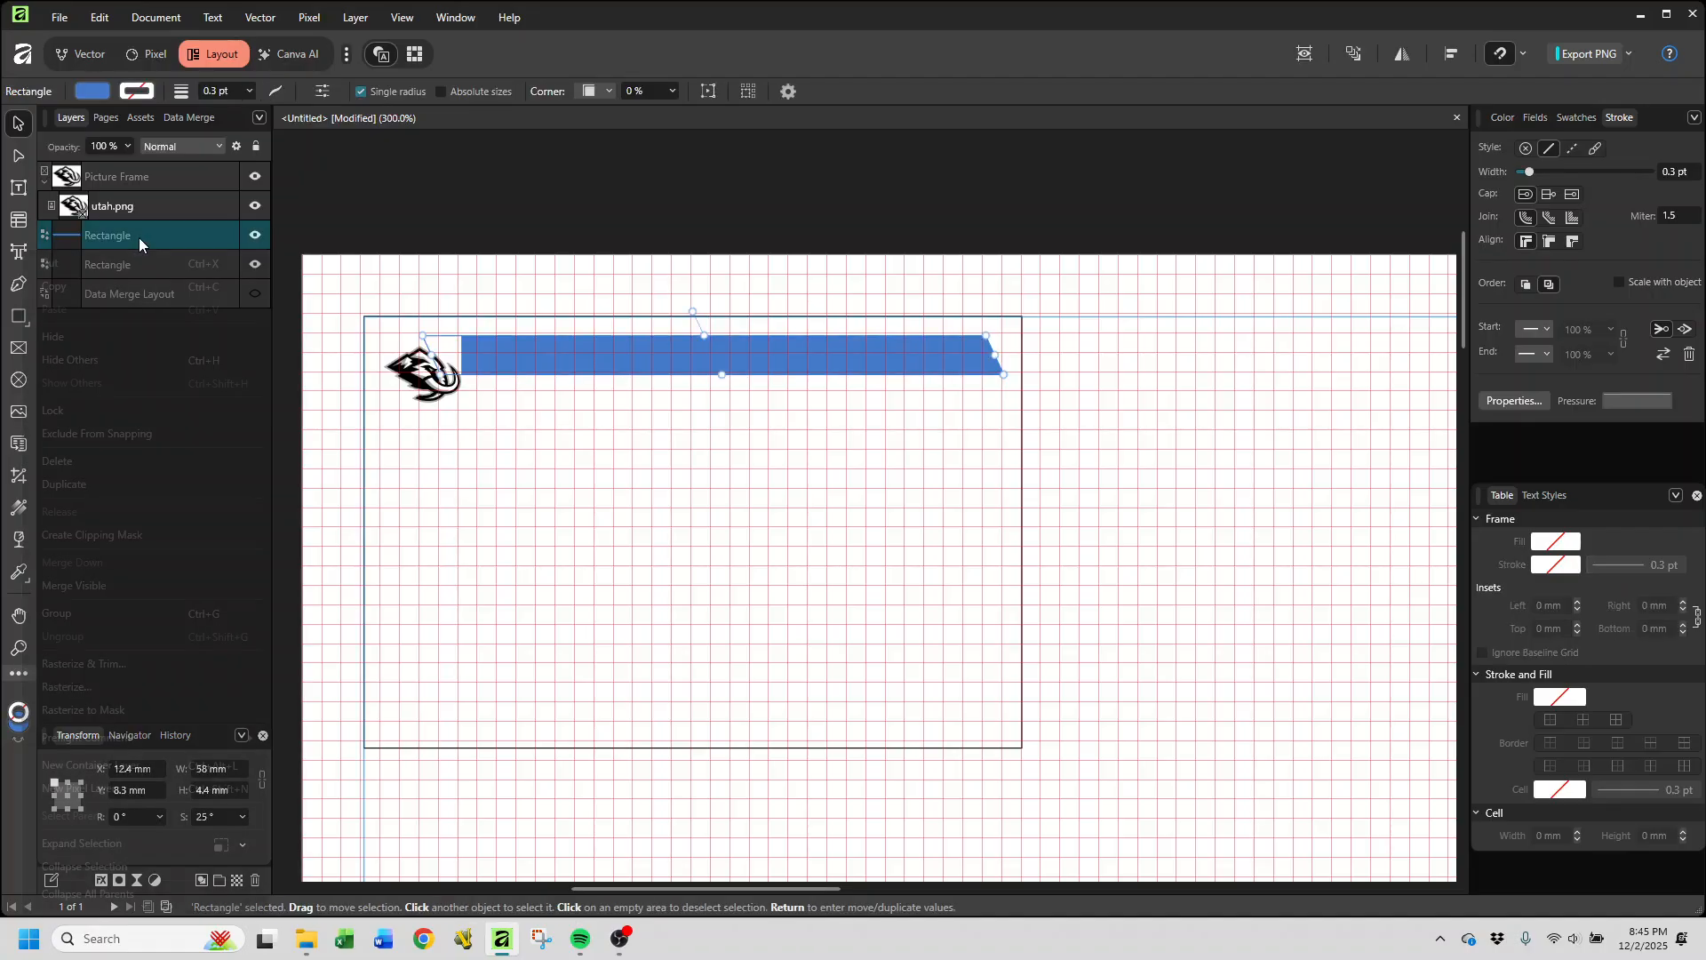
right_click(138, 237)
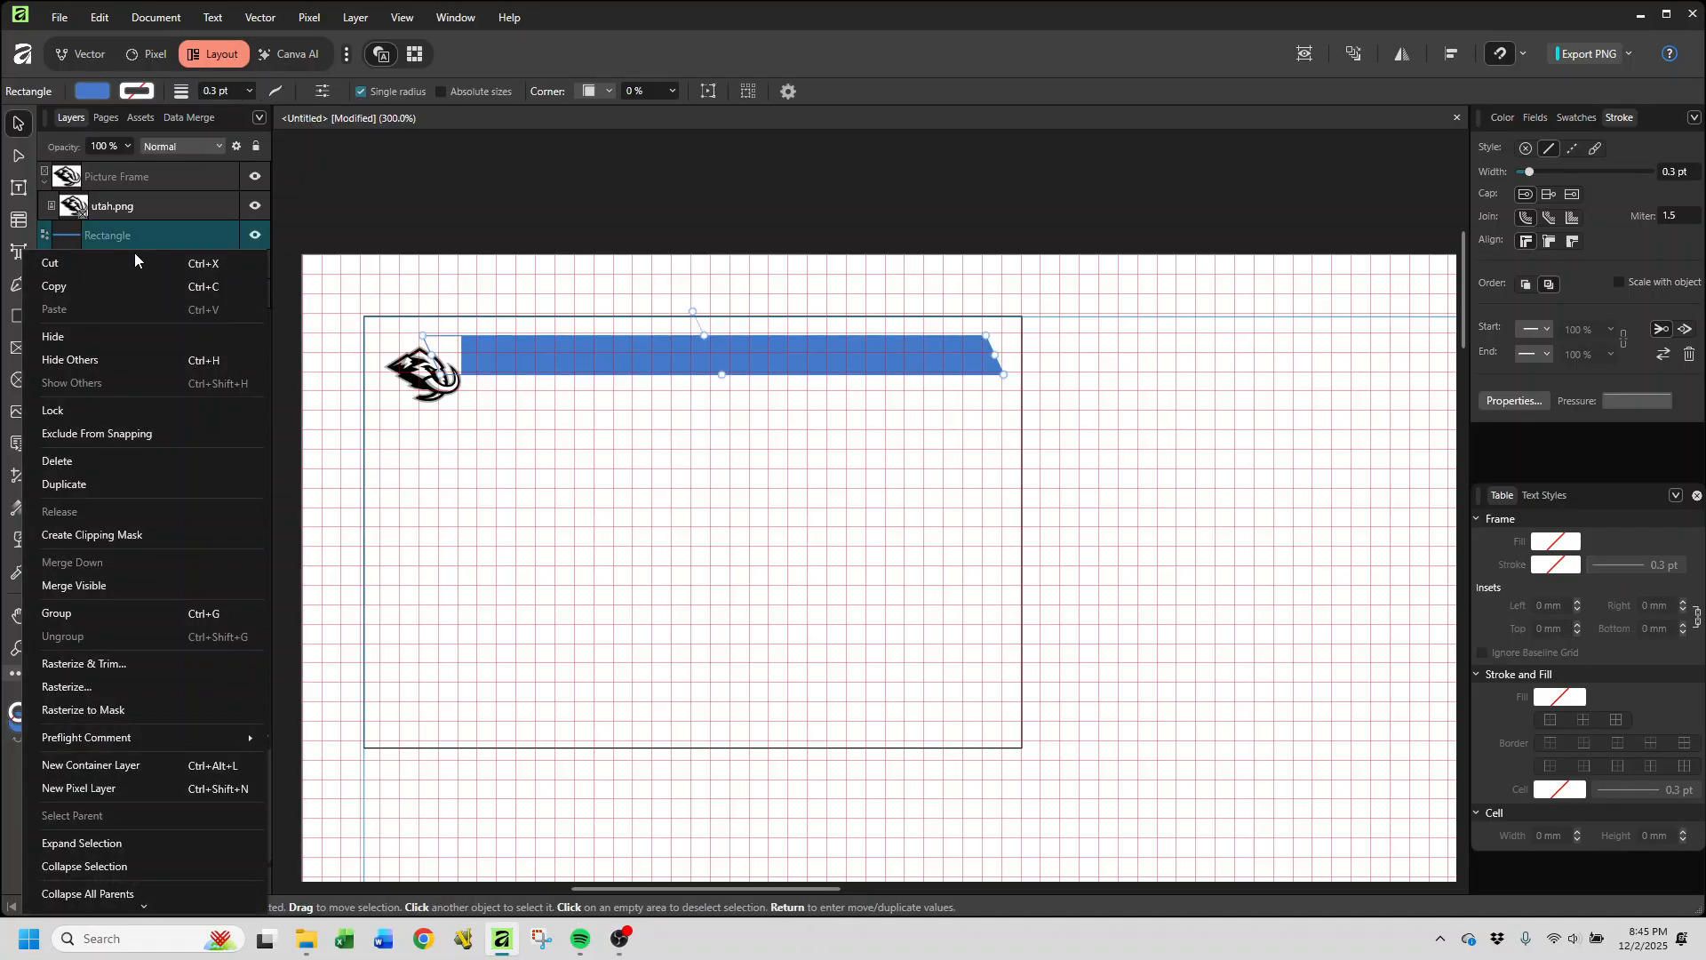
click(99, 487)
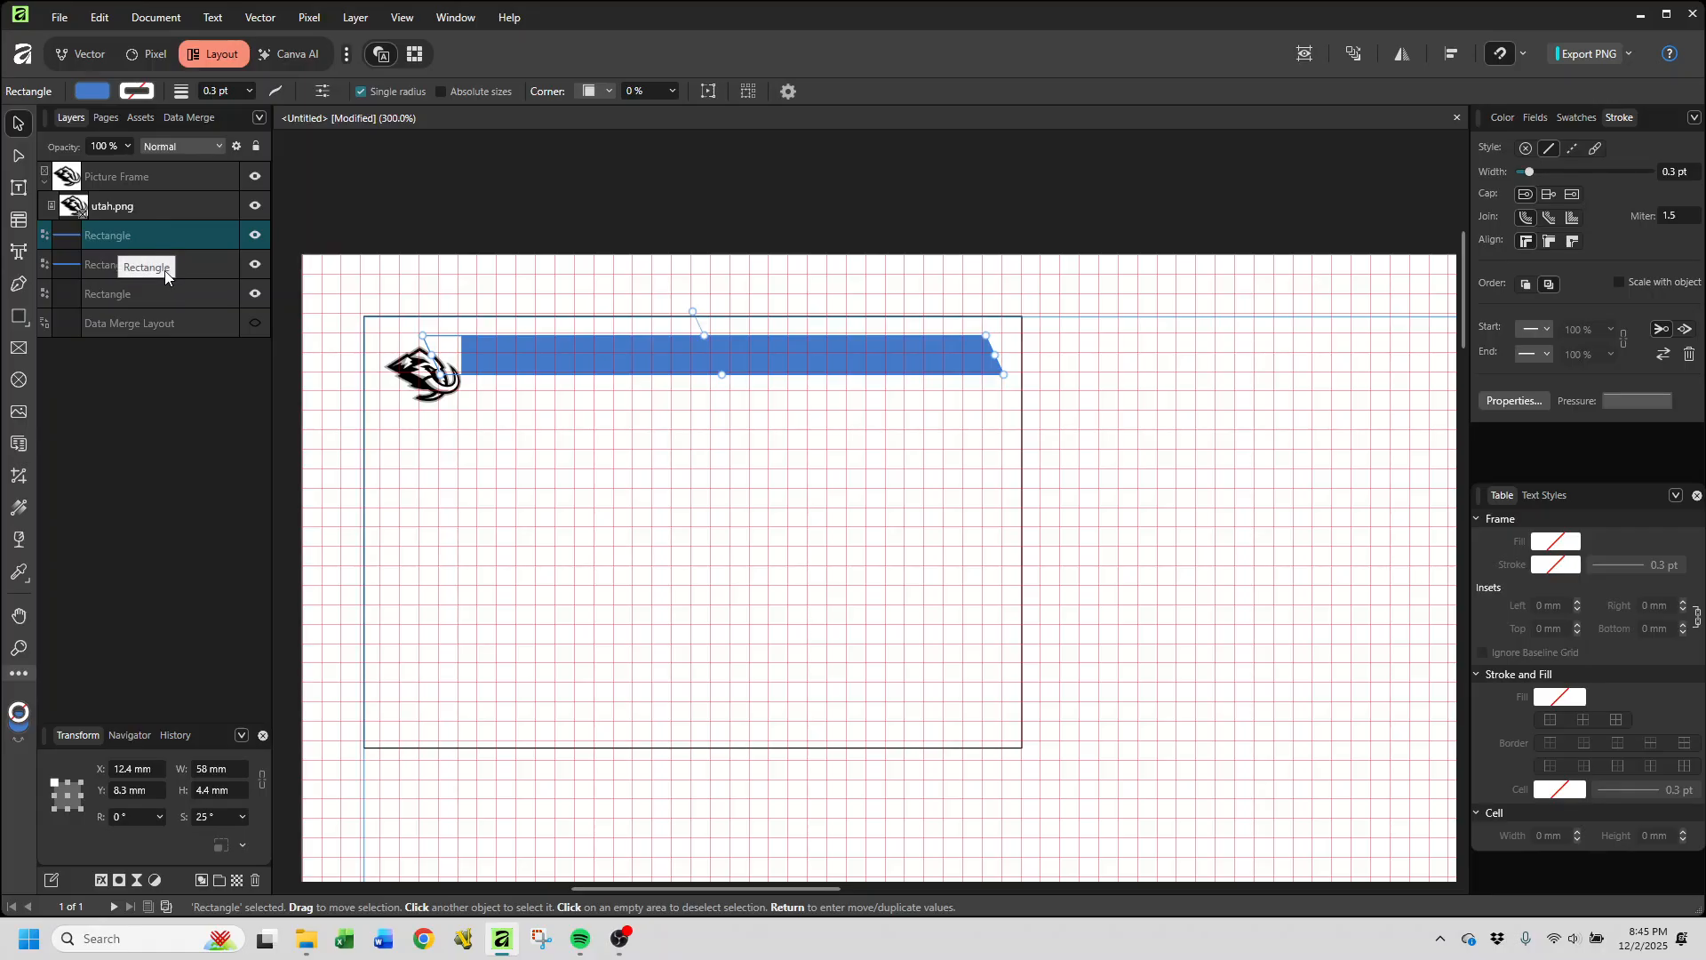
click(188, 263)
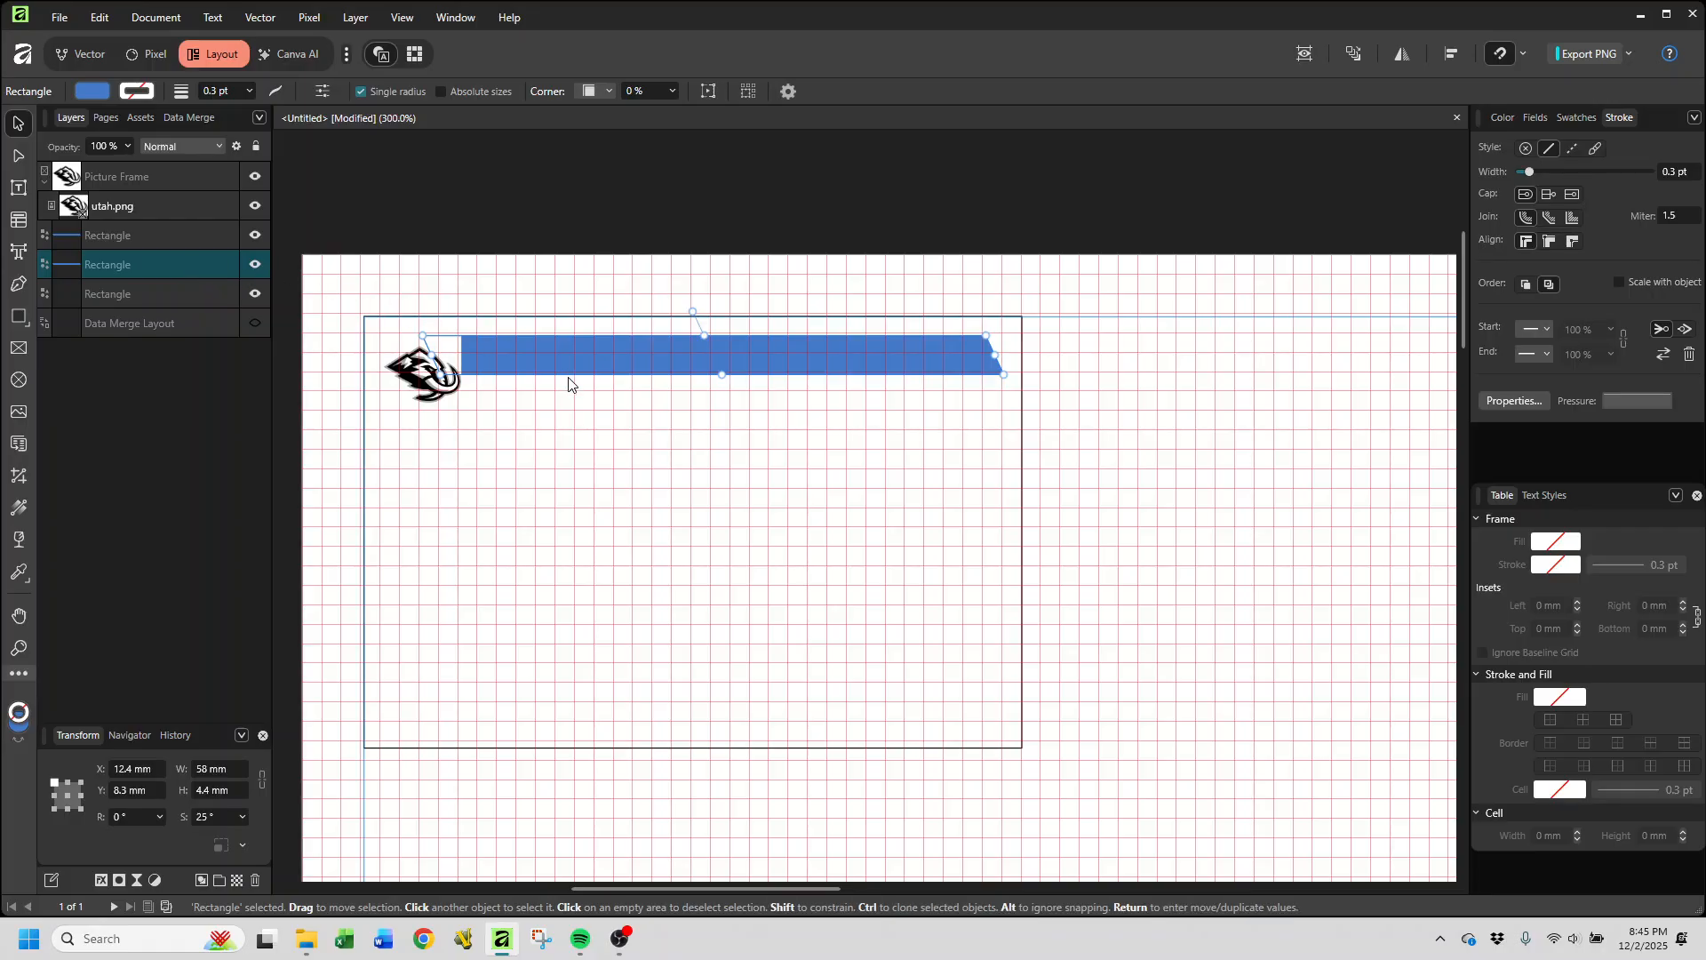
drag(571, 382, 563, 420)
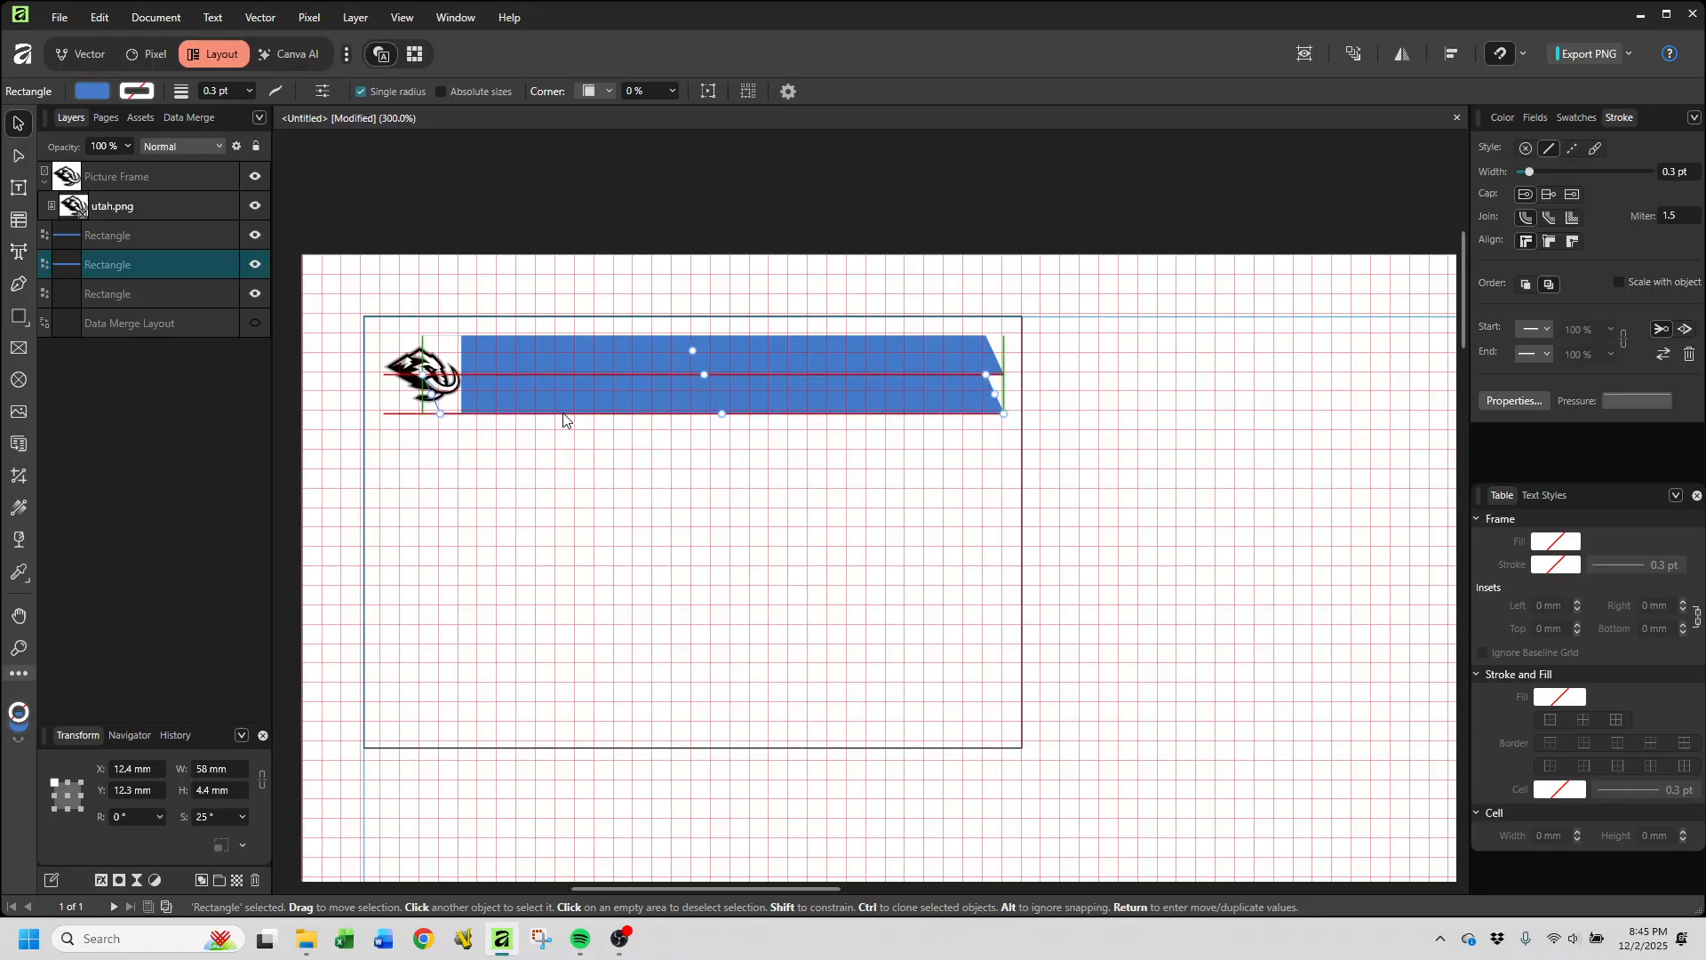
drag(563, 419, 565, 421)
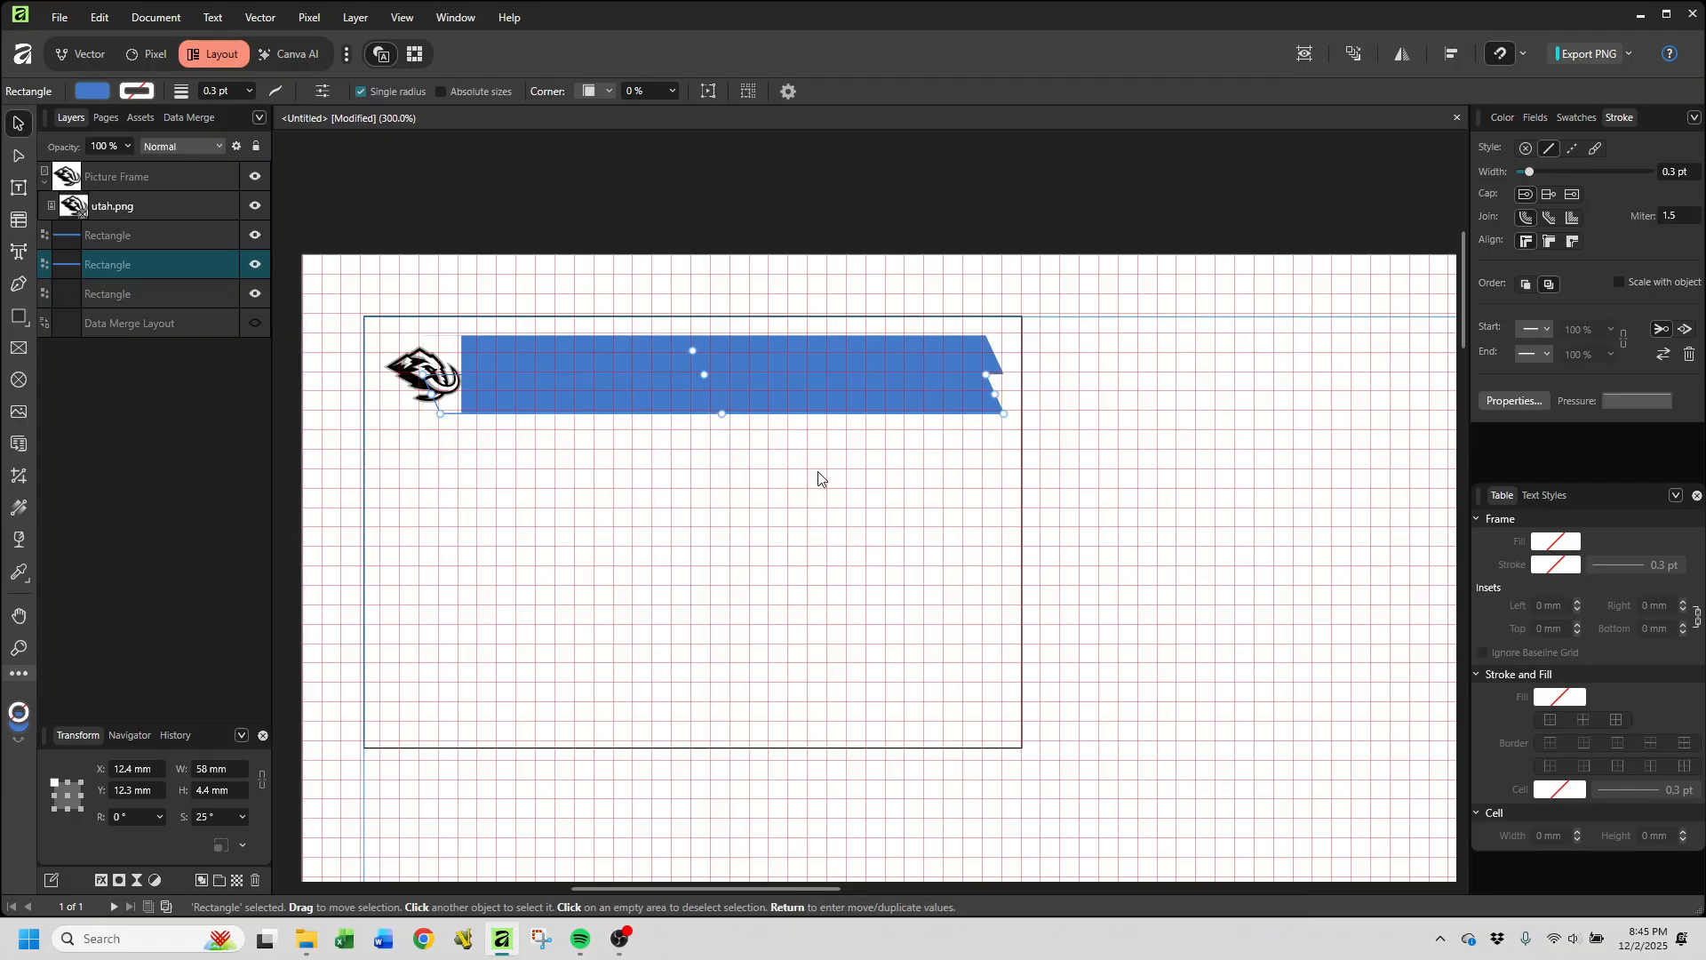
click(1167, 436)
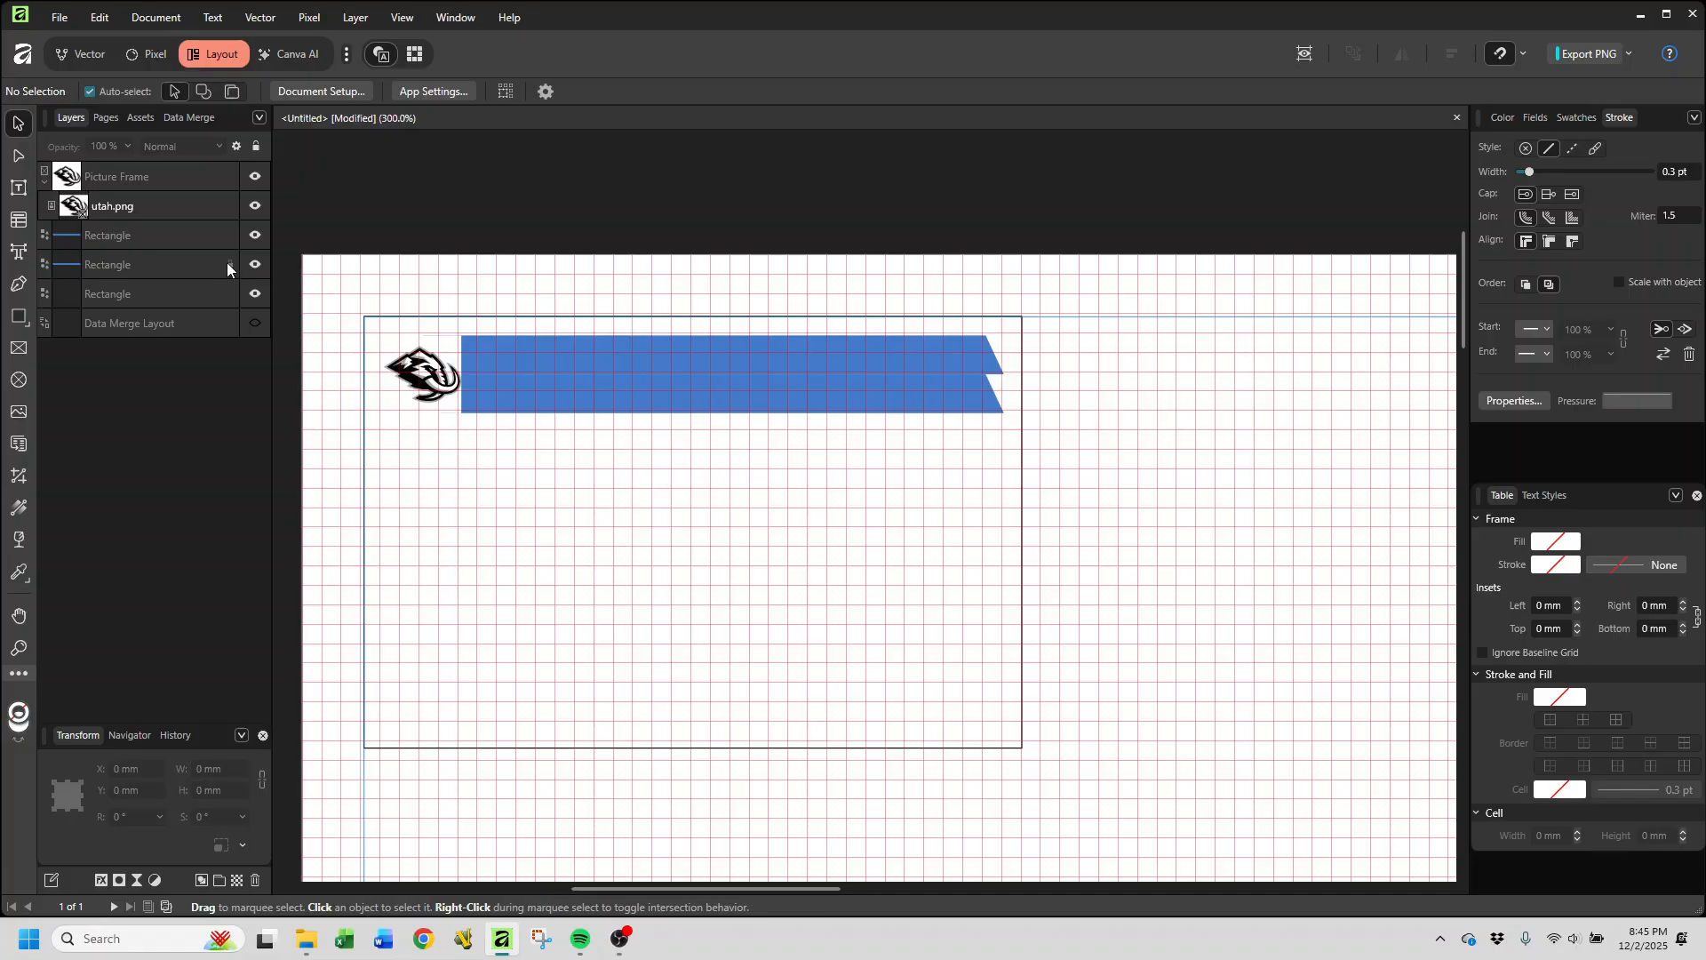
Step: Give the utah.png picture frame a white stroke 4 pt wide
click(112, 176)
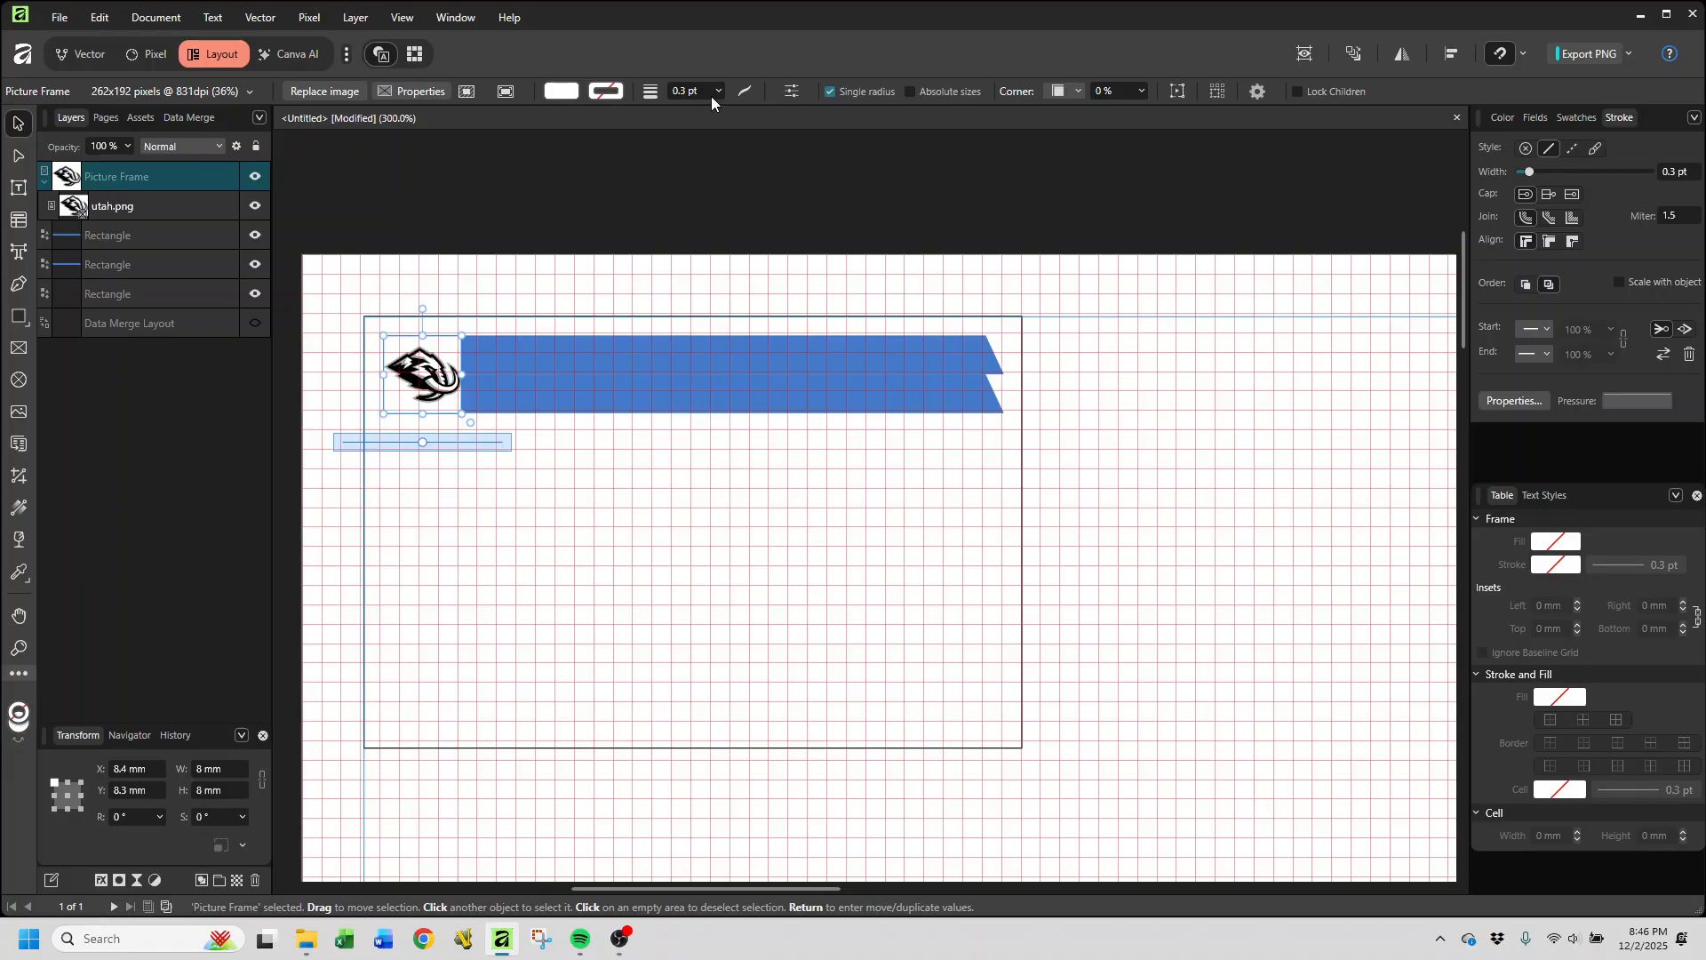
click(606, 91)
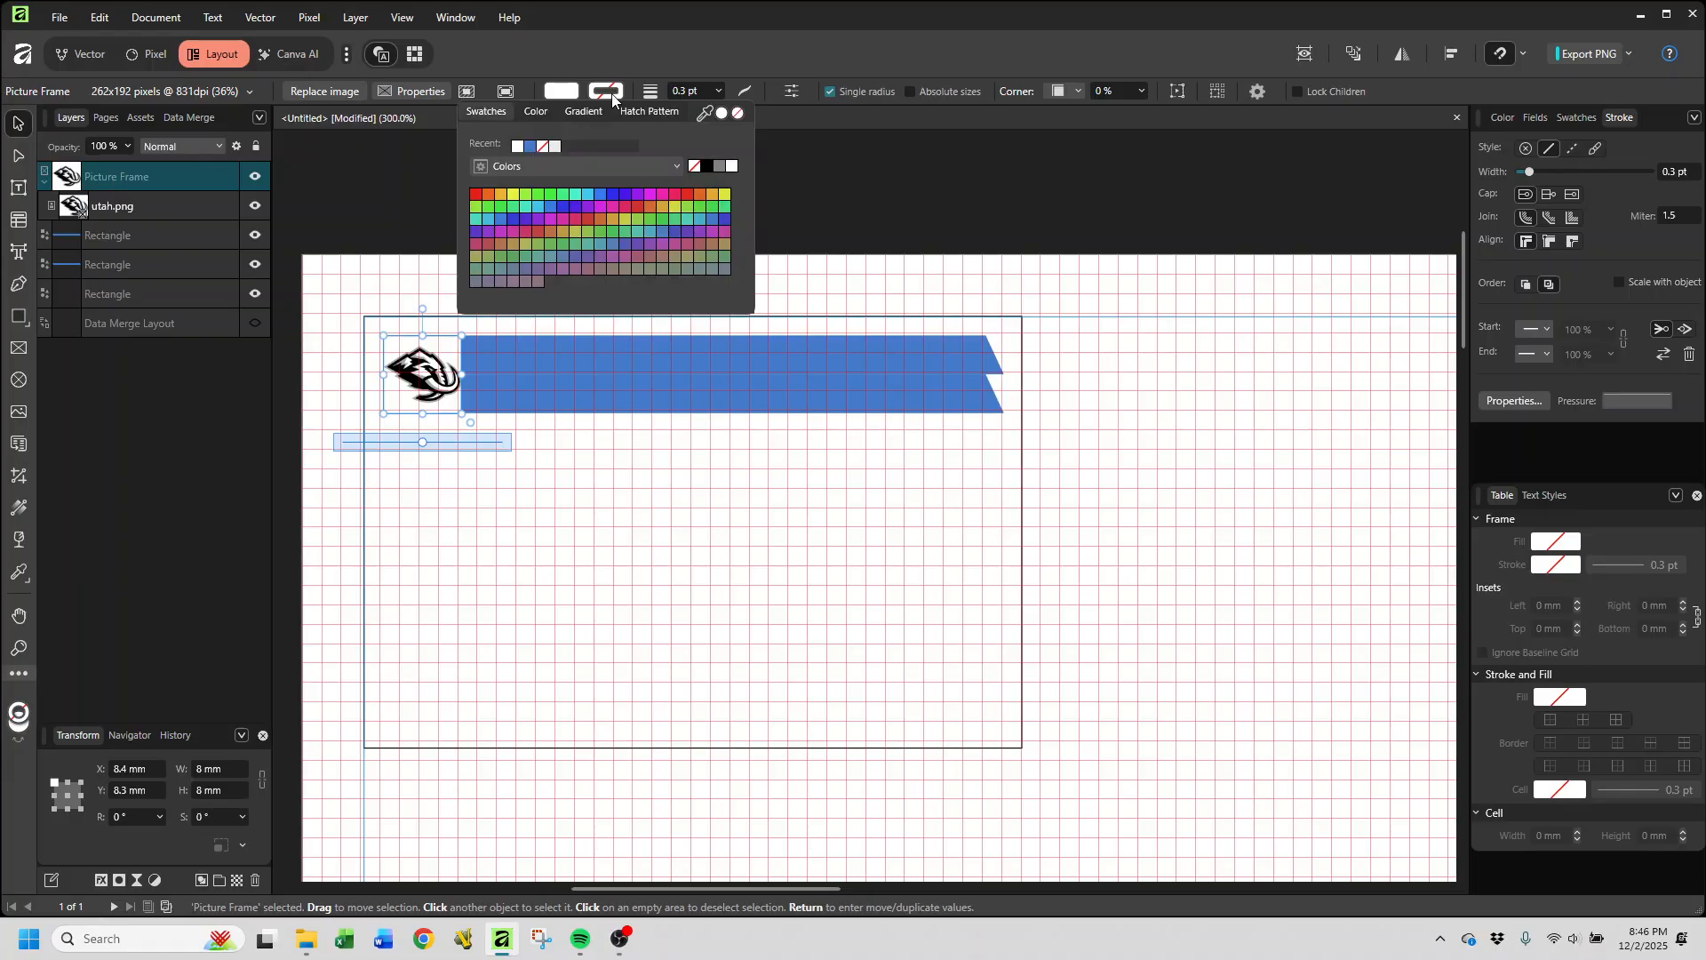
click(516, 147)
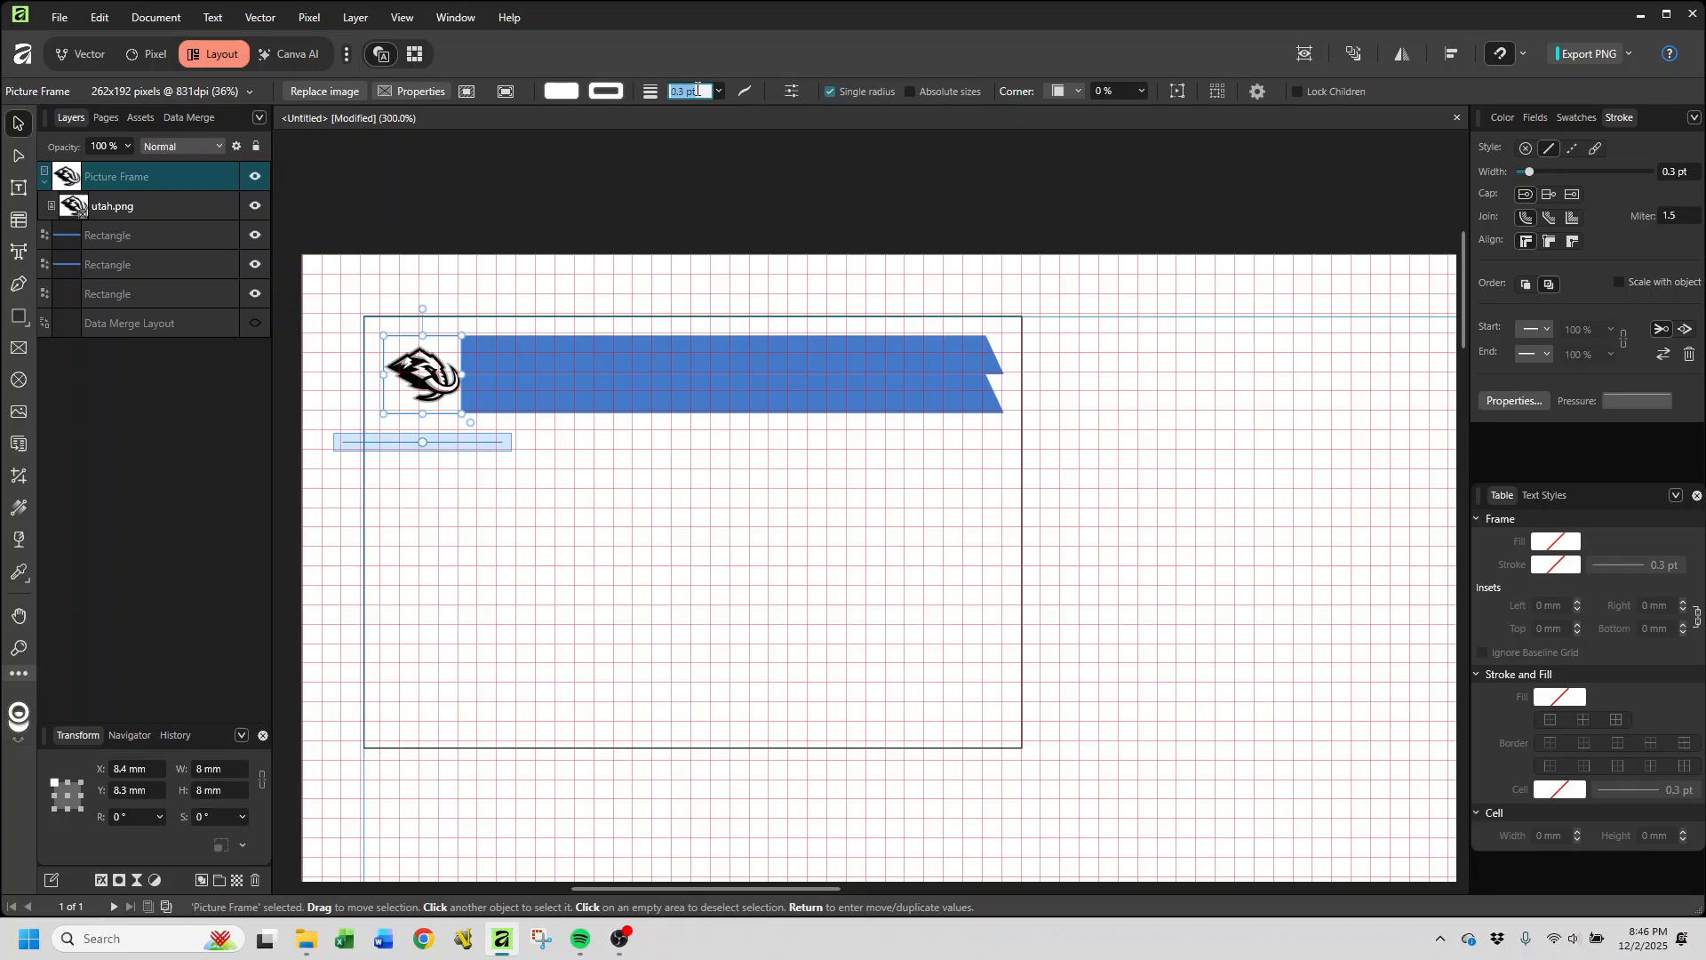
text(3)
key(Return)
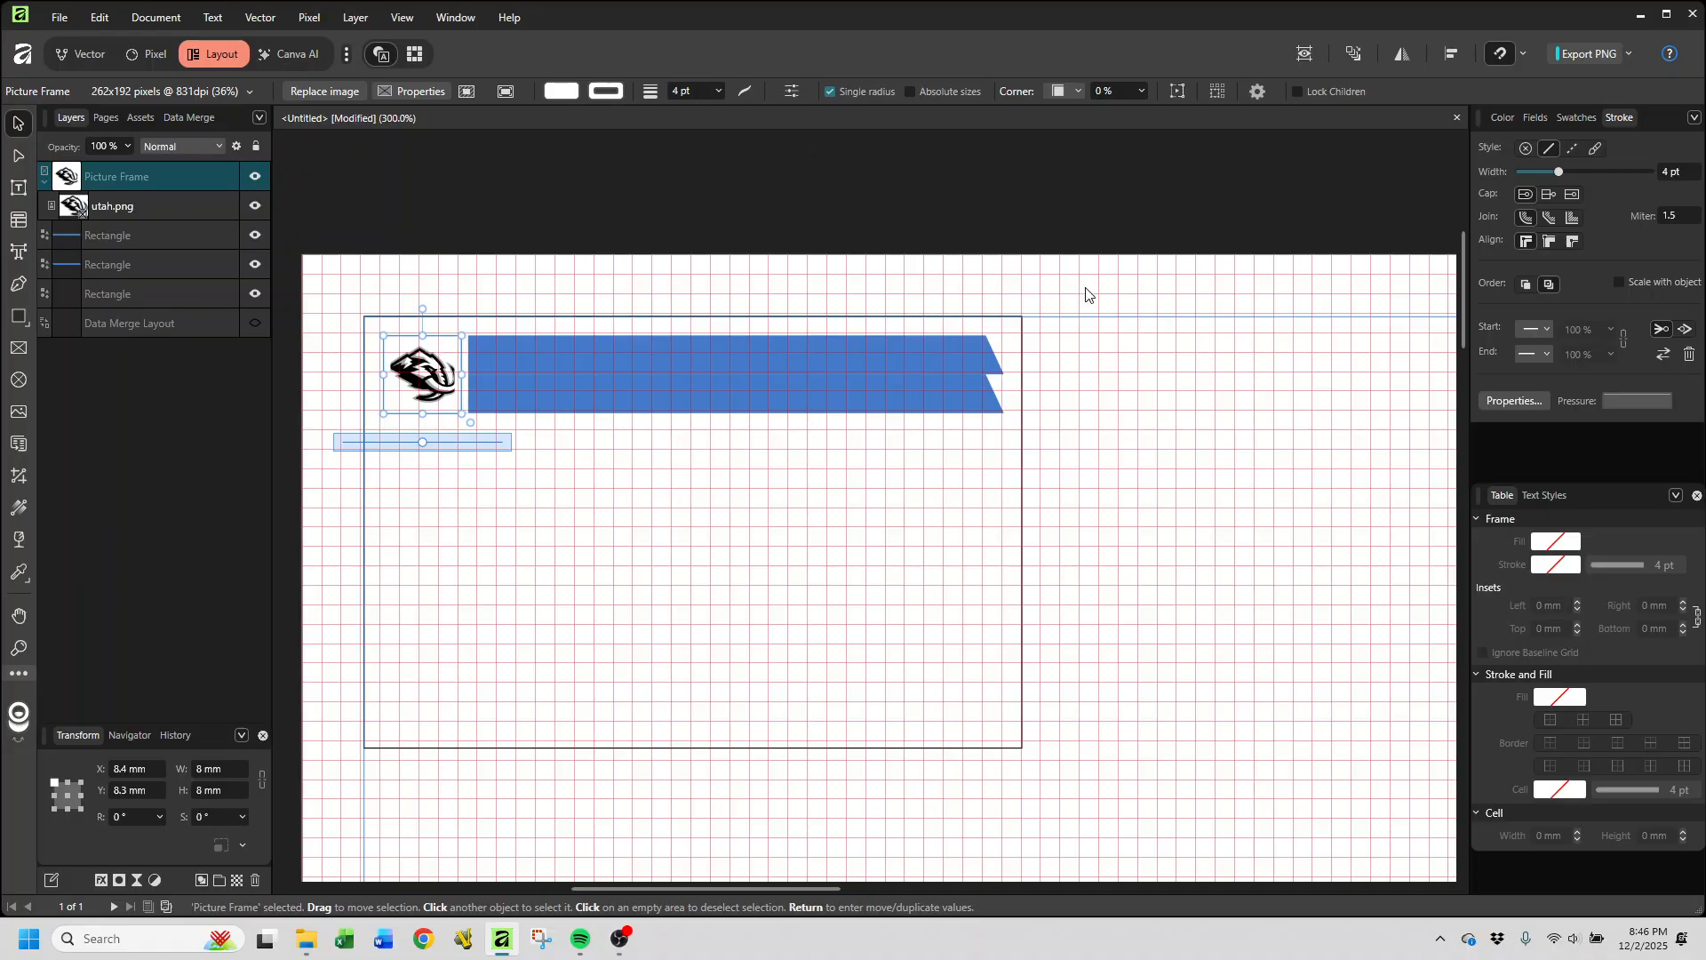
click(1112, 357)
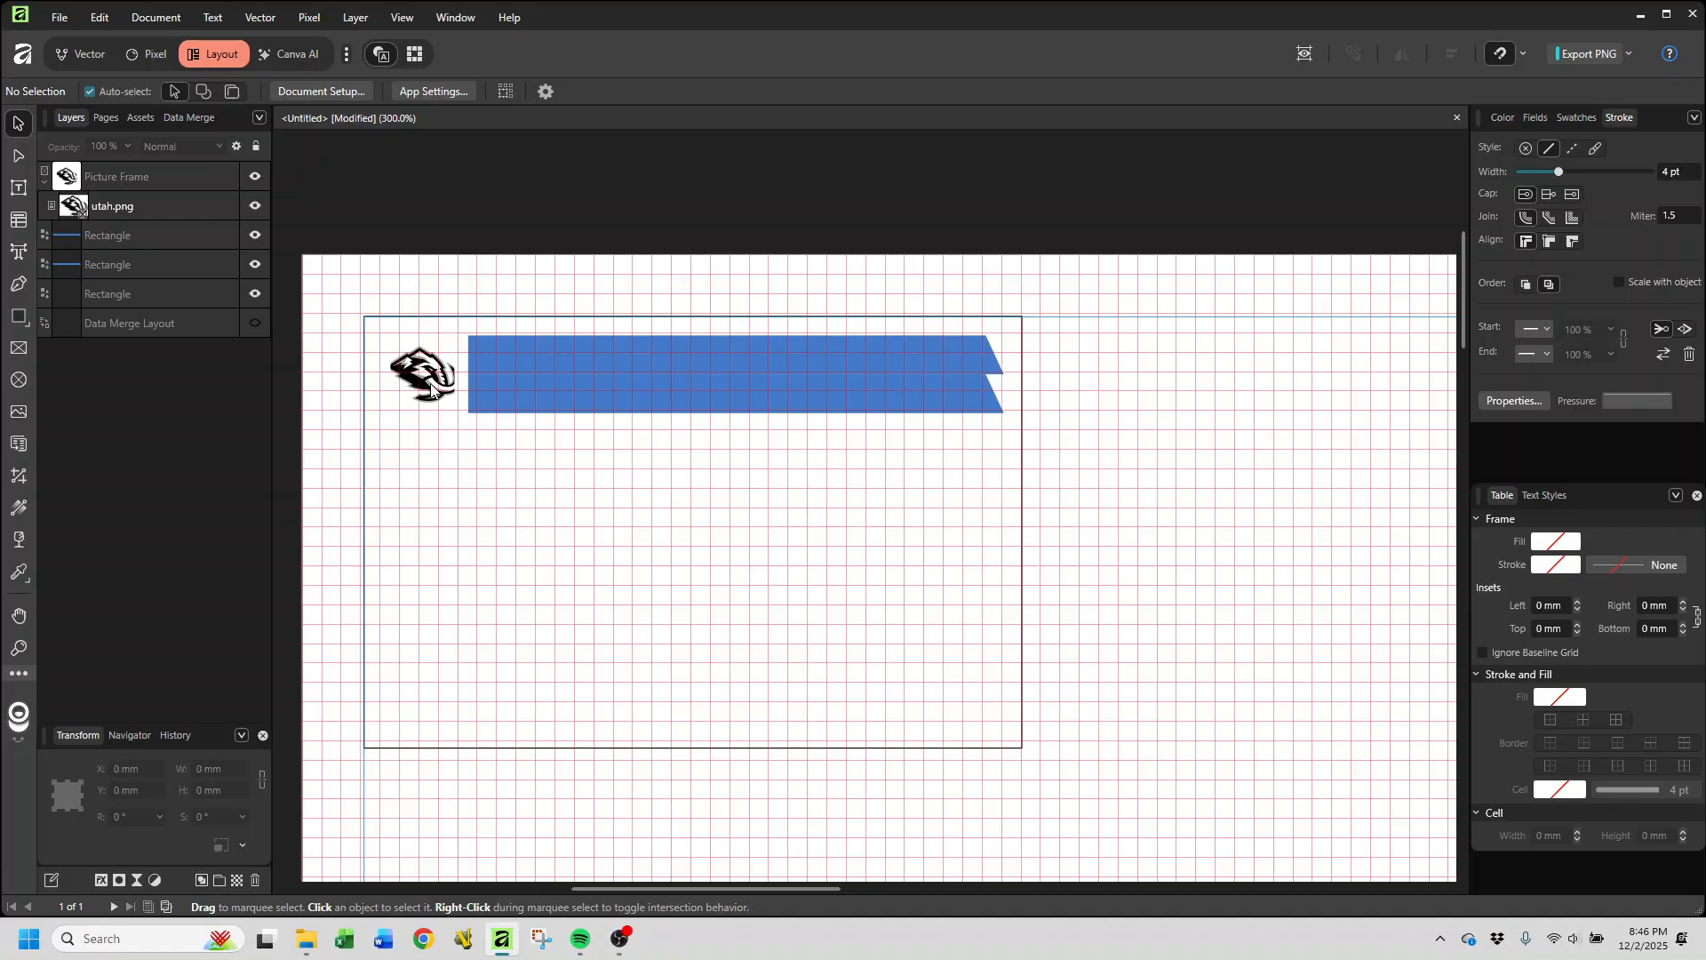
Step: Set the utah.png picture frame's scaling to Scale to Minimum Fit
click(431, 389)
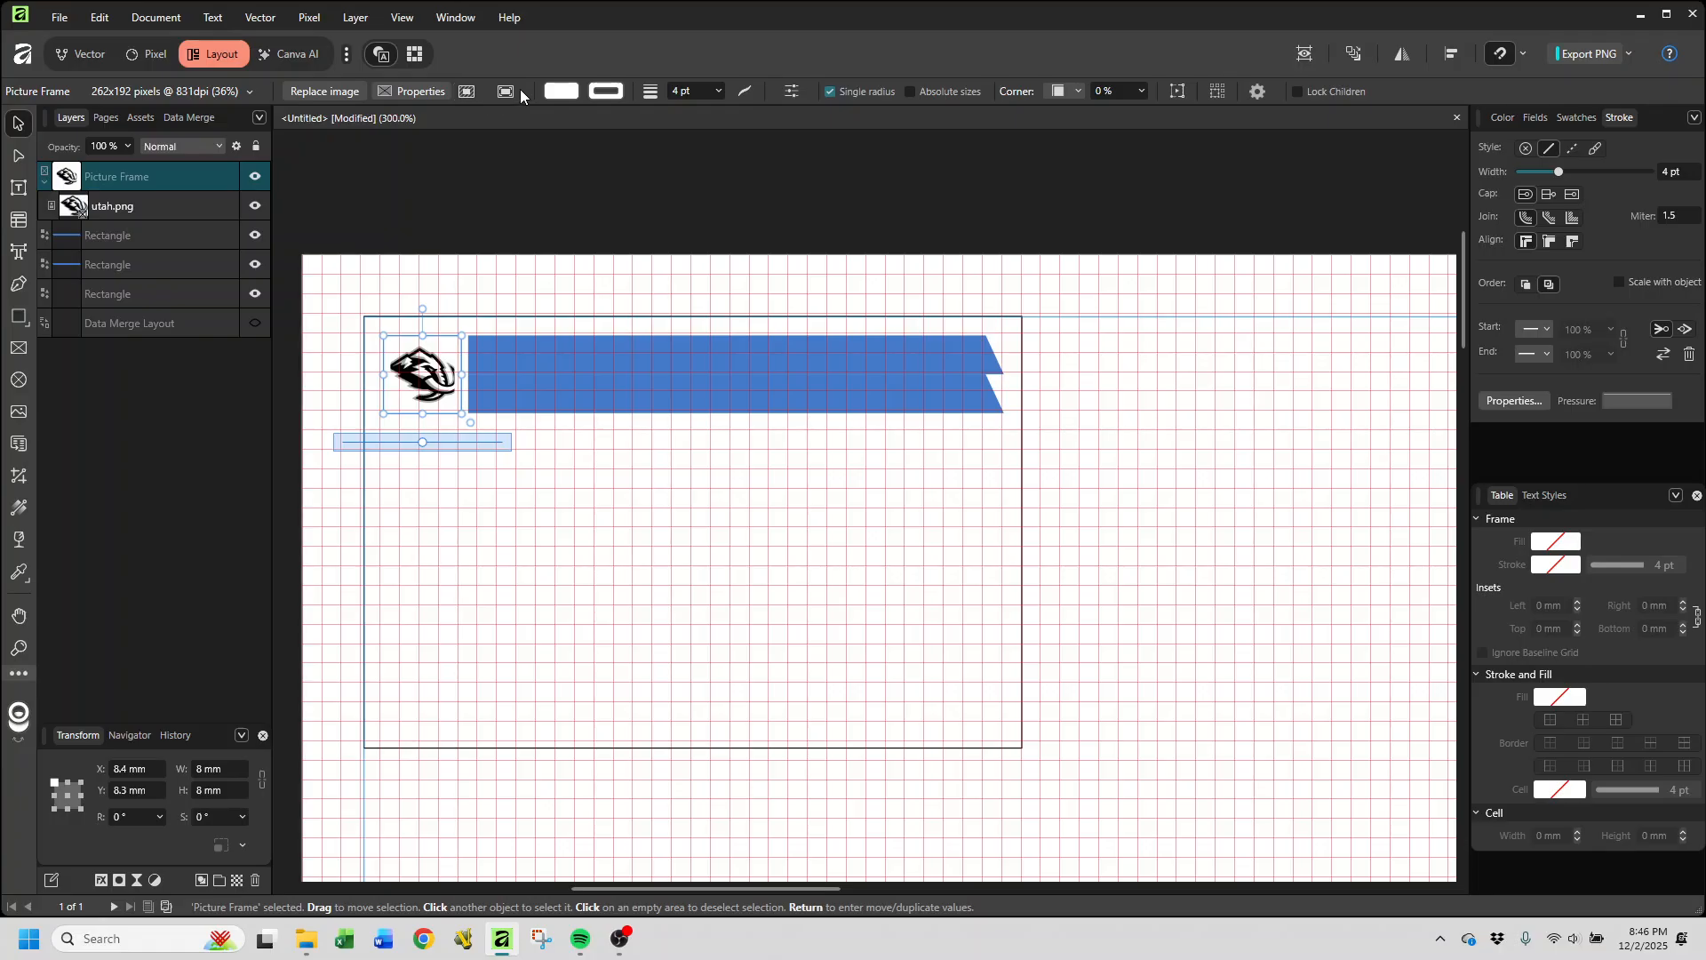
click(432, 96)
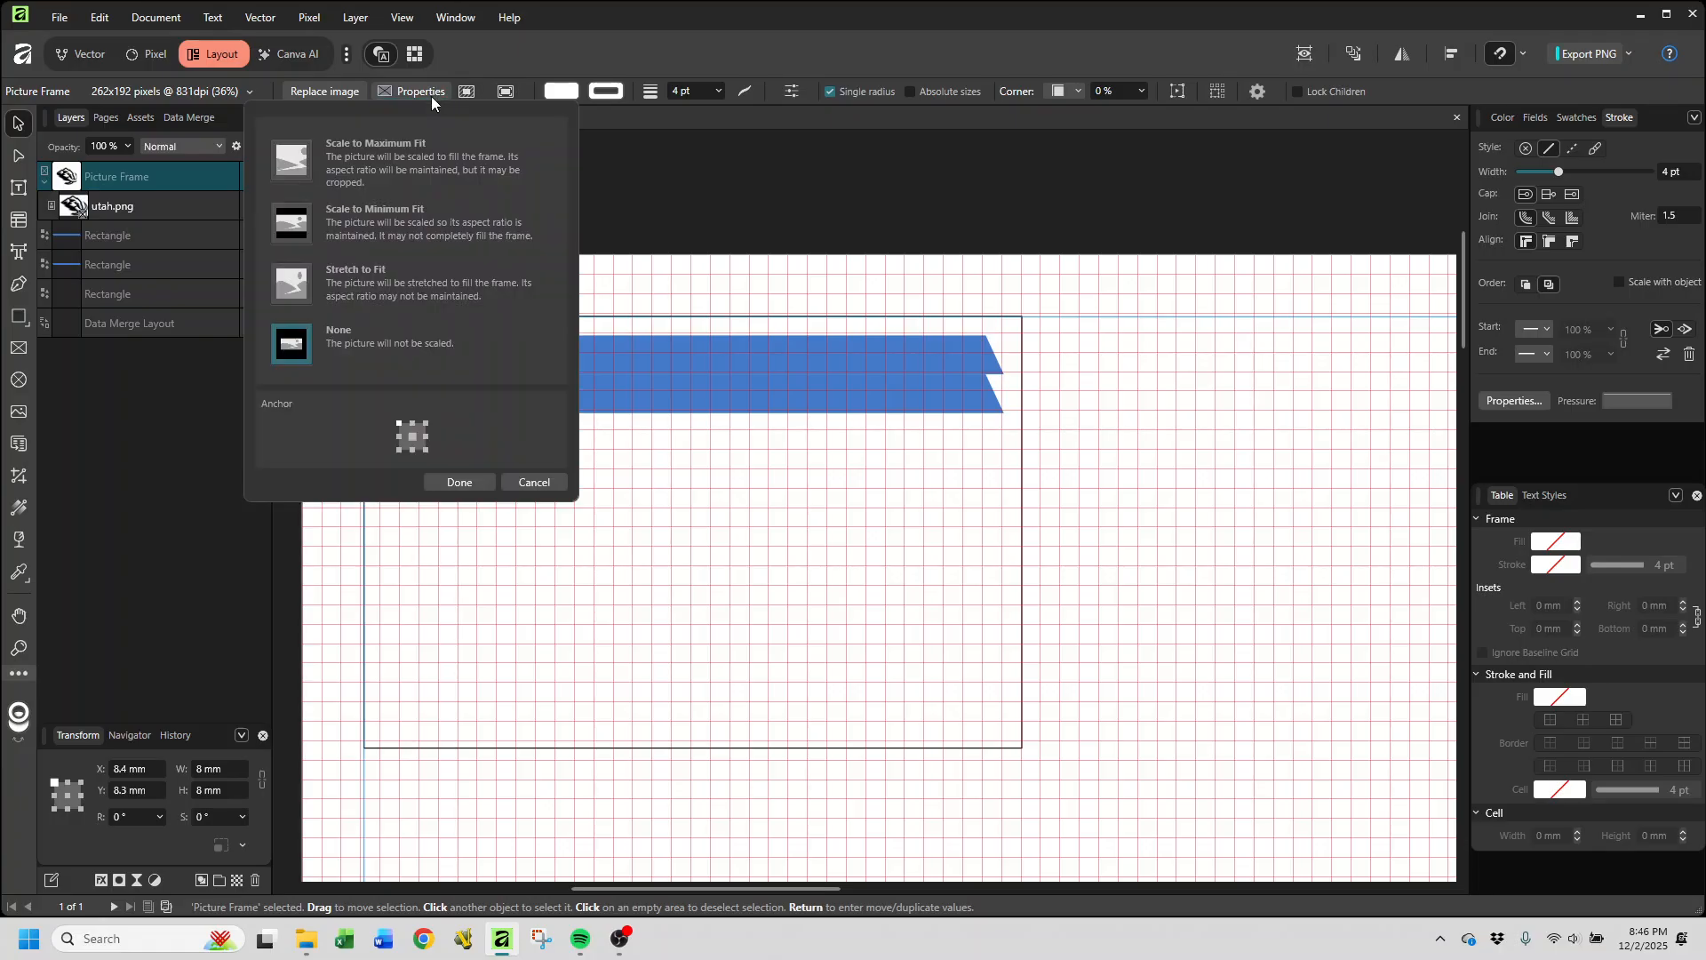
click(302, 227)
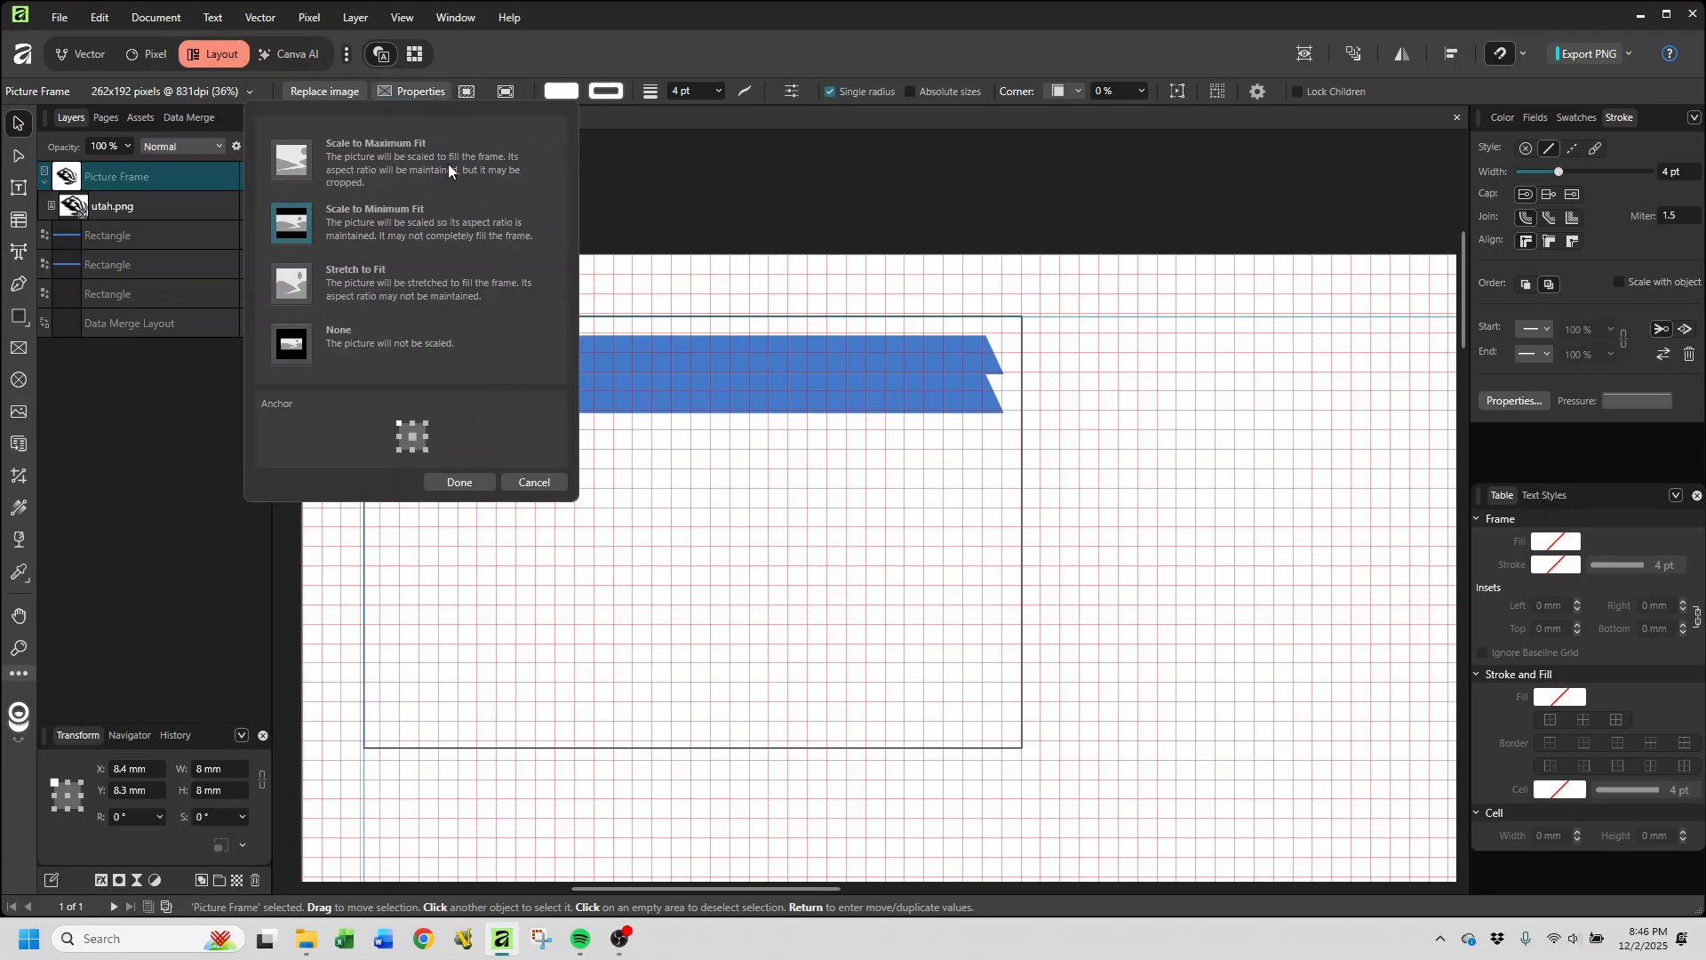
click(461, 483)
click(641, 467)
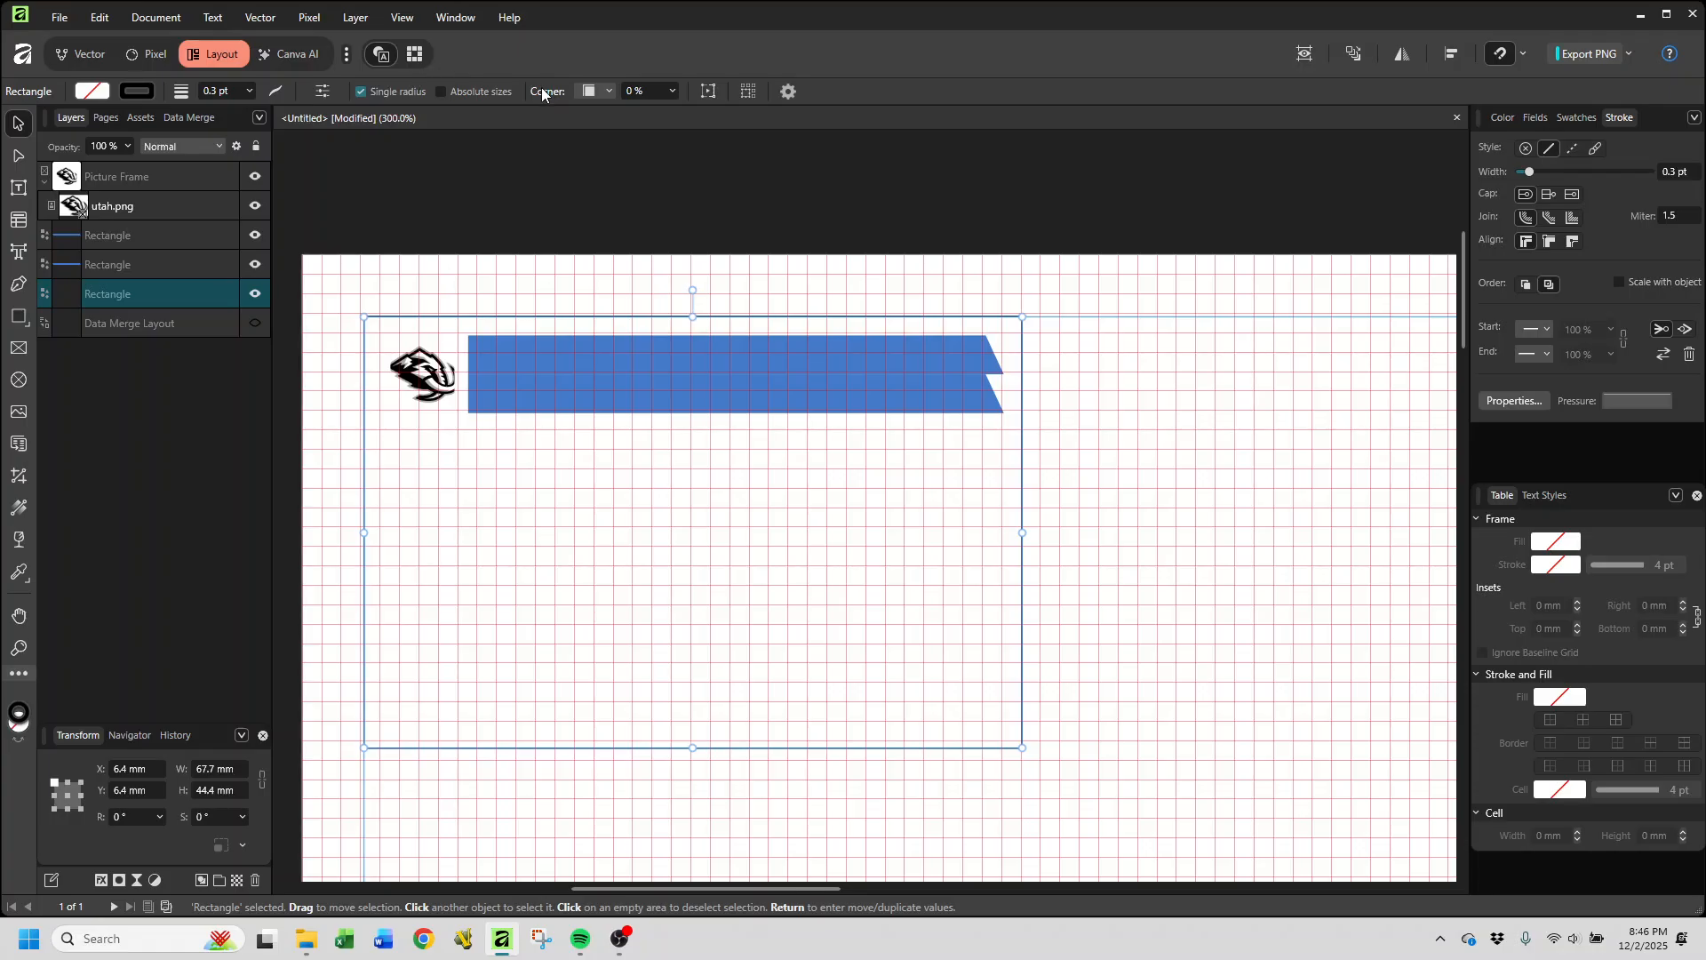
Step: Reduce the utah.png picture frame's stroke width to 2 pt
click(103, 181)
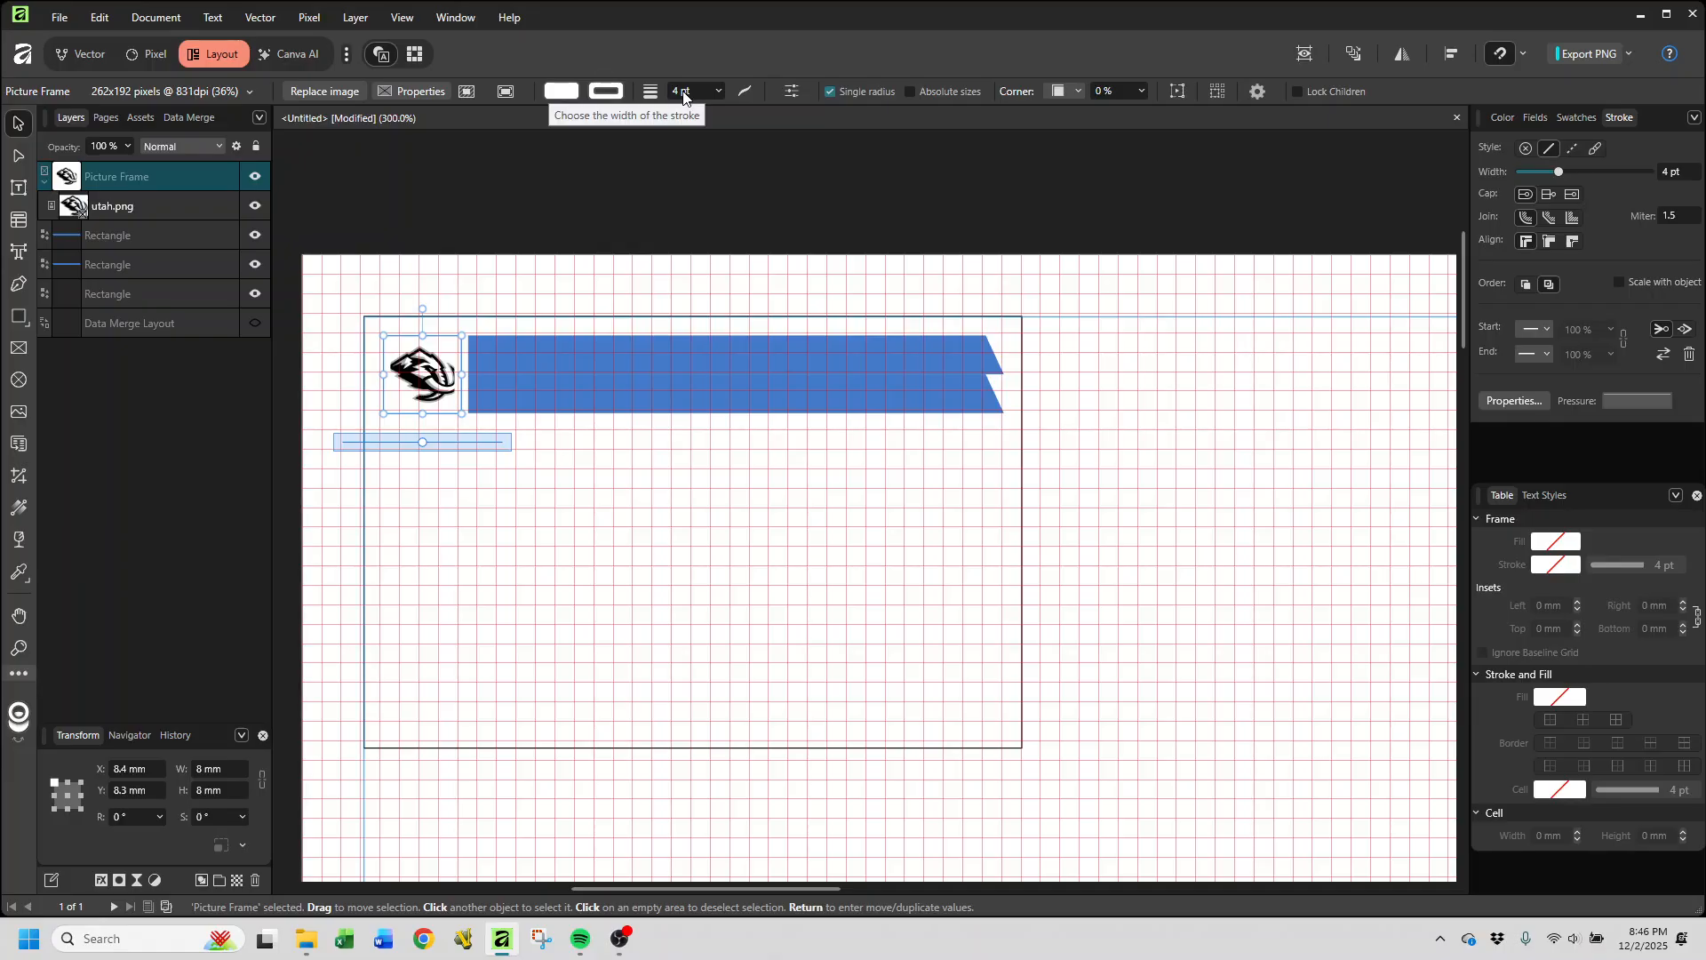
click(717, 92)
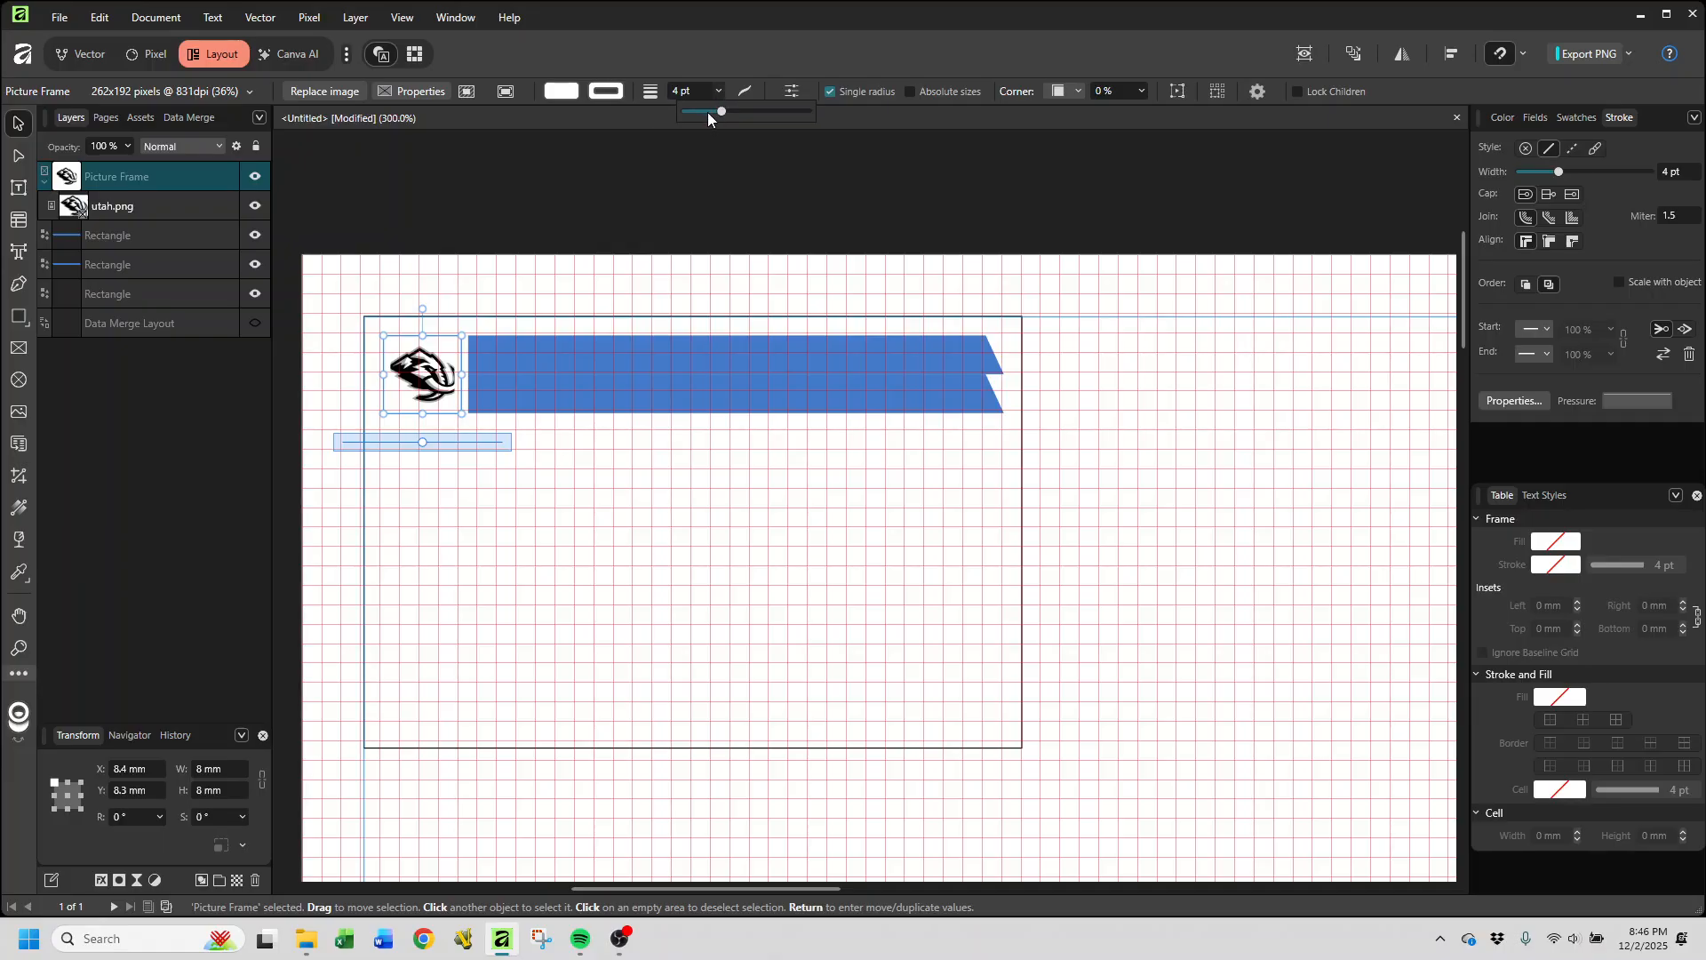
click(704, 111)
click(712, 108)
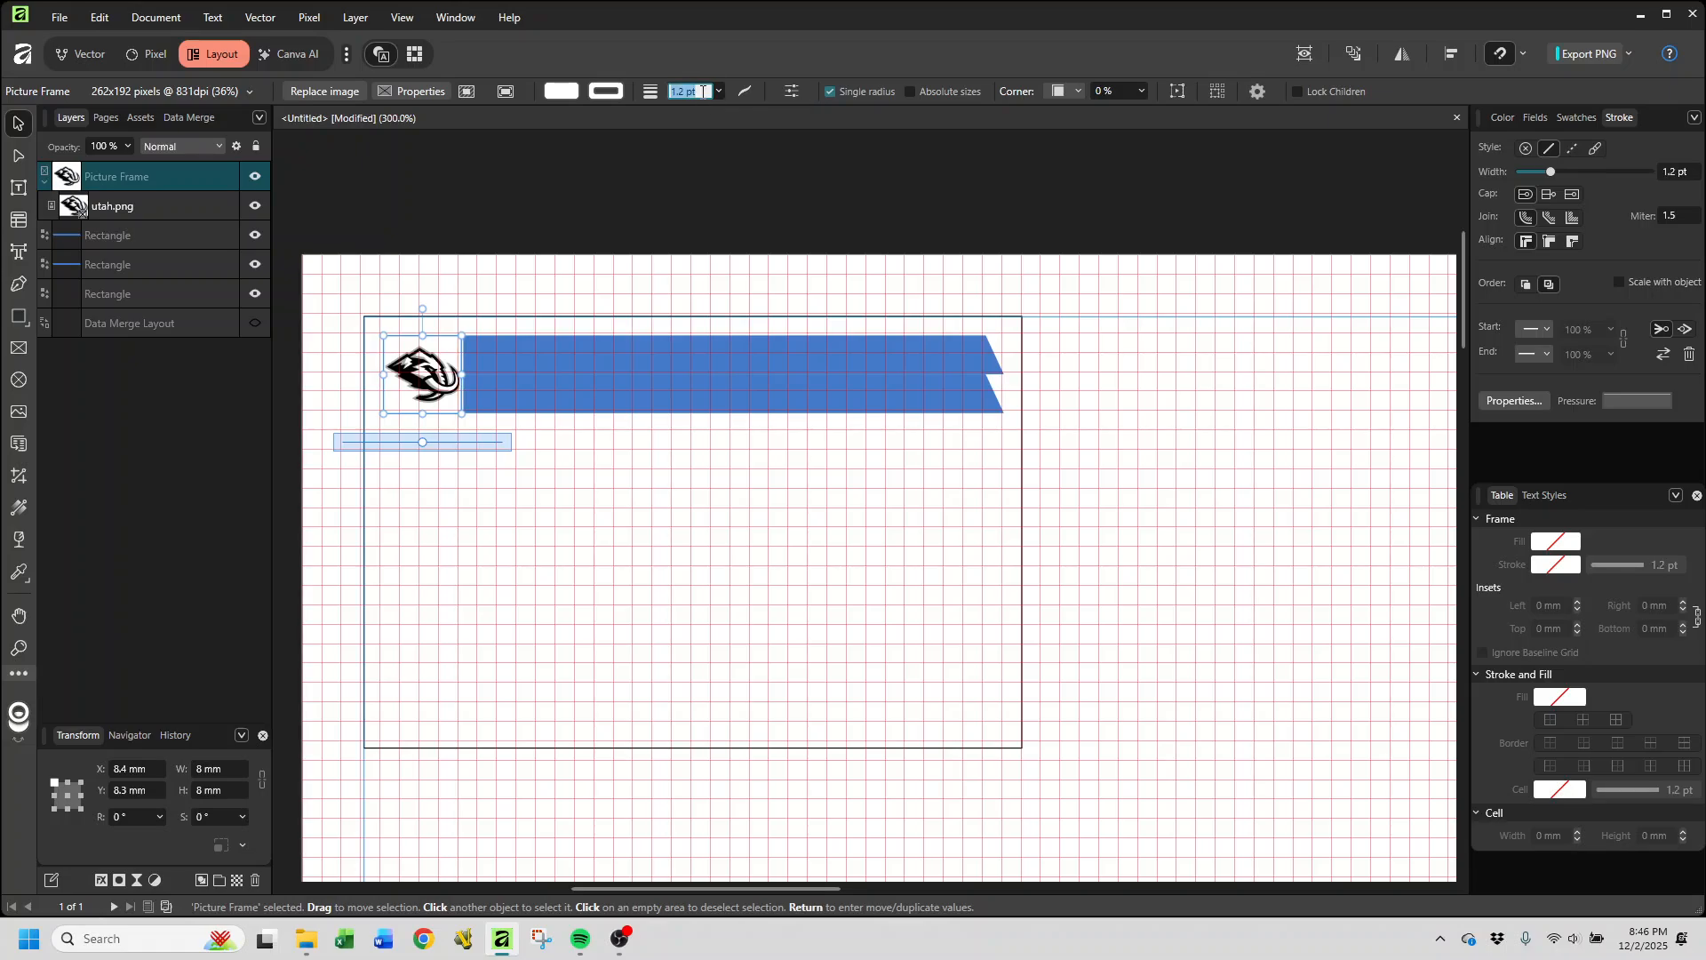
text(2)
key(Return)
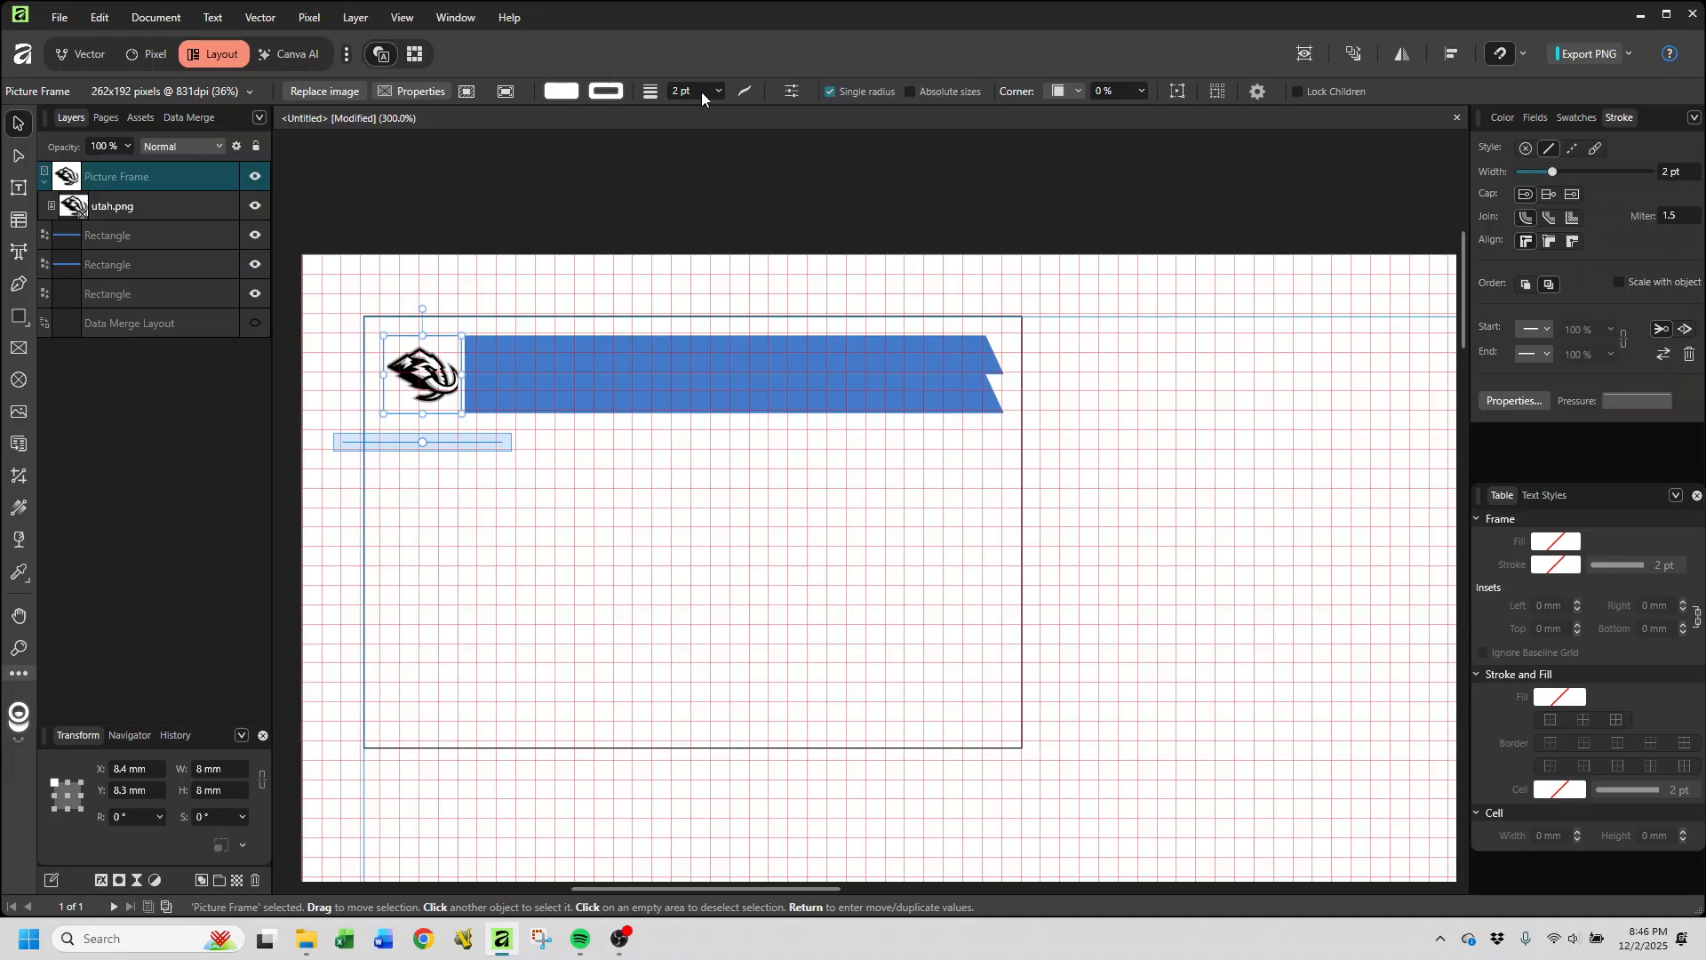
click(653, 528)
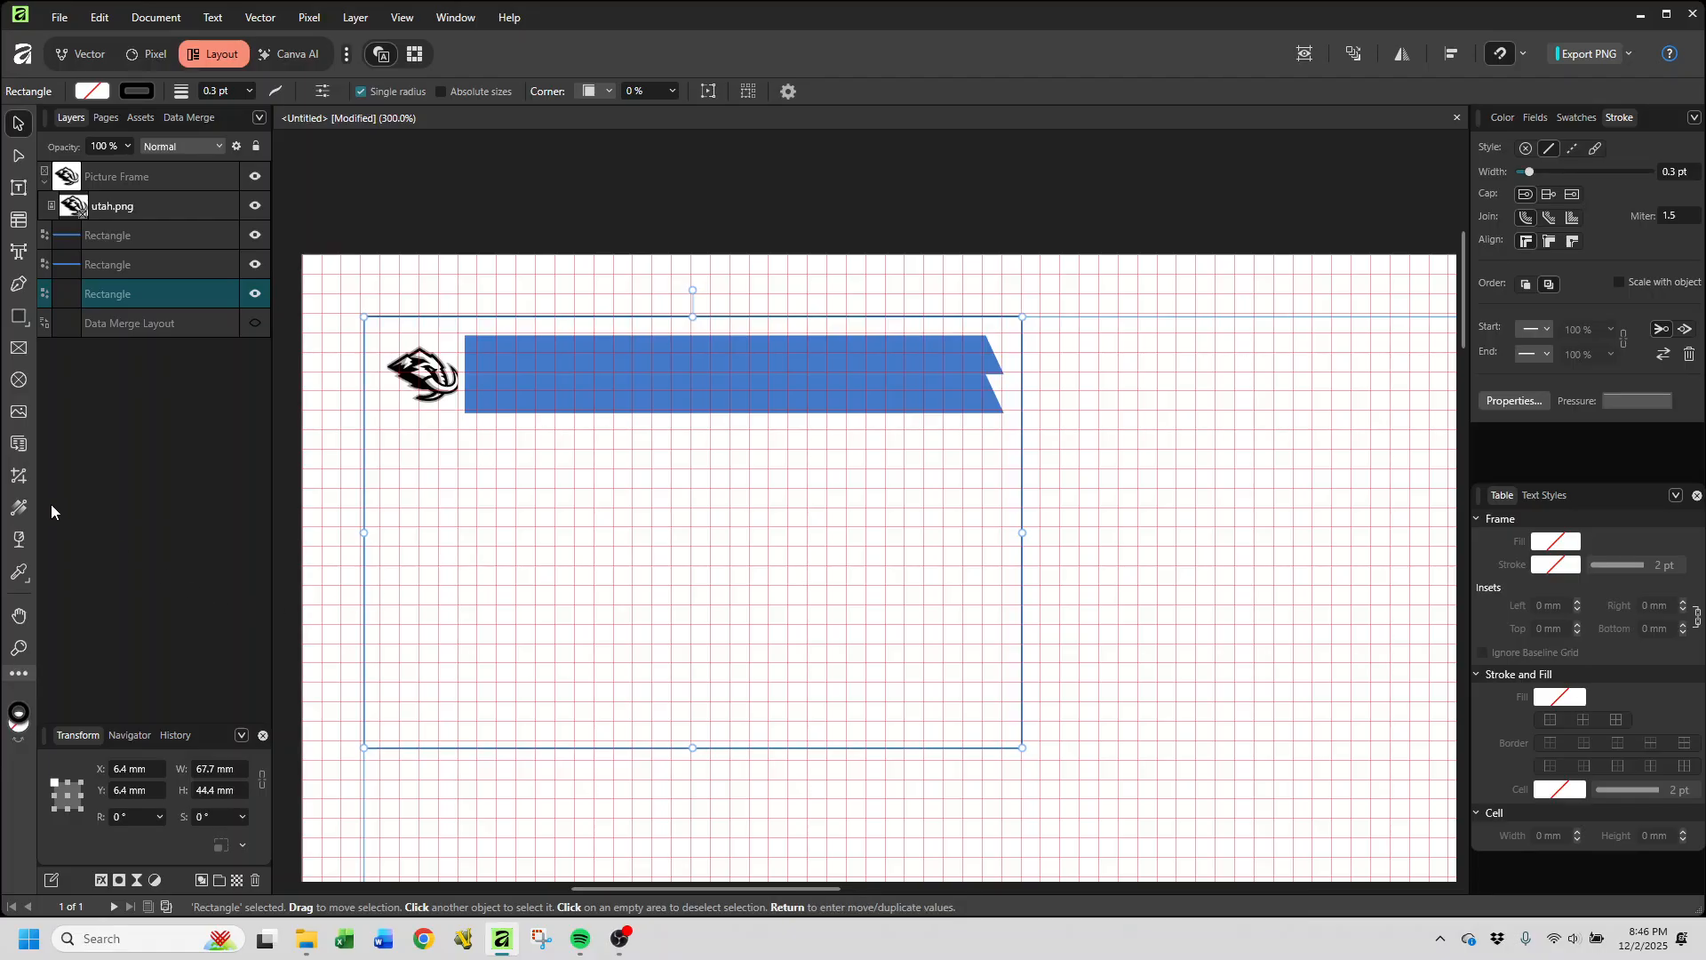
Step: Draw an elliptical picture frame near the cell's lower-right corner and size it to 8 by 8 mm
click(18, 446)
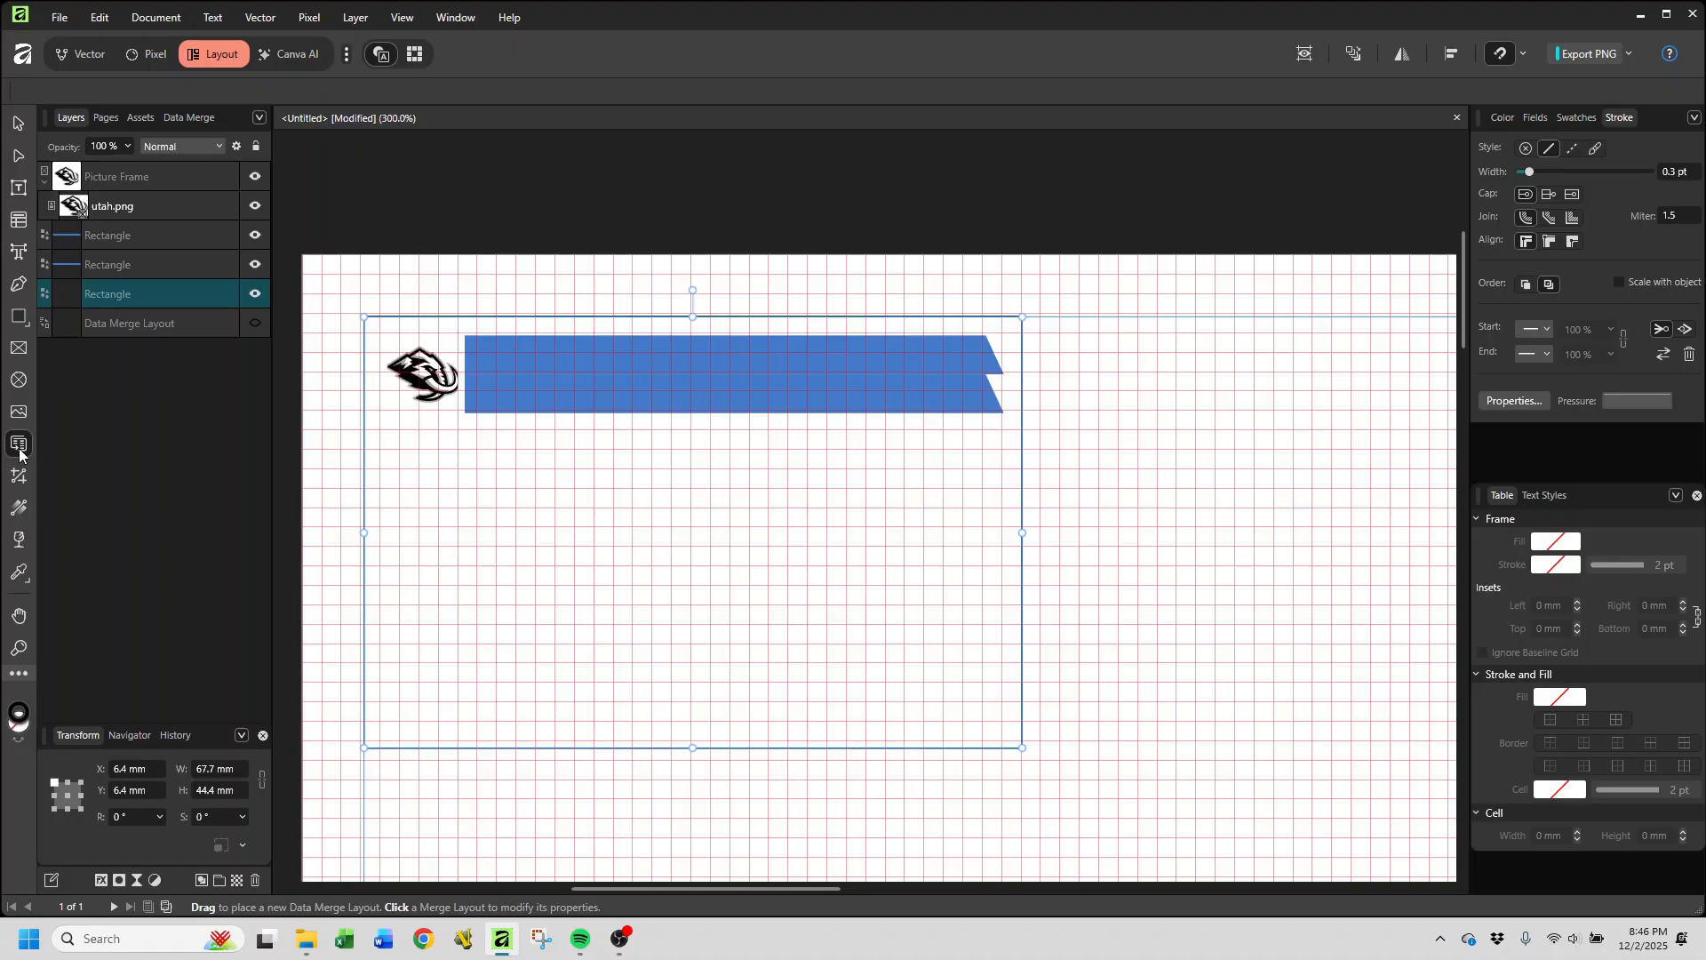
click(20, 380)
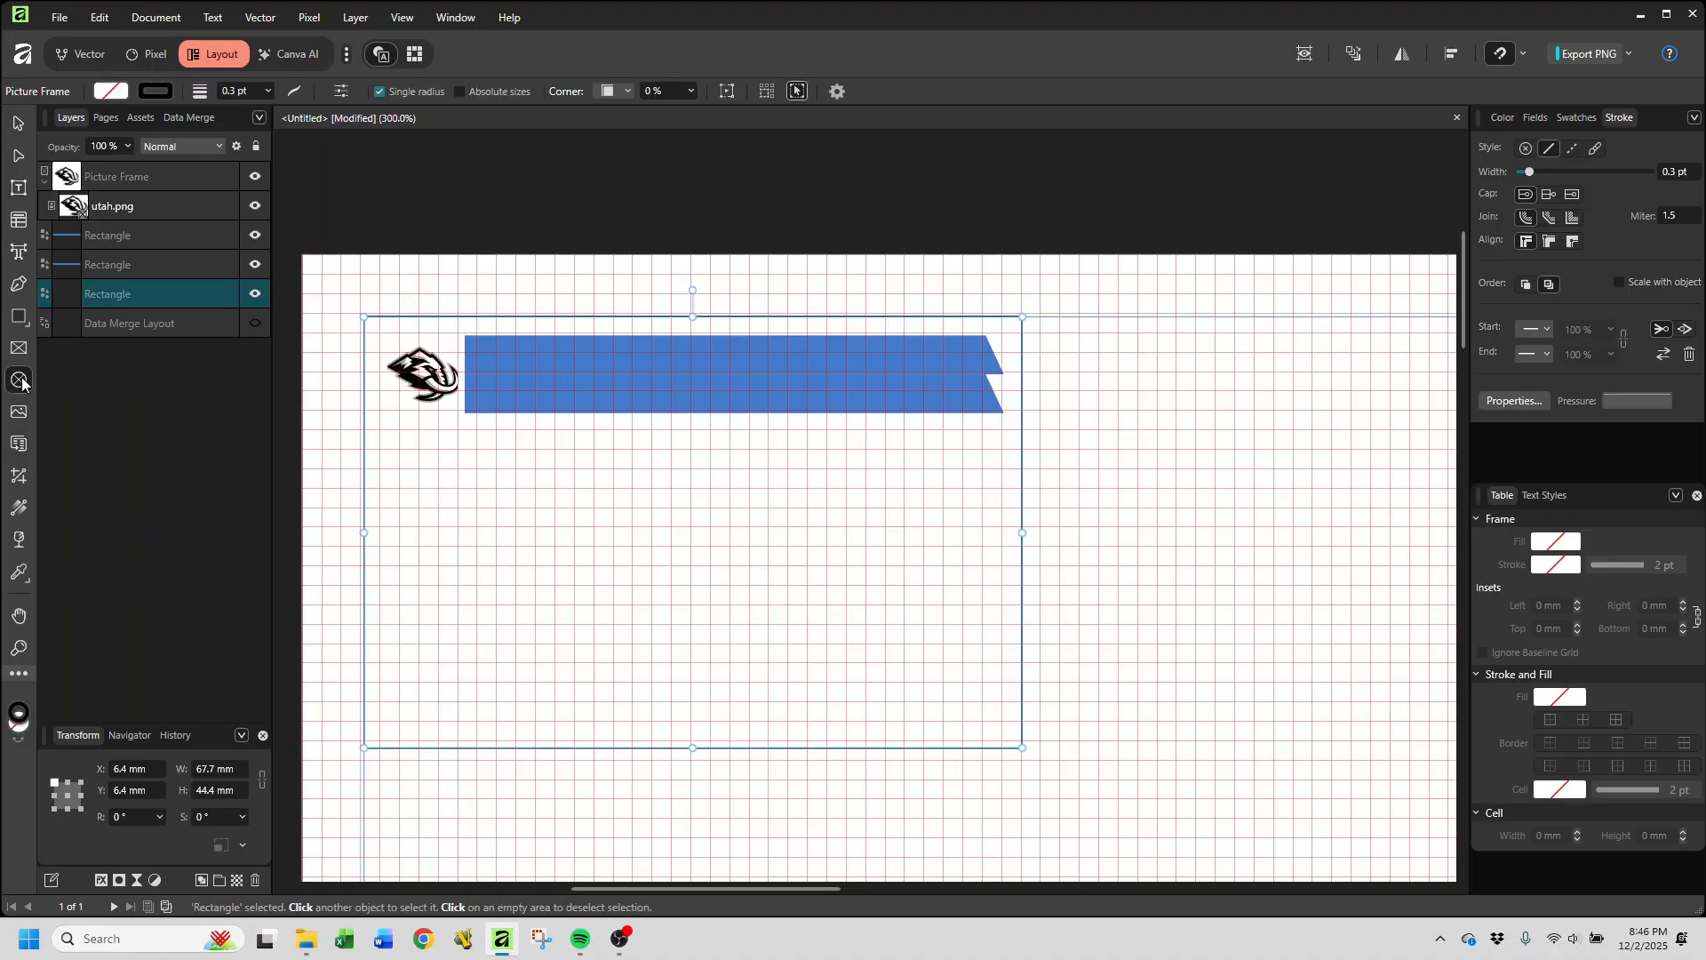
drag(880, 631, 973, 714)
click(228, 771)
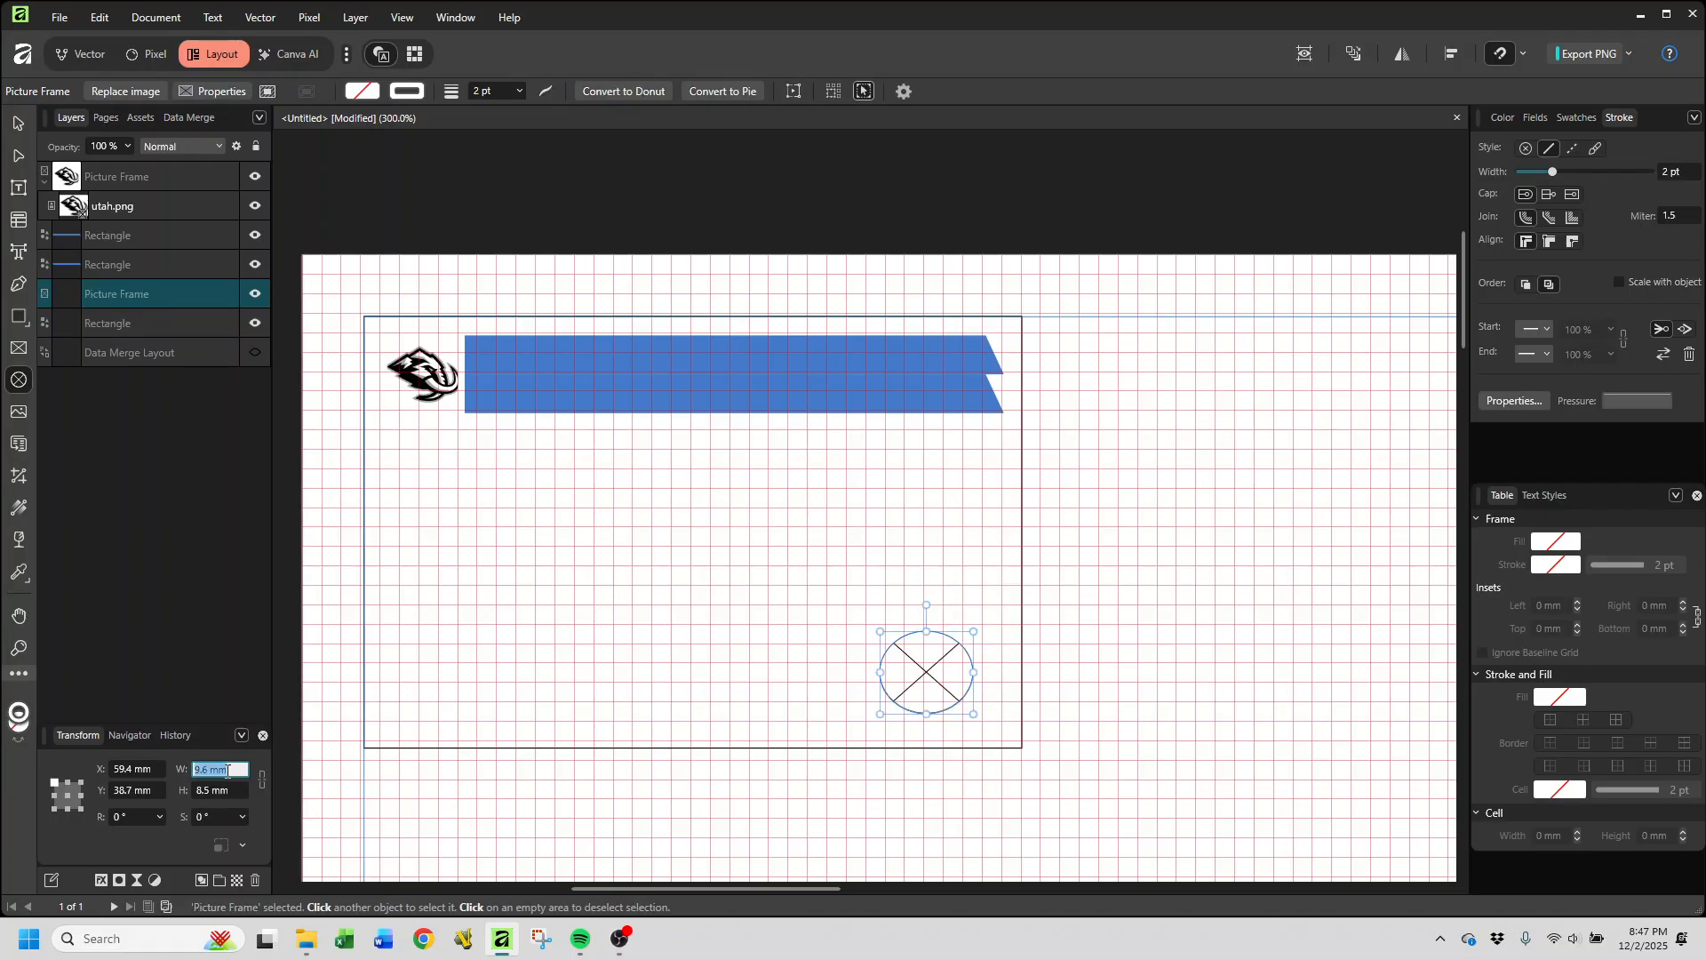
text(8)
key(Tab)
text(8)
key(Tab)
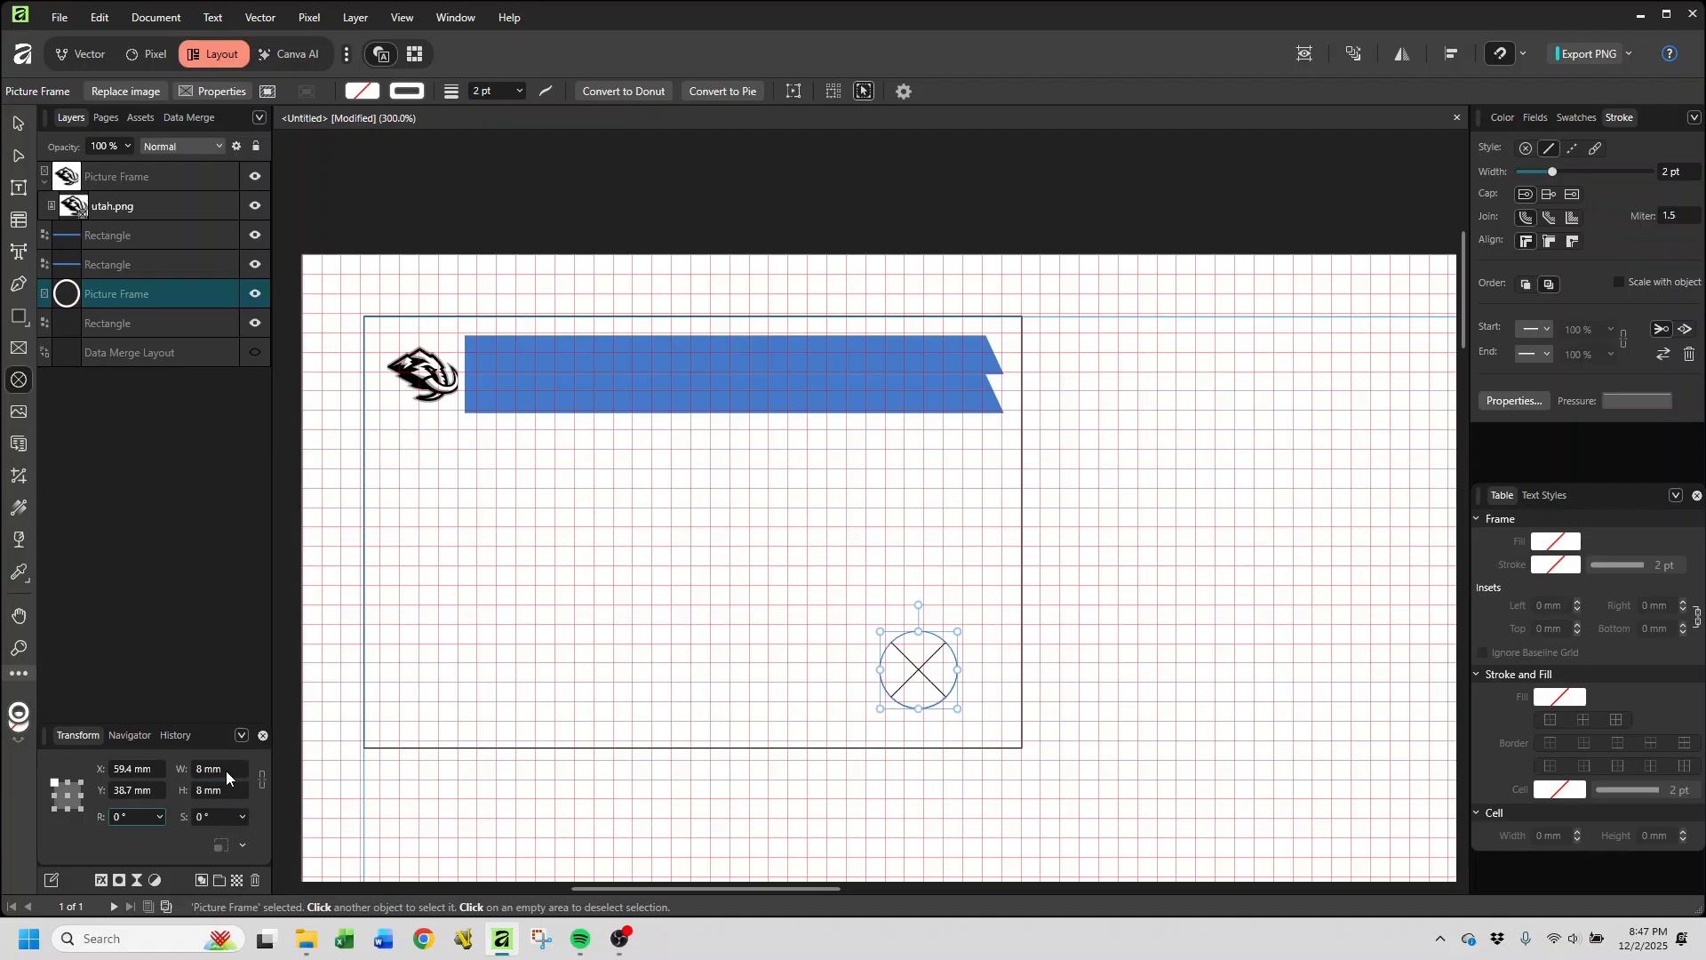
Step: Place nhl.jpg in the circular picture frame, keeping the Scale to Minimum Fit option
click(145, 92)
click(209, 178)
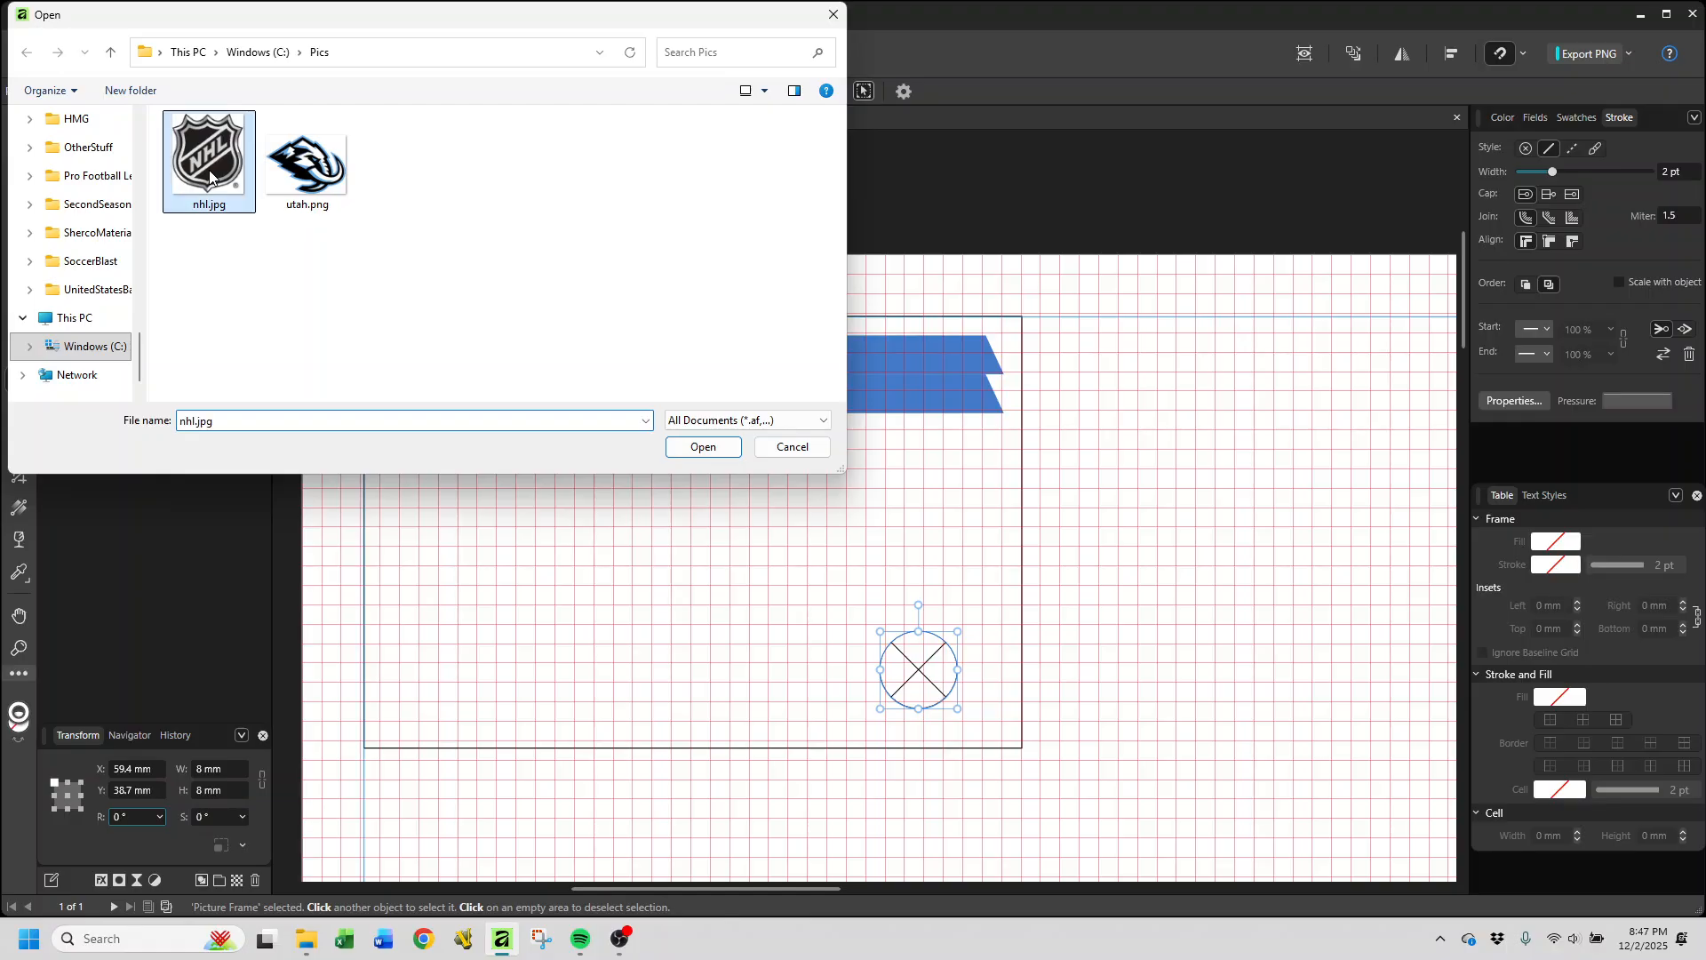
double_click(210, 176)
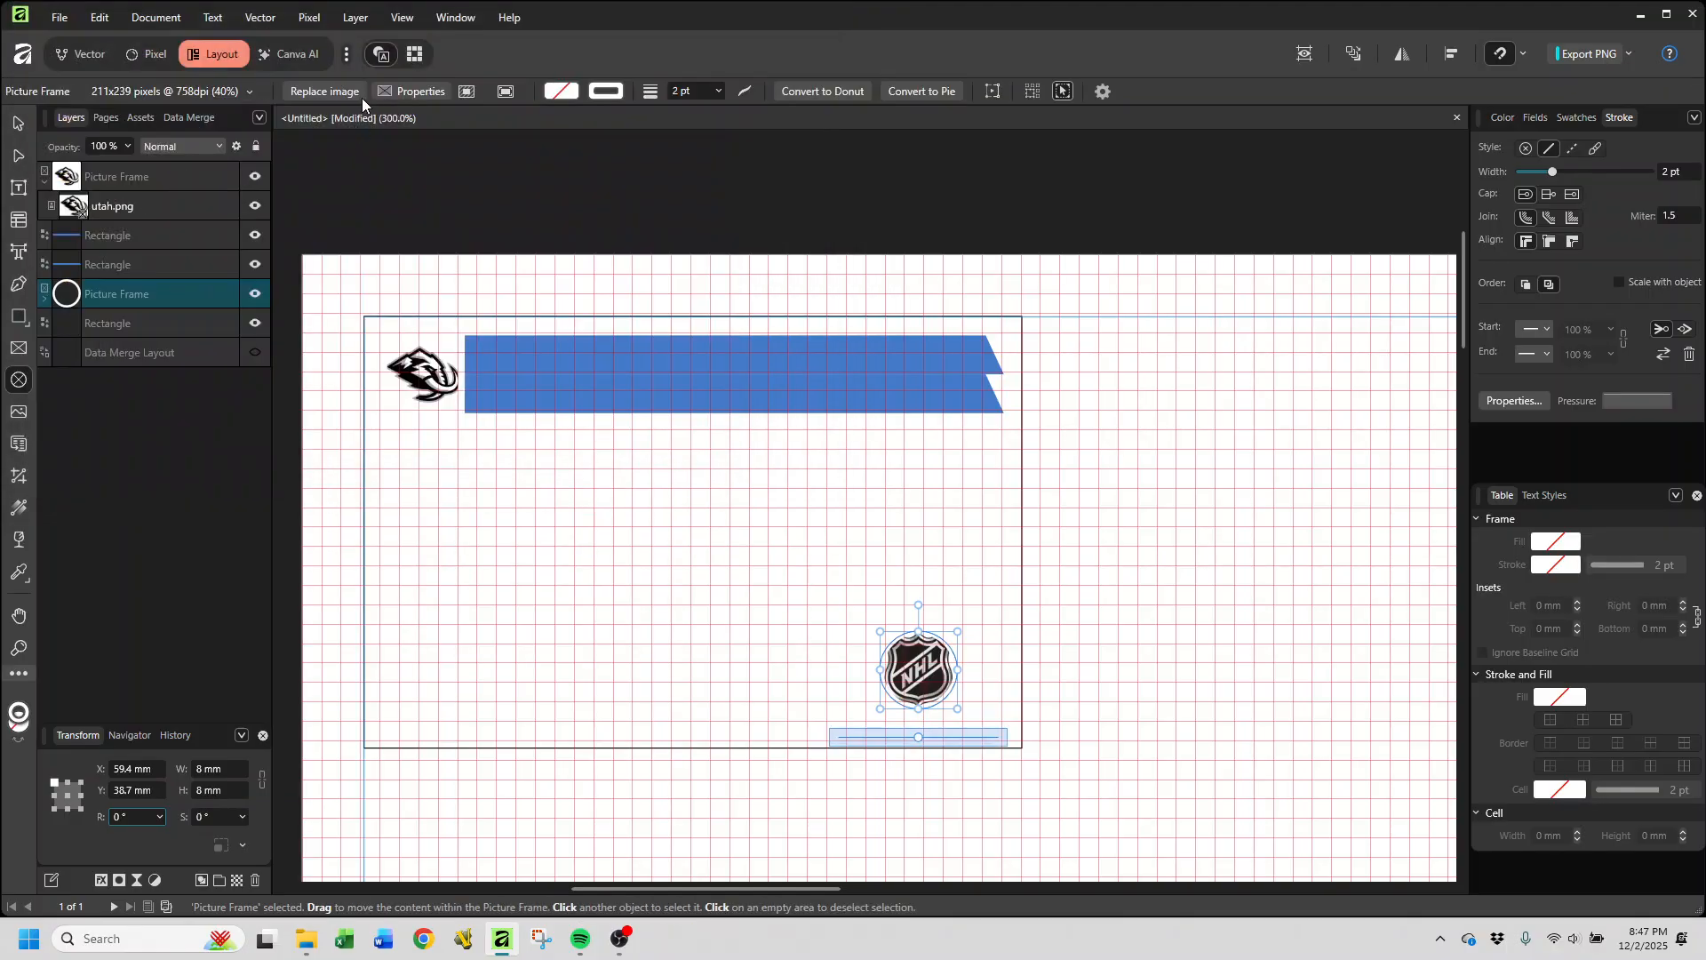
click(413, 93)
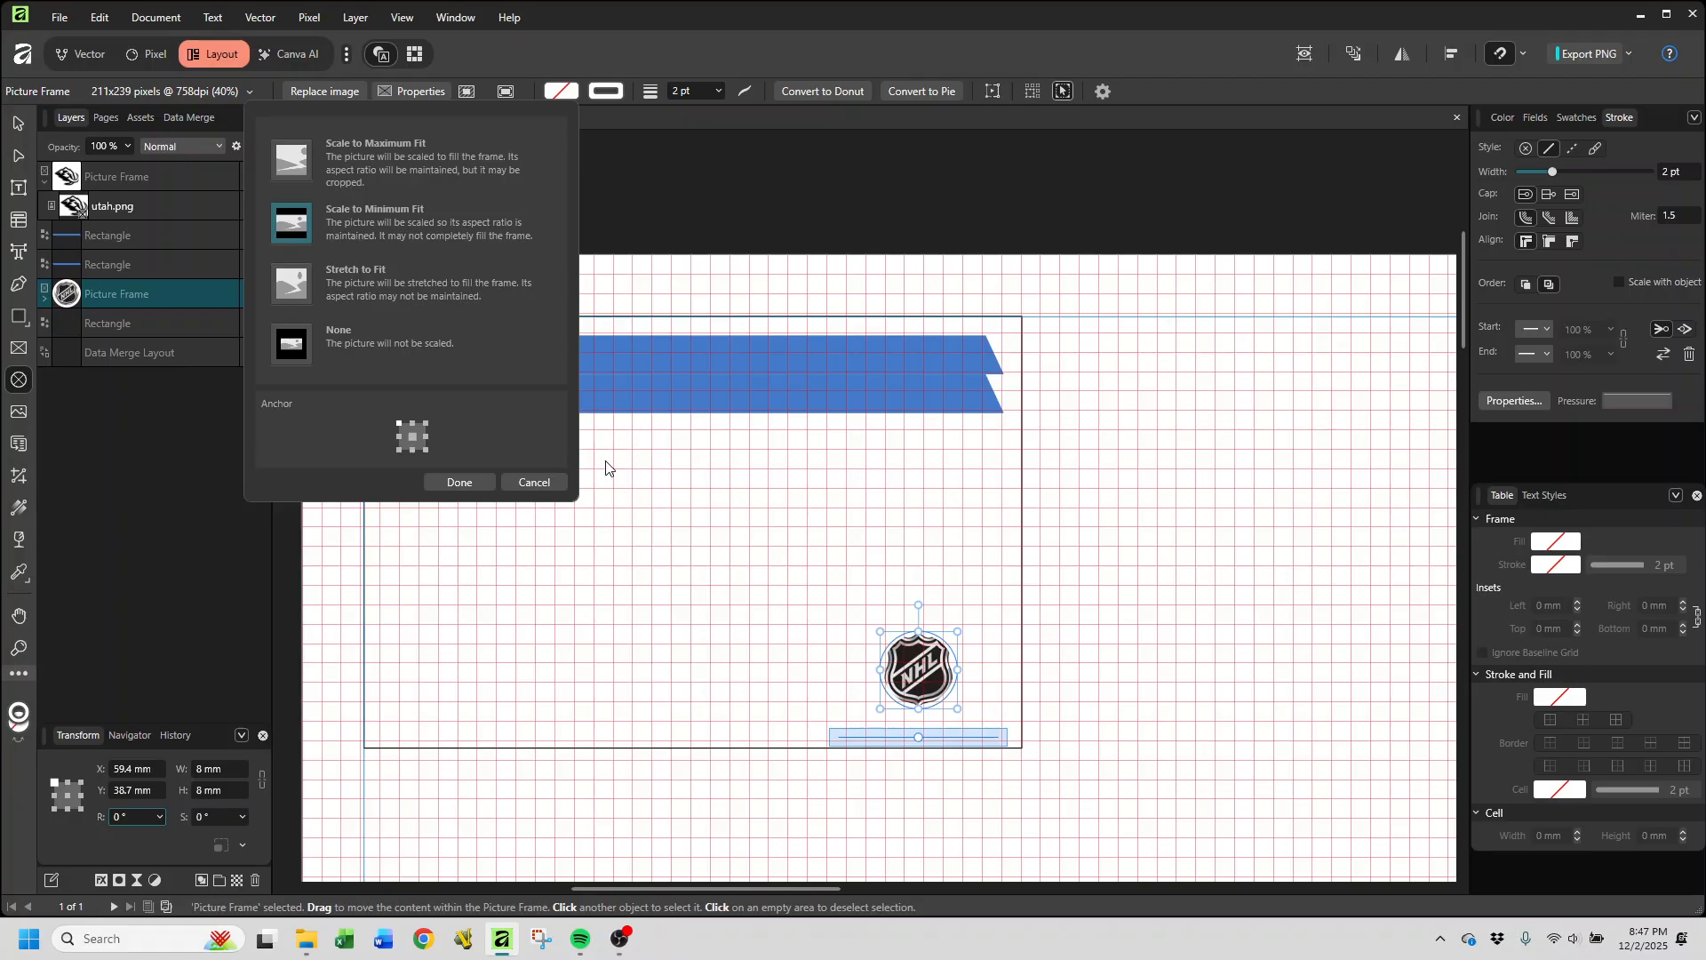
click(467, 479)
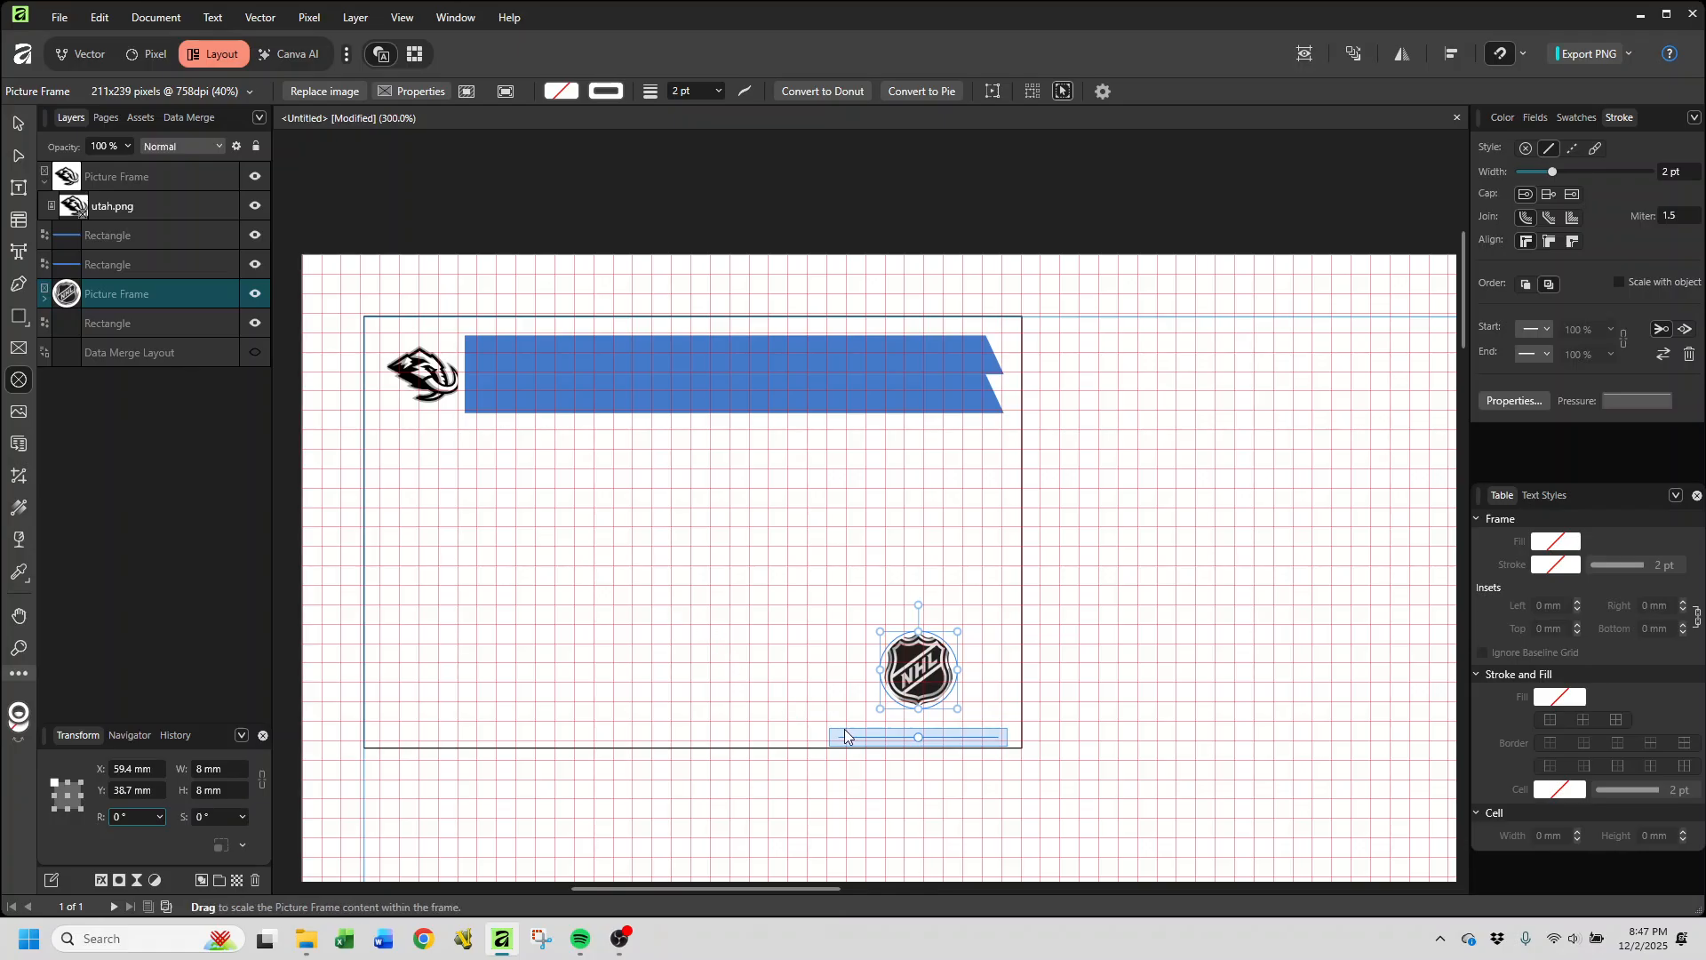
Step: Nudge the circular NHL logo frame toward the cell's lower-right corner, to X 64.1 mm and Y 40.7 mm
key(Right)
key(Right)
key(Right)
key(Right)
key(Right)
key(Right)
key(Right)
key(Right)
key(Right)
key(Right)
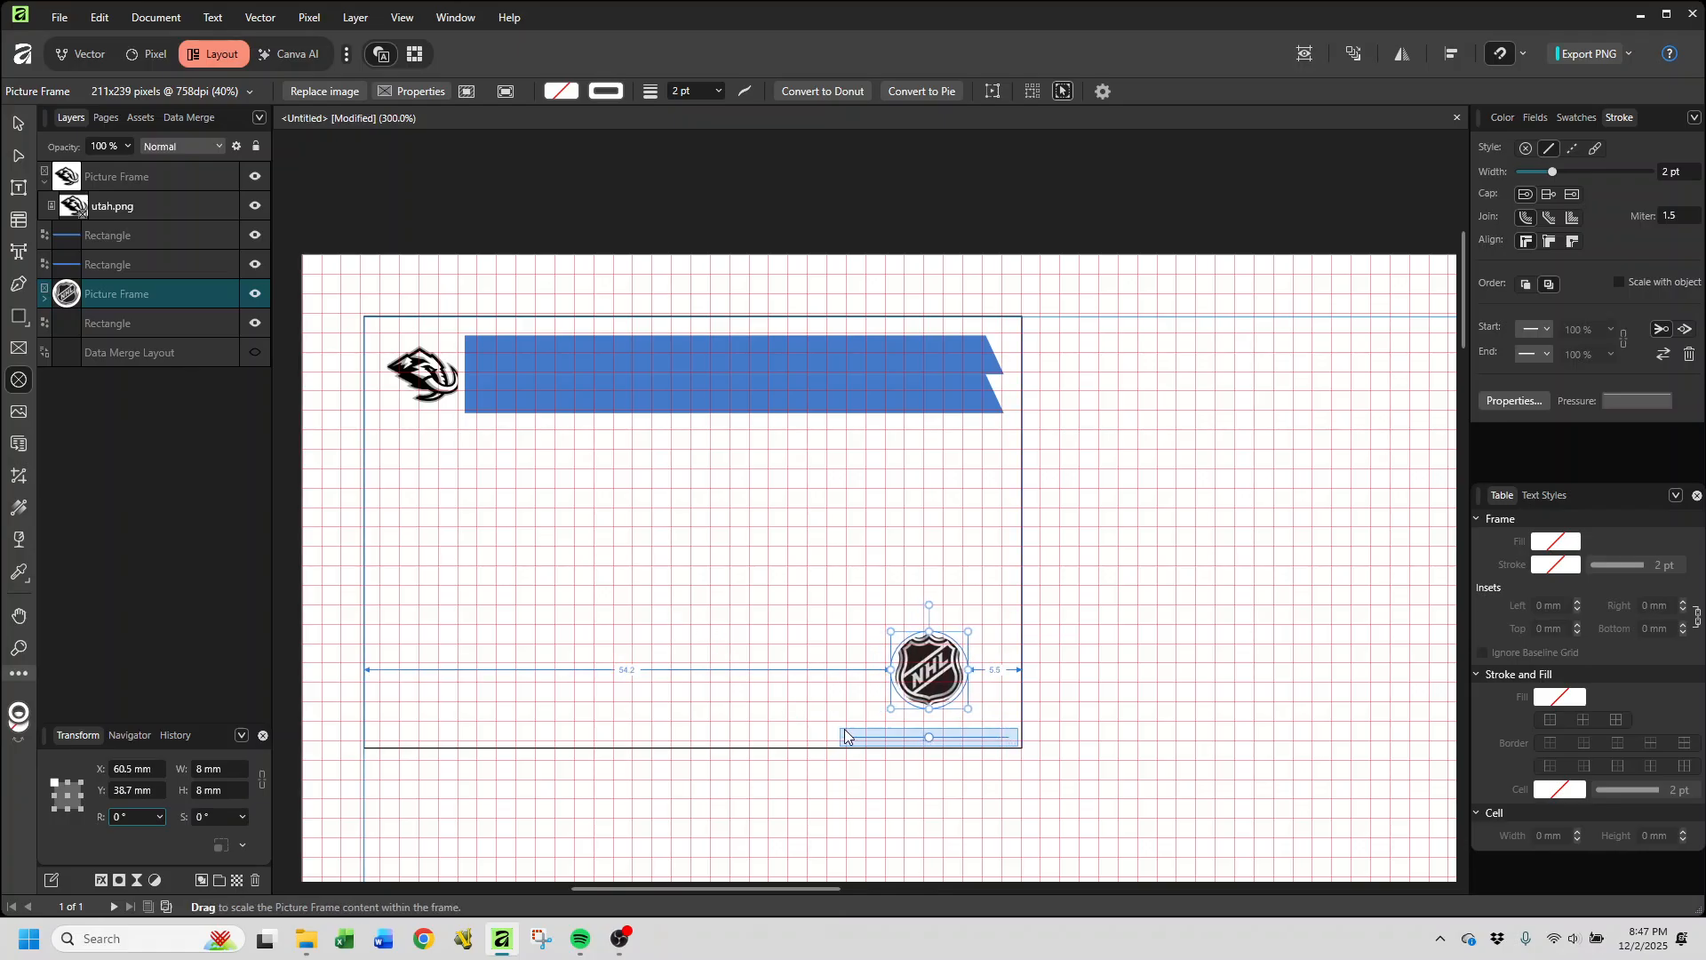
key(Right)
key(Right)
key(Right)
key(Right)
key(Right)
key(Right)
key(Right)
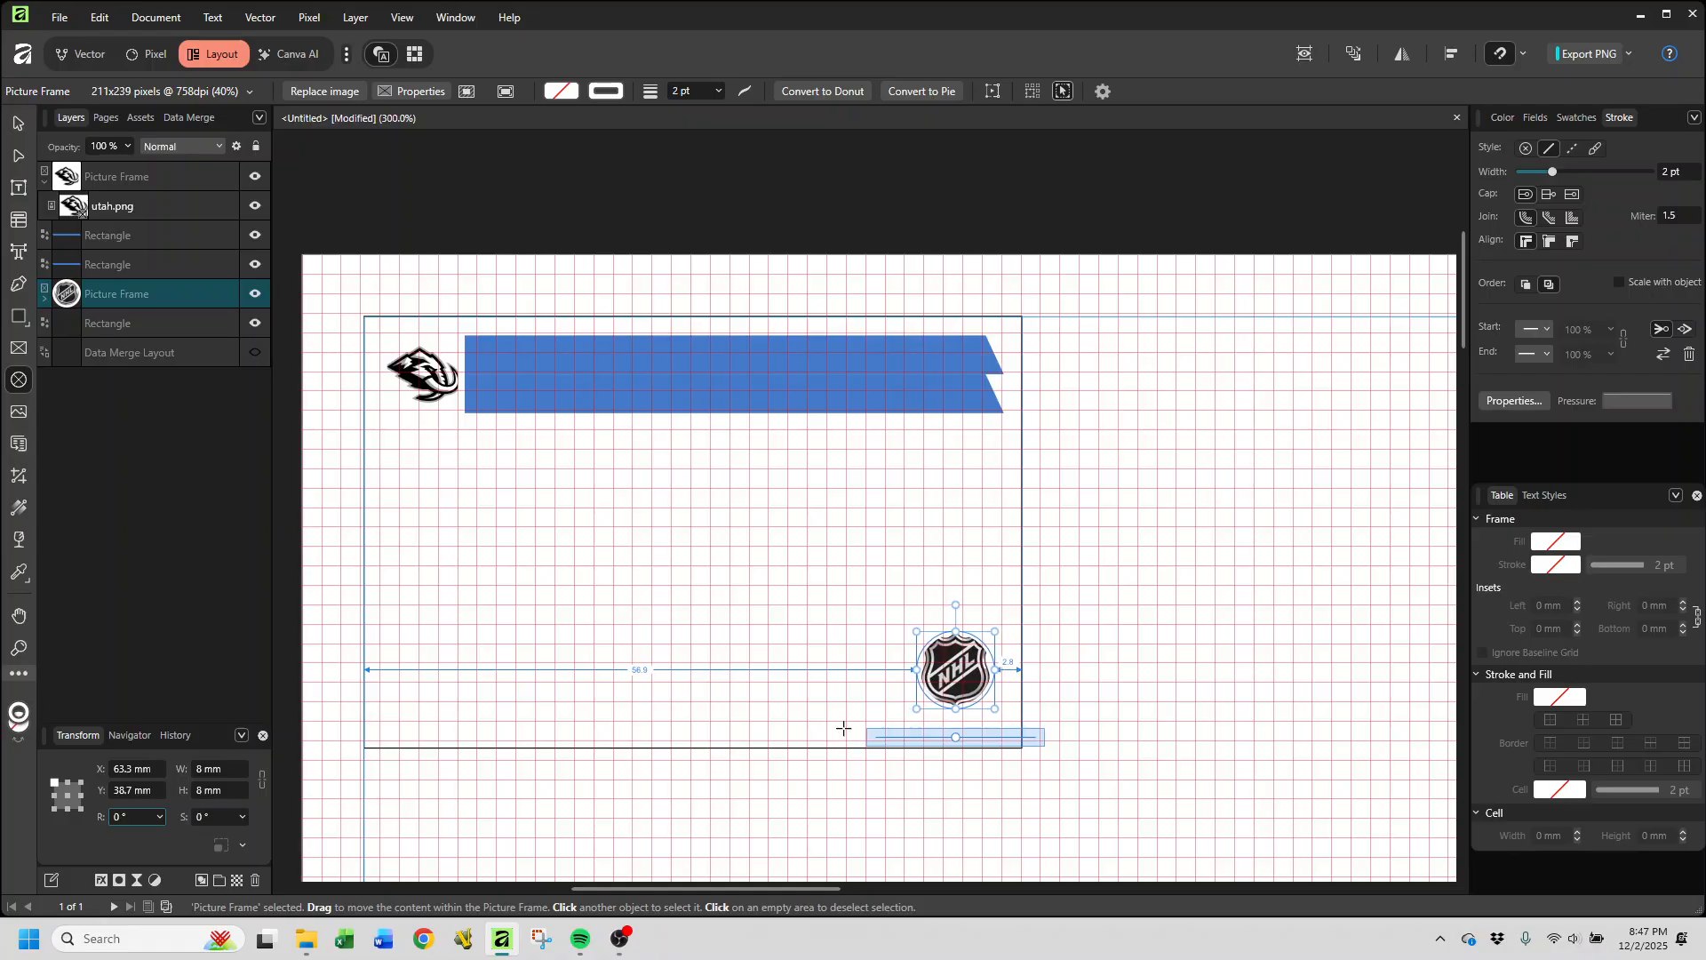
key(Right)
key(Right)
key(Right)
key(Right)
key(Right)
key(Right)
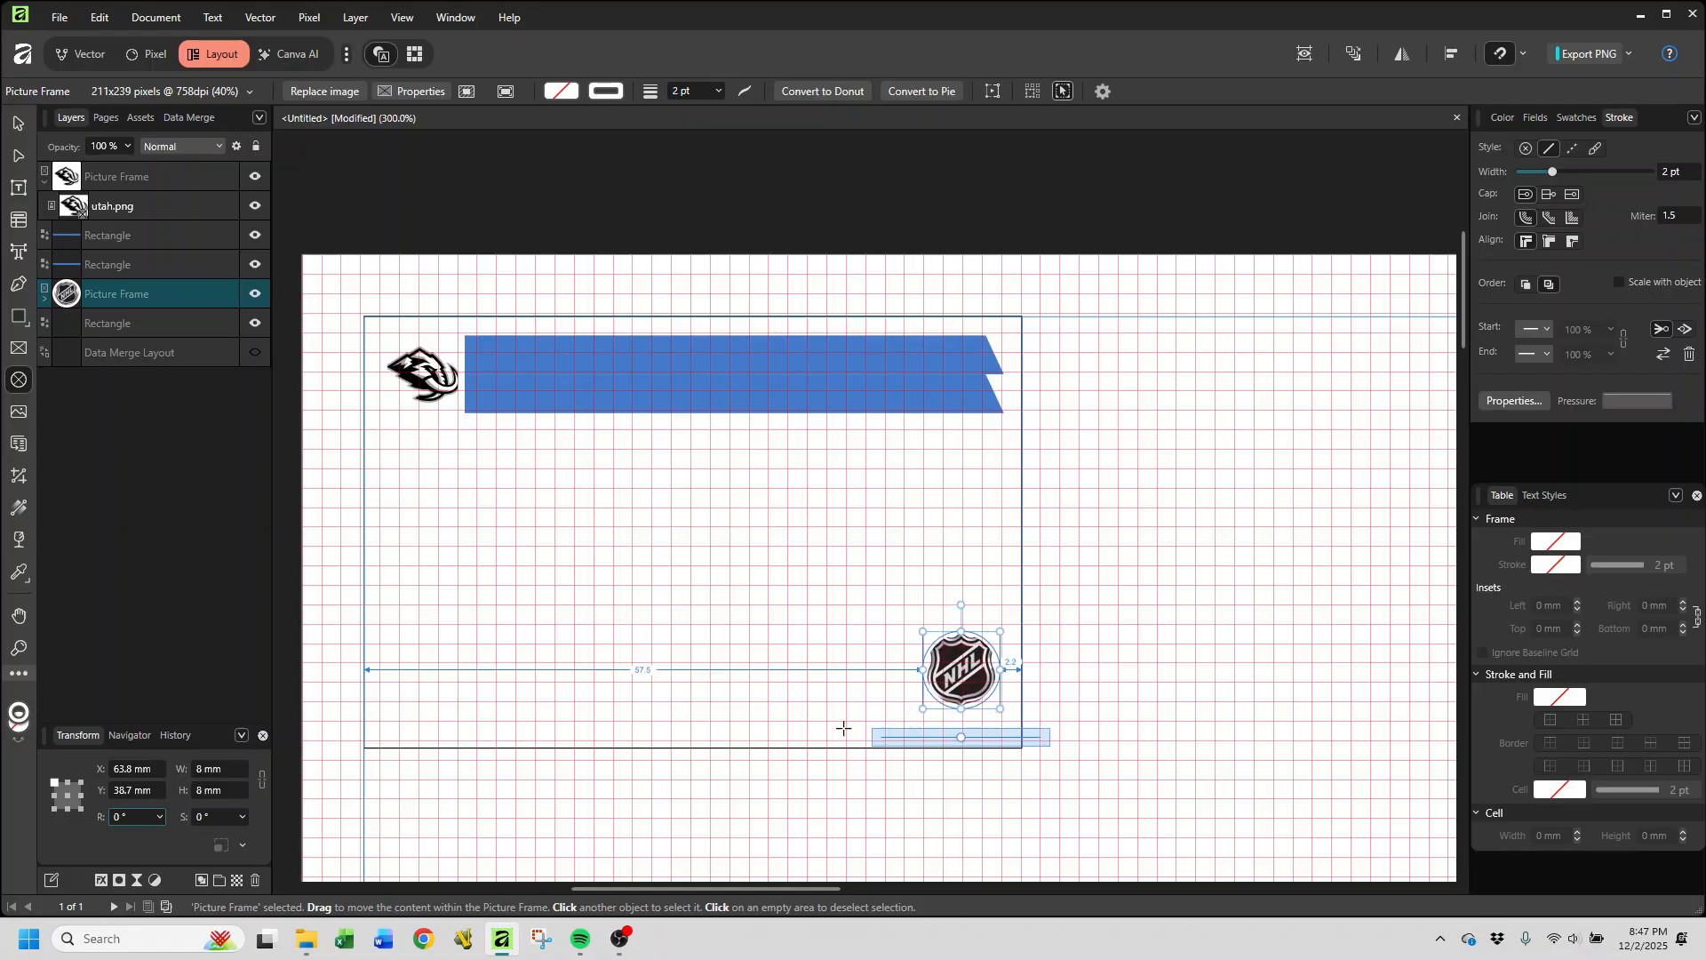
key(Down)
key(Down)
key(Down)
key(Down)
key(Down)
key(Down)
key(Down)
key(Down)
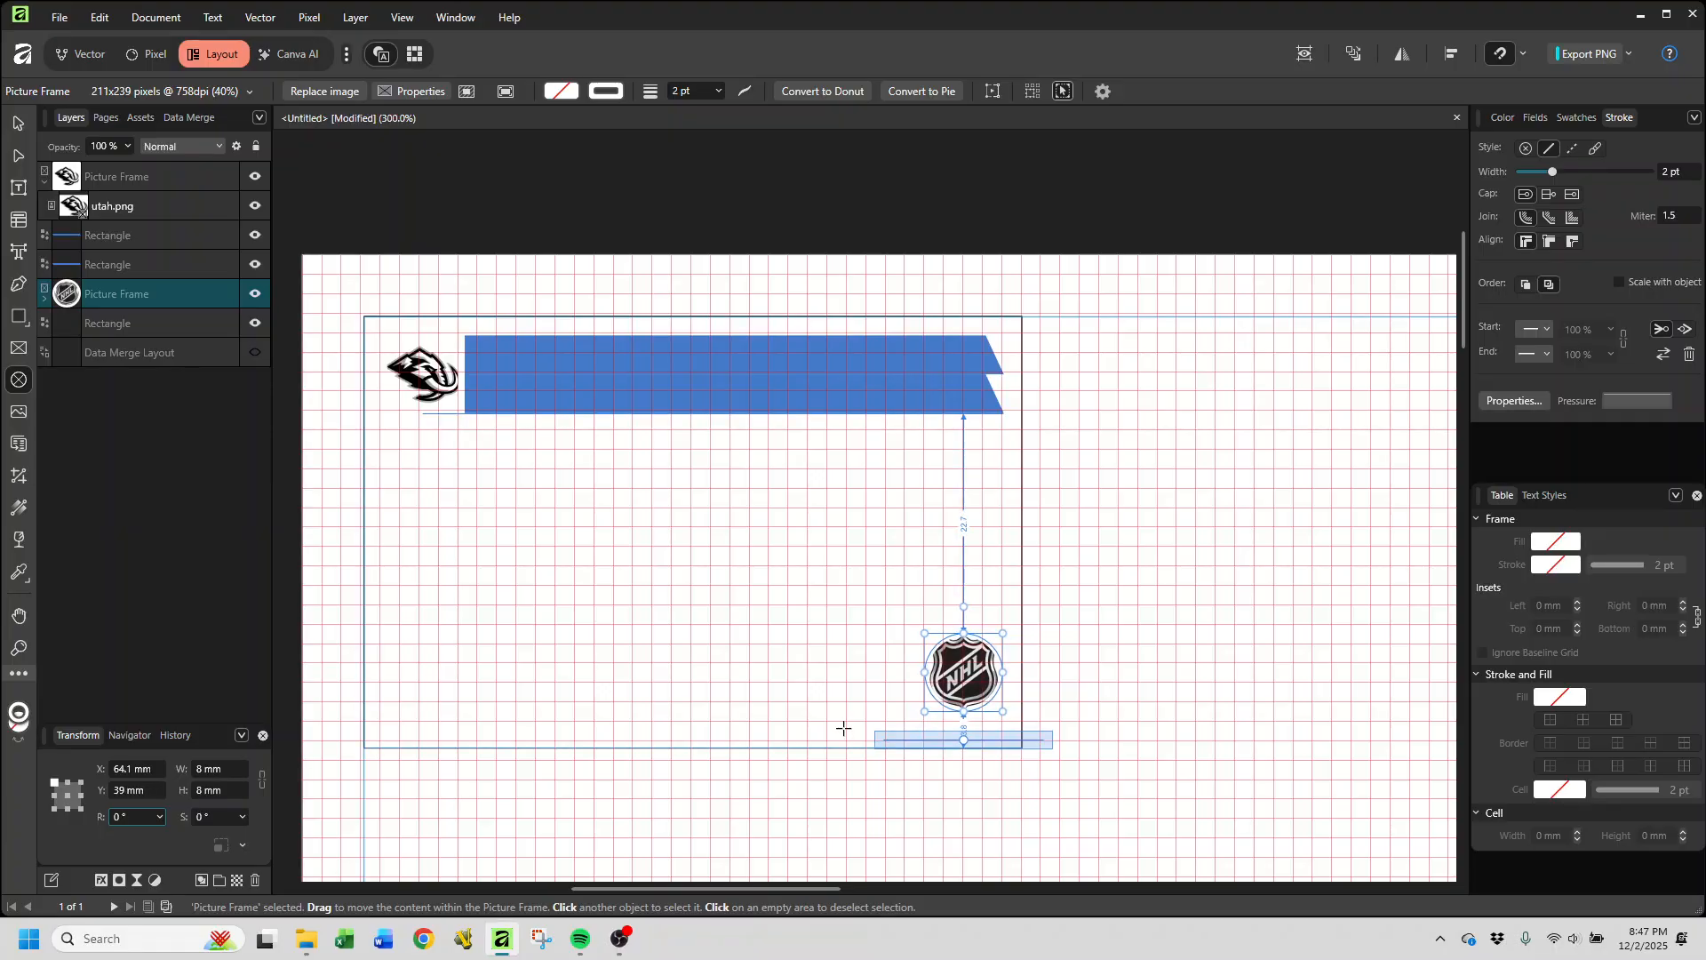
key(Down)
key(Down)
key(Down)
key(Down)
key(Down)
key(Down)
key(Down)
key(Down)
key(Down)
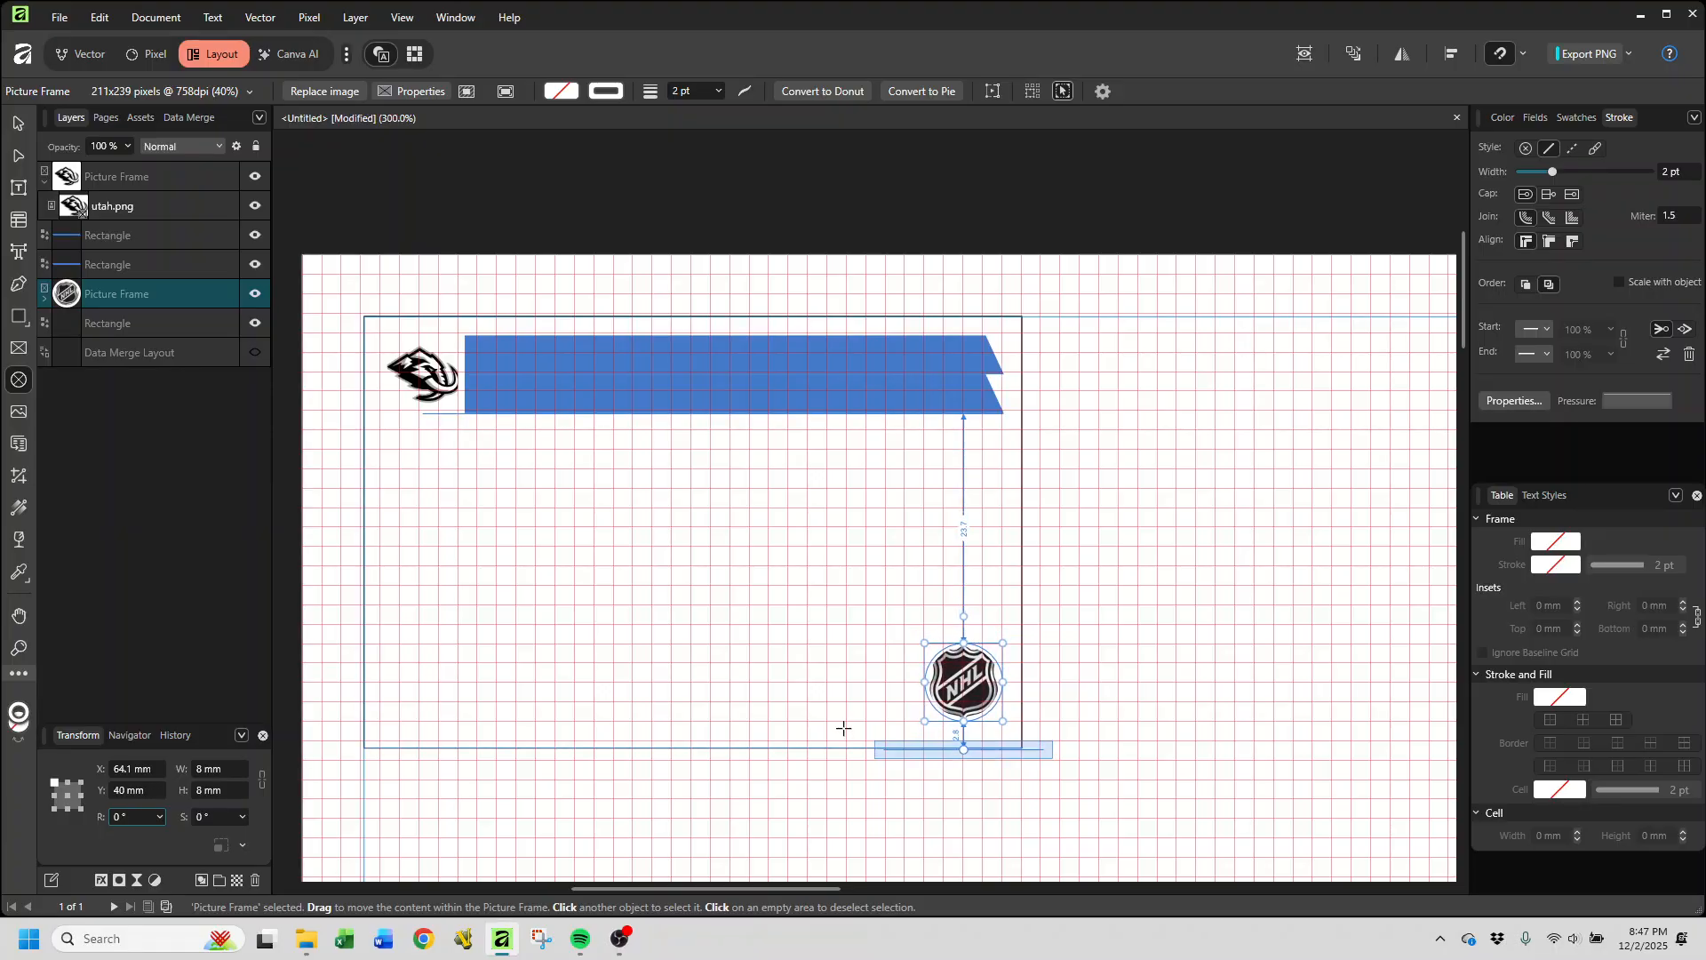
key(Down)
key(Down)
key(Down)
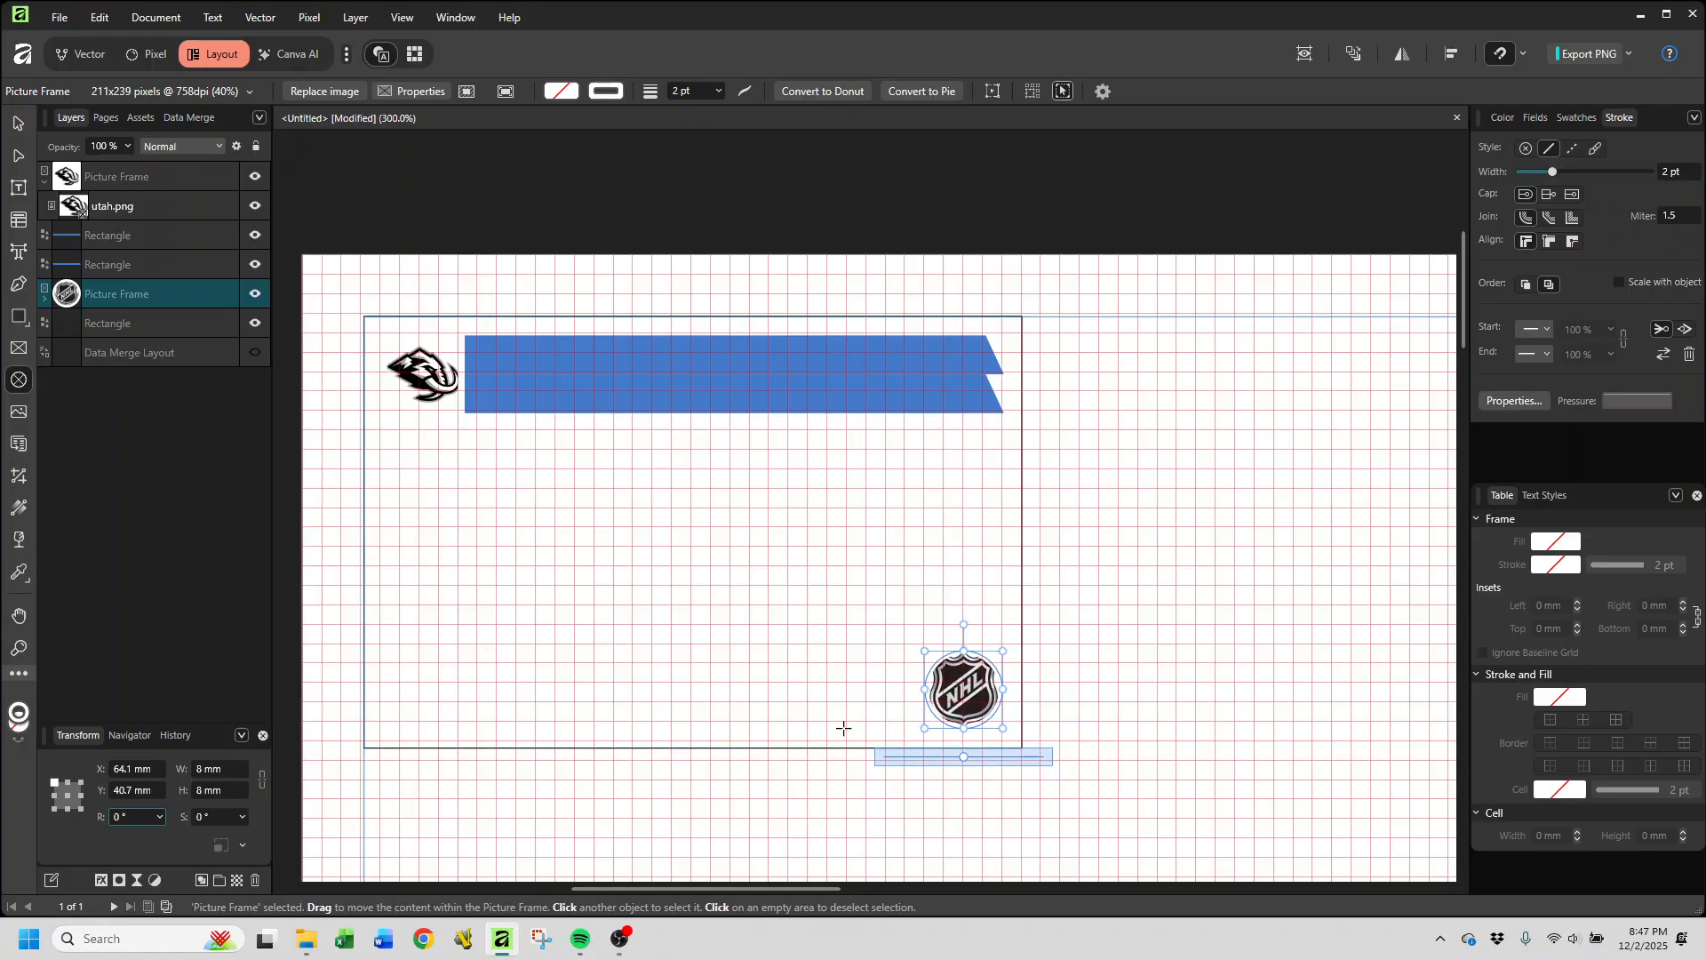
click(1188, 727)
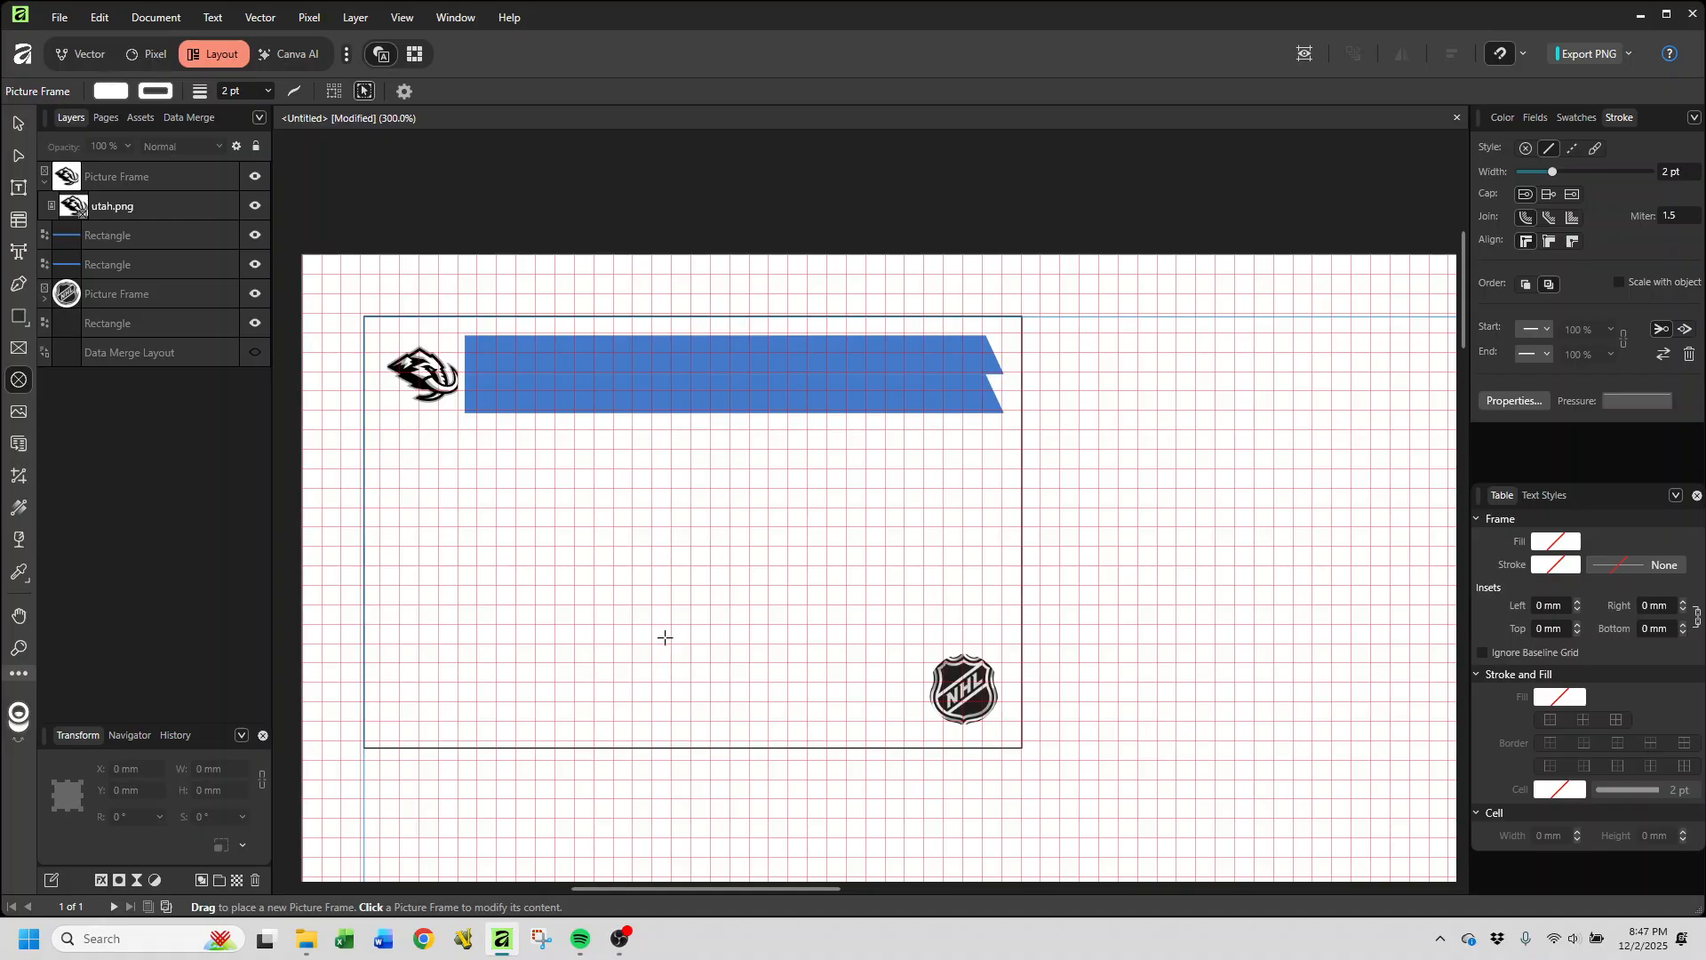
Step: Change the NHL logo picture frame's stroke colour to black
click(92, 293)
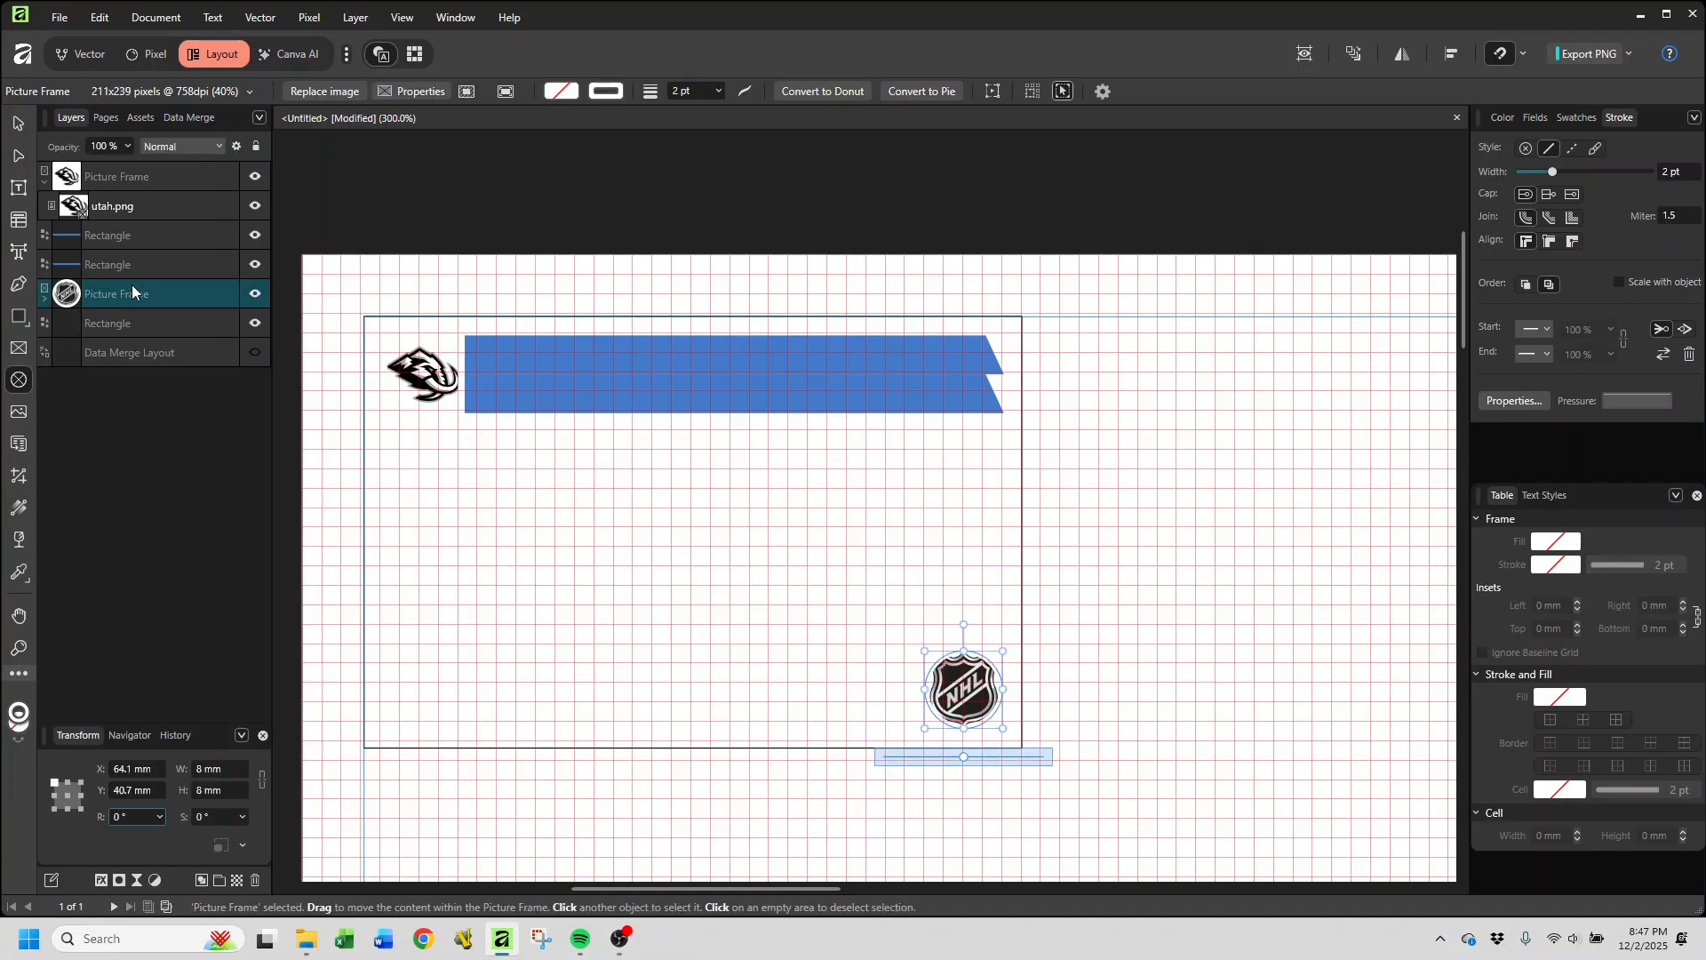
click(606, 91)
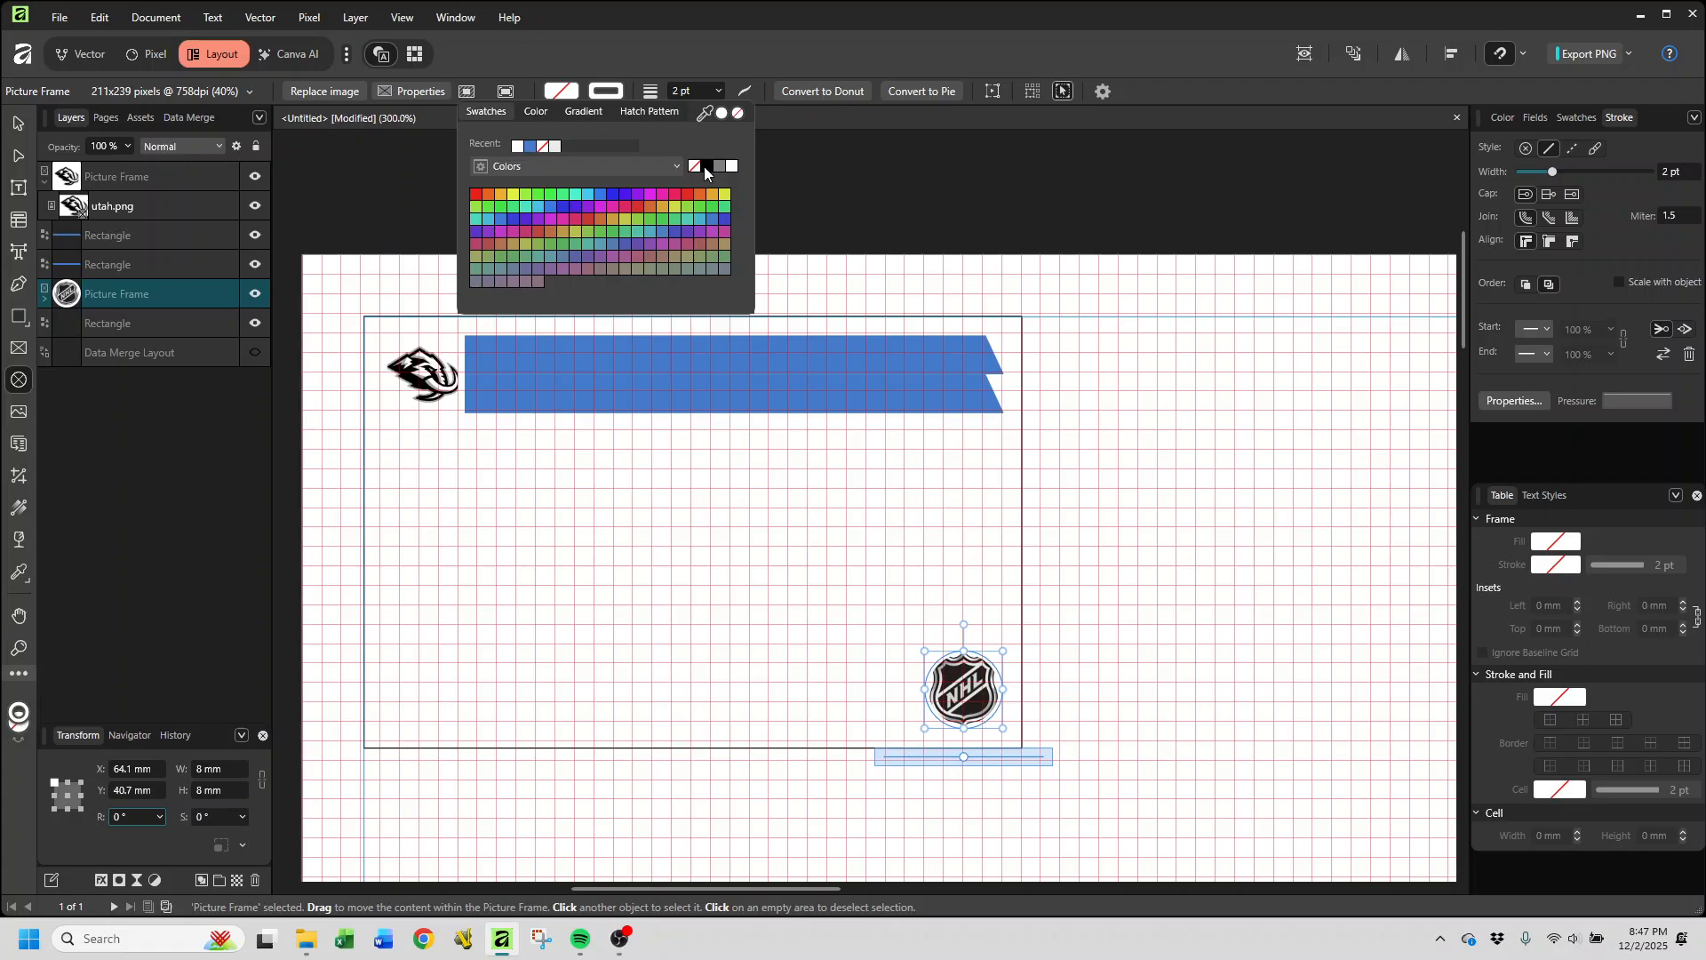
click(706, 166)
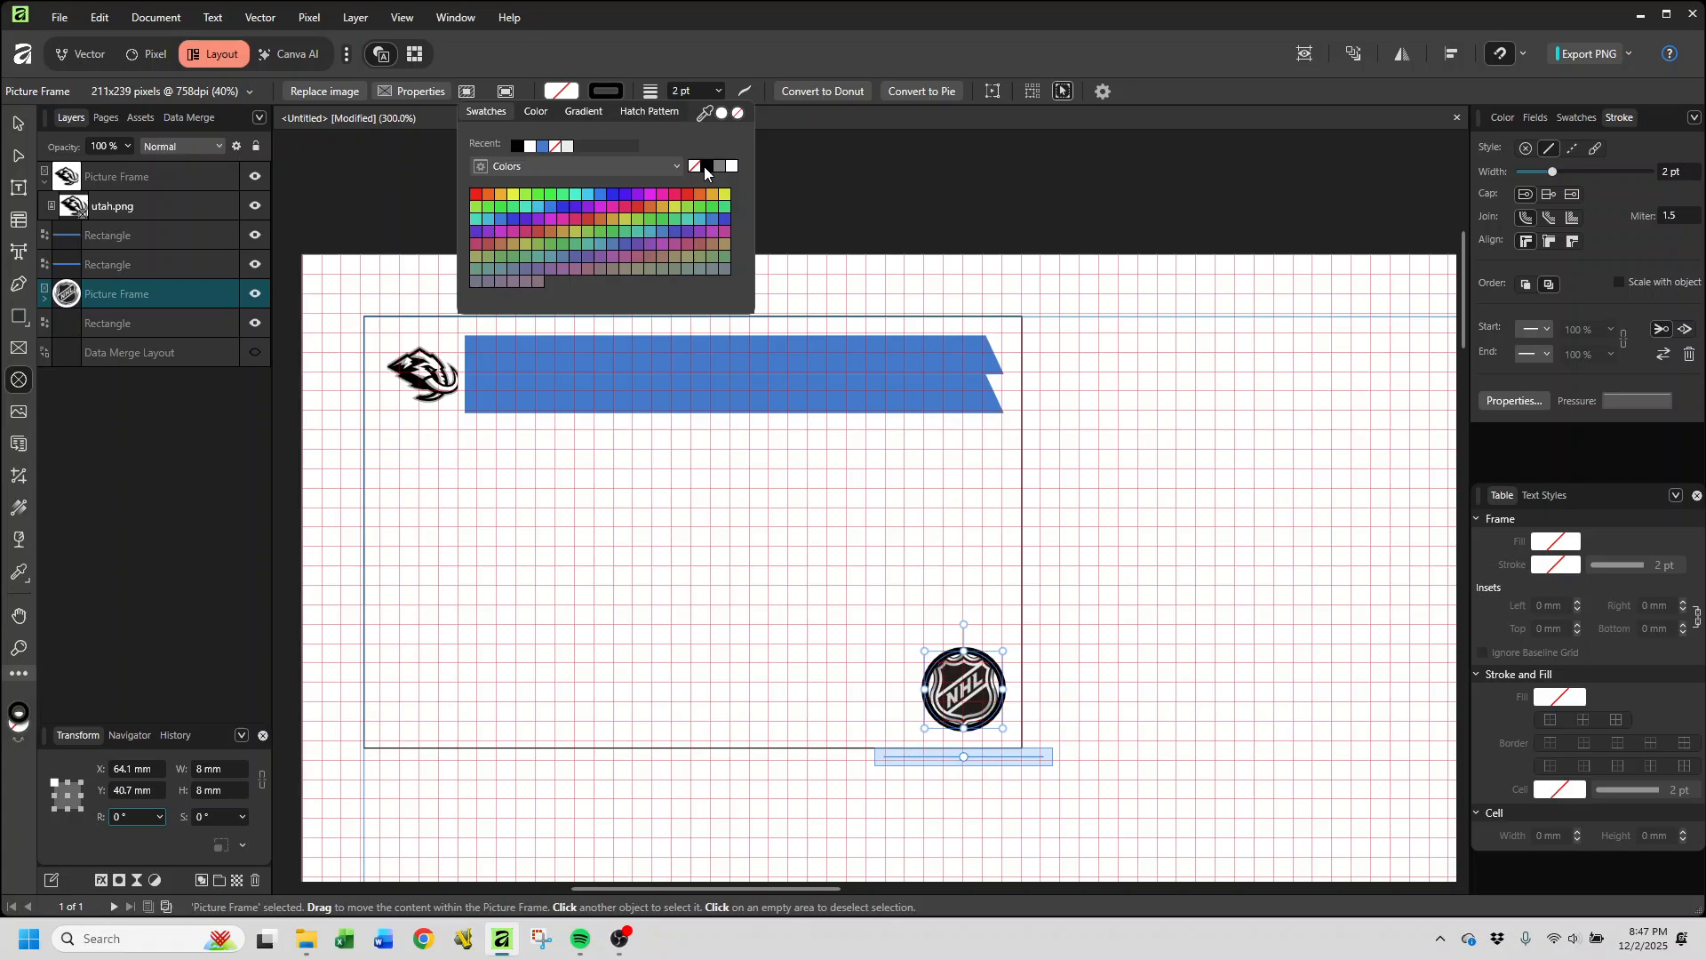
click(679, 90)
click(679, 90)
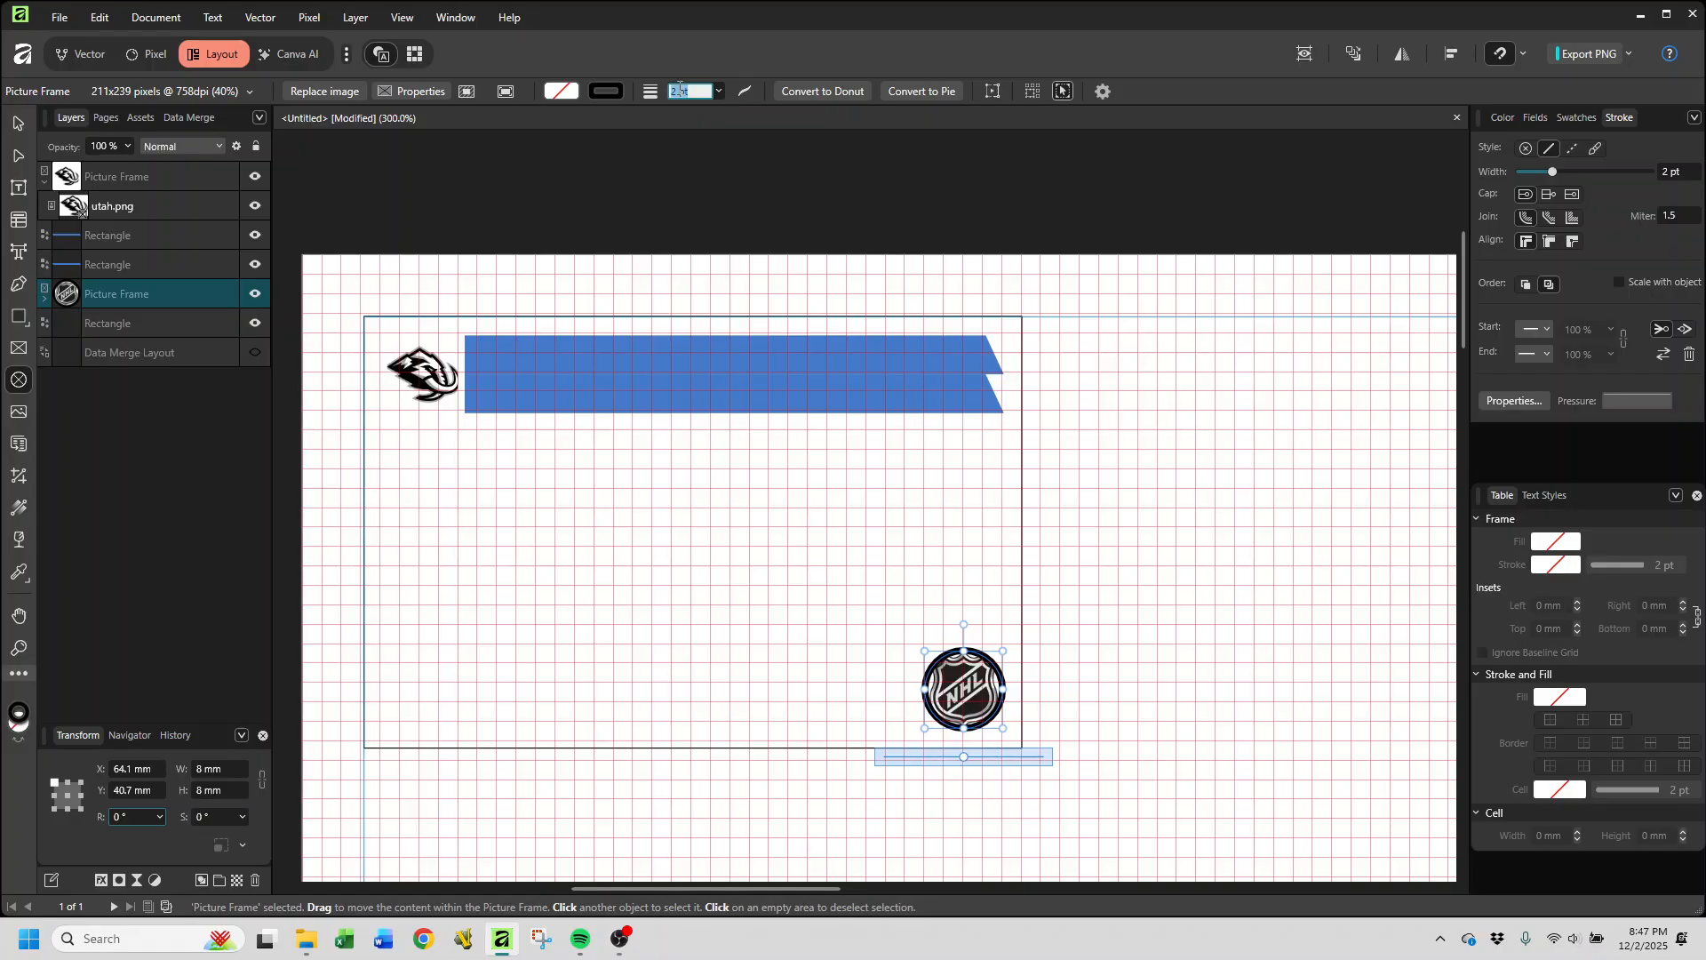
text(1)
key(Return)
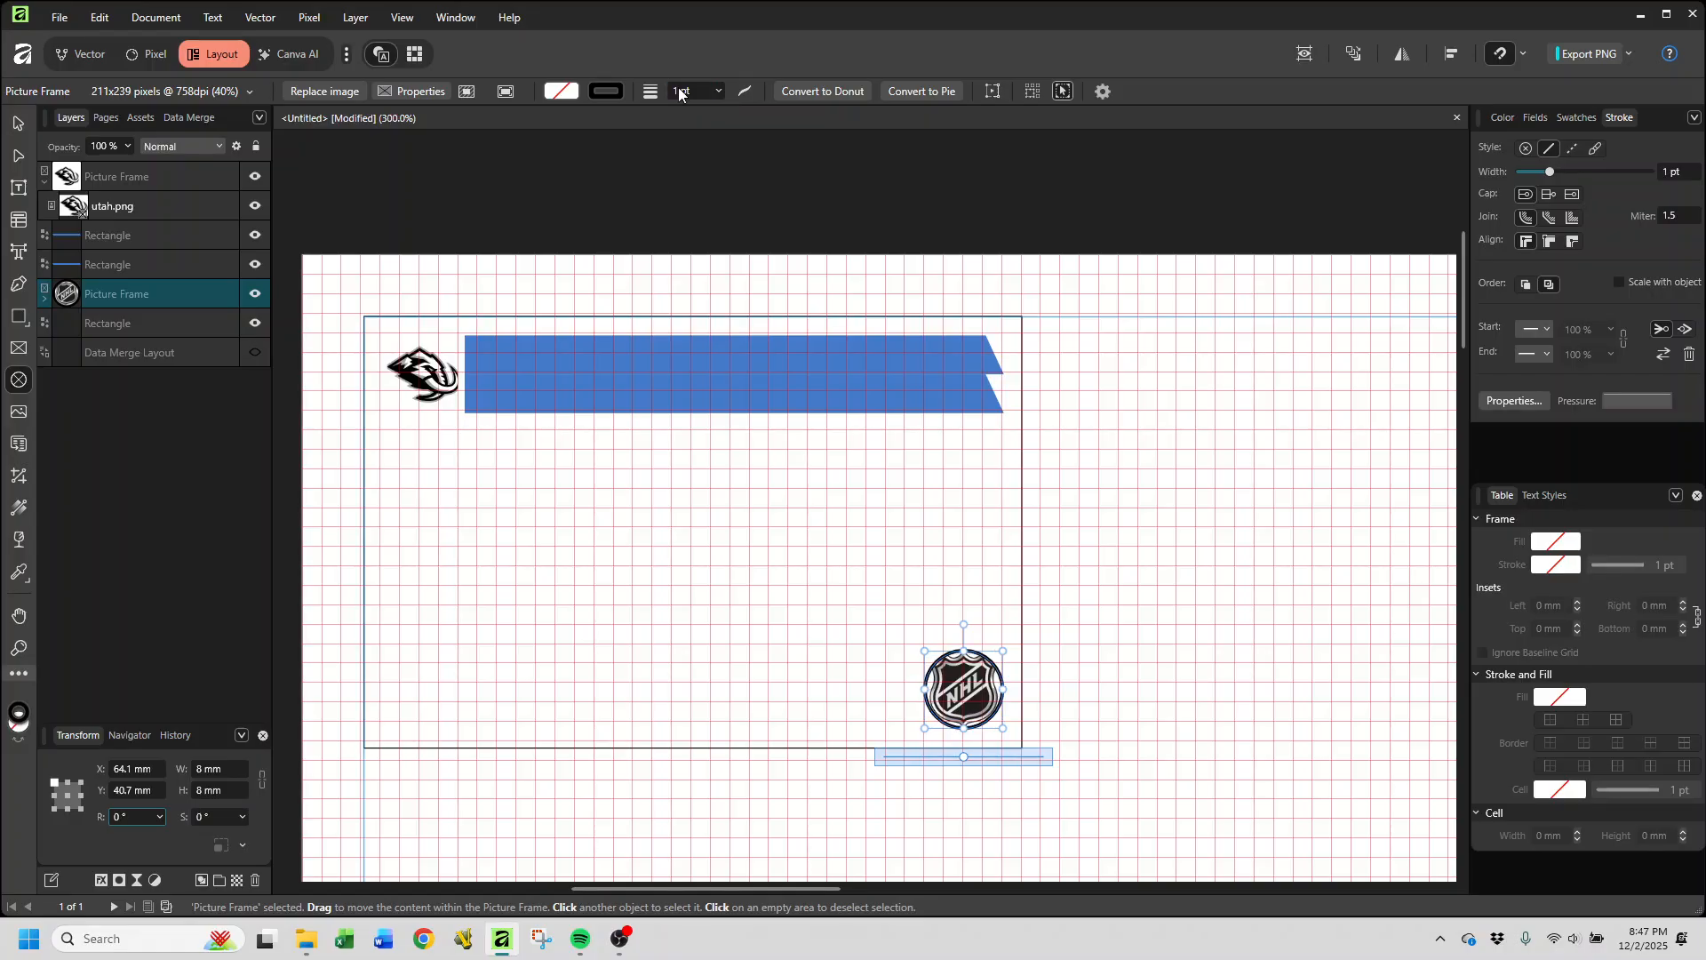
key(ctrl+z)
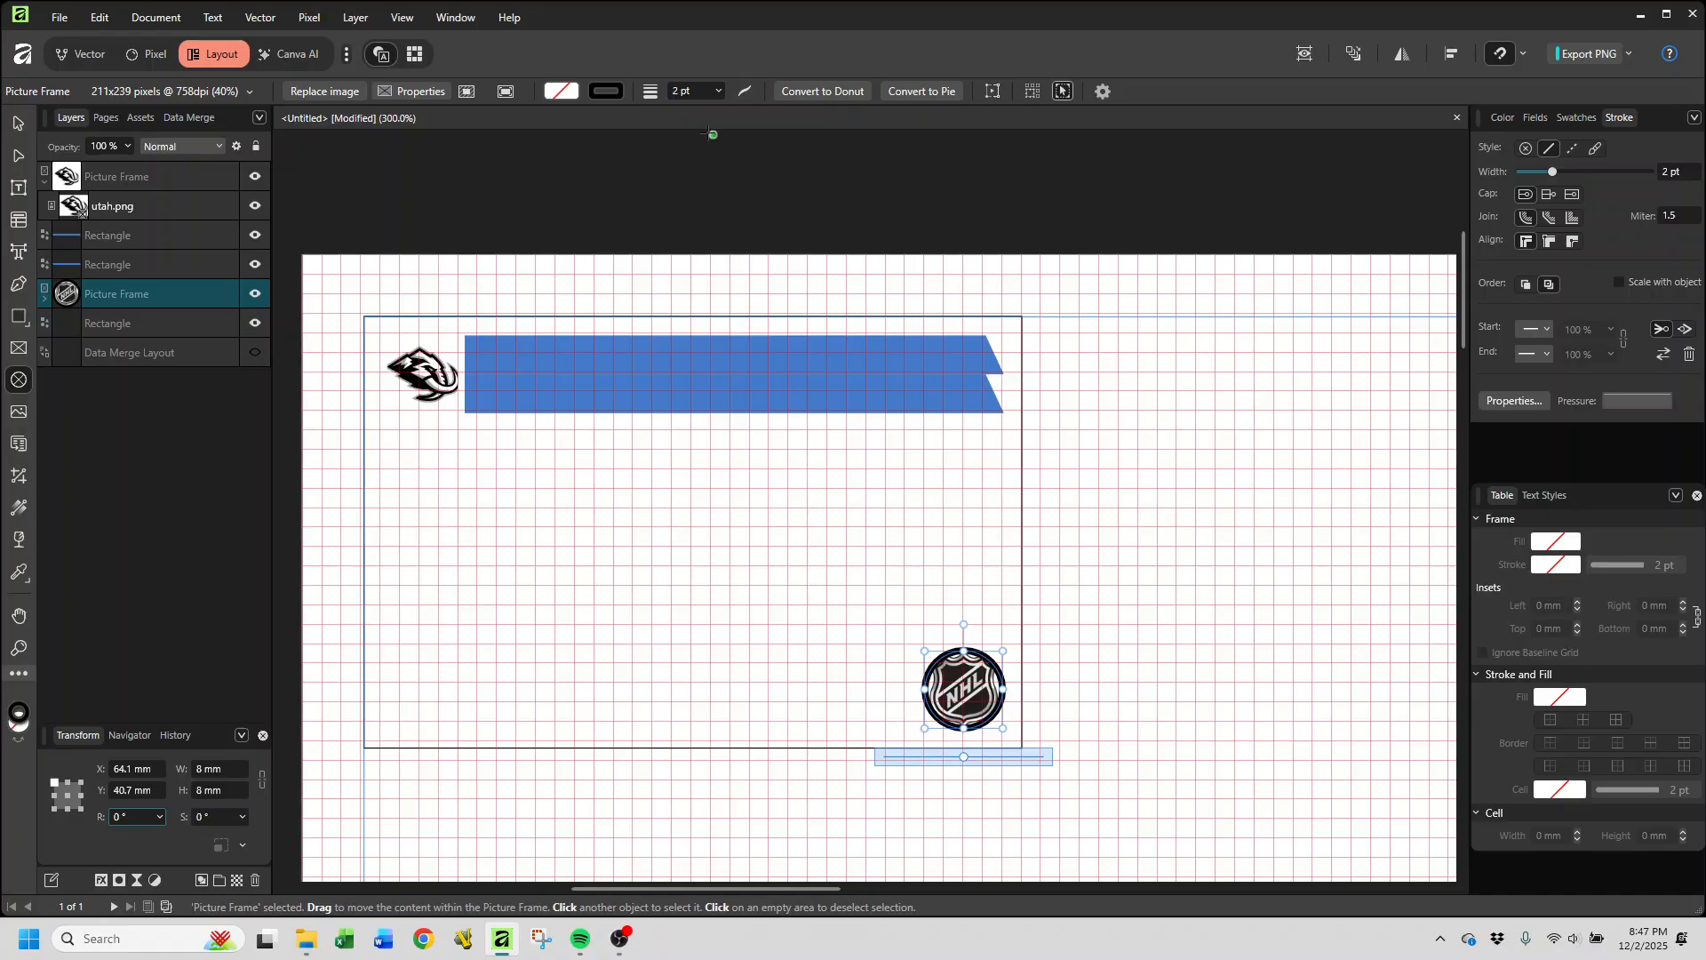
Step: Set the NHL logo frame's stroke width to 1 pt and deselect the frame
click(680, 94)
text(1)
key(Return)
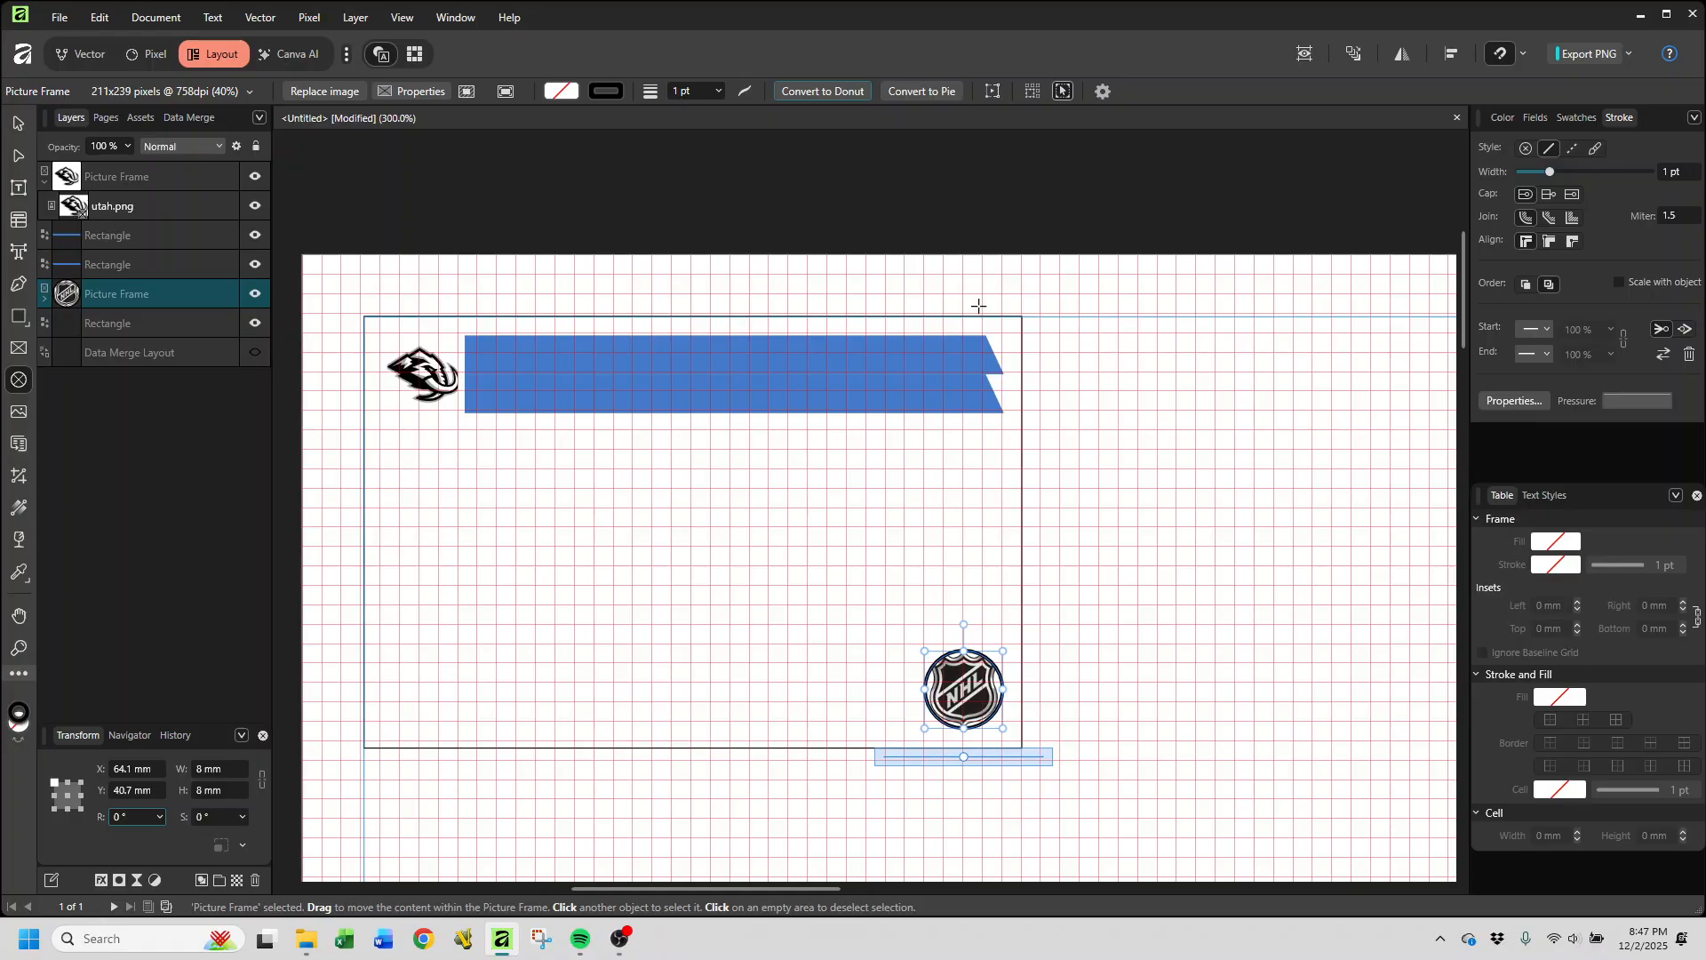
click(1244, 521)
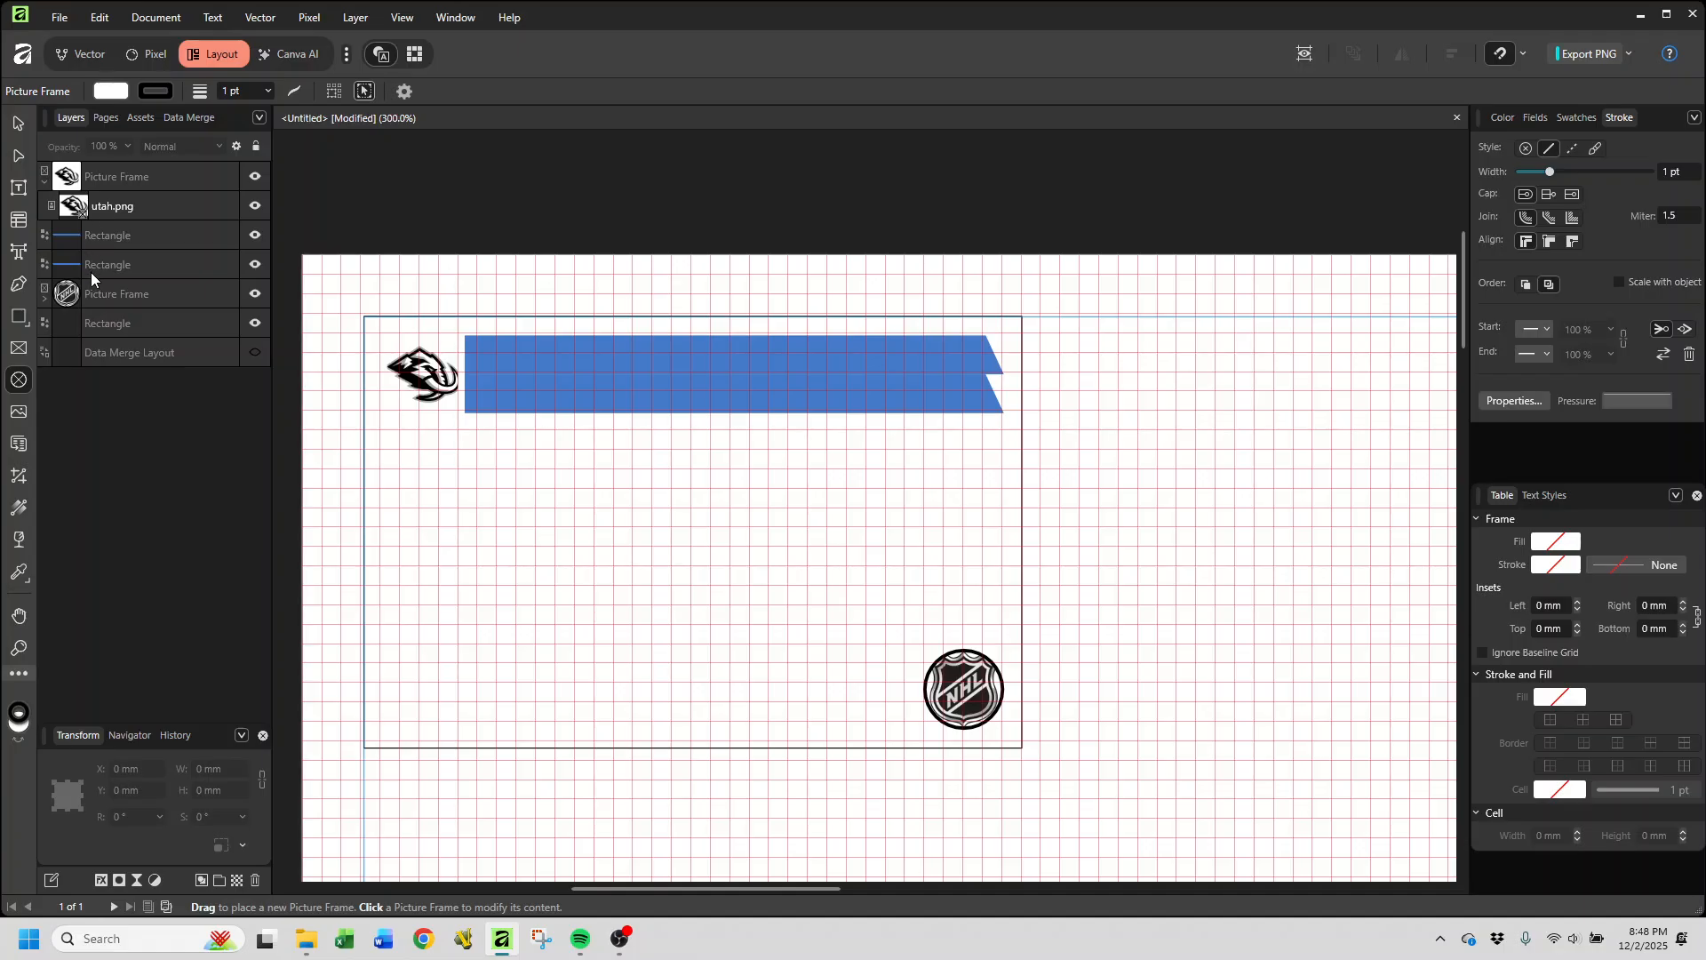
Step: Duplicate the lower slanted blue header and move one copy to the cell's bottom at X 8.2 mm, Y 42.7 mm, overlapping the NHL logo
click(118, 265)
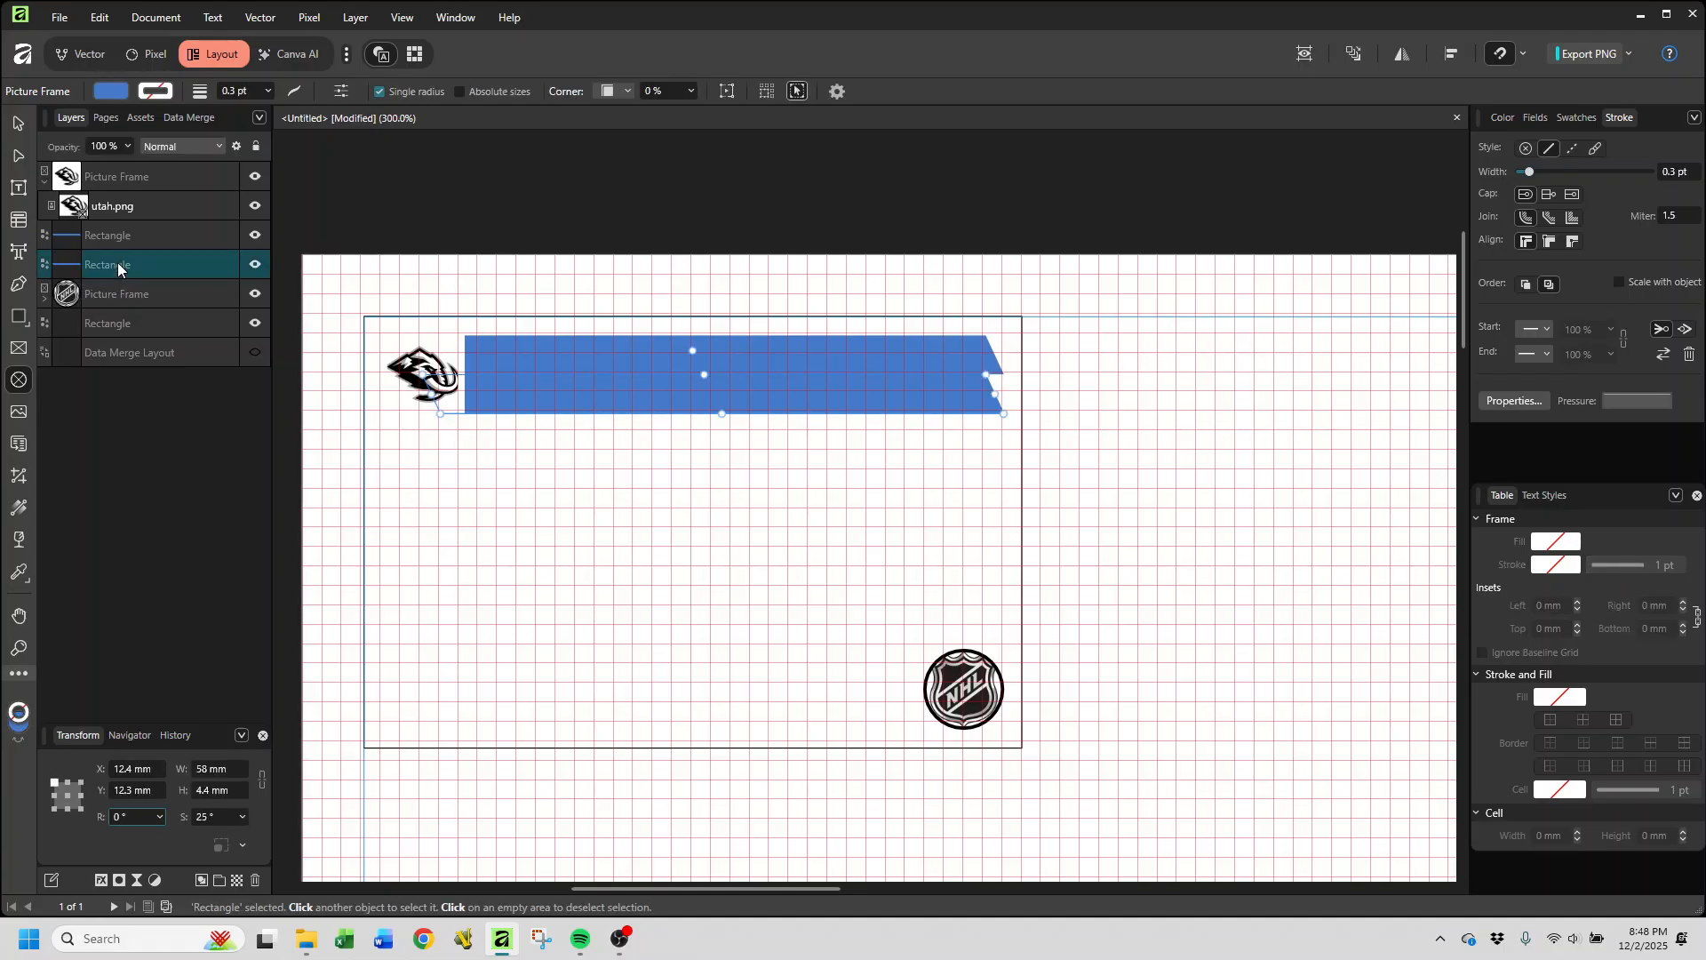
right_click(117, 263)
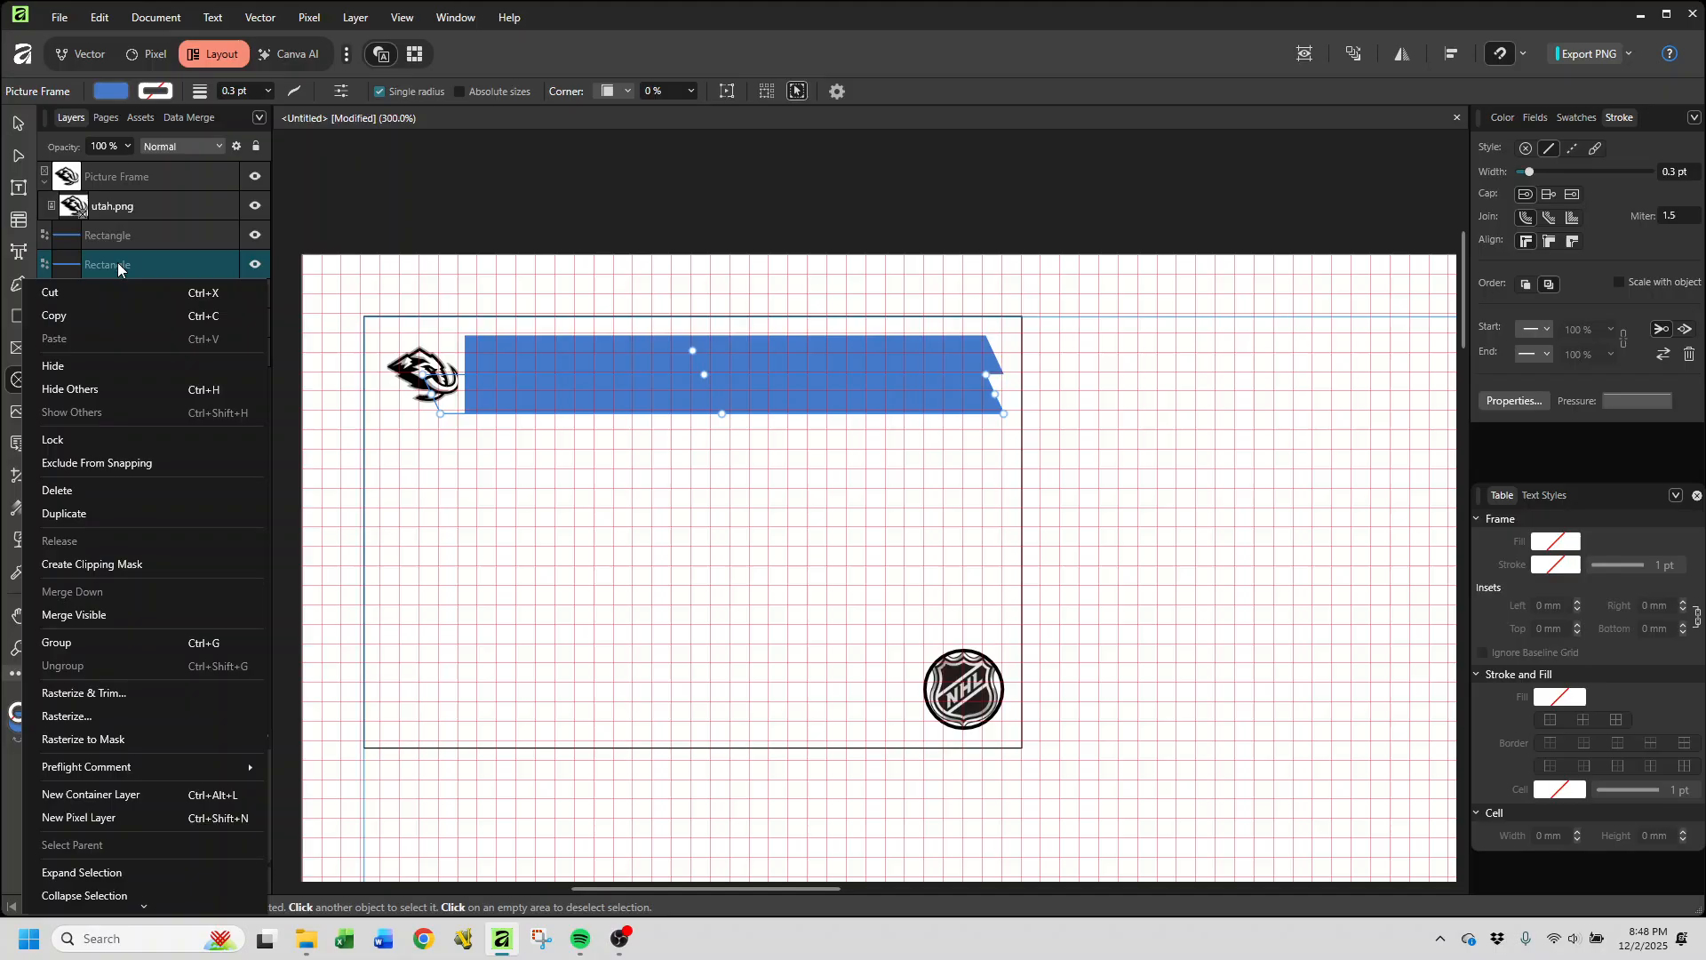
click(76, 515)
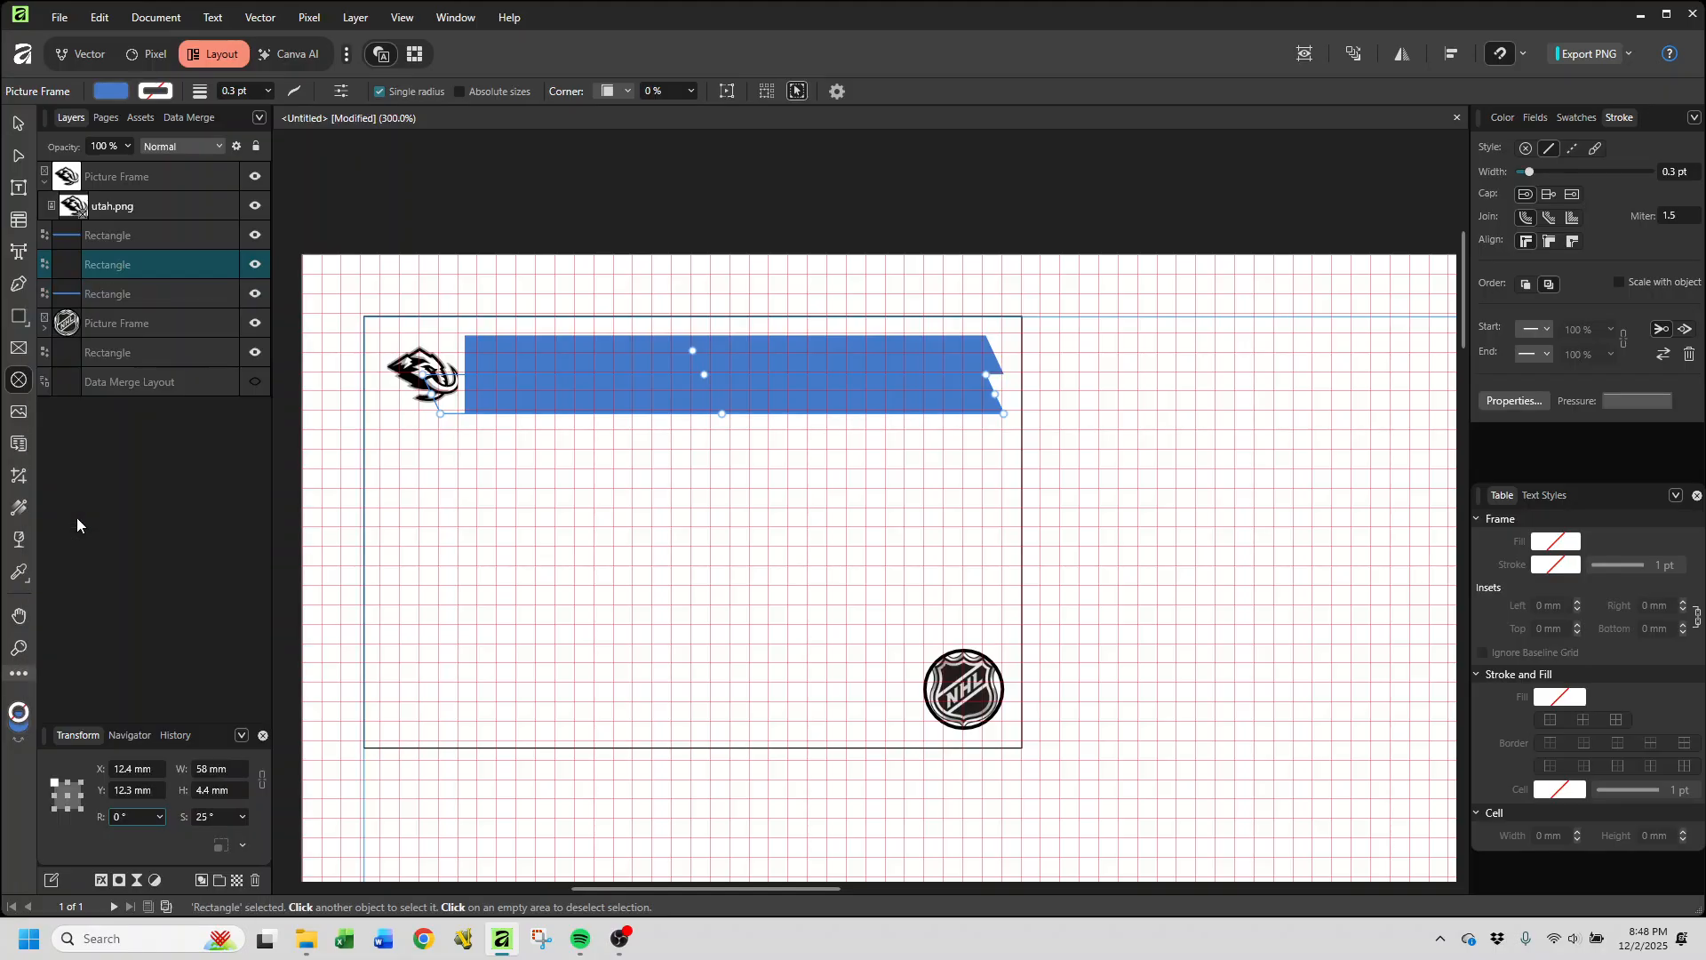
click(139, 292)
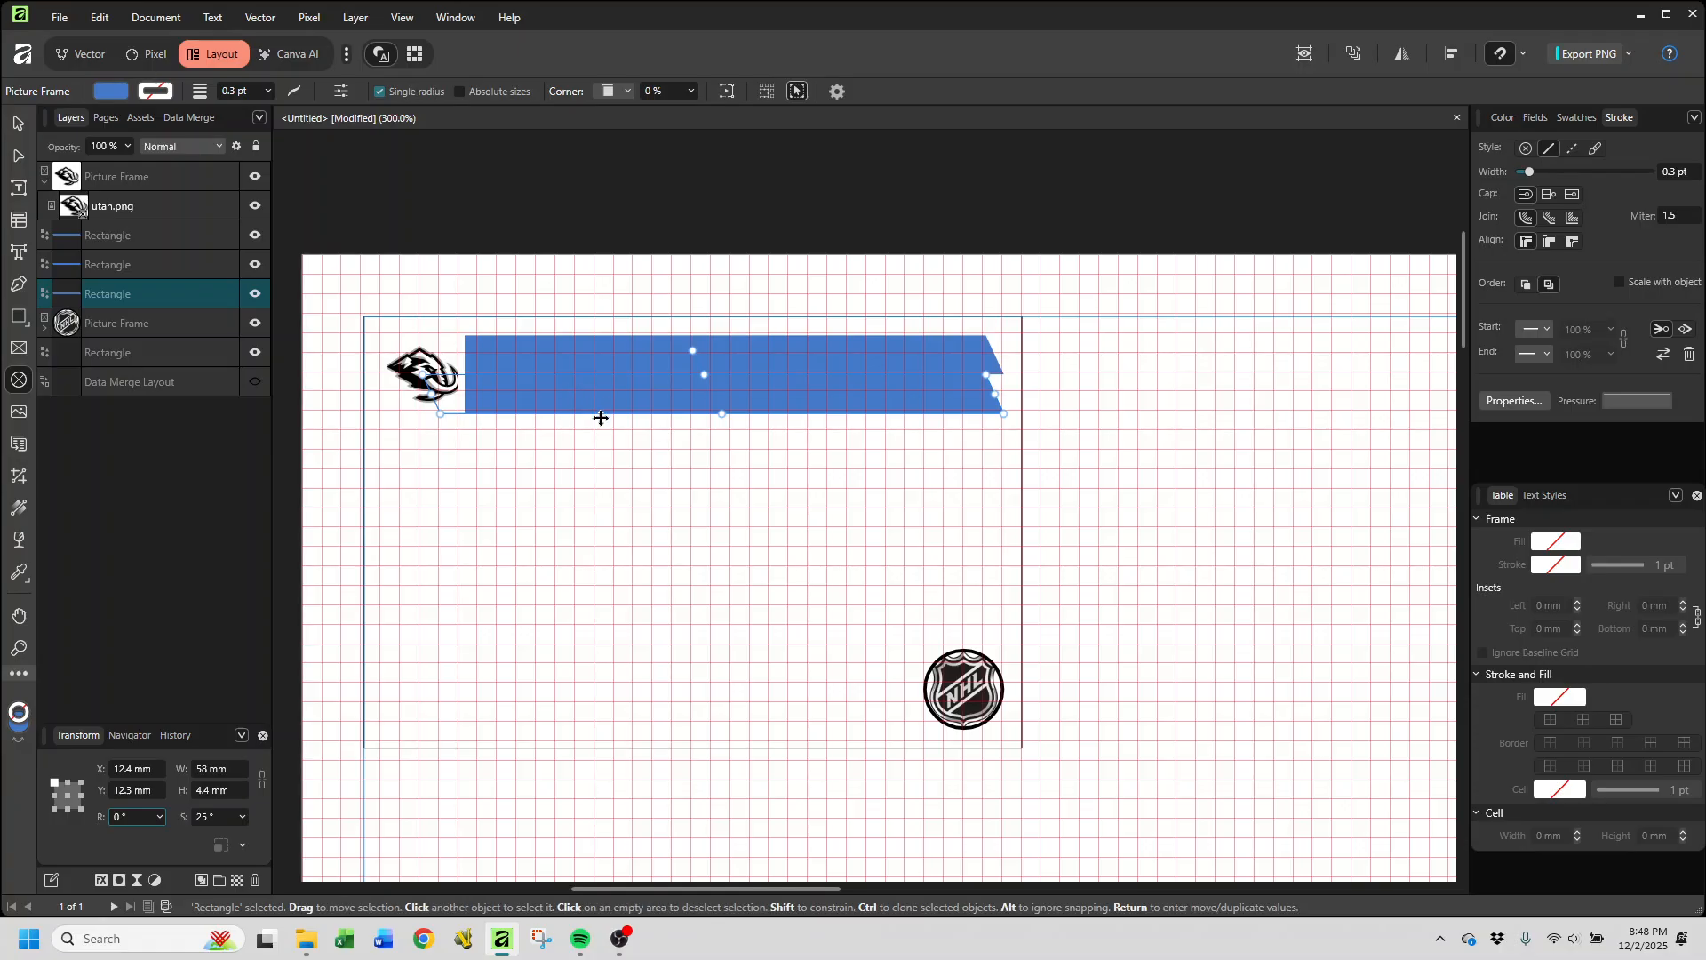
drag(601, 417, 530, 703)
drag(533, 703, 562, 702)
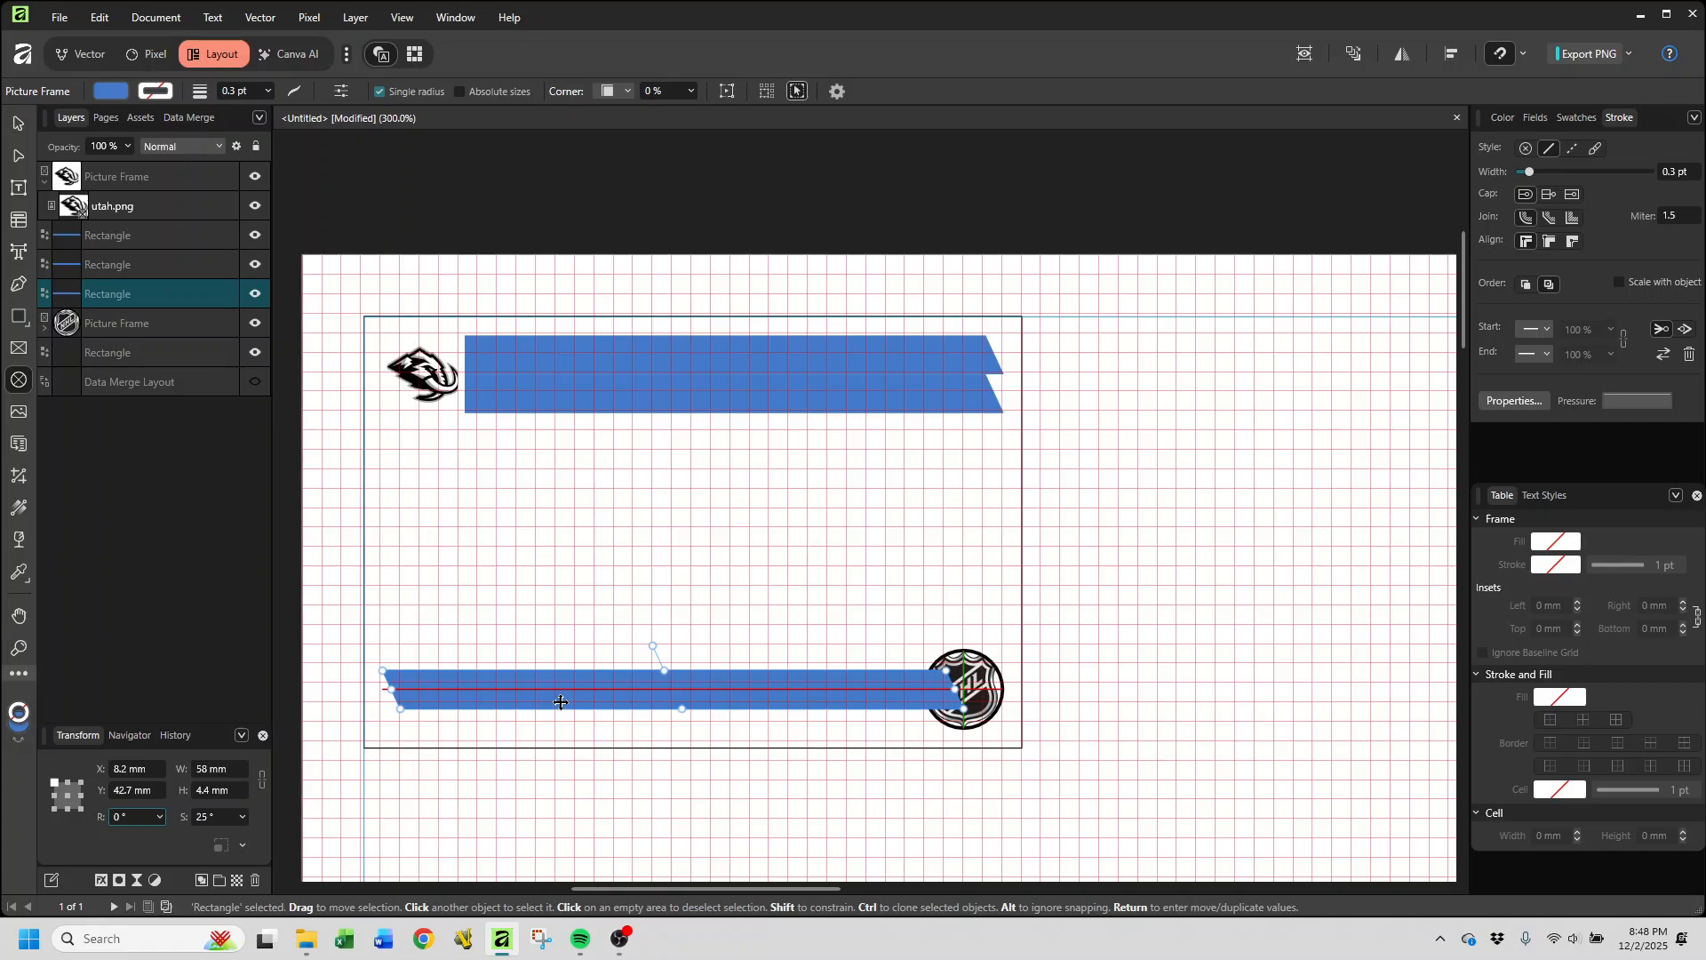
Step: Reorder the NHL logo picture frame above the bottom blue rectangle so the logo covers the bar's end
click(171, 329)
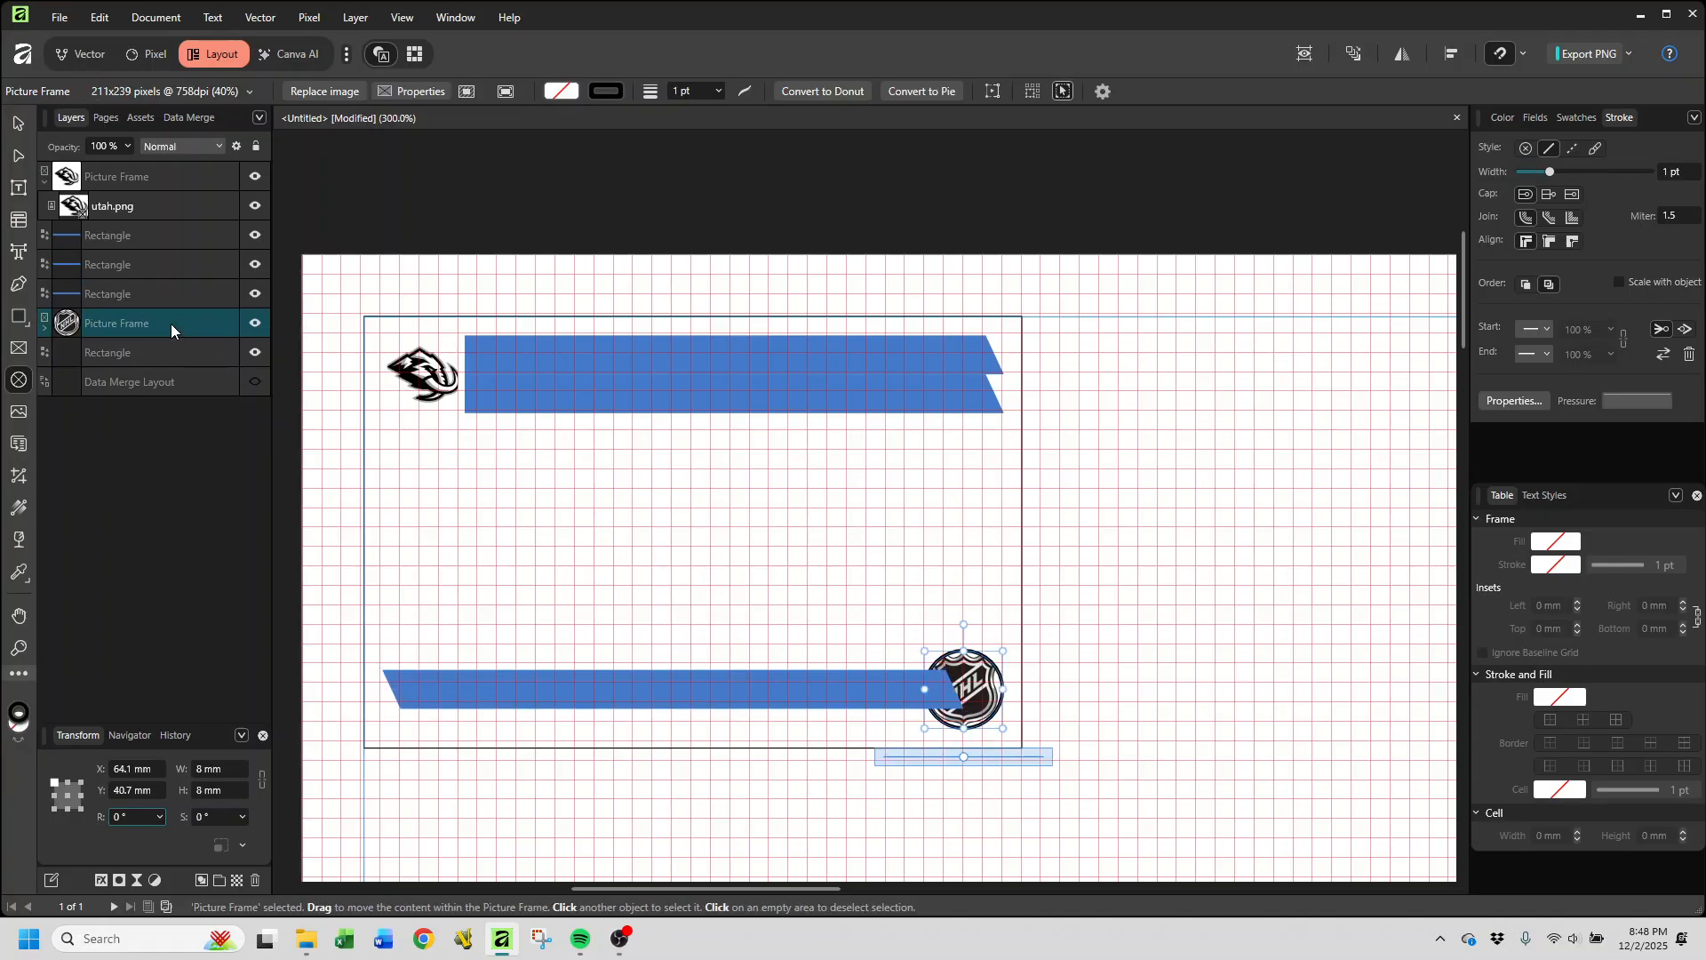
drag(171, 323, 179, 285)
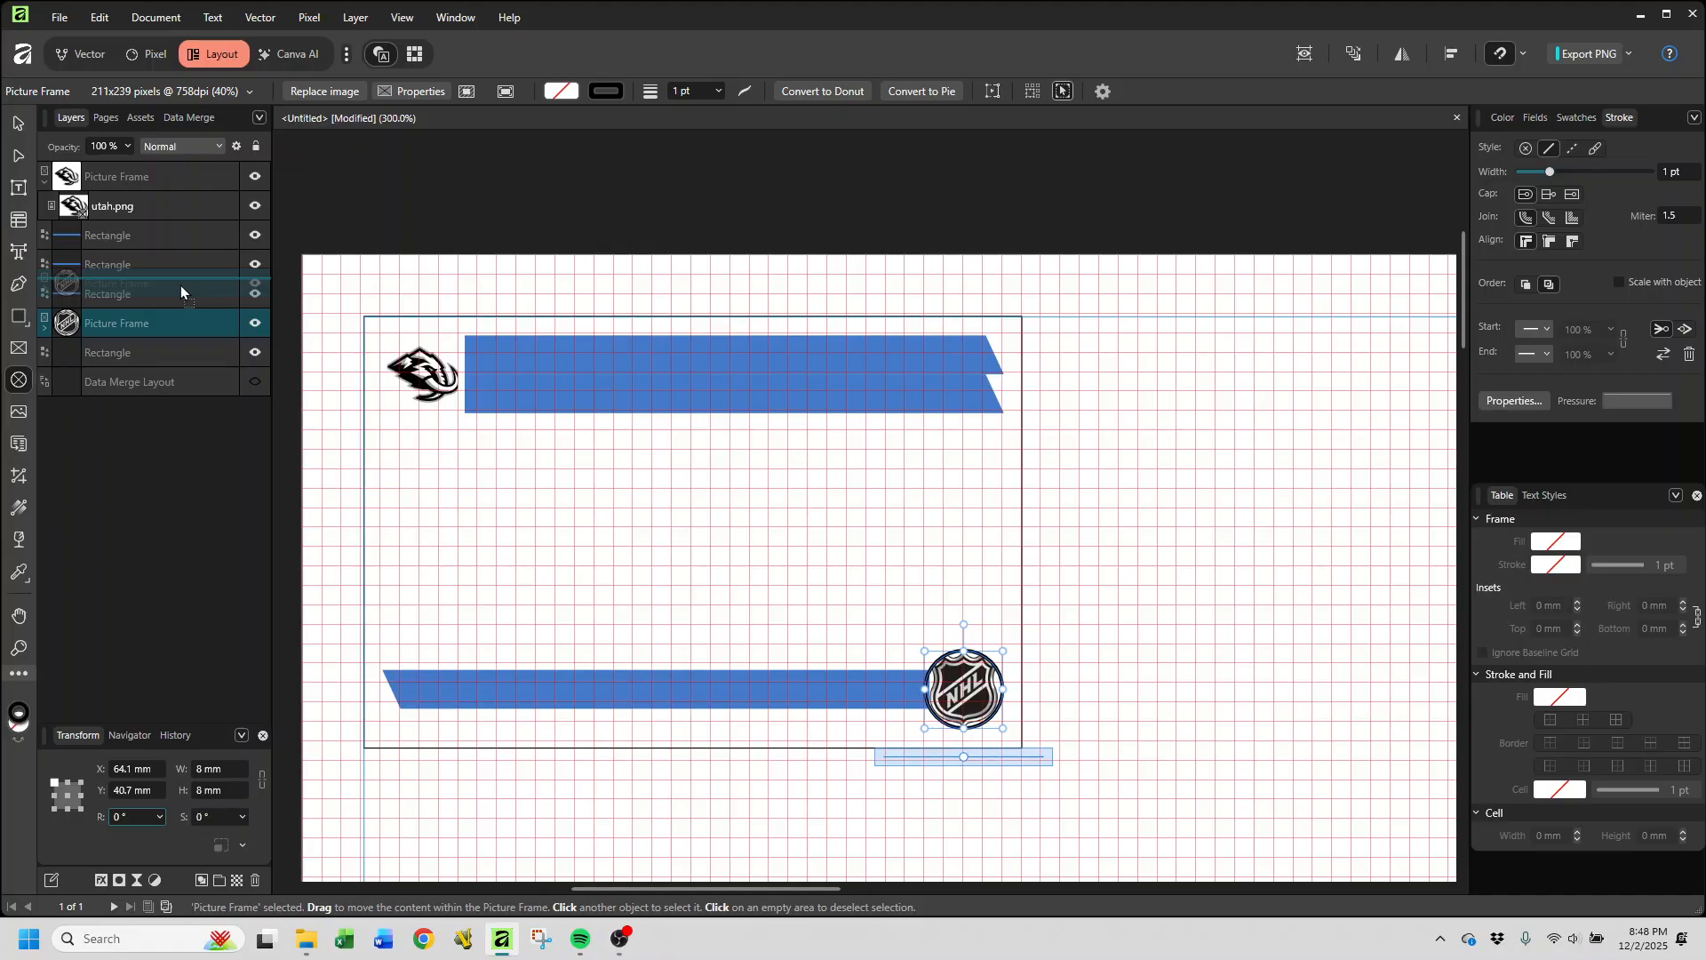
mouse_move(179, 286)
mouse_down()
mouse_move(185, 306)
mouse_move(187, 285)
mouse_up()
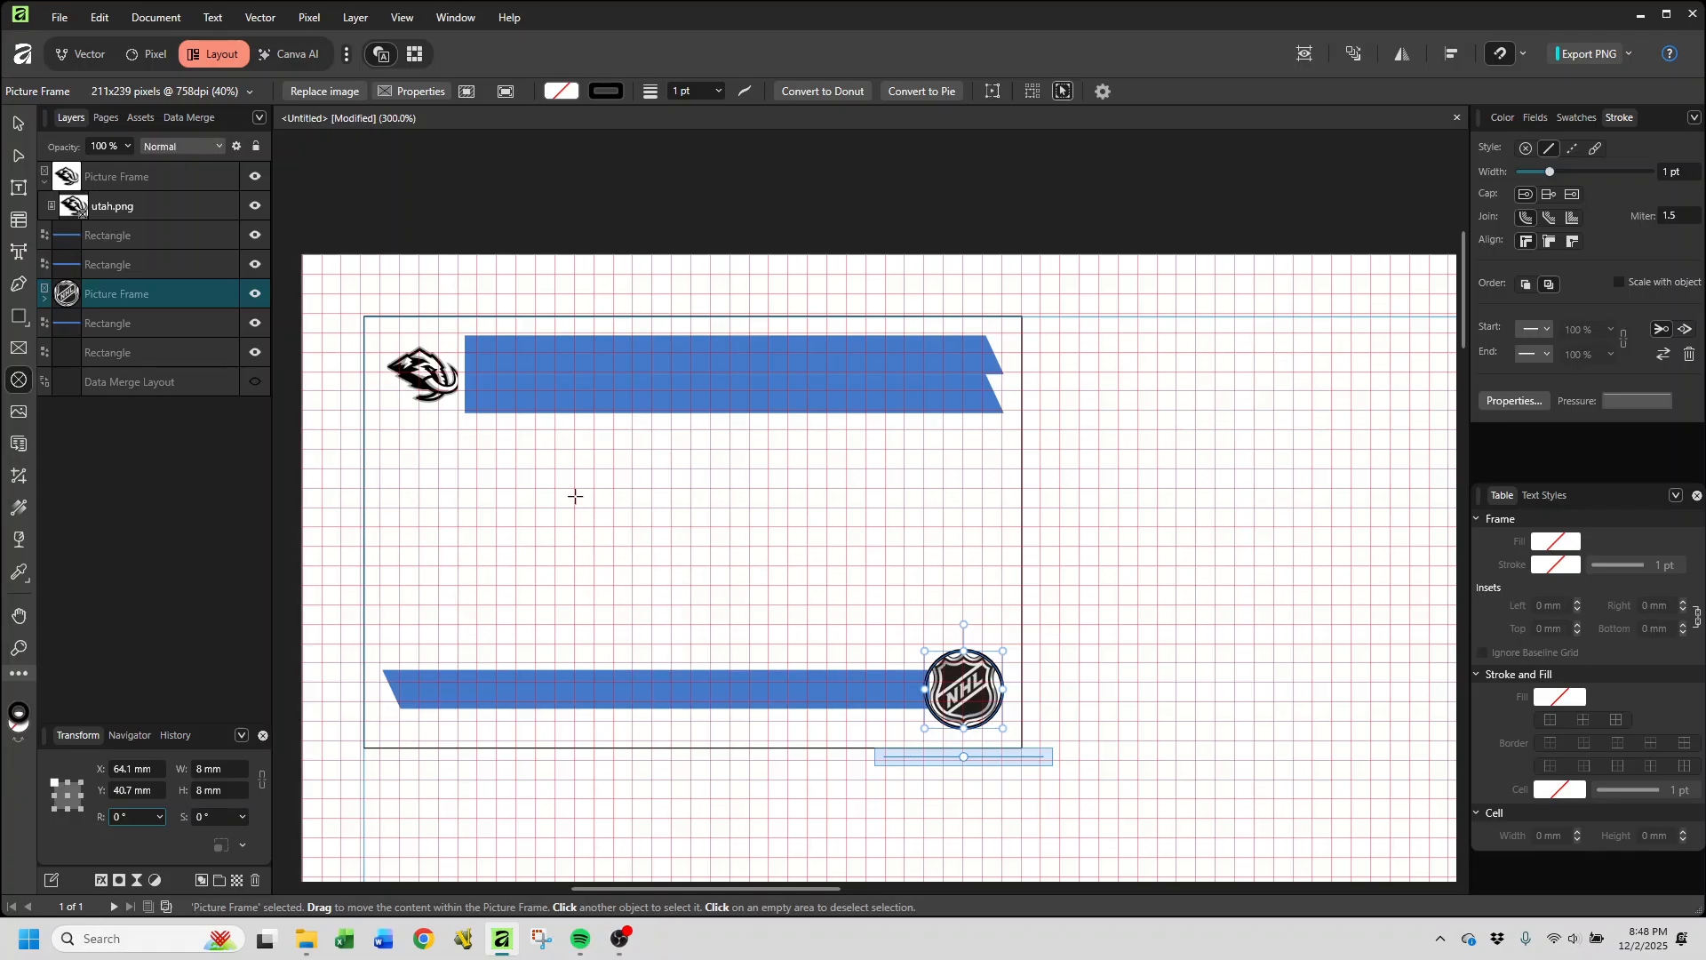
Step: Add a text frame about 52.2 by 4 mm over the upper blue header and enter "Wayne GRETZKY"
click(17, 192)
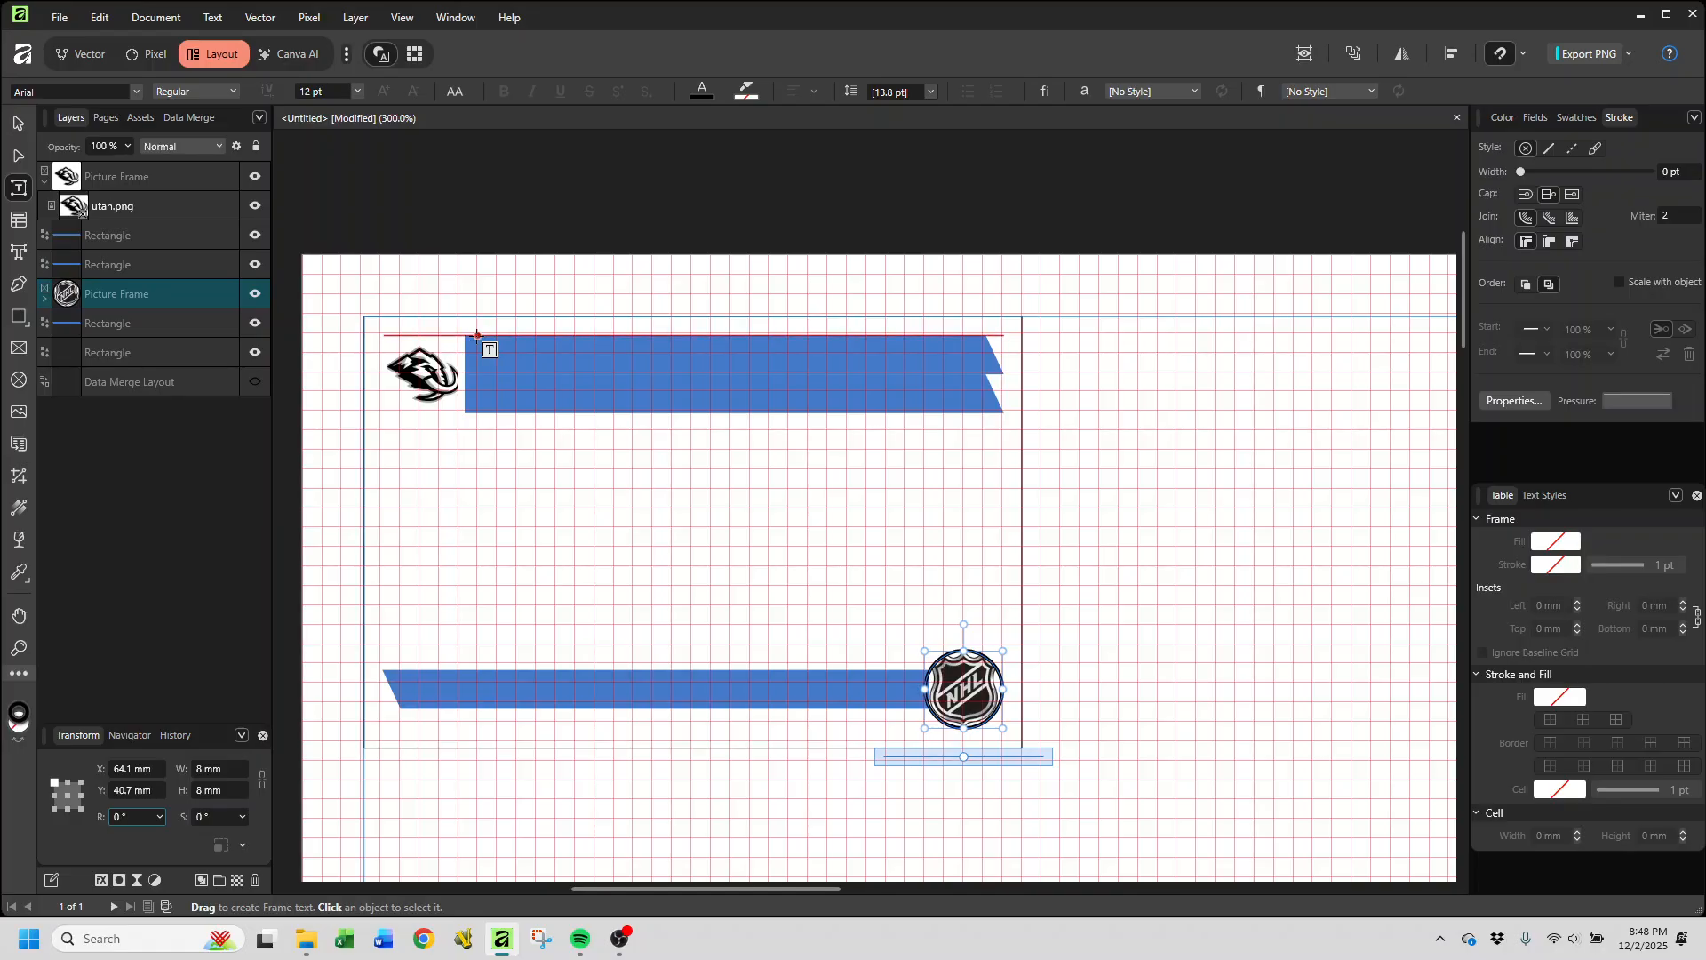
drag(477, 336, 984, 374)
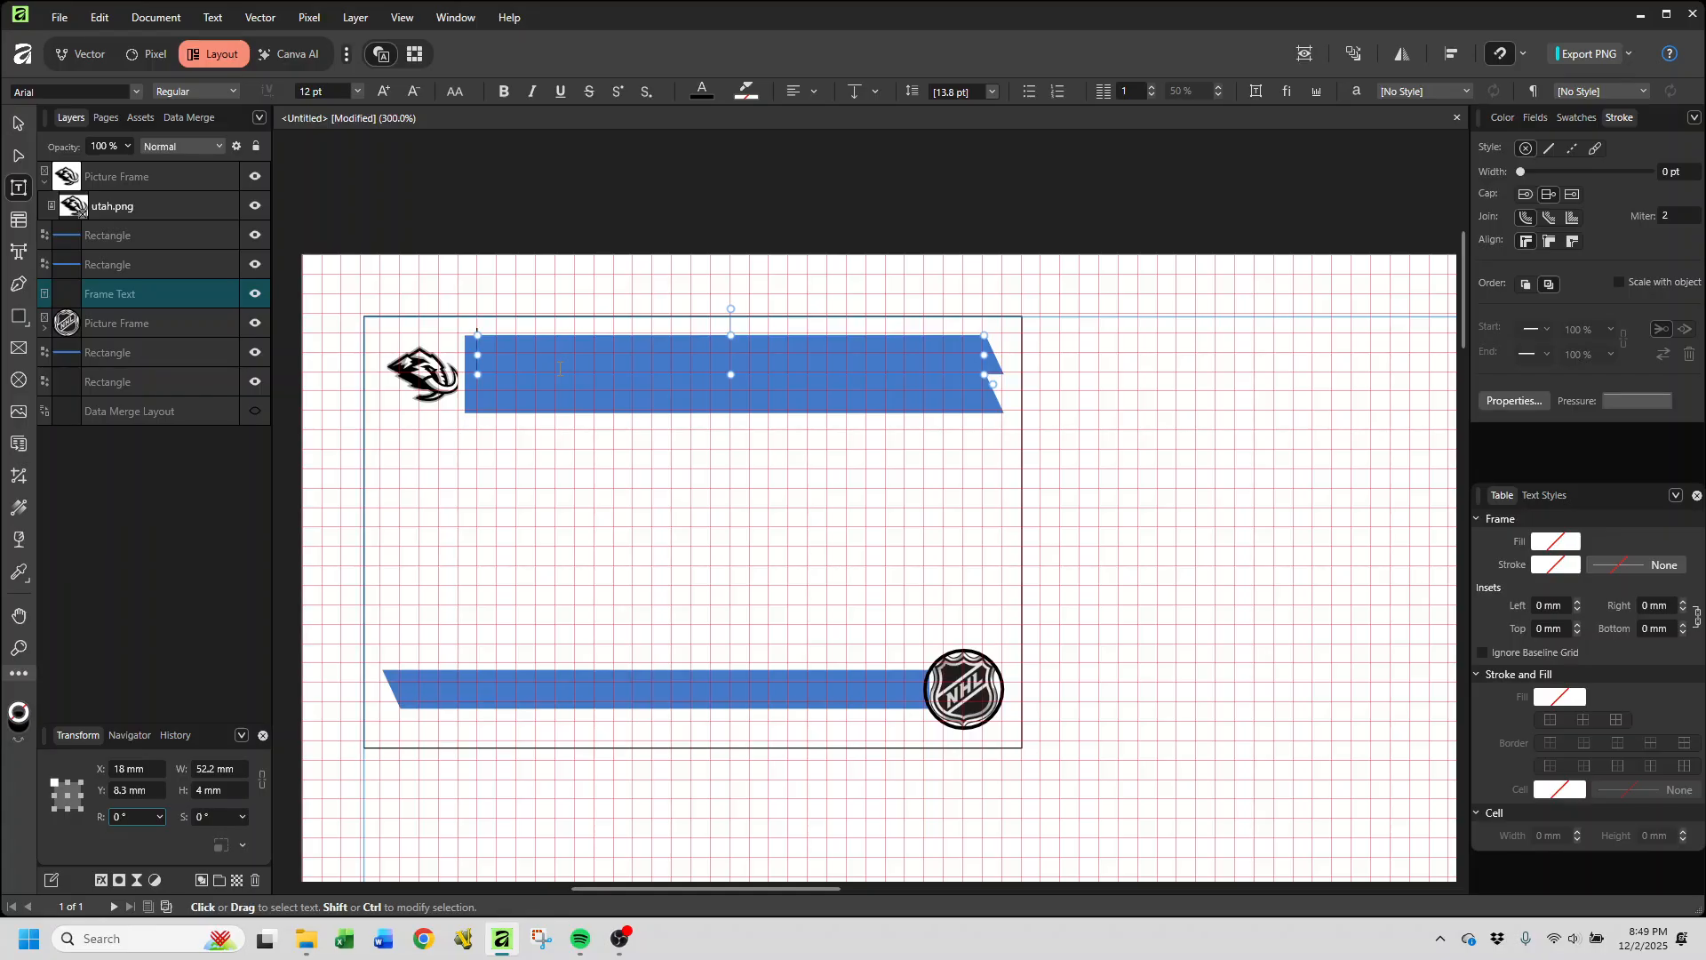
text(Wayne GRETZKY)
key(ctrl+a)
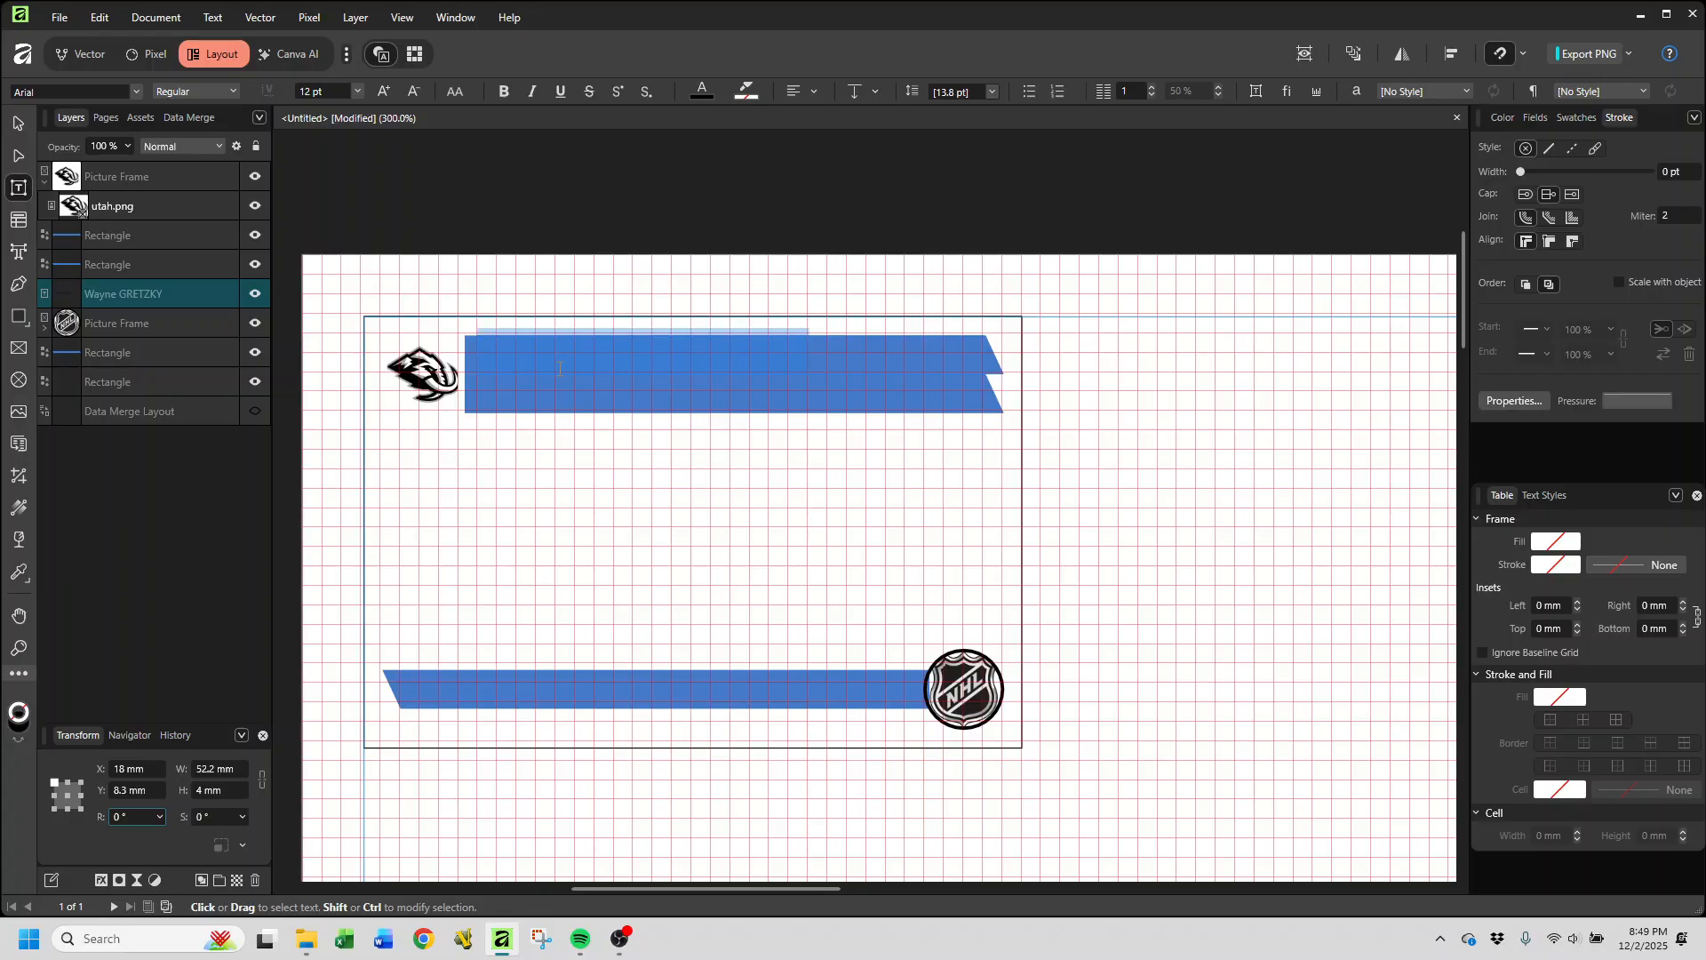
key(Escape)
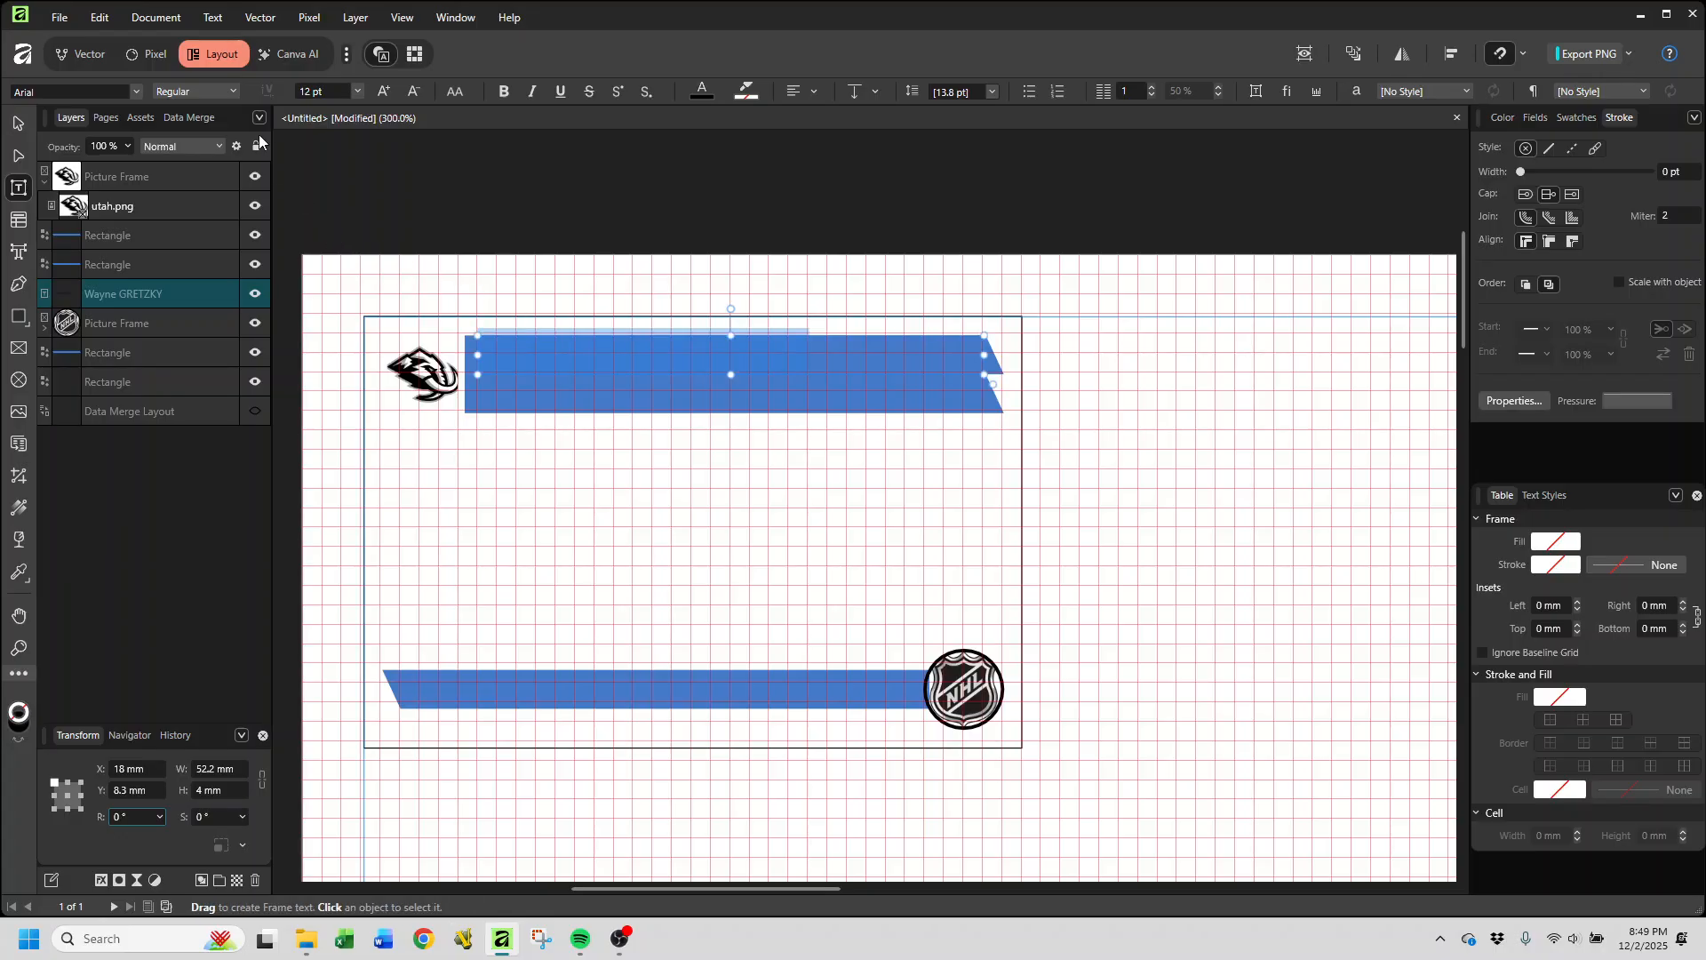
Step: Format the "Wayne GRETZKY" text at 10 pt in white
click(357, 93)
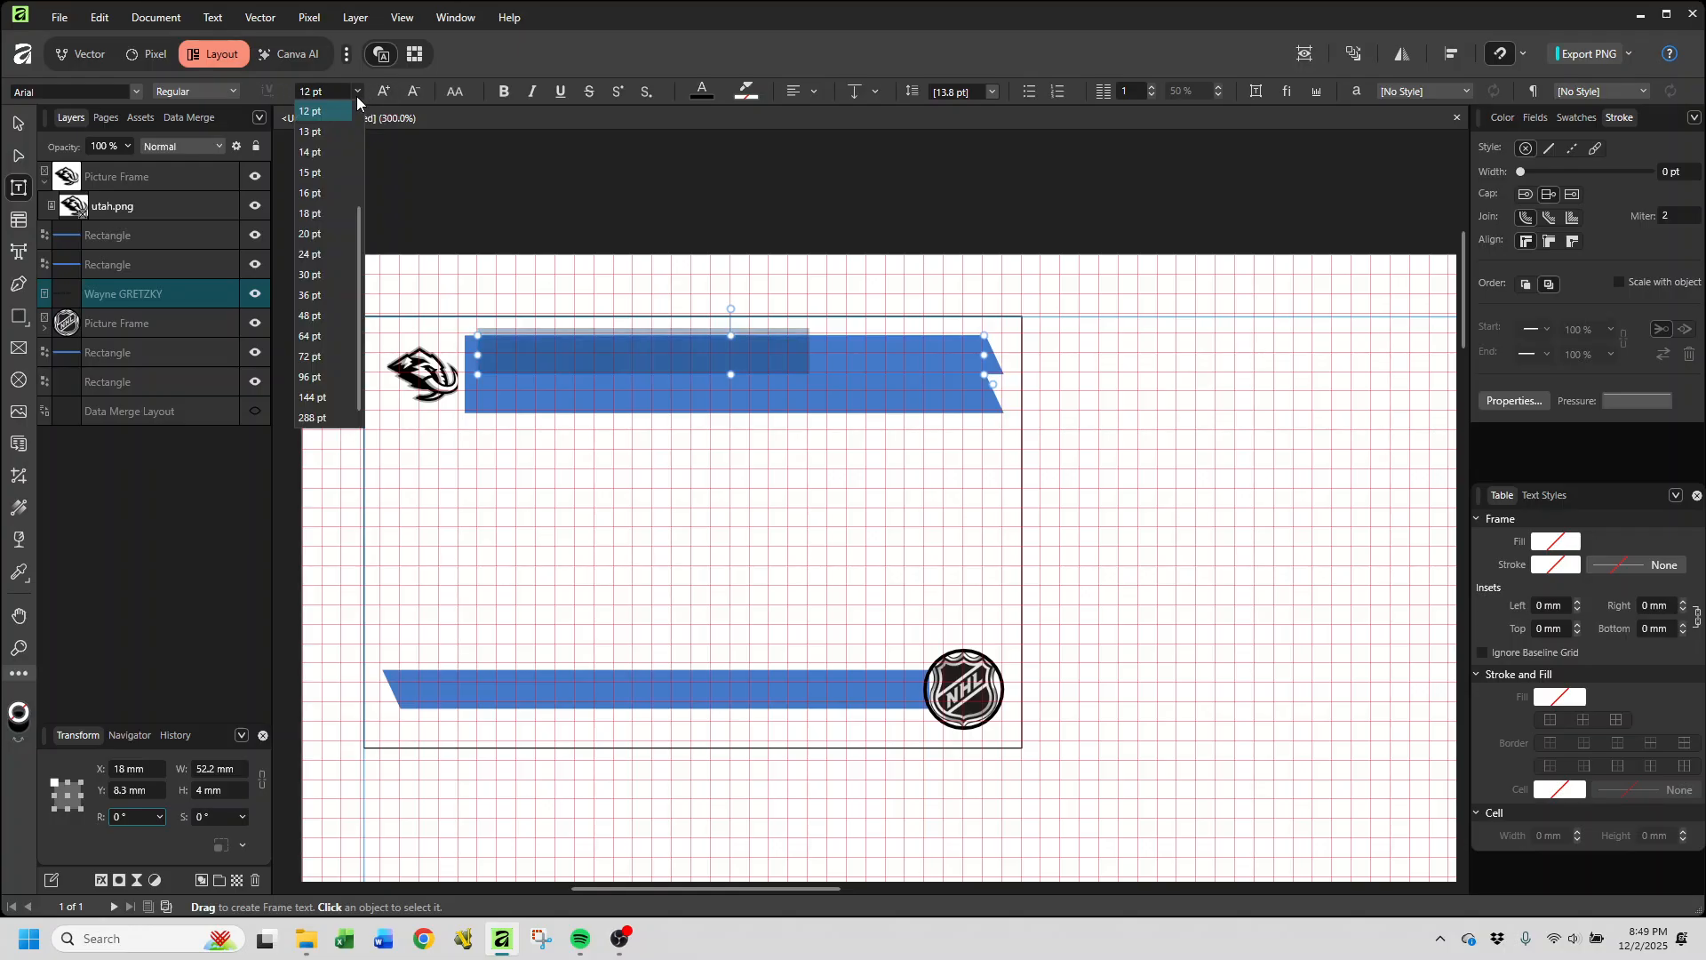
scroll(354, 114, up, 2)
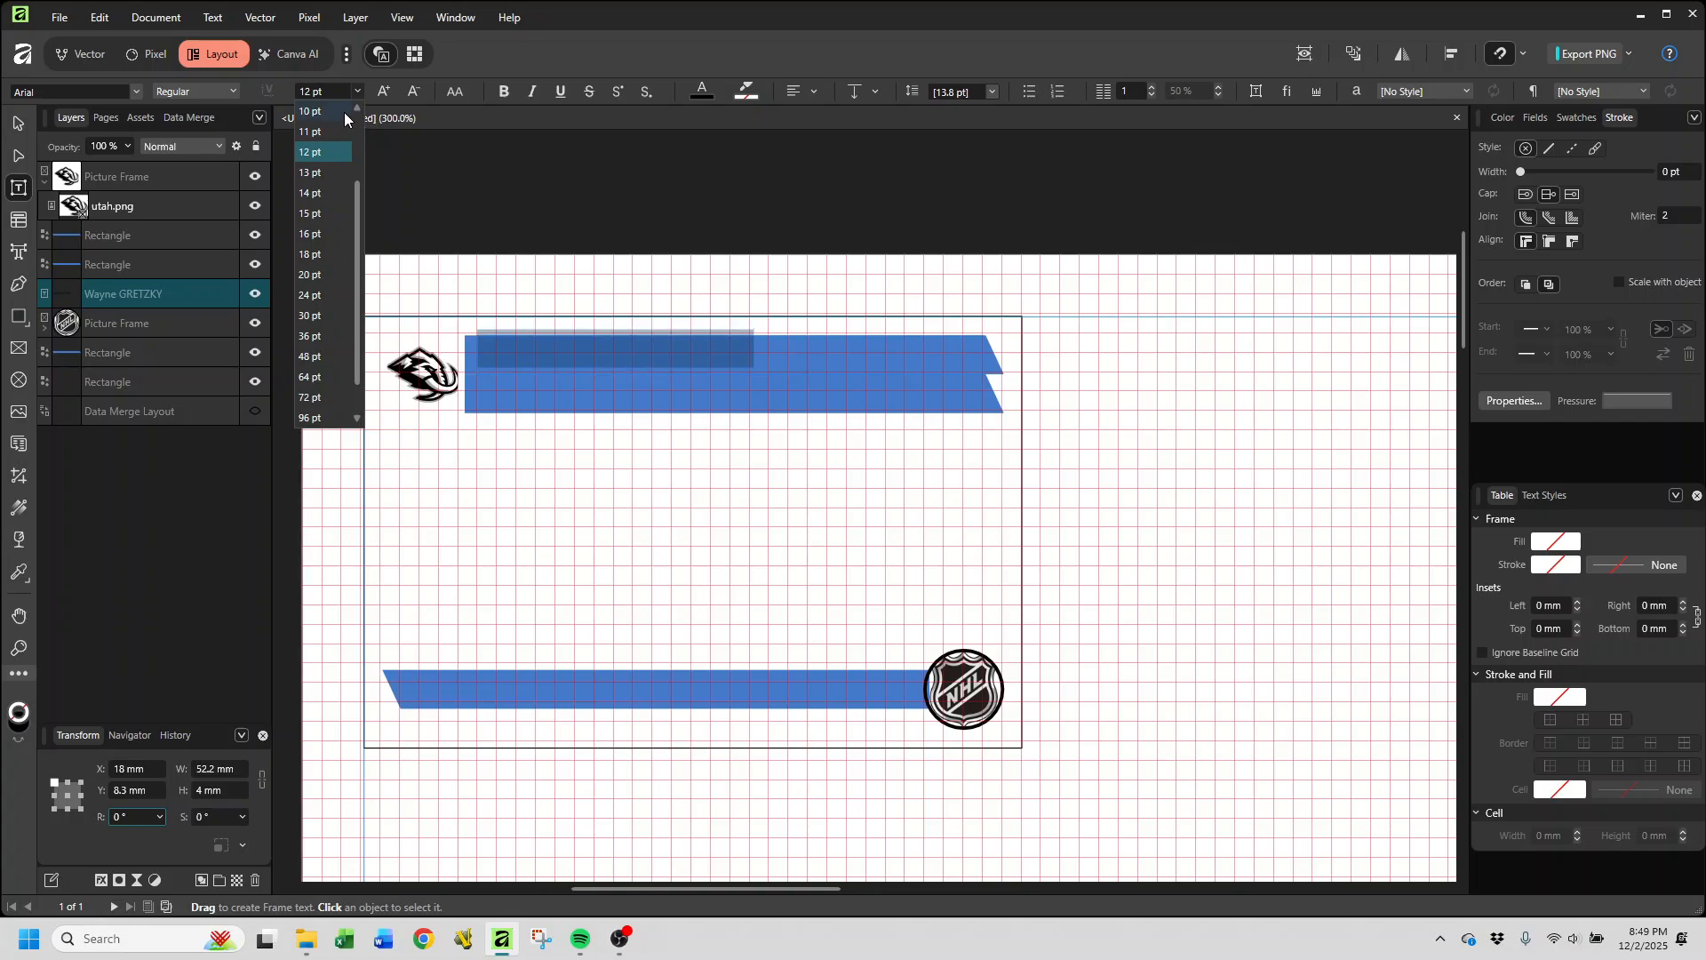
click(327, 110)
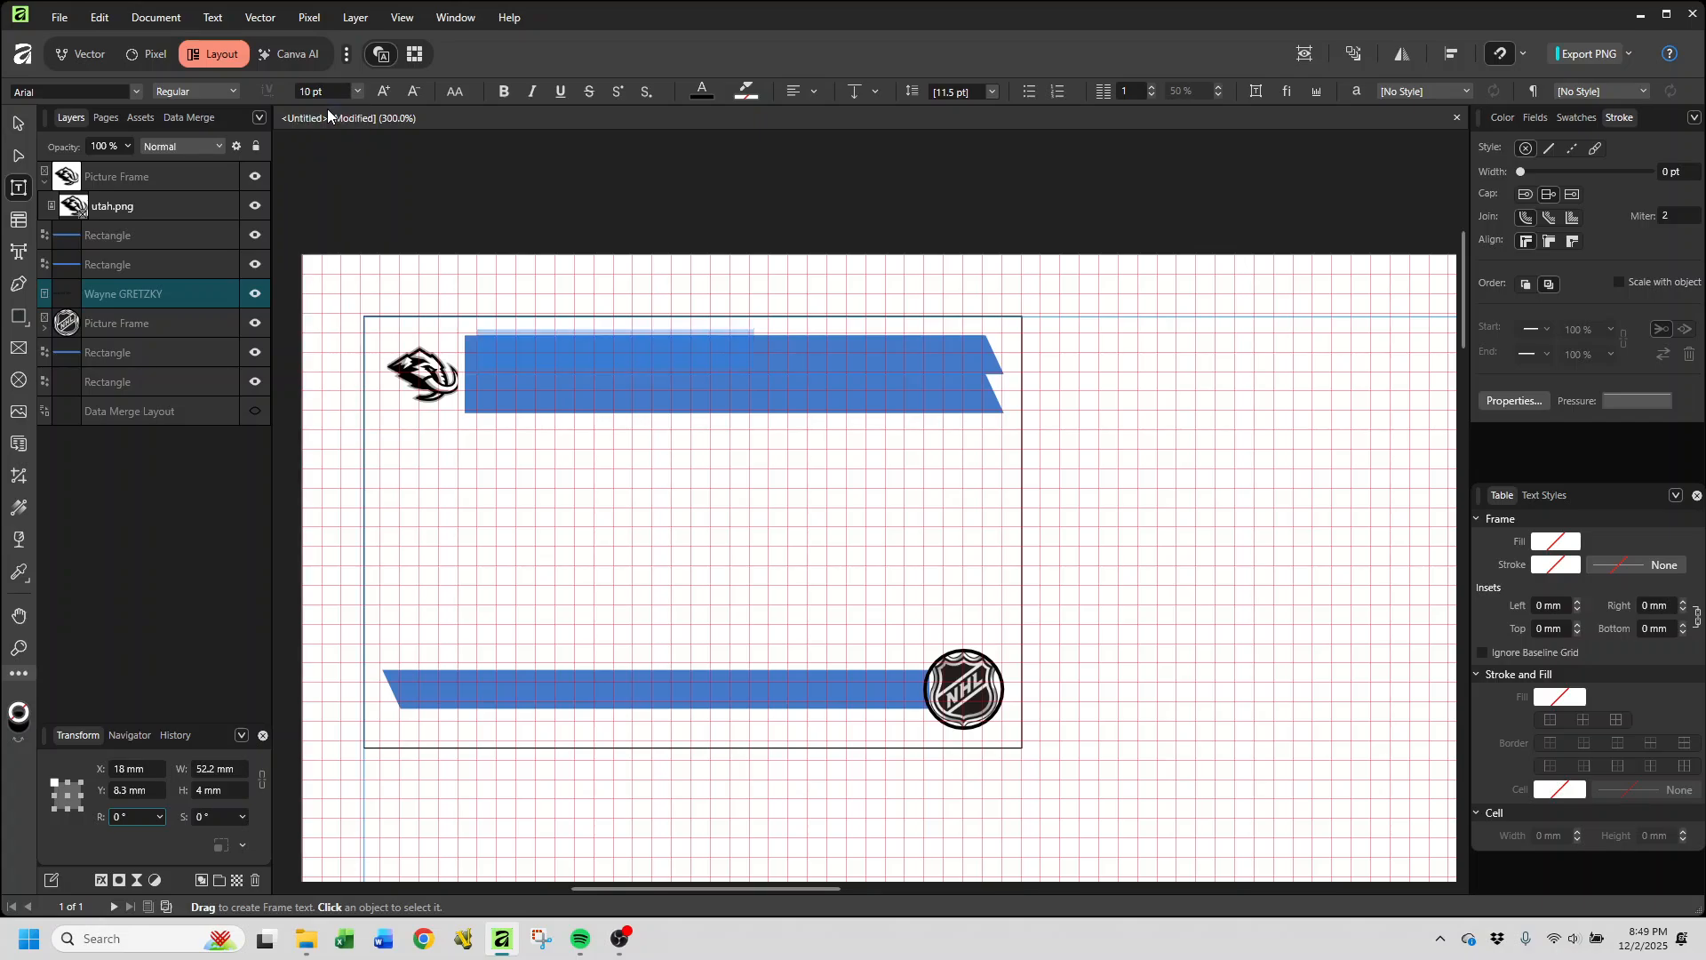
click(700, 92)
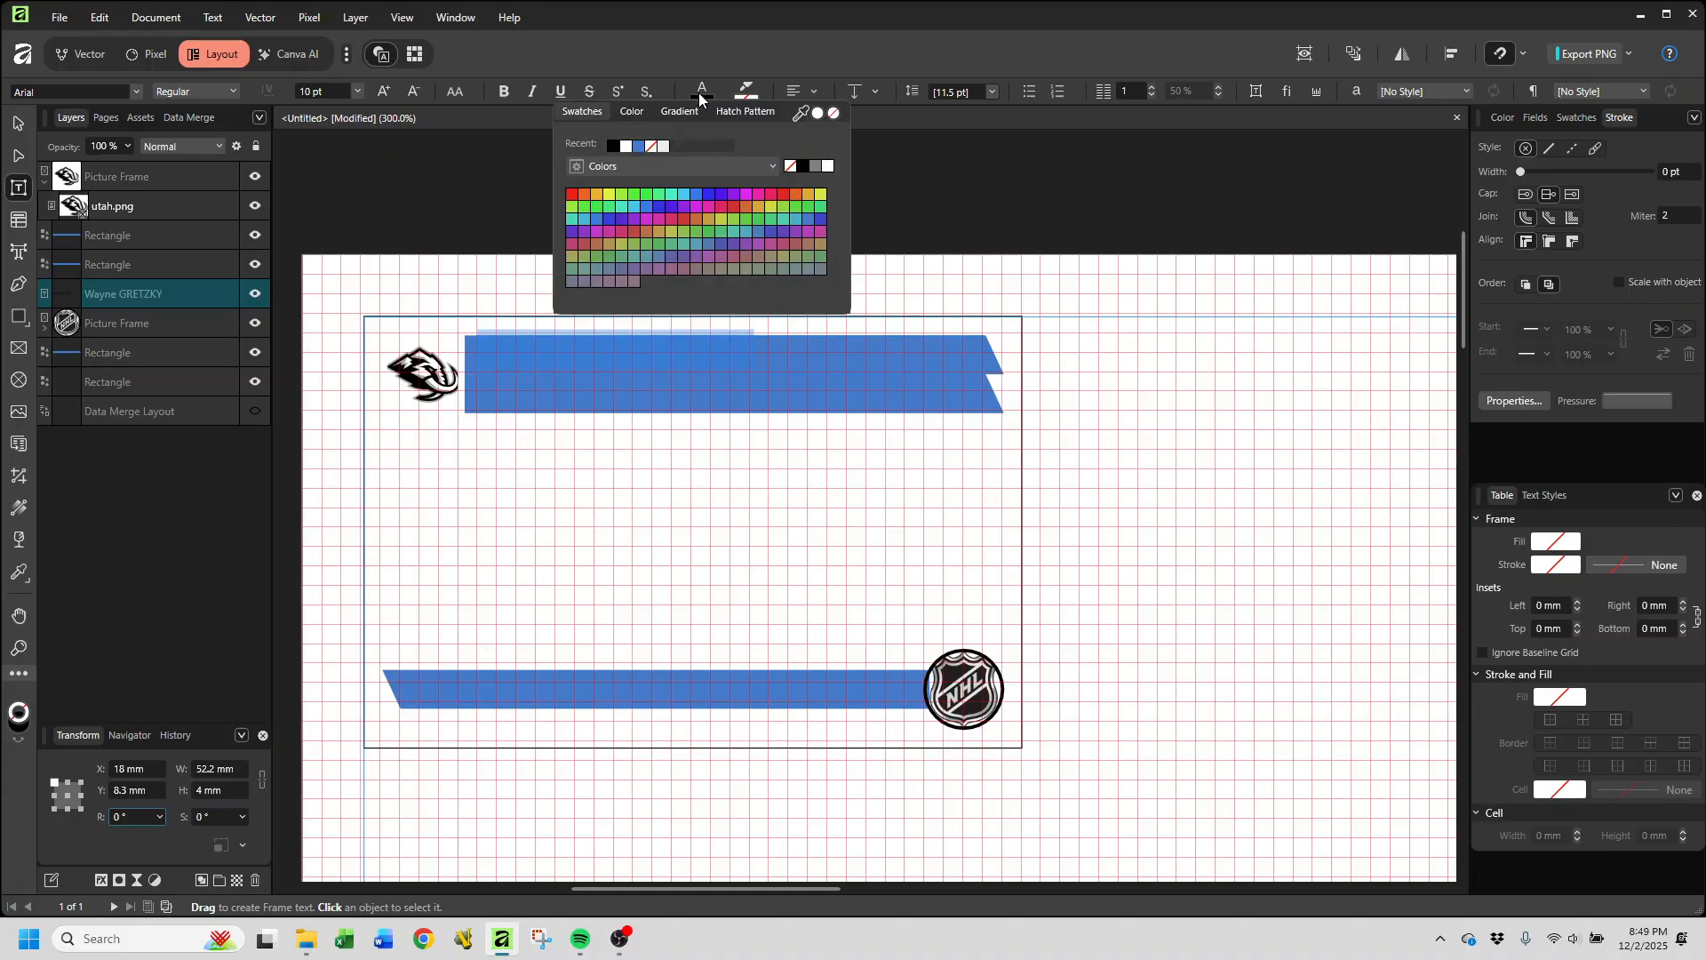
click(627, 145)
click(1137, 373)
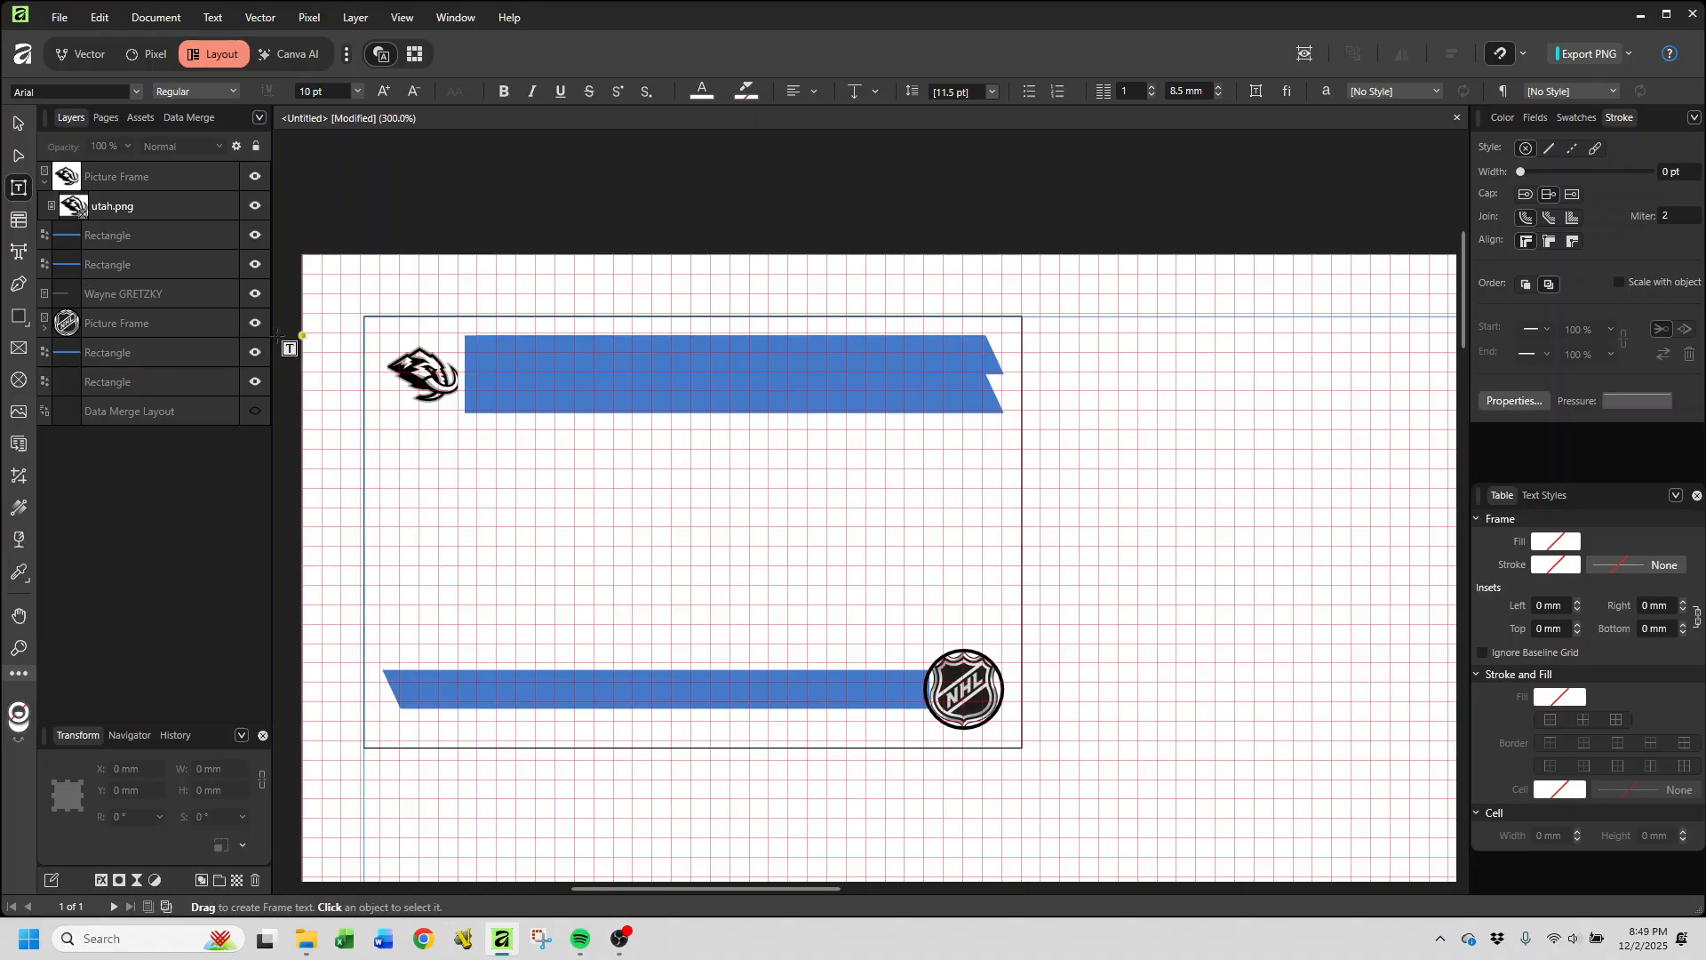
Step: Nest the "Wayne GRETZKY" text layer inside the upper blue header rectangle
click(171, 298)
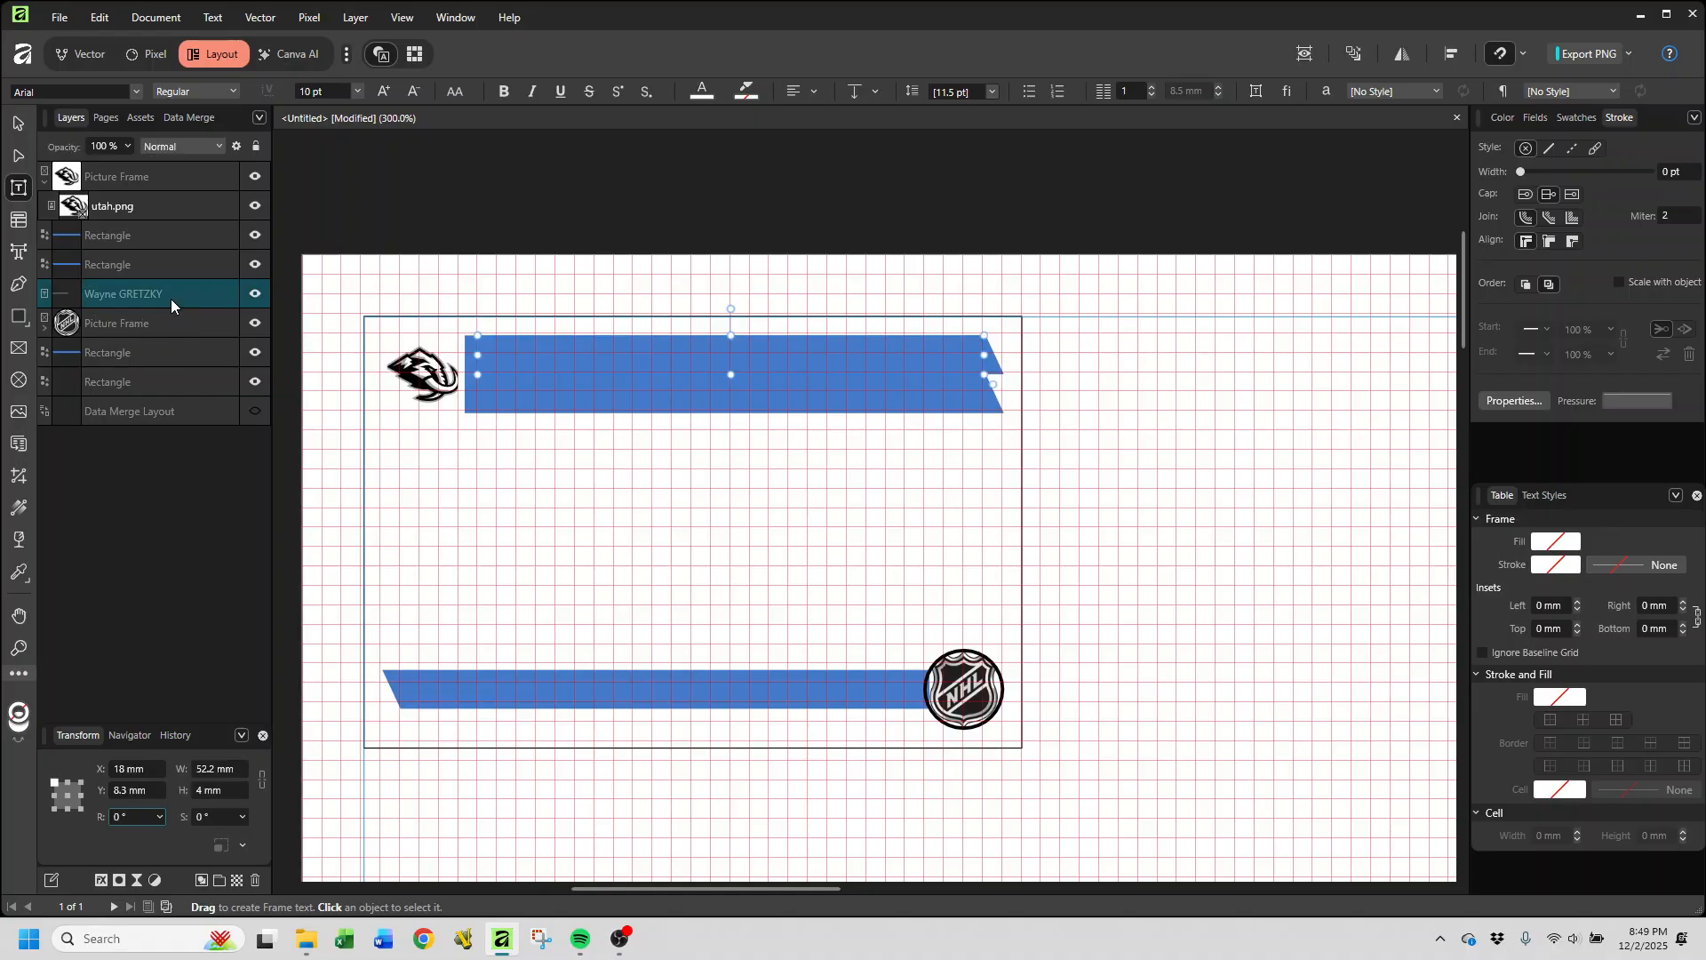
click(158, 237)
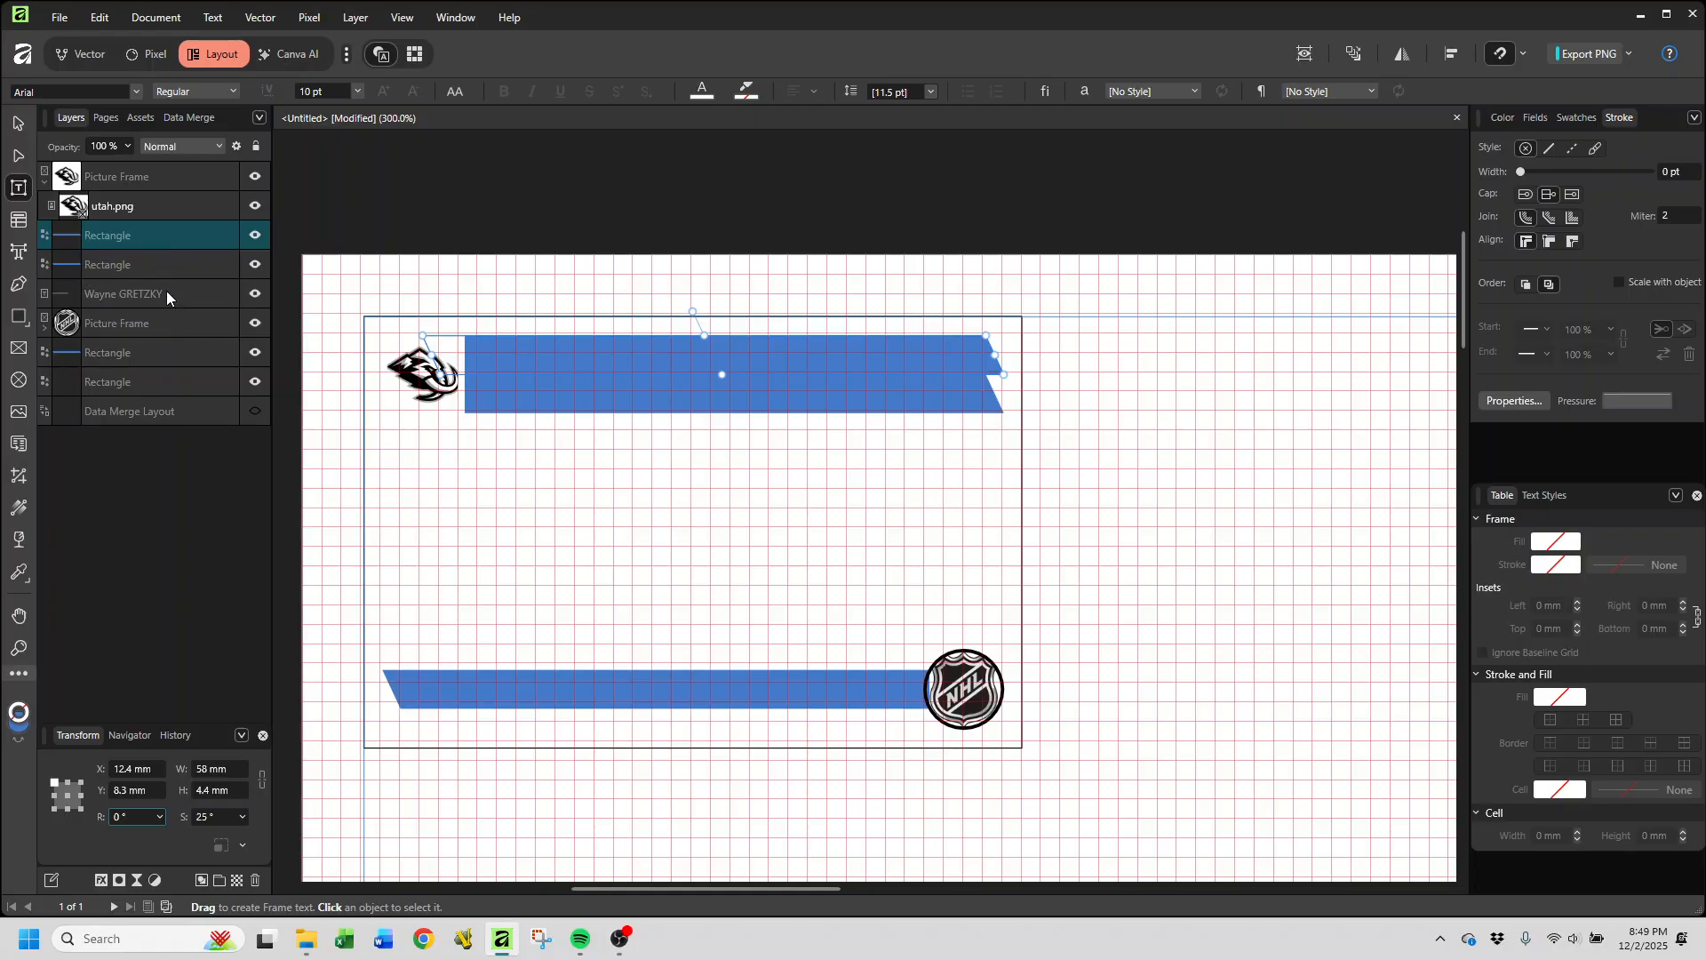
drag(167, 290, 165, 254)
drag(165, 254, 167, 233)
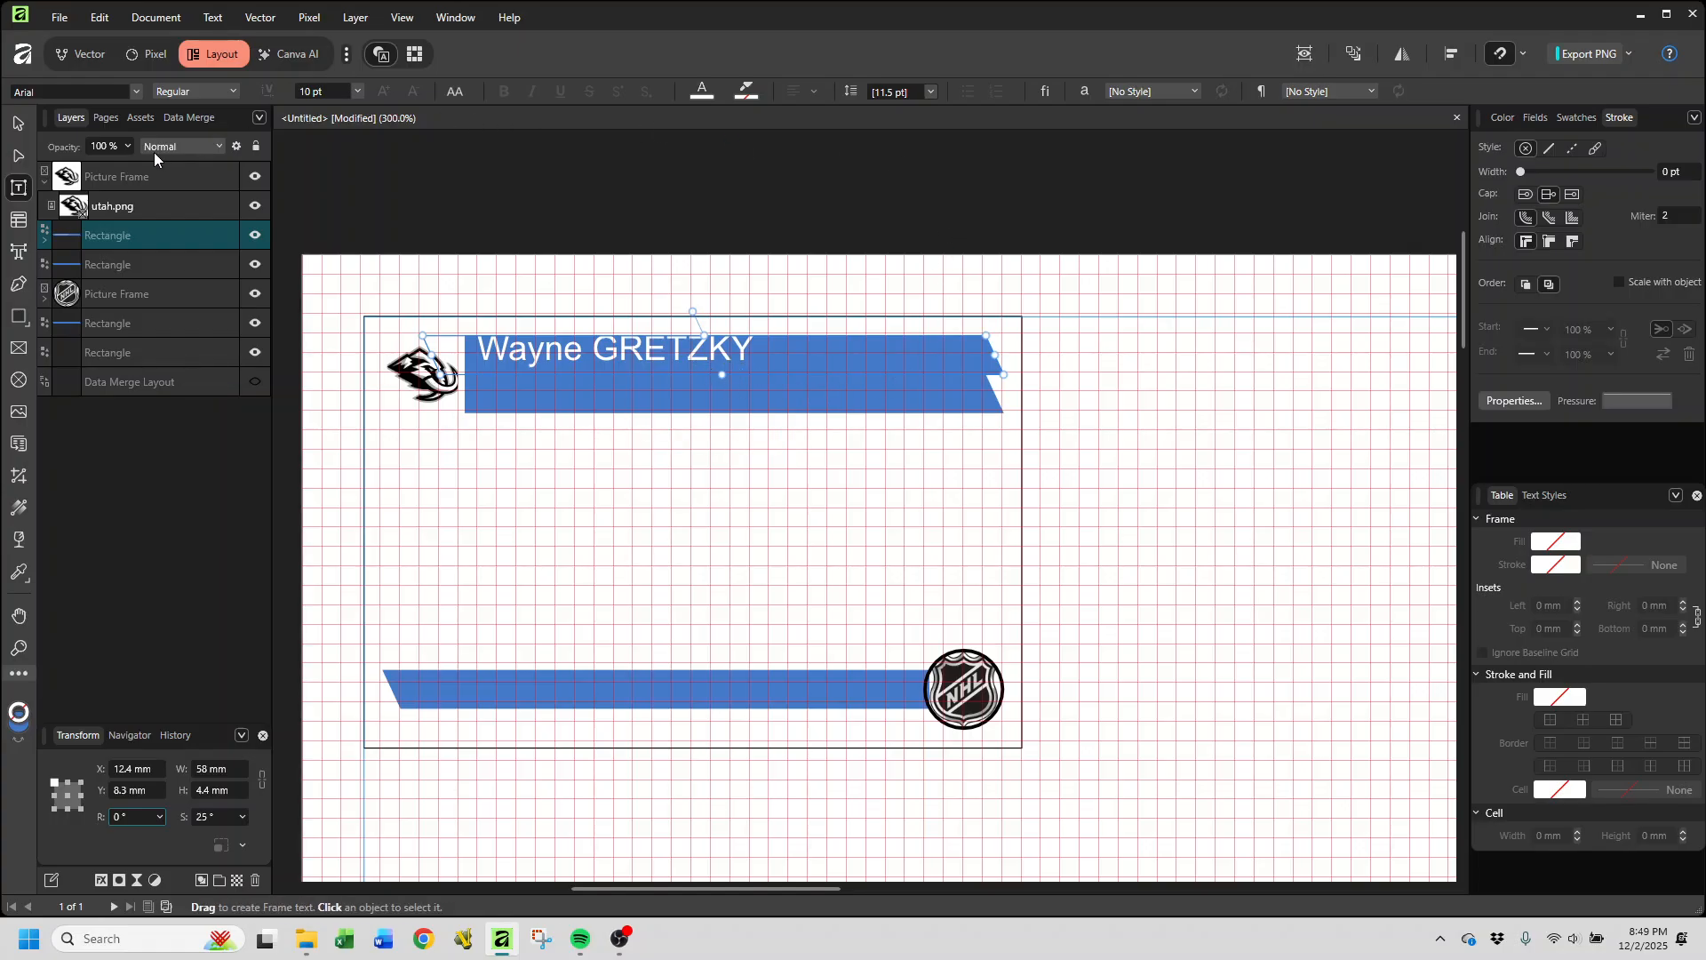
Step: Center the "Wayne GRETZKY" text vertically within its frame on the upper blue header
click(46, 241)
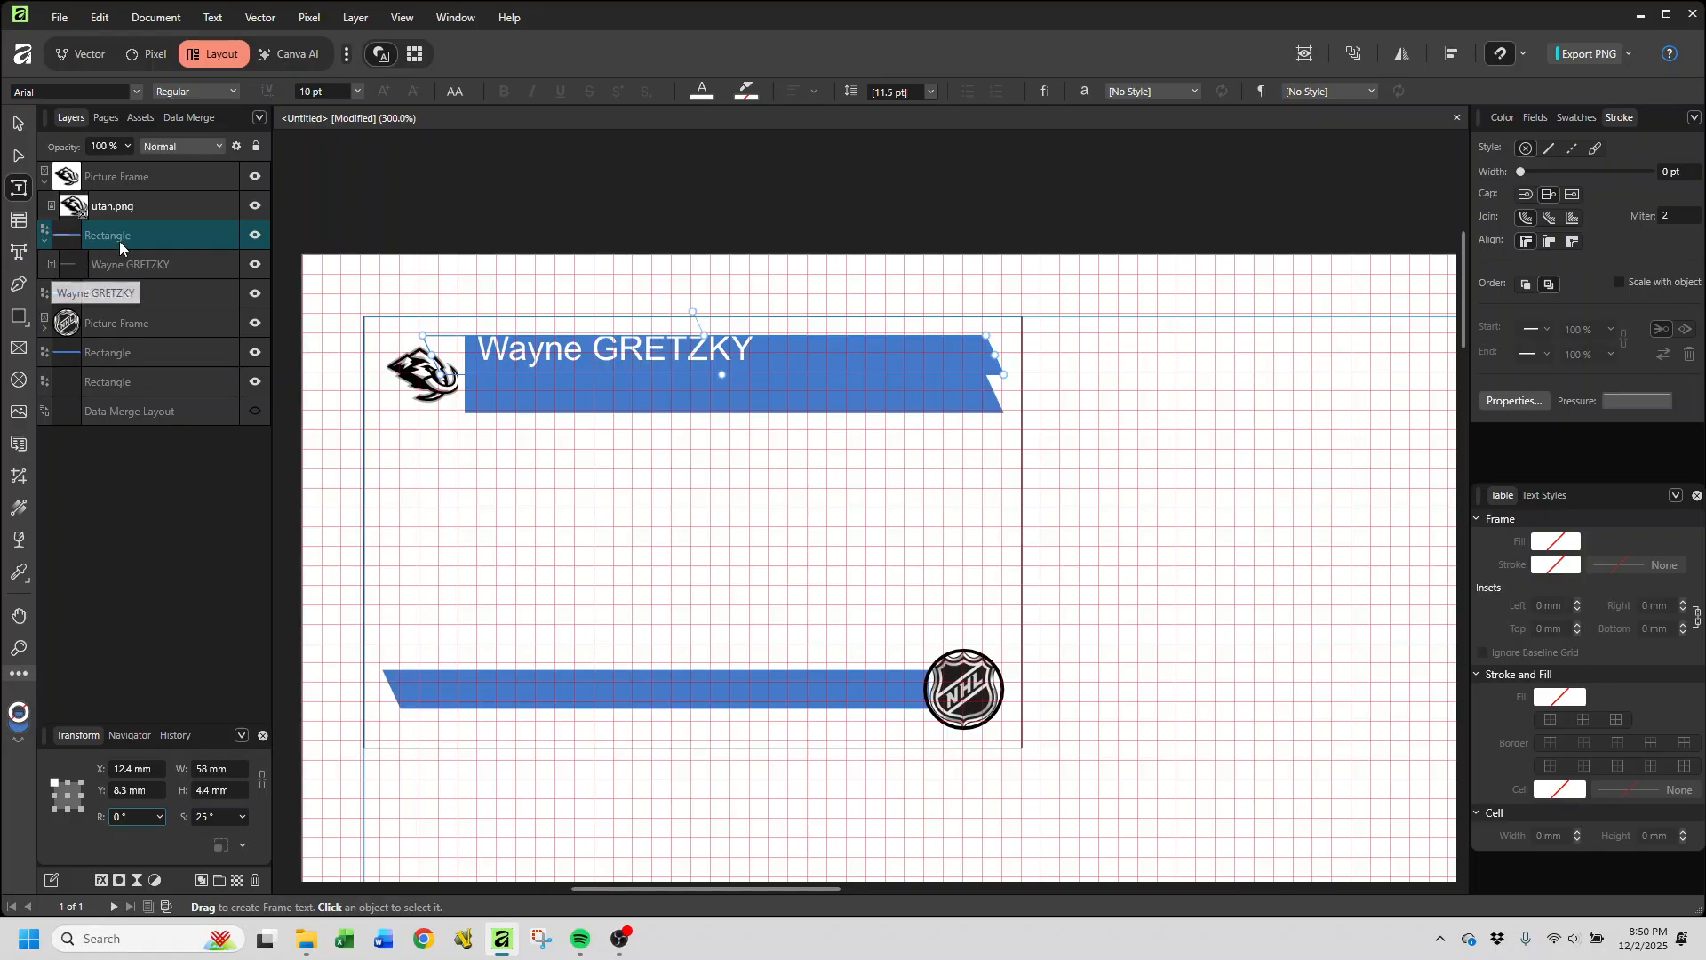
click(130, 265)
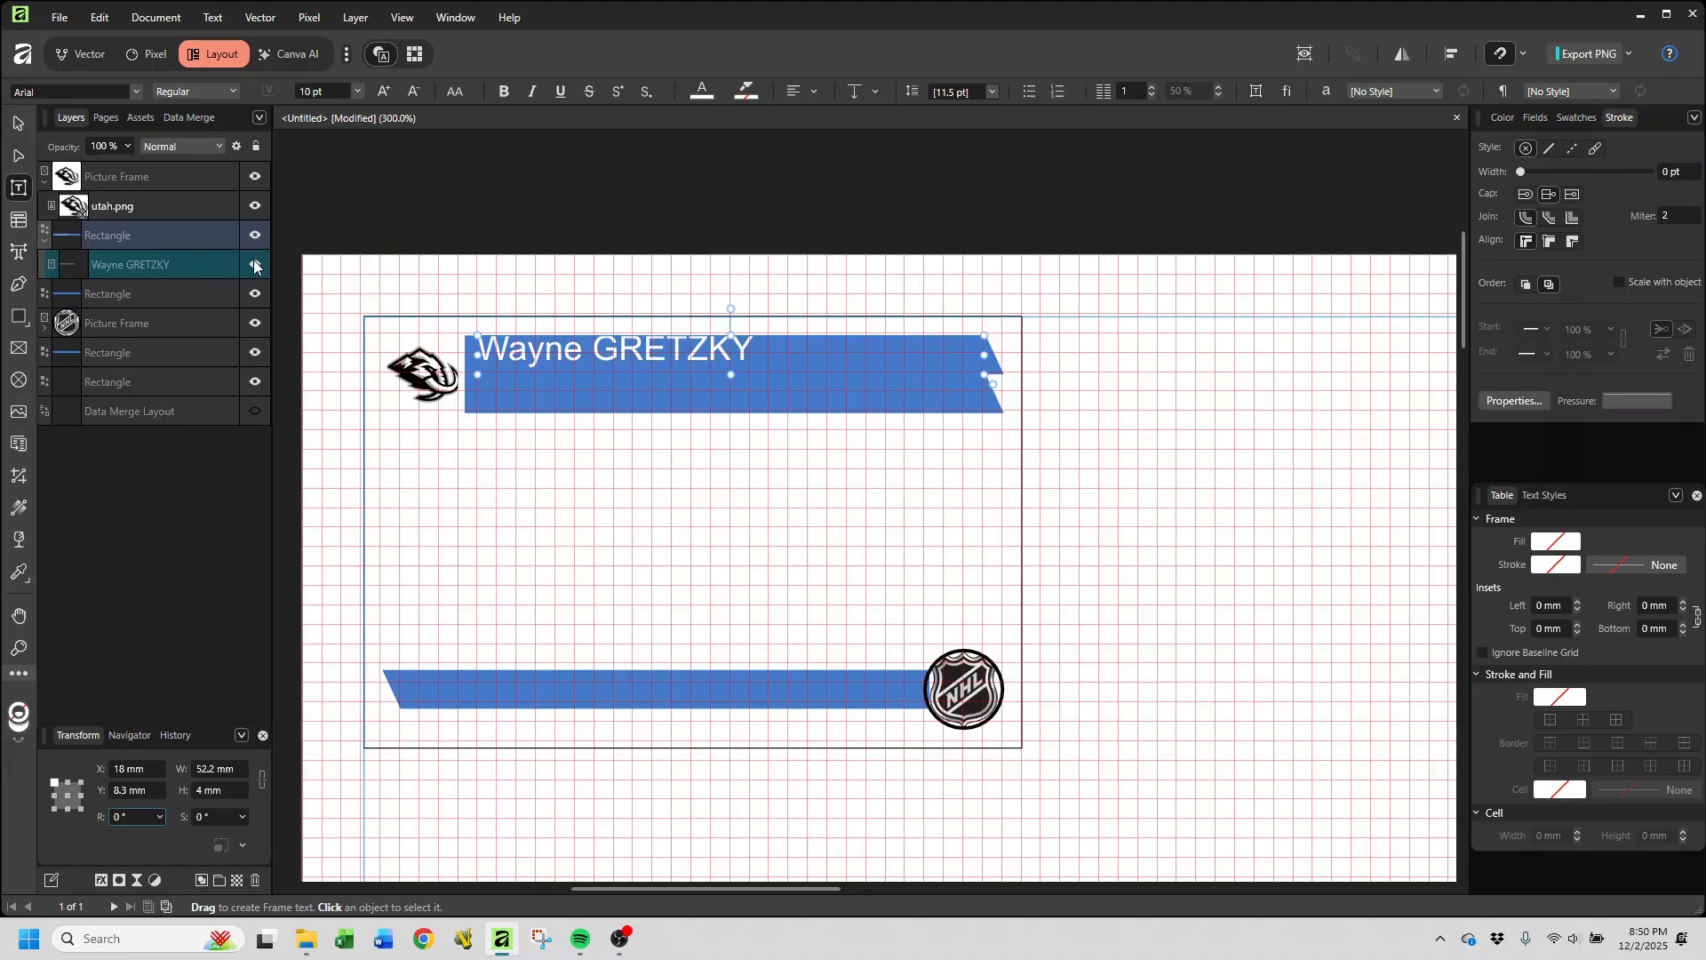
click(812, 93)
click(734, 138)
click(874, 92)
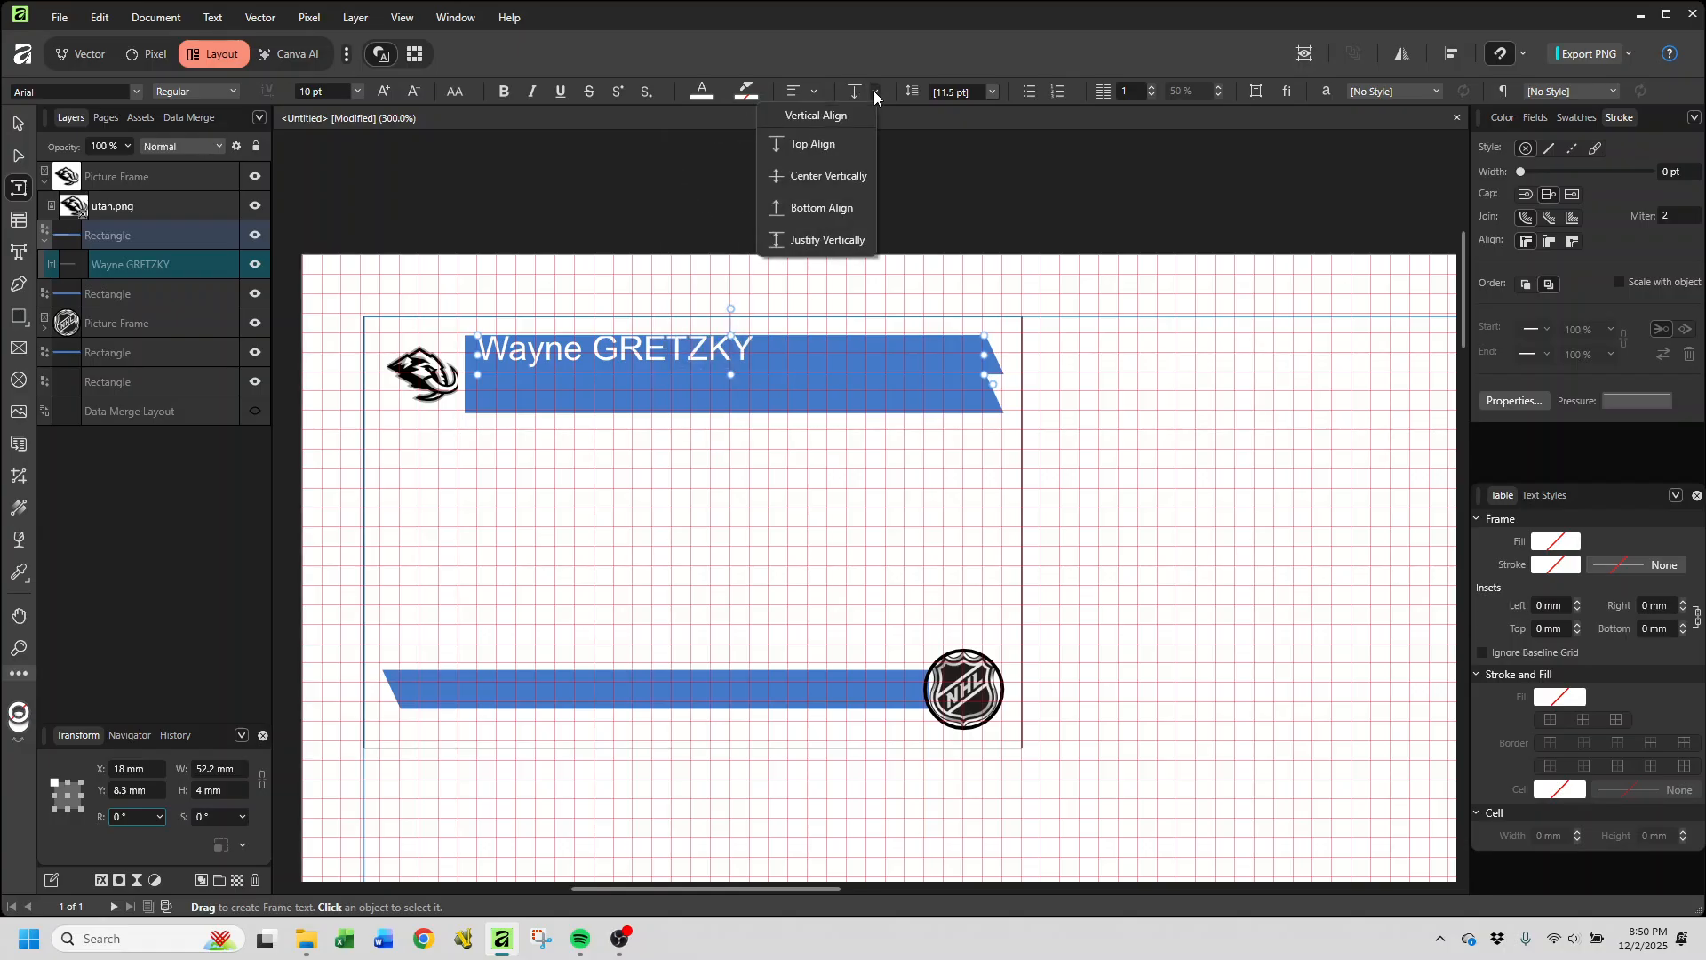
click(803, 176)
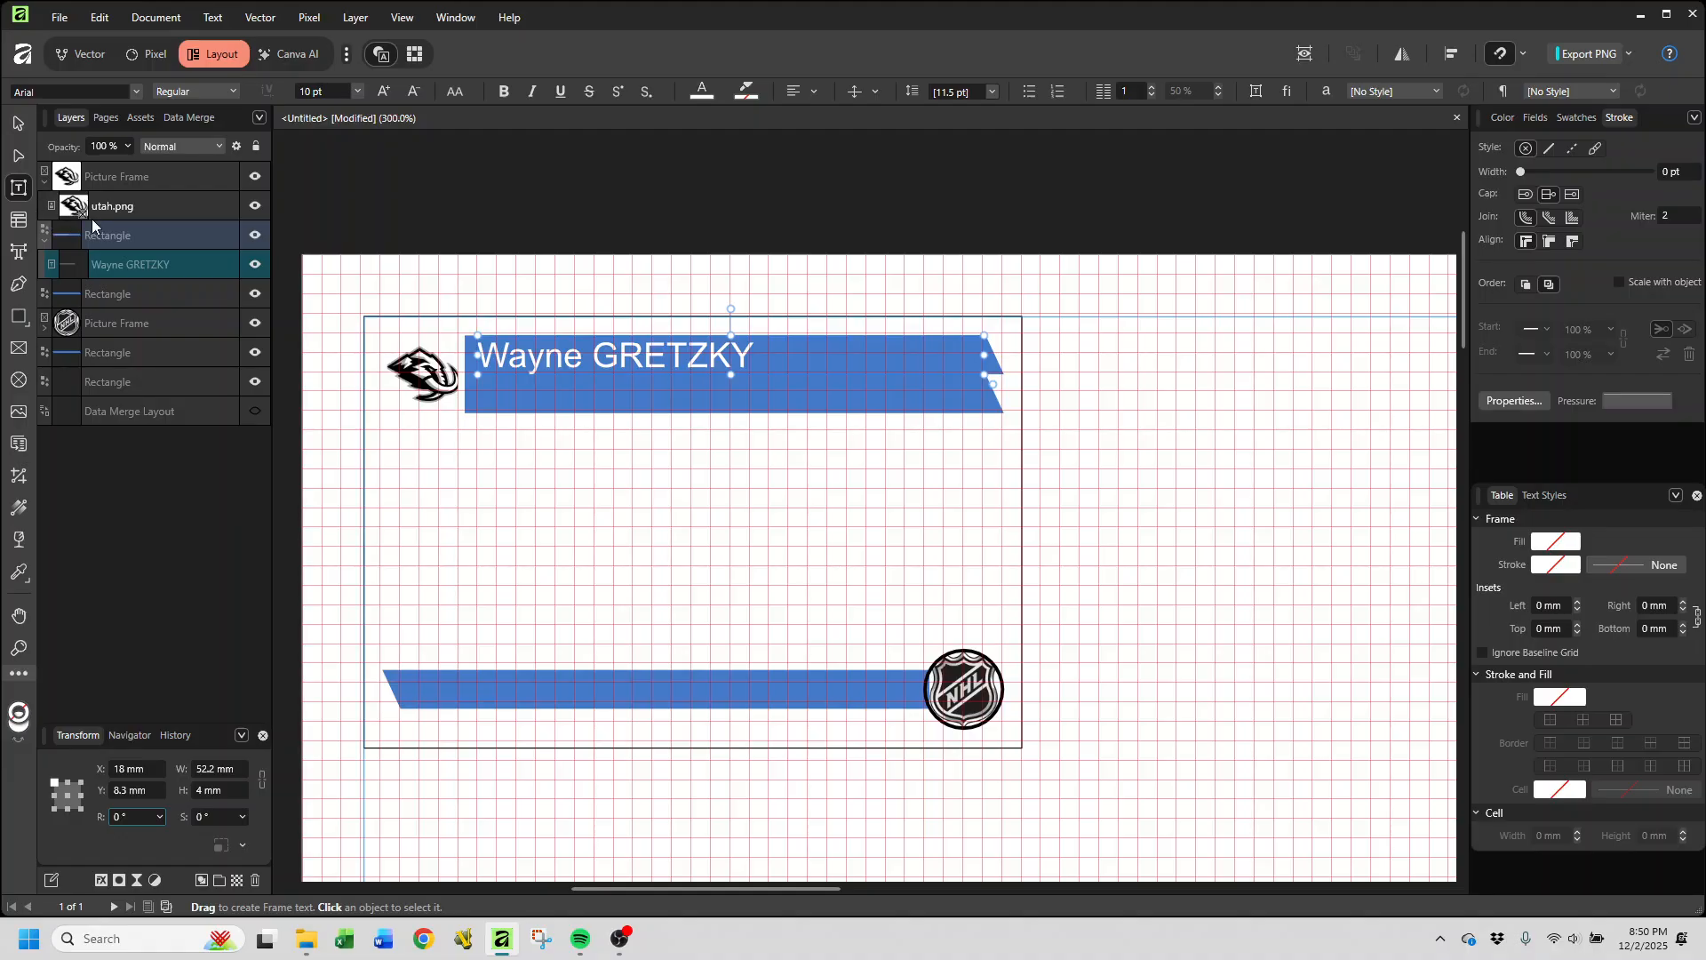
Step: Set the font of the "Wayne GRETZKY" text to DS-Digital
click(16, 120)
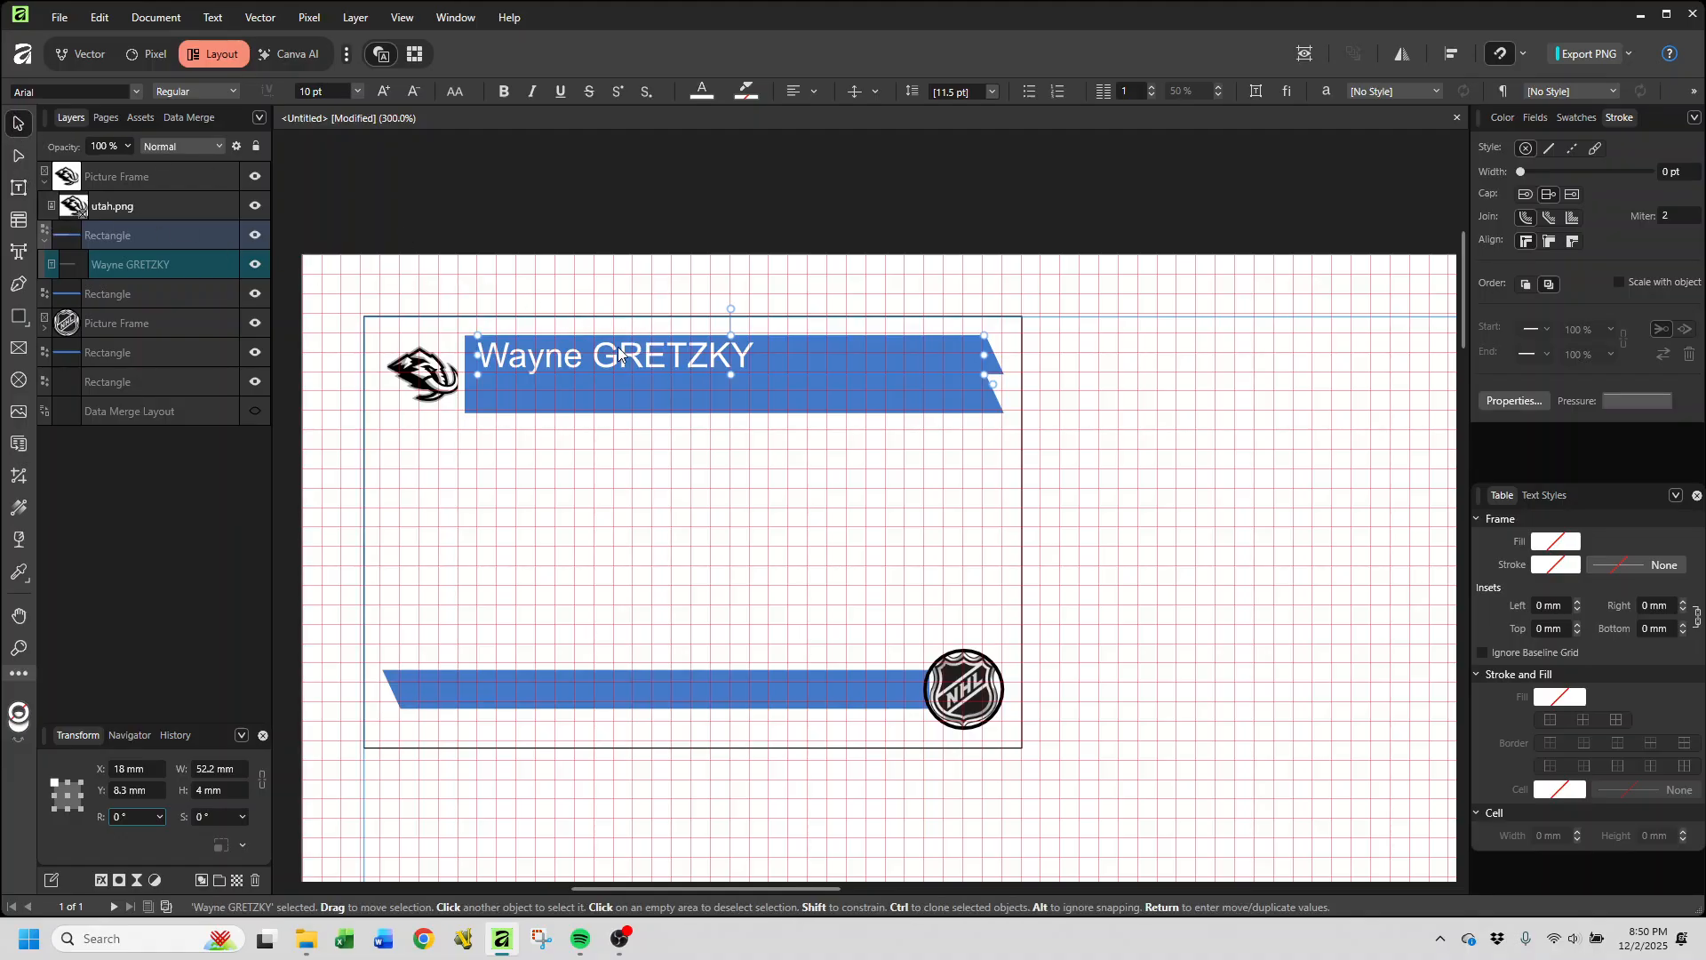
double_click(771, 350)
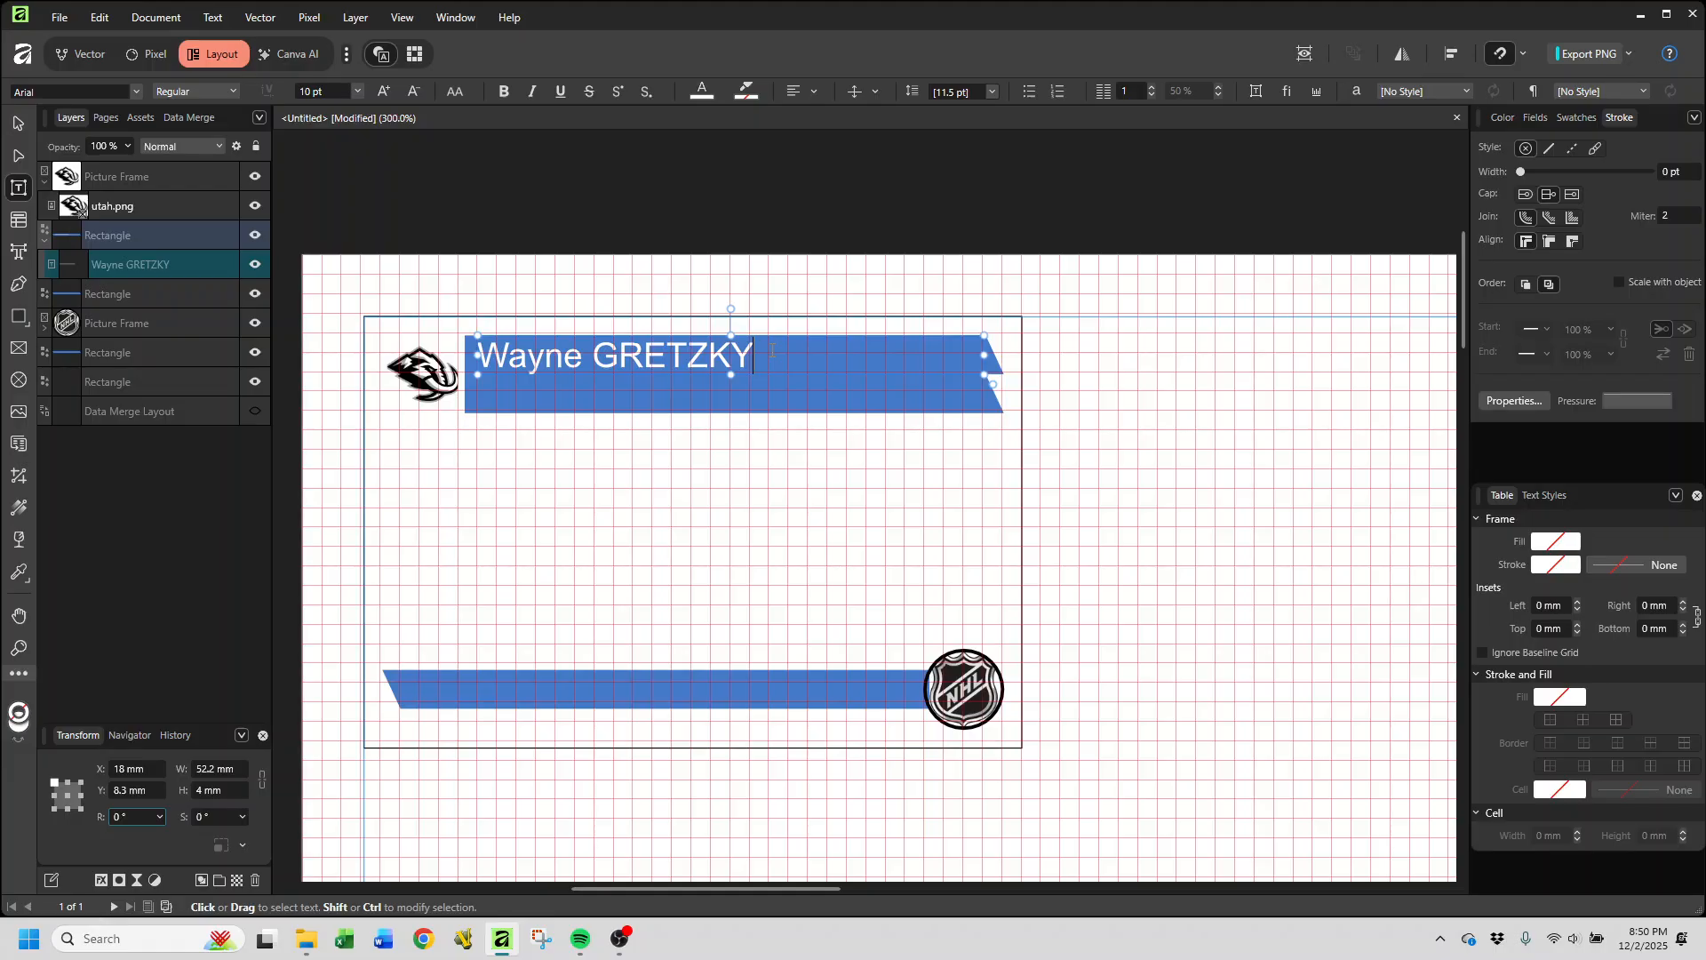
drag(755, 355, 565, 356)
key(Escape)
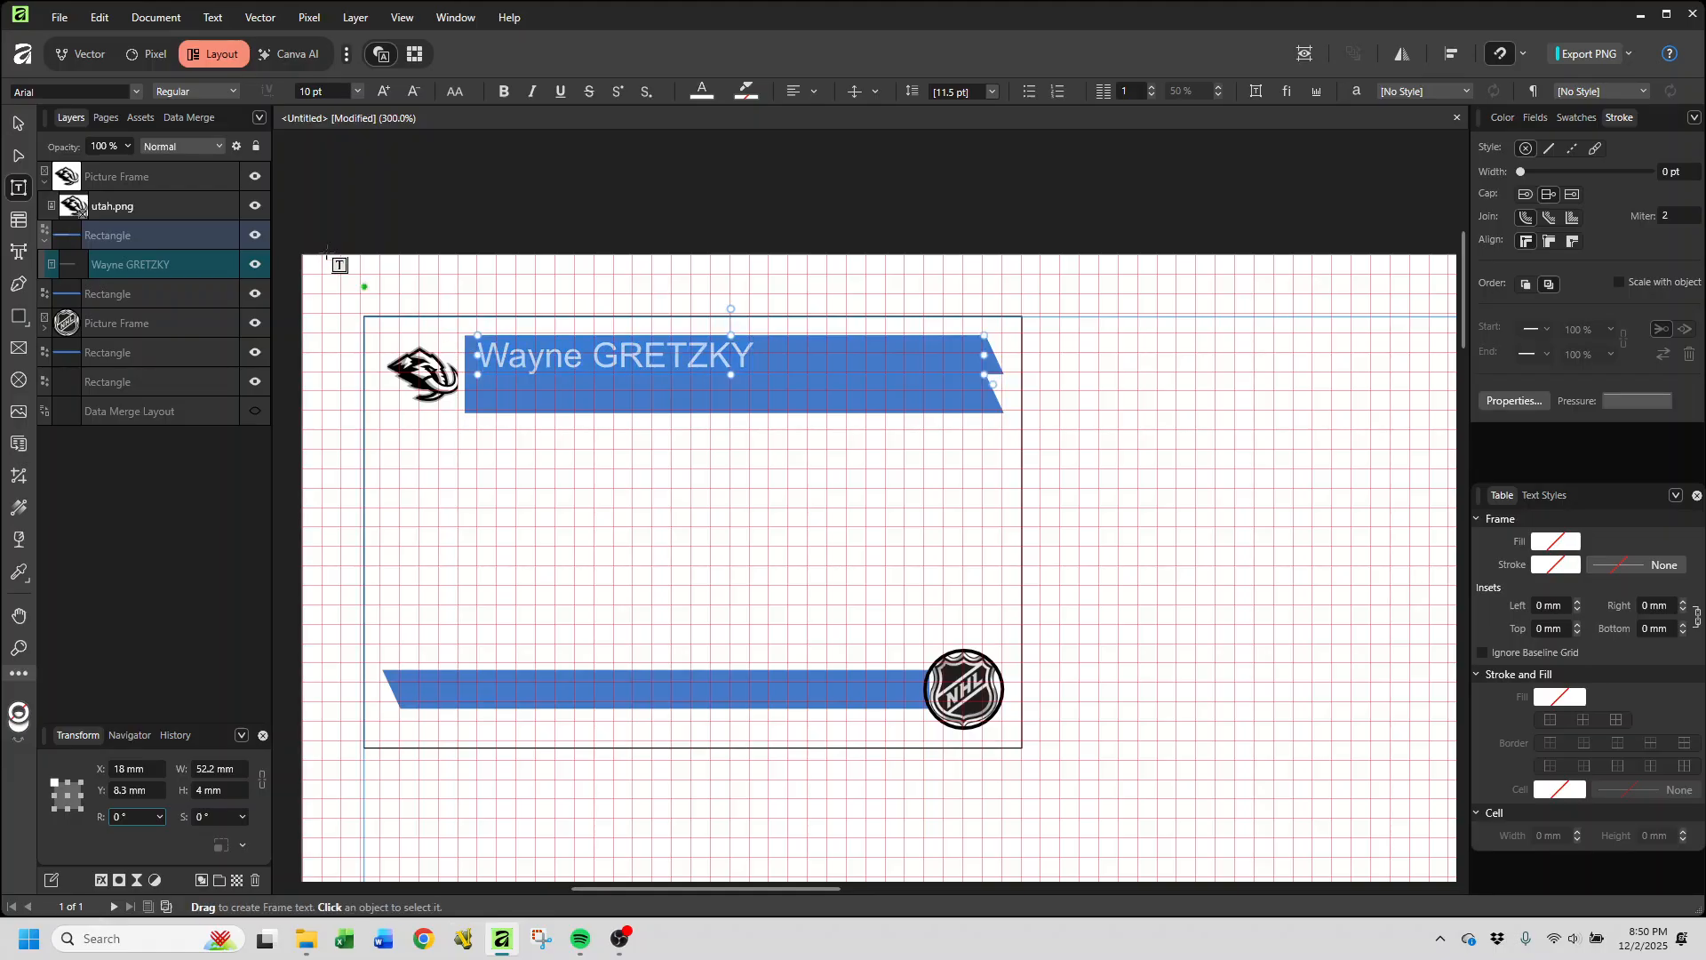
click(137, 98)
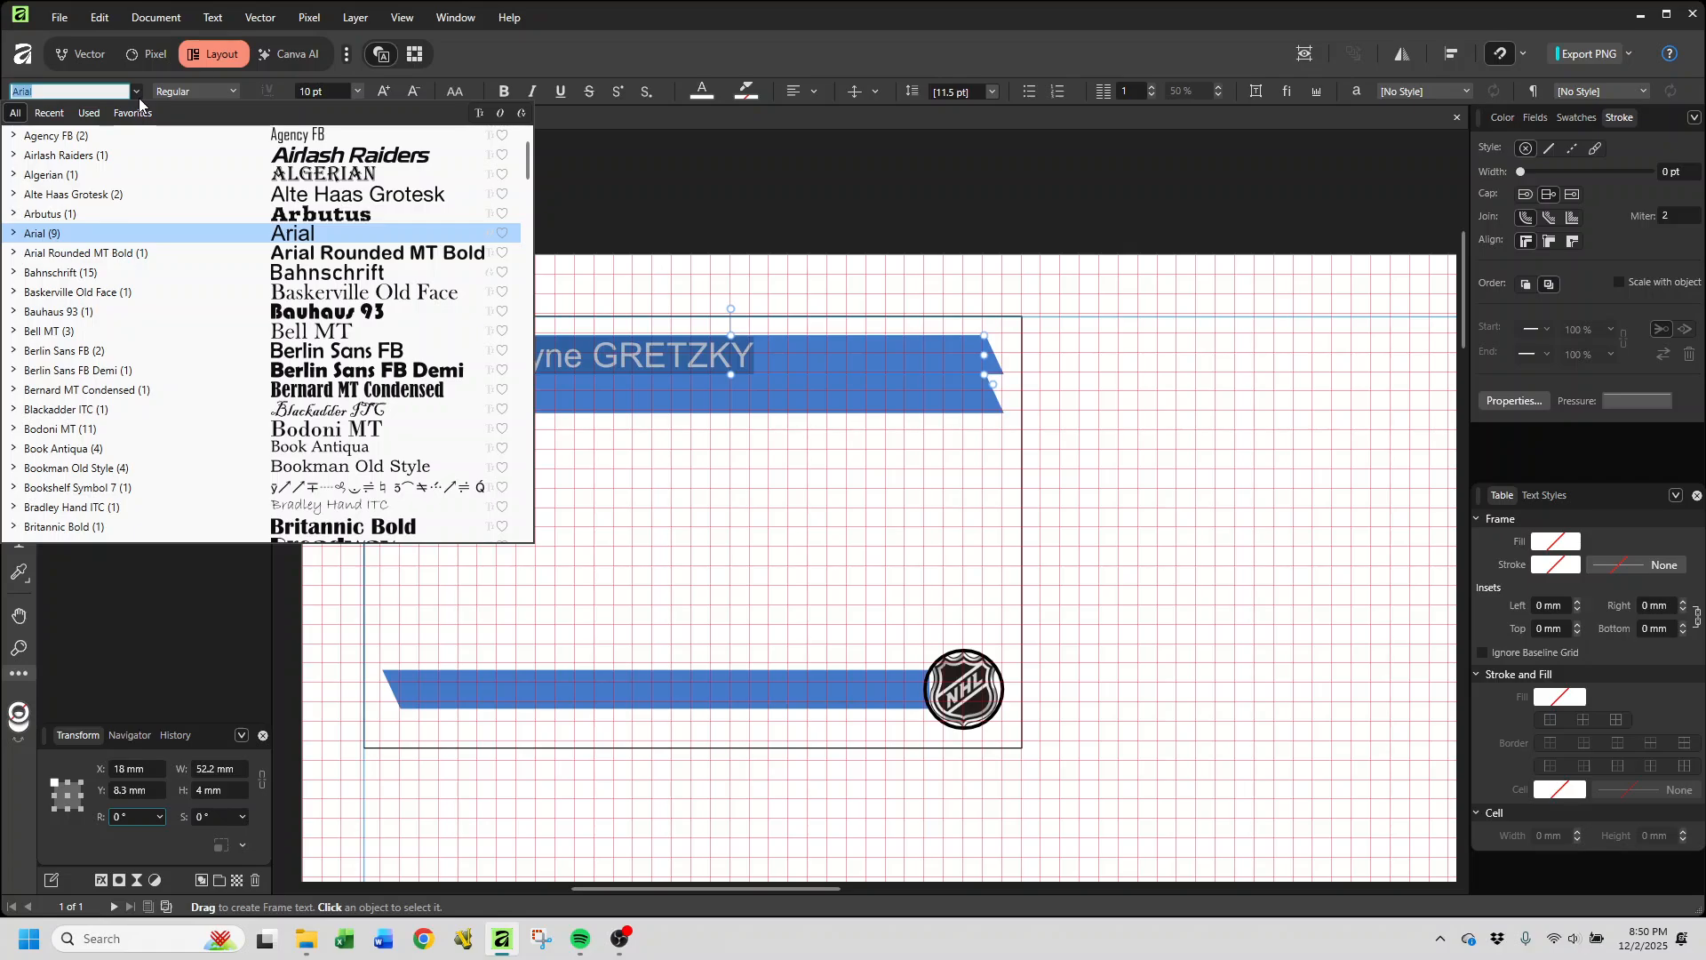
scroll(182, 217, down, 3)
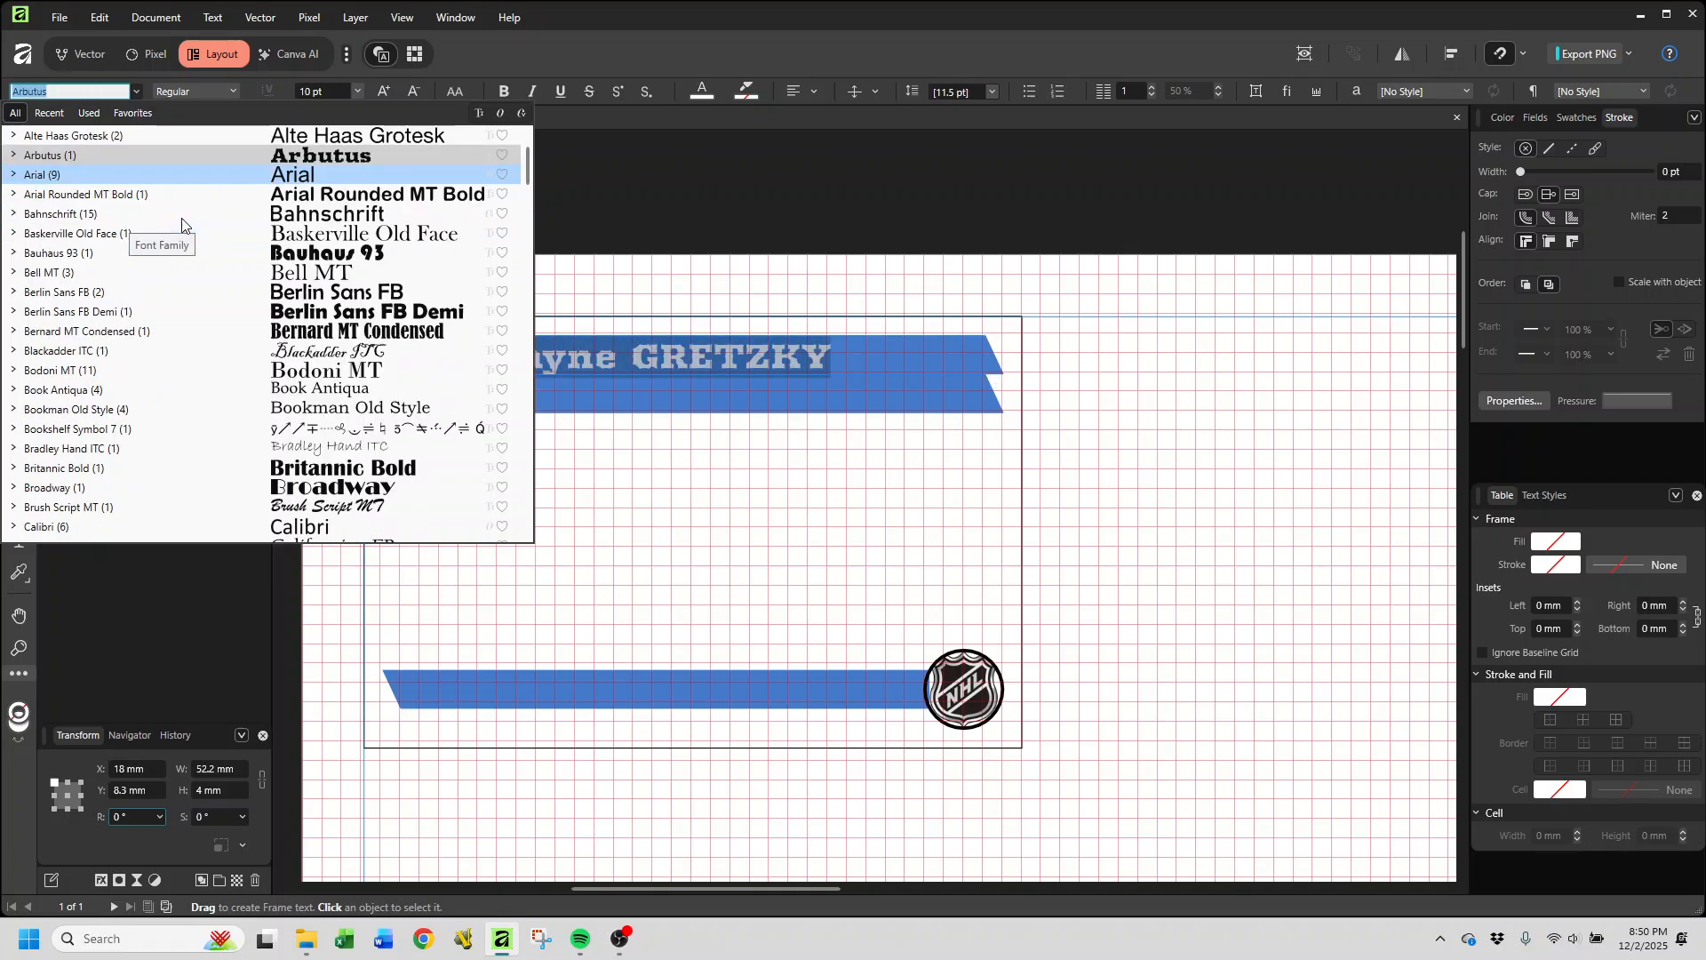
scroll(182, 219, down, 12)
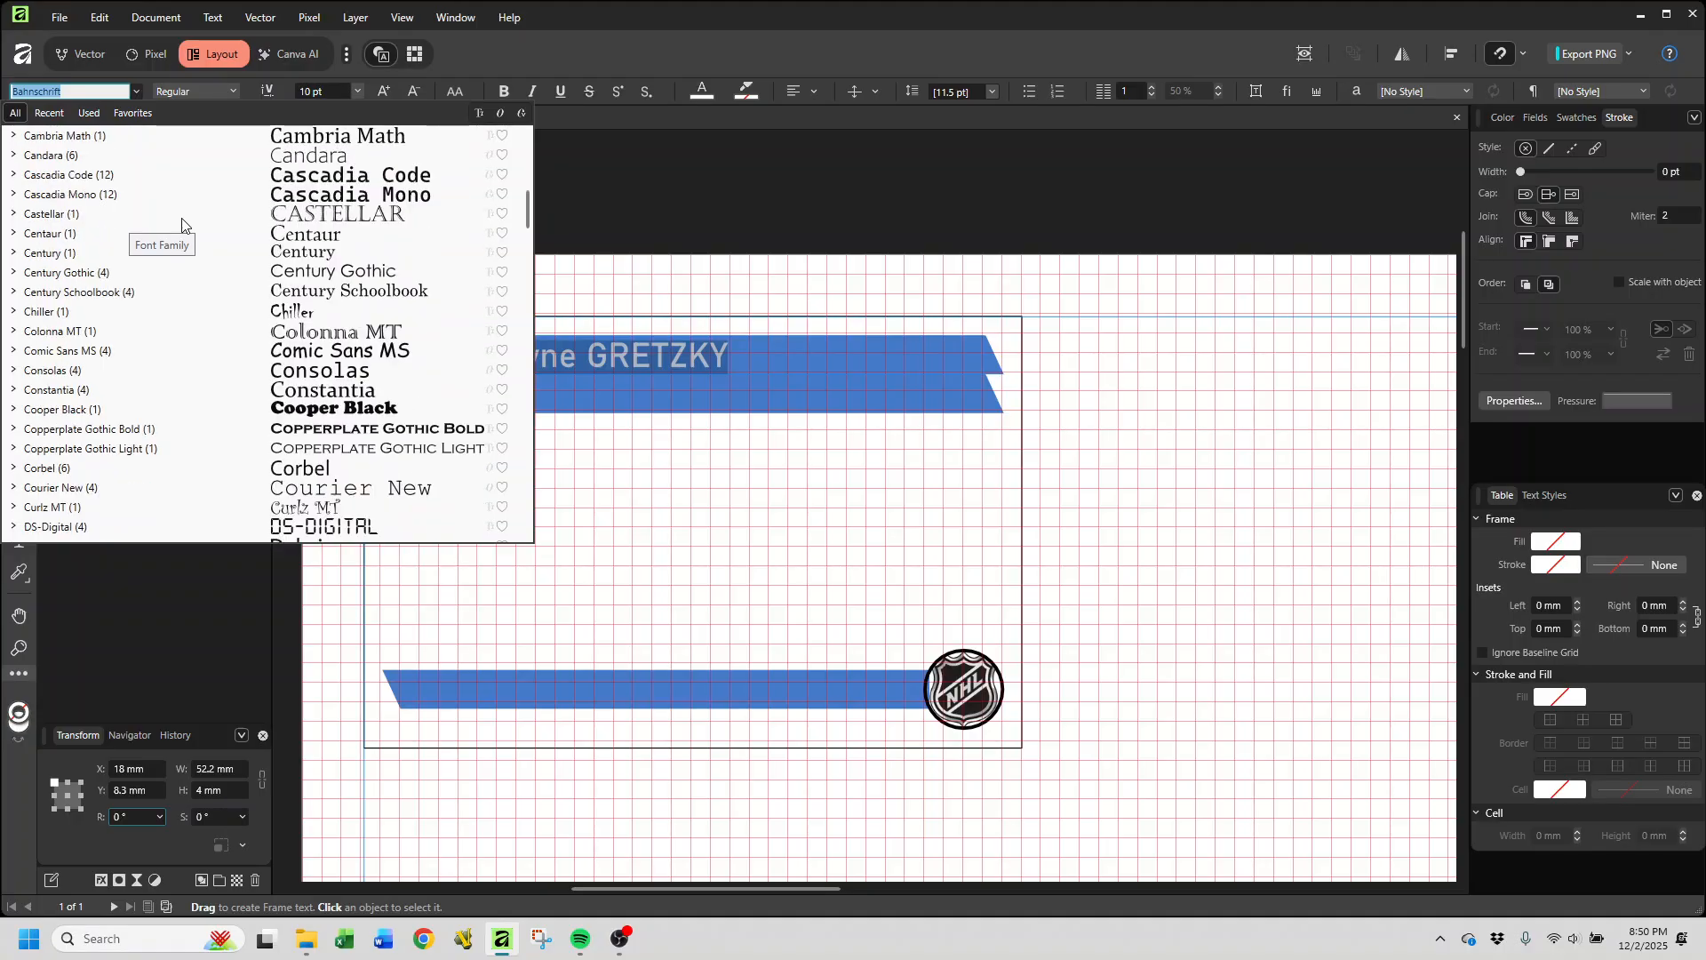
scroll(182, 222, up, 2)
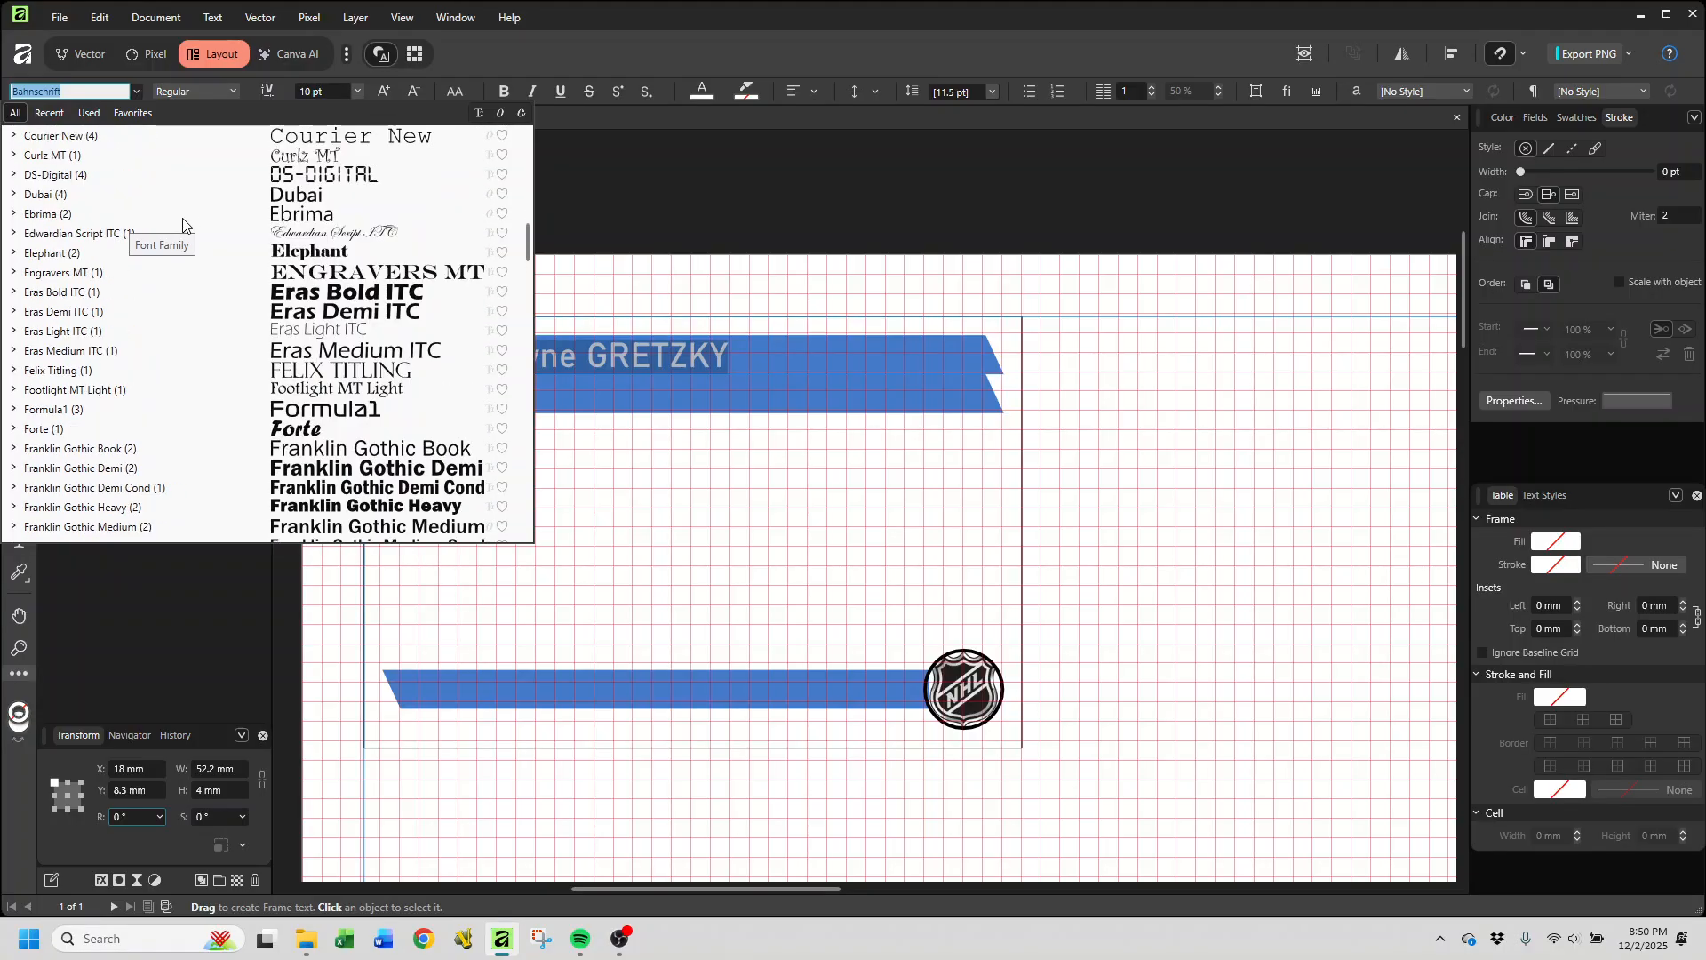
click(201, 174)
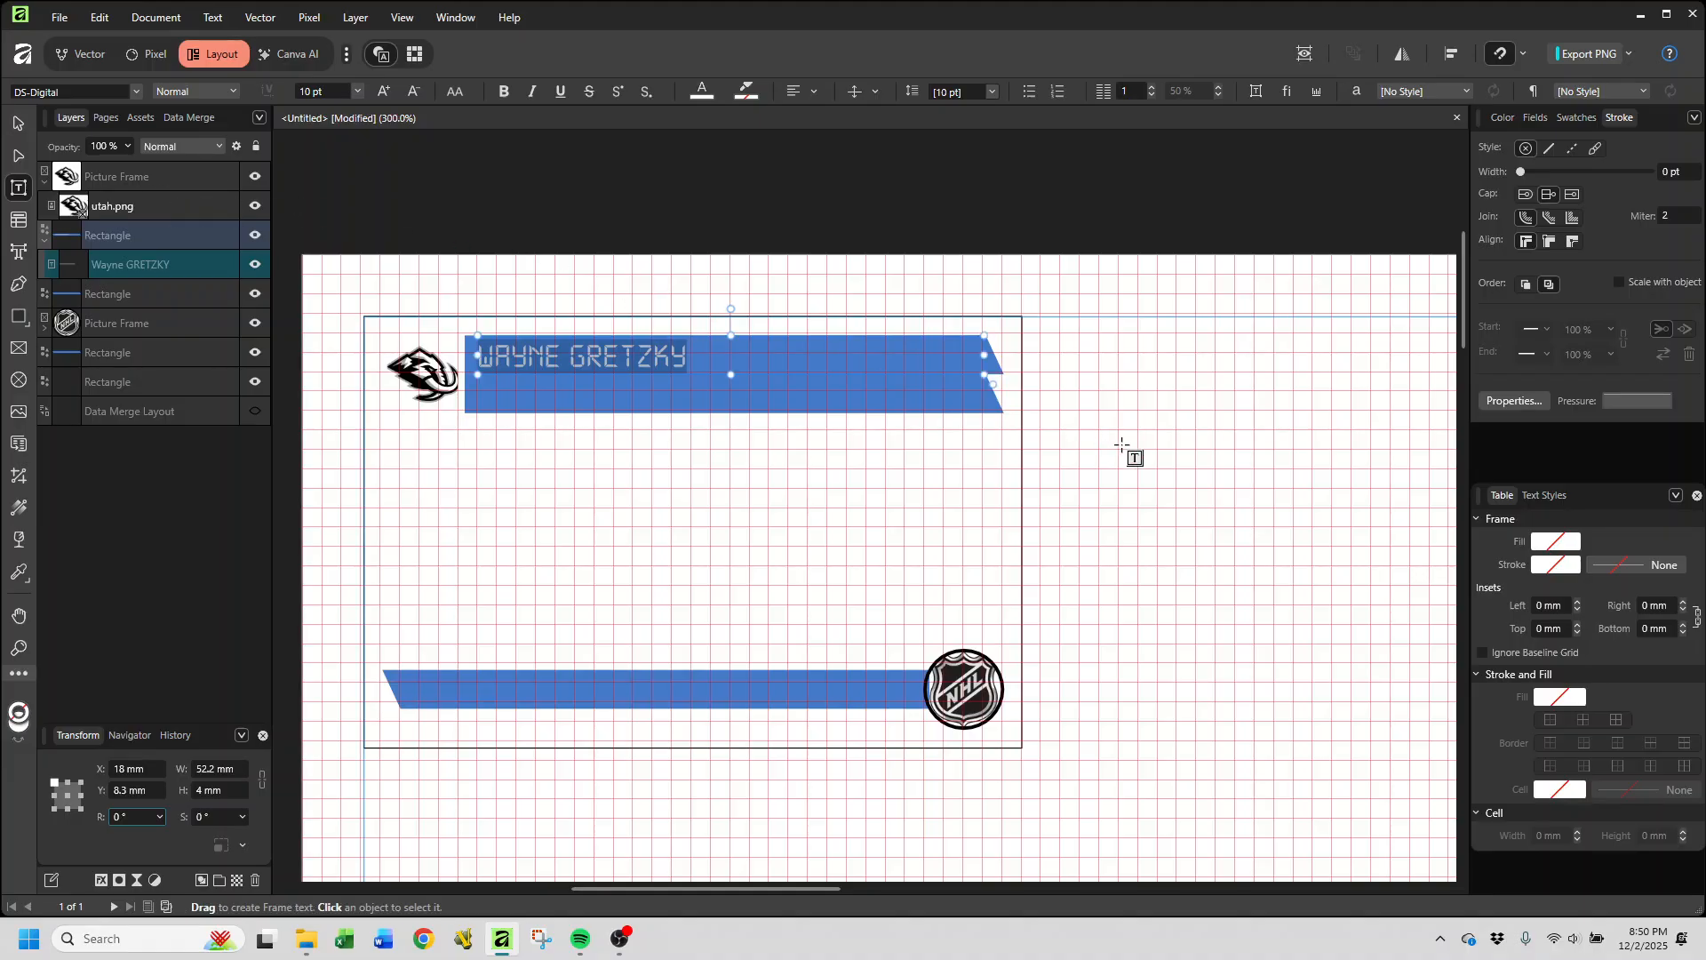
click(1160, 454)
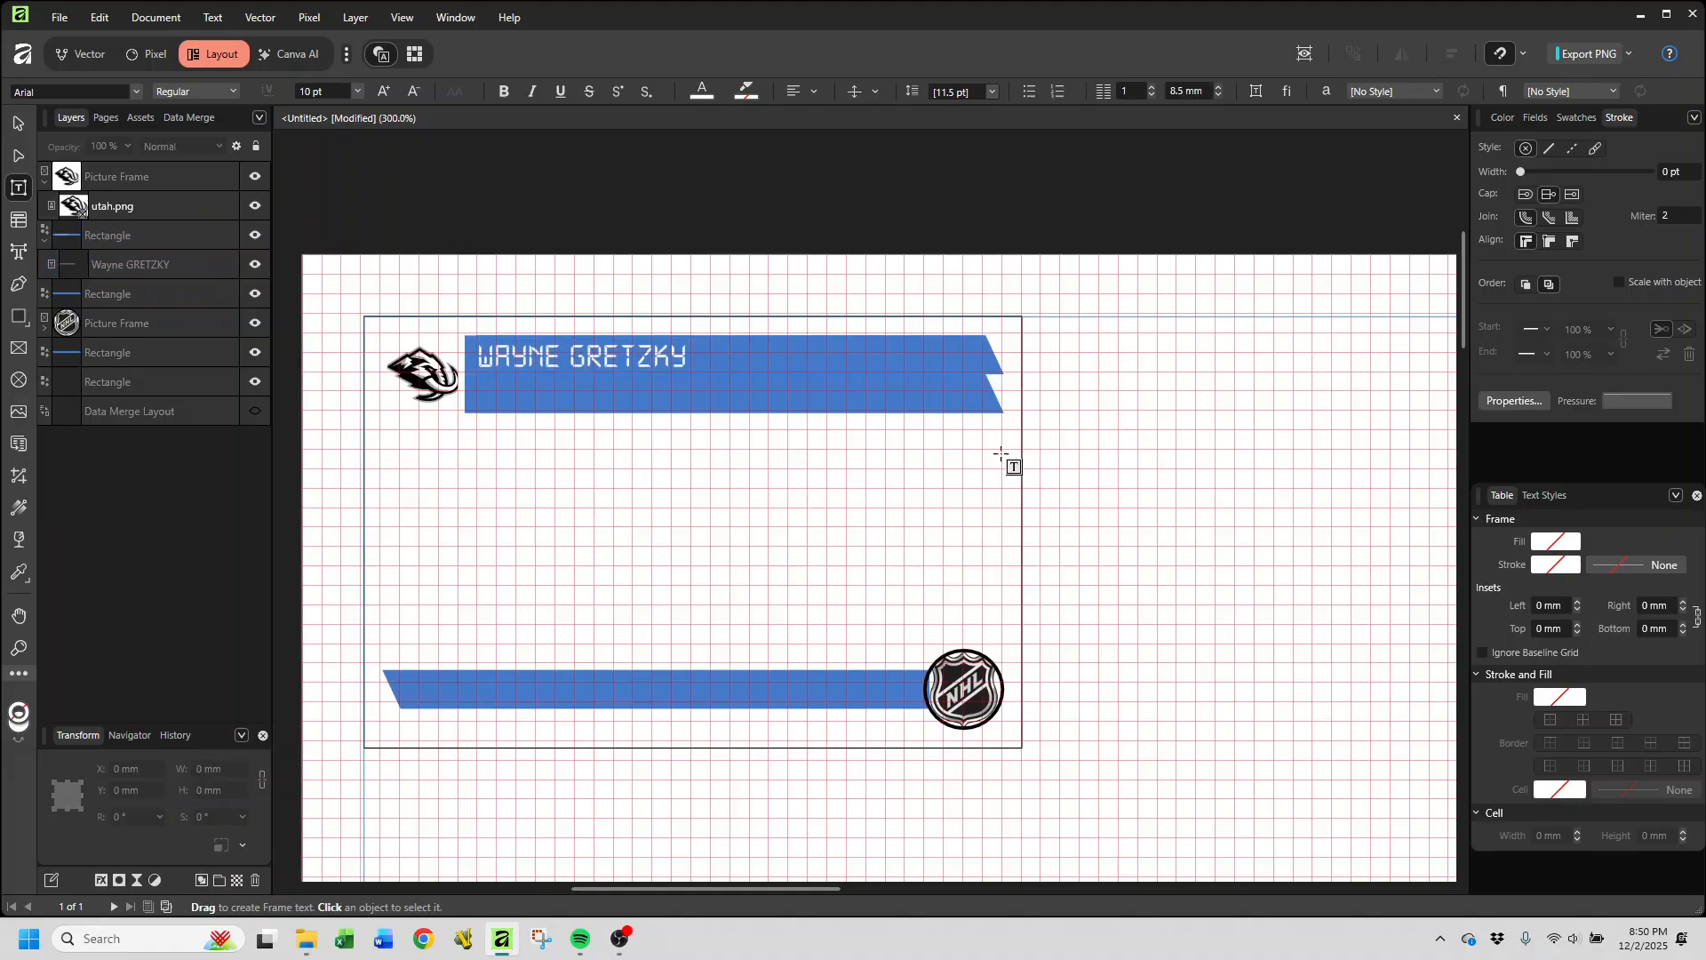
Step: Set the font of the "Wayne GRETZKY" text in the upper header to Provisionary
click(699, 357)
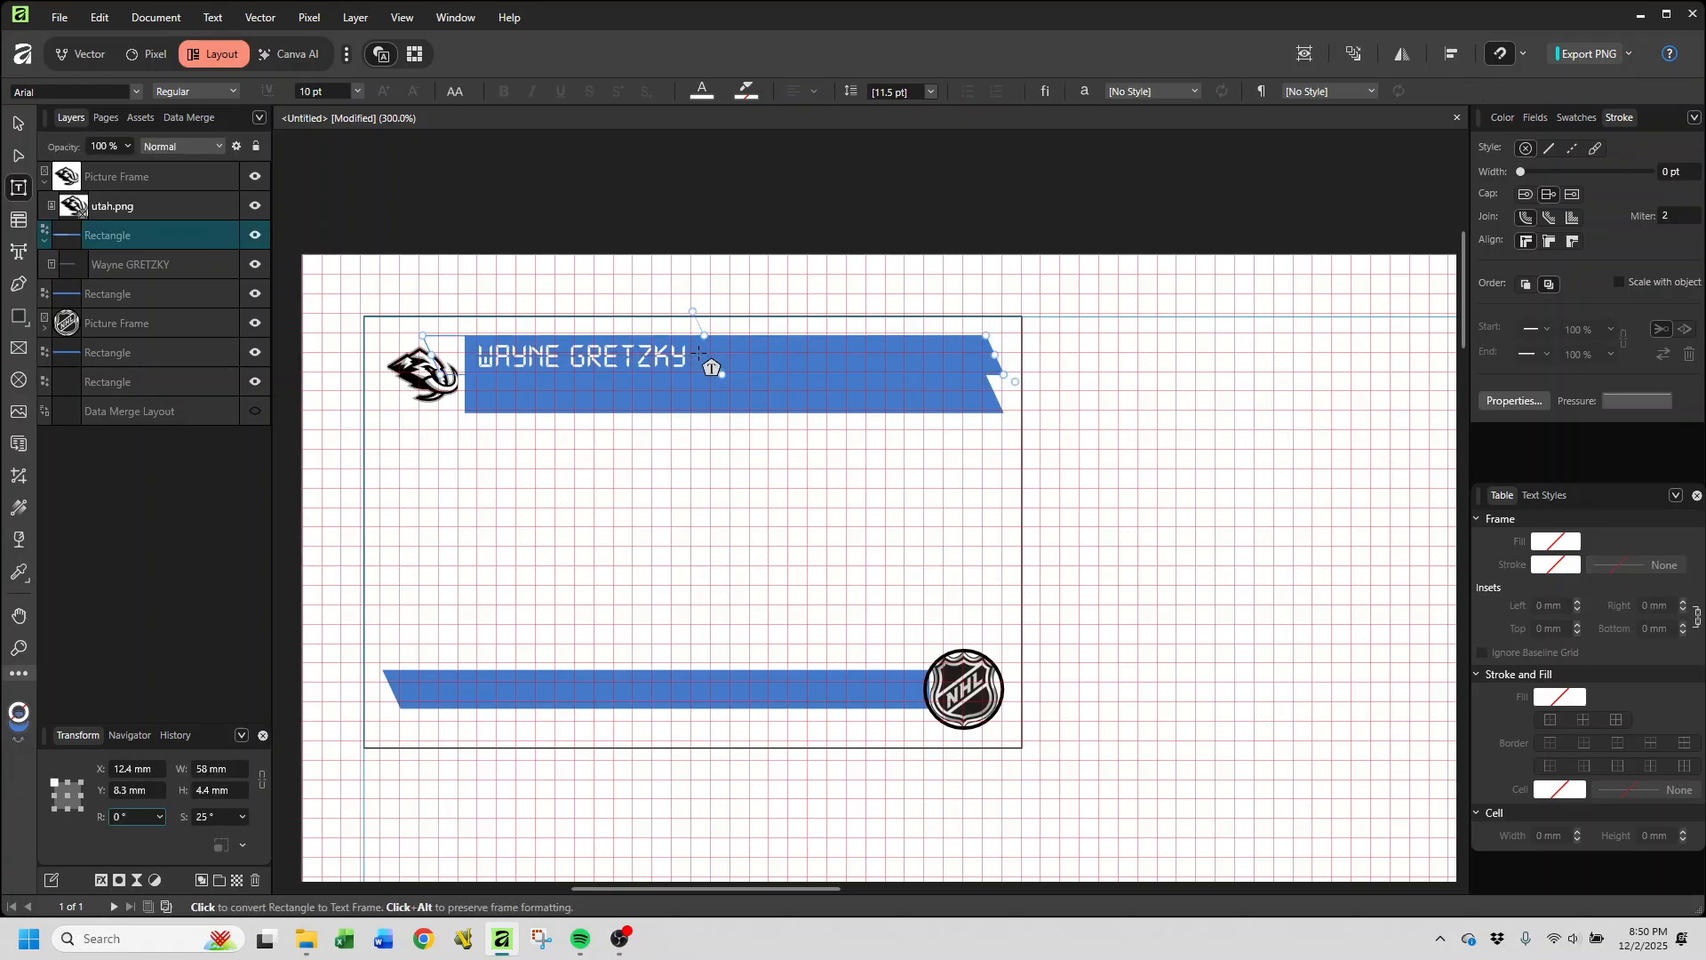
click(117, 267)
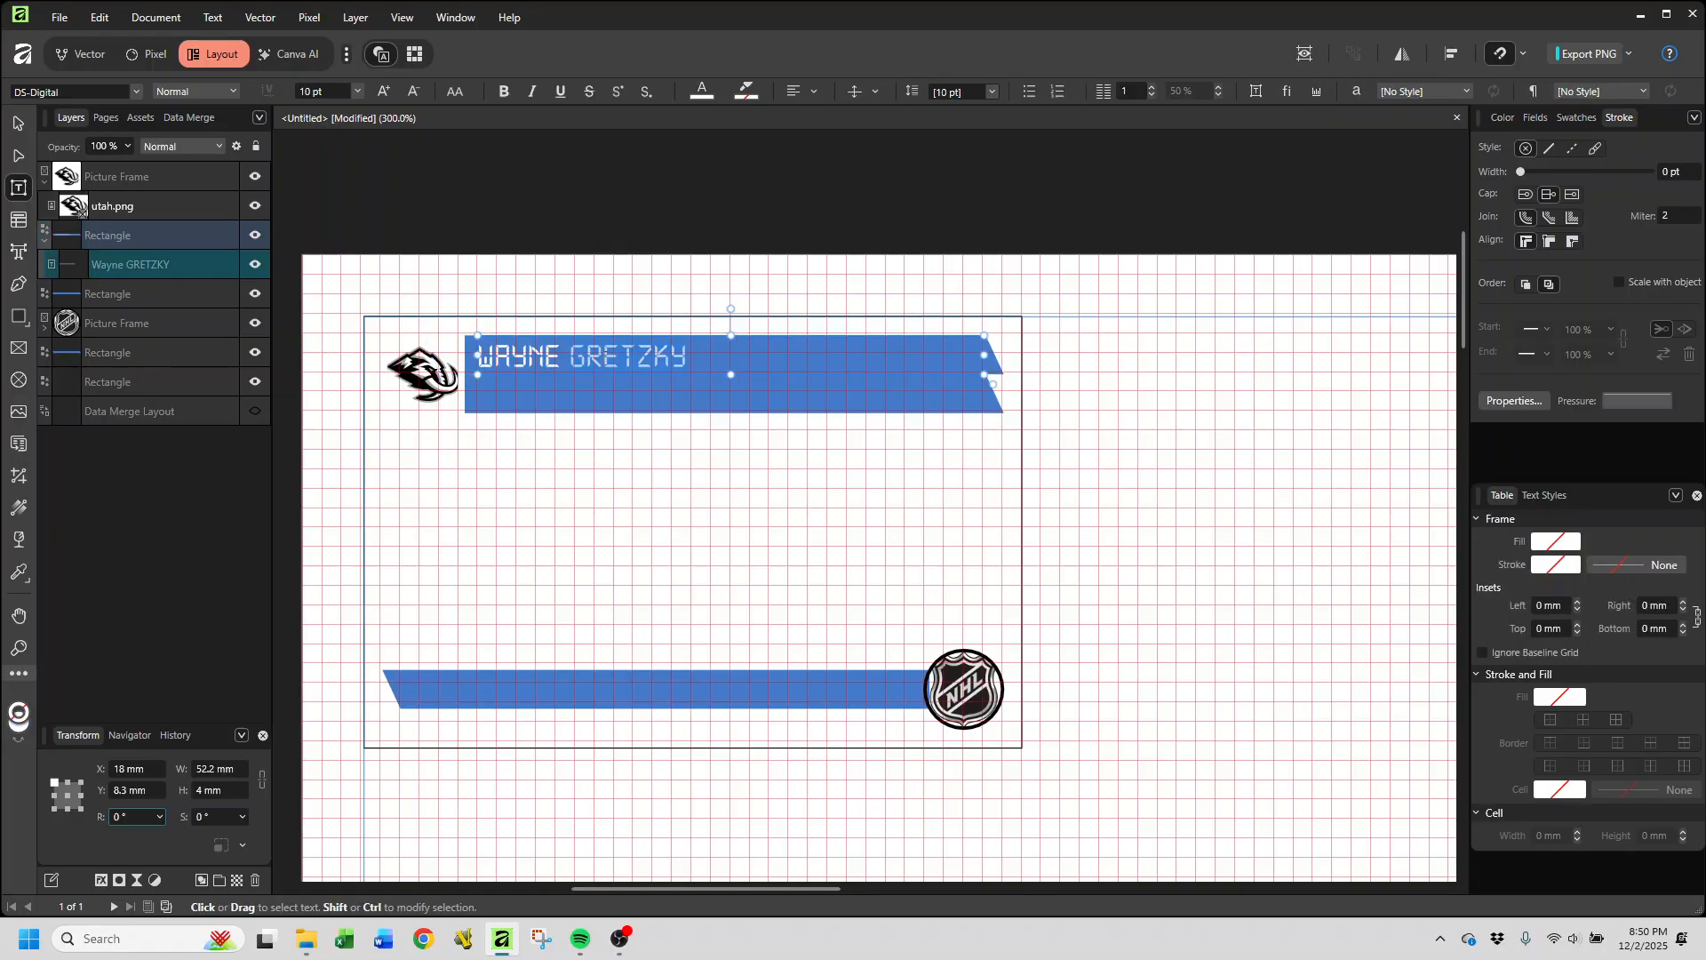
click(702, 353)
triple_click(691, 356)
click(136, 92)
scroll(125, 266, down, 3)
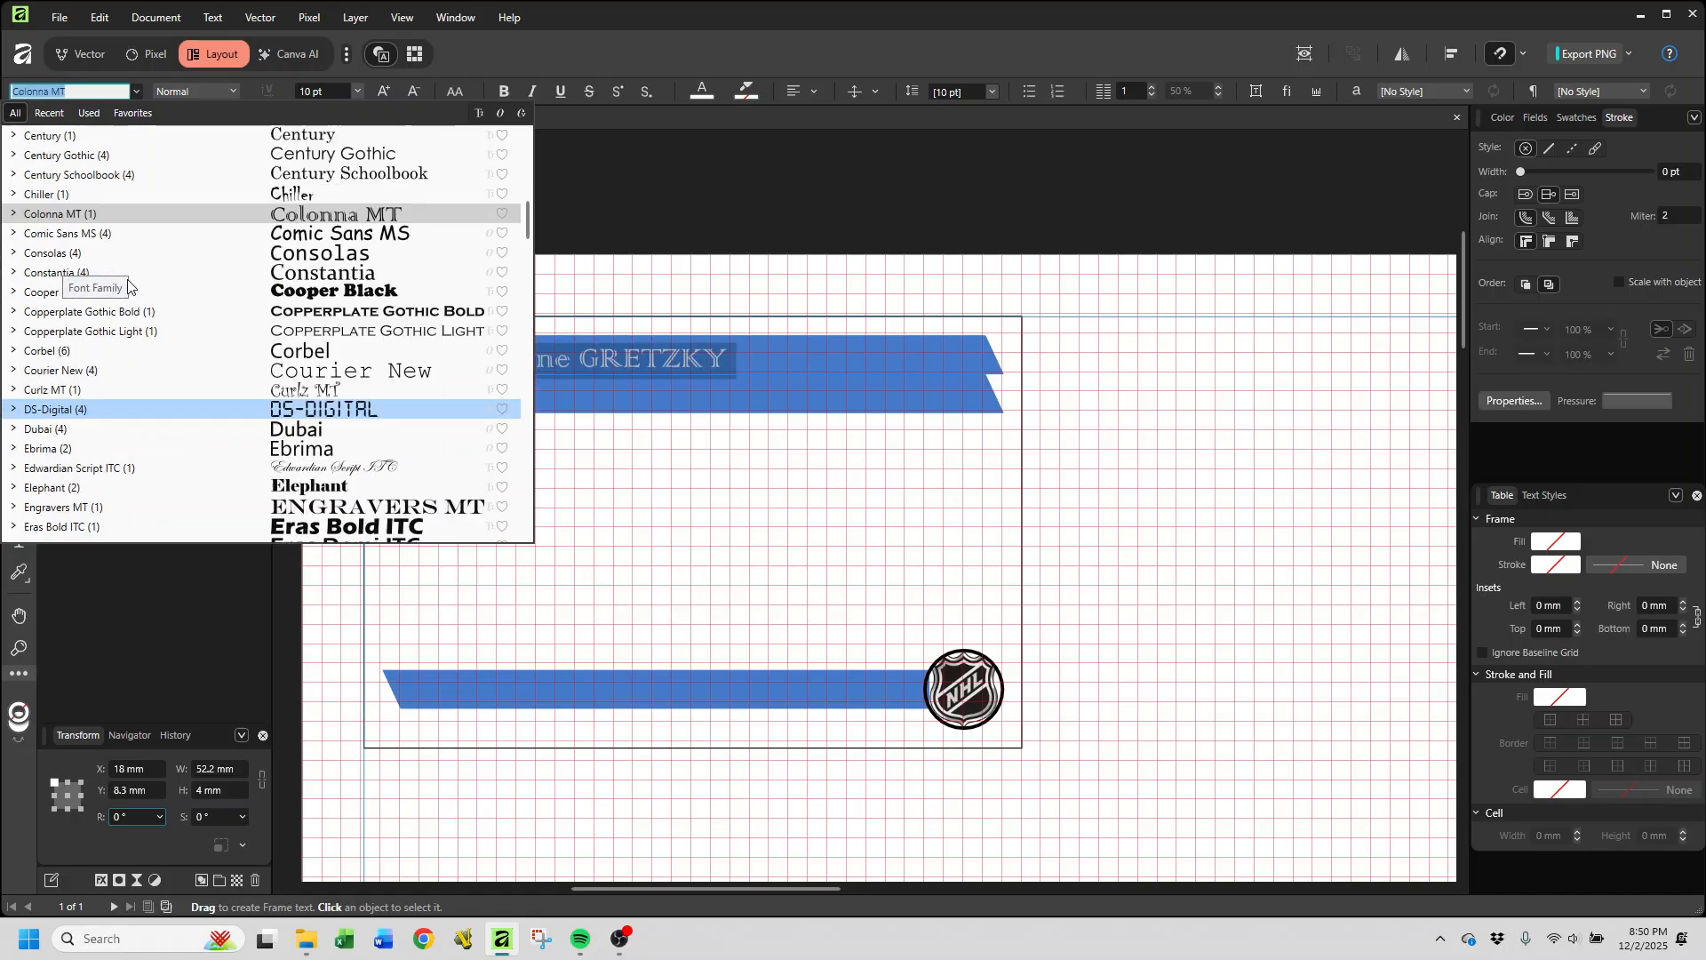
scroll(128, 282, down, 3)
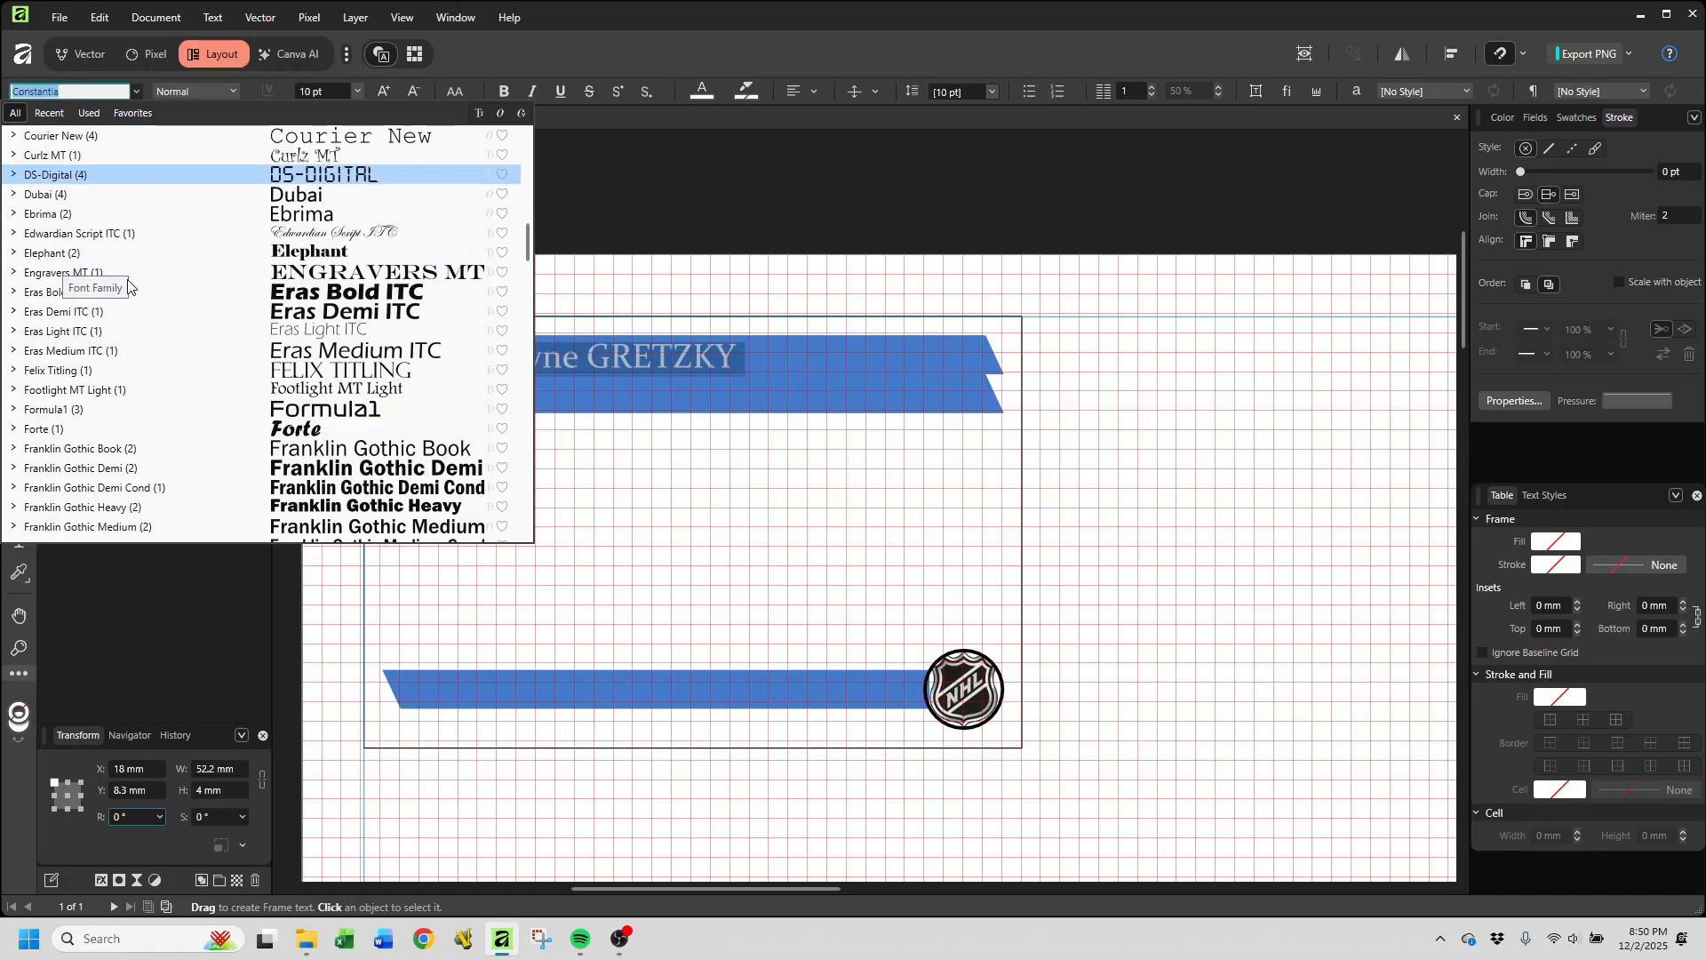
scroll(128, 284, down, 4)
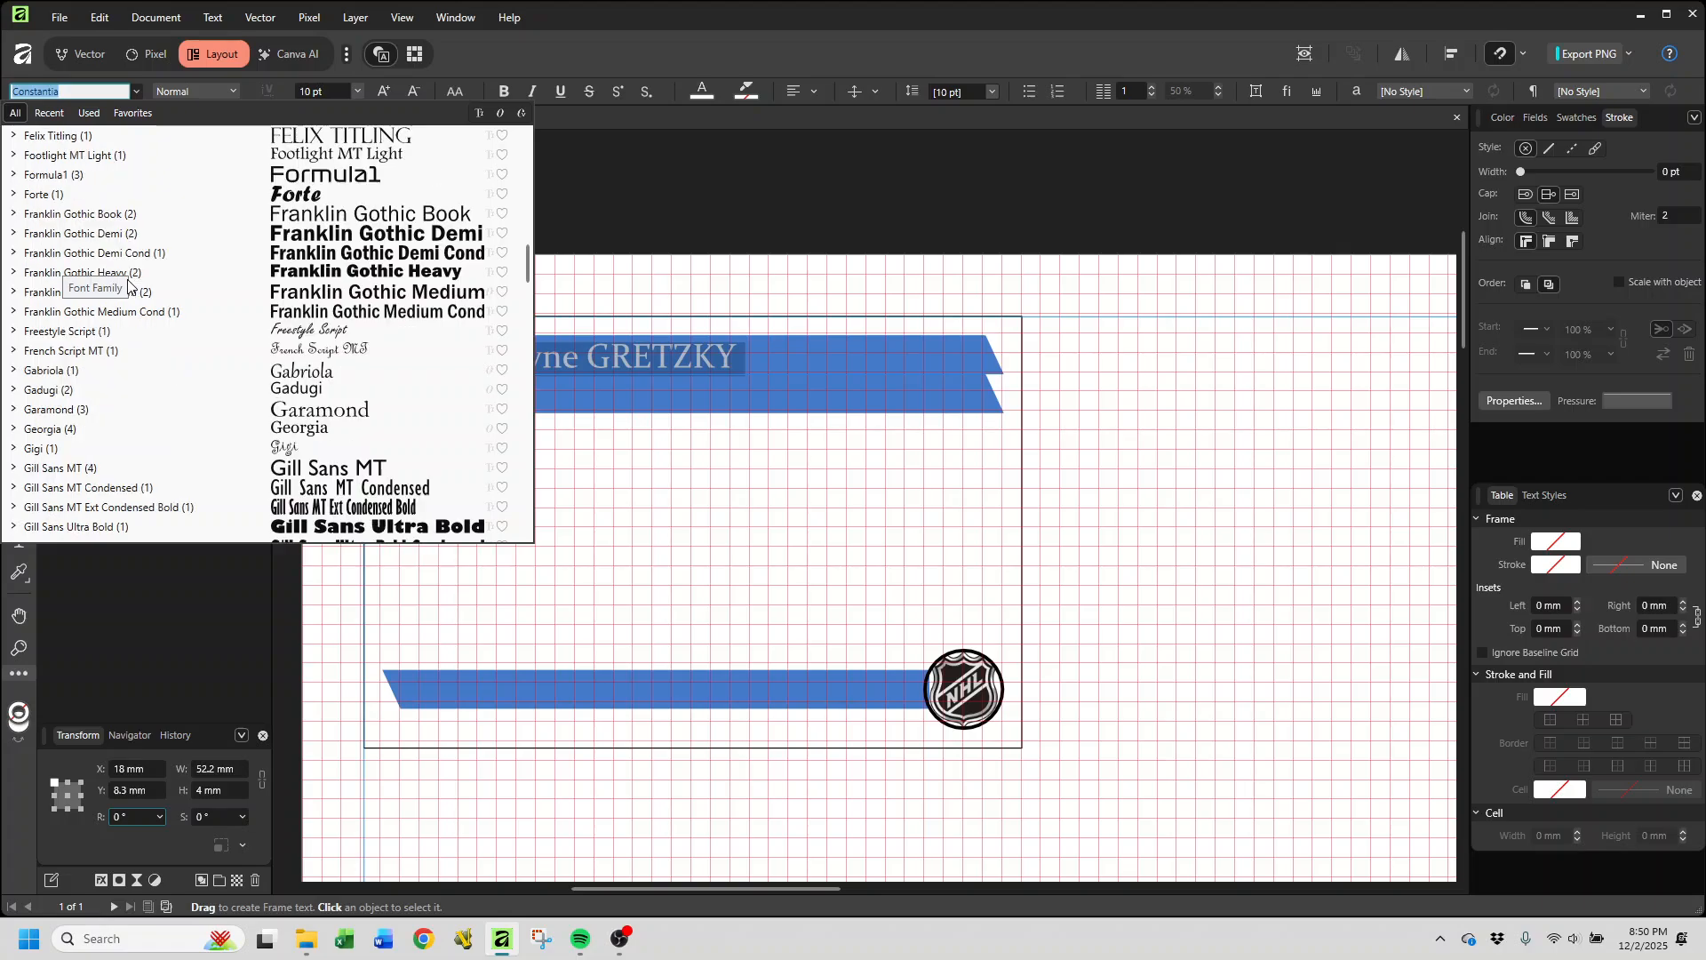
scroll(128, 284, down, 6)
scroll(128, 284, down, 10)
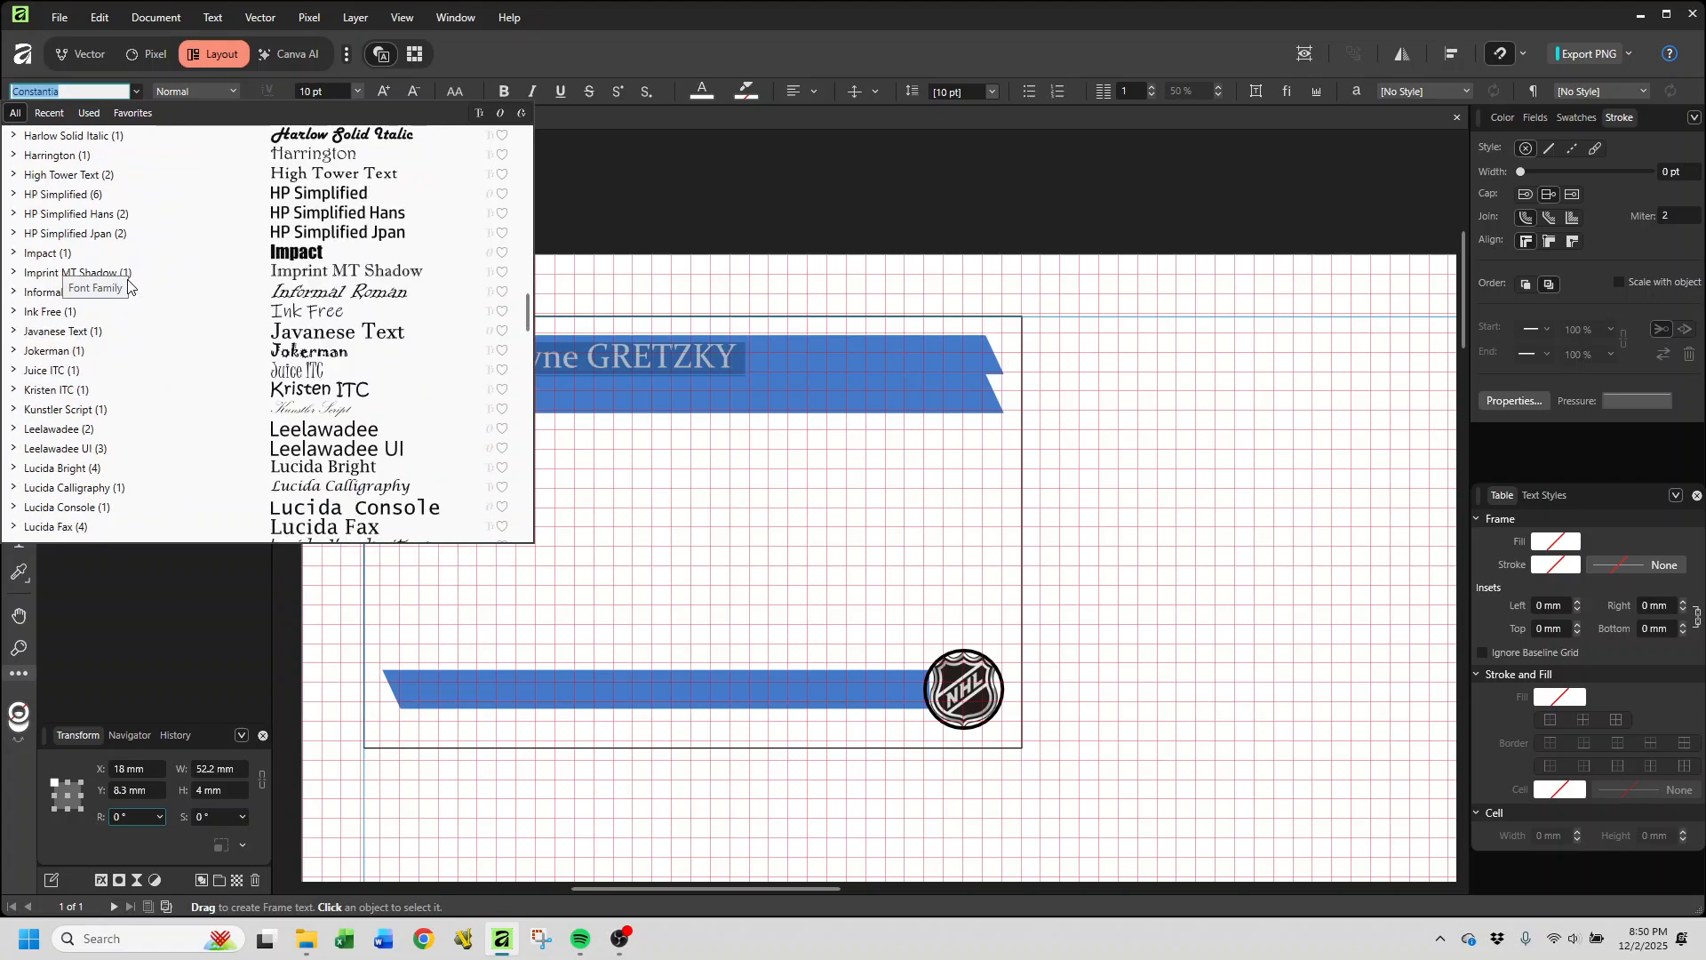
scroll(128, 284, down, 9)
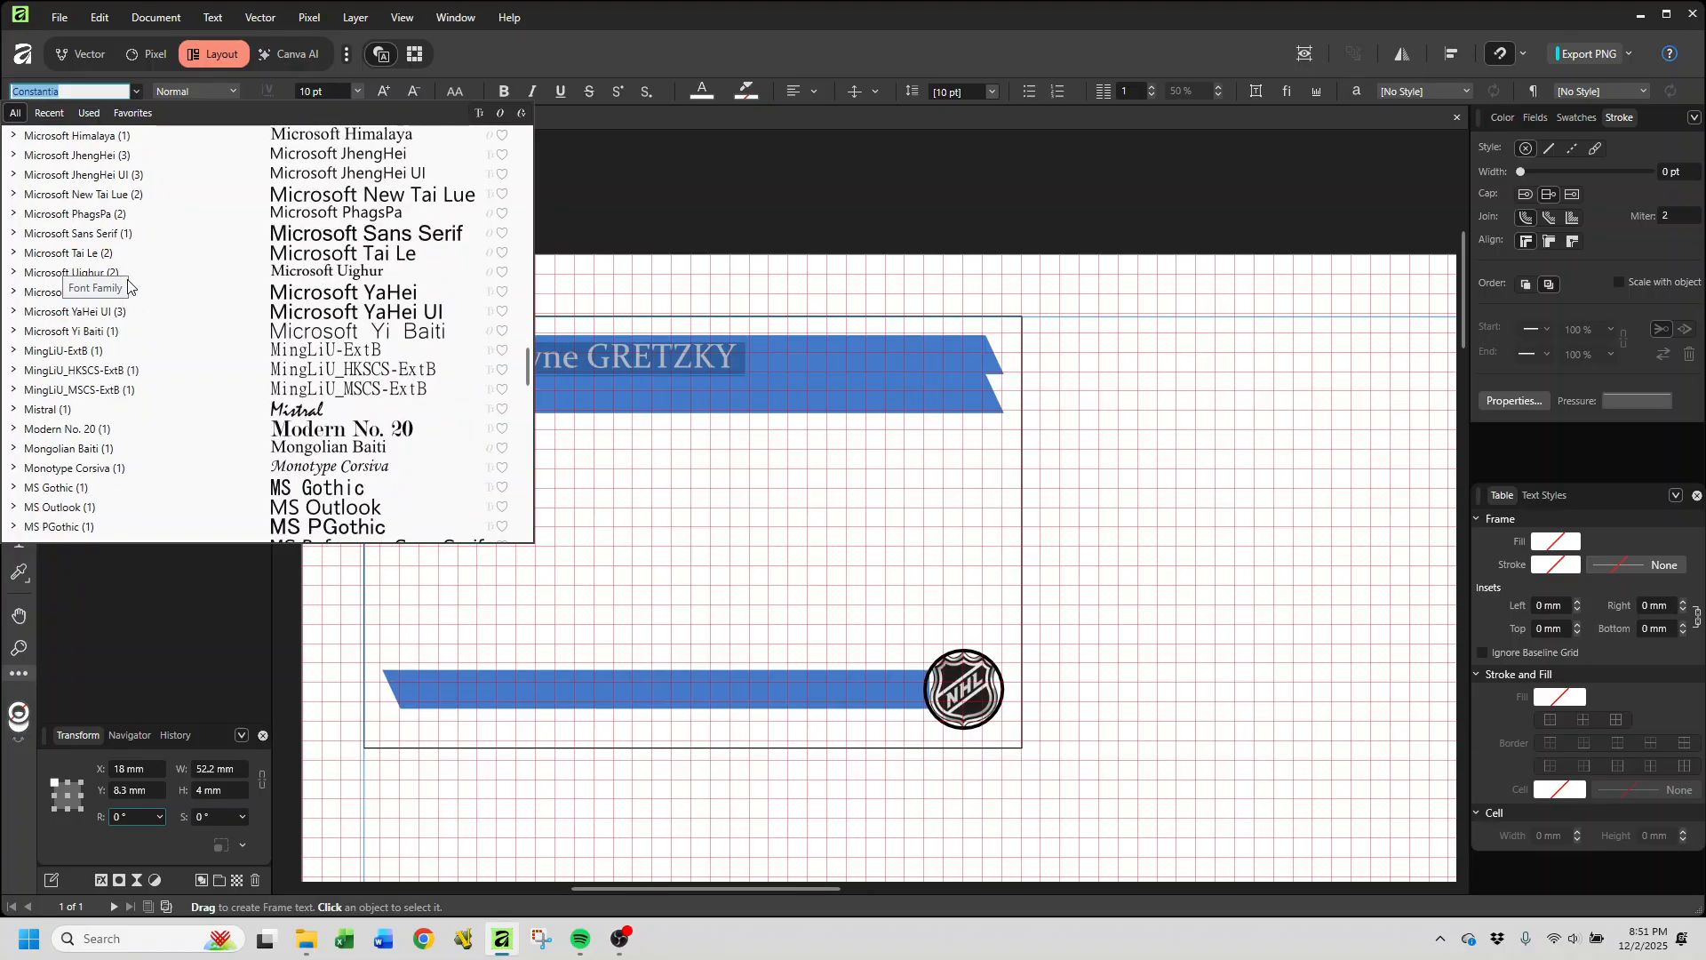
scroll(128, 284, down, 1)
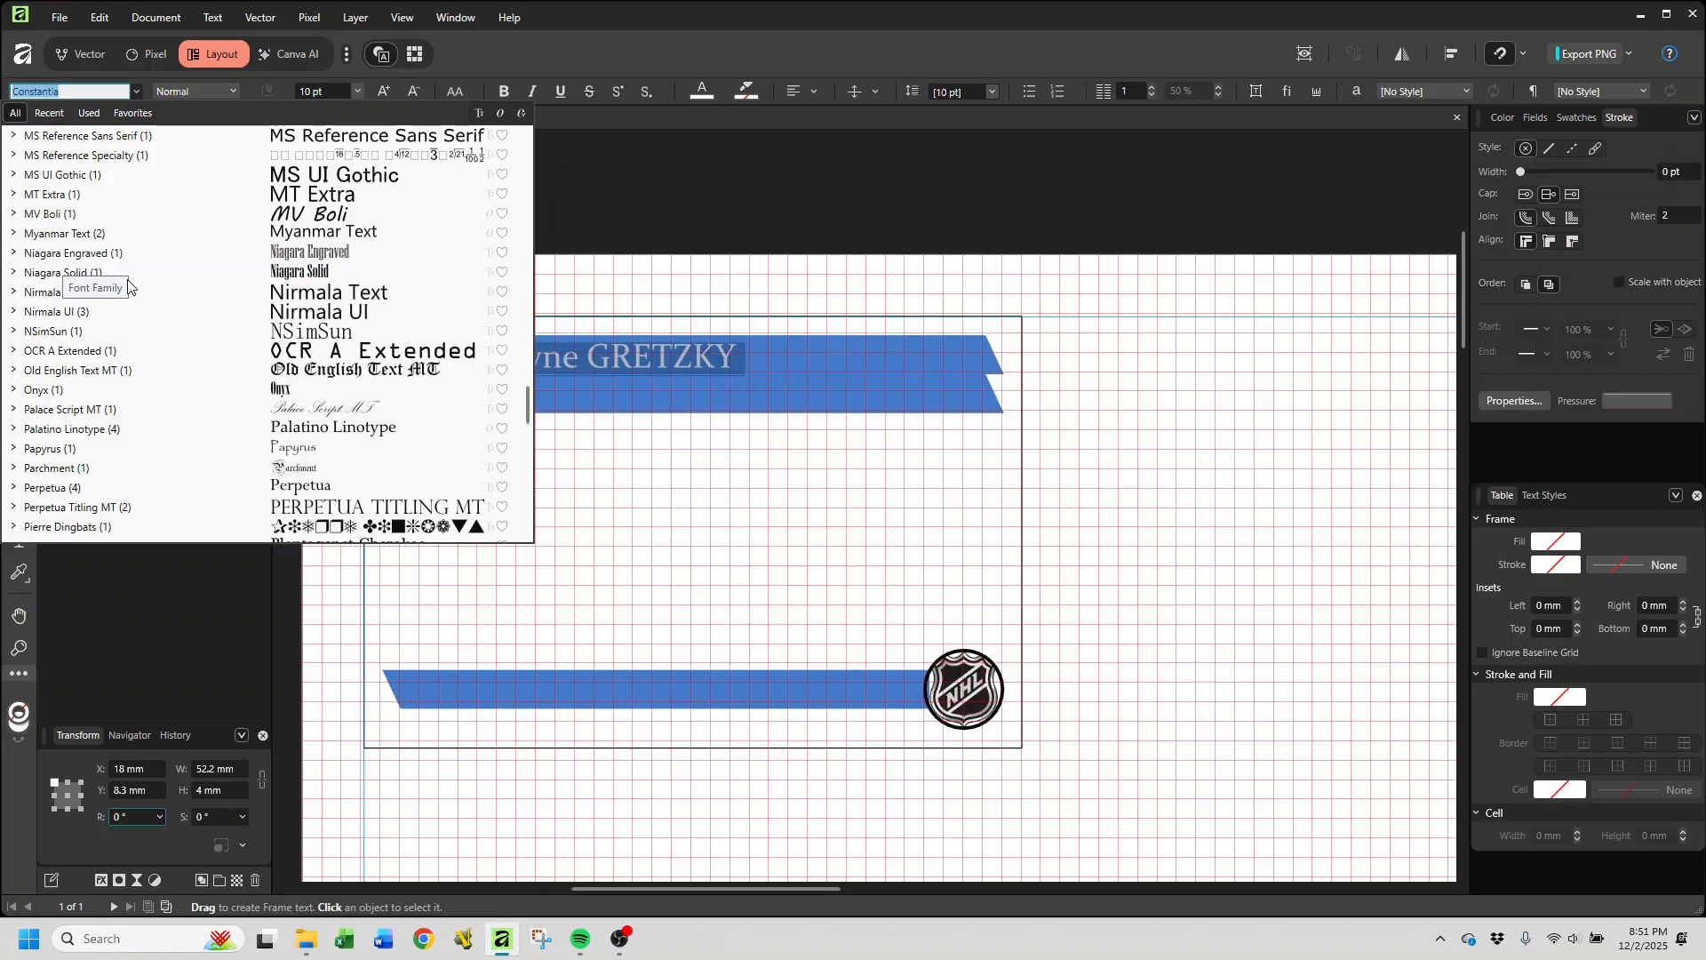
scroll(128, 284, down, 3)
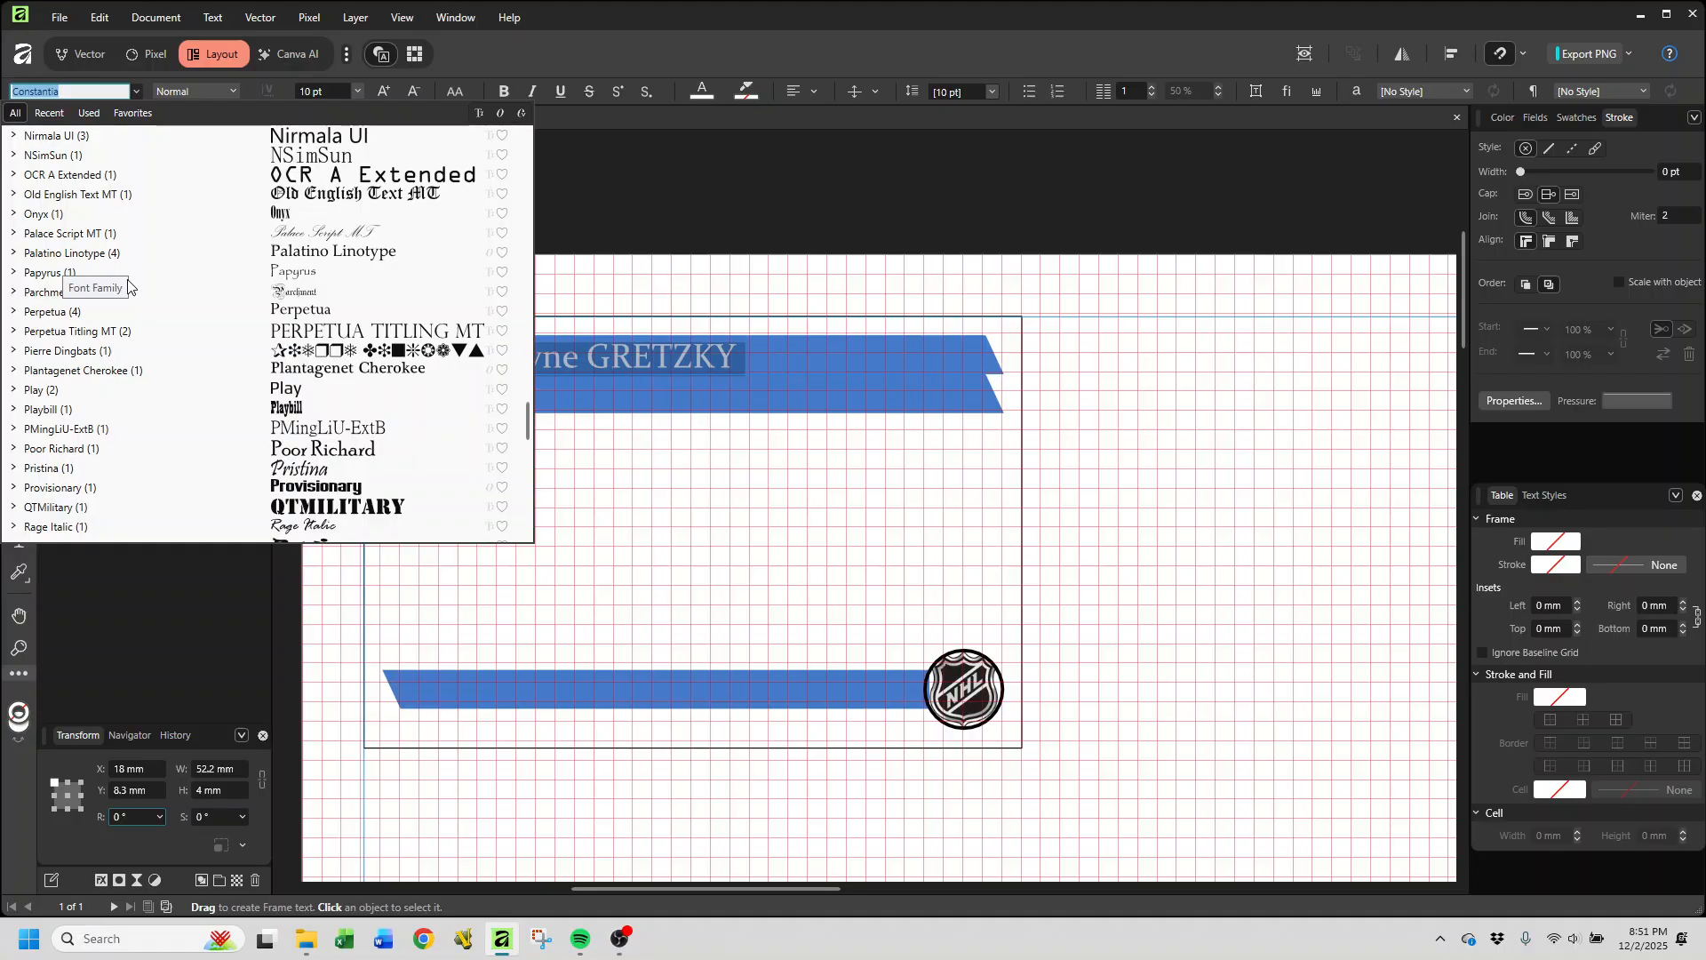
scroll(128, 284, down, 2)
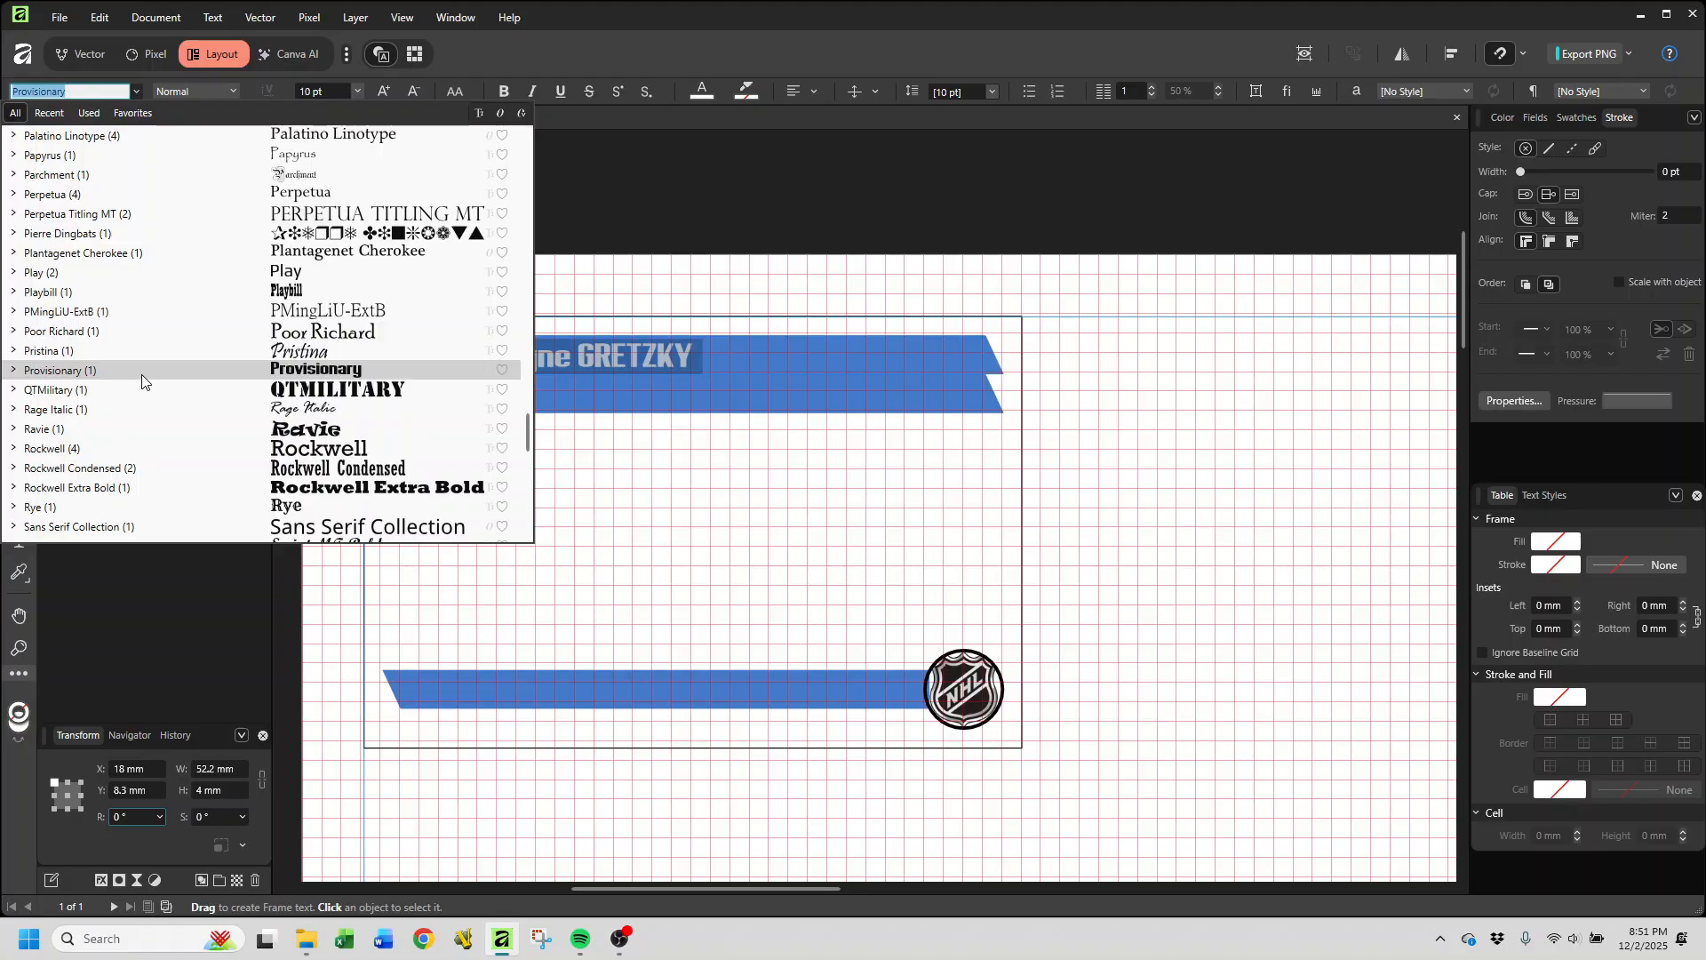
click(144, 369)
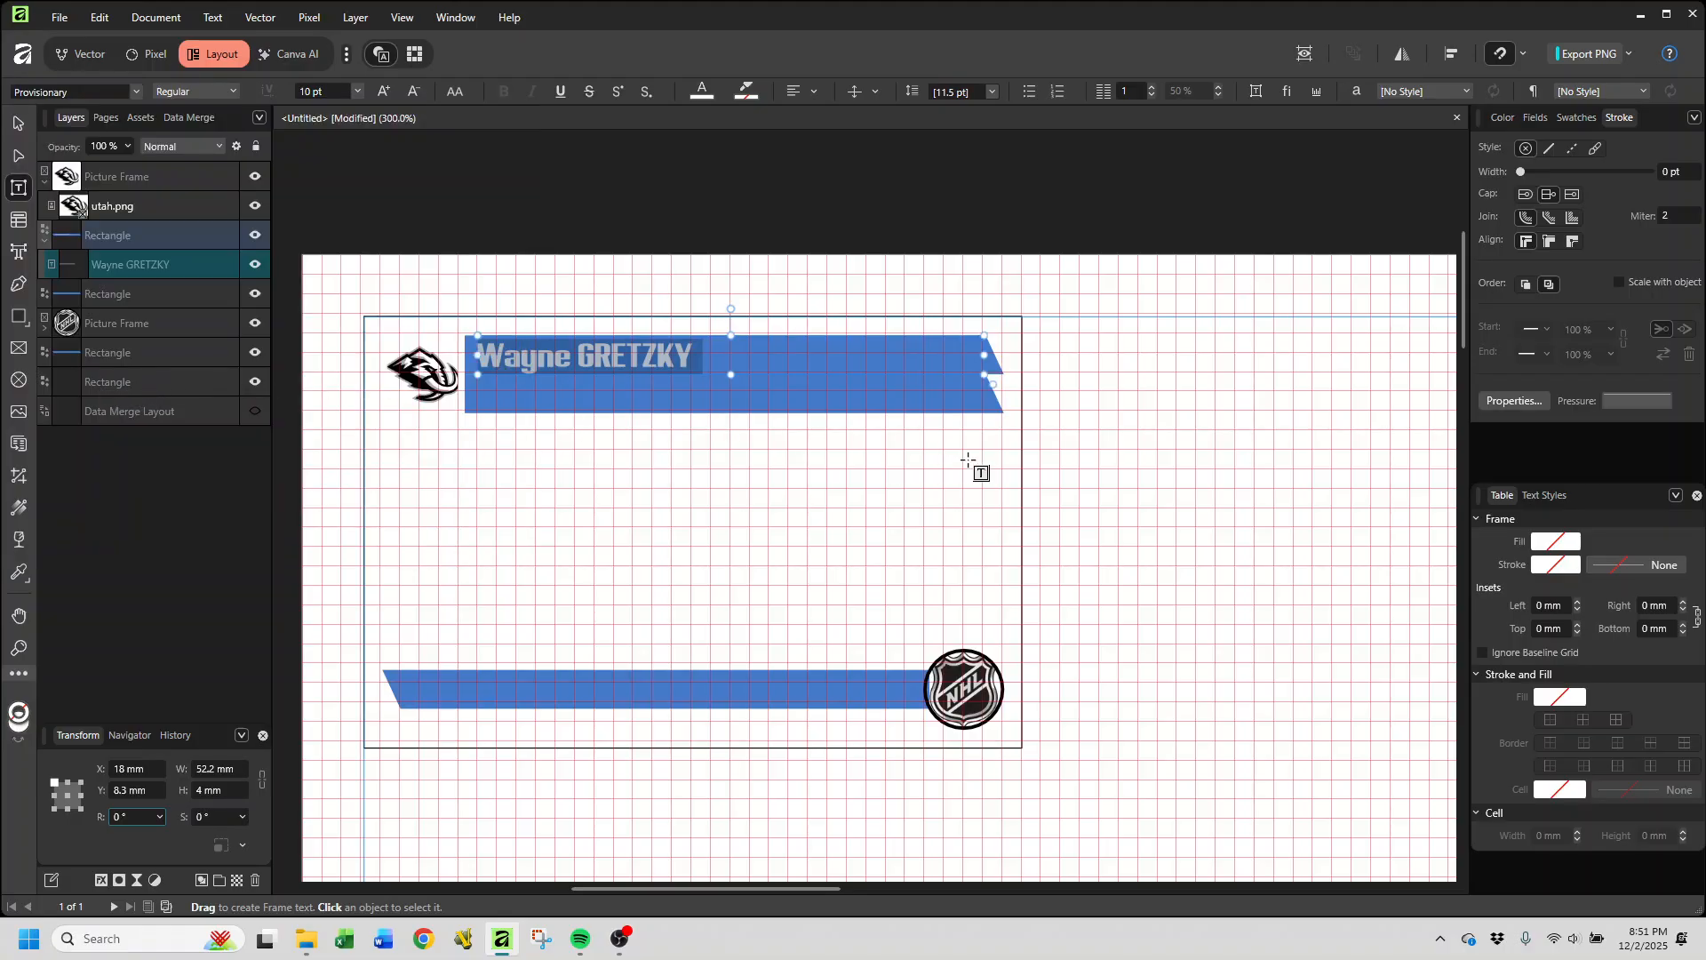
click(1109, 476)
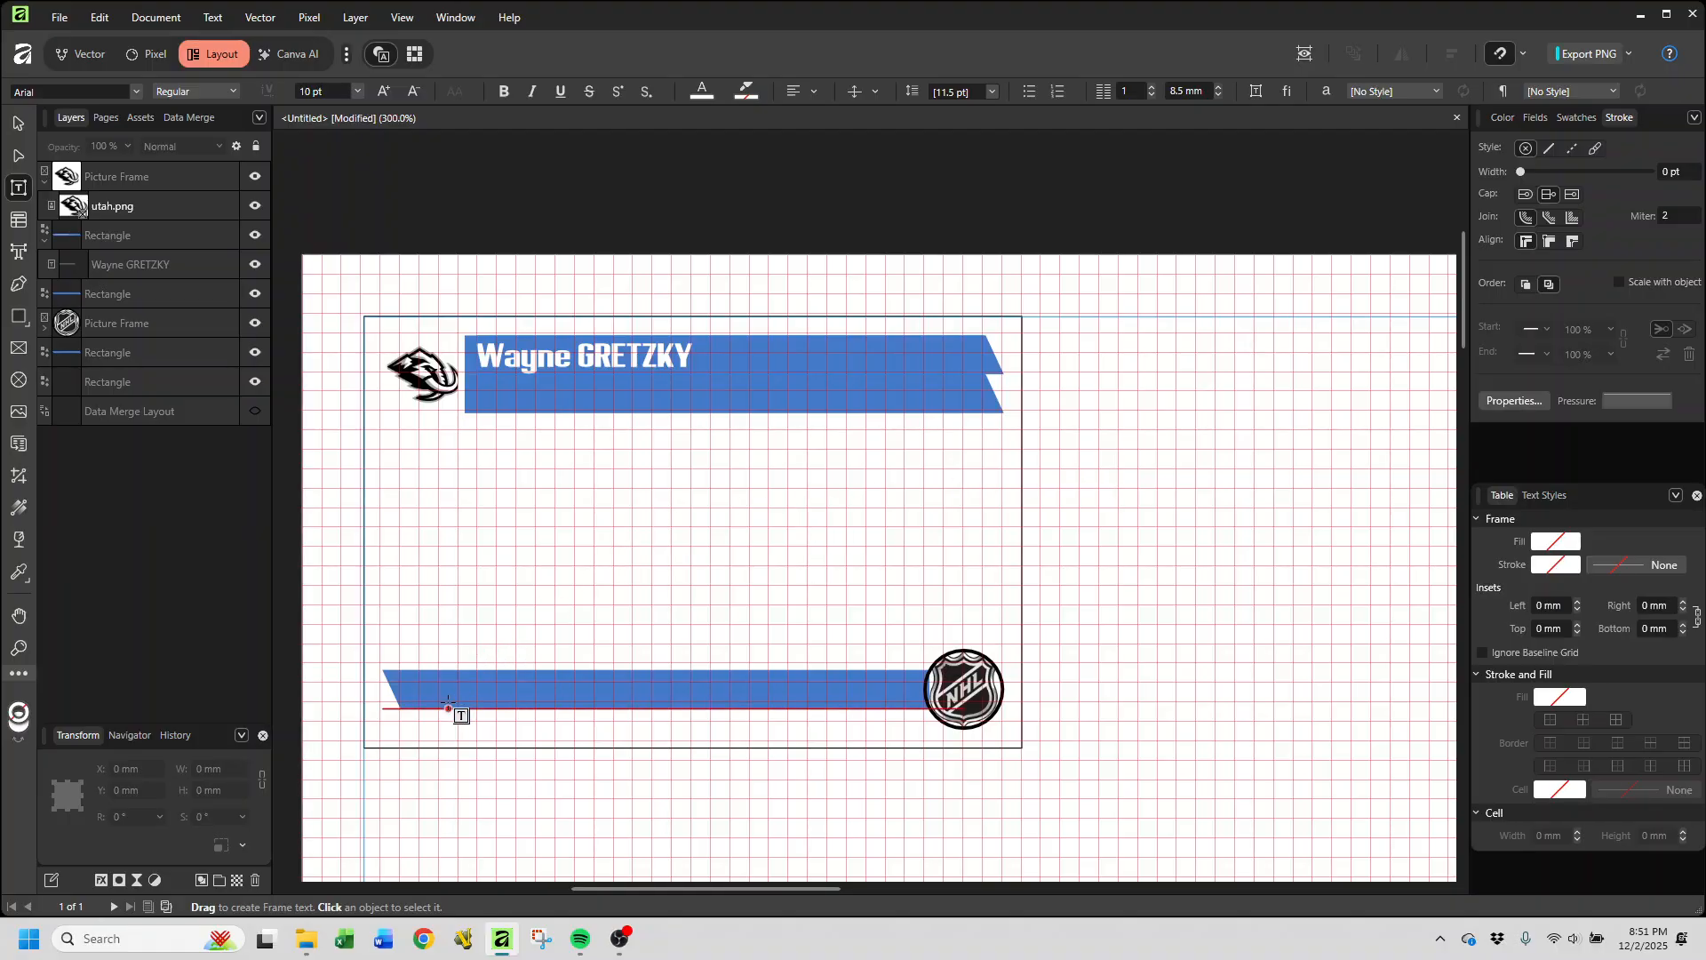
Step: Duplicate the "Wayne GRETZKY" text layer and nest the copy inside the bottom blue rectangle
click(119, 267)
right_click(119, 268)
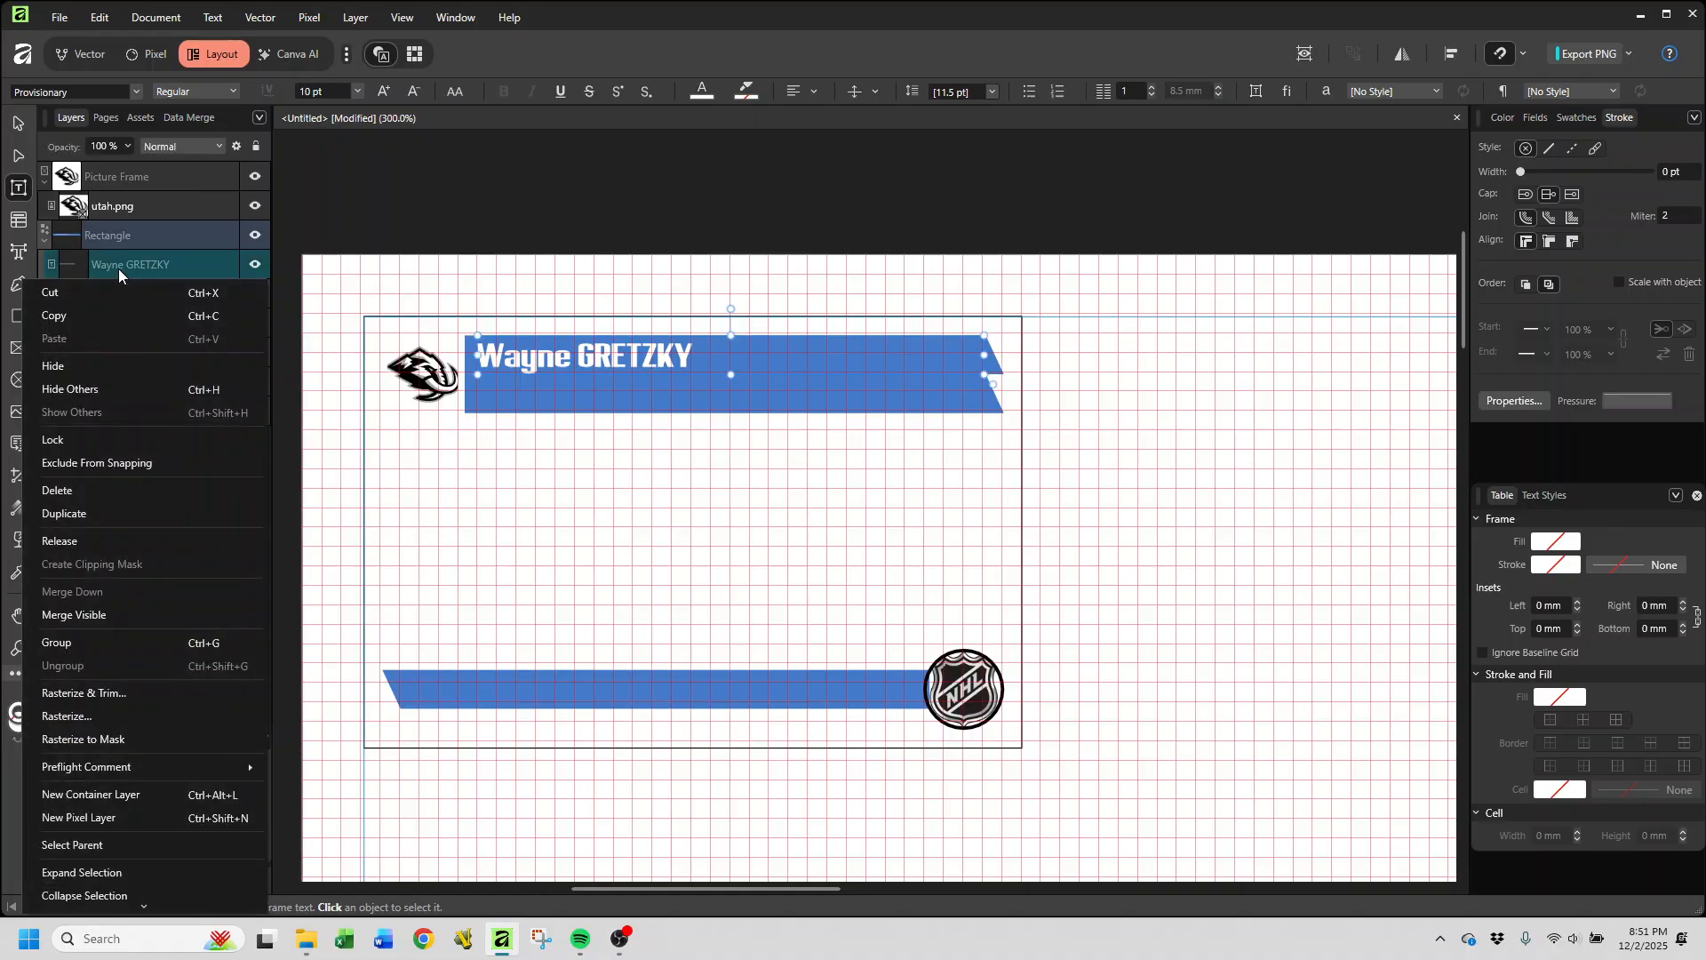
click(103, 519)
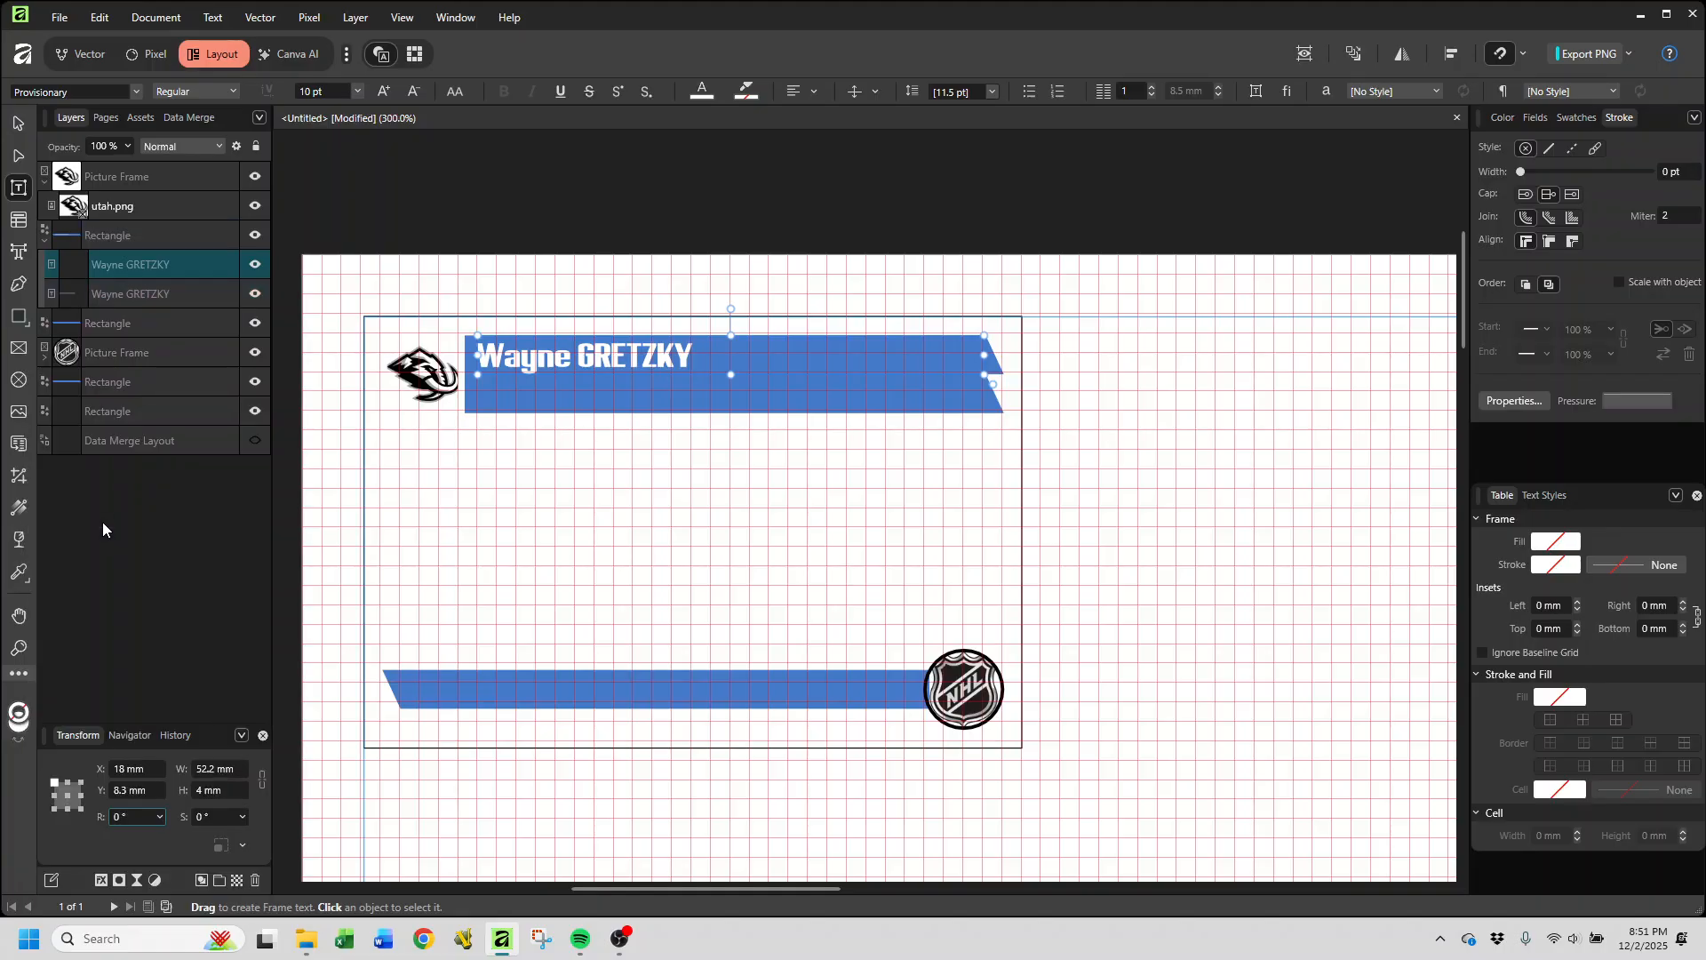
click(154, 293)
drag(155, 293, 162, 381)
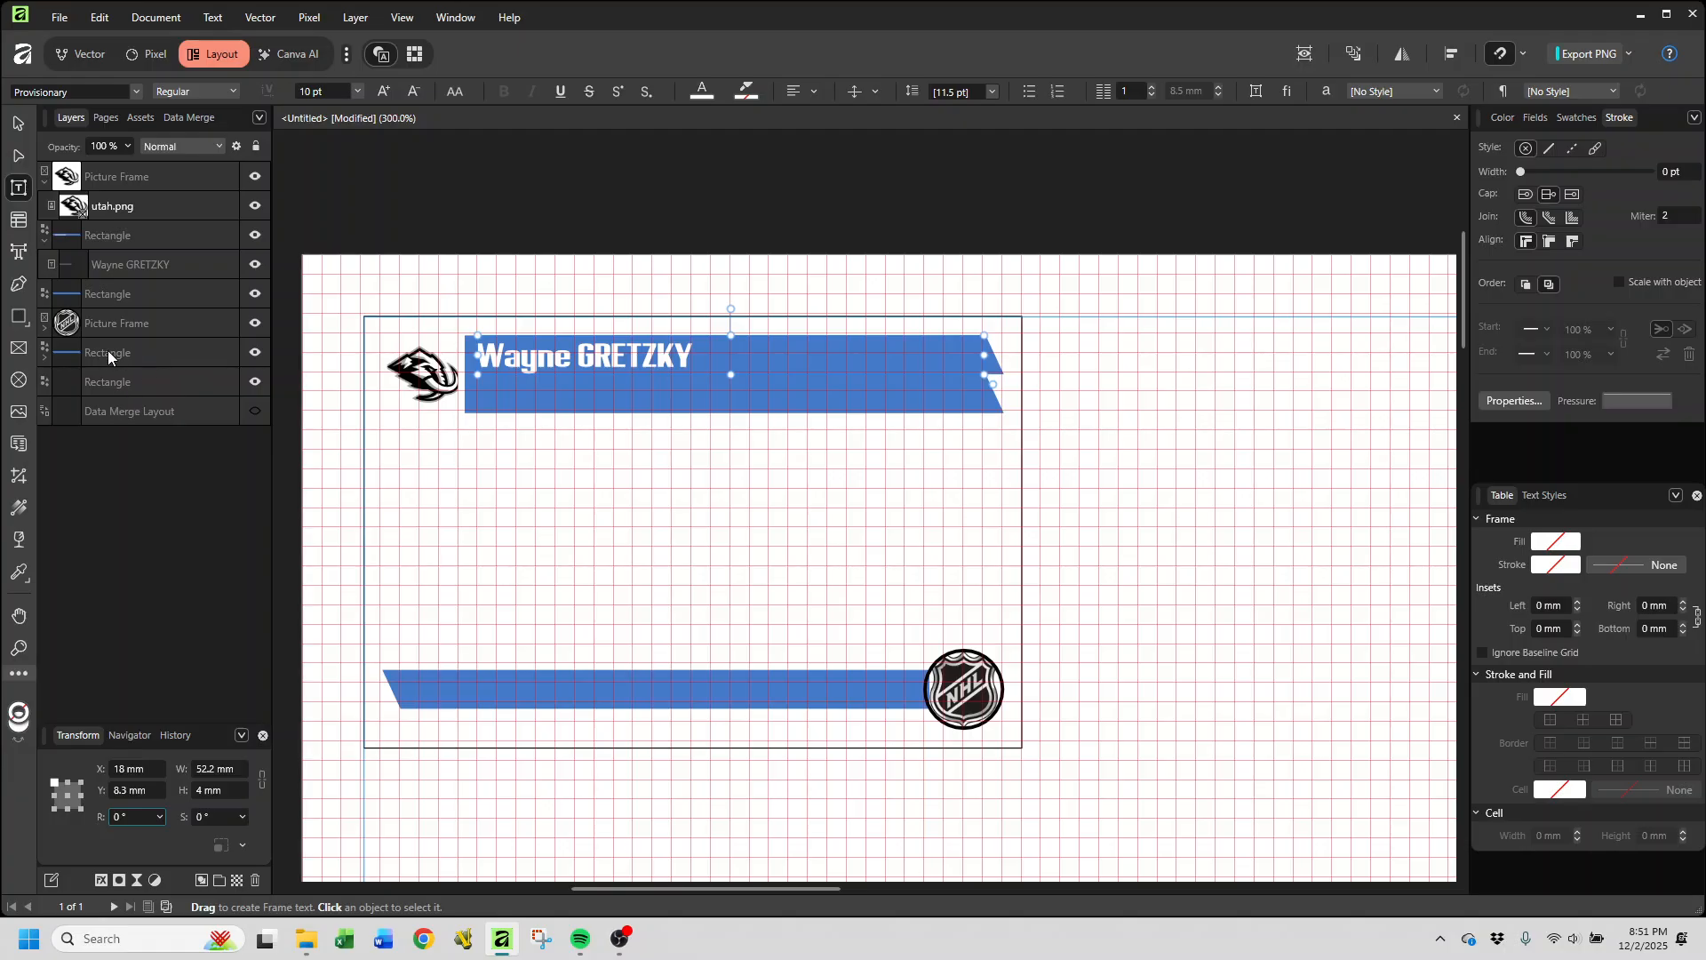
click(44, 357)
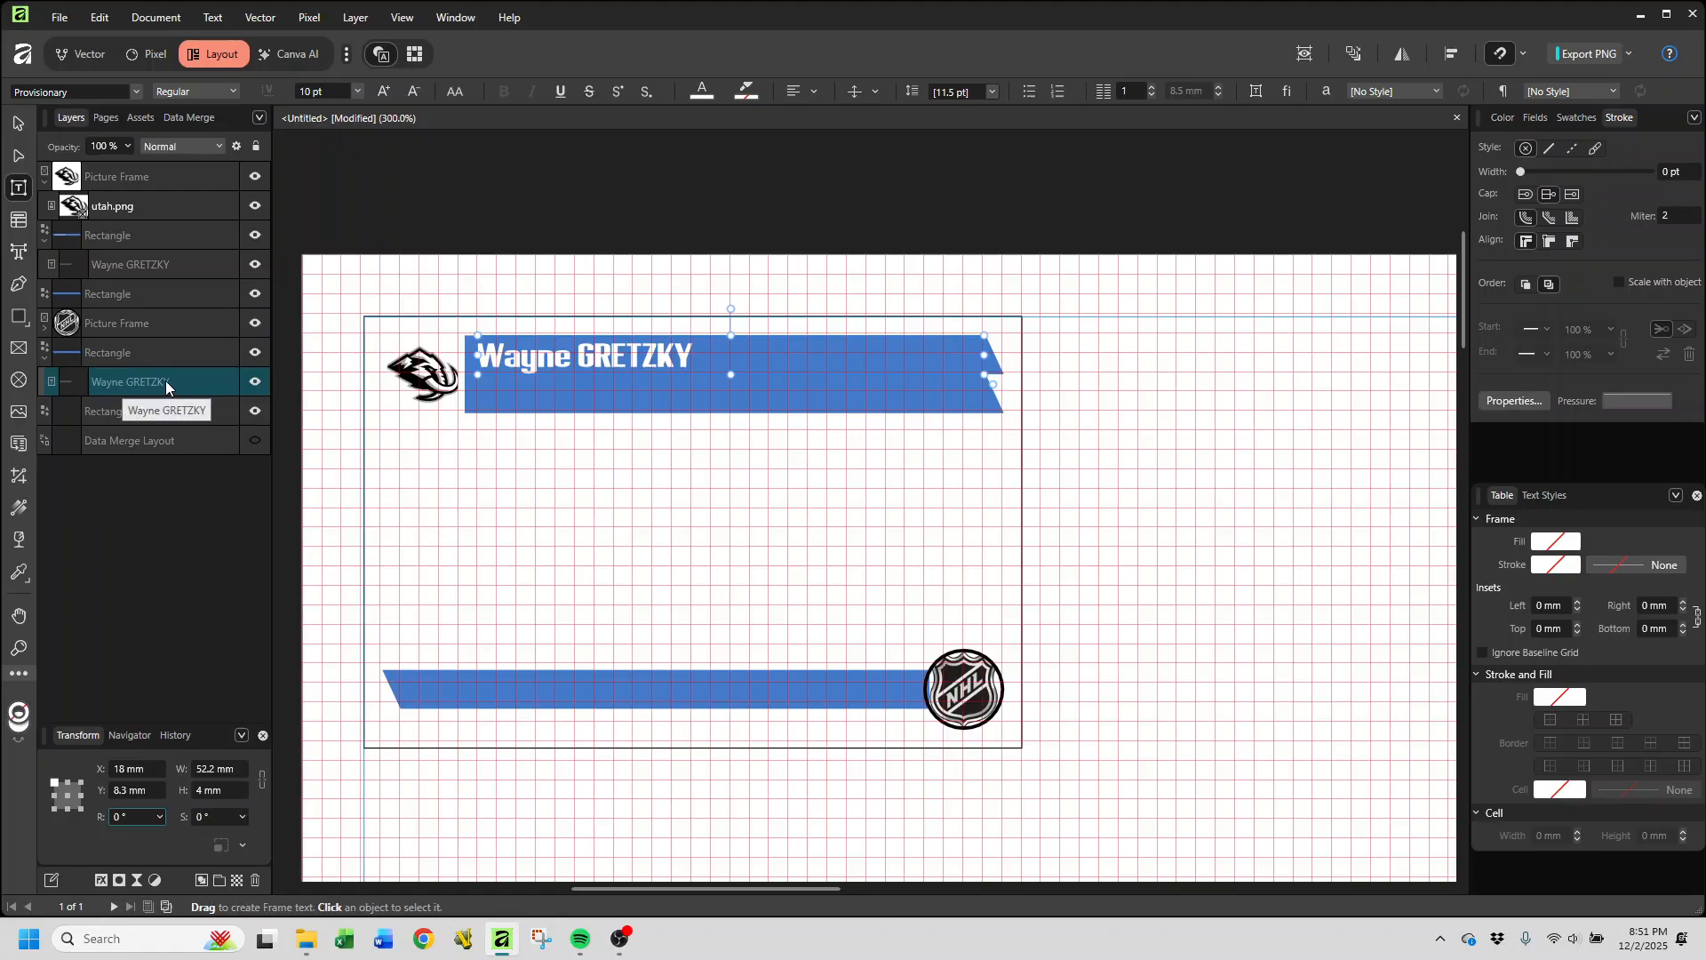
Step: Move the nested "Wayne GRETZKY" copy down onto the bottom blue bar and replace its text with "Utah MAMMOTH"
click(18, 124)
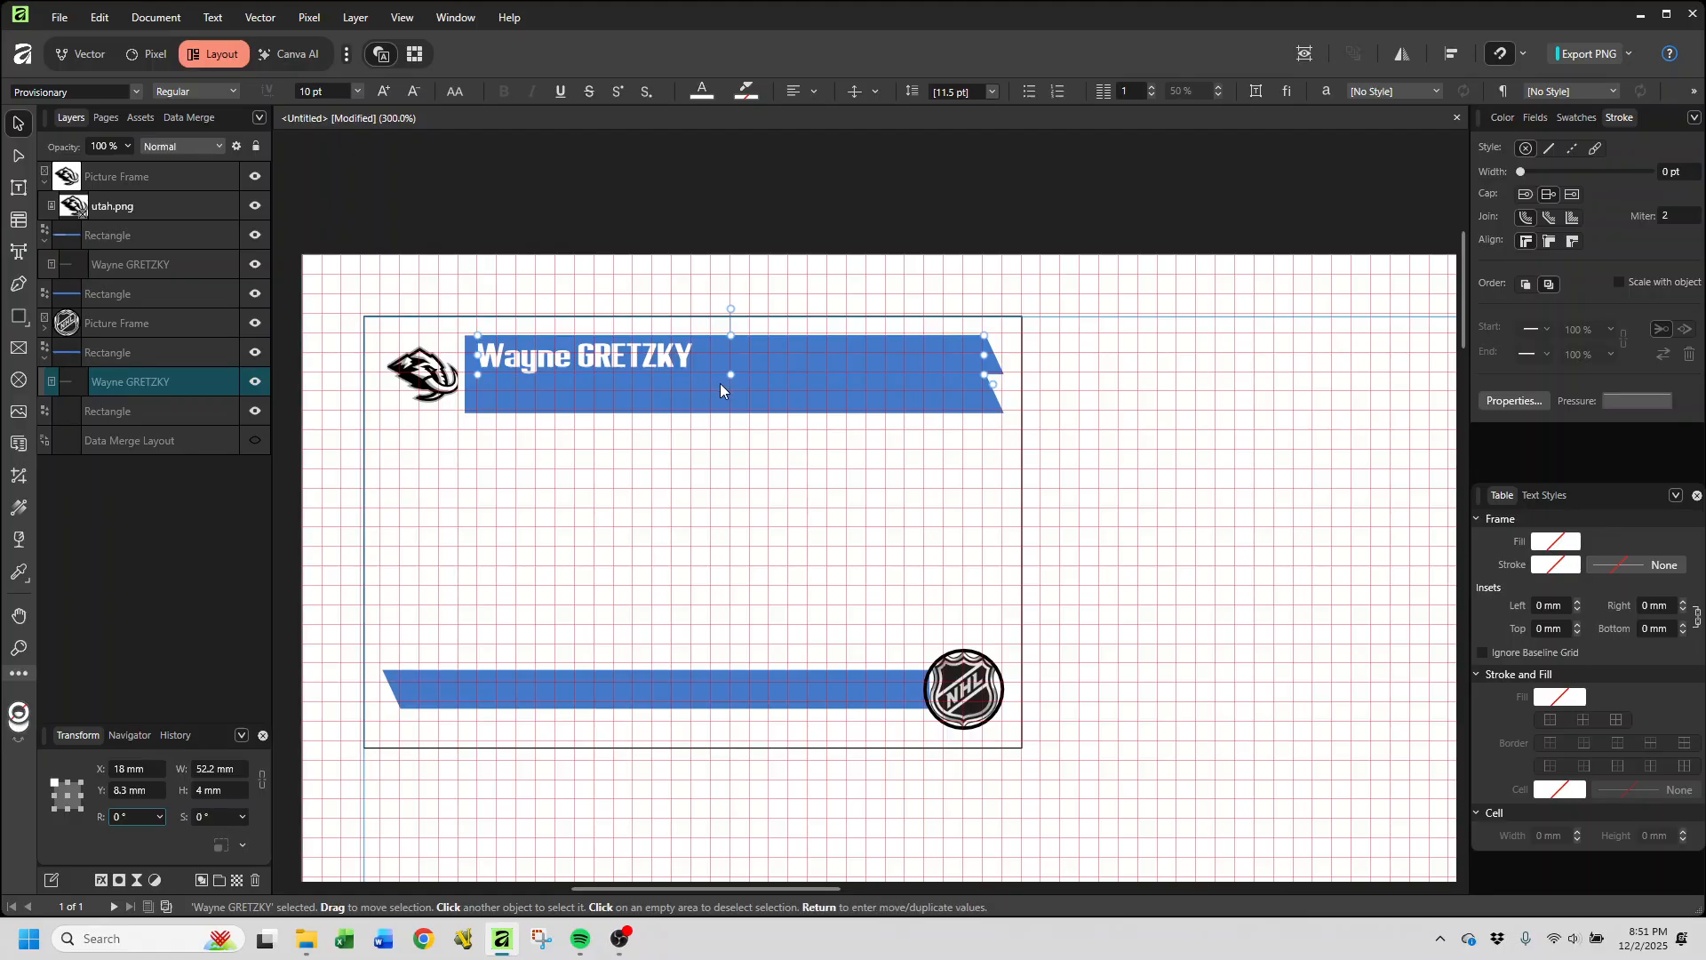
drag(755, 370, 707, 709)
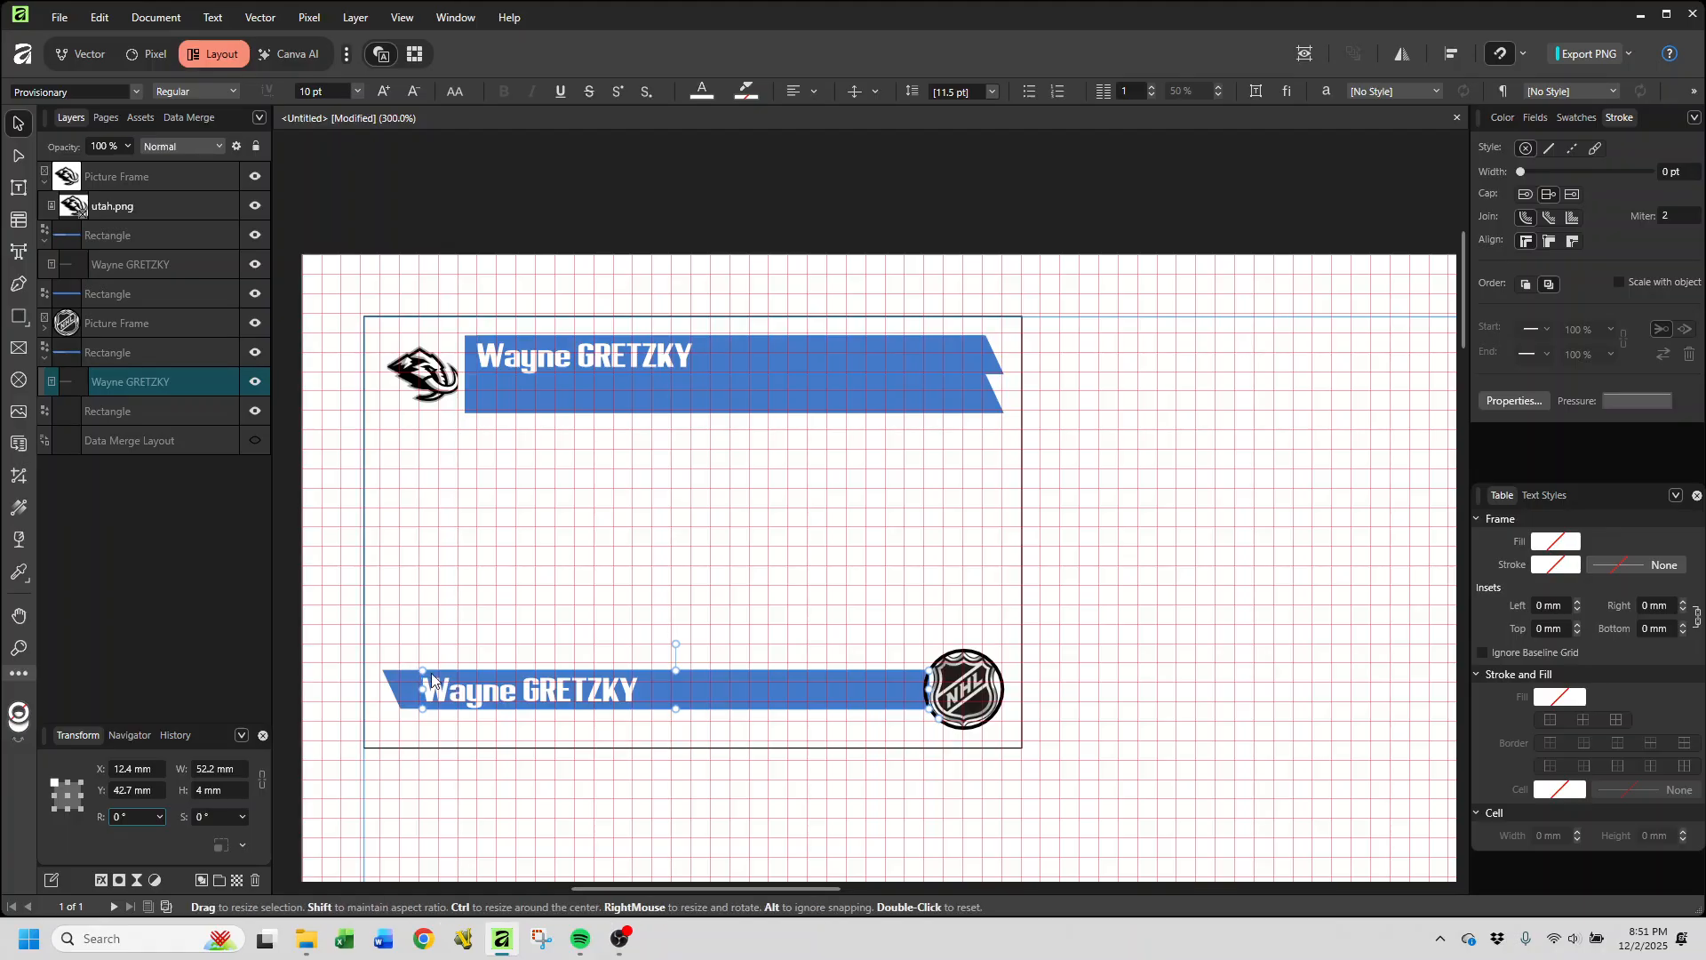
double_click(660, 688)
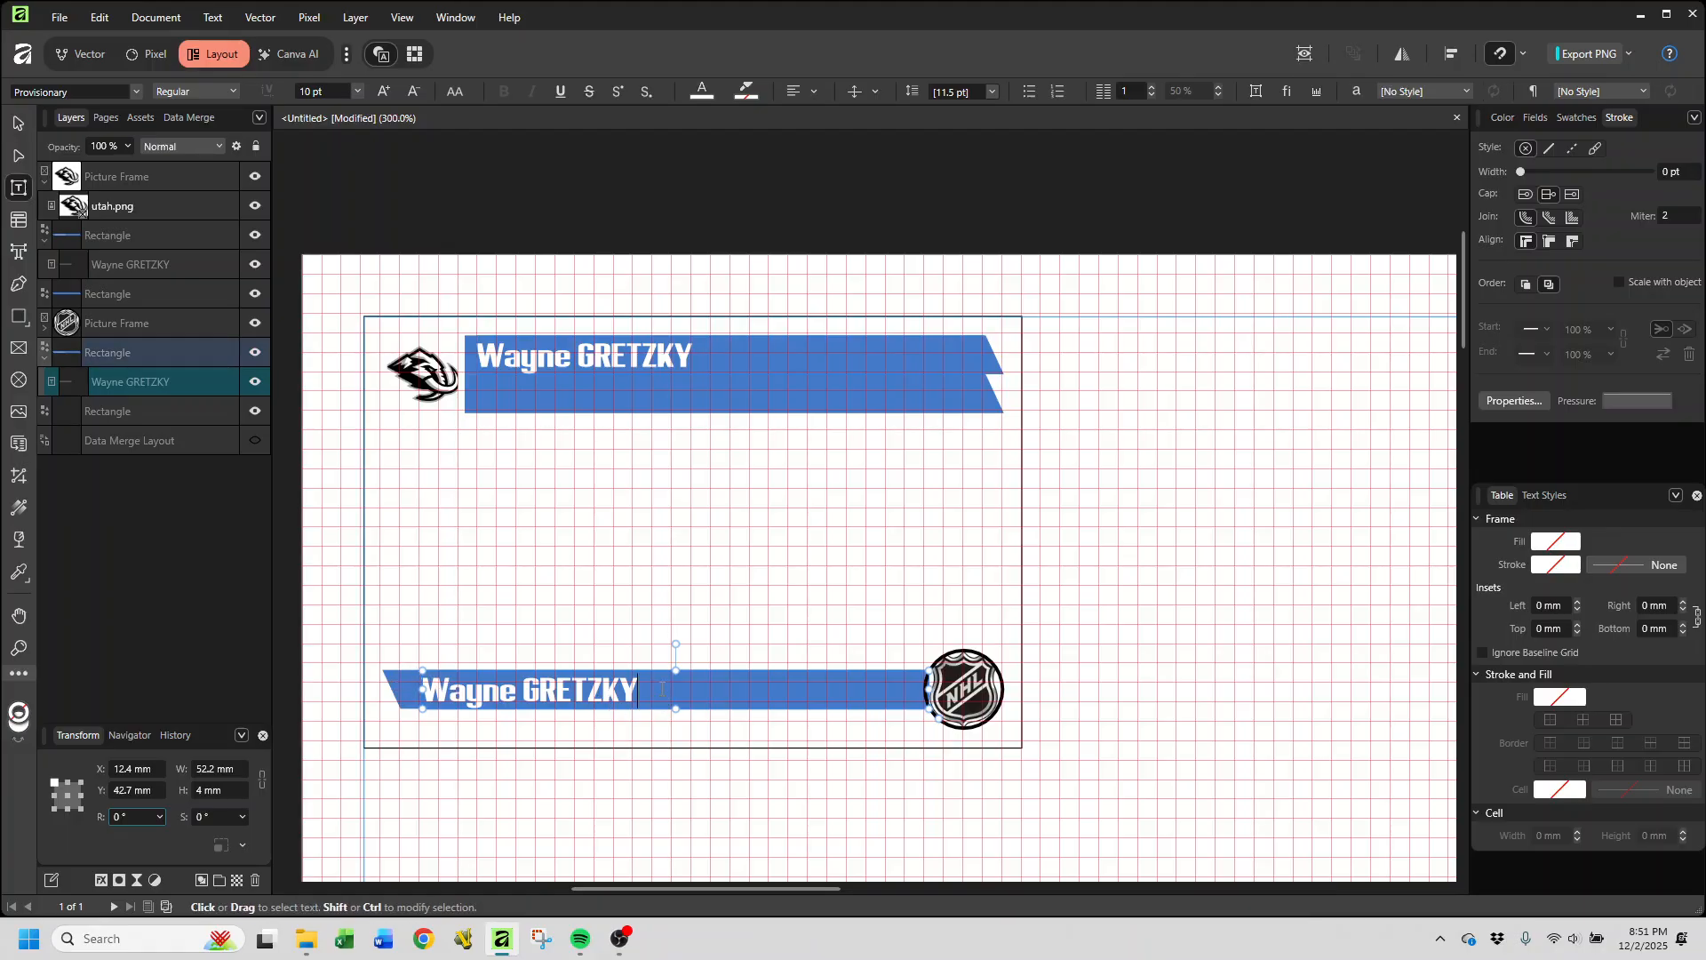
drag(658, 687, 417, 683)
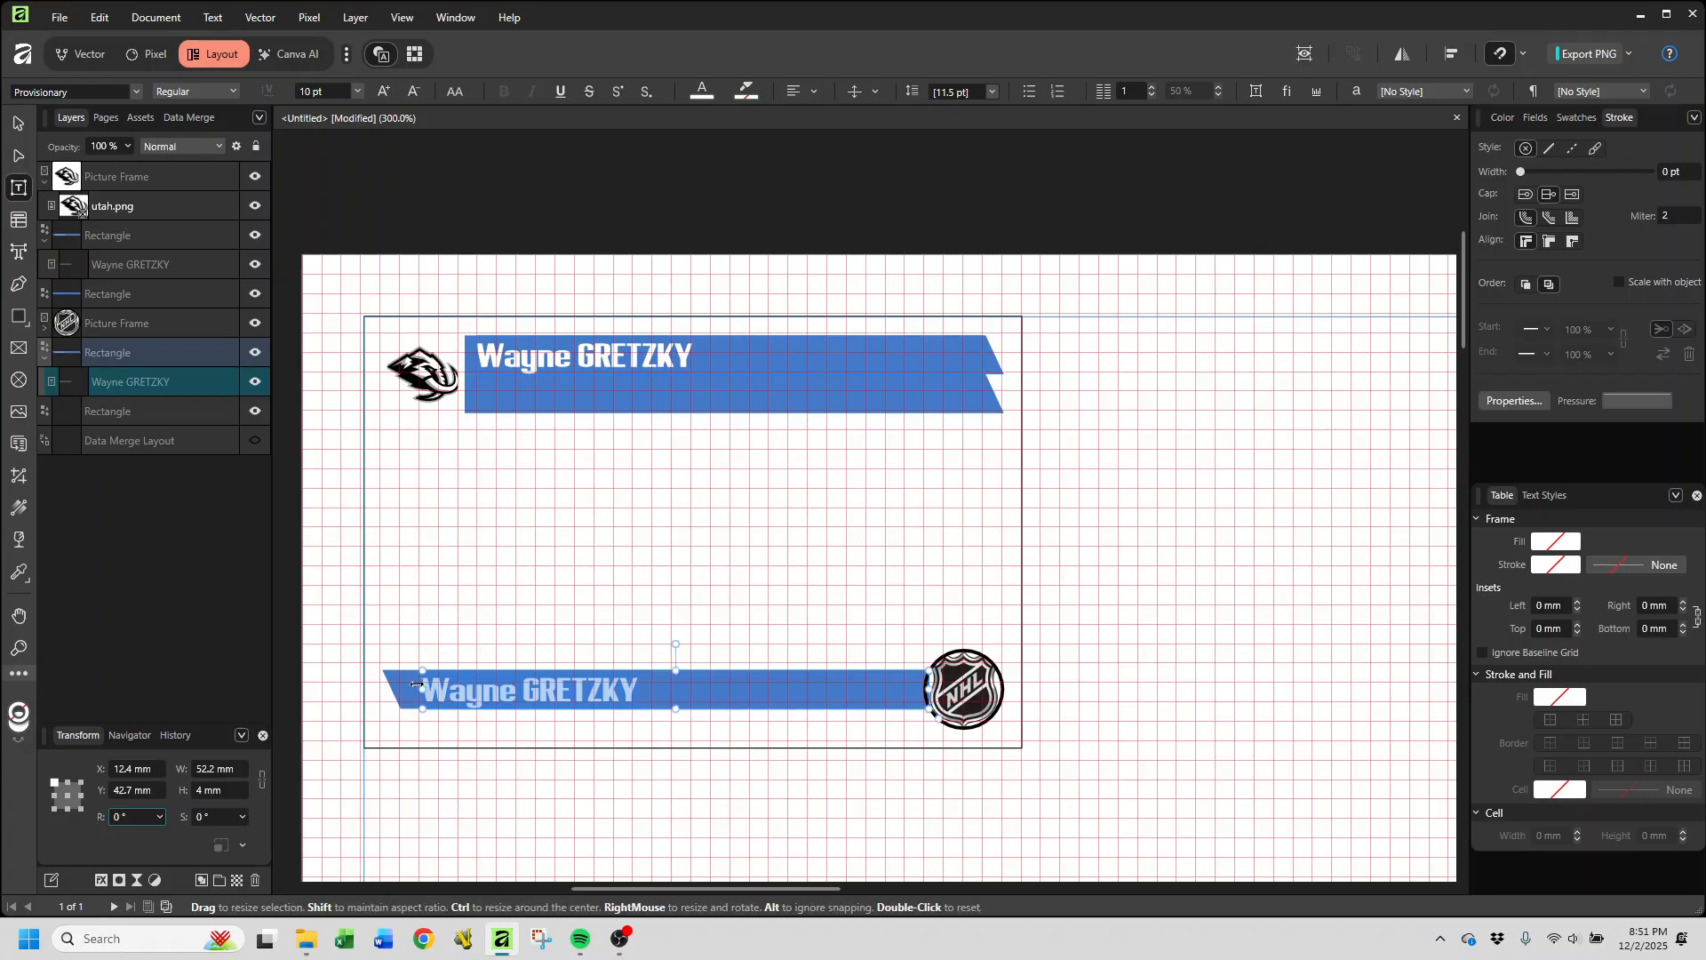
text(Ut)
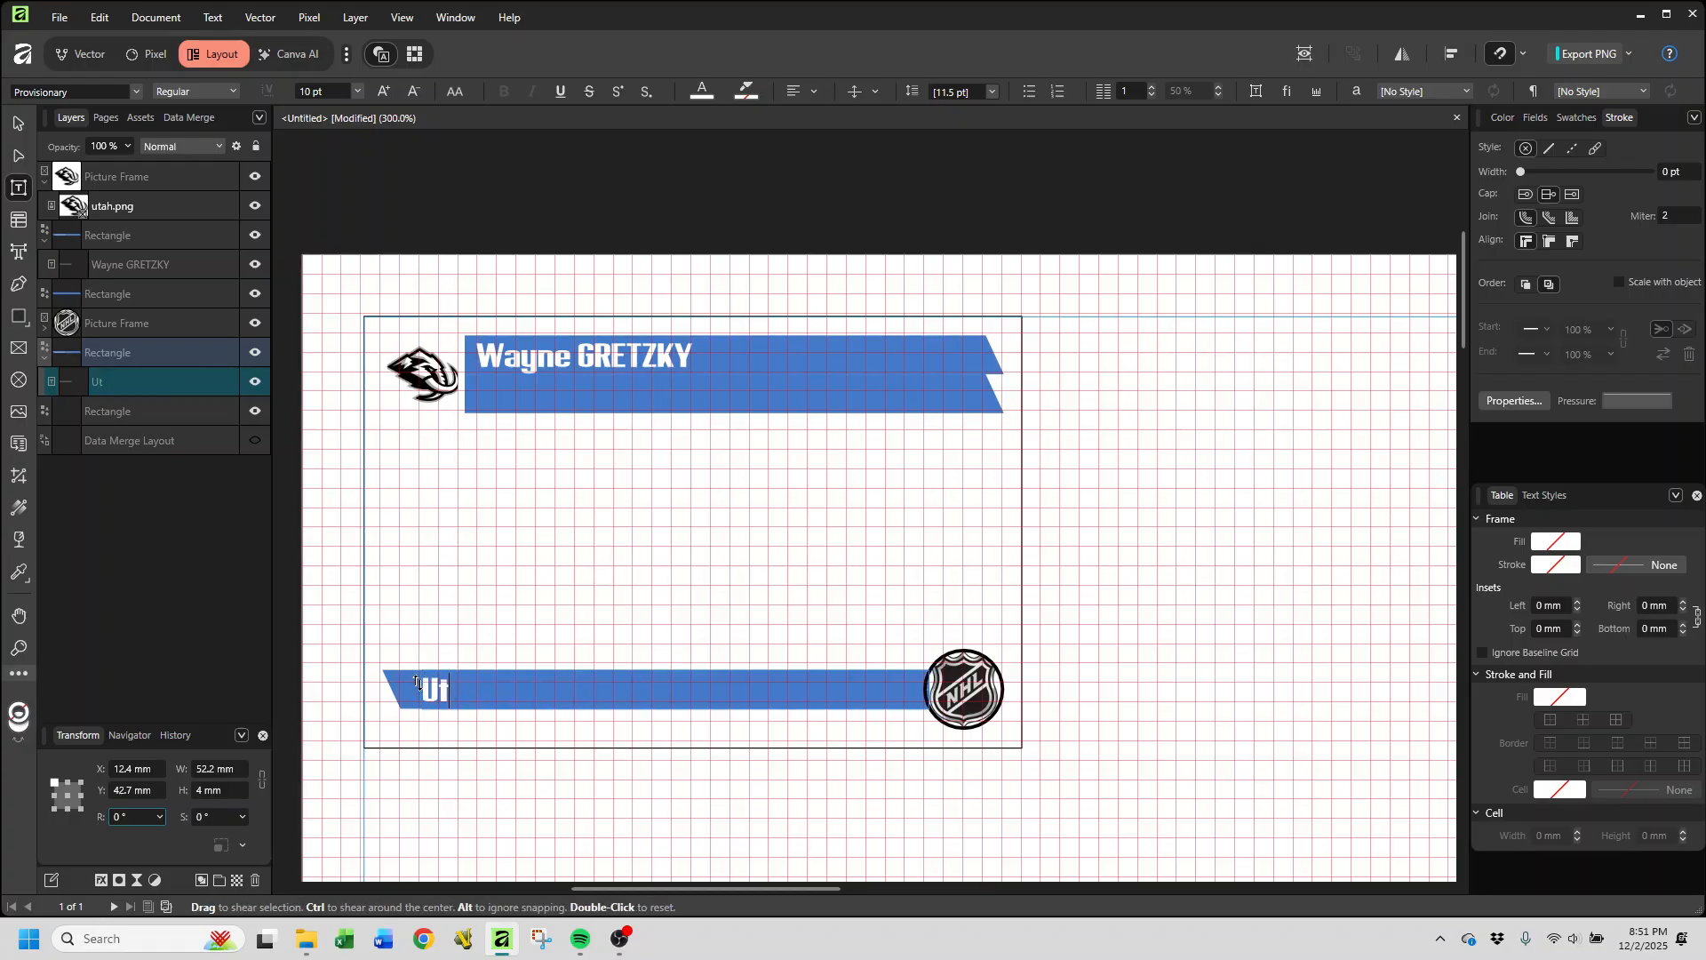
text(ah MAMMON)
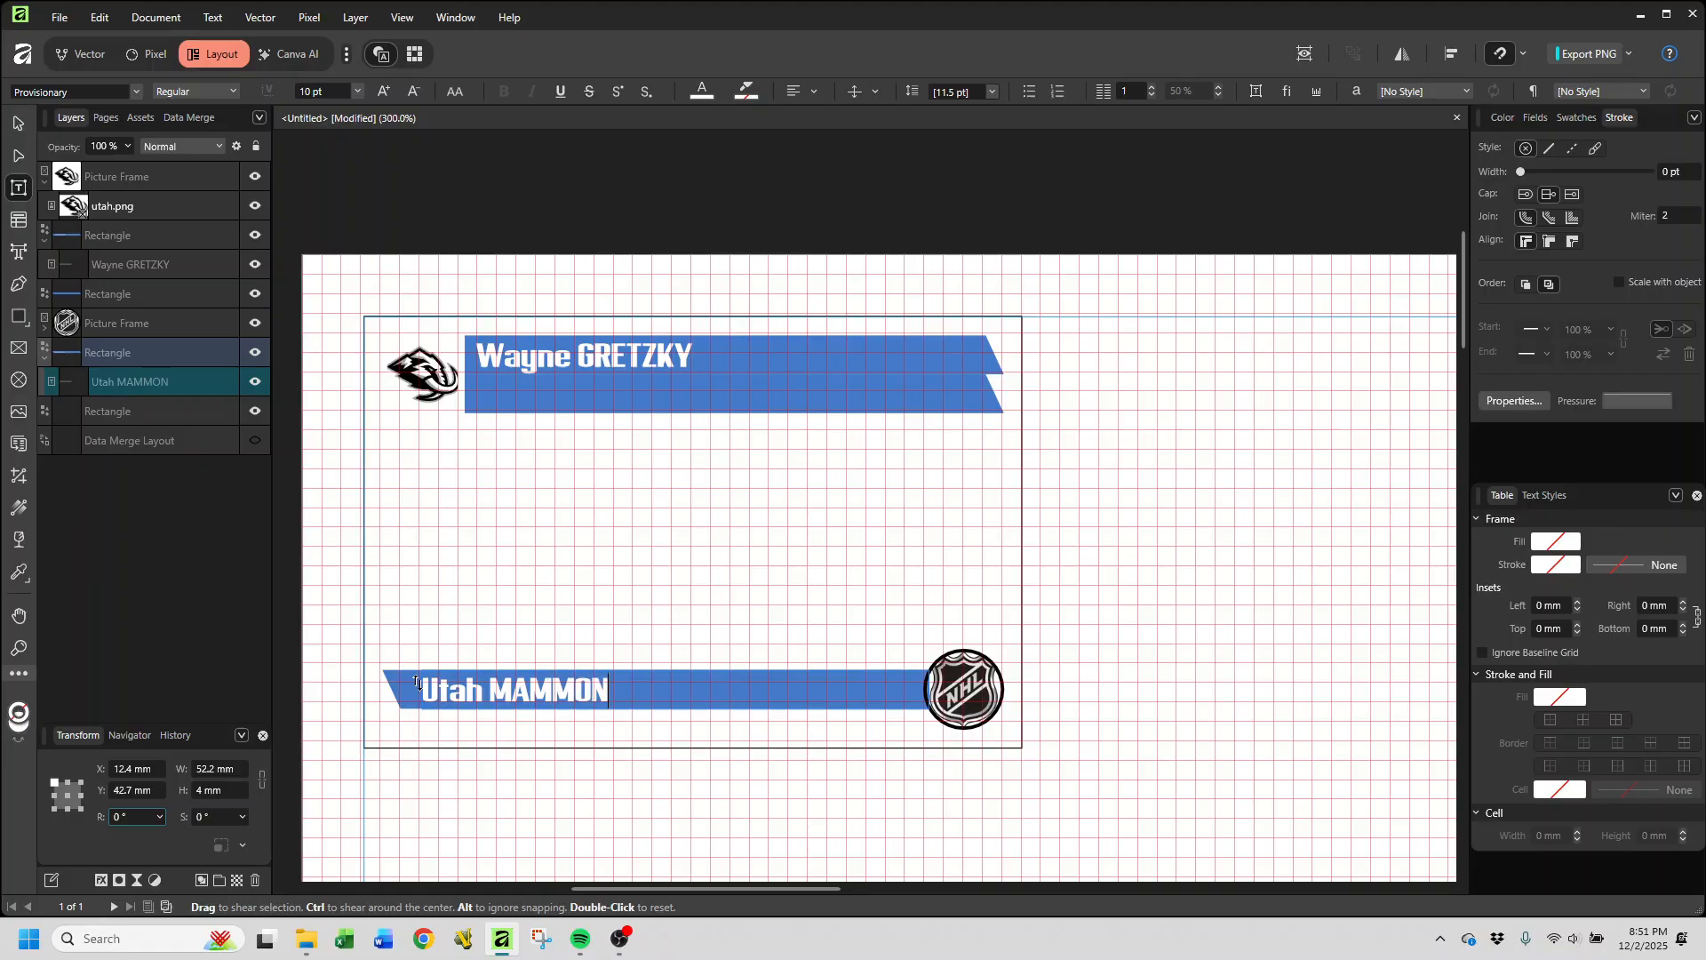
key(BackSpace)
text(TH)
key(Escape)
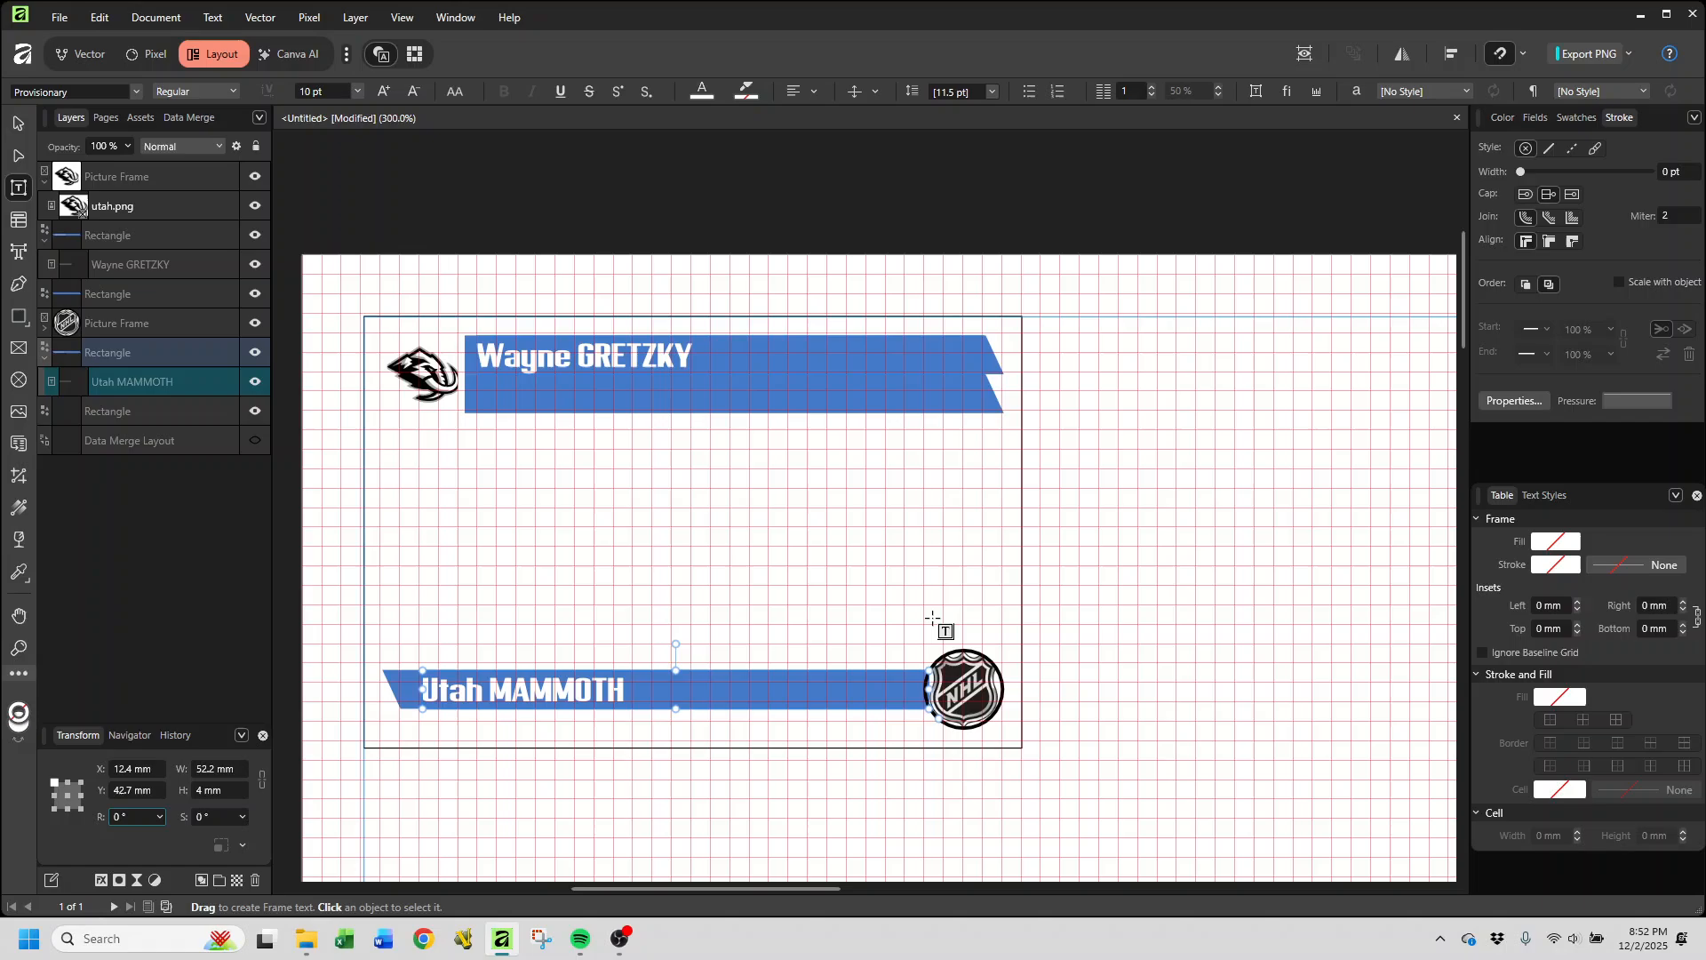
click(1194, 554)
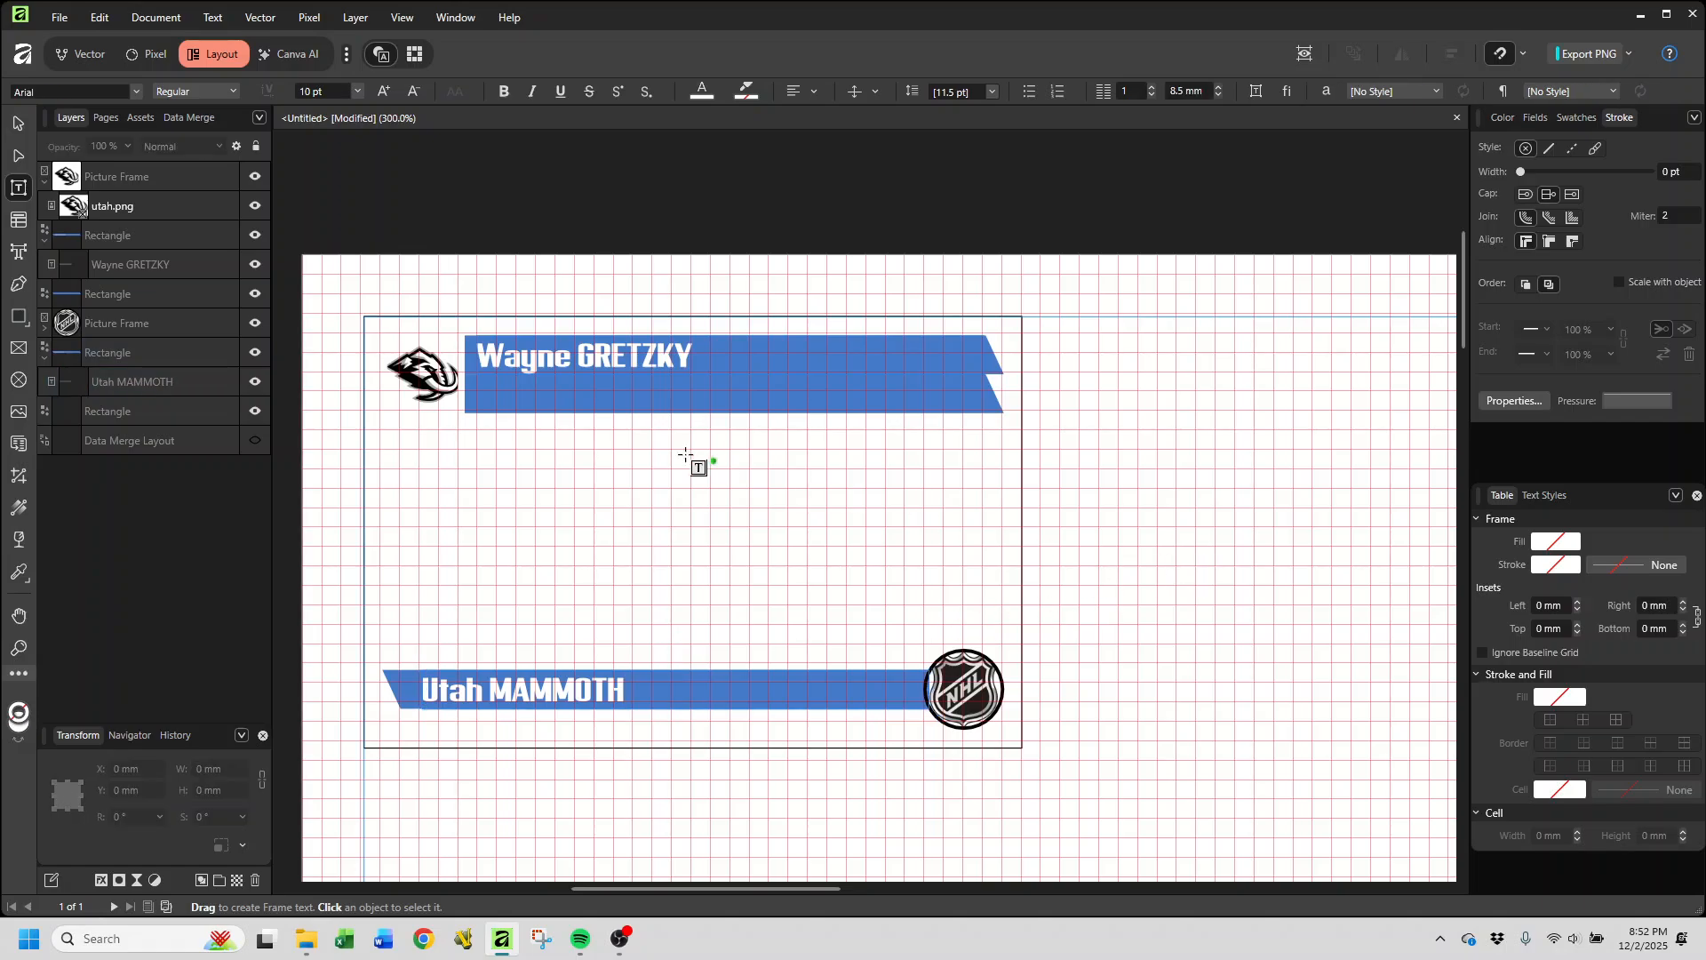
Step: Duplicate the header's "Wayne GRETZKY" text layer and nest the copy inside the second header rectangle
click(115, 264)
right_click(117, 275)
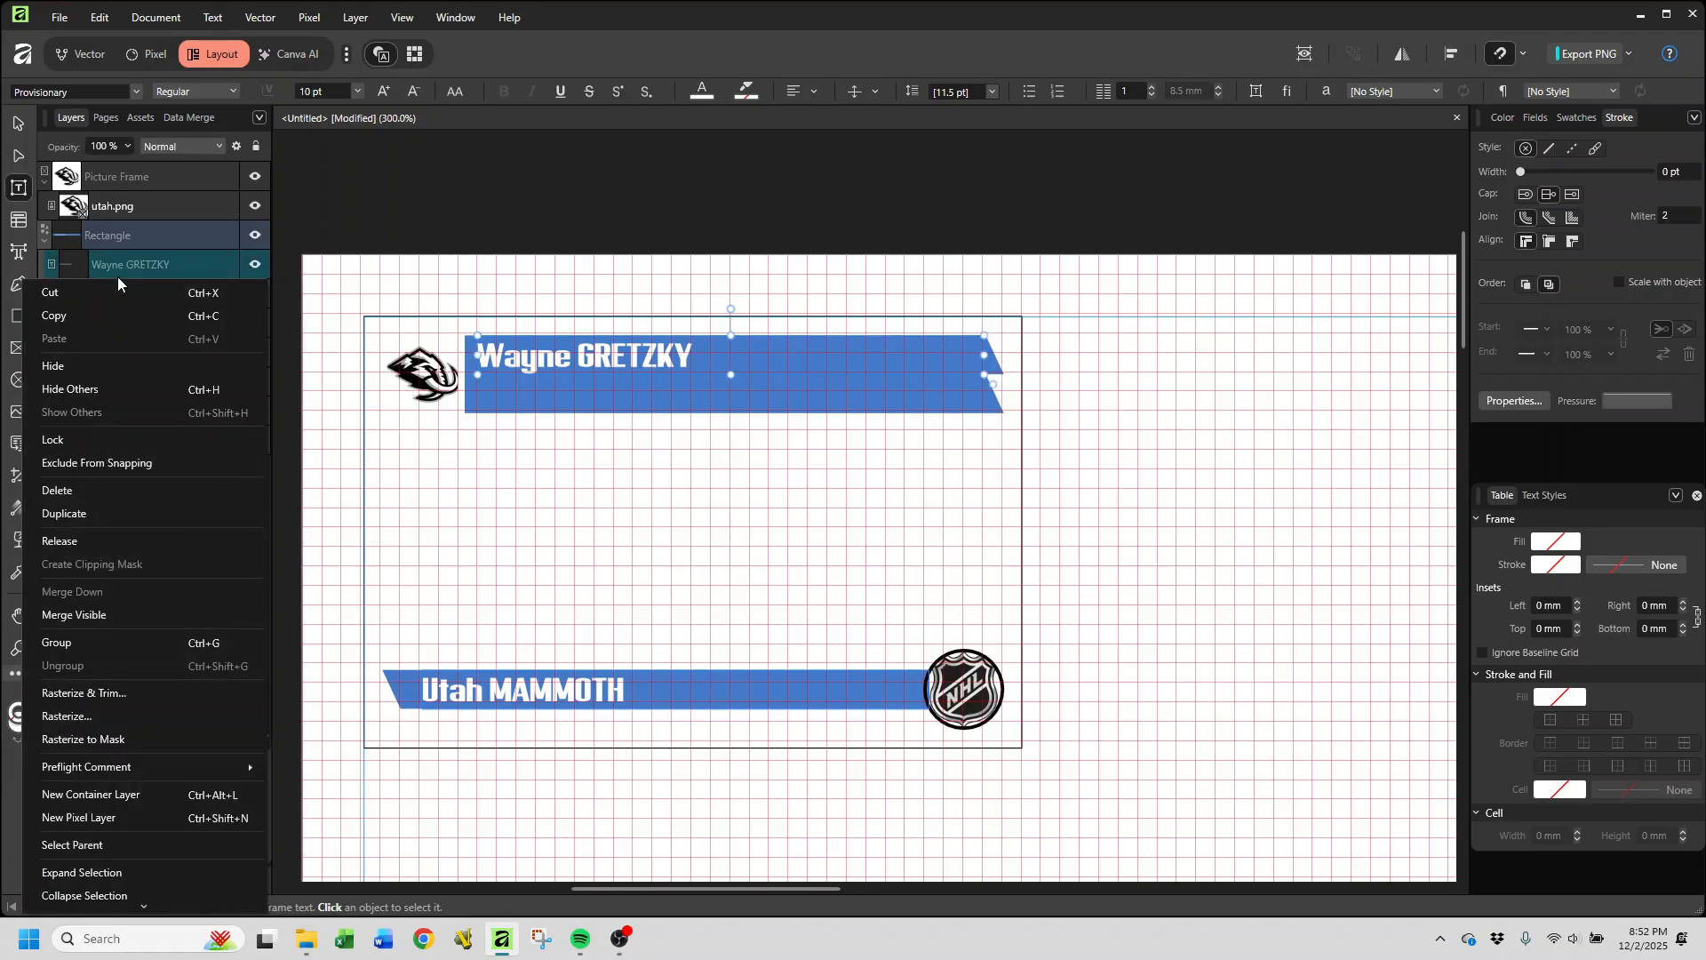
click(72, 512)
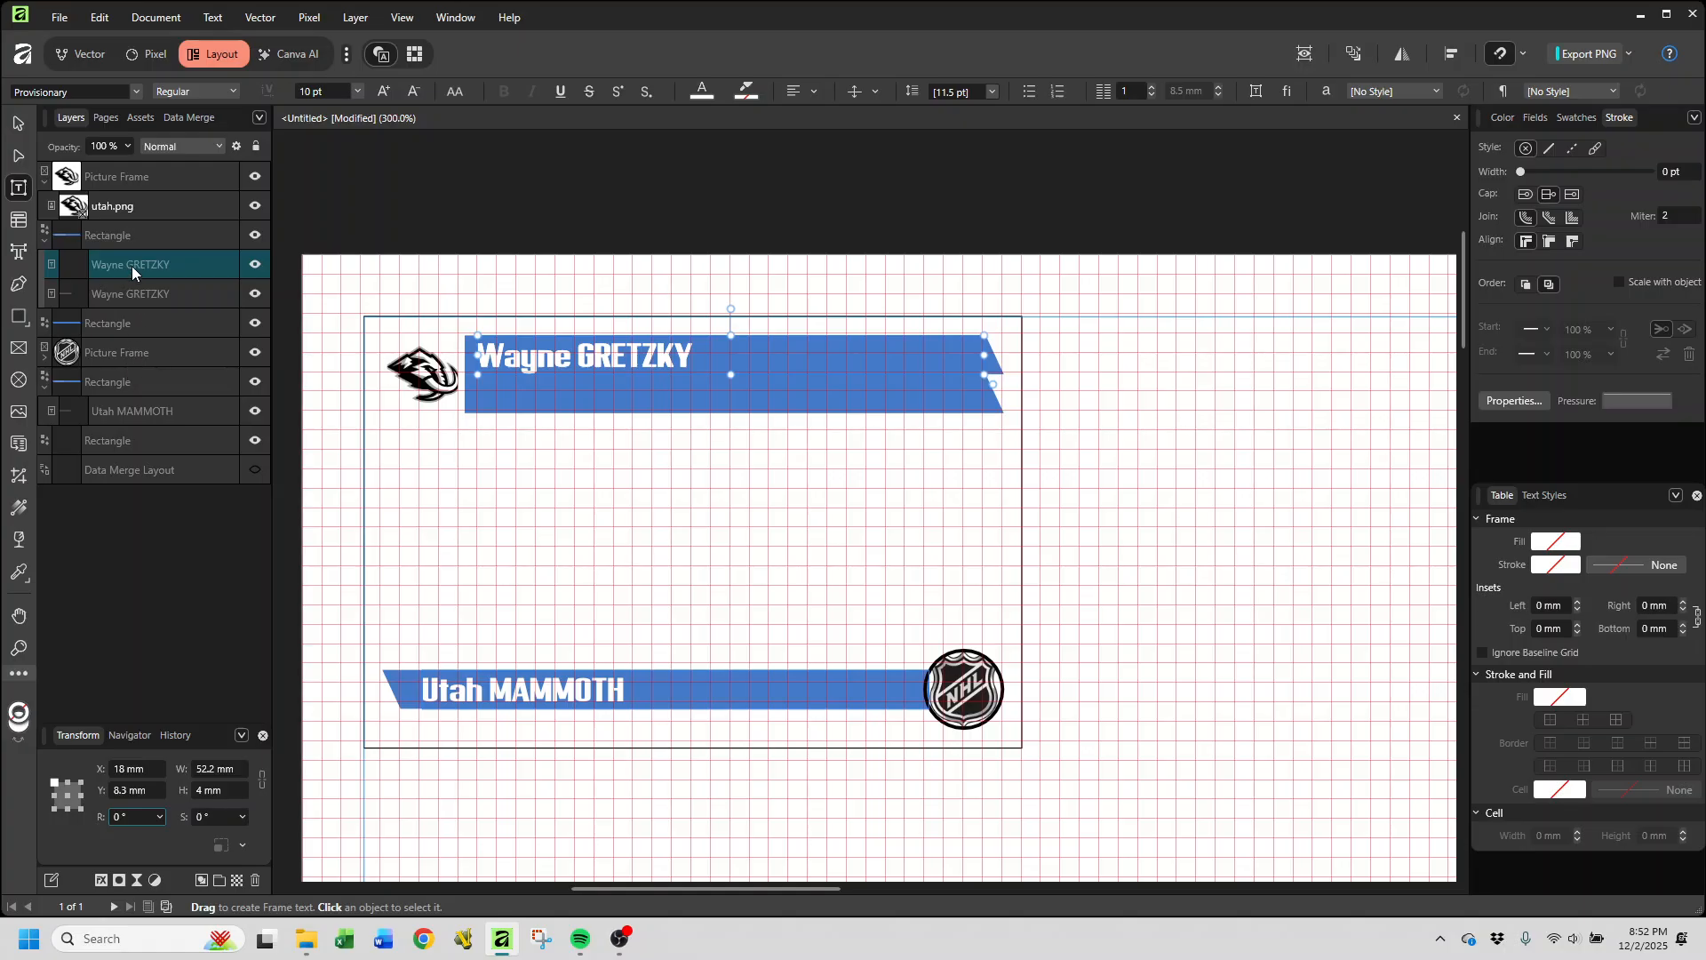
drag(120, 293, 125, 323)
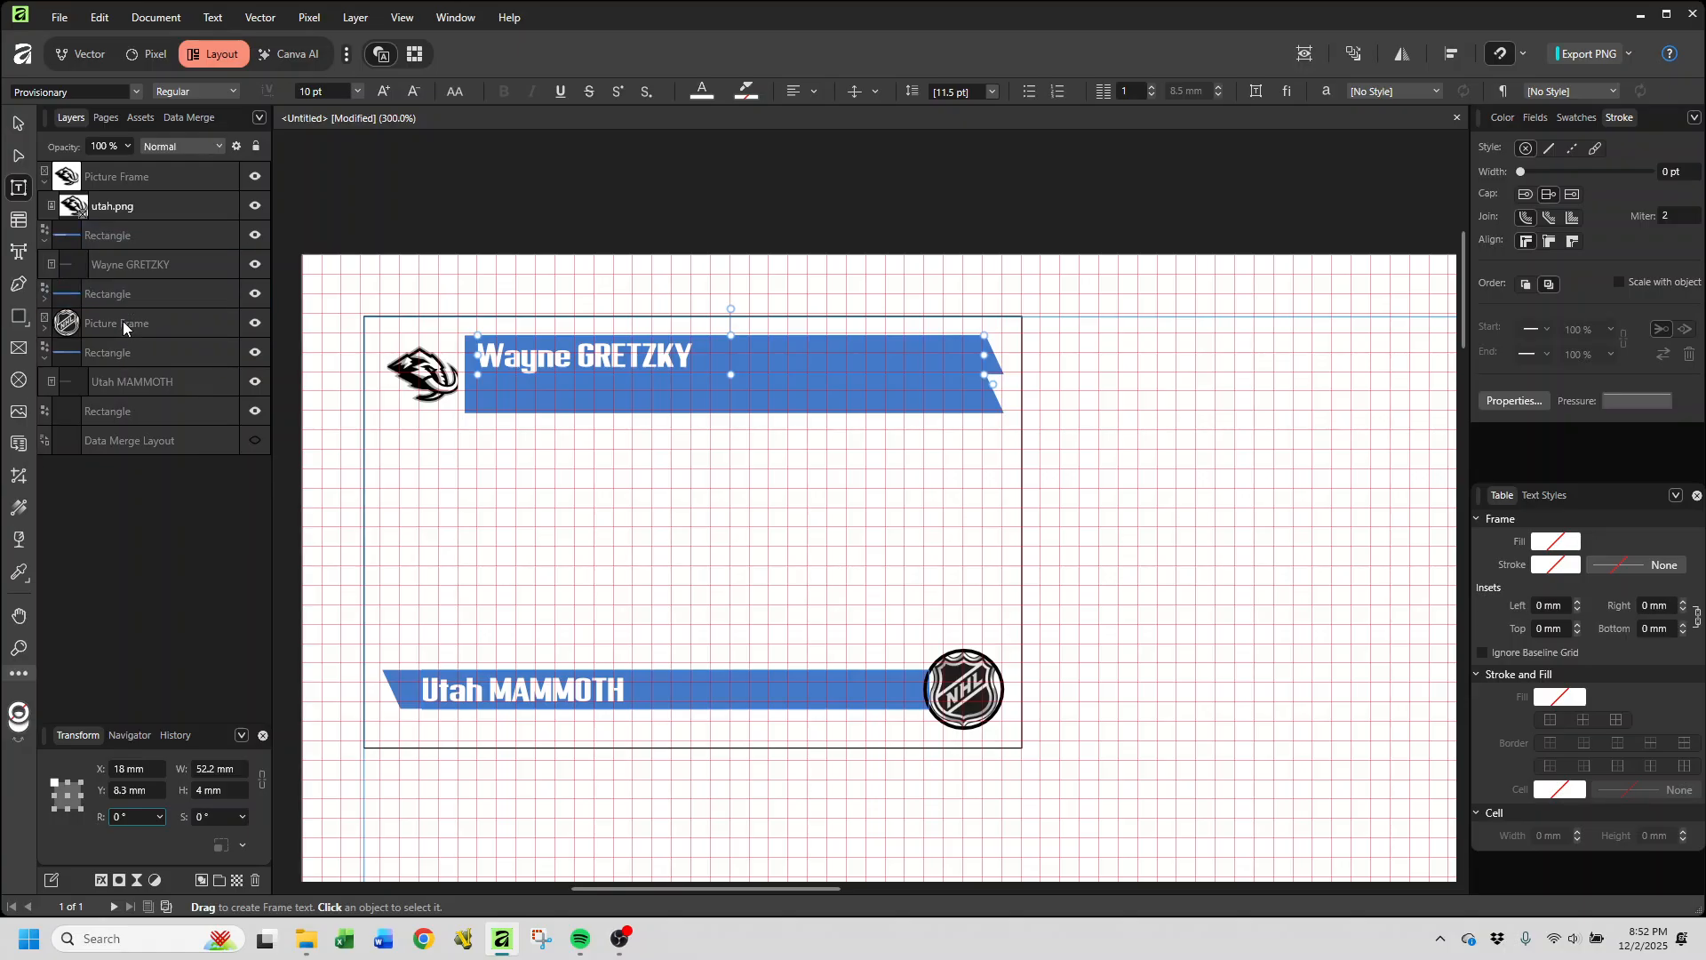
click(44, 299)
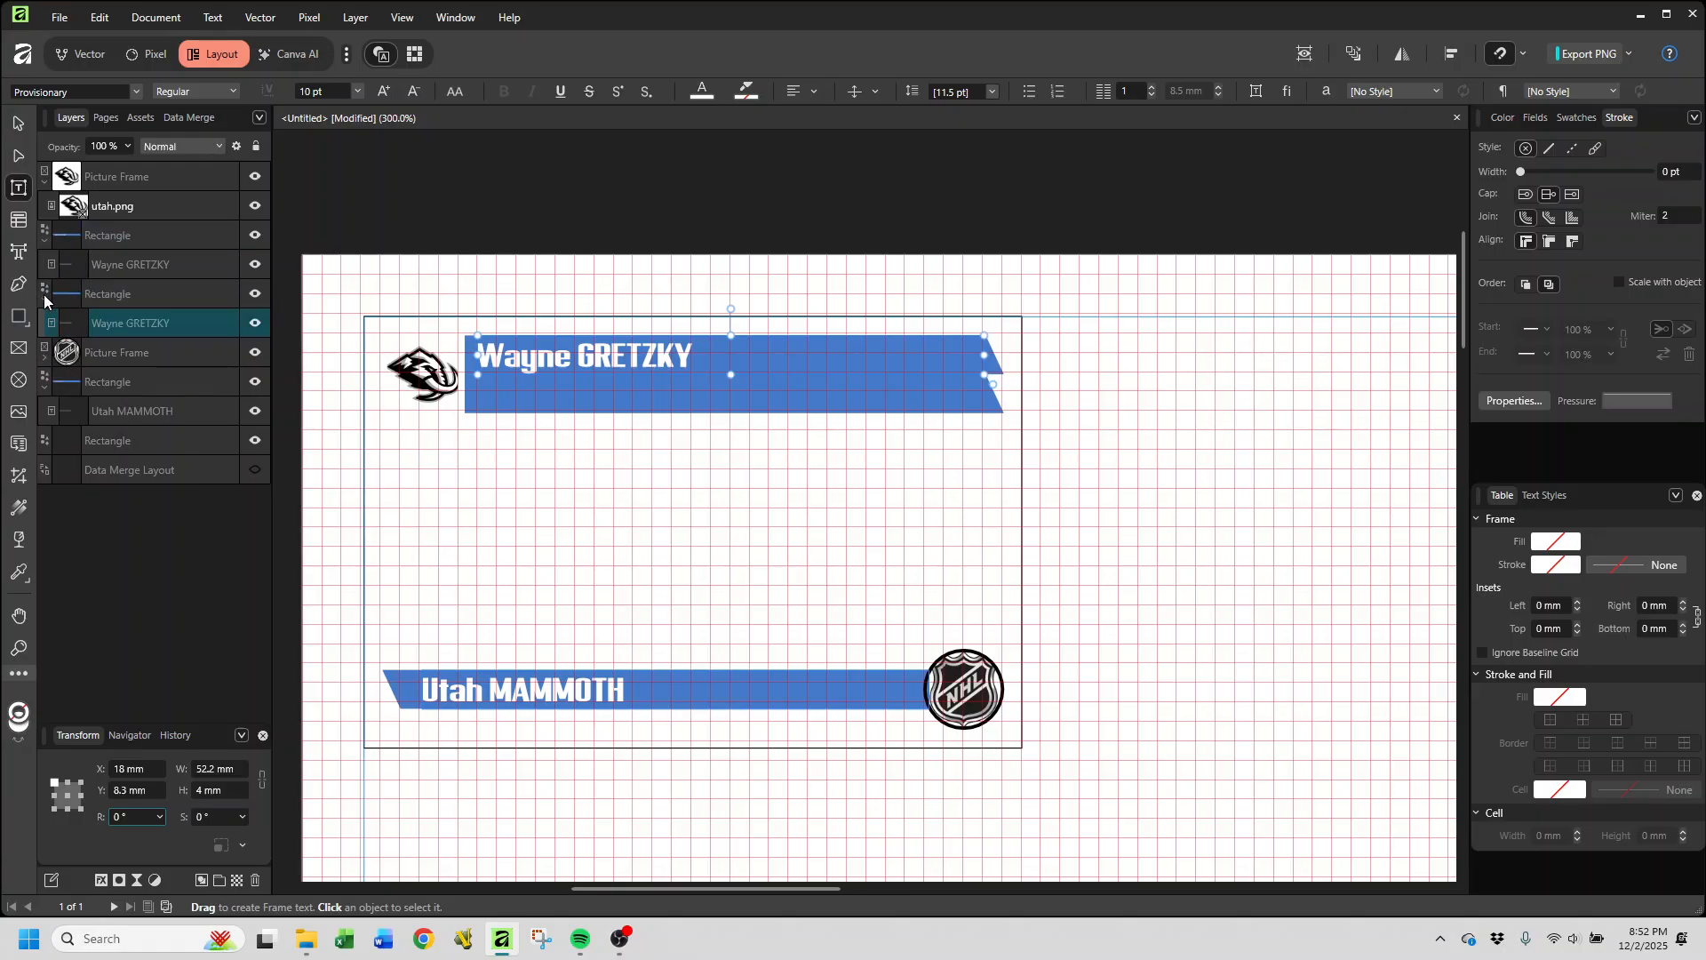
Step: Hide the copied "Wayne GRETZKY" text layer and move its frame down onto the lower header bar, to about Y 12.3 mm
double_click(181, 322)
click(255, 323)
click(18, 123)
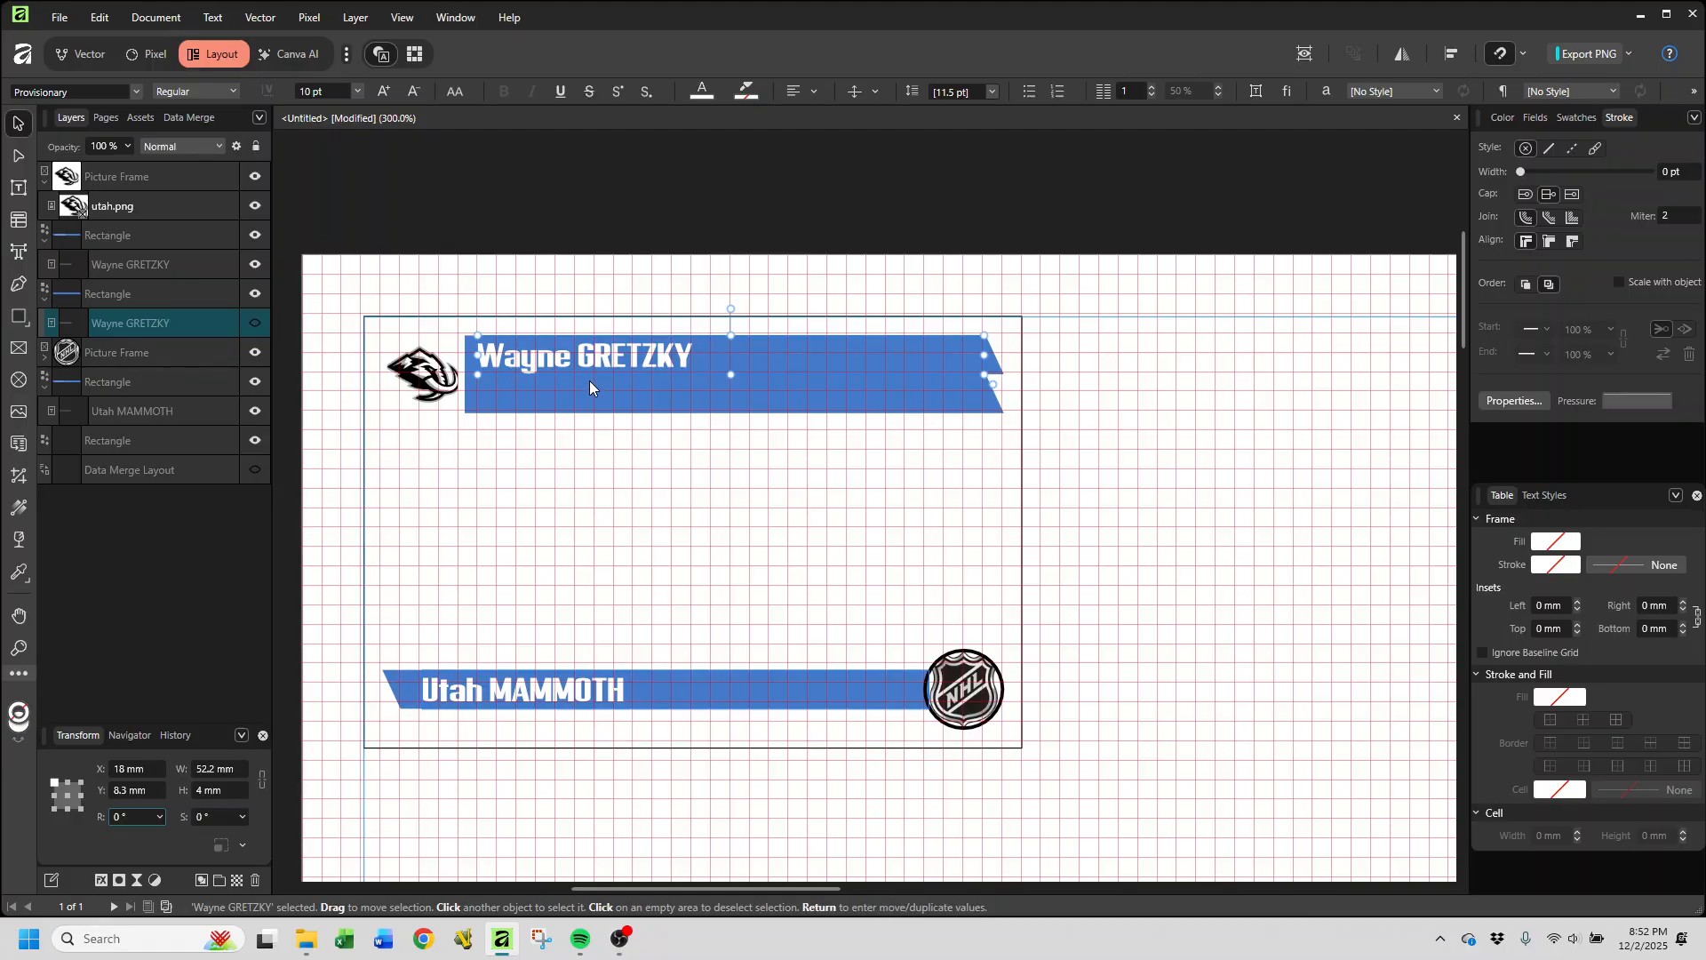
drag(586, 377, 583, 413)
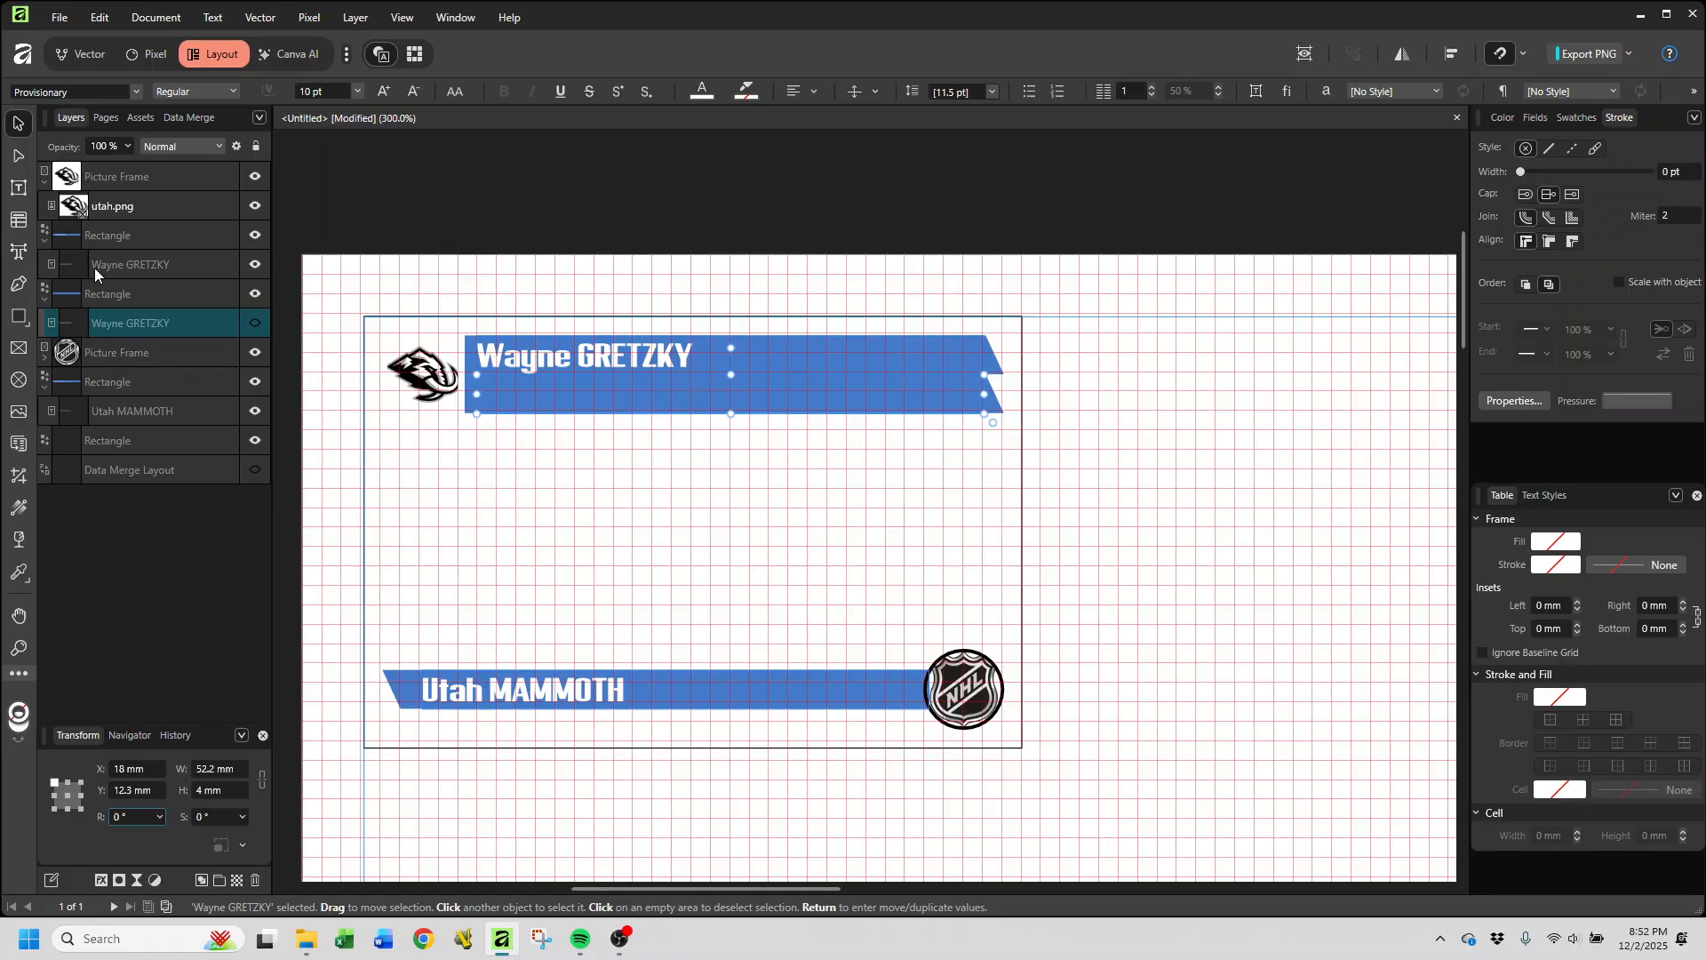
click(46, 388)
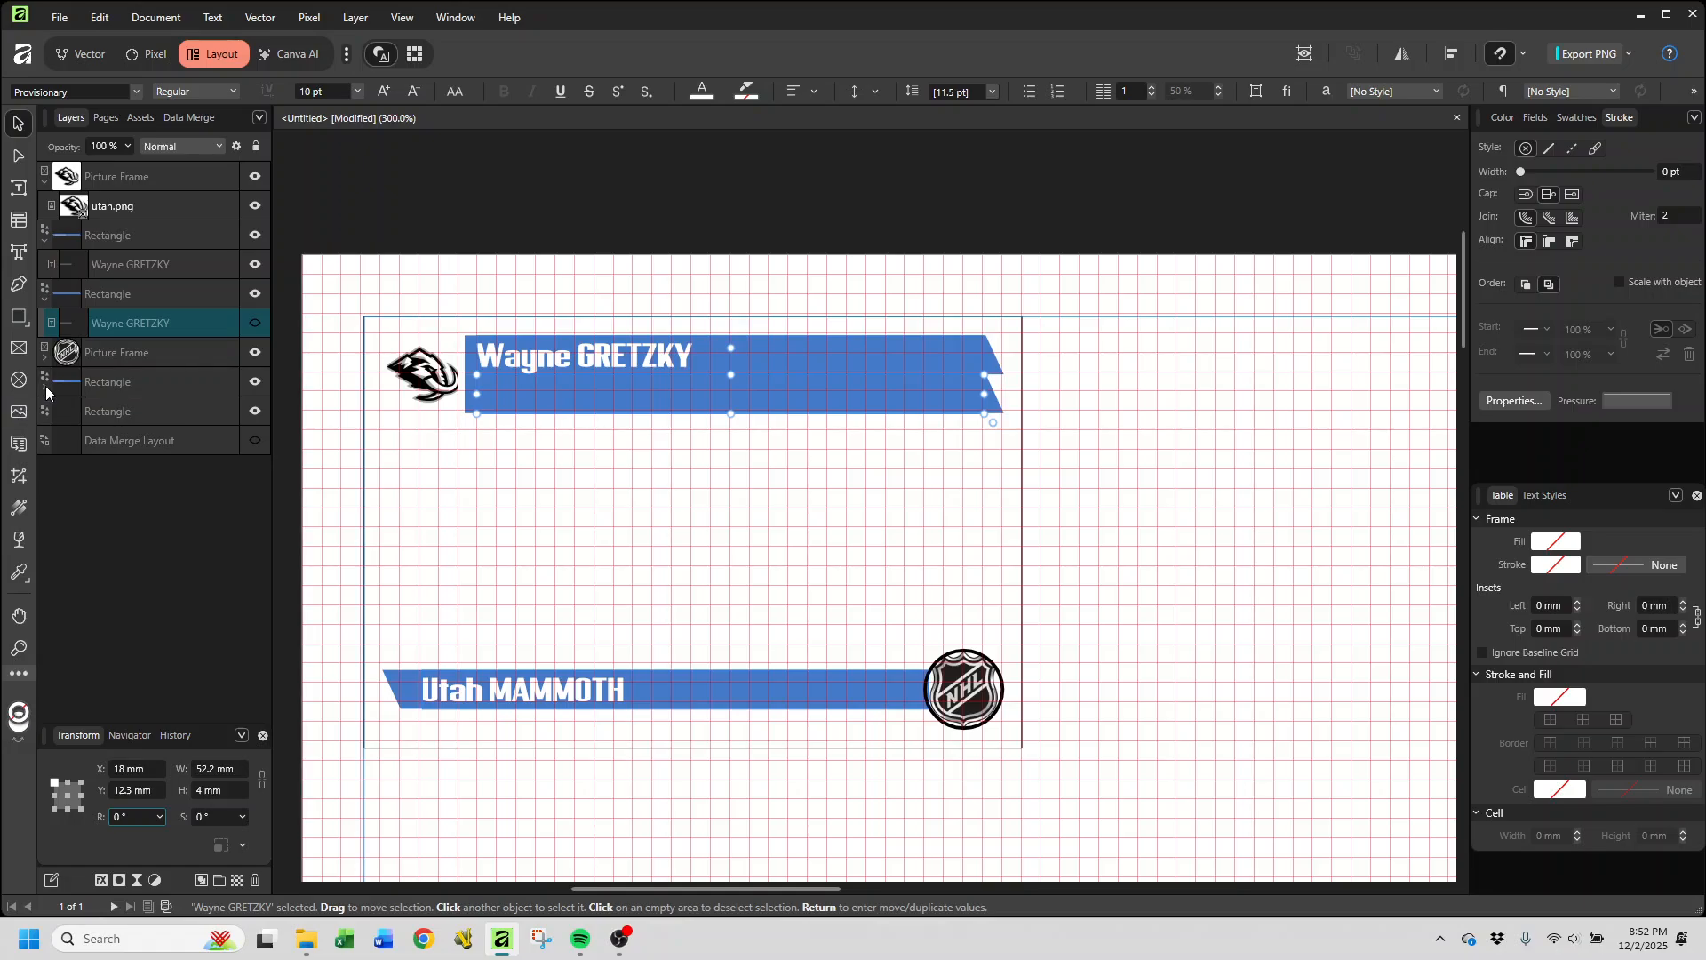
click(45, 387)
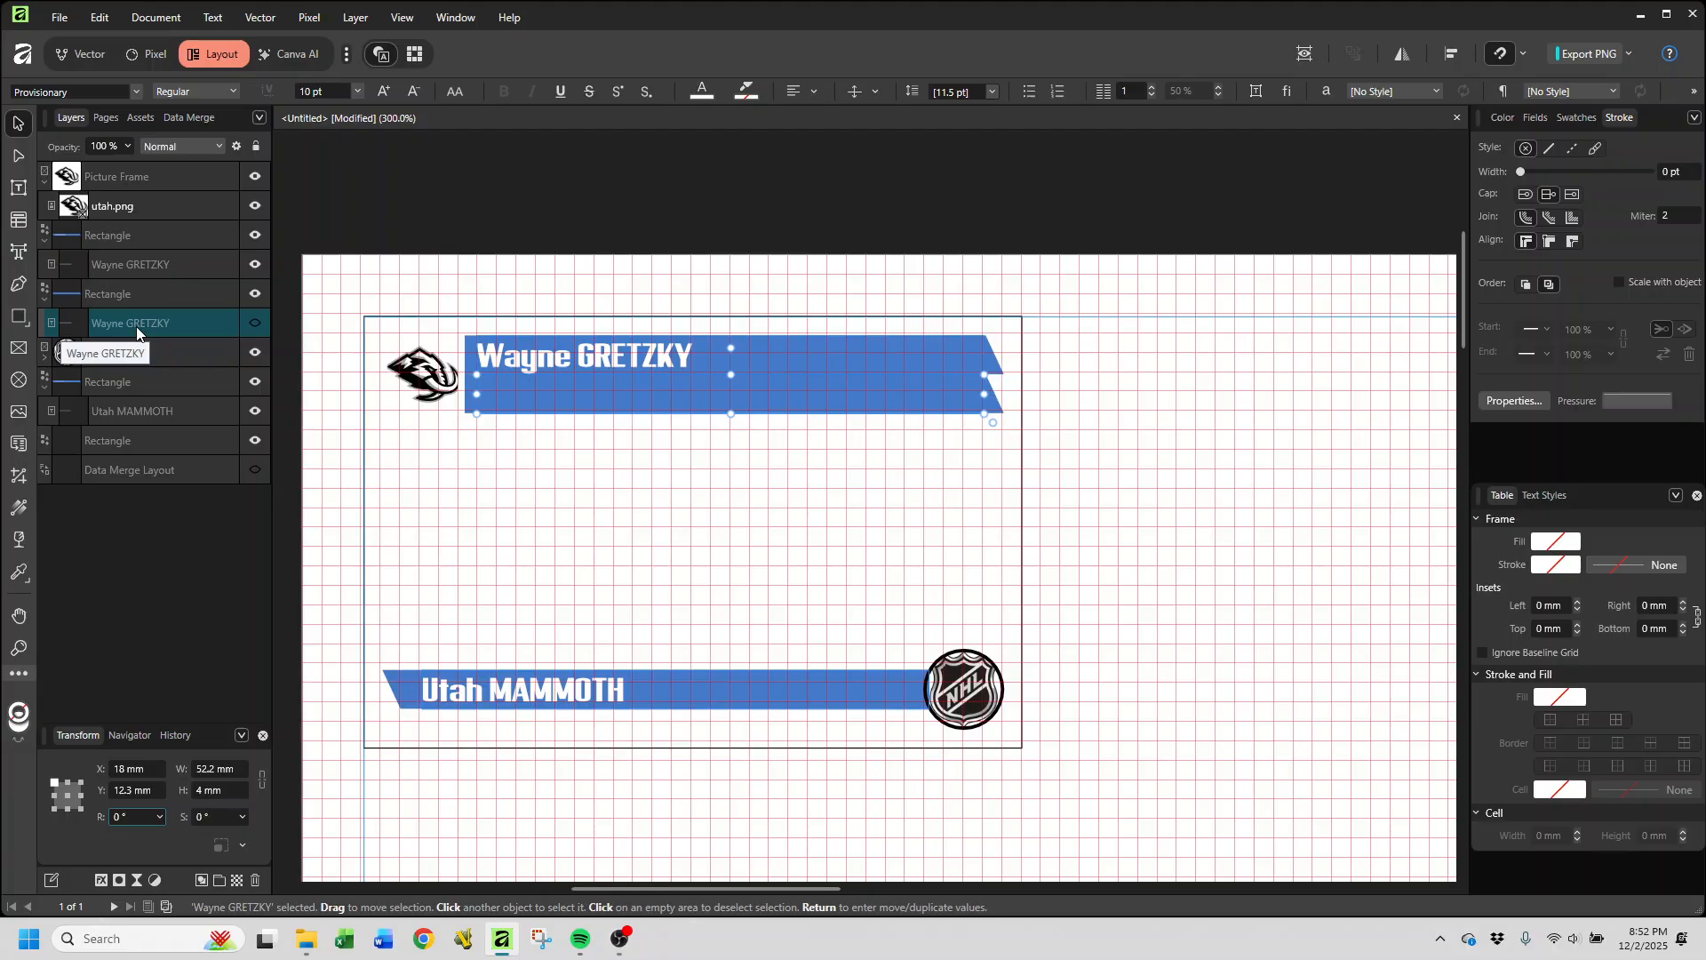
Step: Try moving the lower header rectangle down to about Y 21.8 mm, and undo the move
double_click(605, 398)
key(v)
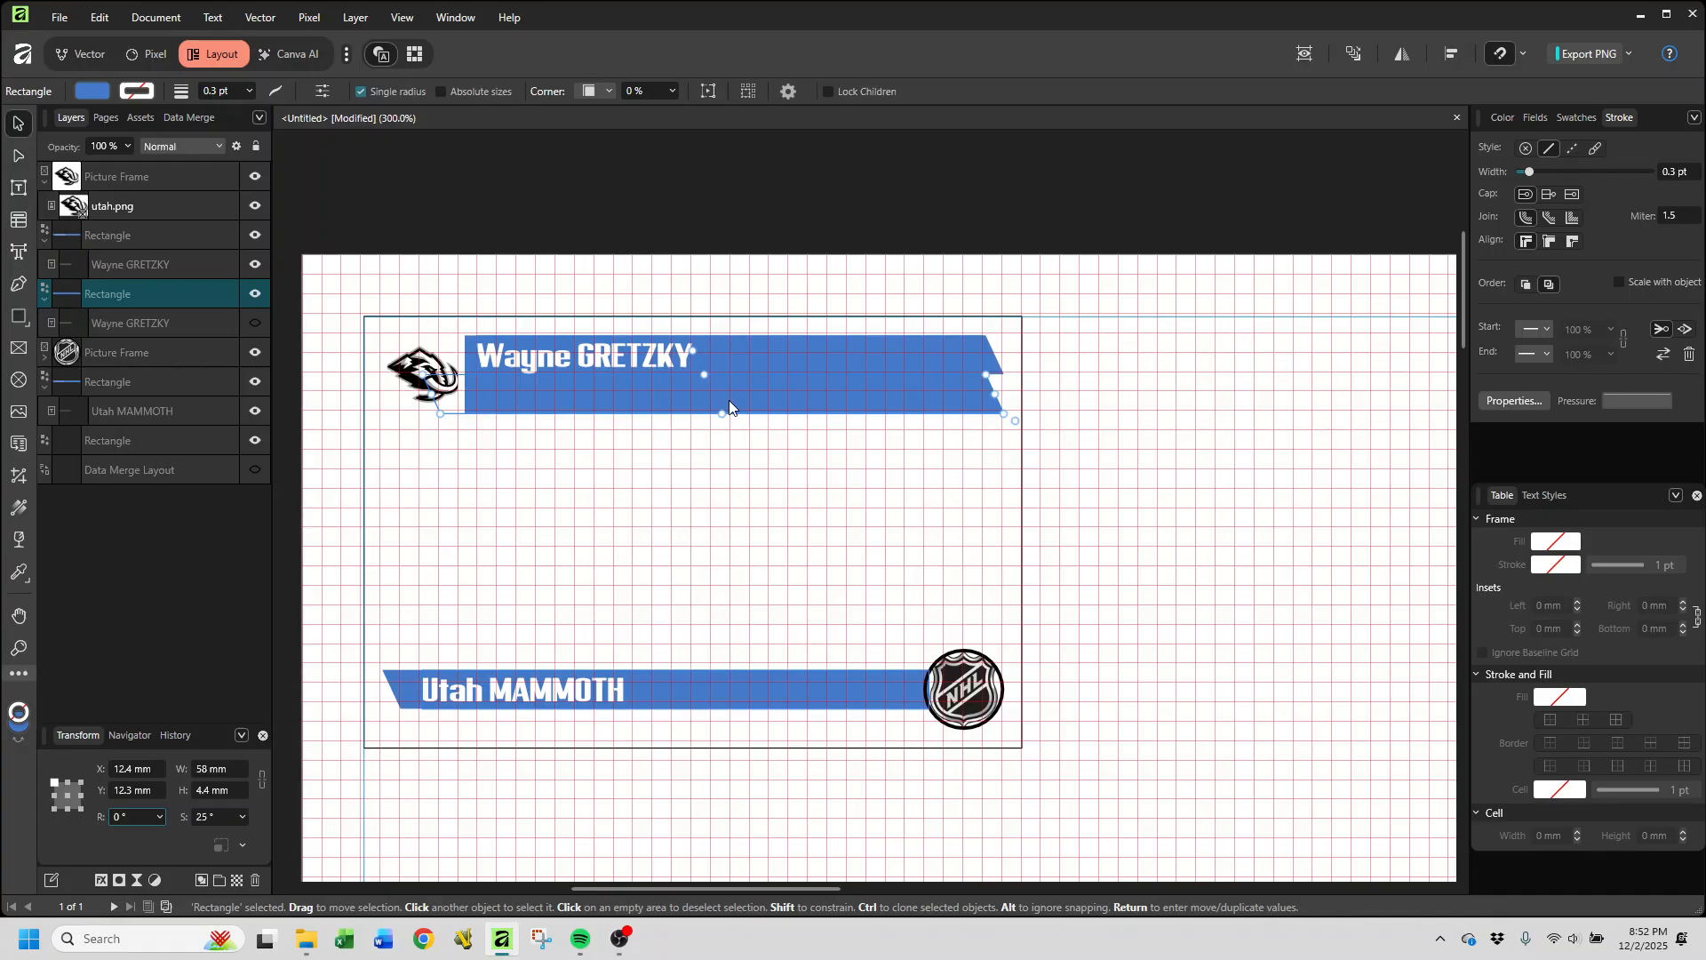
drag(735, 418, 738, 512)
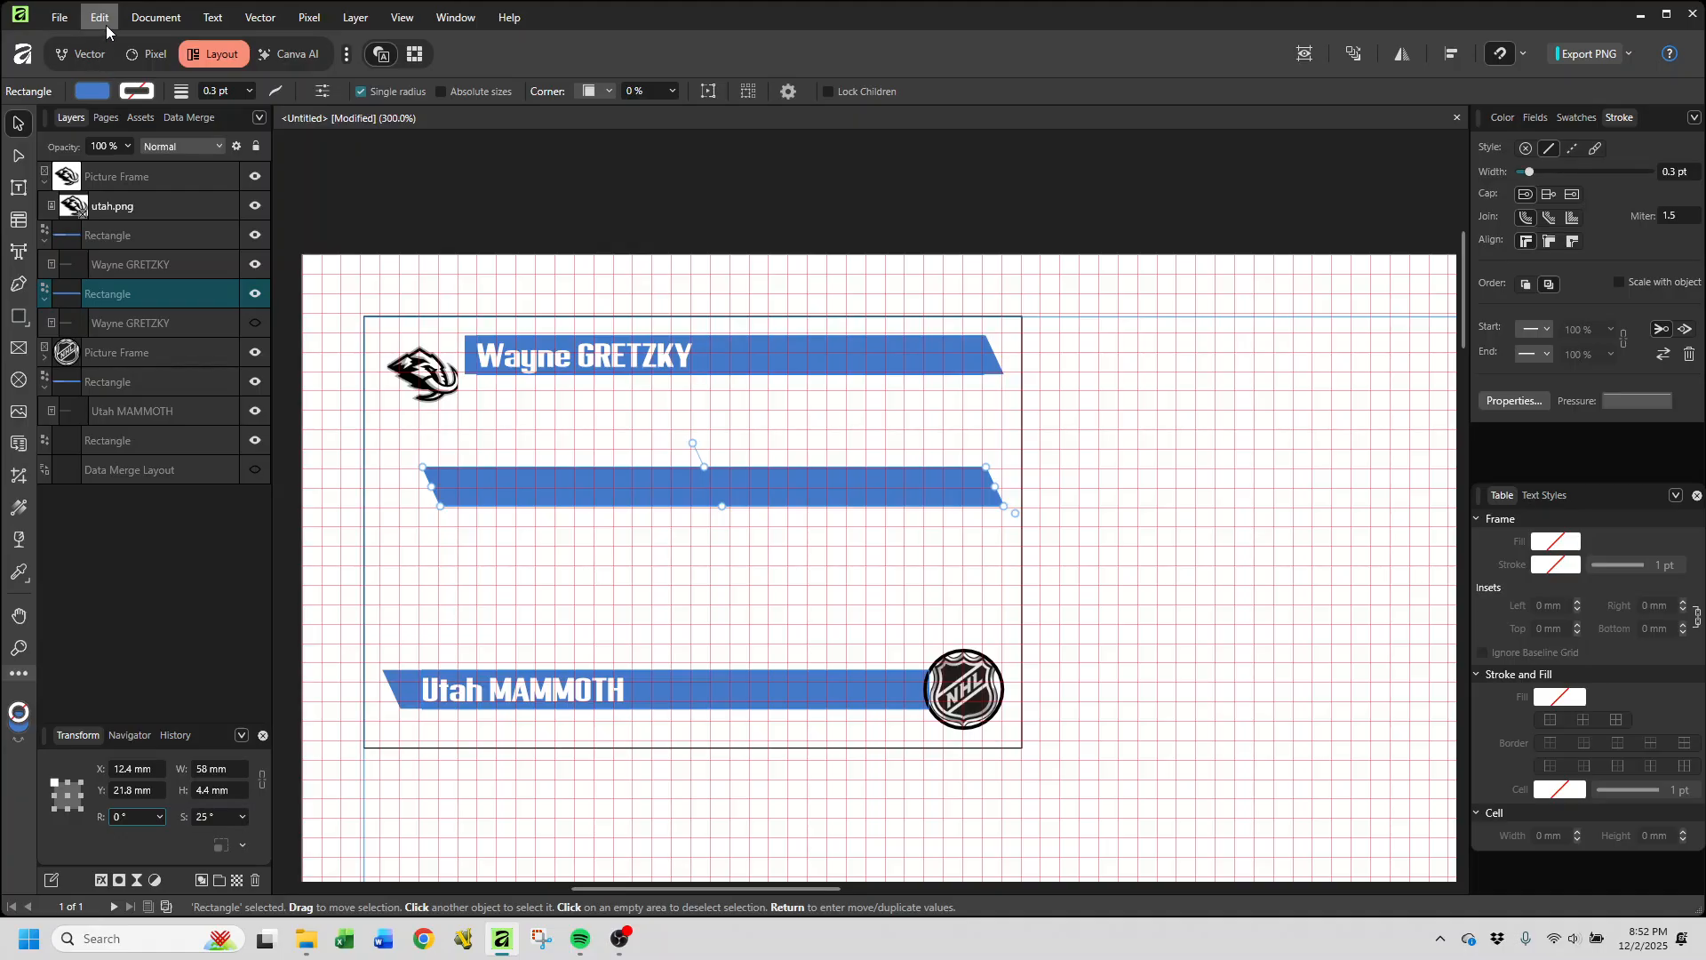
click(105, 21)
click(89, 41)
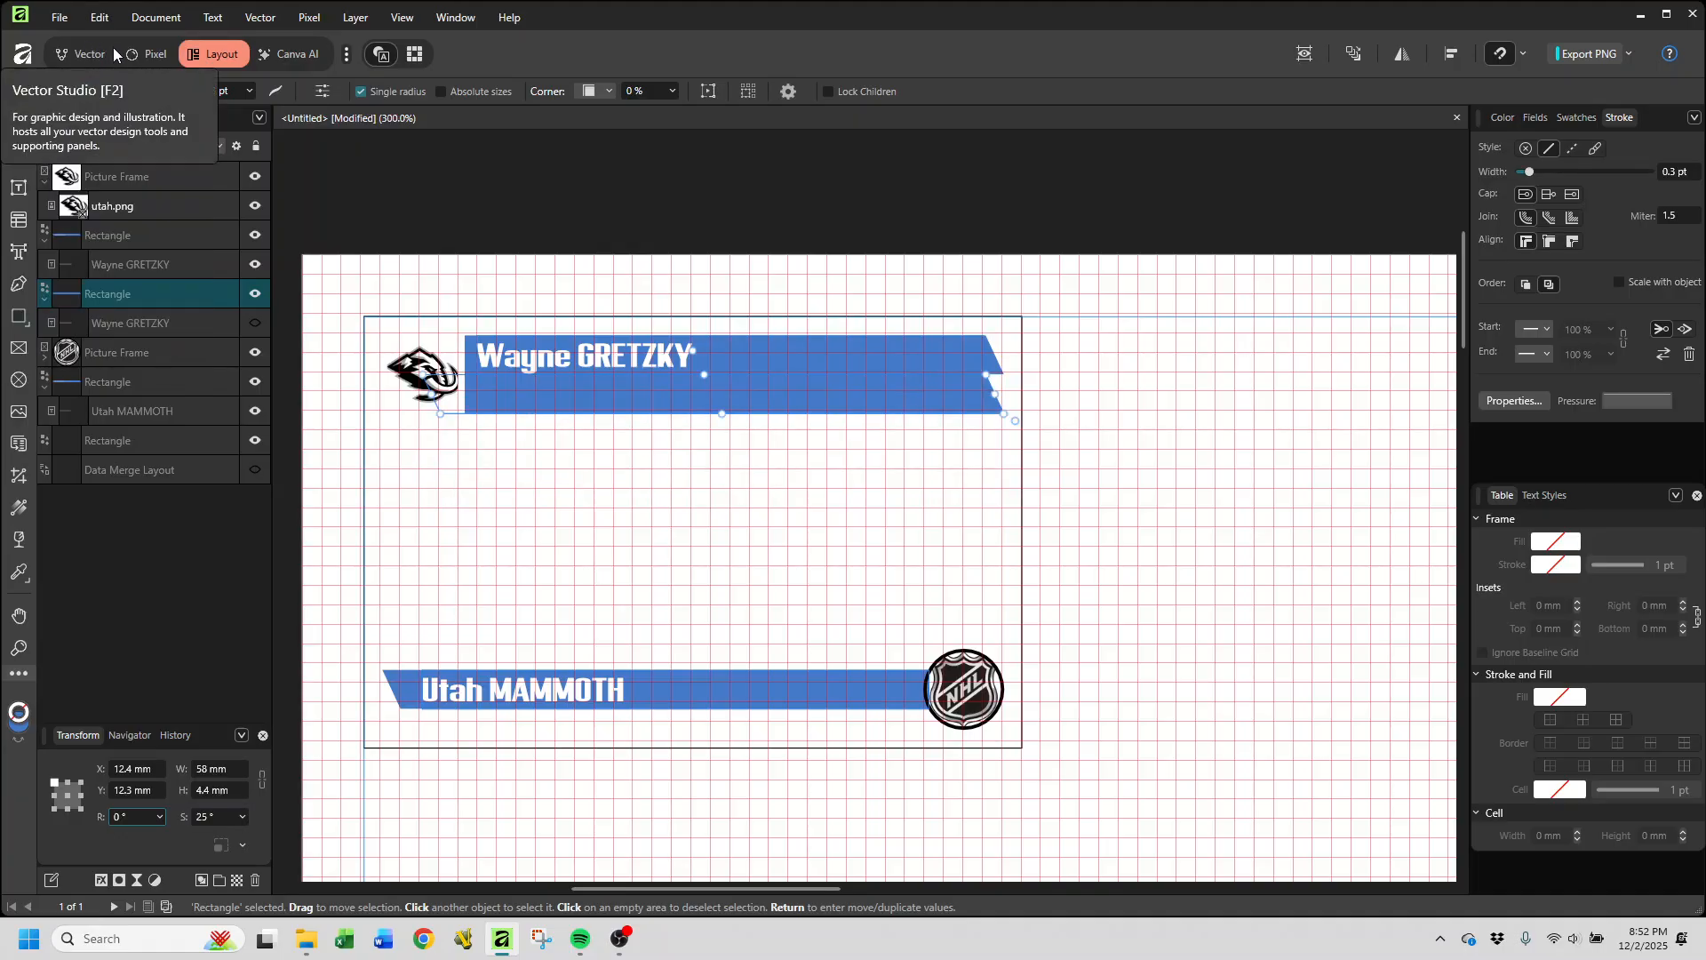
Step: Nudge the hidden text copy up to about Y 11.7 mm and place its rectangle above the other header rectangle in the layer order
click(116, 328)
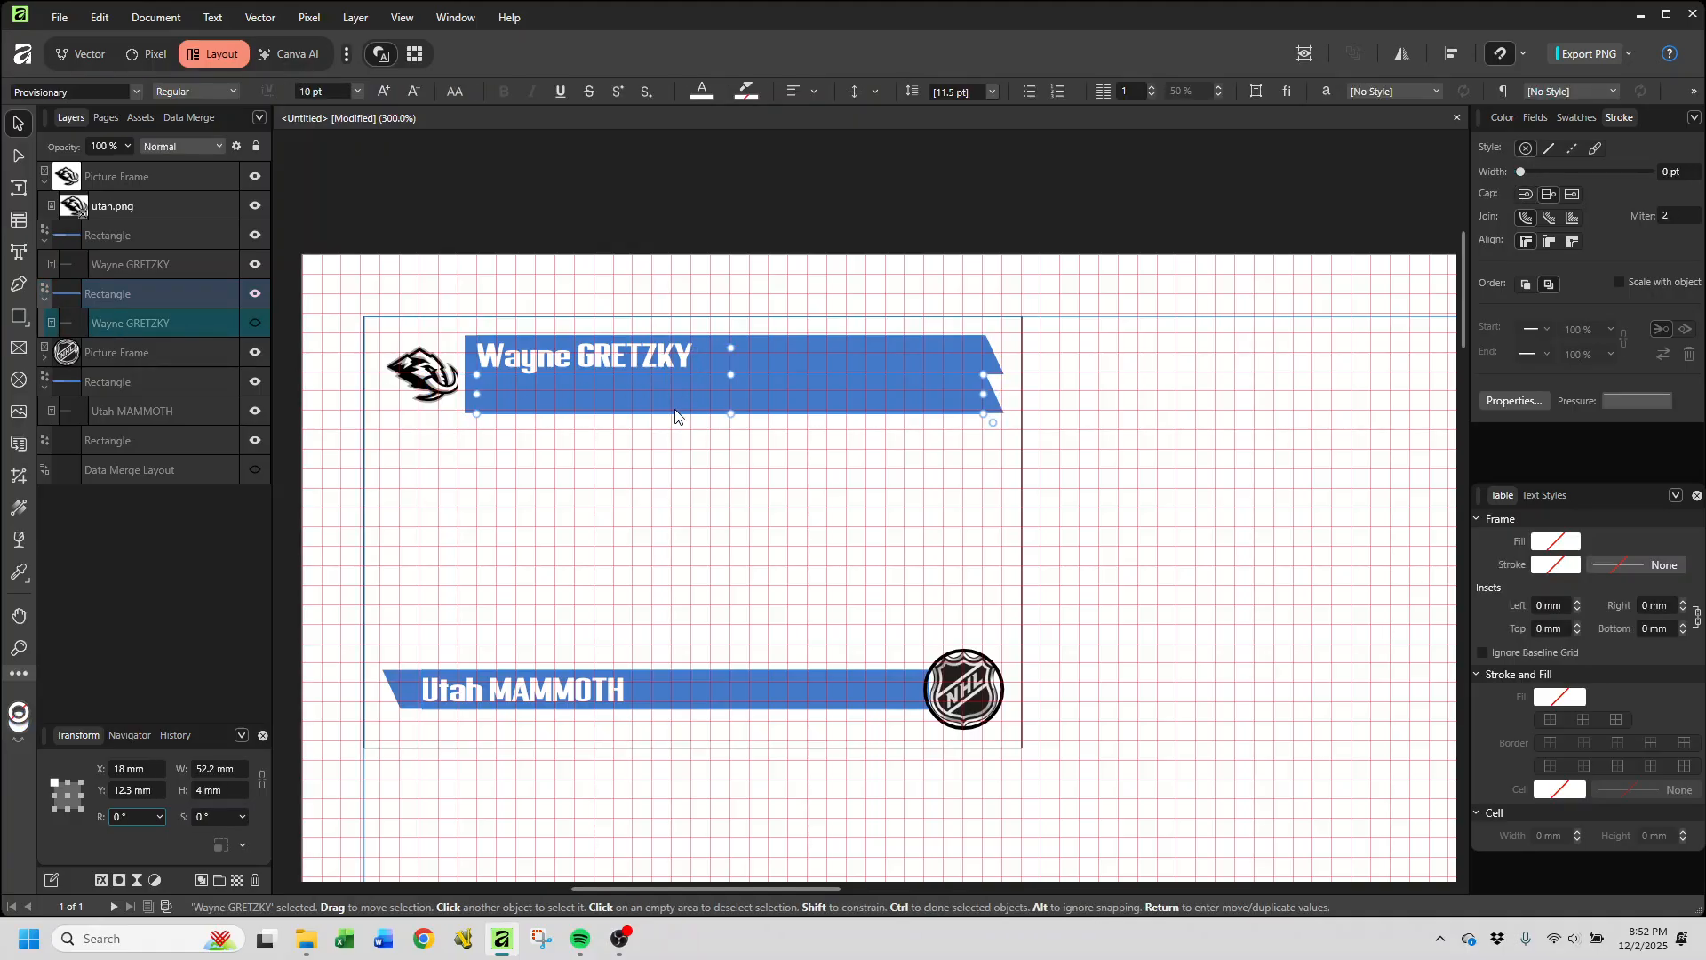
mouse_move(676, 416)
mouse_down()
mouse_move(670, 560)
mouse_move(706, 691)
mouse_move(735, 711)
mouse_move(723, 476)
mouse_move(700, 402)
mouse_move(670, 410)
mouse_up()
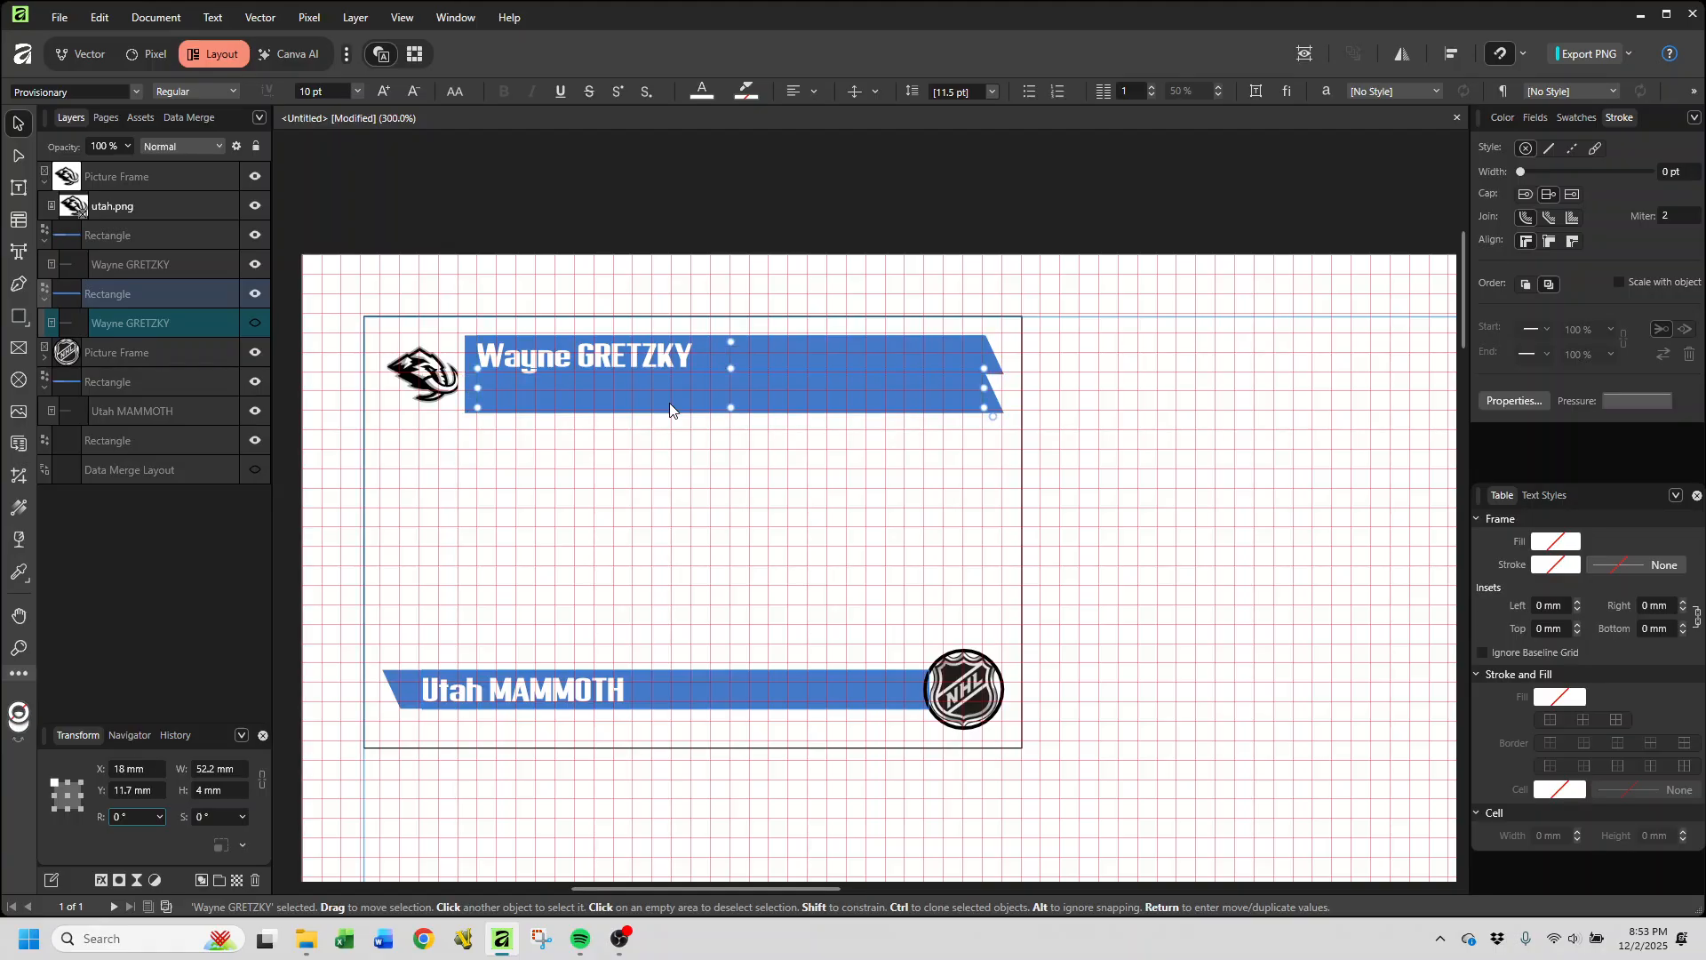
drag(670, 410, 670, 410)
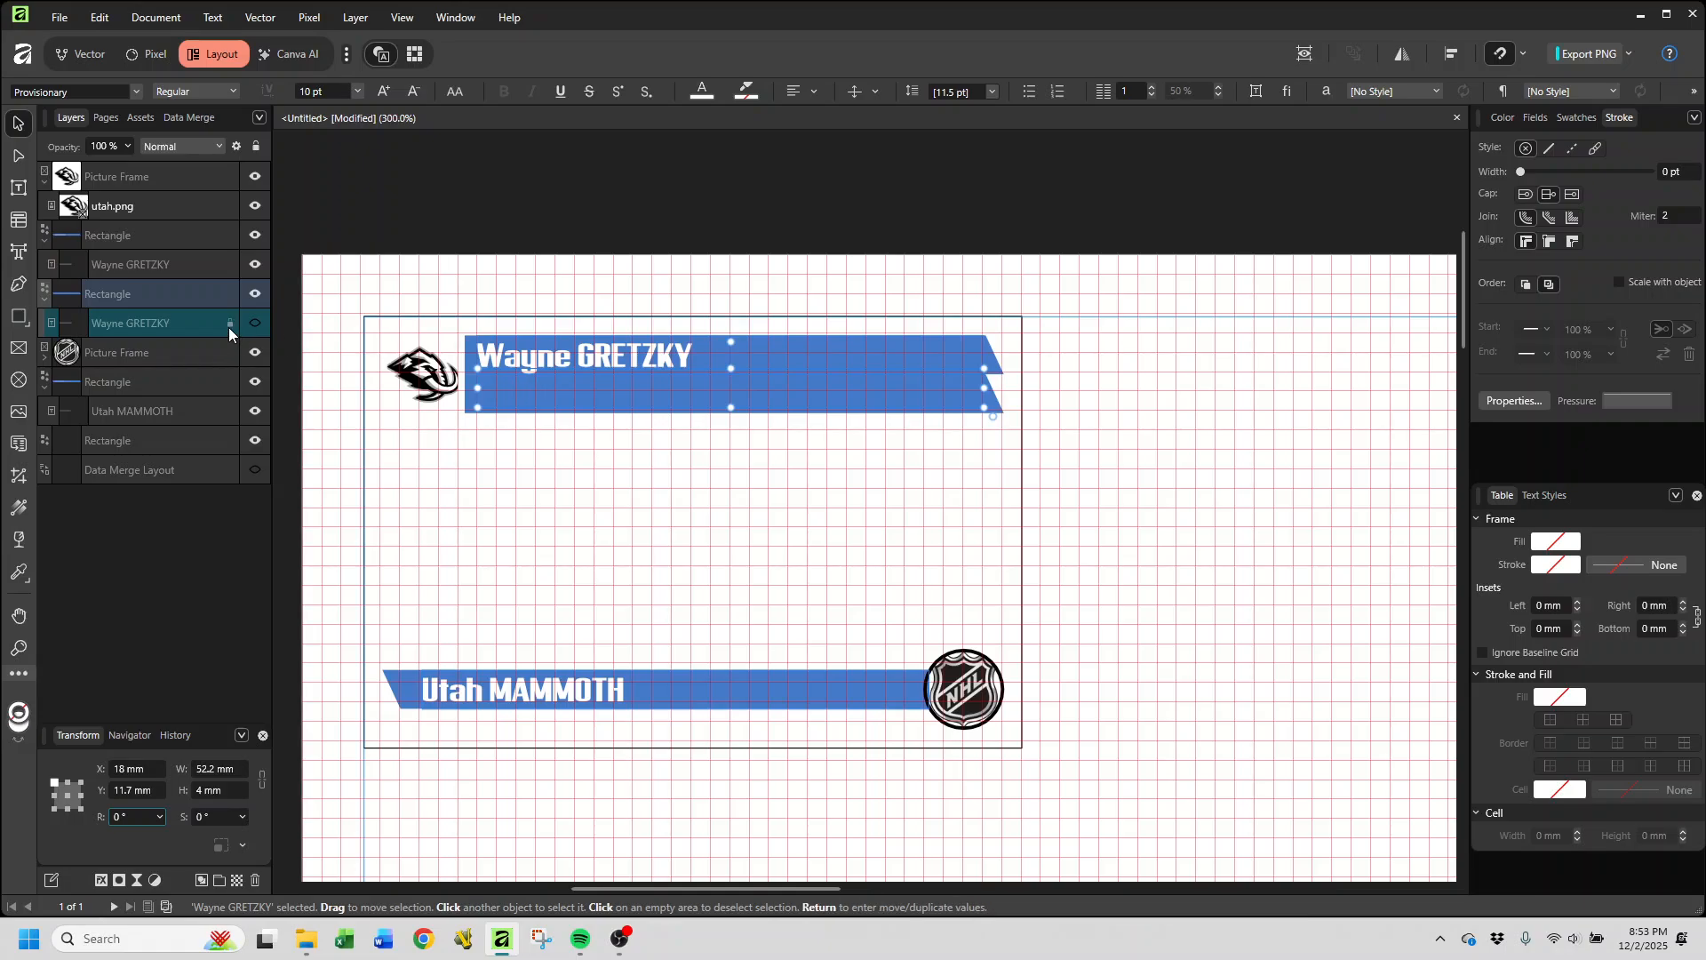
drag(151, 291, 169, 226)
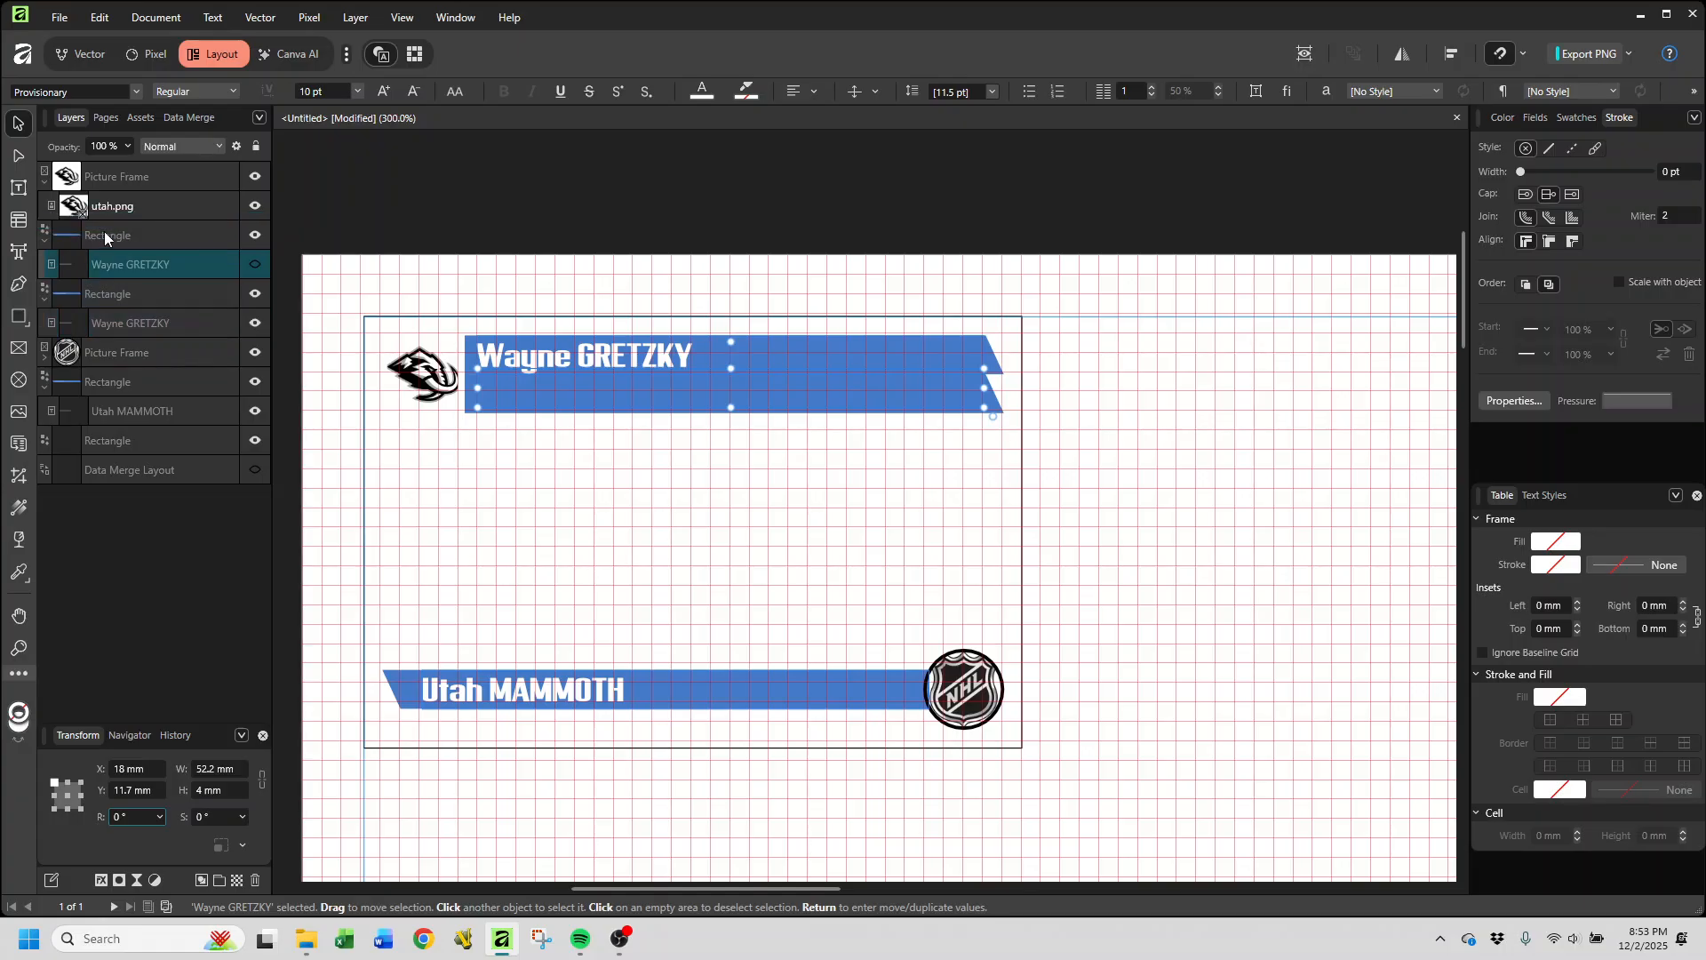
Step: Examine the layer nesting to match each blue rectangle with its text layer and its position in the cell
click(45, 240)
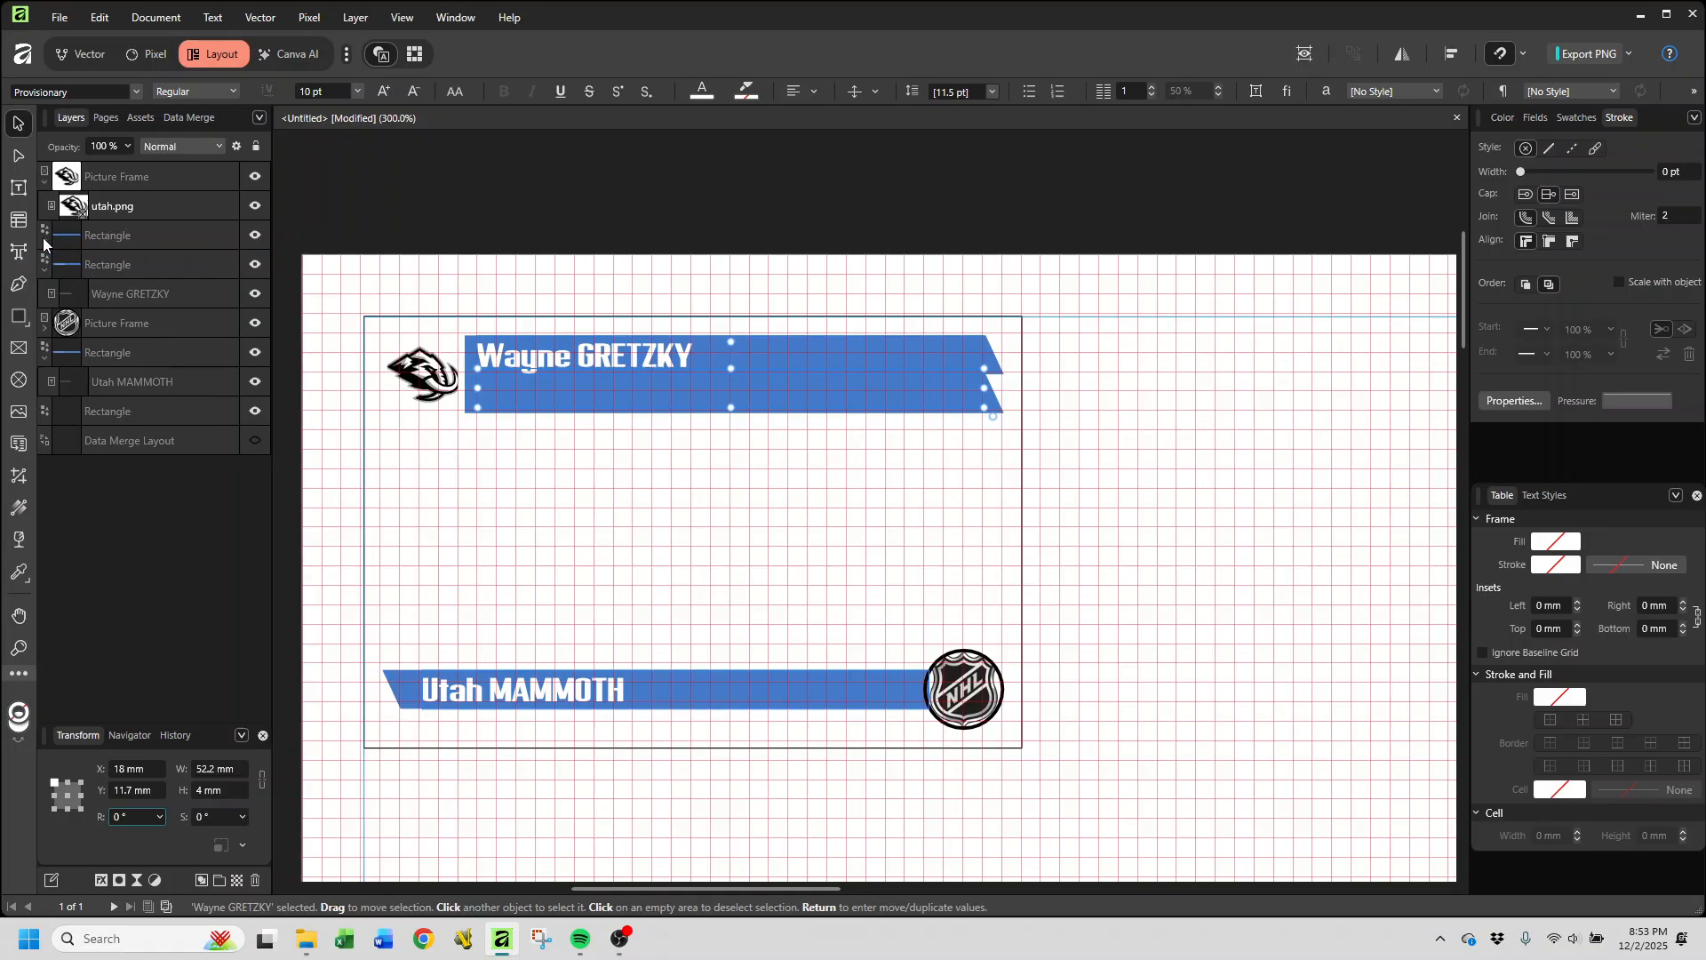
click(45, 259)
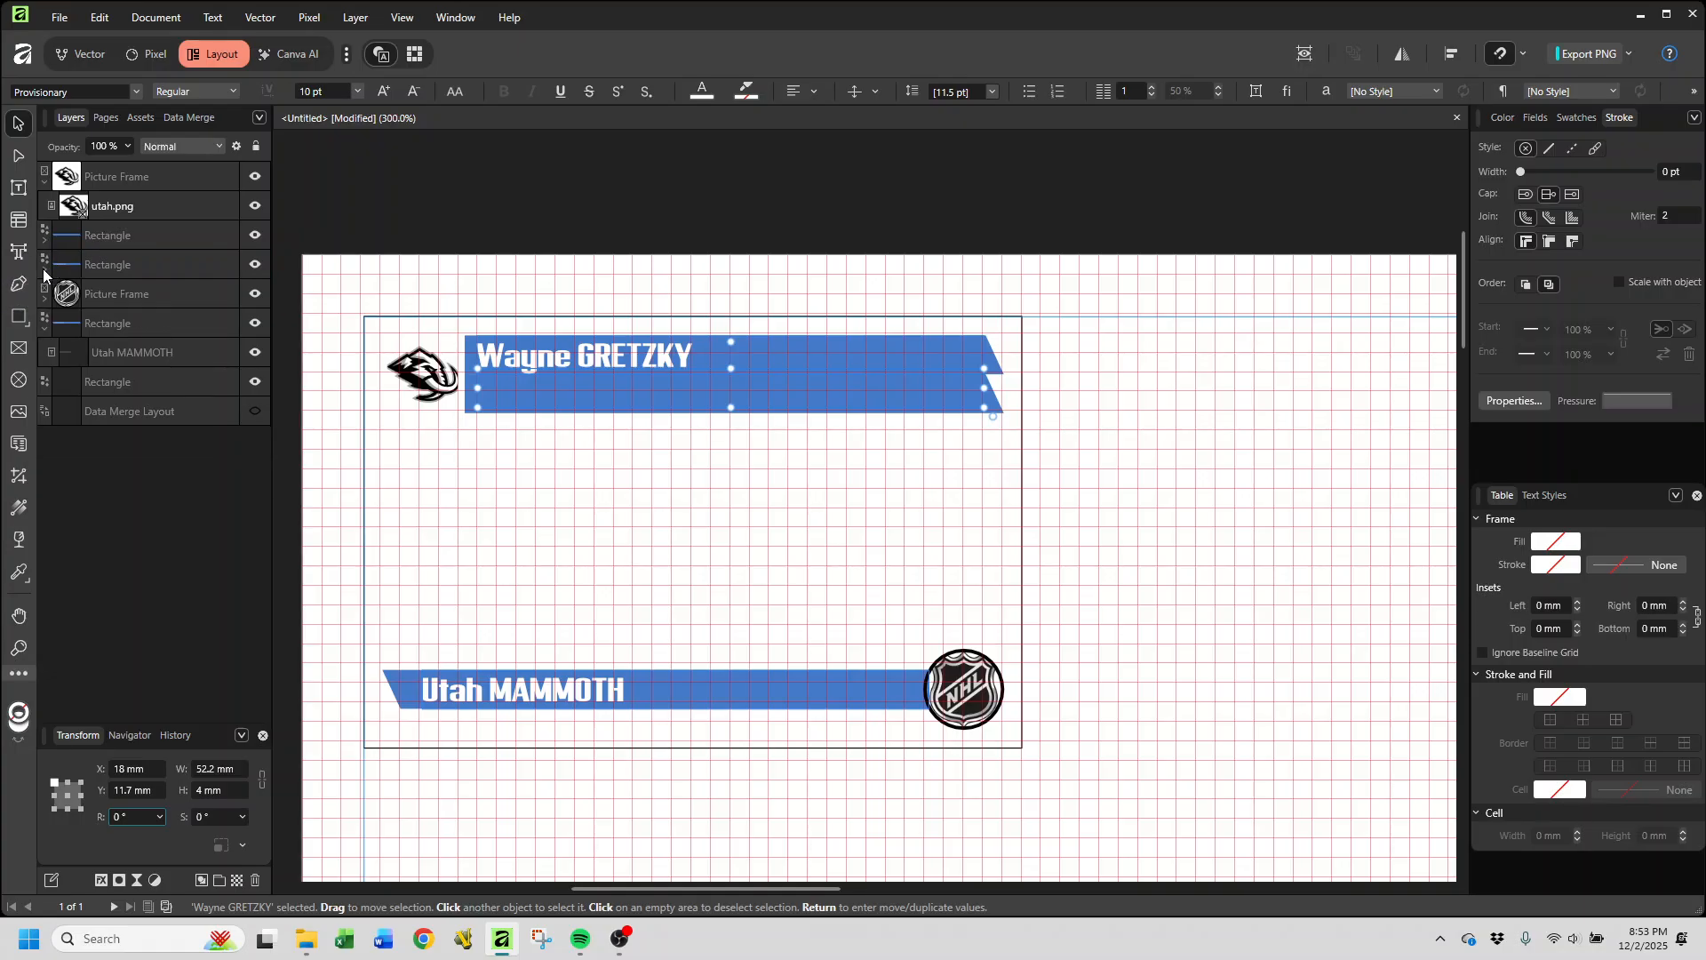
click(45, 260)
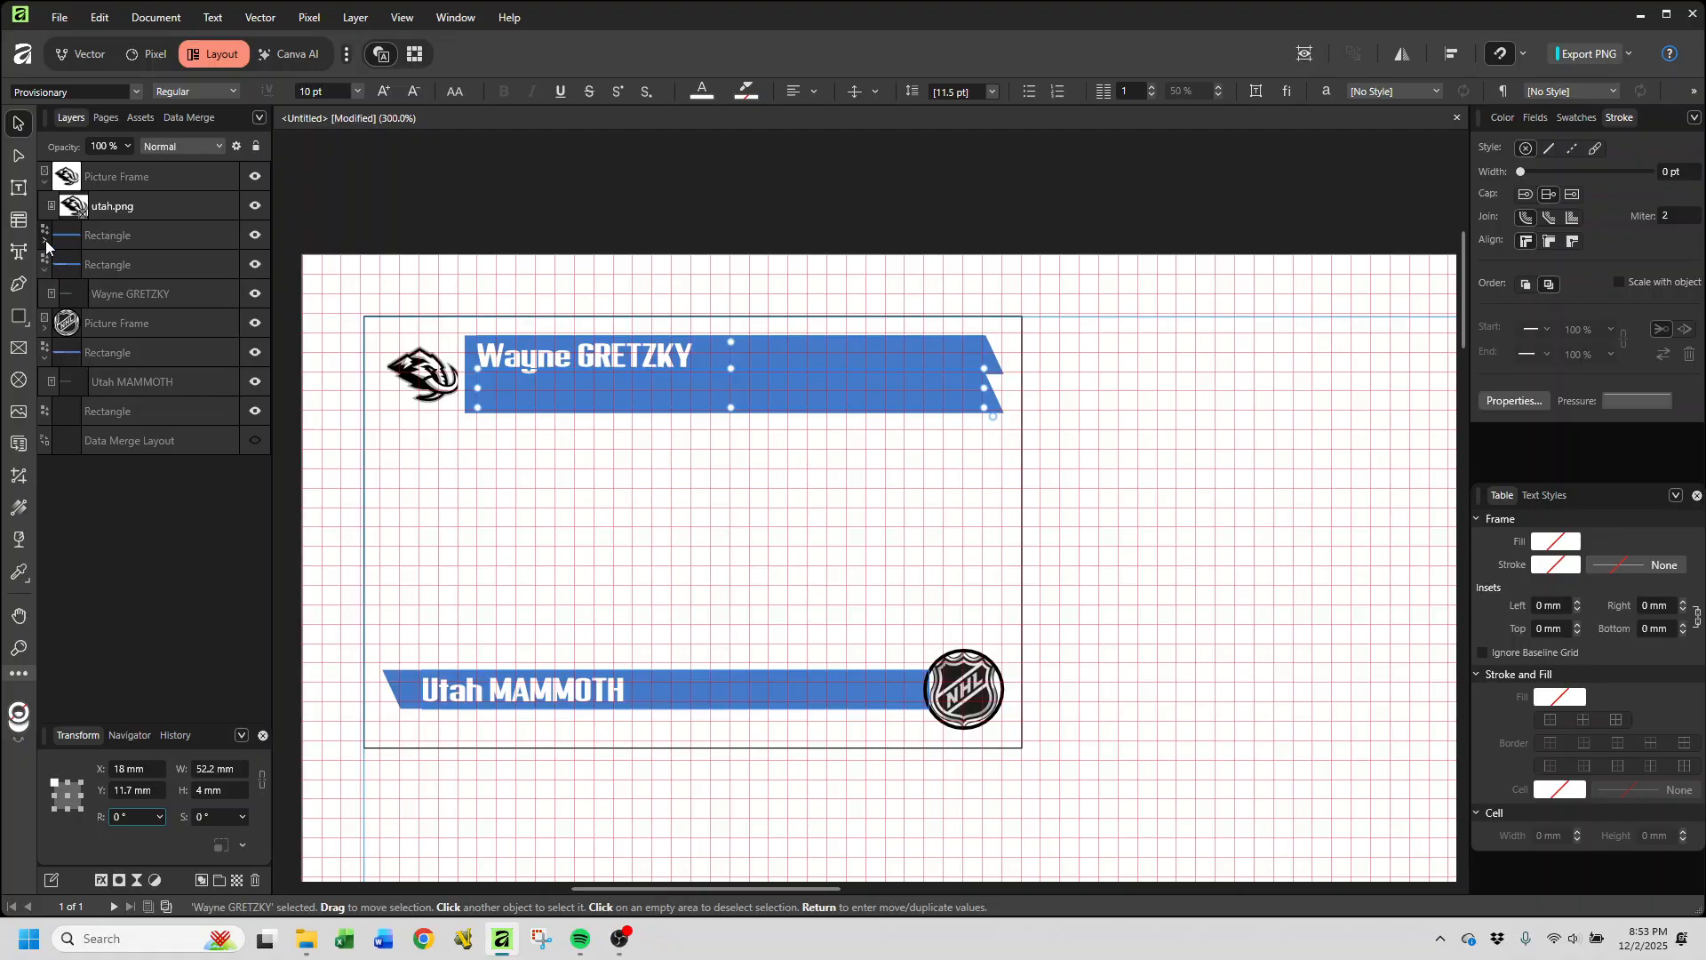
click(45, 241)
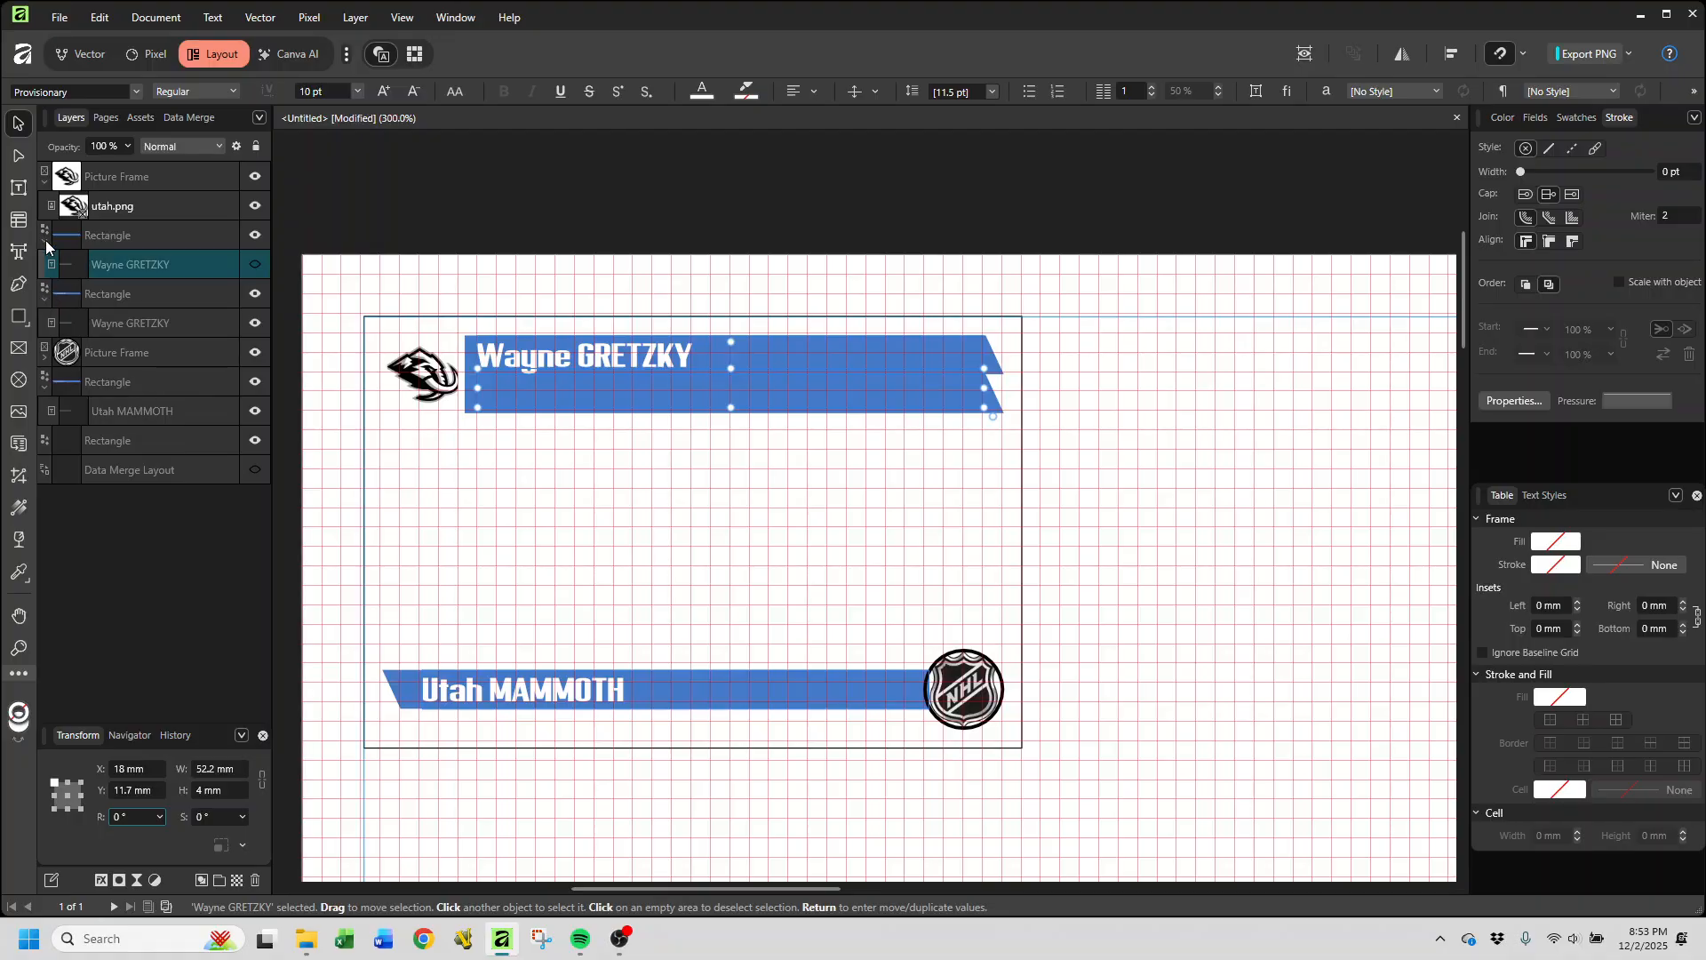
click(45, 384)
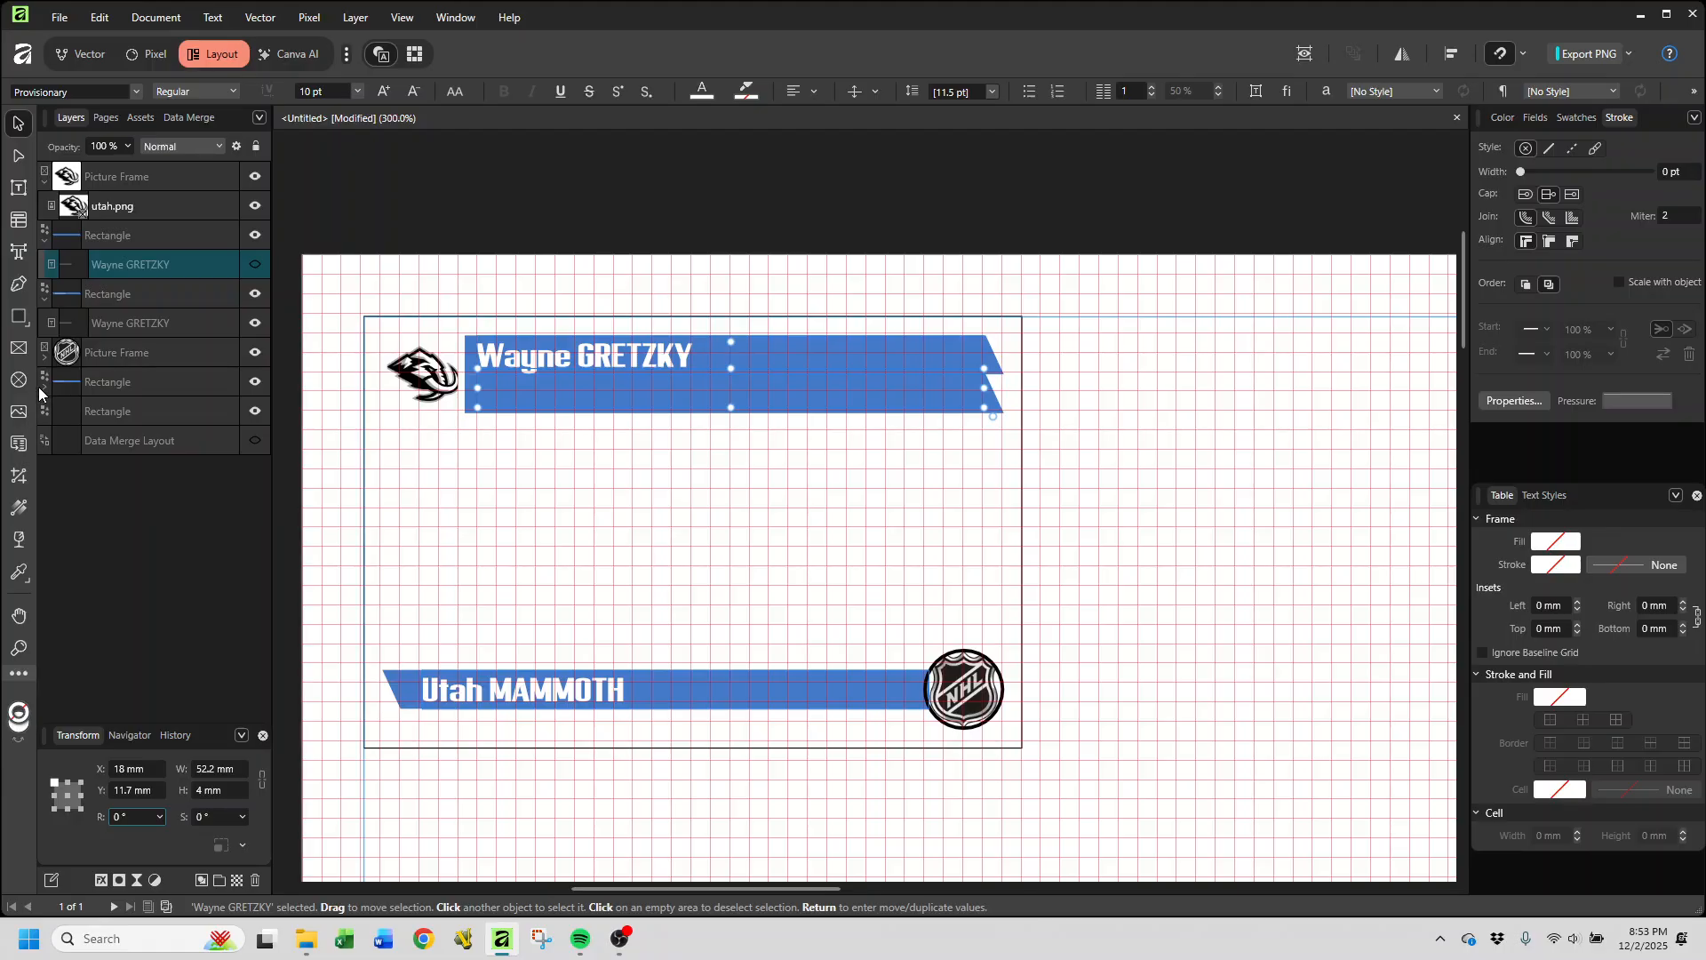
click(43, 388)
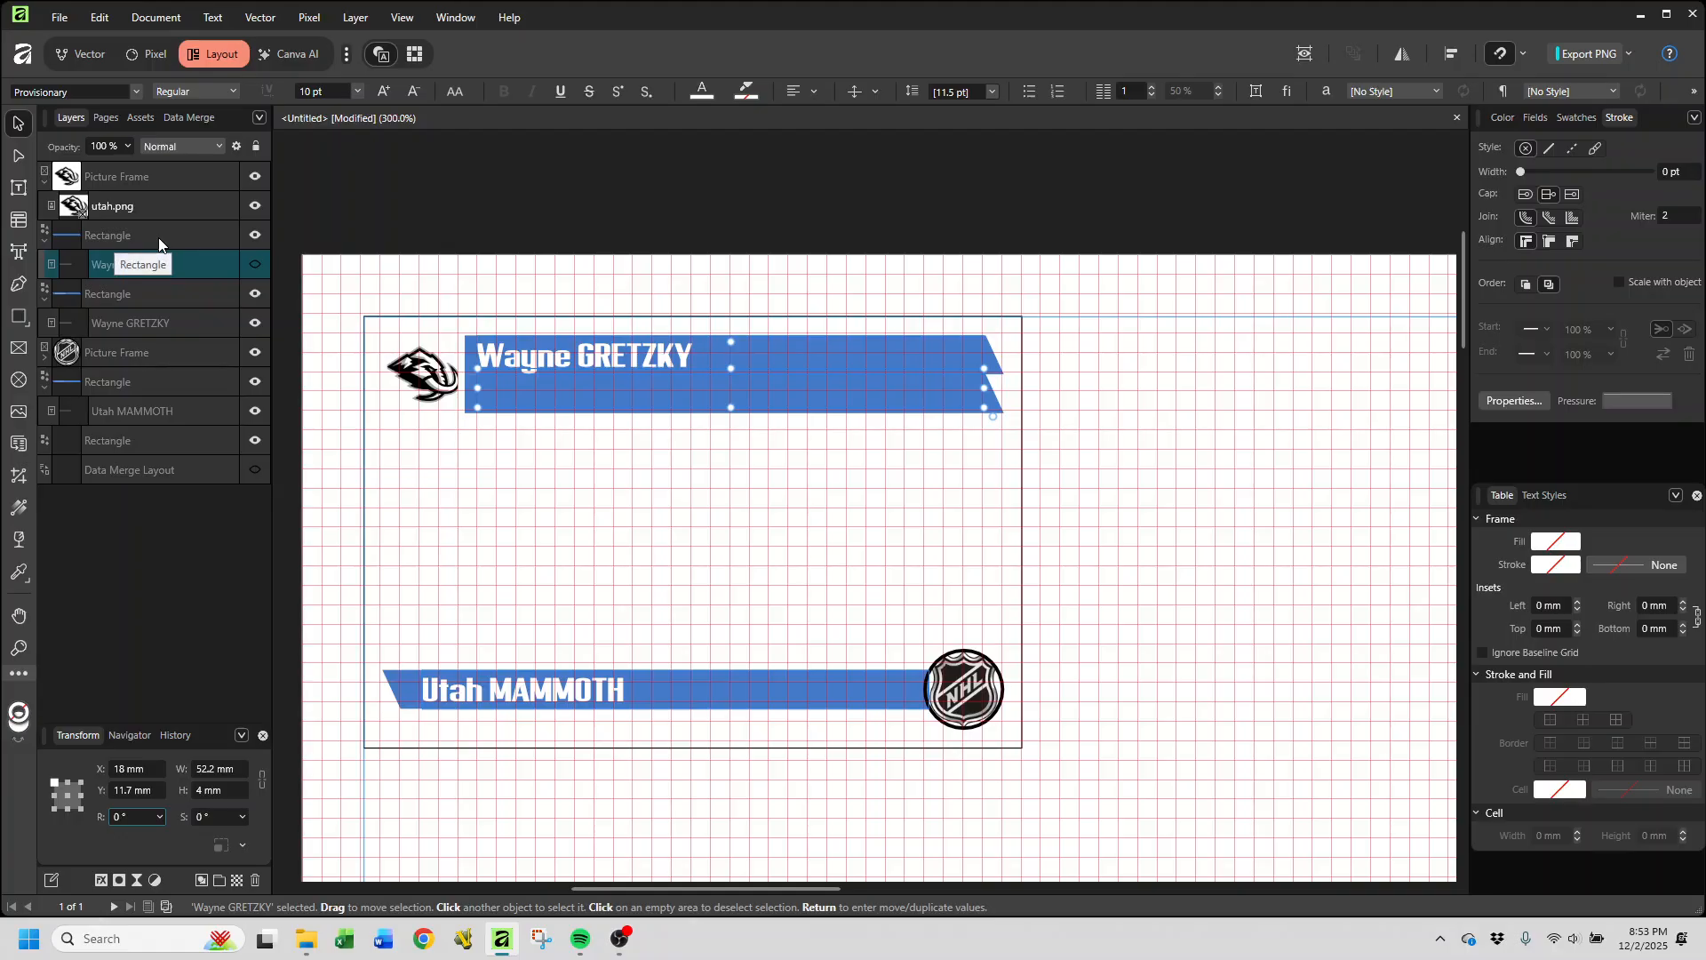
click(95, 295)
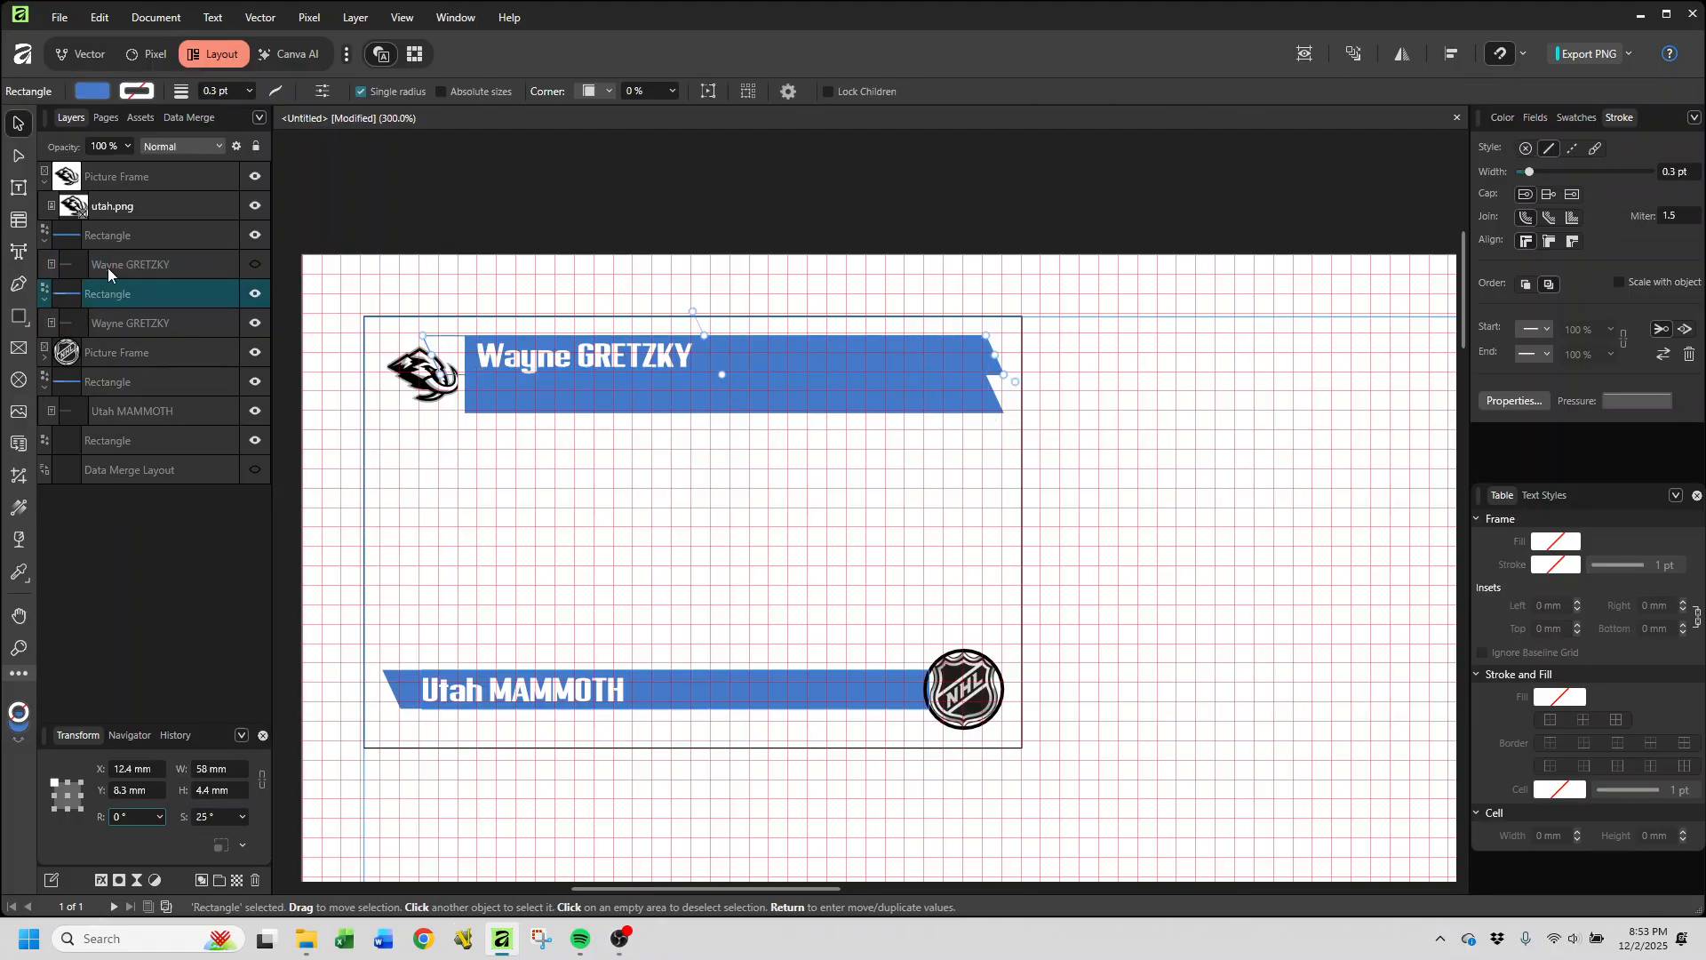
click(130, 235)
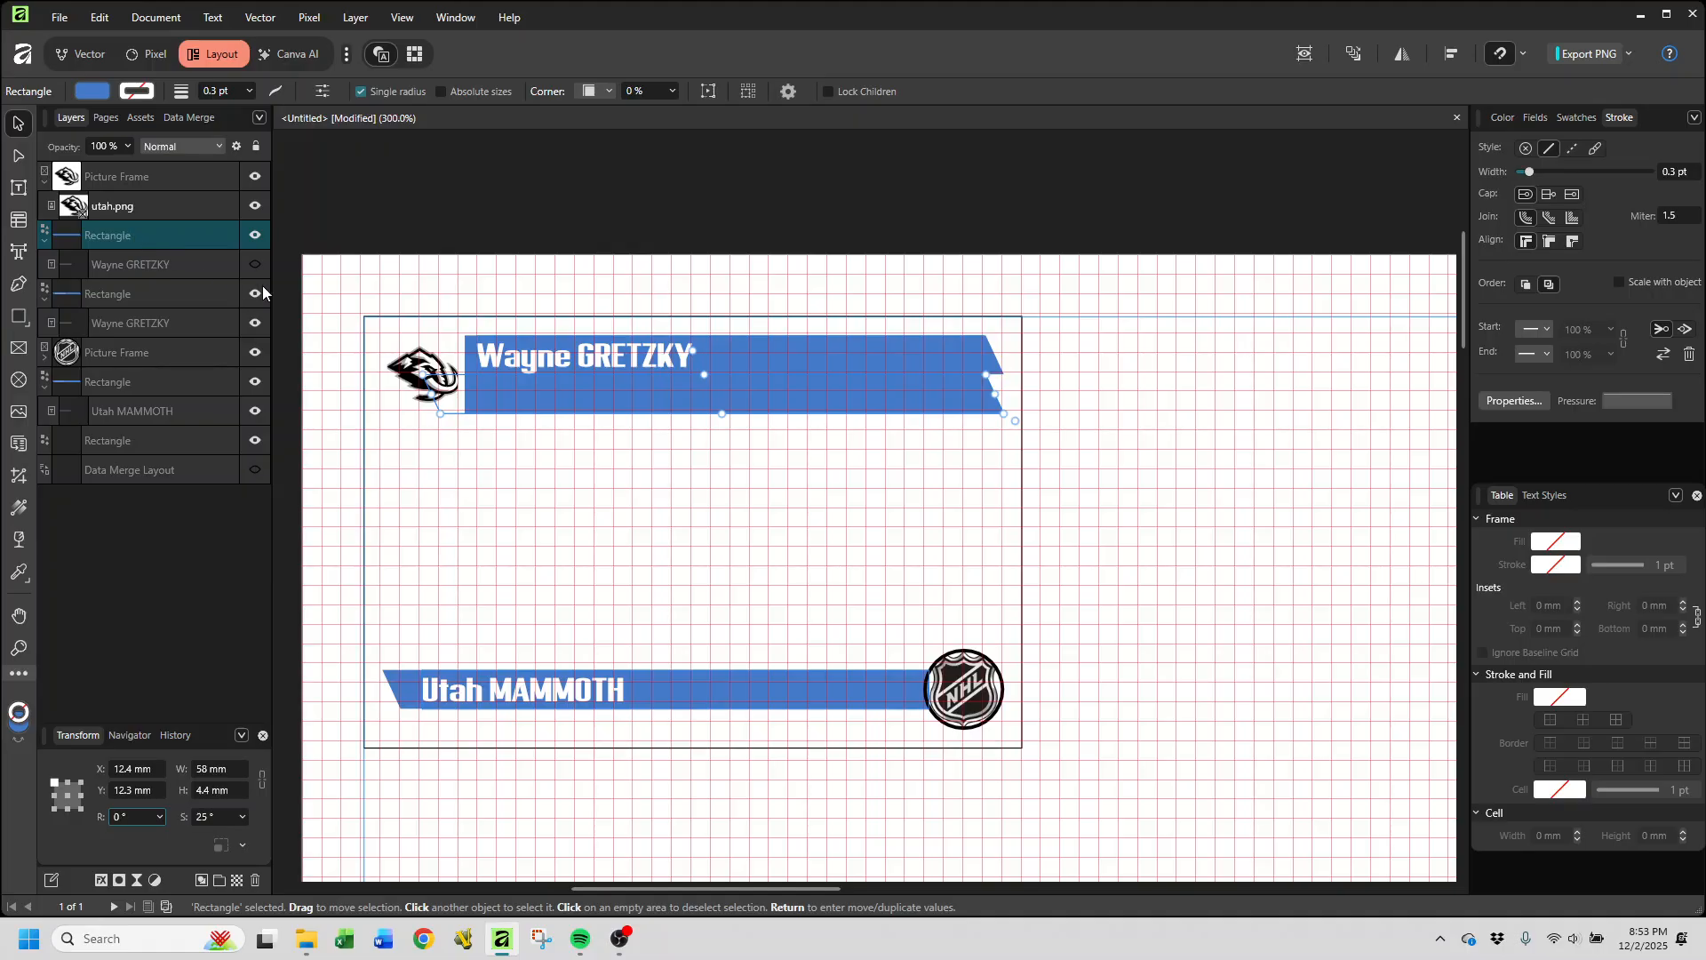
click(118, 326)
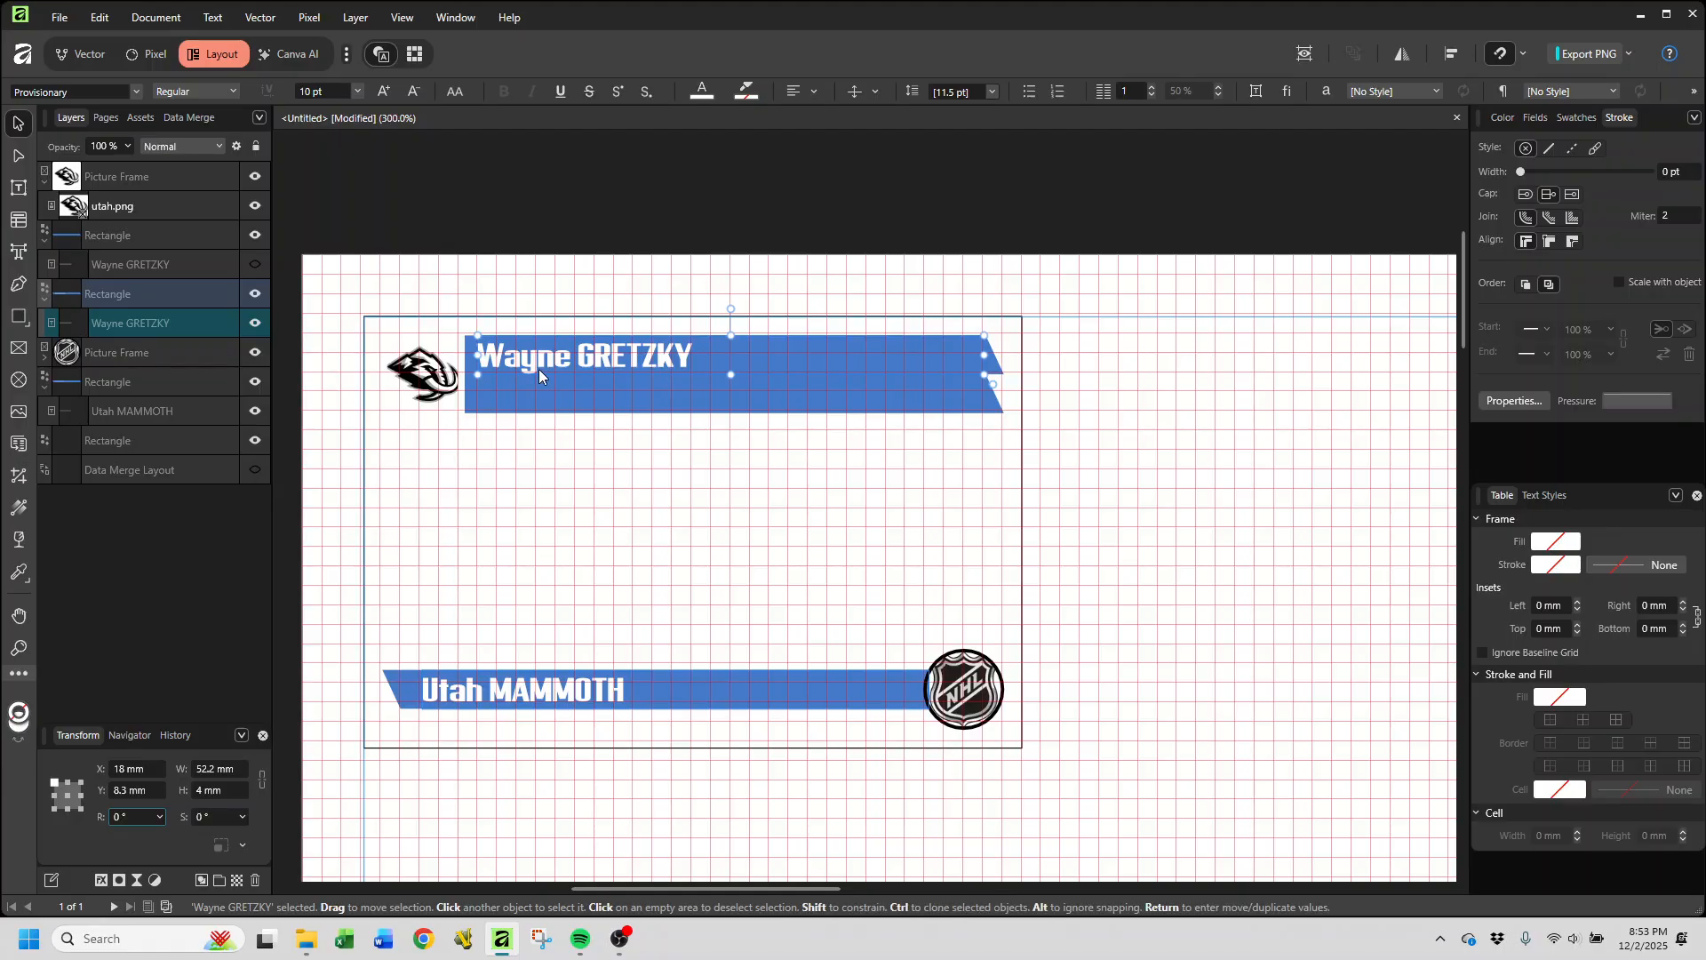
Step: Take both "Wayne GRETZKY" text layers out of their header rectangles and place them at the top of the layer stack
click(161, 267)
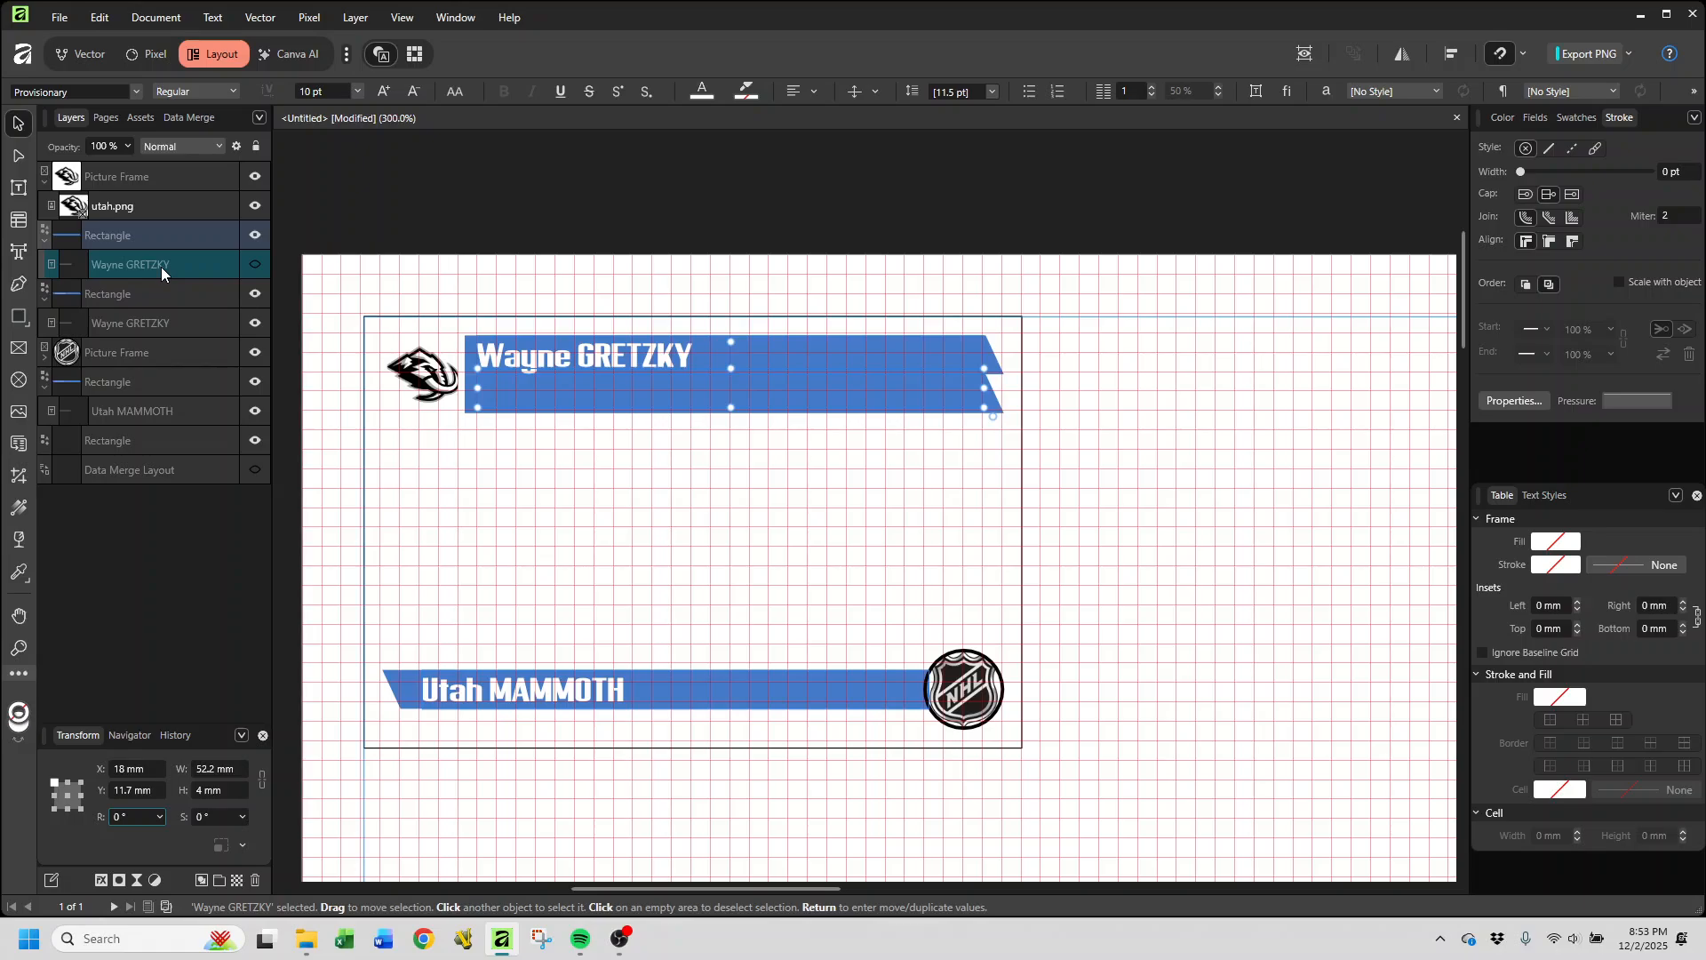
drag(161, 267, 155, 163)
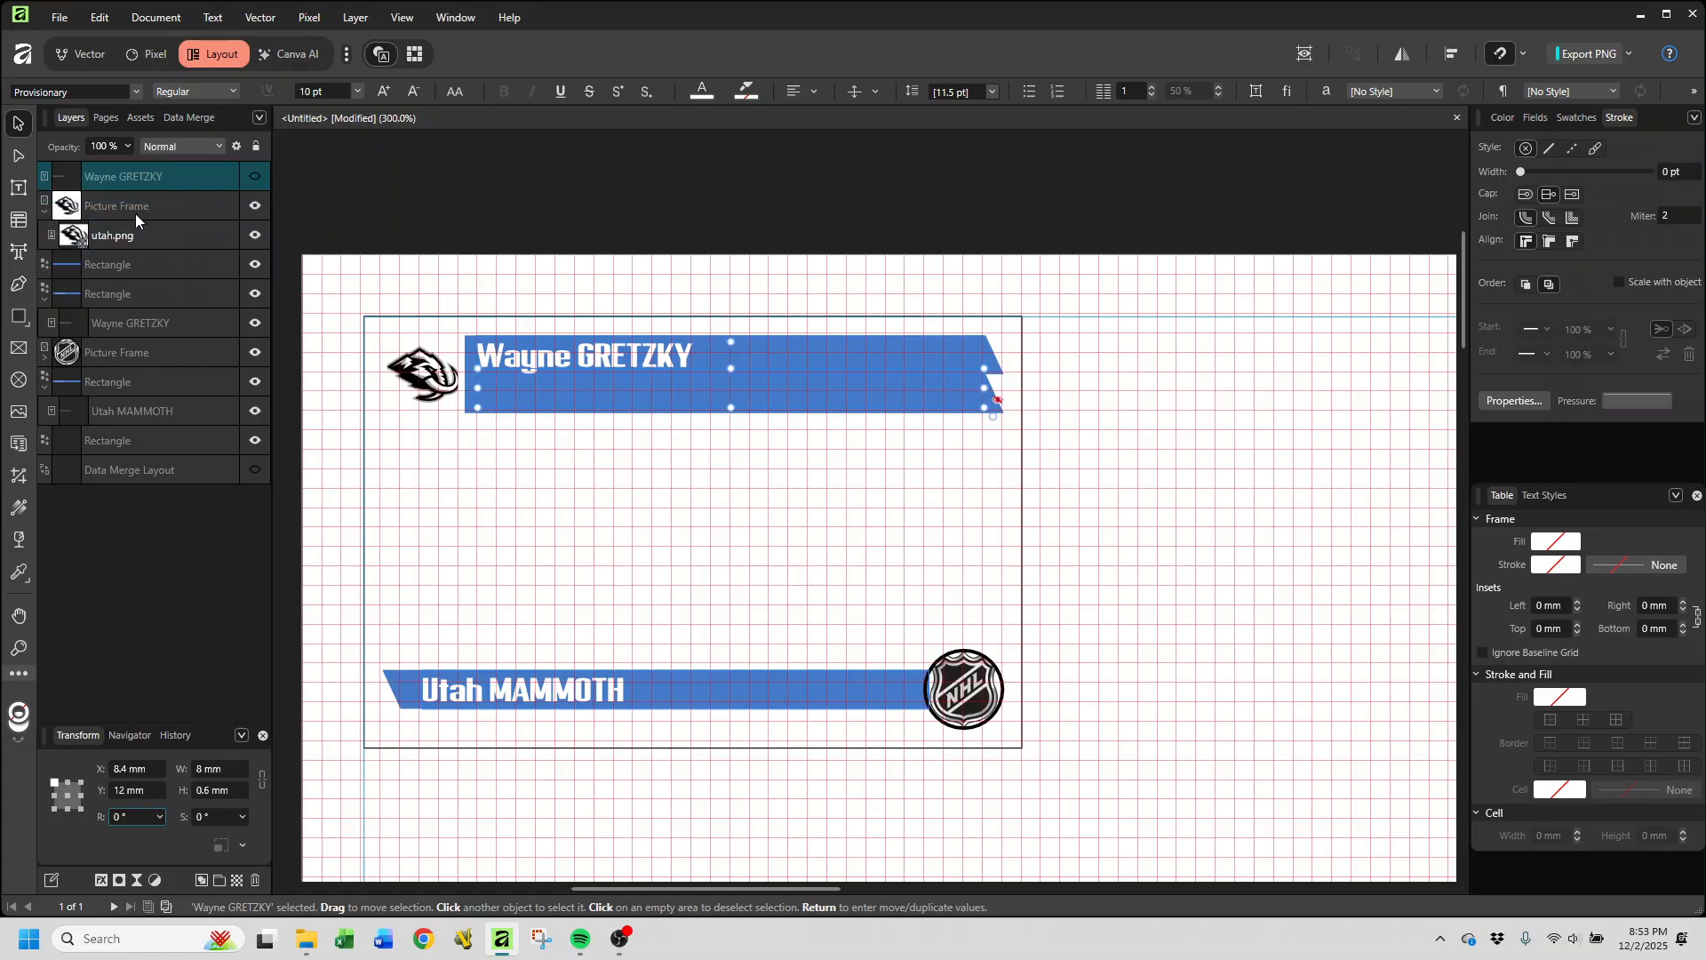
drag(110, 327, 136, 194)
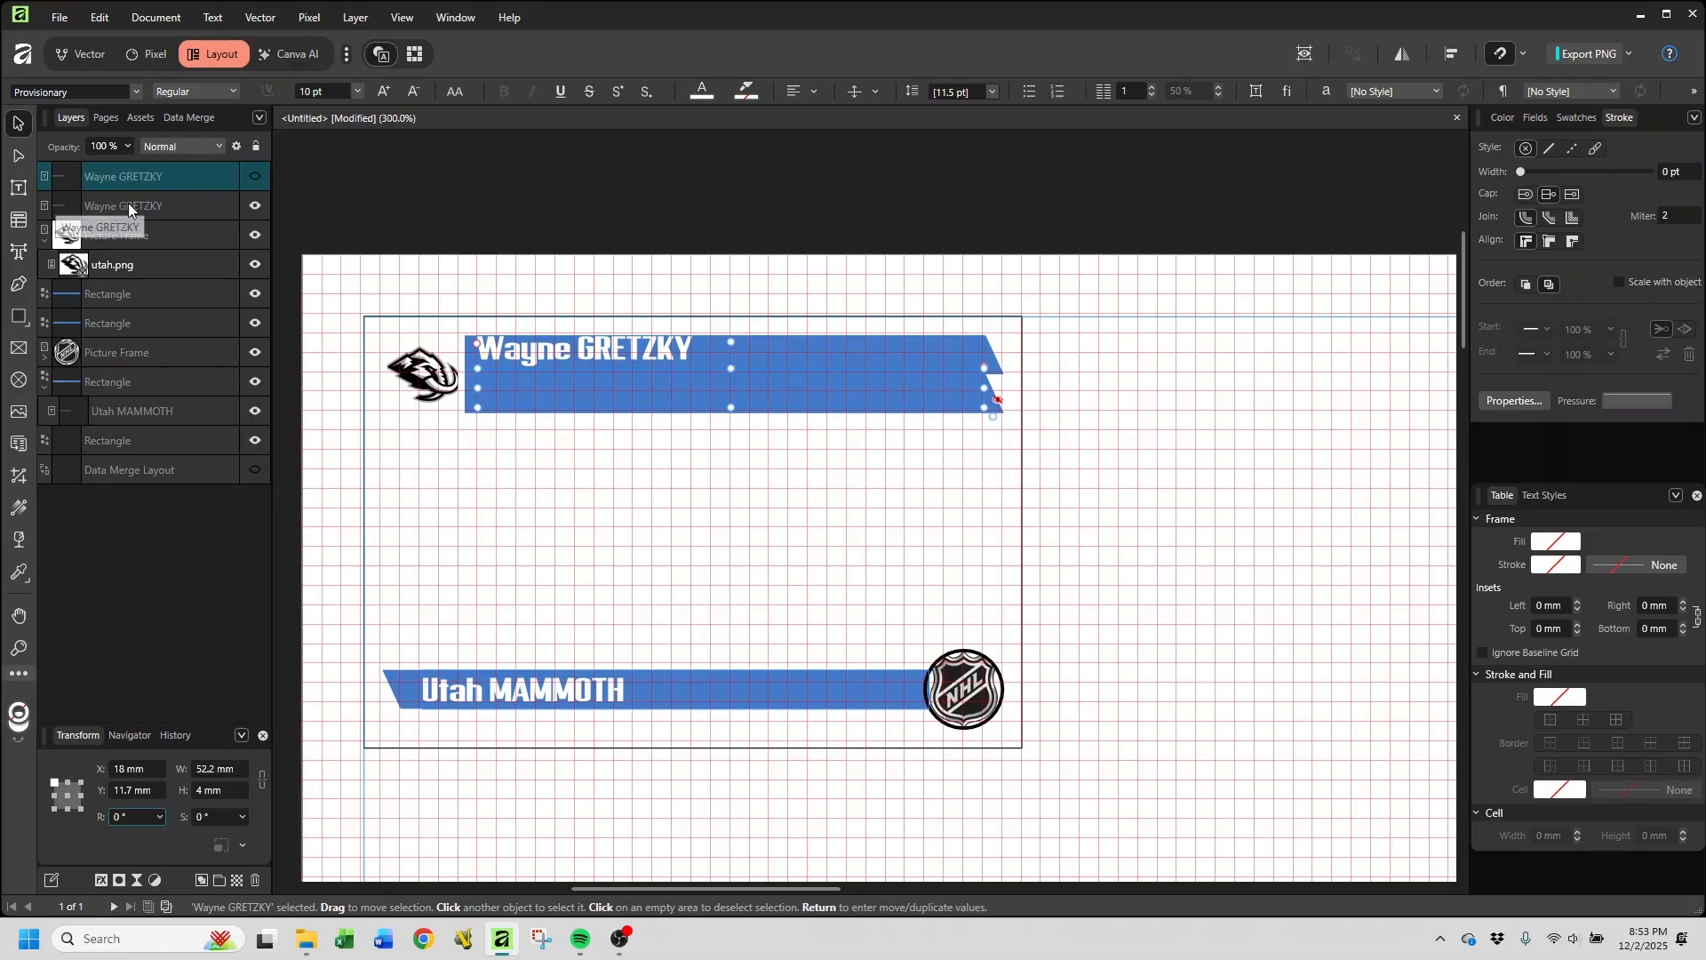
Step: Make the hidden "Wayne GRETZKY" text copy visible in the layer stack
click(154, 211)
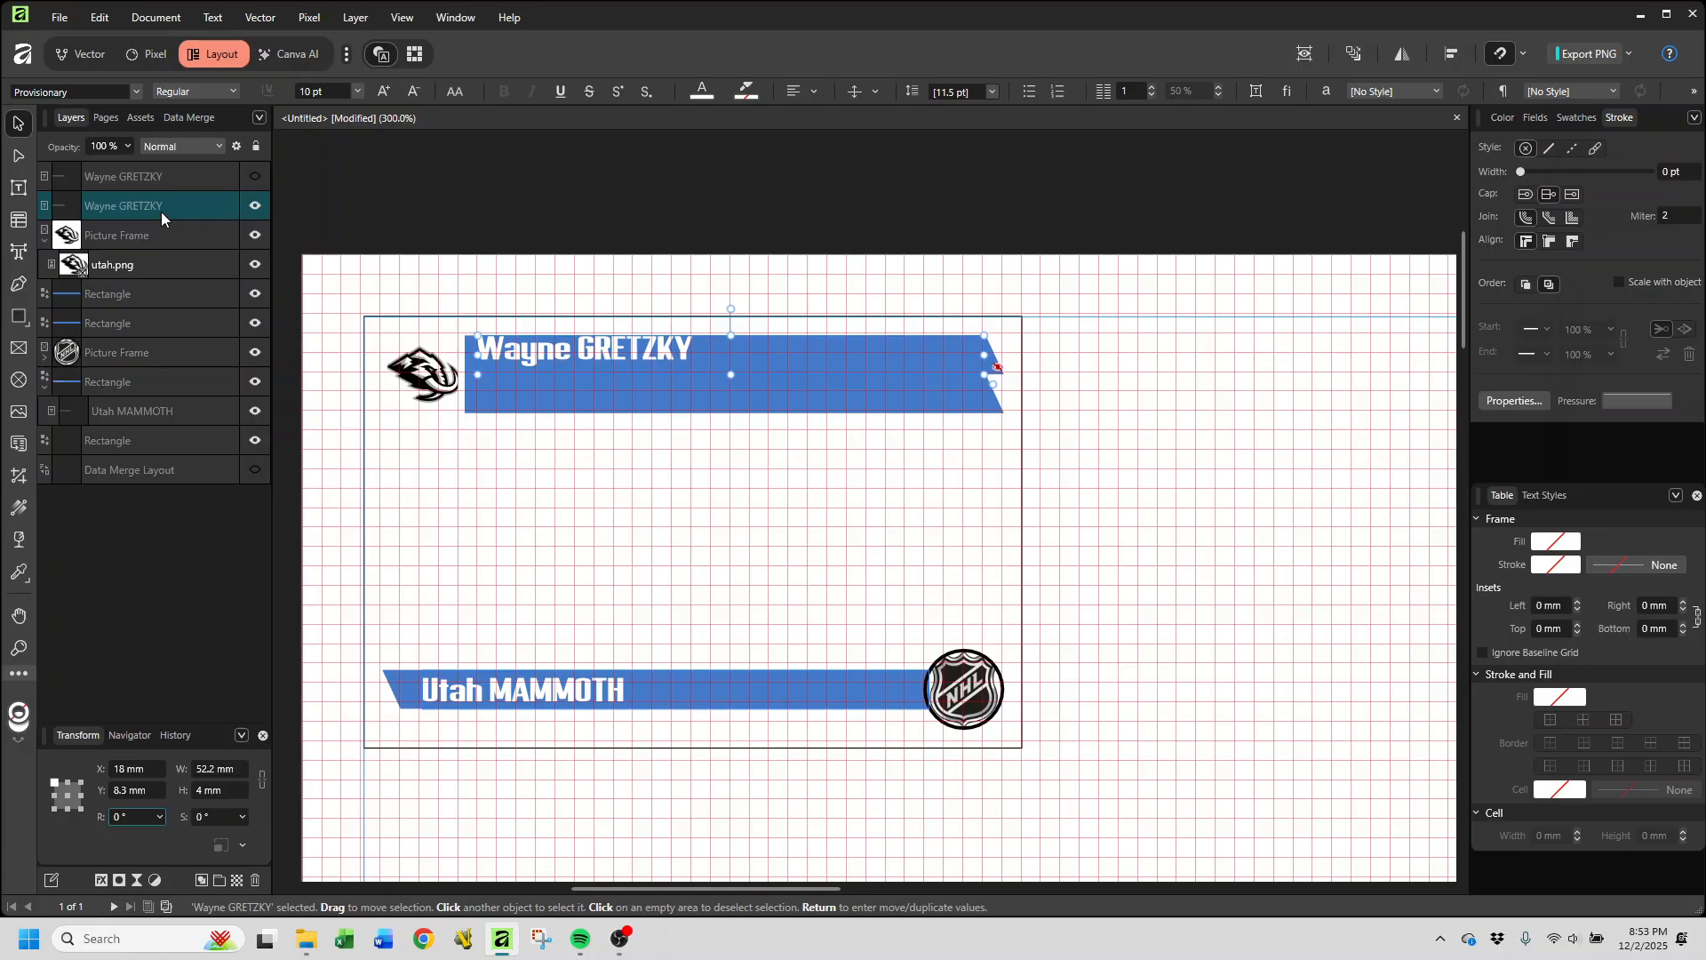
double_click(162, 212)
key(Escape)
click(125, 299)
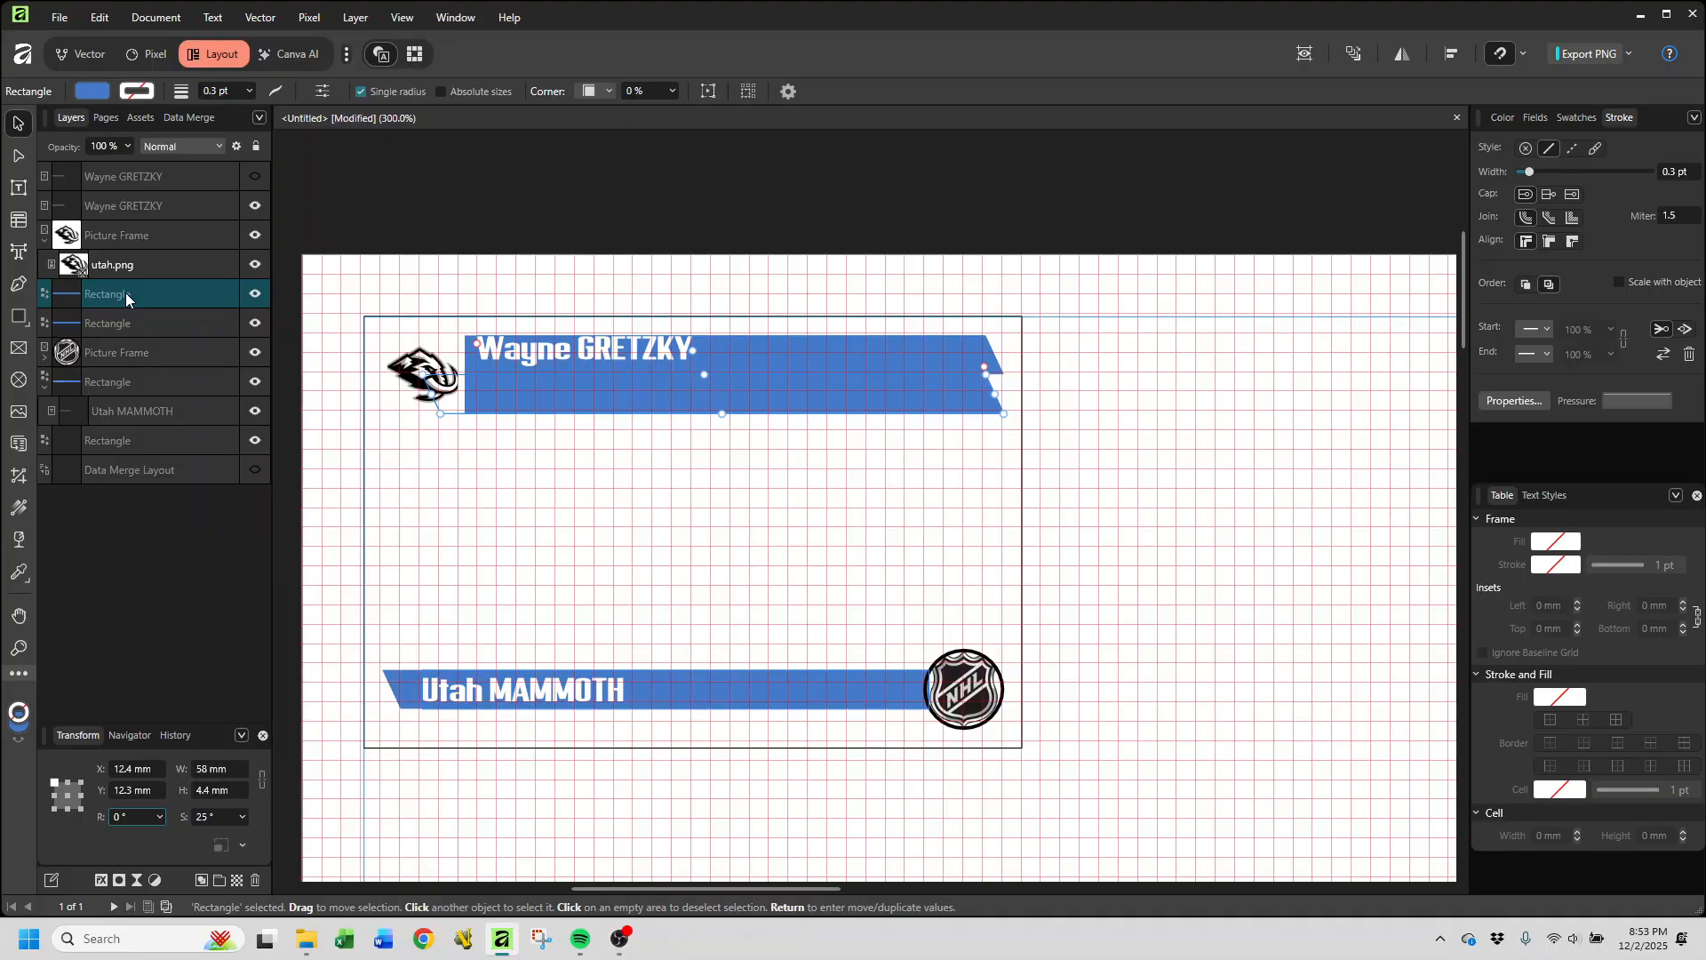
click(117, 334)
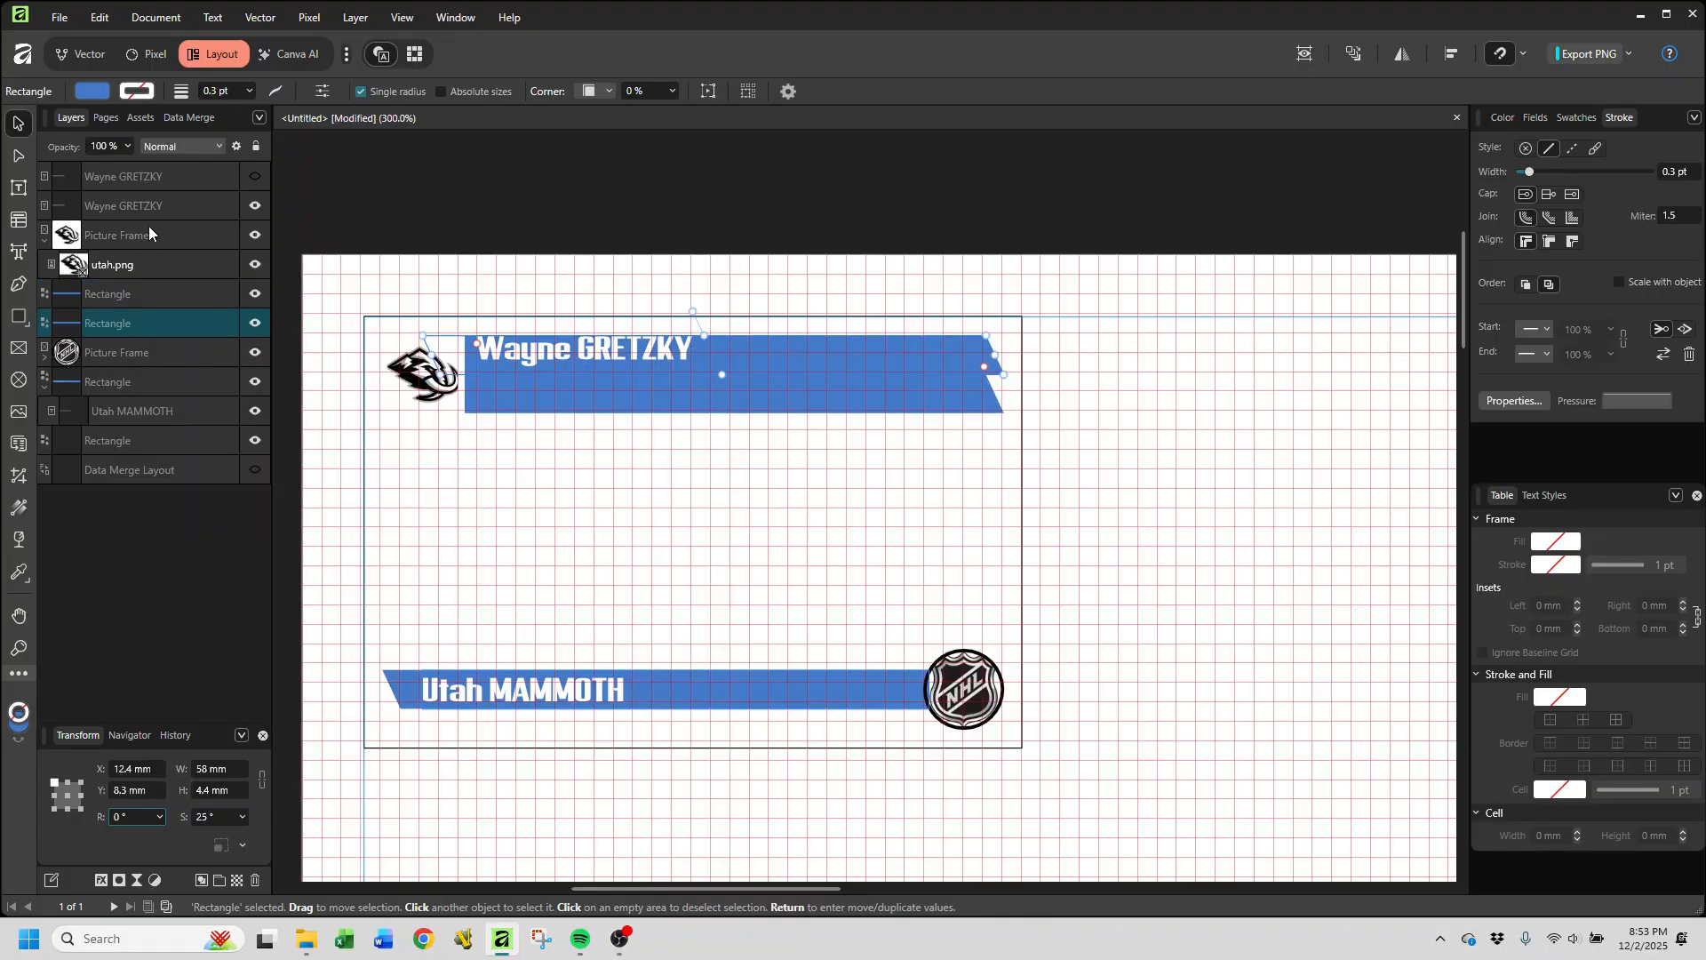
click(169, 207)
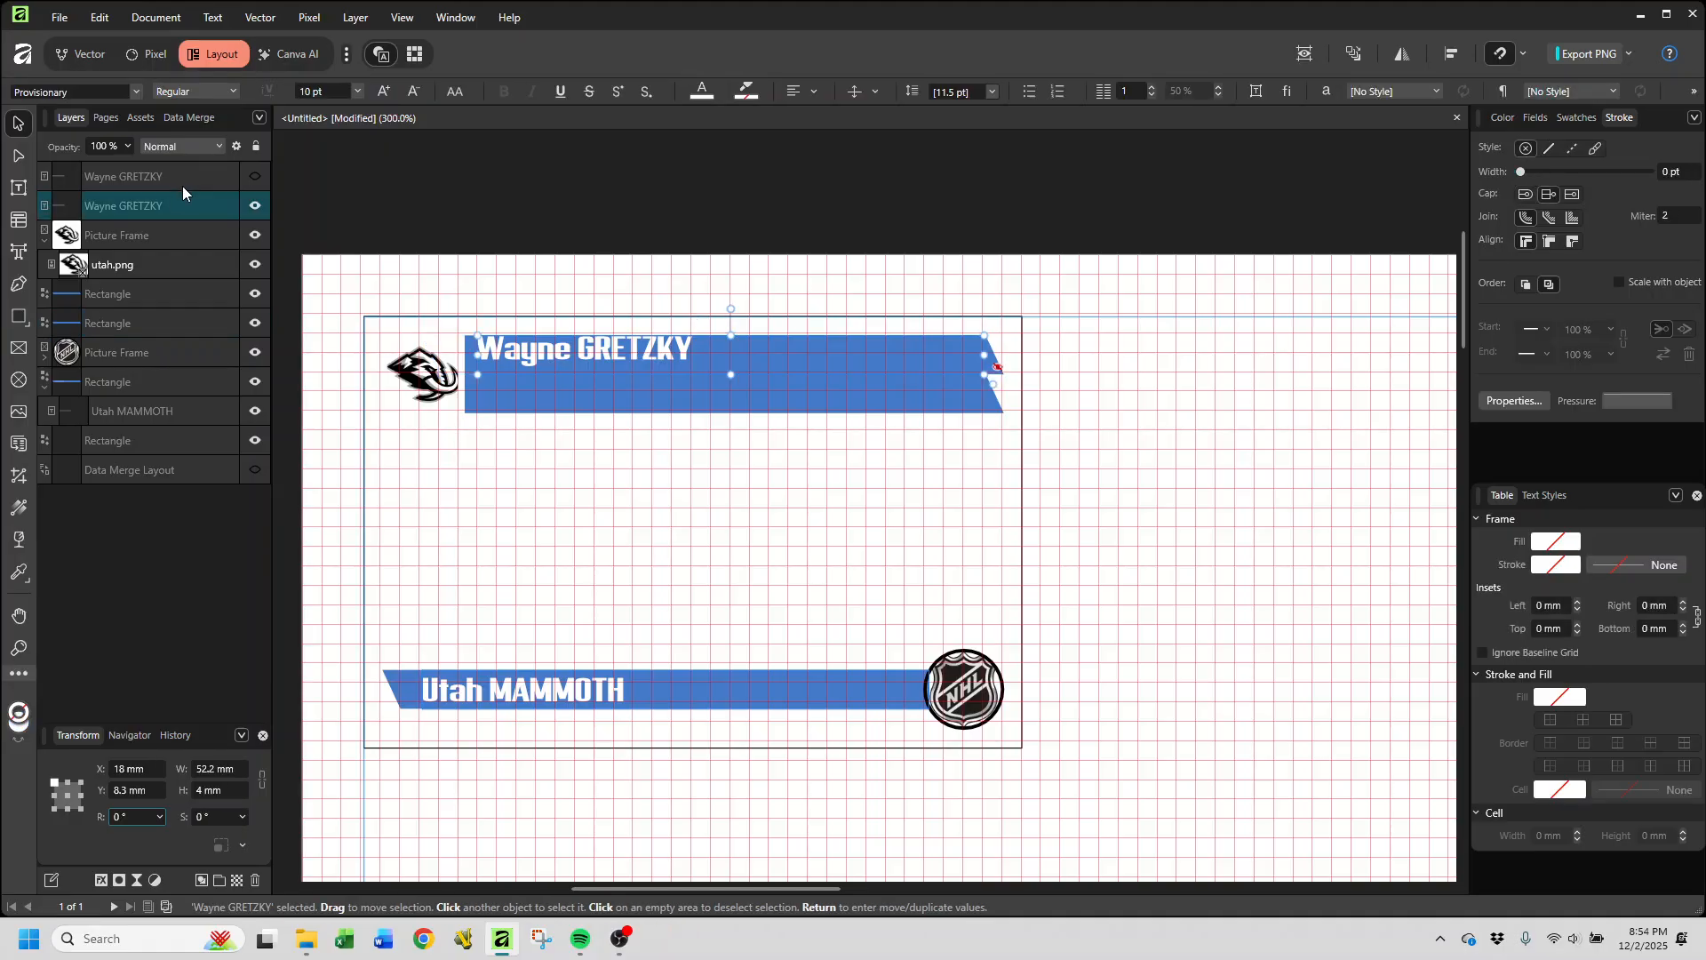
click(224, 177)
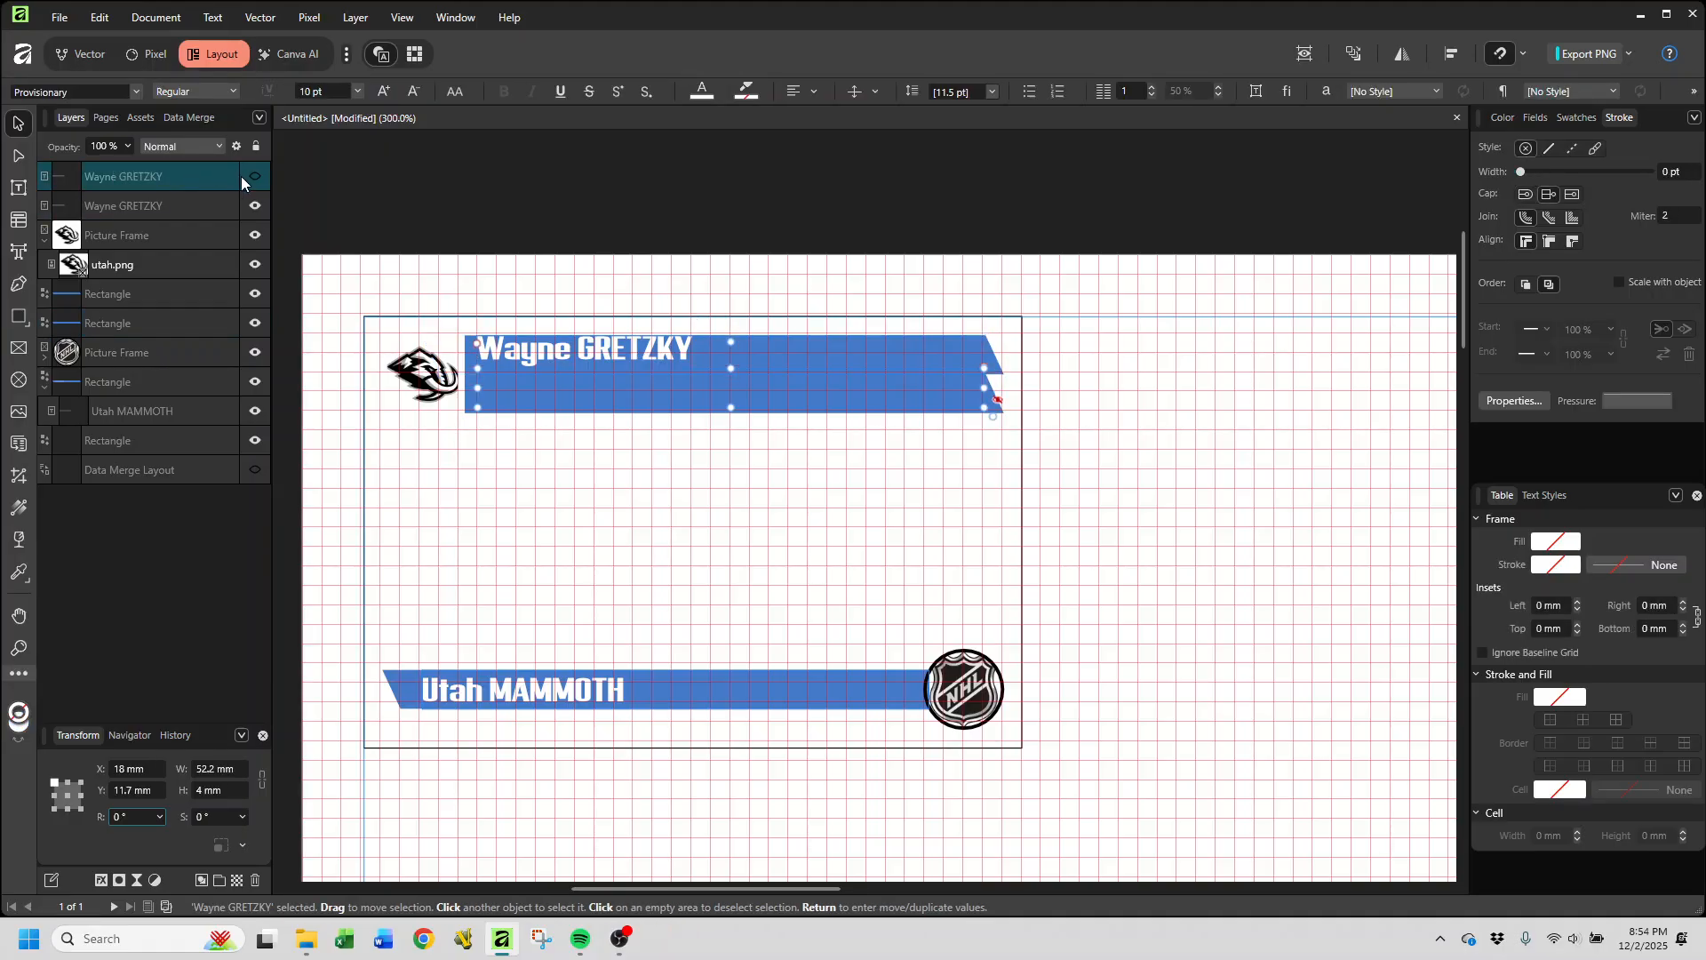
click(254, 176)
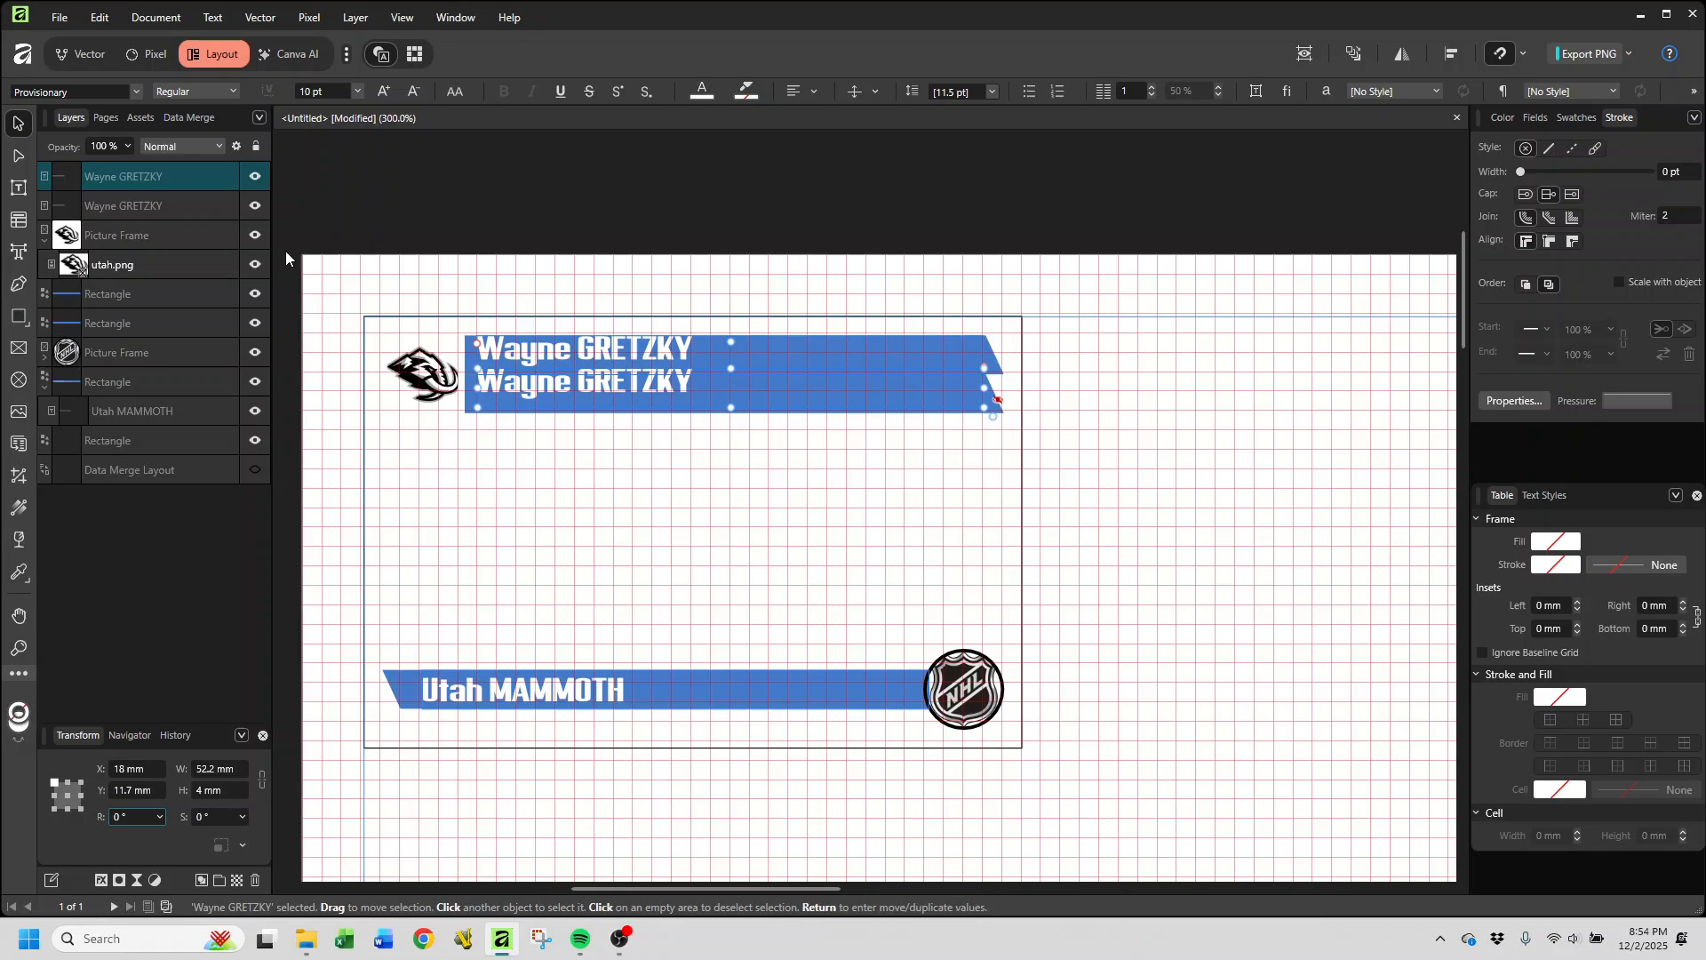
click(160, 206)
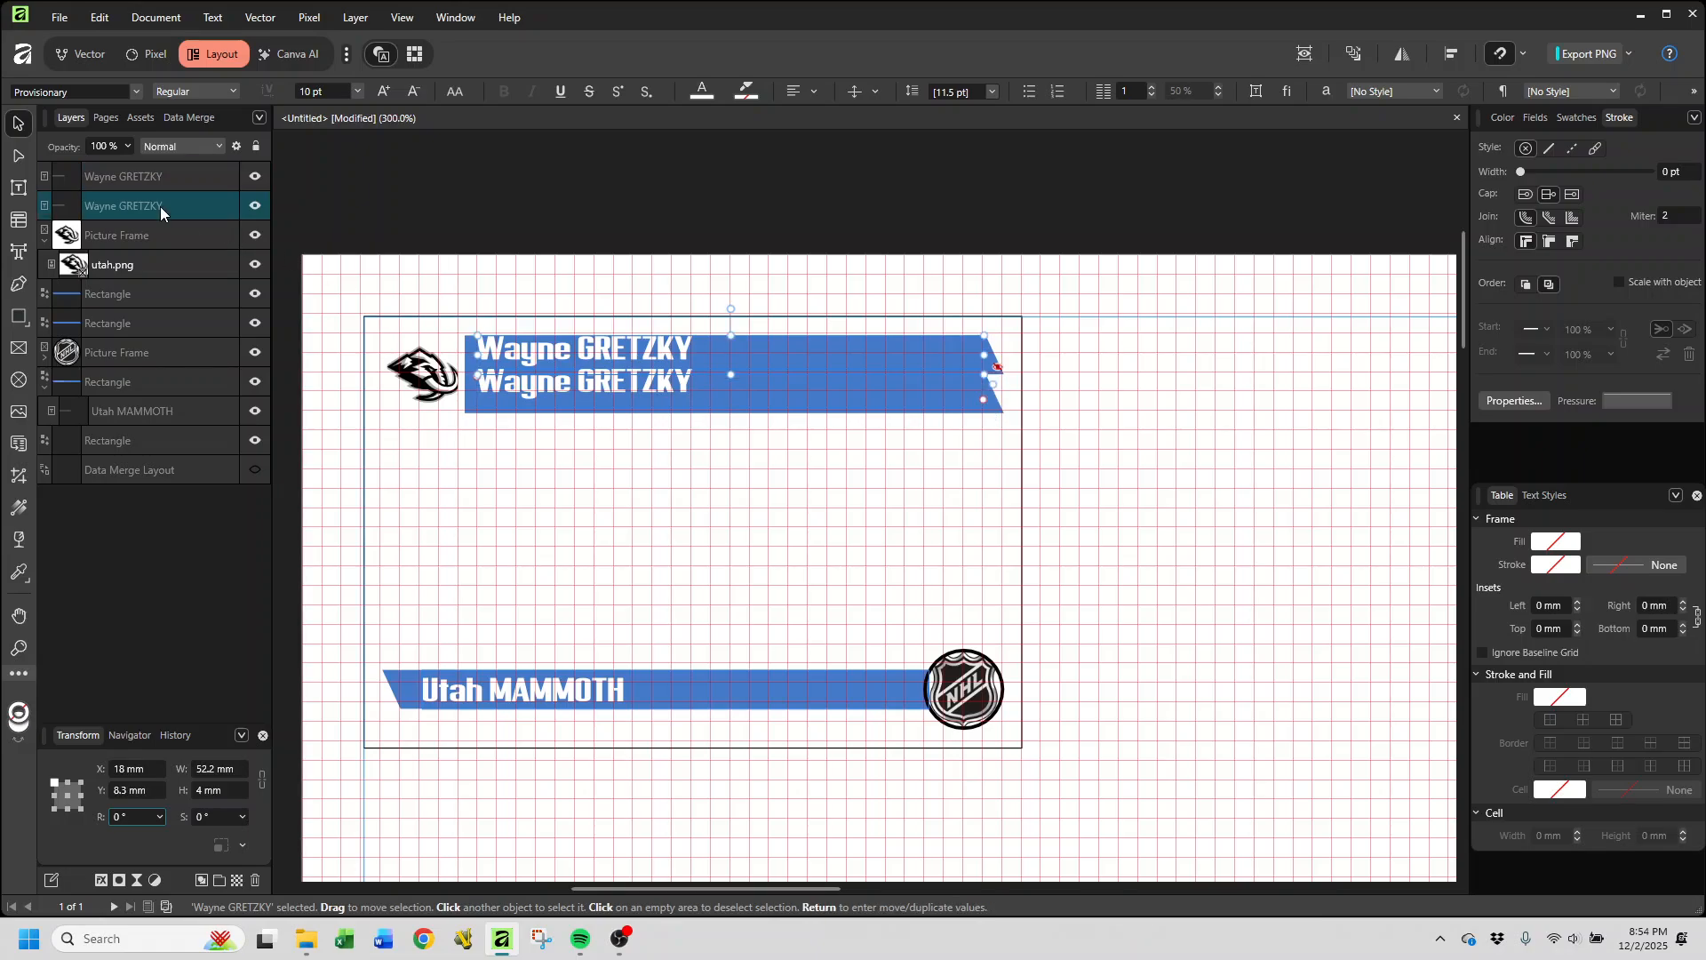
double_click(693, 356)
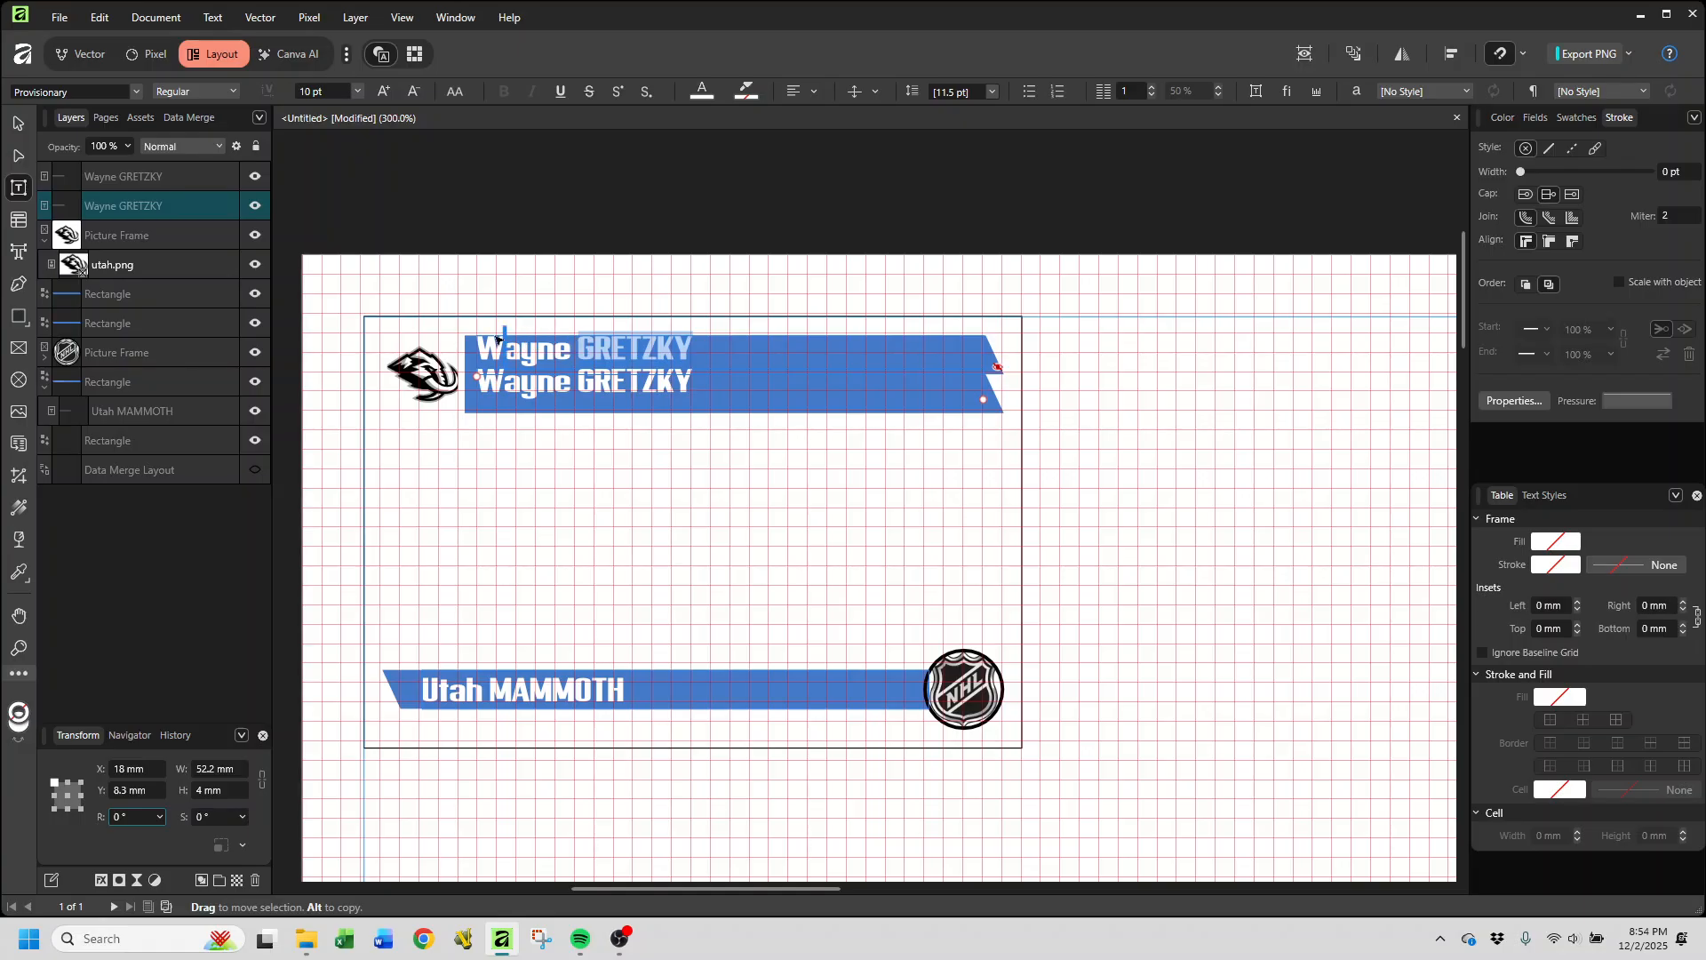
drag(497, 338, 498, 339)
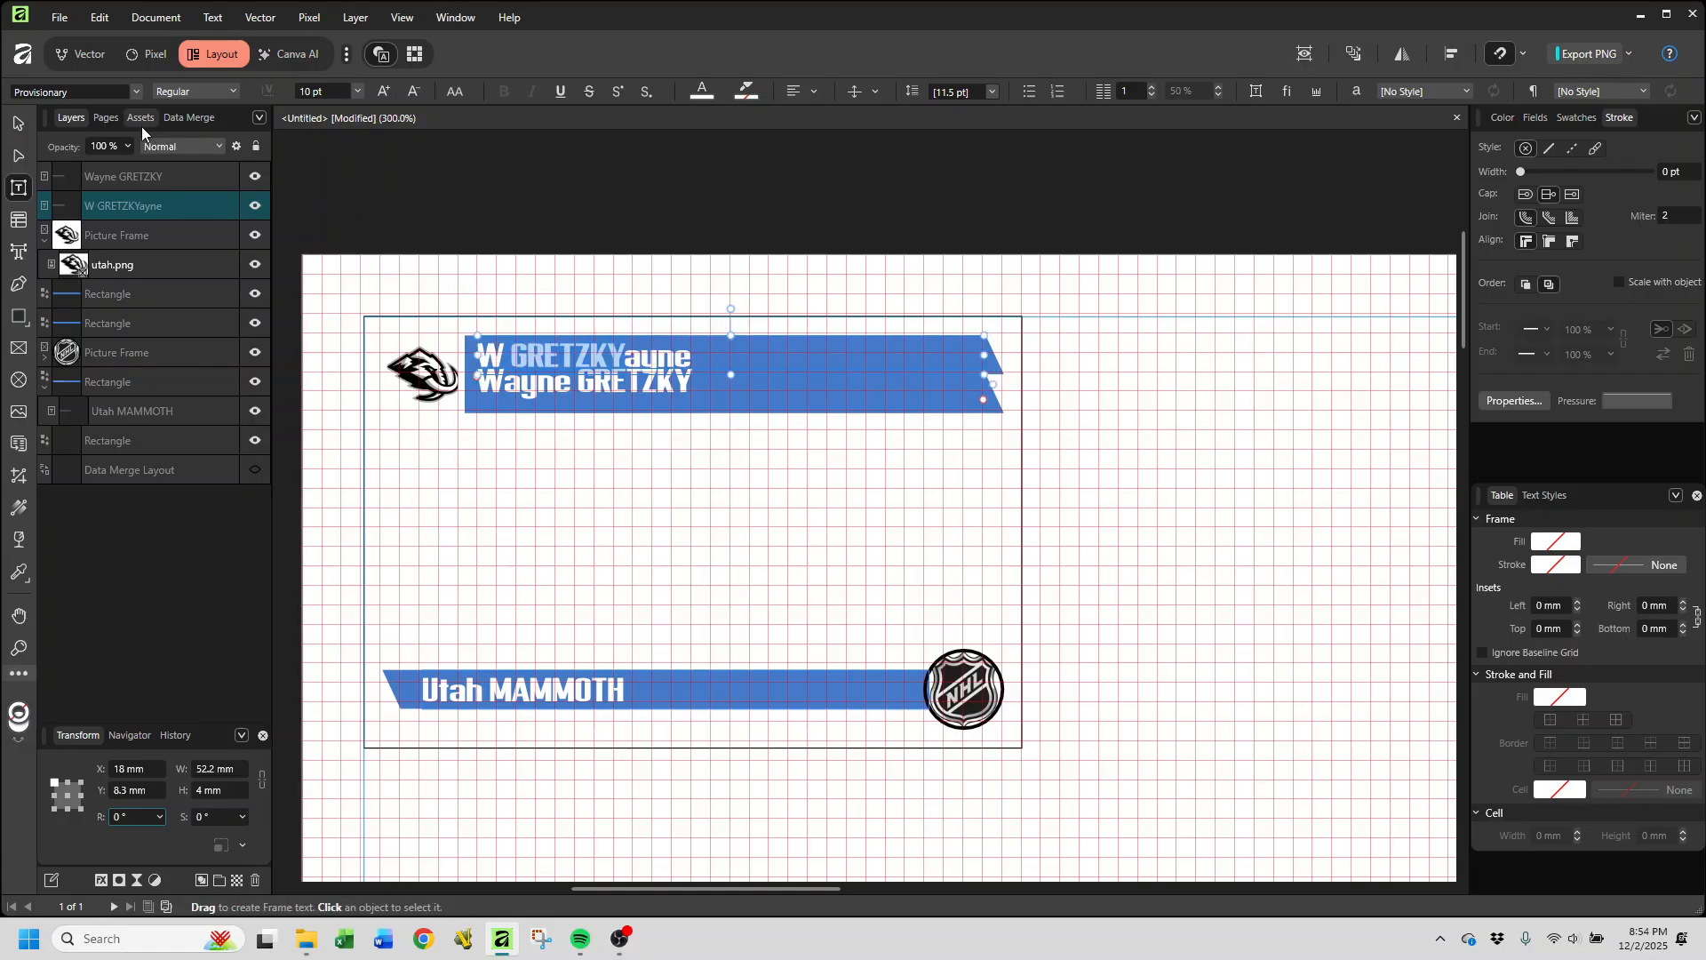
click(100, 18)
click(96, 35)
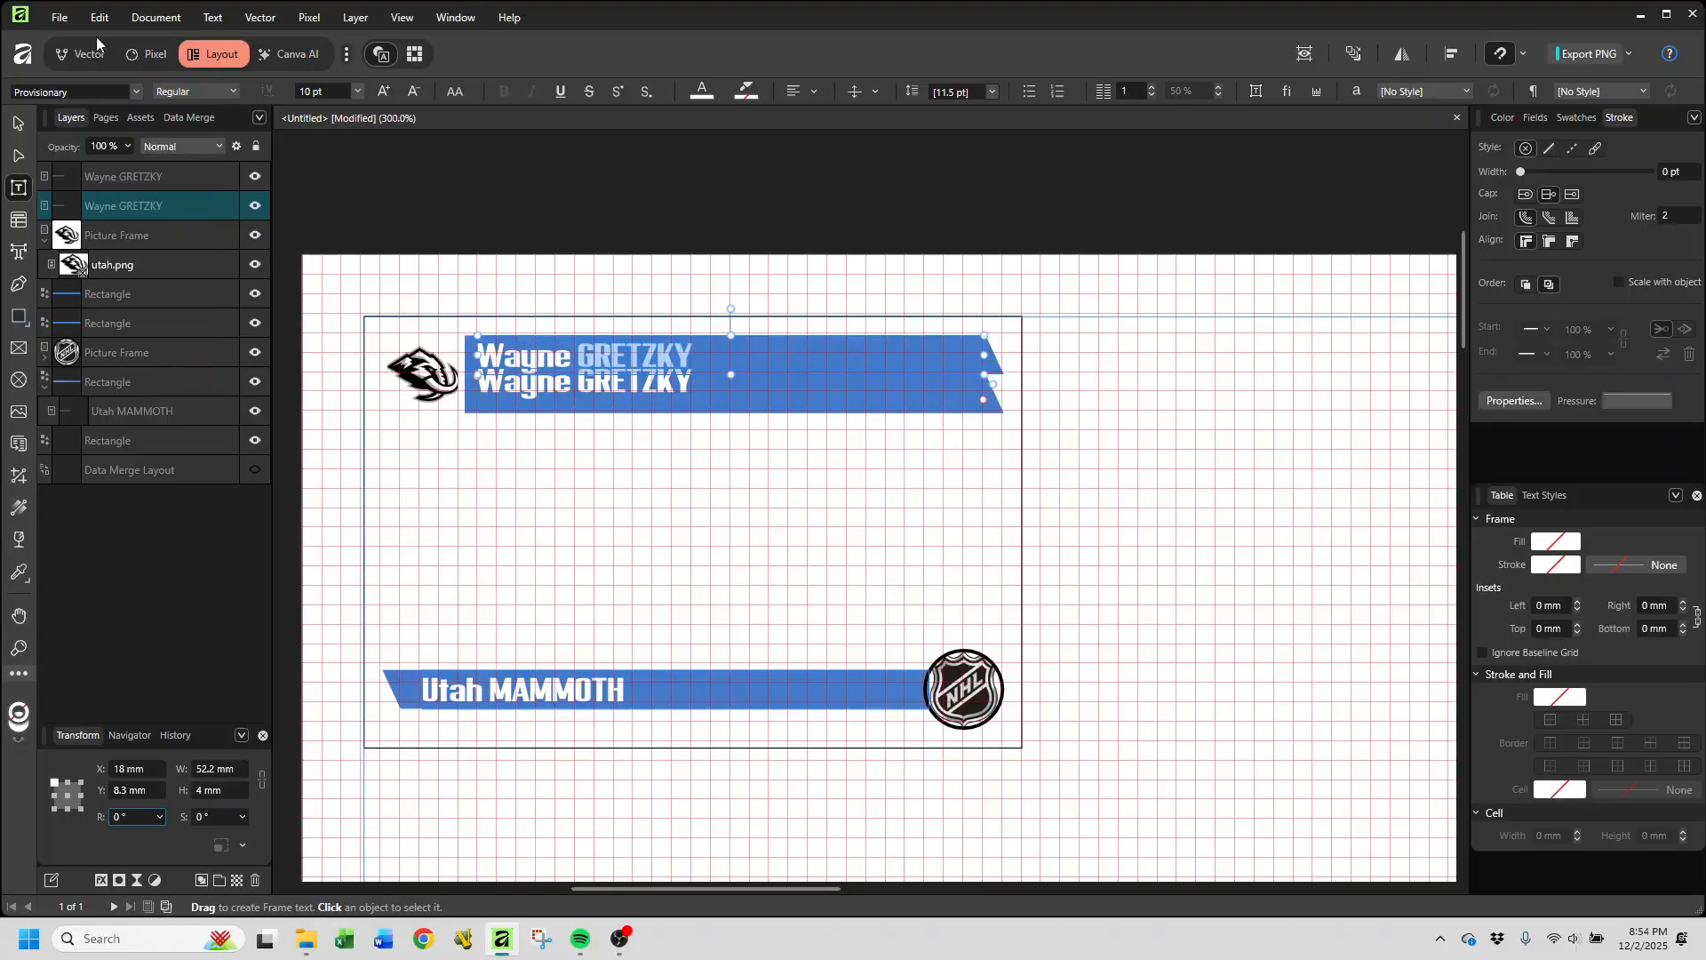
Step: Replace the upper "Wayne GRETZKY" text with "Centre"
click(696, 354)
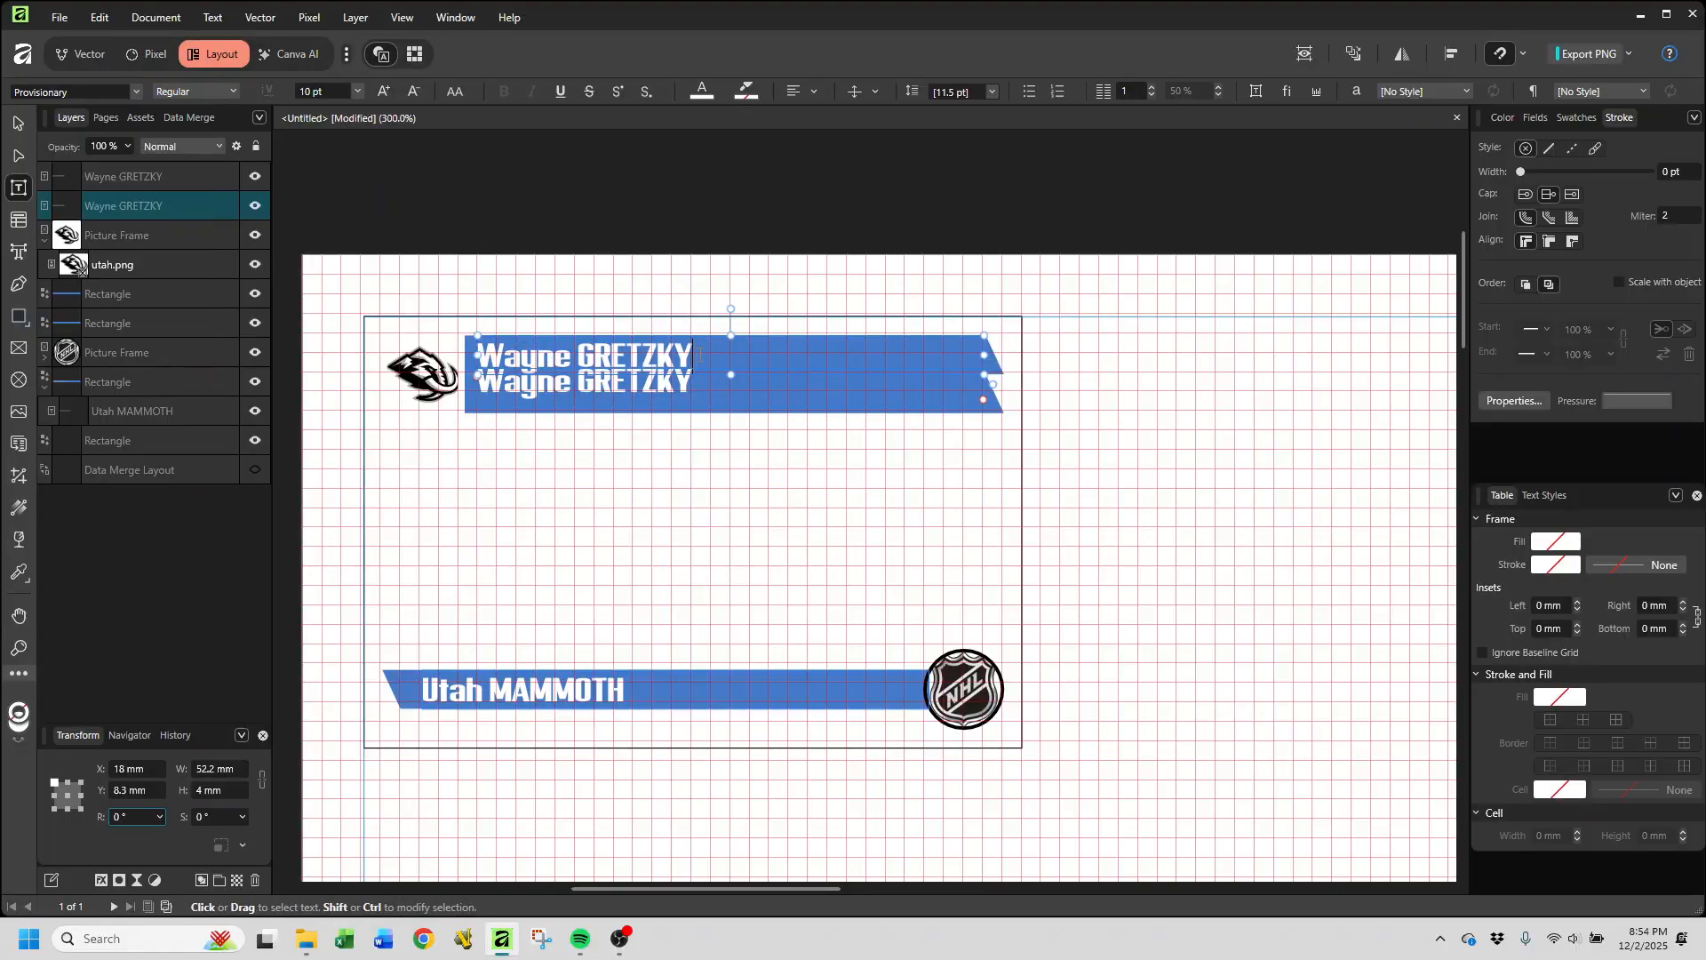
key(shift+Left)
key(shift+Left)
key(shift+Left)
key(shift+Left)
key(shift+Left)
key(shift+Left)
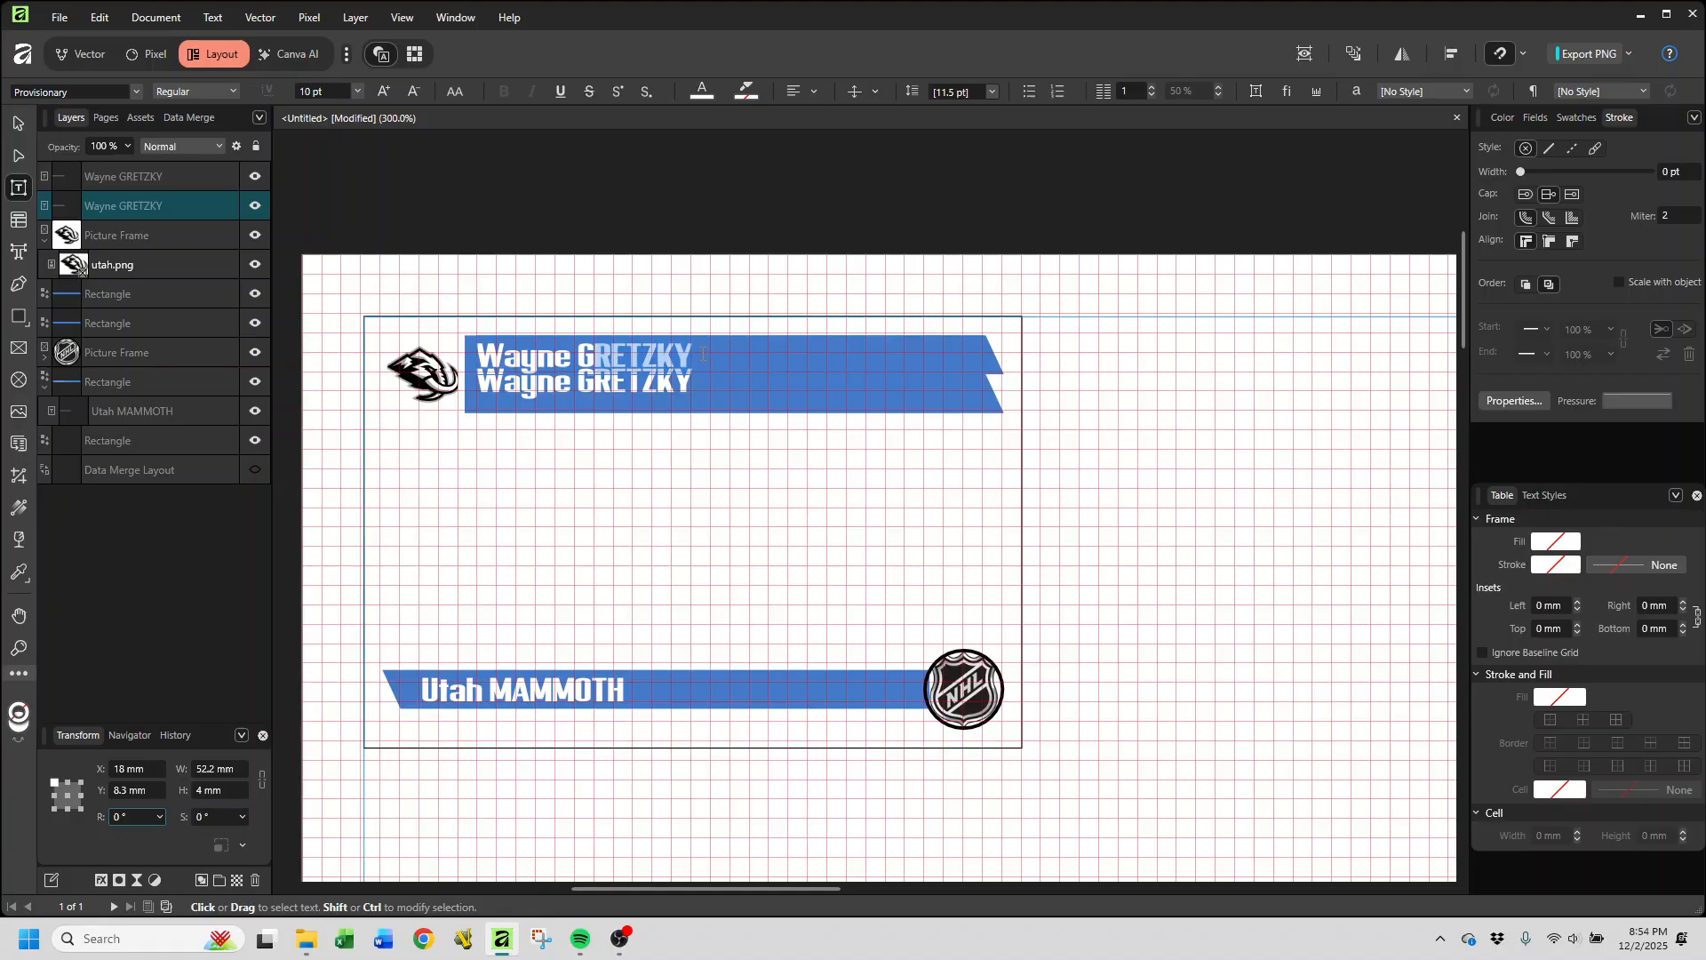
key(shift+Left)
key(shift+Left)
key(shift+Left)
key(shift+Left)
key(shift+Left)
key(shift+Left)
key(shift+Left)
text(Cente)
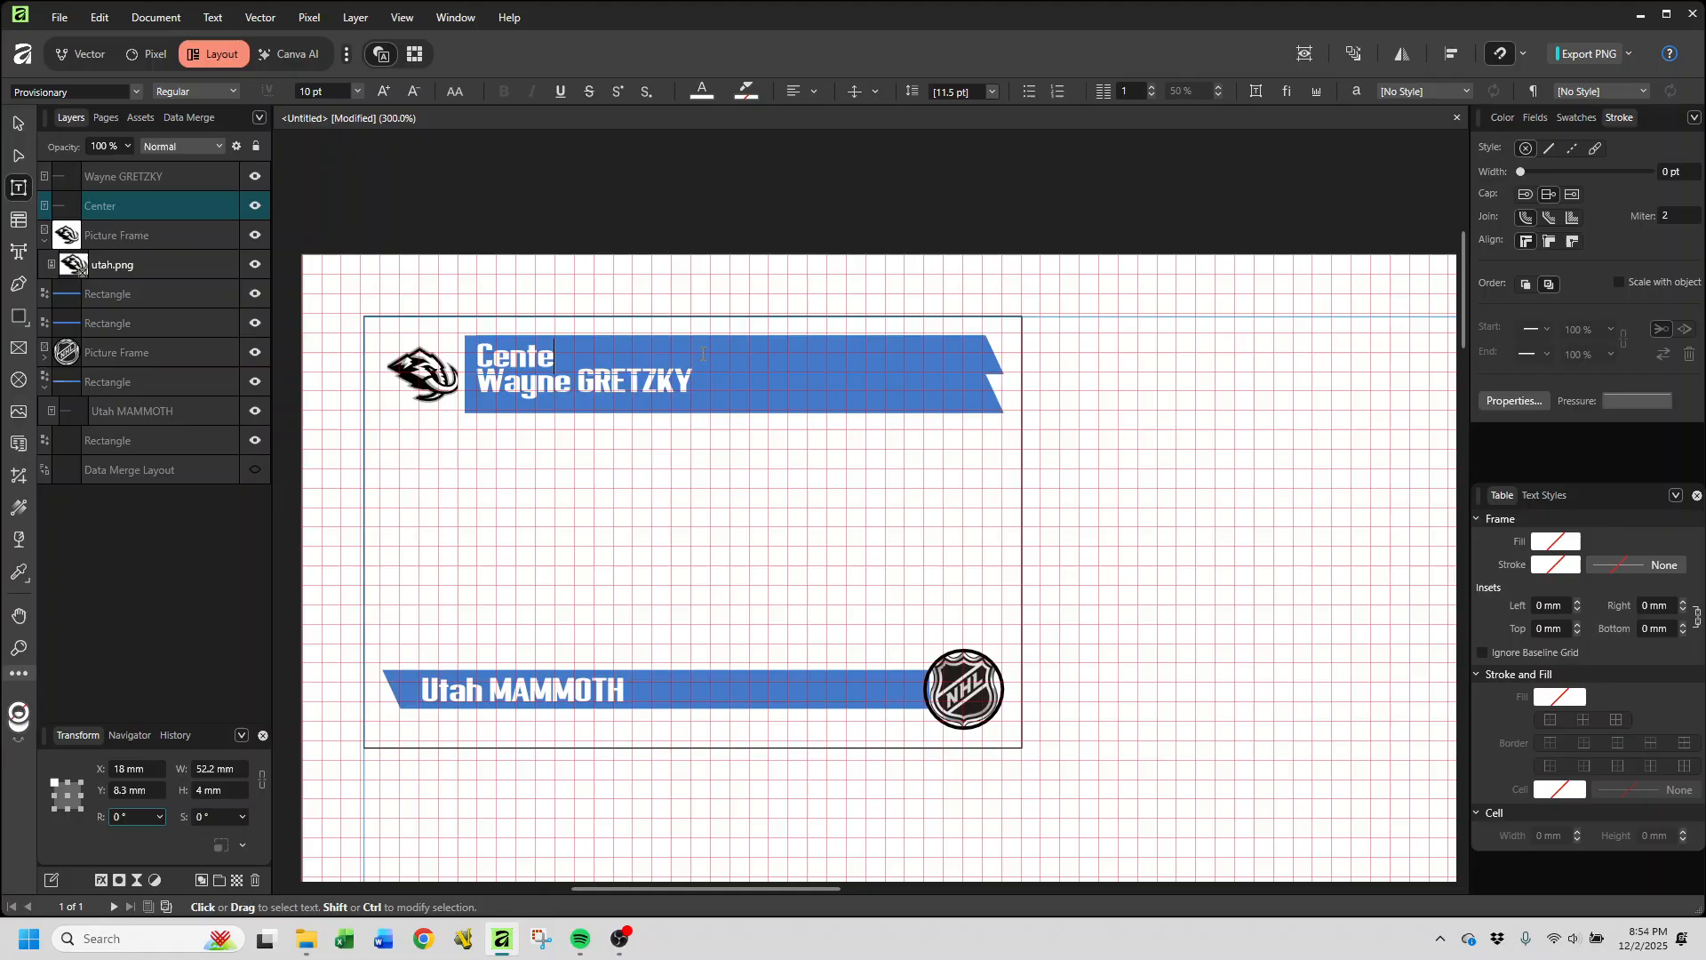
key(BackSpace)
text(re)
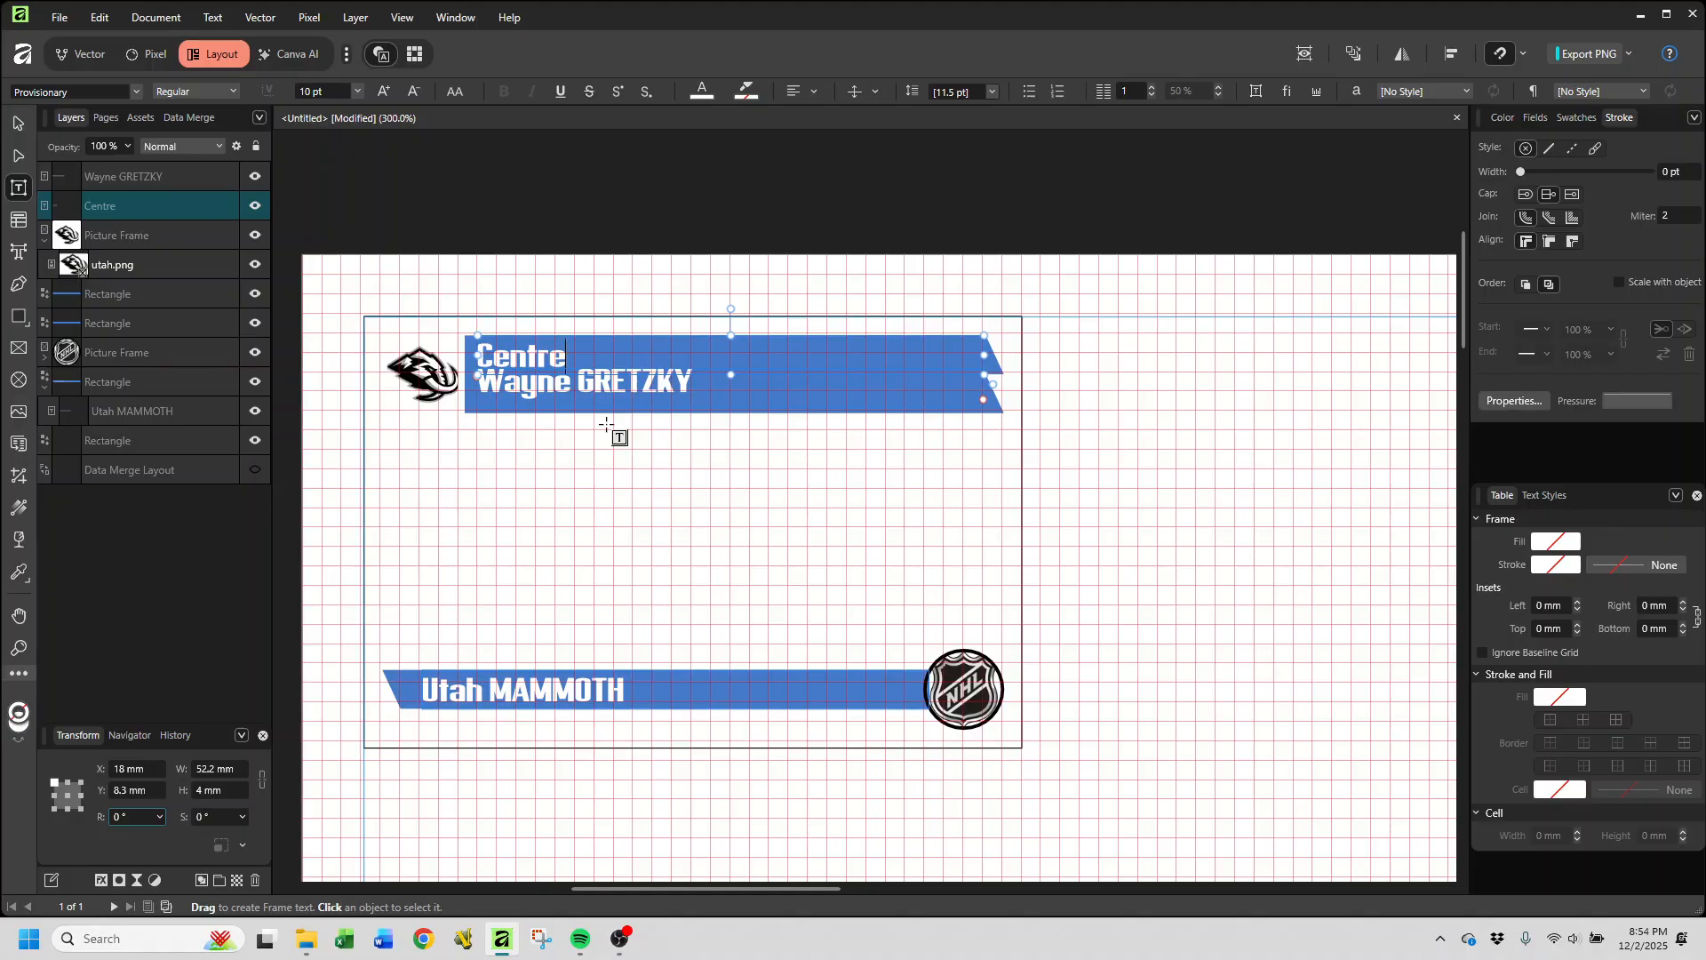
key(Tab)
key(BackSpace)
Step: Nest the "Centre" text inside the lower header rectangle's layer and the "Wayne GRETZKY" text inside the upper header rectangle's layer
click(104, 295)
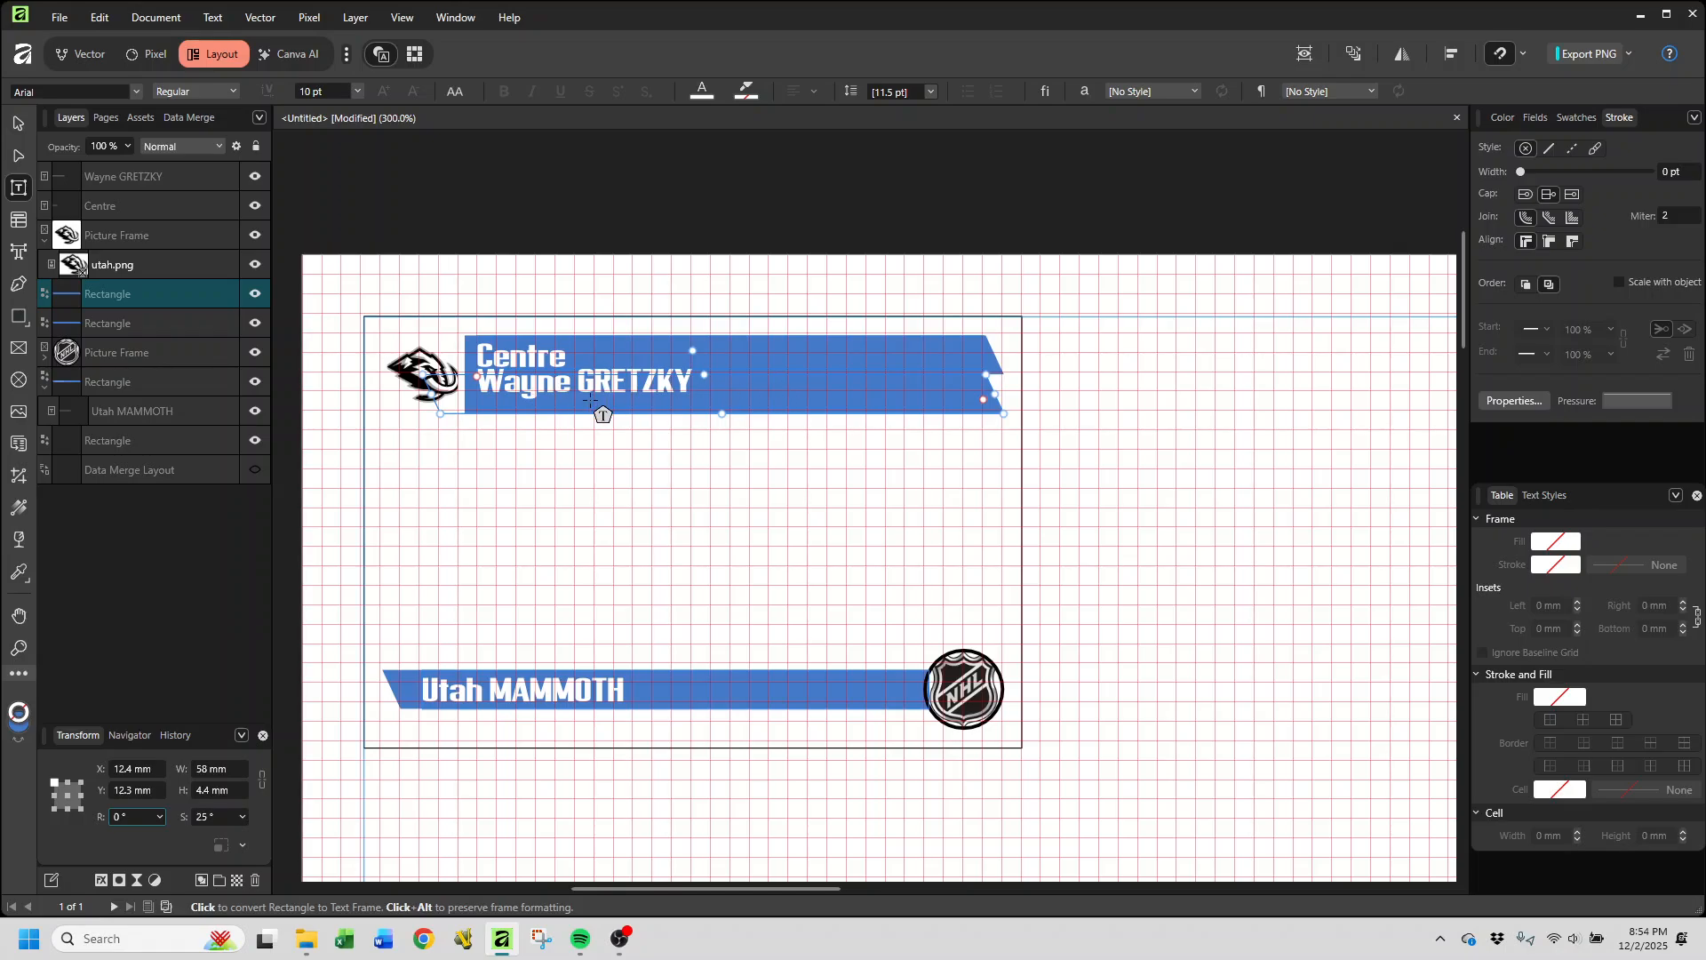
click(109, 208)
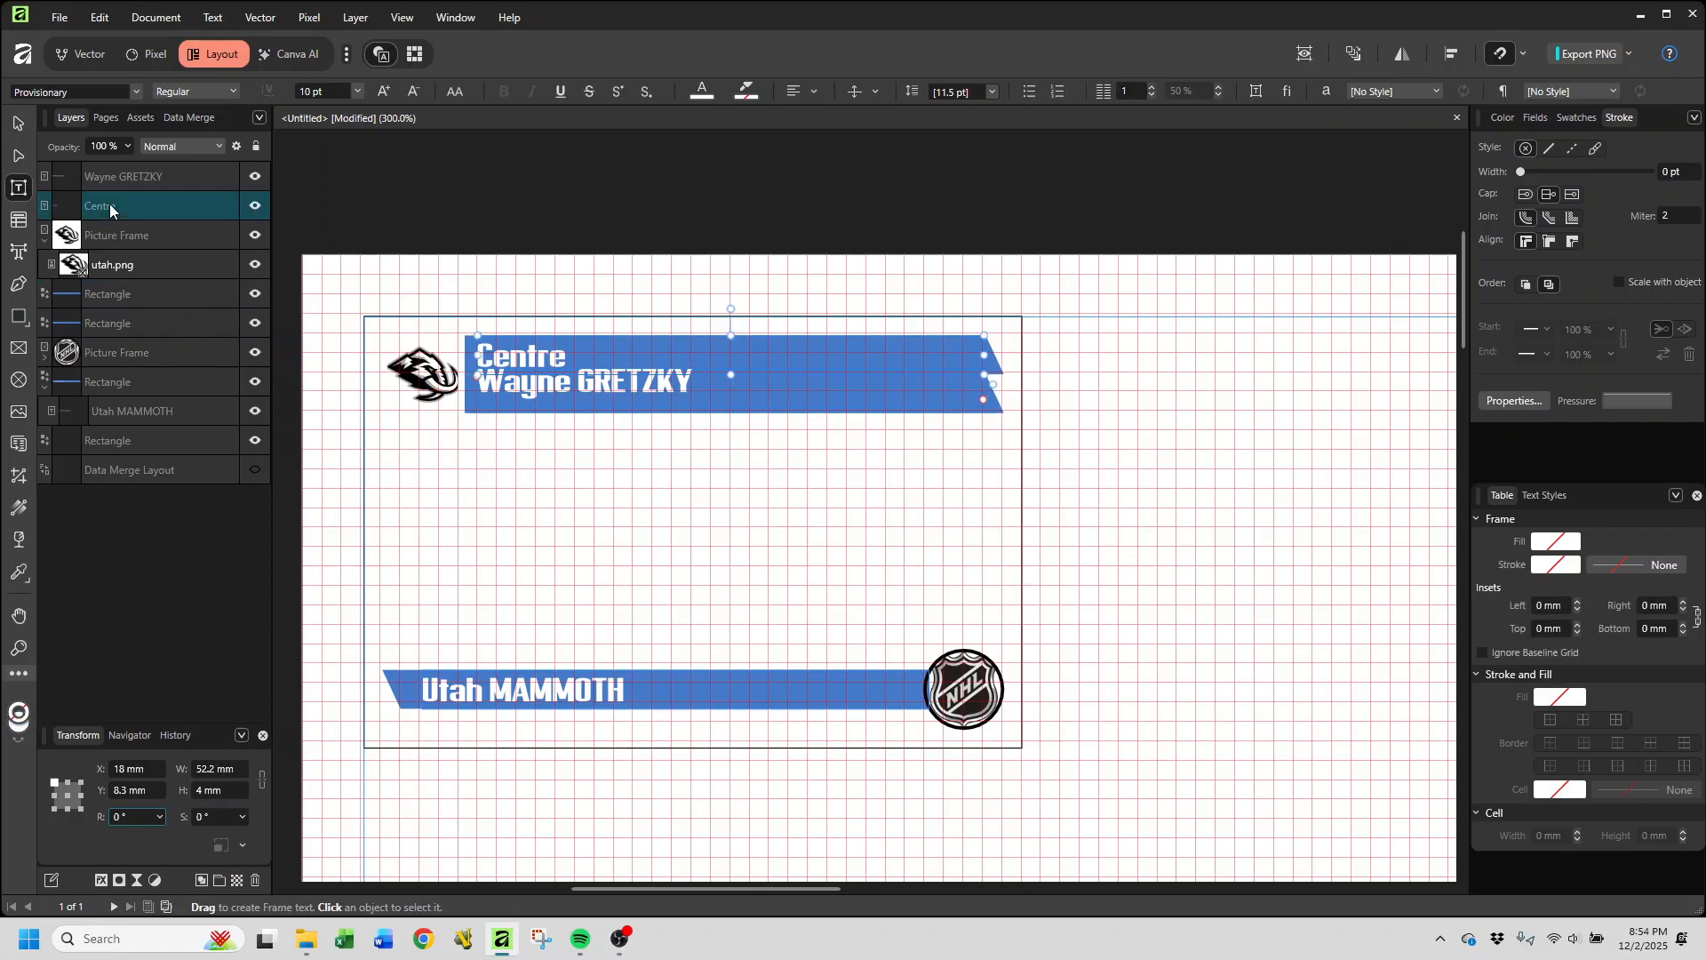
drag(116, 207, 127, 294)
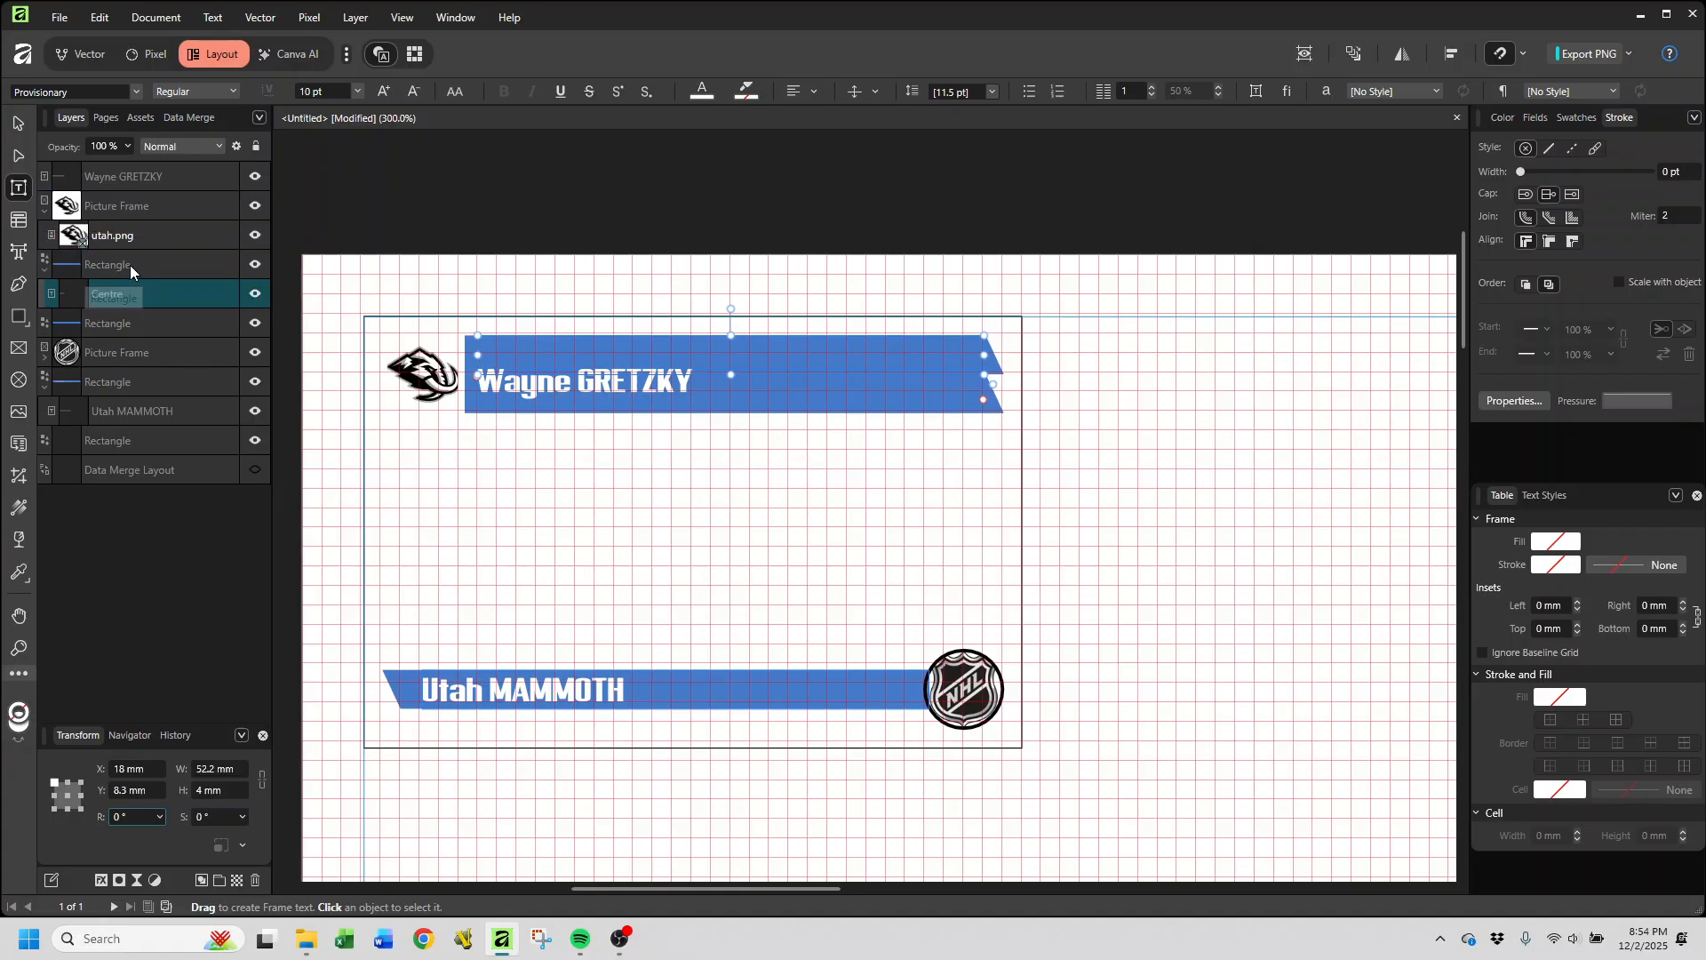
click(129, 263)
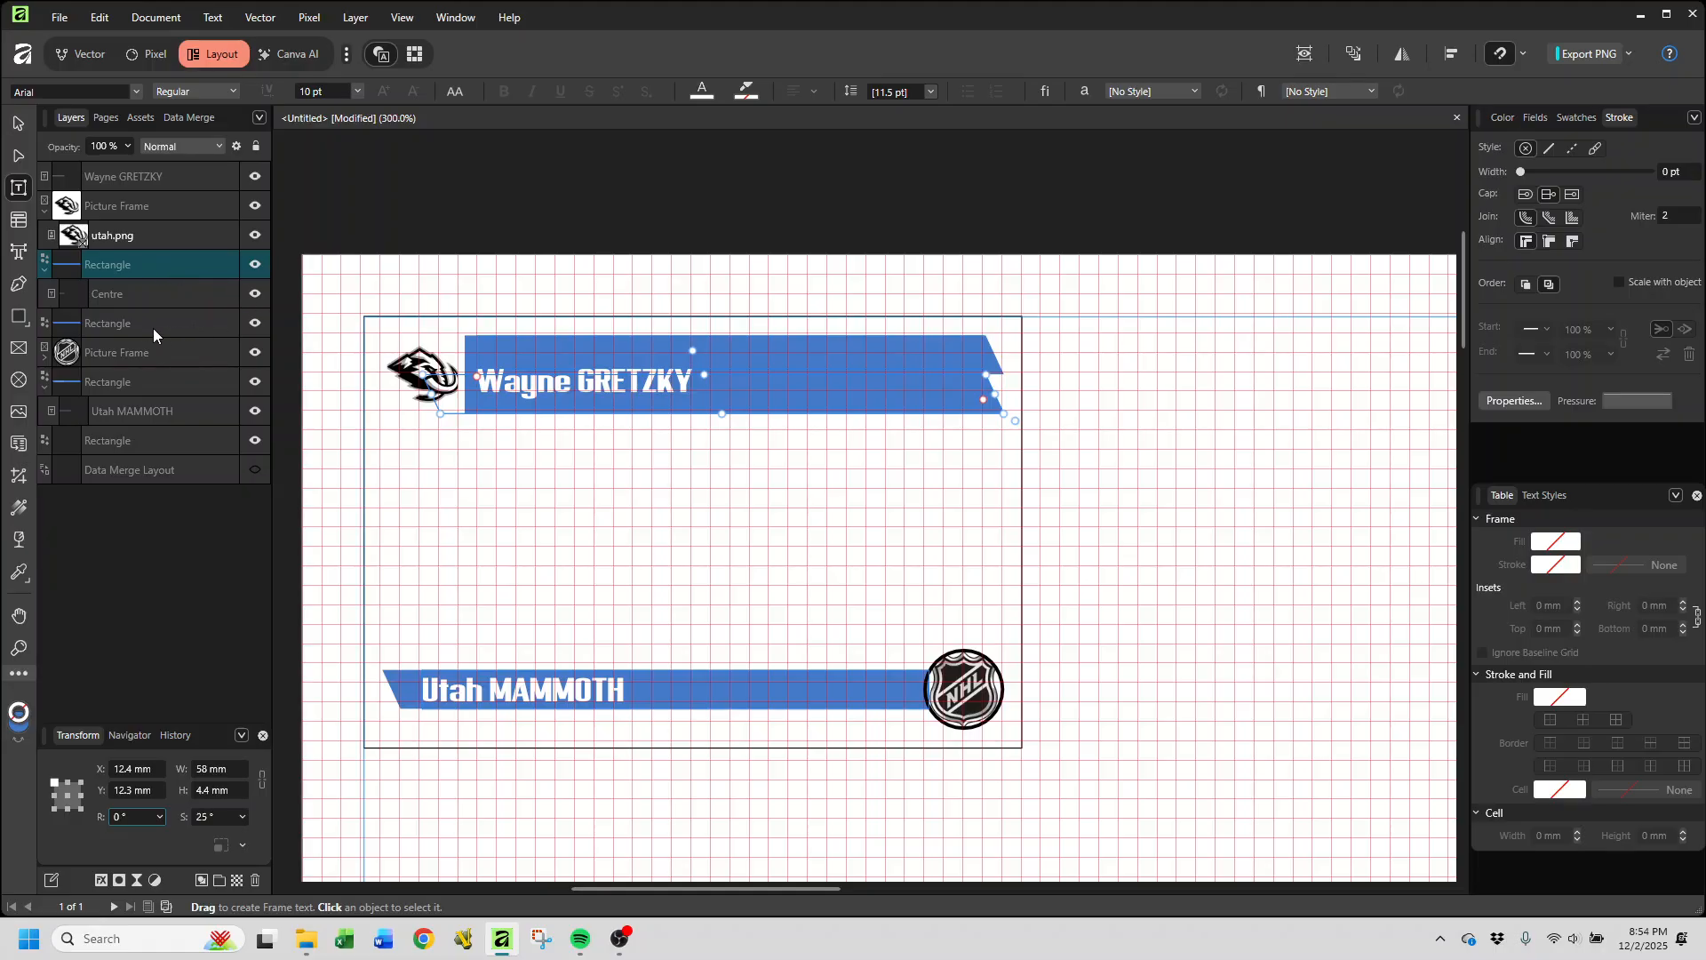
drag(136, 176, 141, 323)
drag(142, 327, 141, 325)
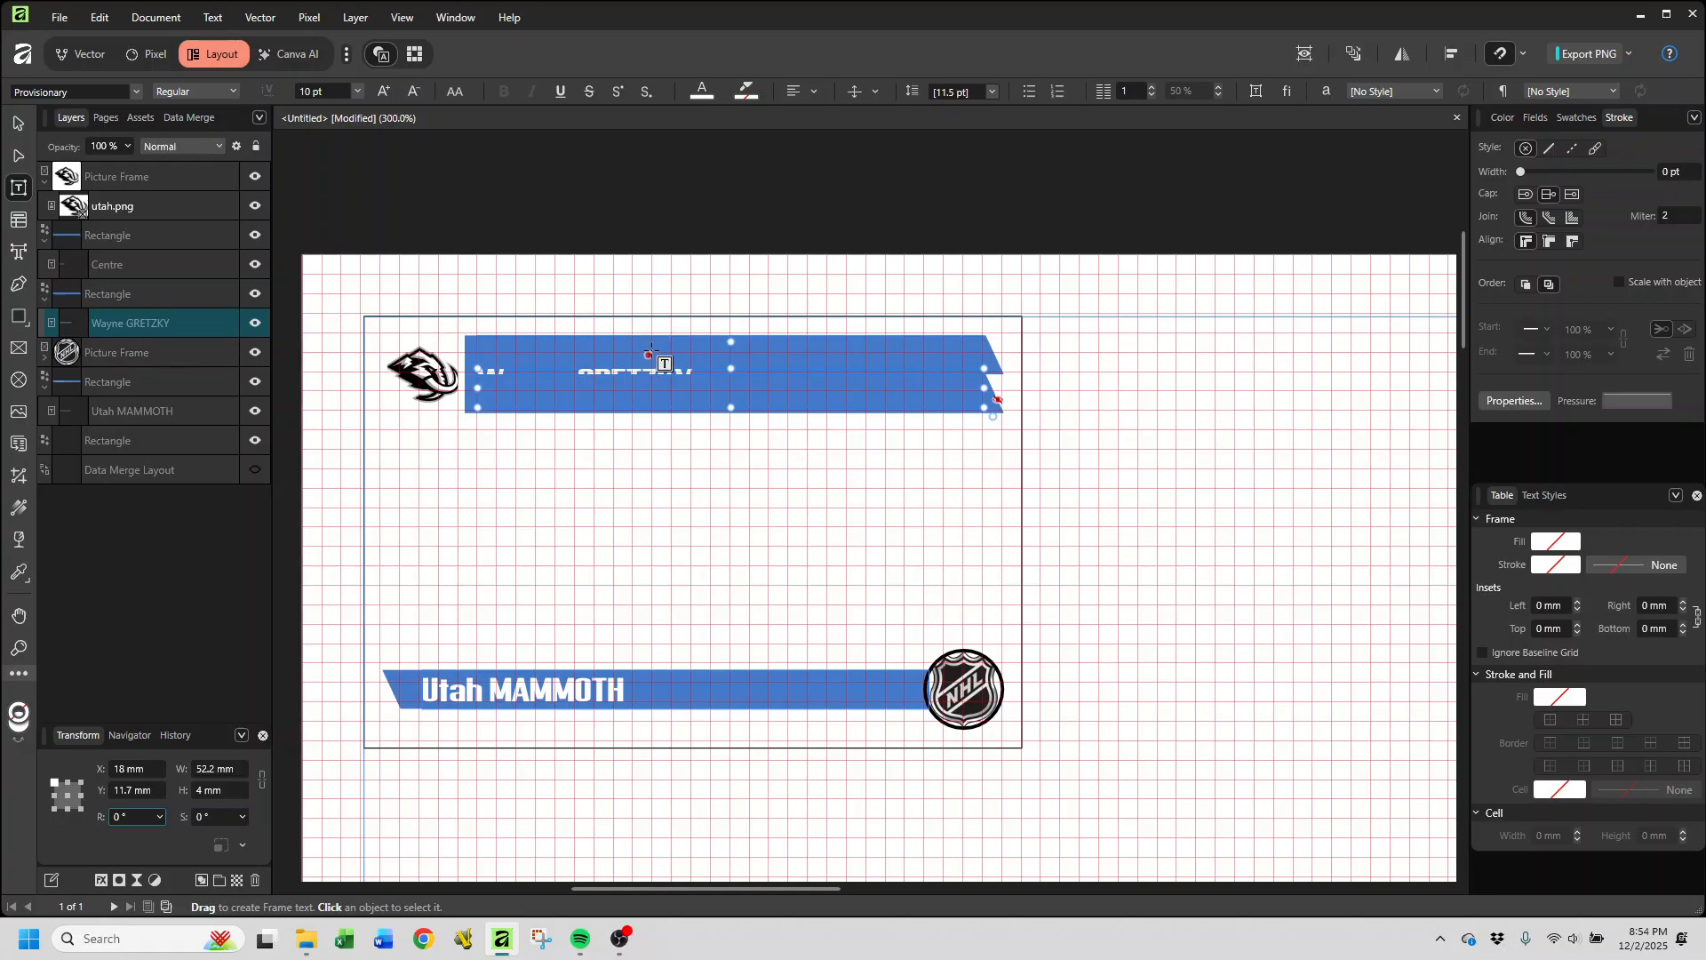
Step: Move the "Wayne GRETZKY" text up to Y 8.3 mm and the "Centre" text down to Y 12.3 mm, aligning each with its bar
click(18, 127)
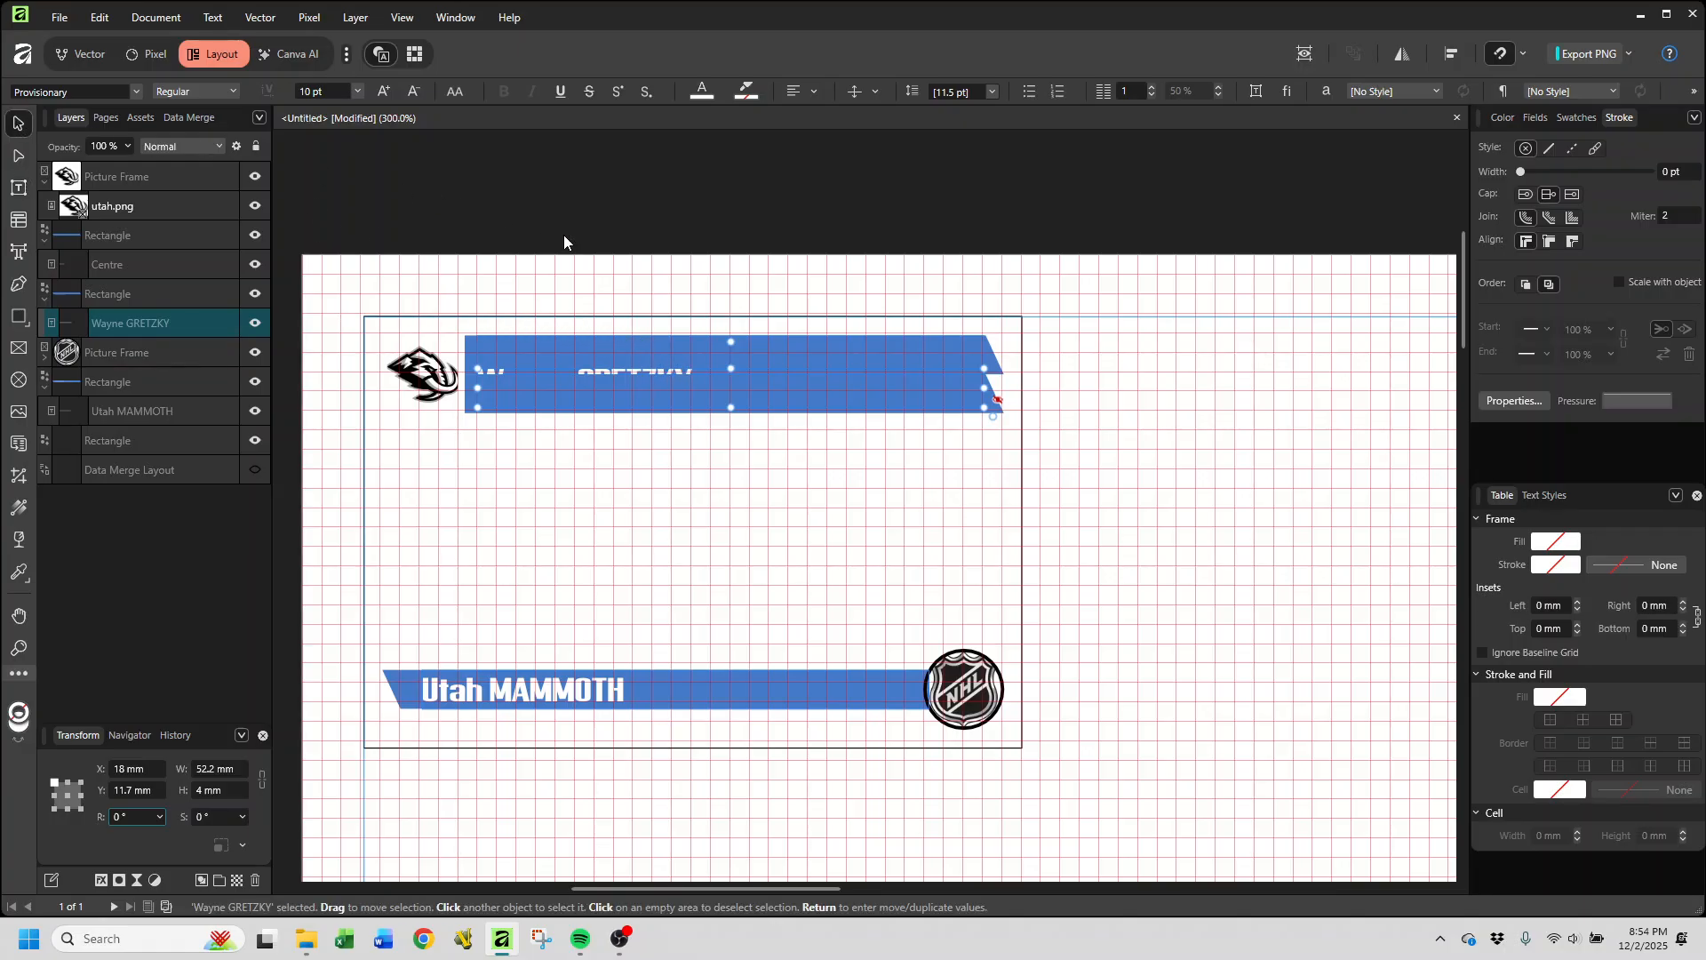
drag(701, 361, 698, 336)
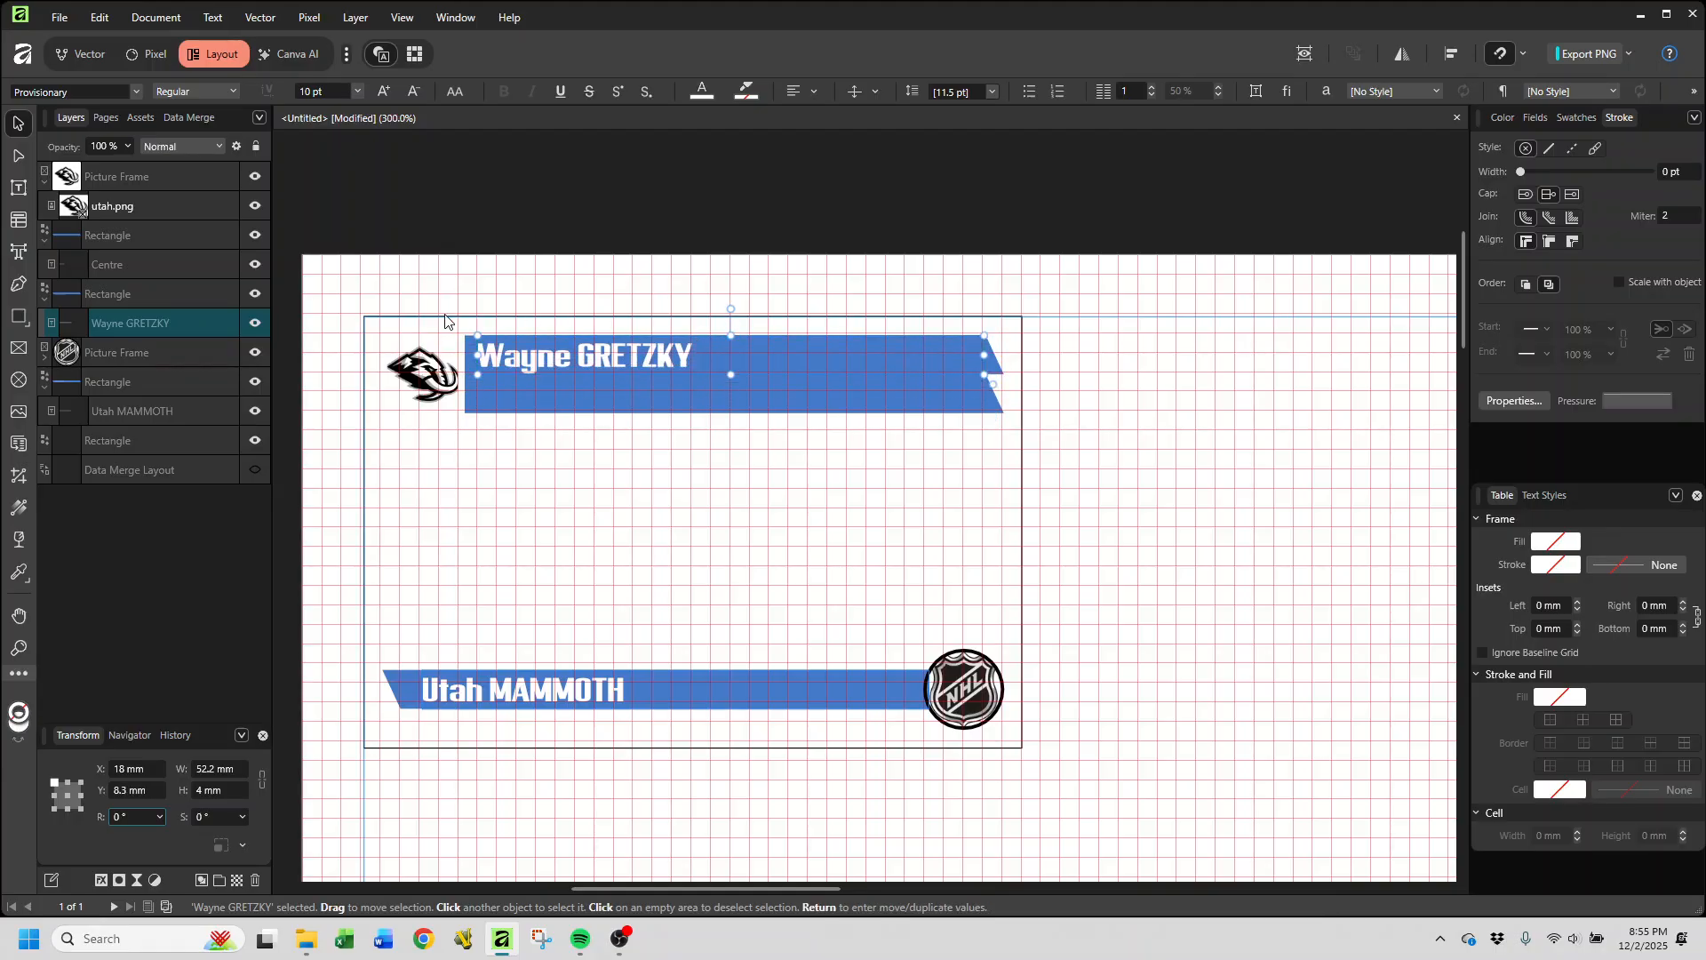
click(110, 263)
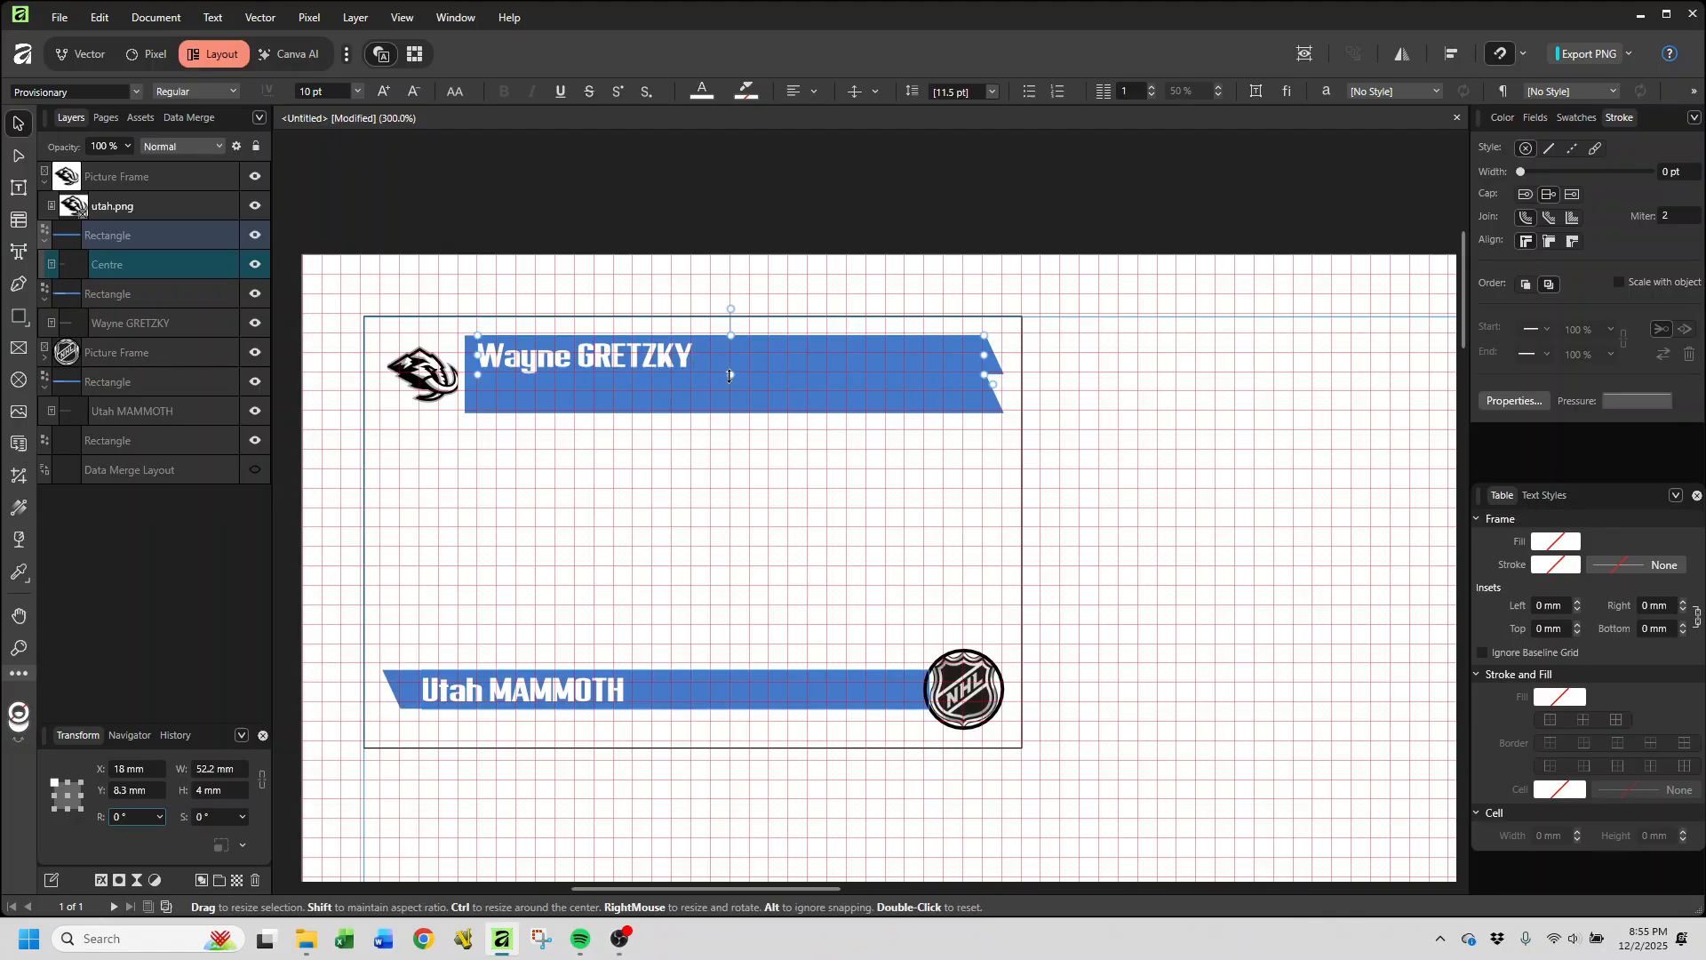
drag(741, 372, 736, 411)
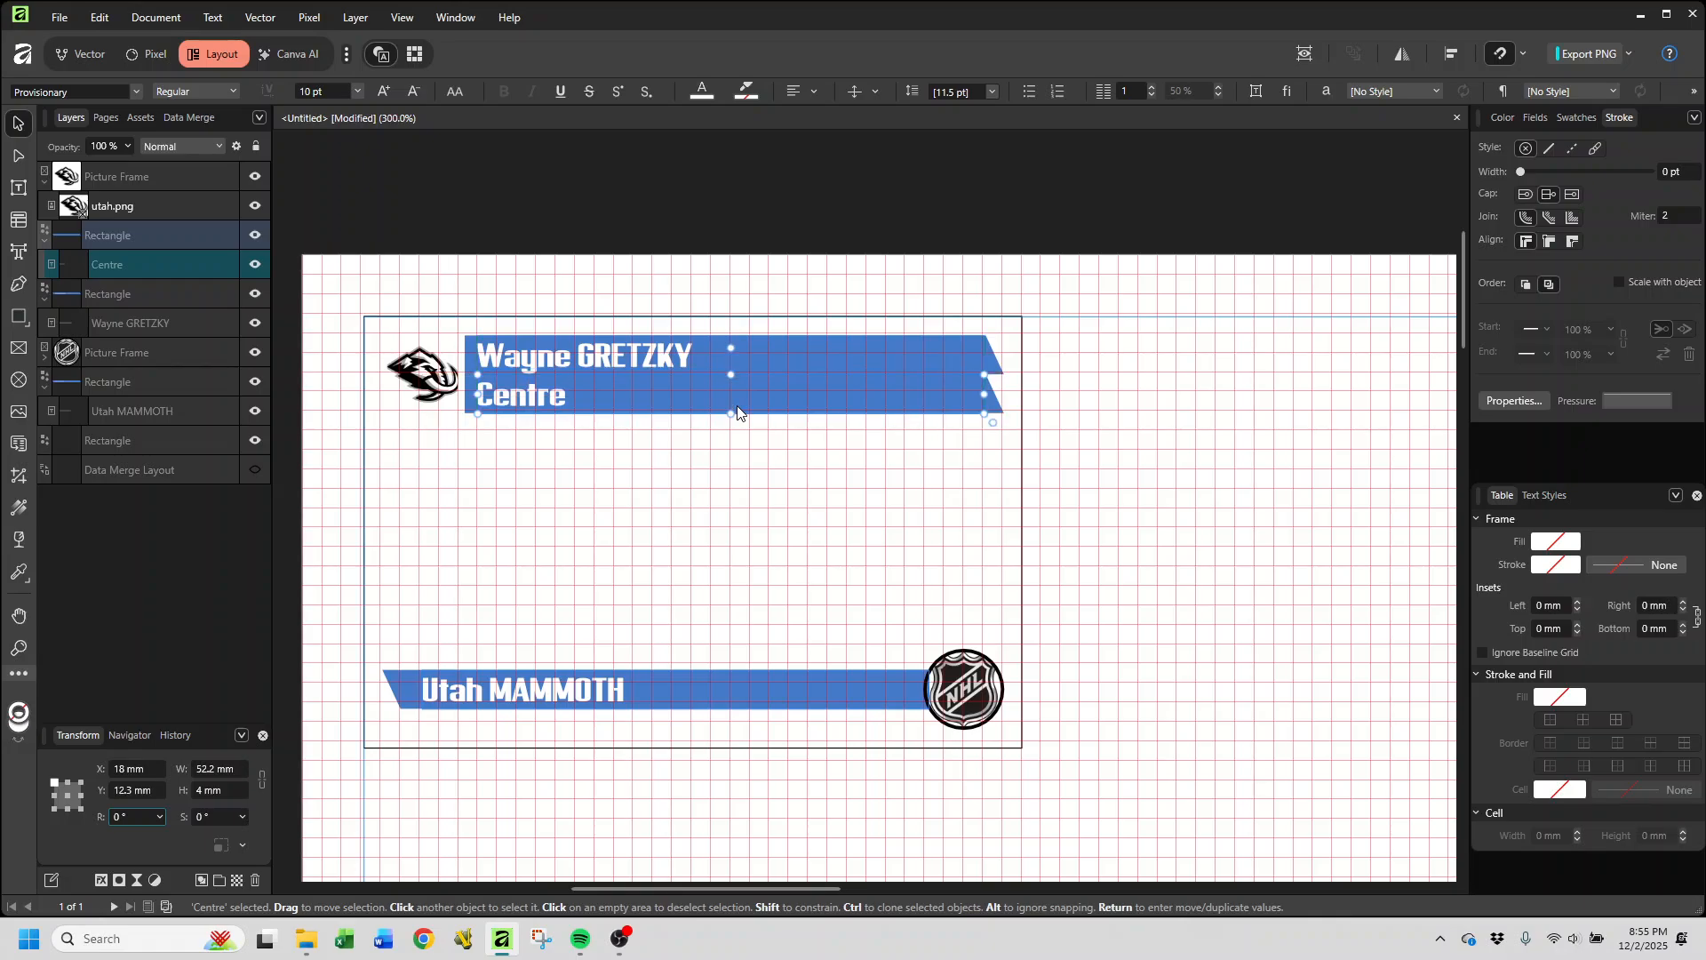
click(1123, 443)
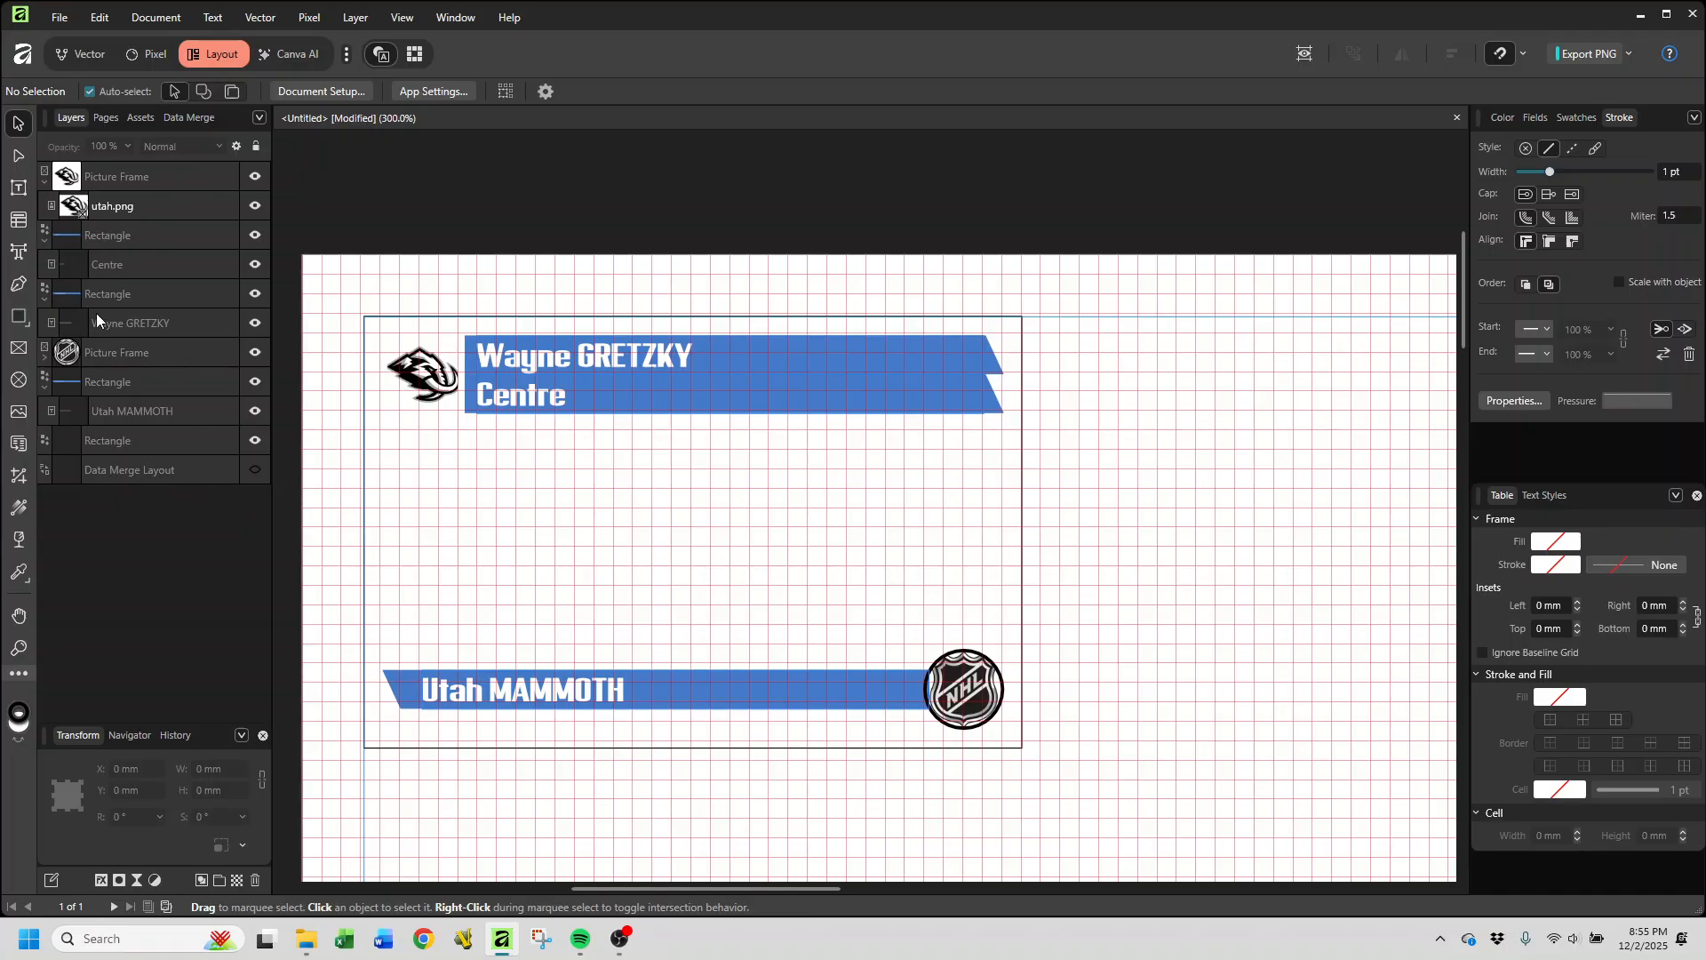
Step: Draw a two-column, four-row table about 61.7 mm wide and 16.7 mm high below the header bars
click(17, 222)
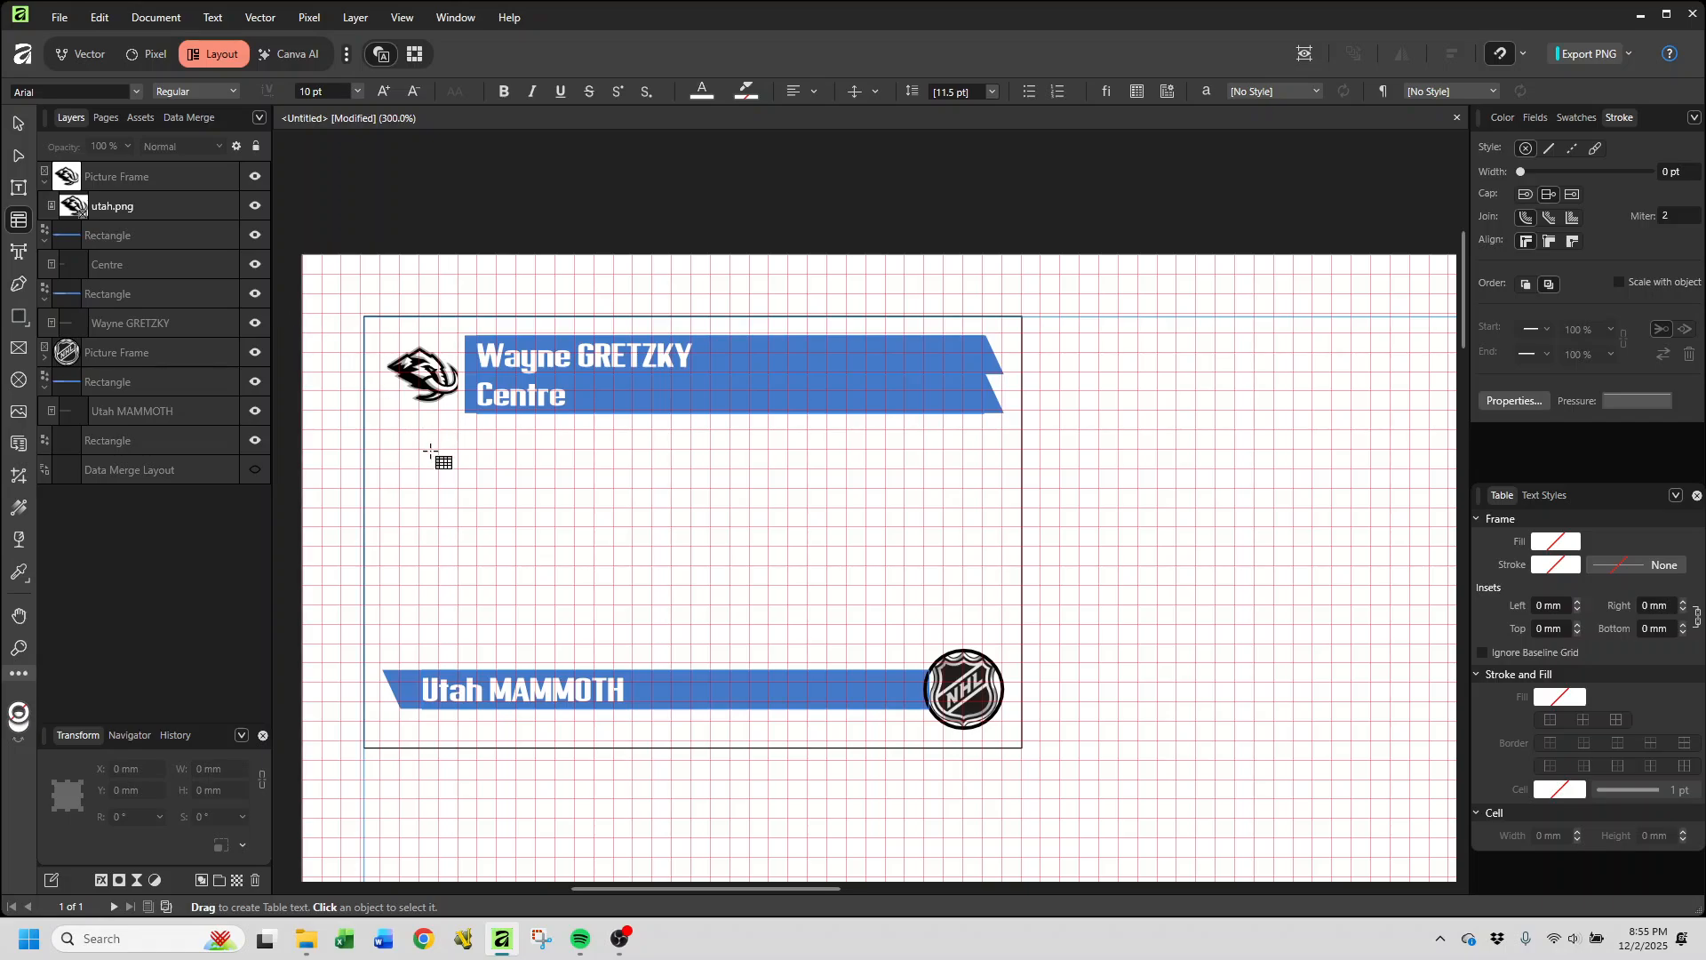
drag(397, 437, 995, 571)
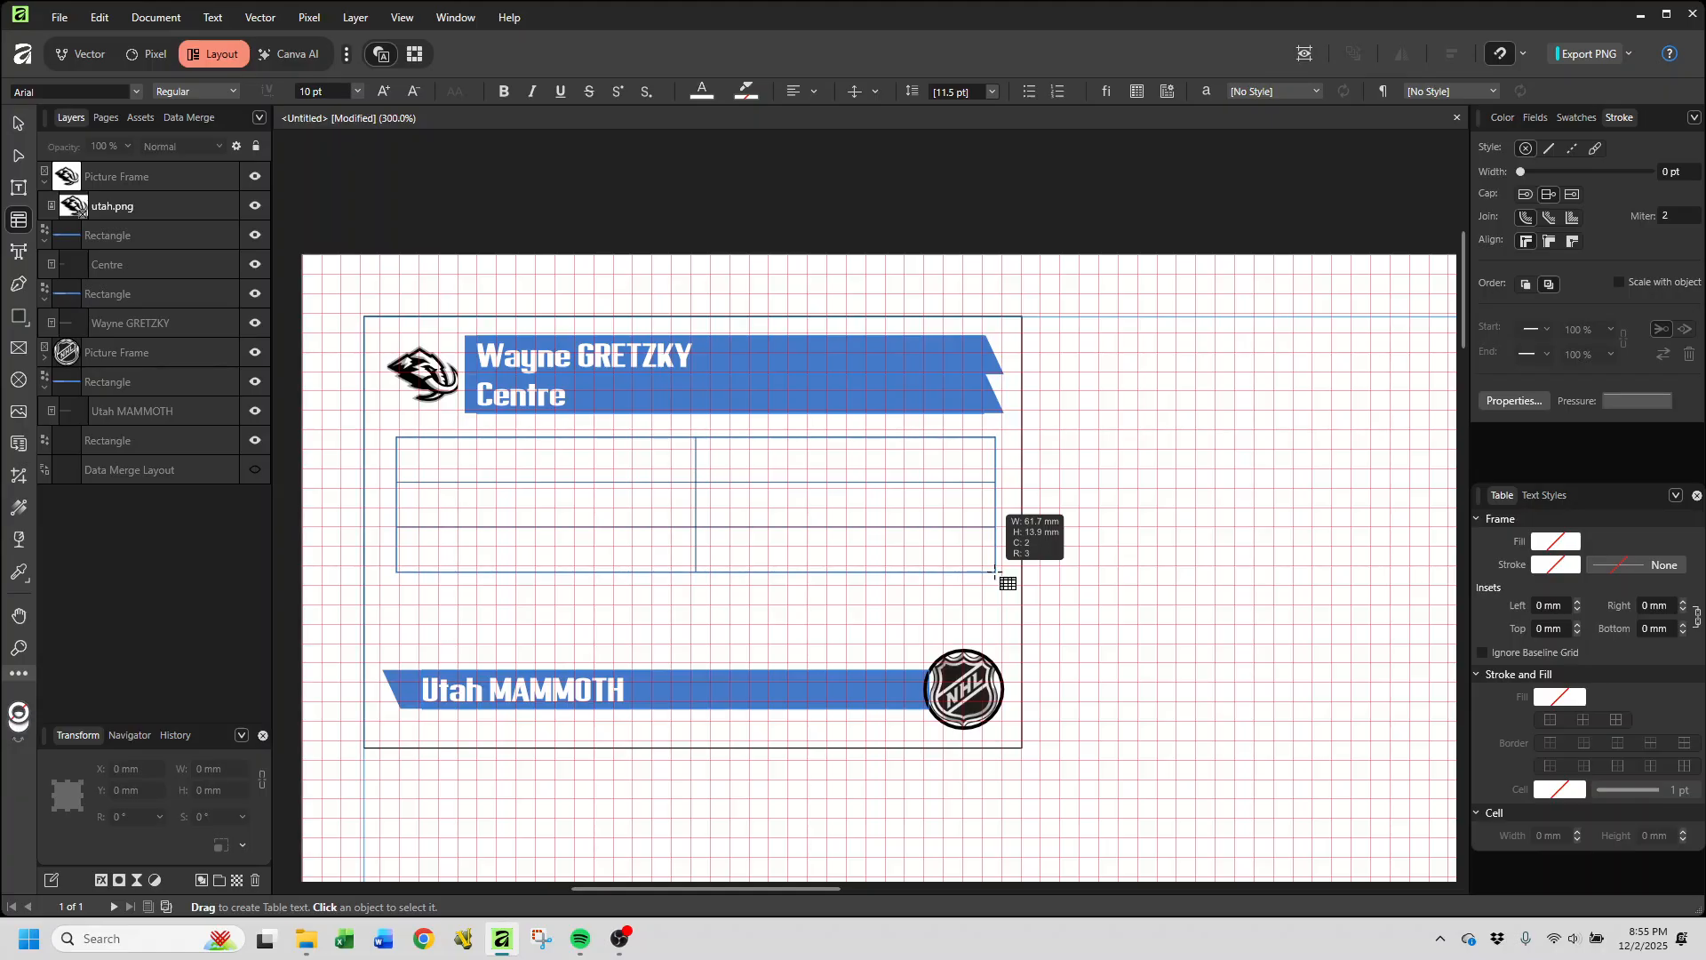
drag(995, 573, 995, 601)
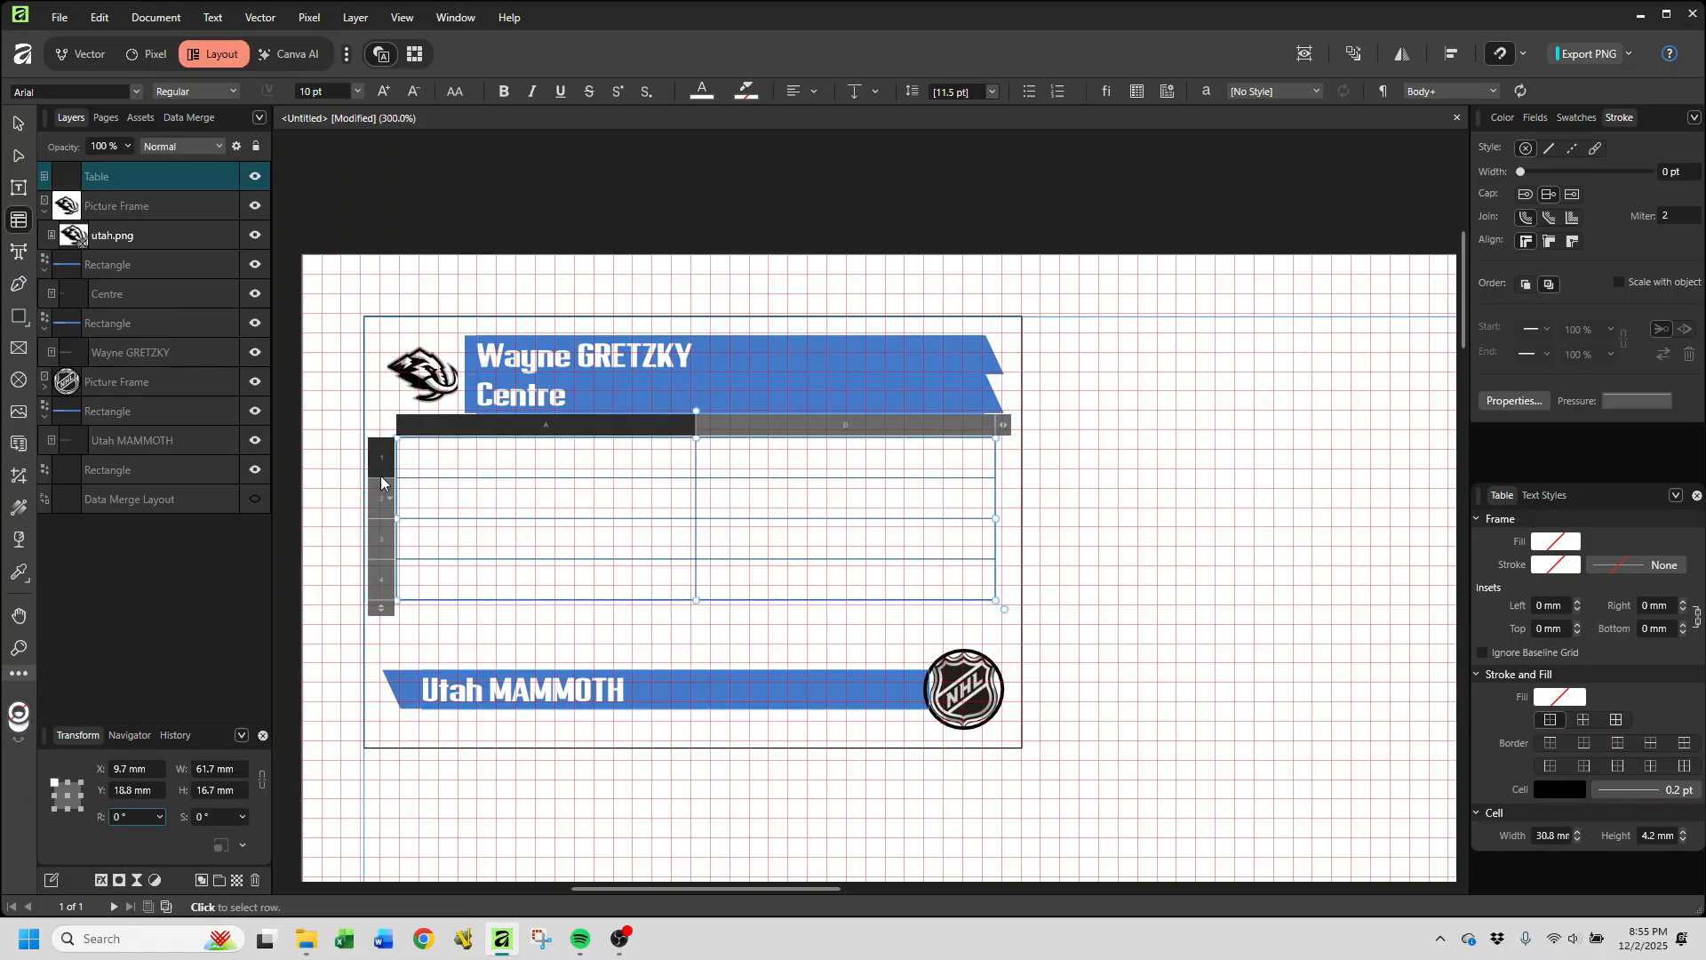
Step: Set all four table rows to 4 mm high and draw a one-row, two-column table about 61.7 by 4.7 mm below it
drag(374, 469, 382, 593)
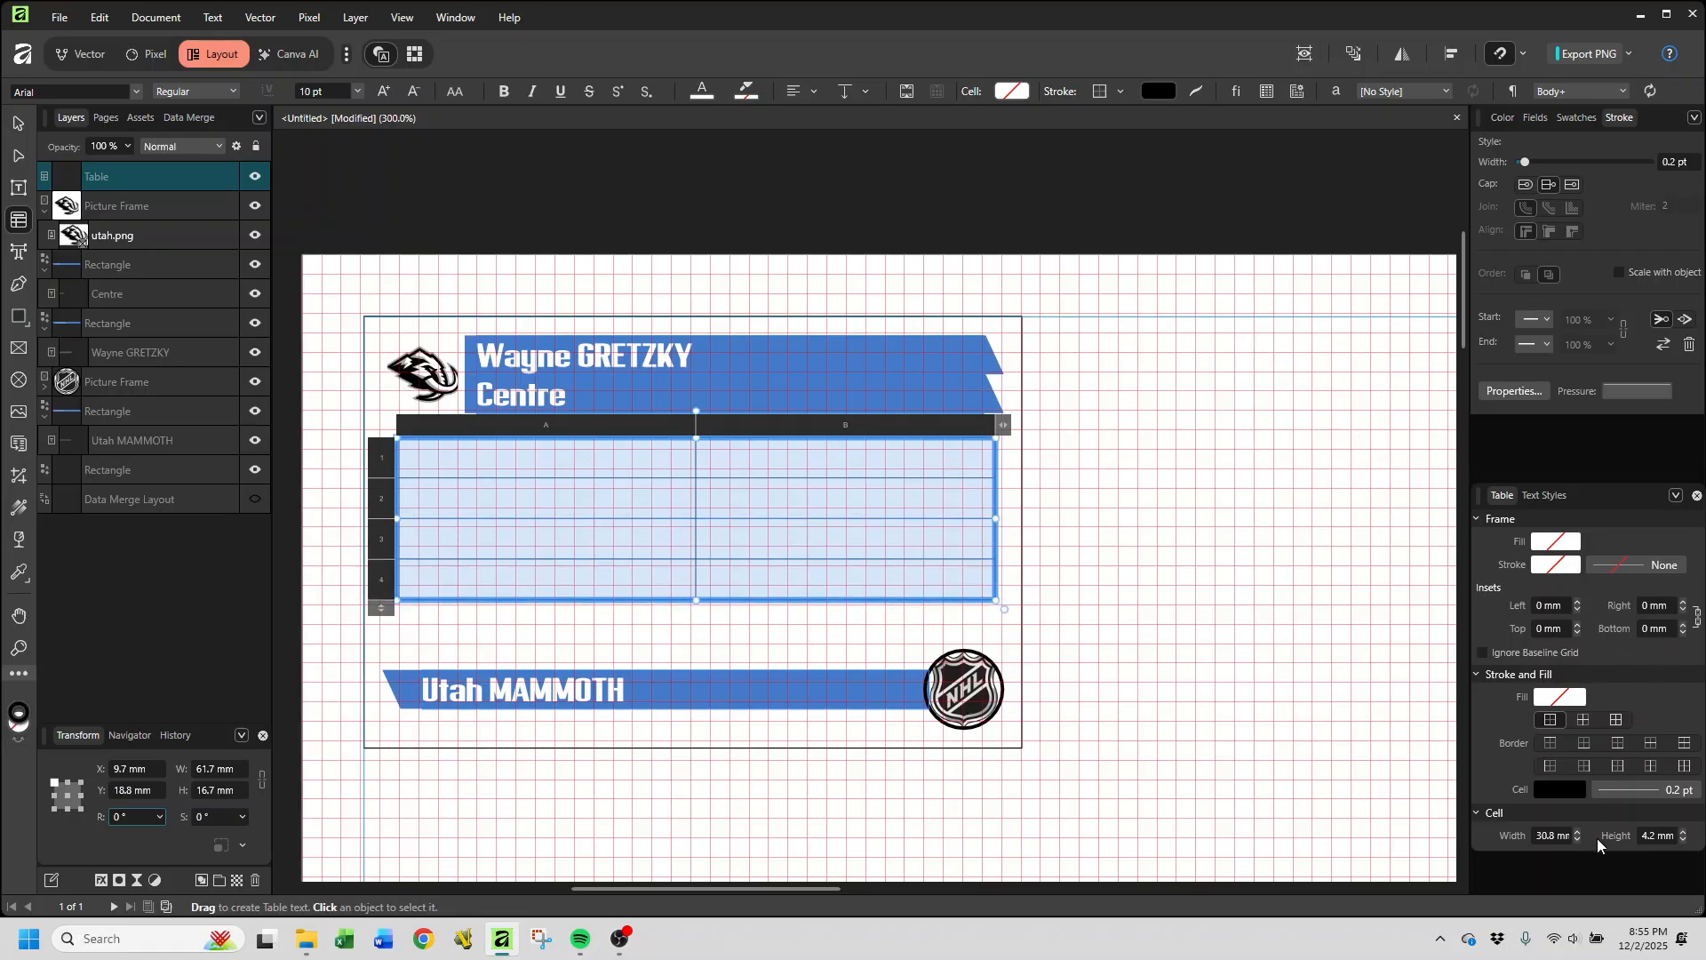
click(1658, 834)
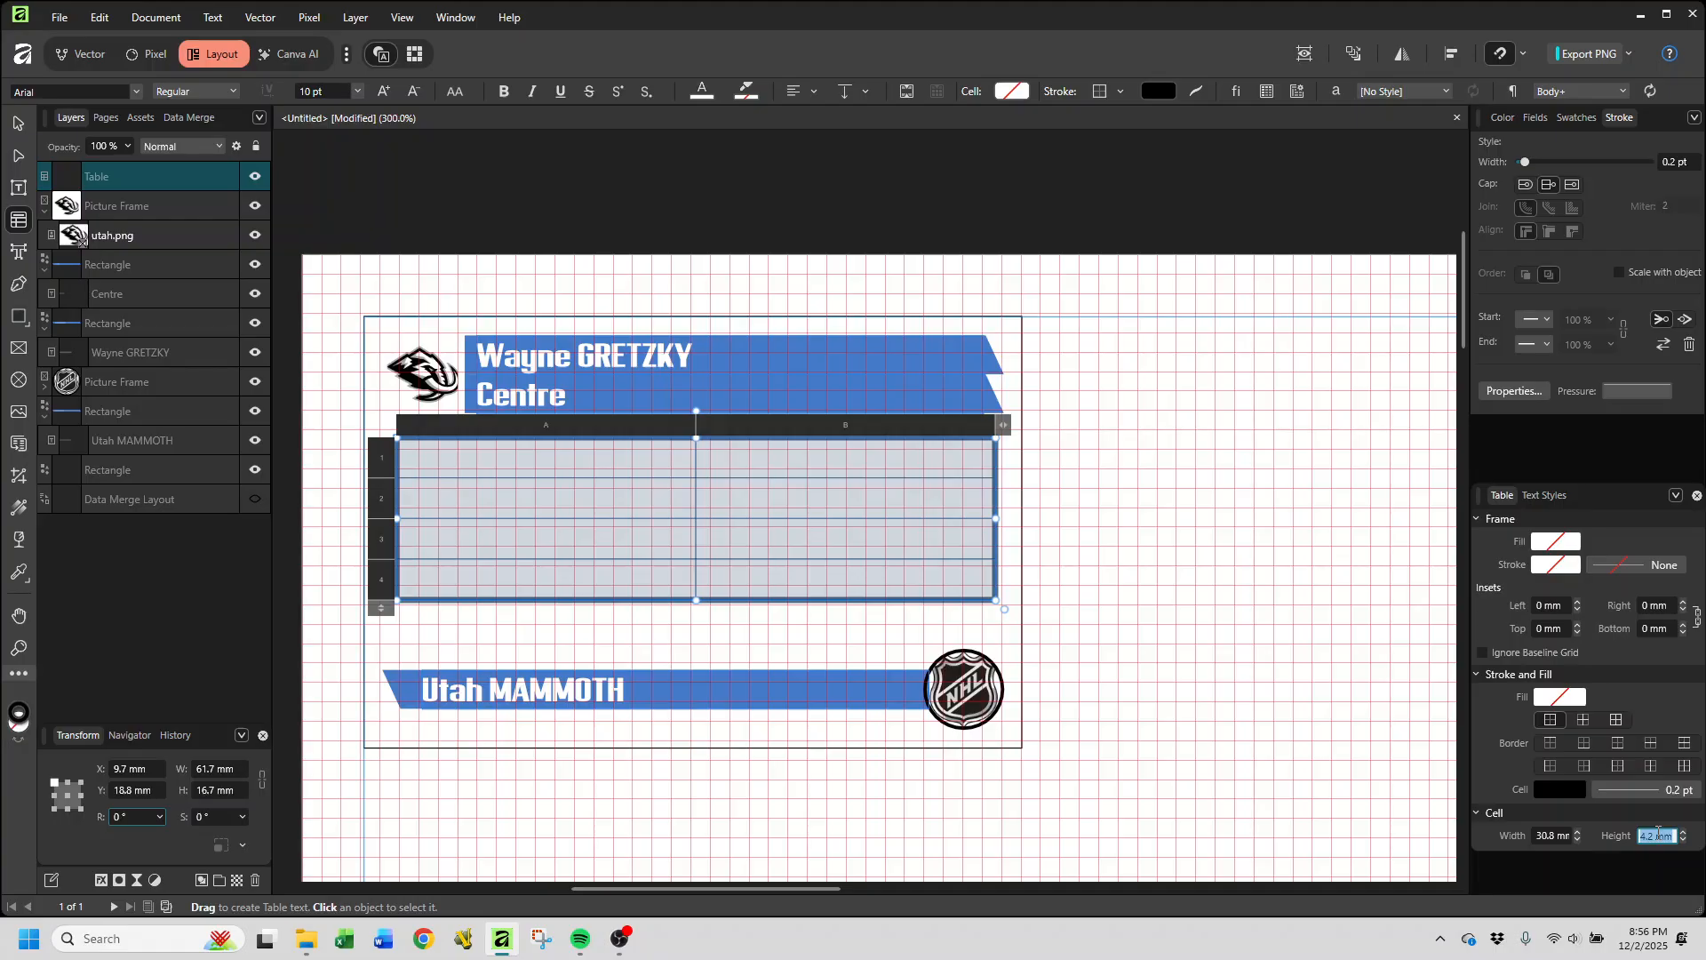
text(4)
key(Return)
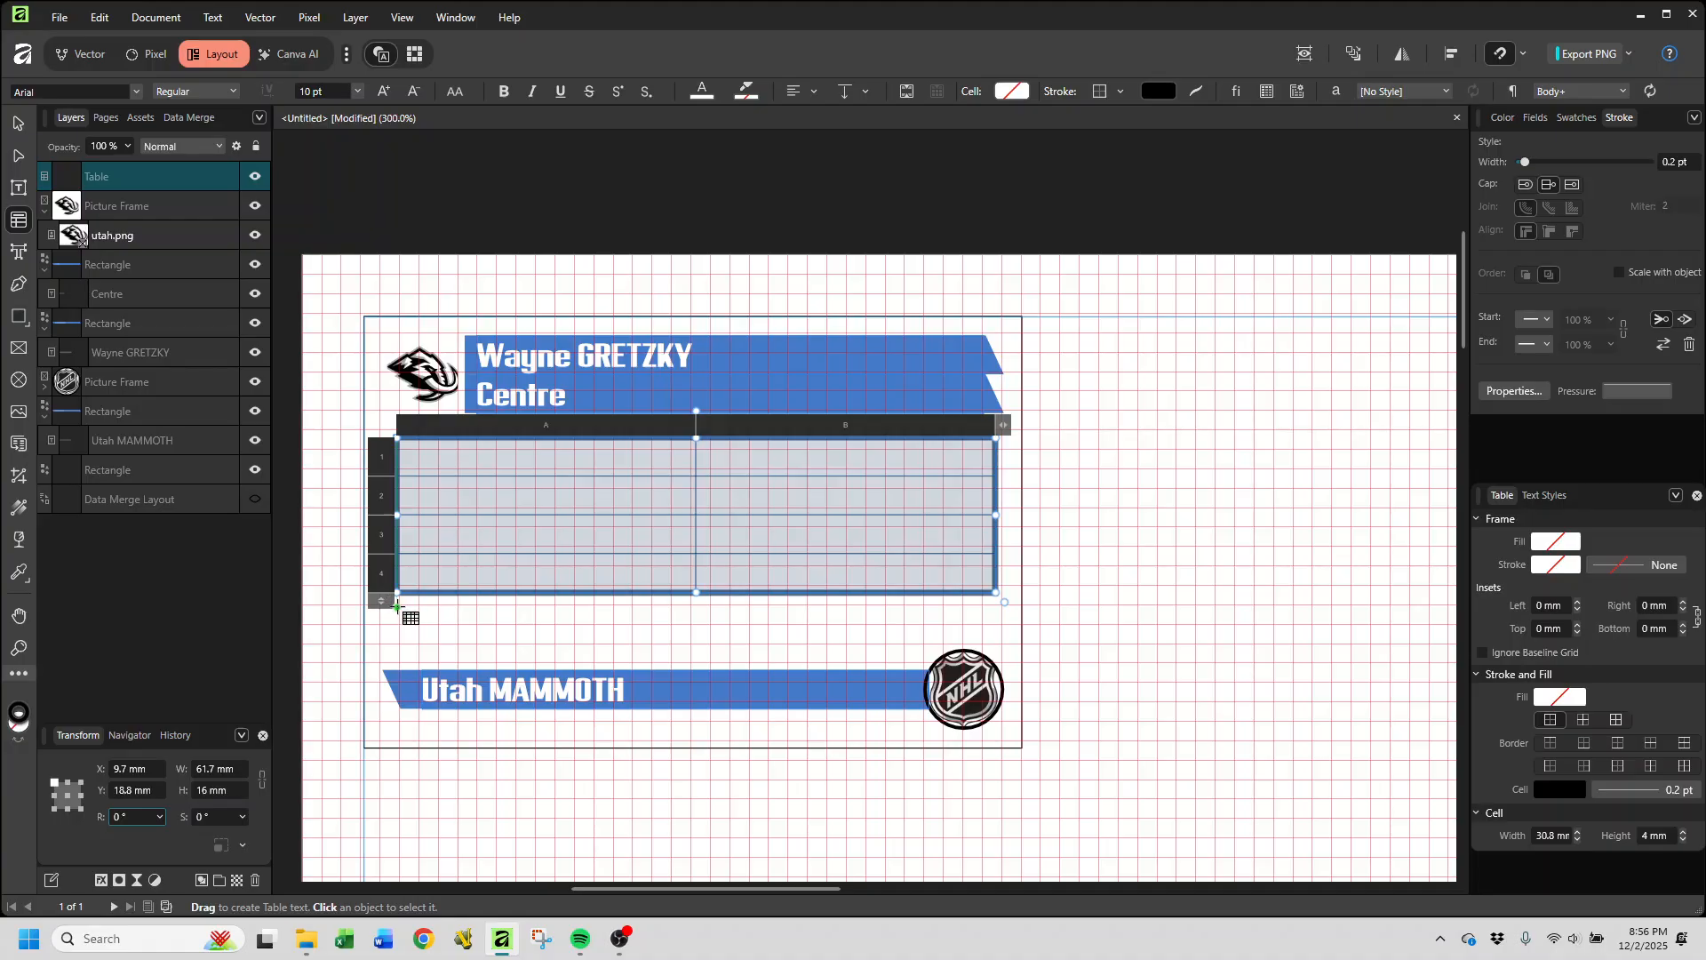
drag(398, 607, 995, 653)
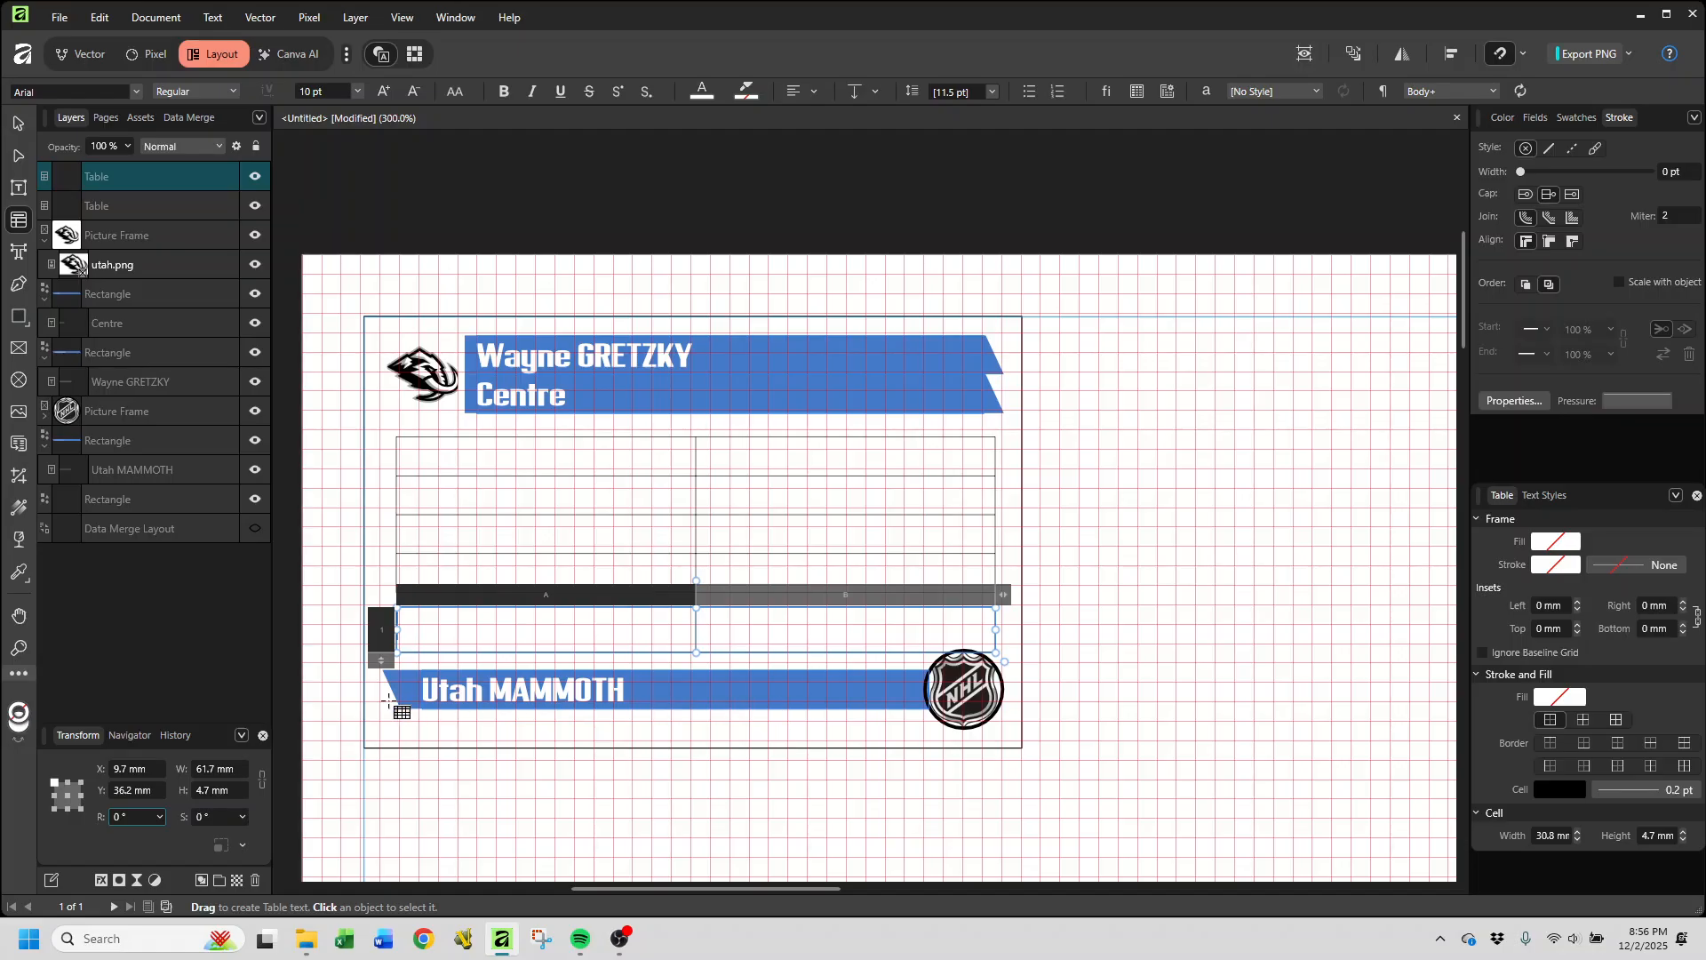
Step: Nudge the NHL logo's picture frame down to about Y 41.8 mm, clear of the lower table
click(122, 412)
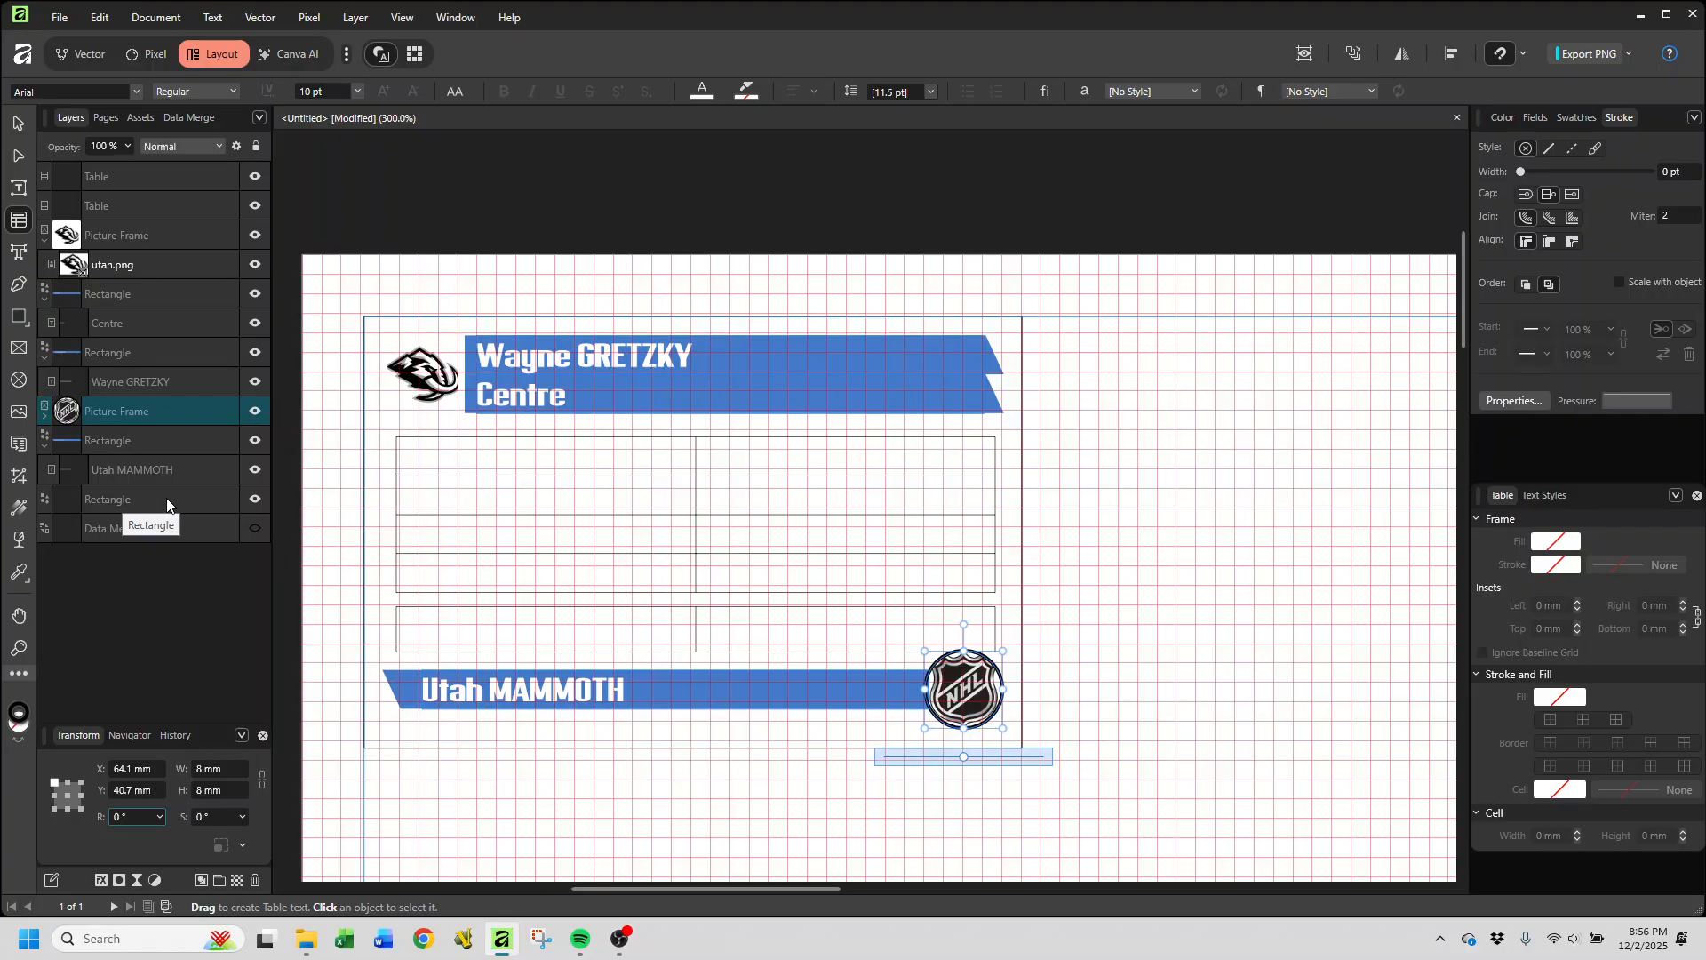
key(Down)
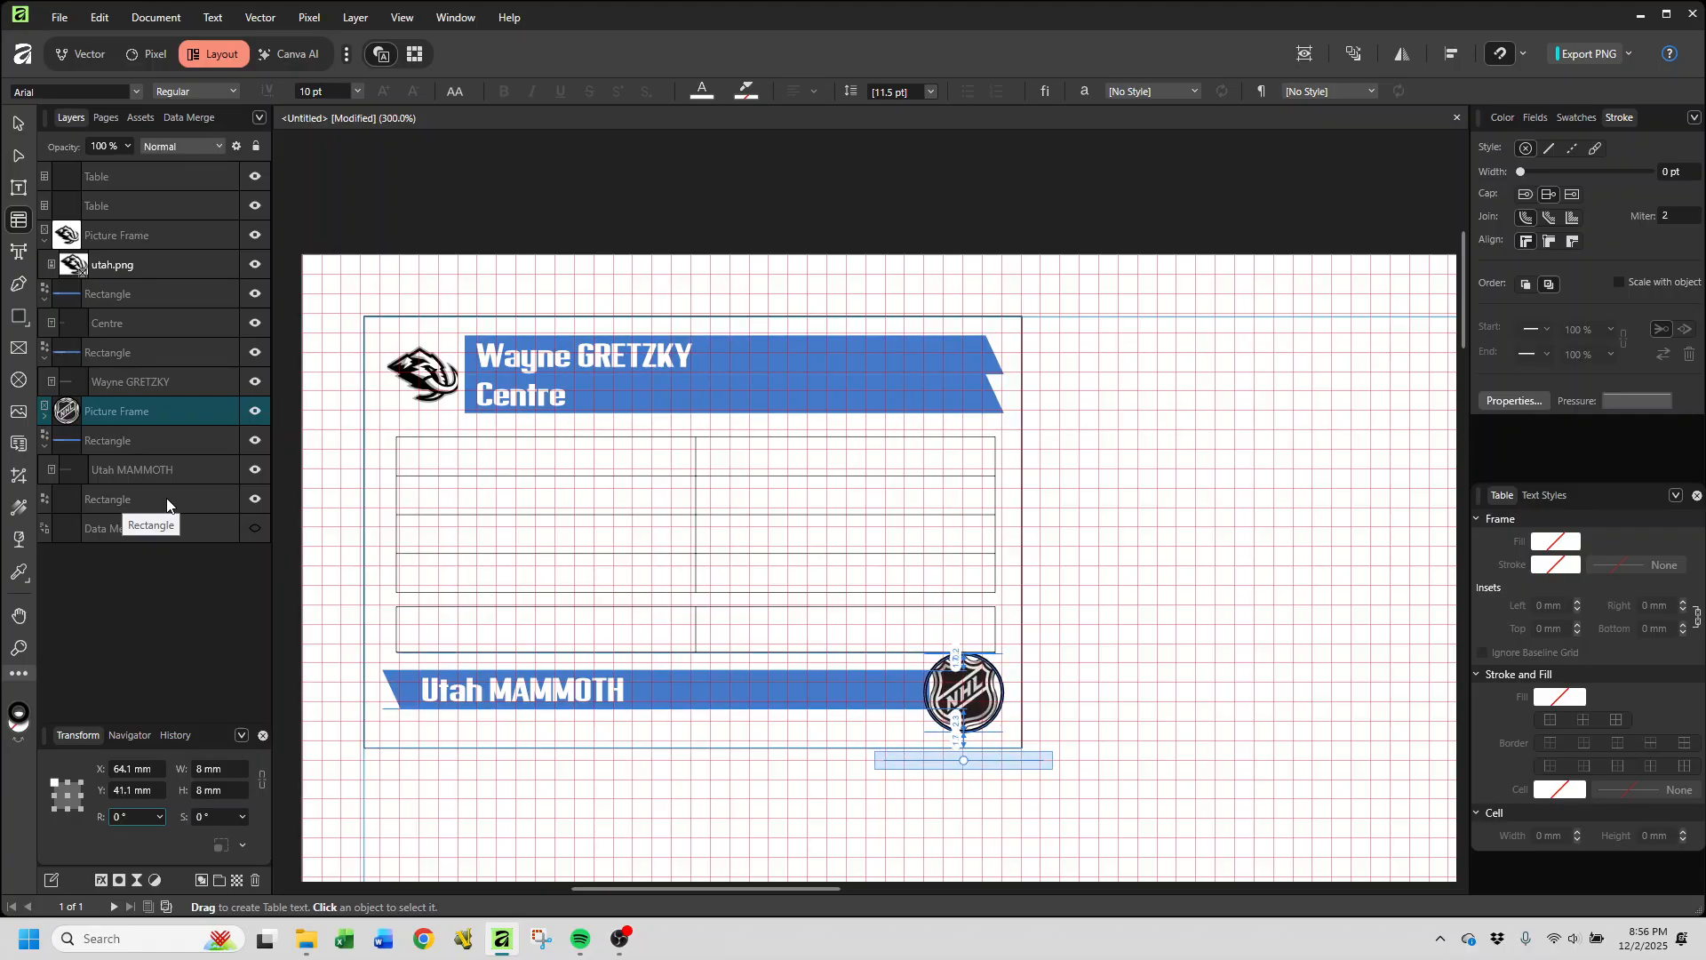
key(Down)
key(Down)
key(Down)
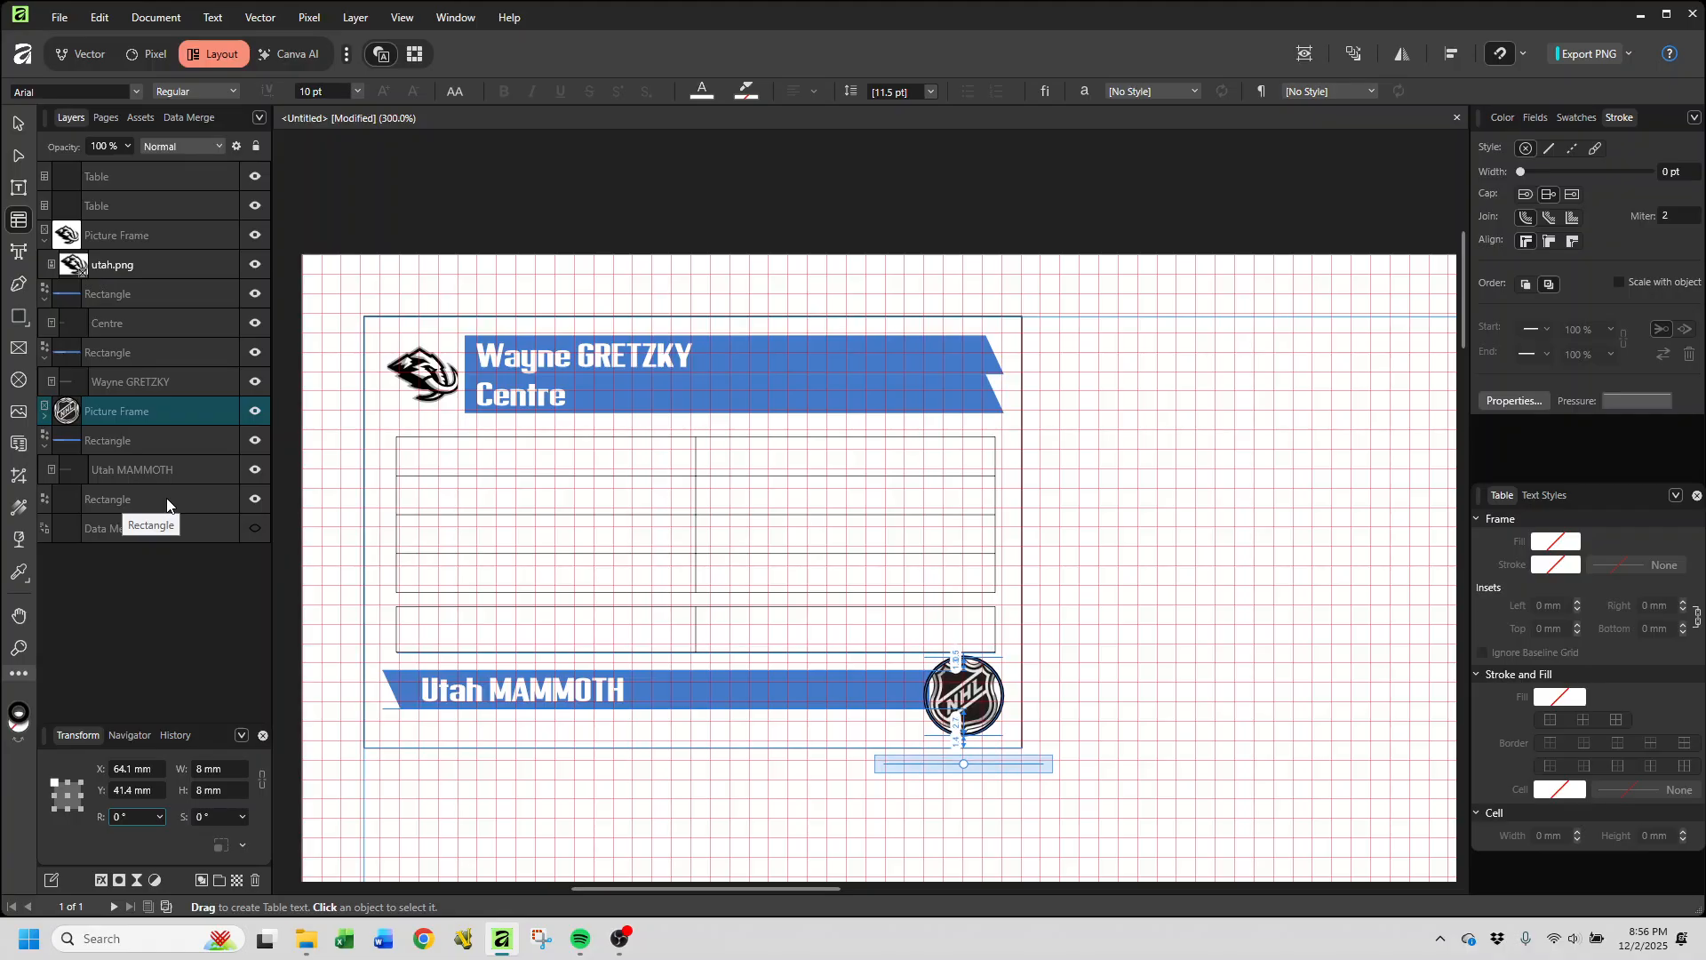
key(Down)
key(Down)
key(Down)
key(Down)
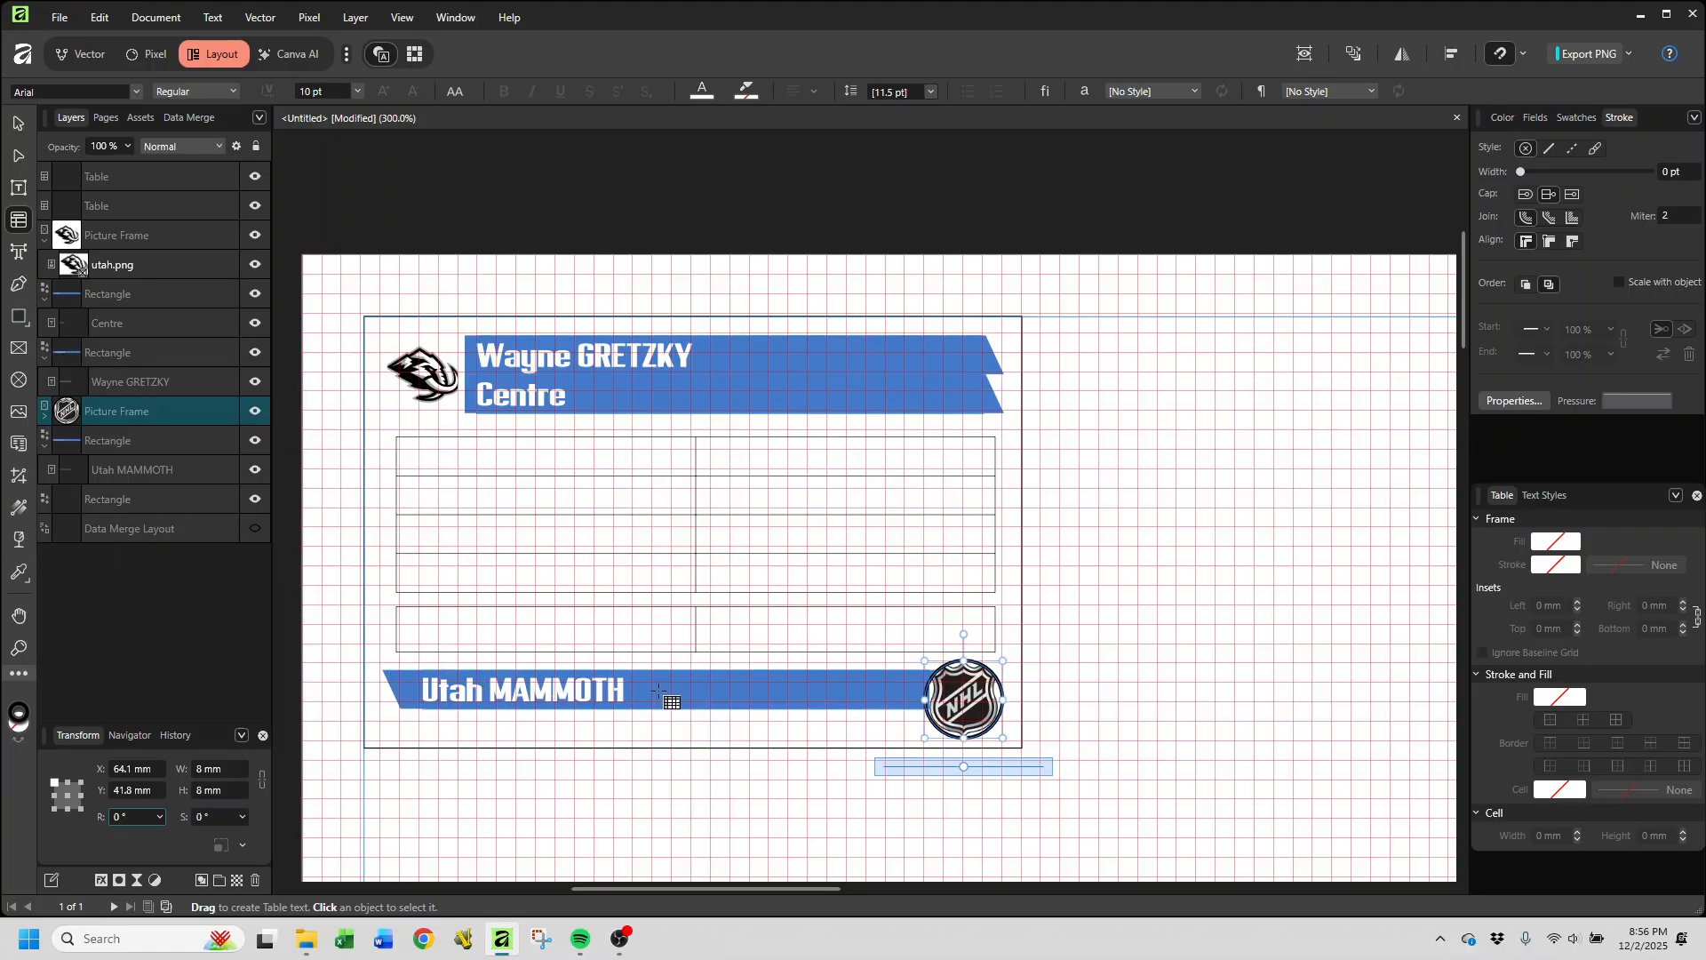
Step: Move the blue "Utah MAMMOTH" bar down to Y 45.8 mm, near the cell's lower edge
click(14, 127)
click(663, 704)
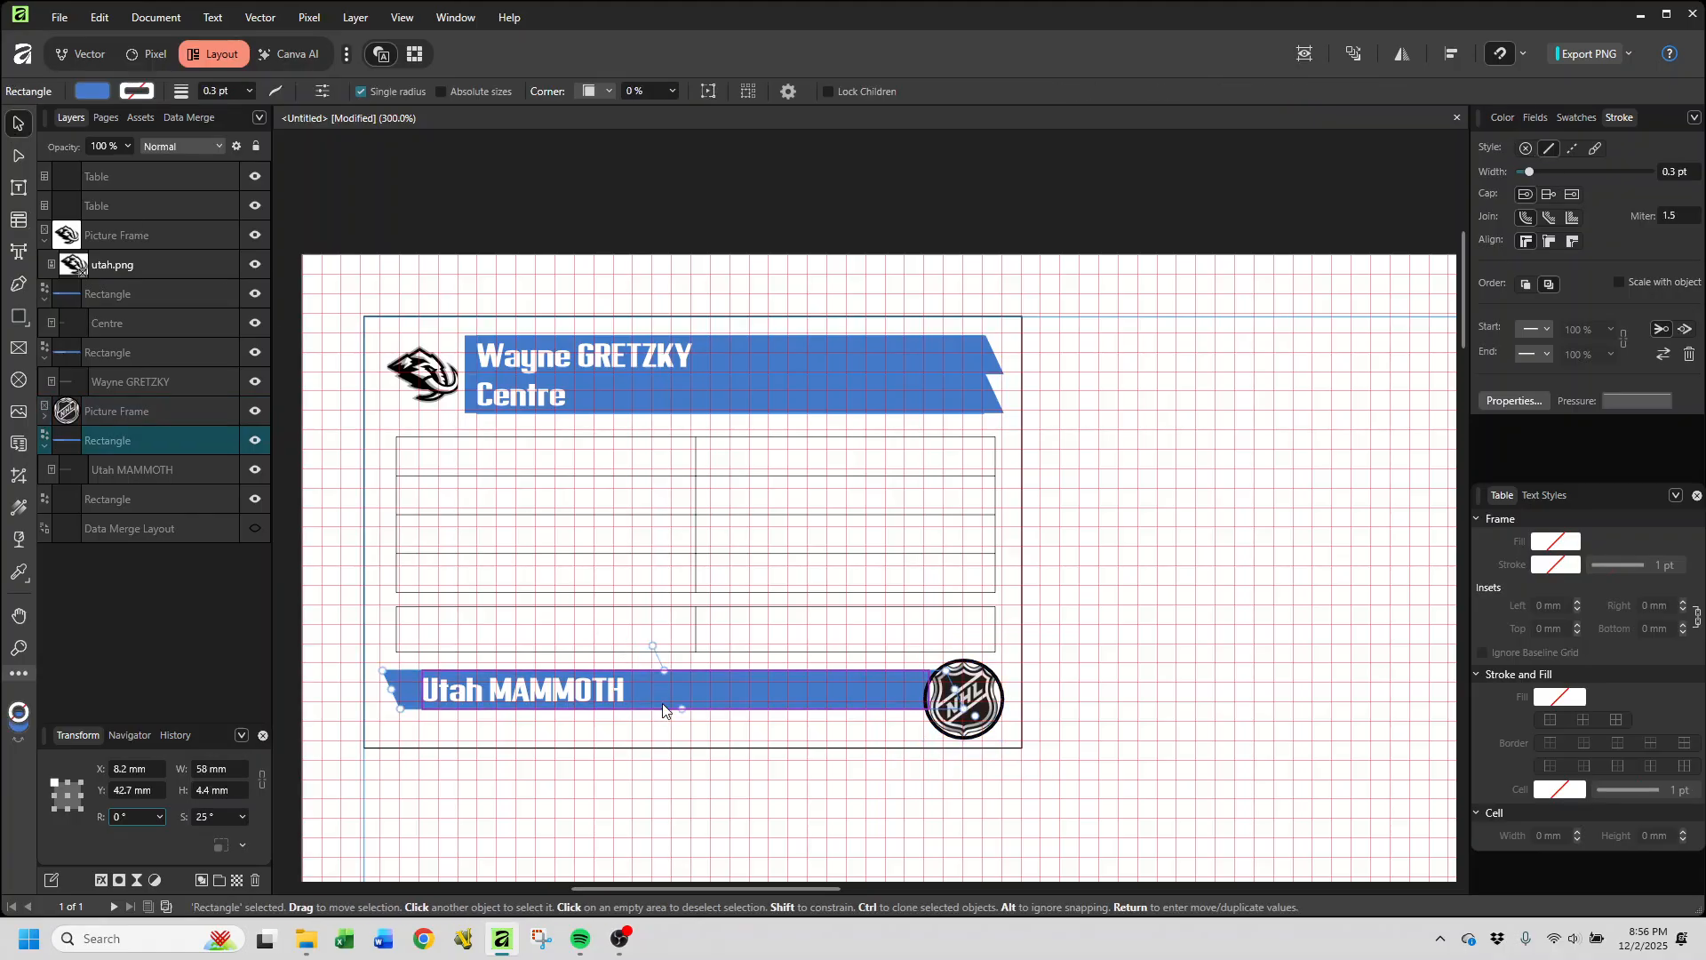
drag(663, 704, 657, 732)
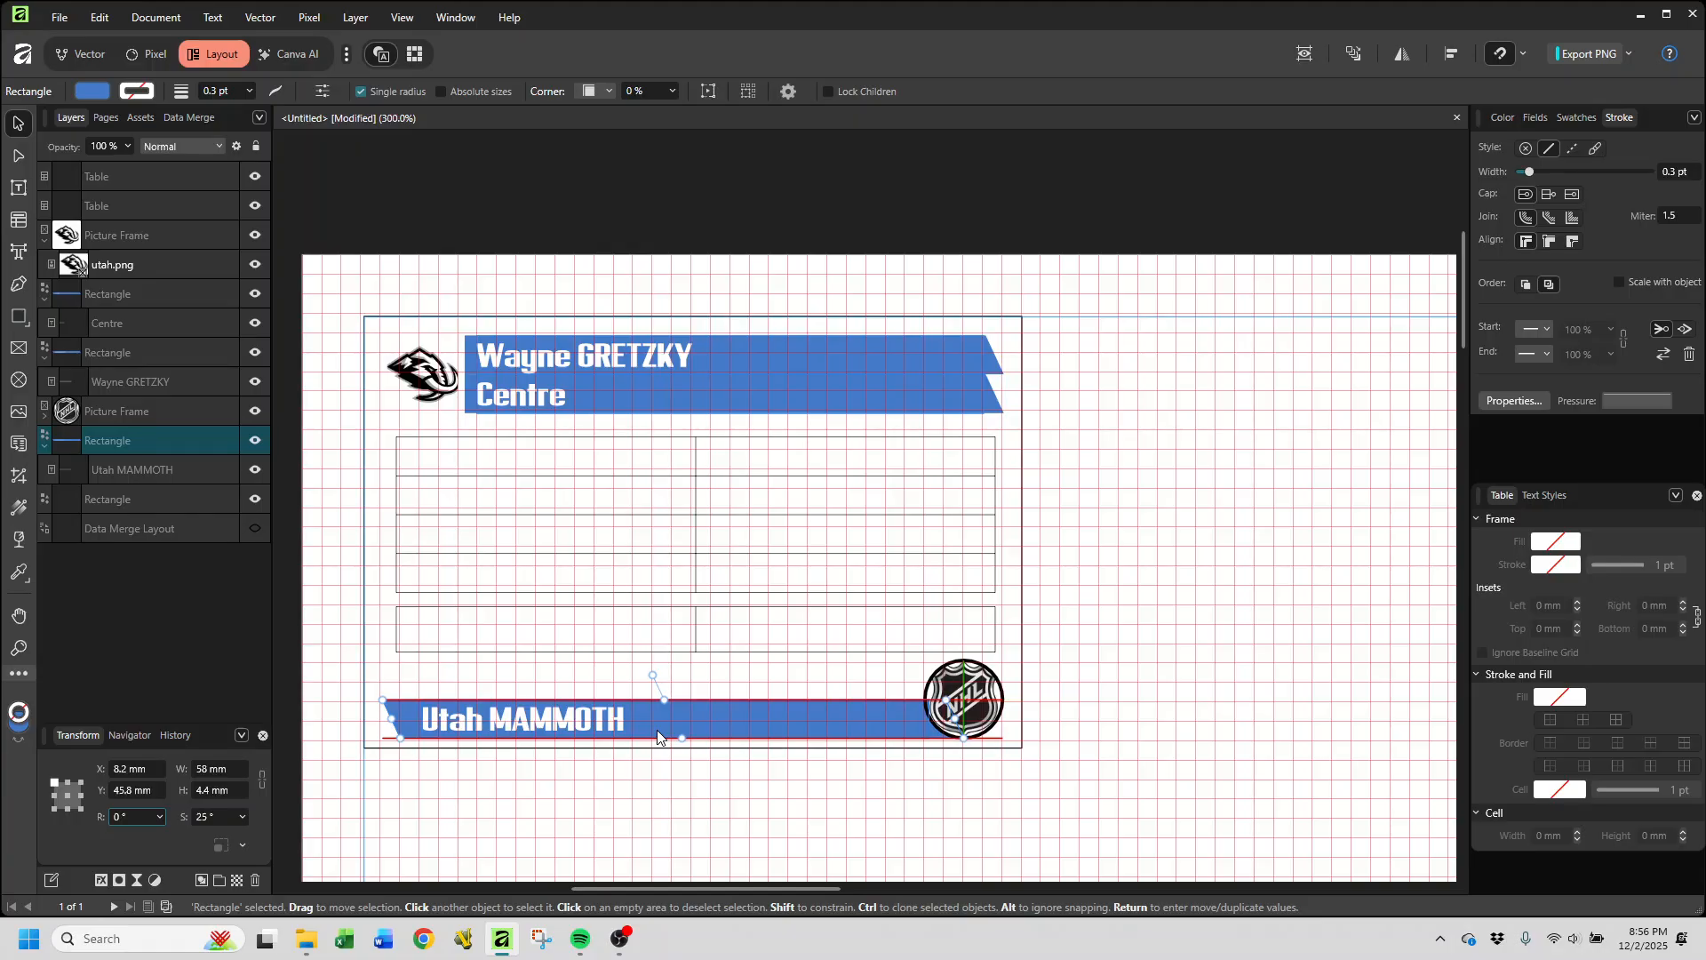
drag(658, 736, 658, 737)
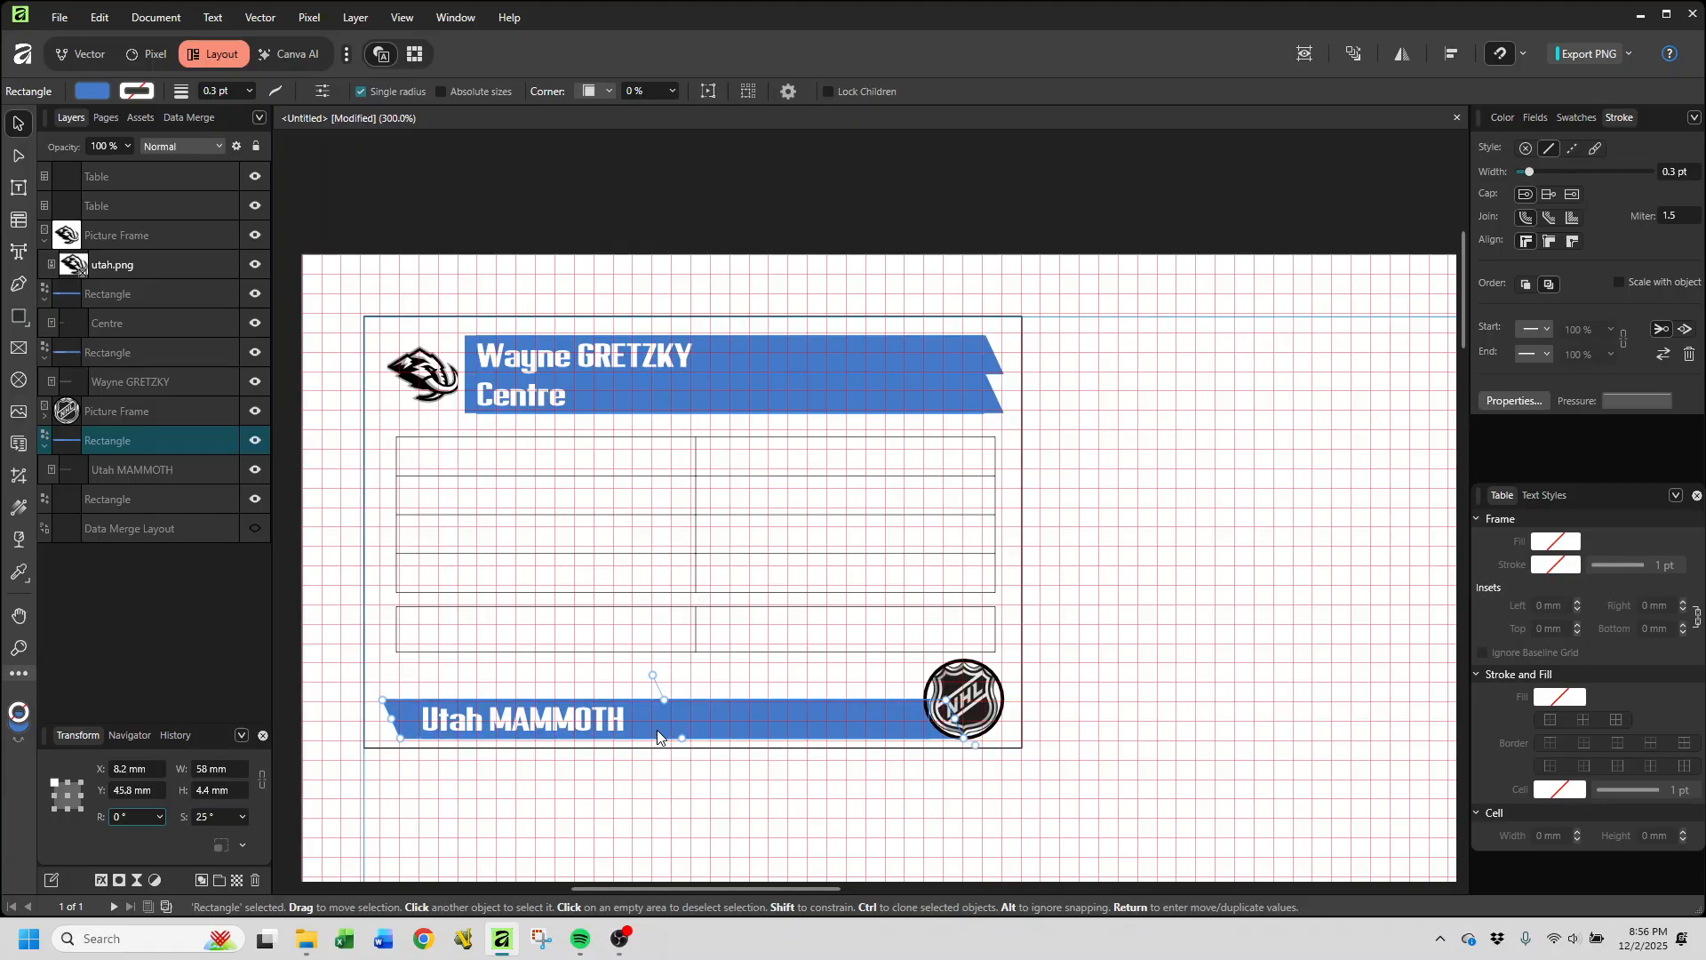
Step: Remove the NHL logo picture frame's outline by setting its stroke to none with a 0 pt width
click(136, 412)
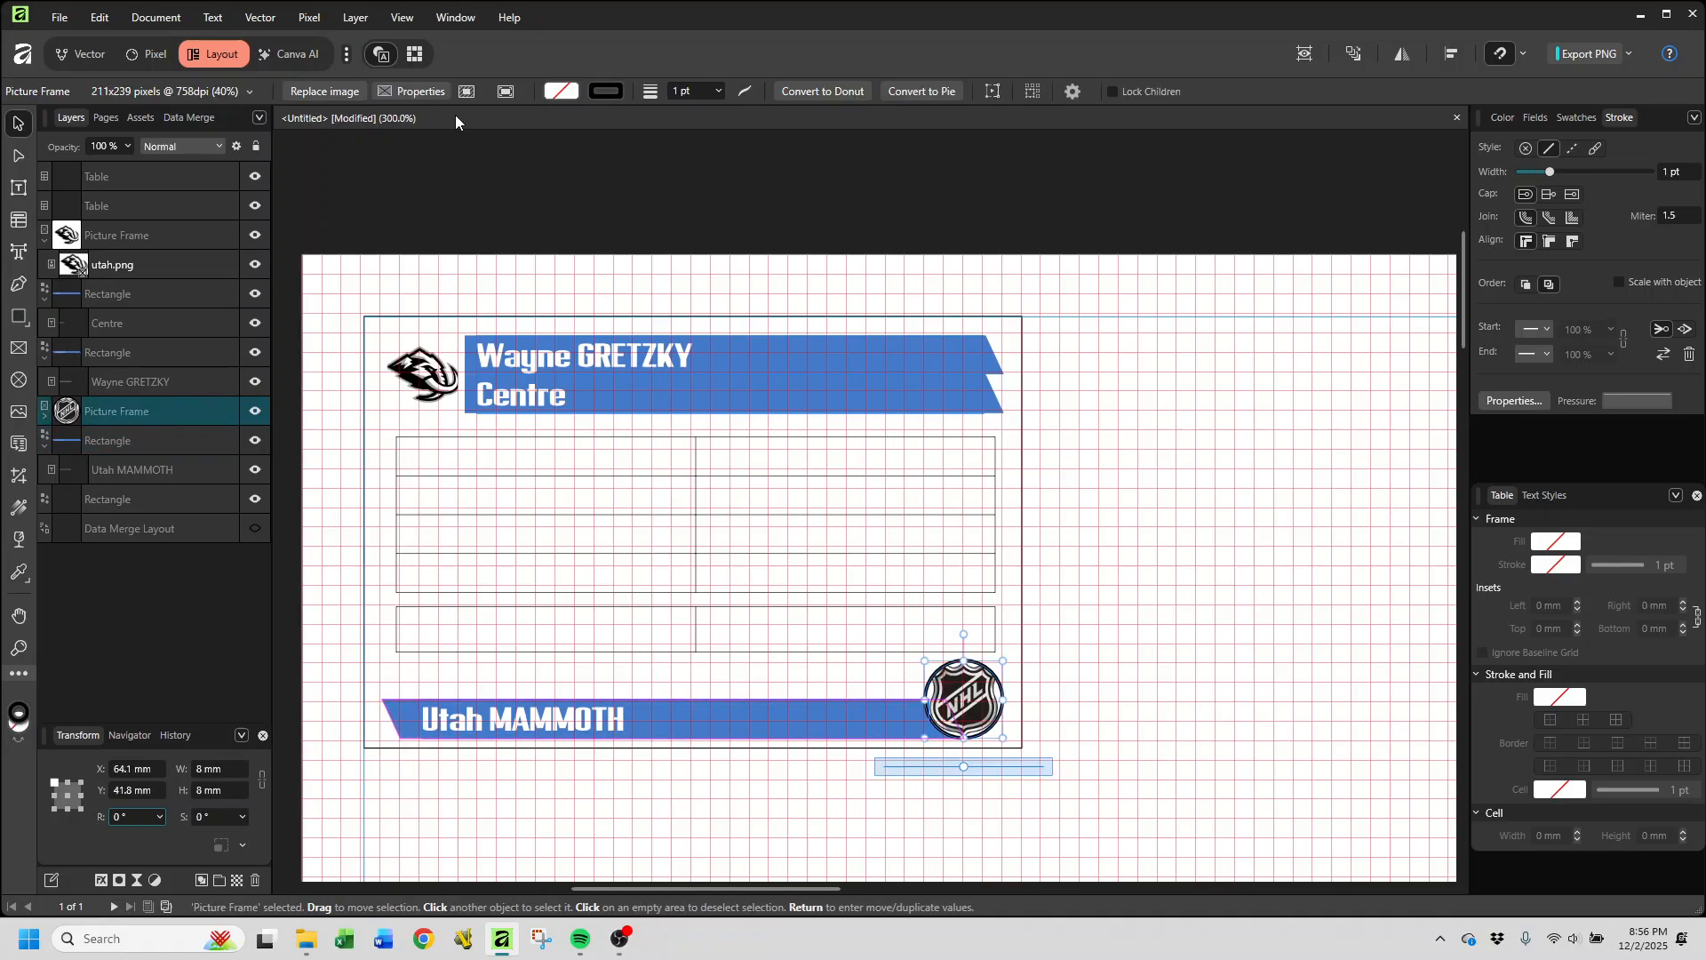
click(599, 94)
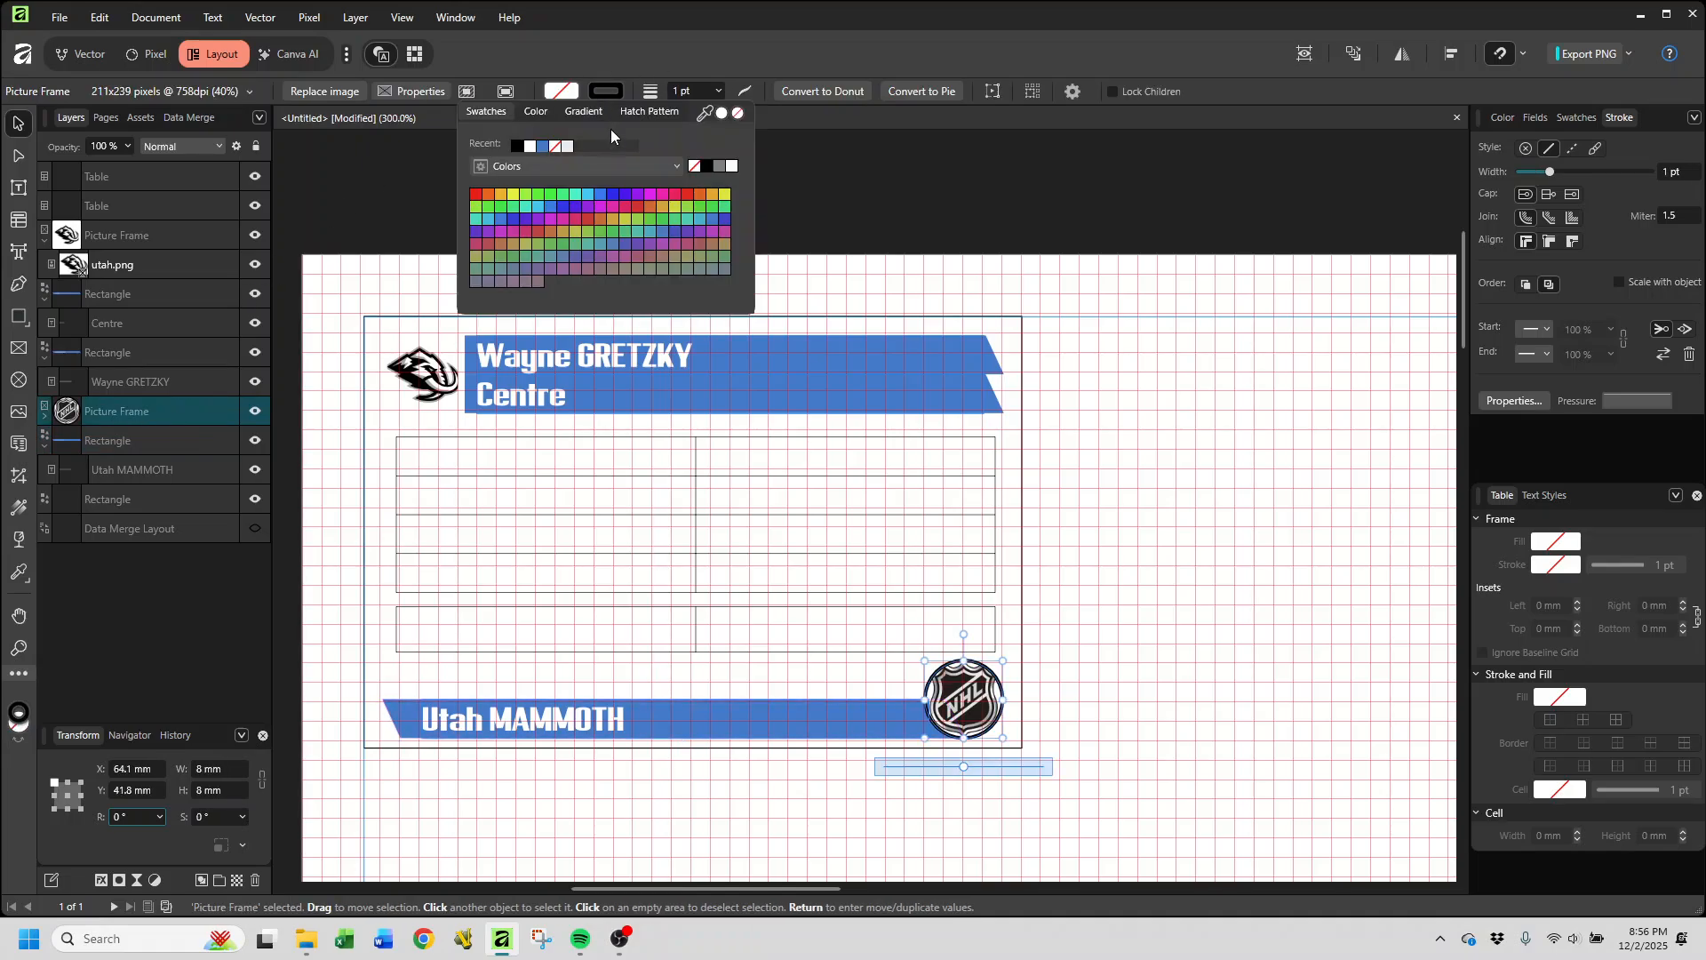
click(558, 147)
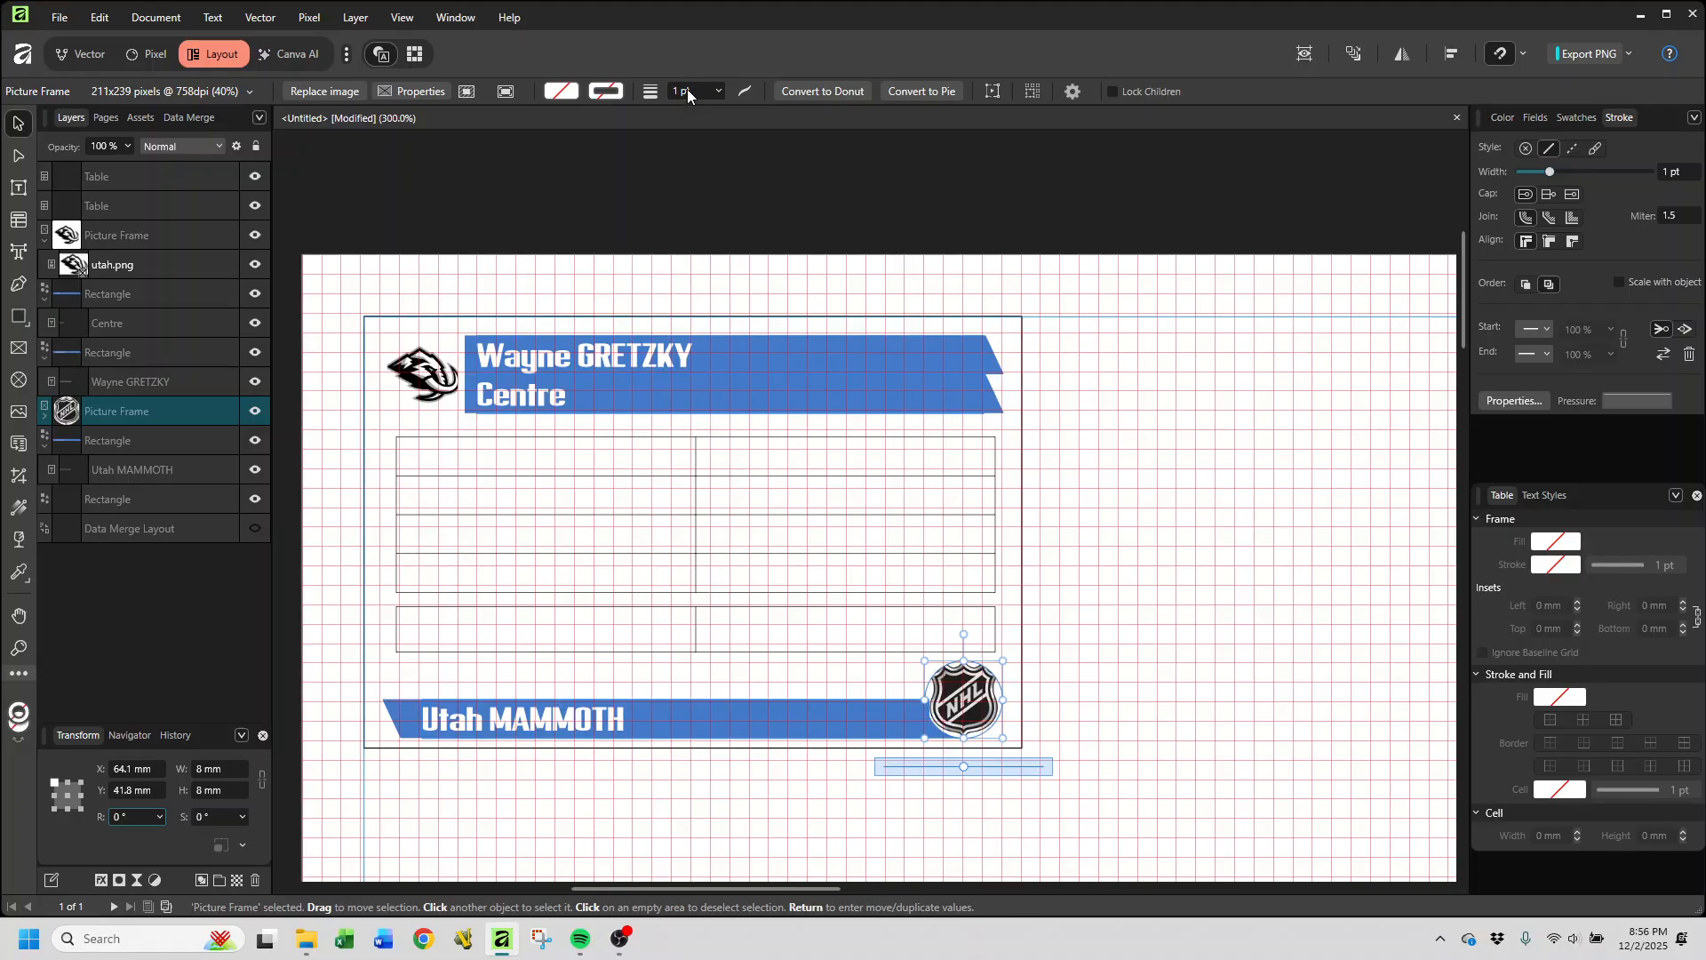
text(0)
key(Return)
click(1128, 532)
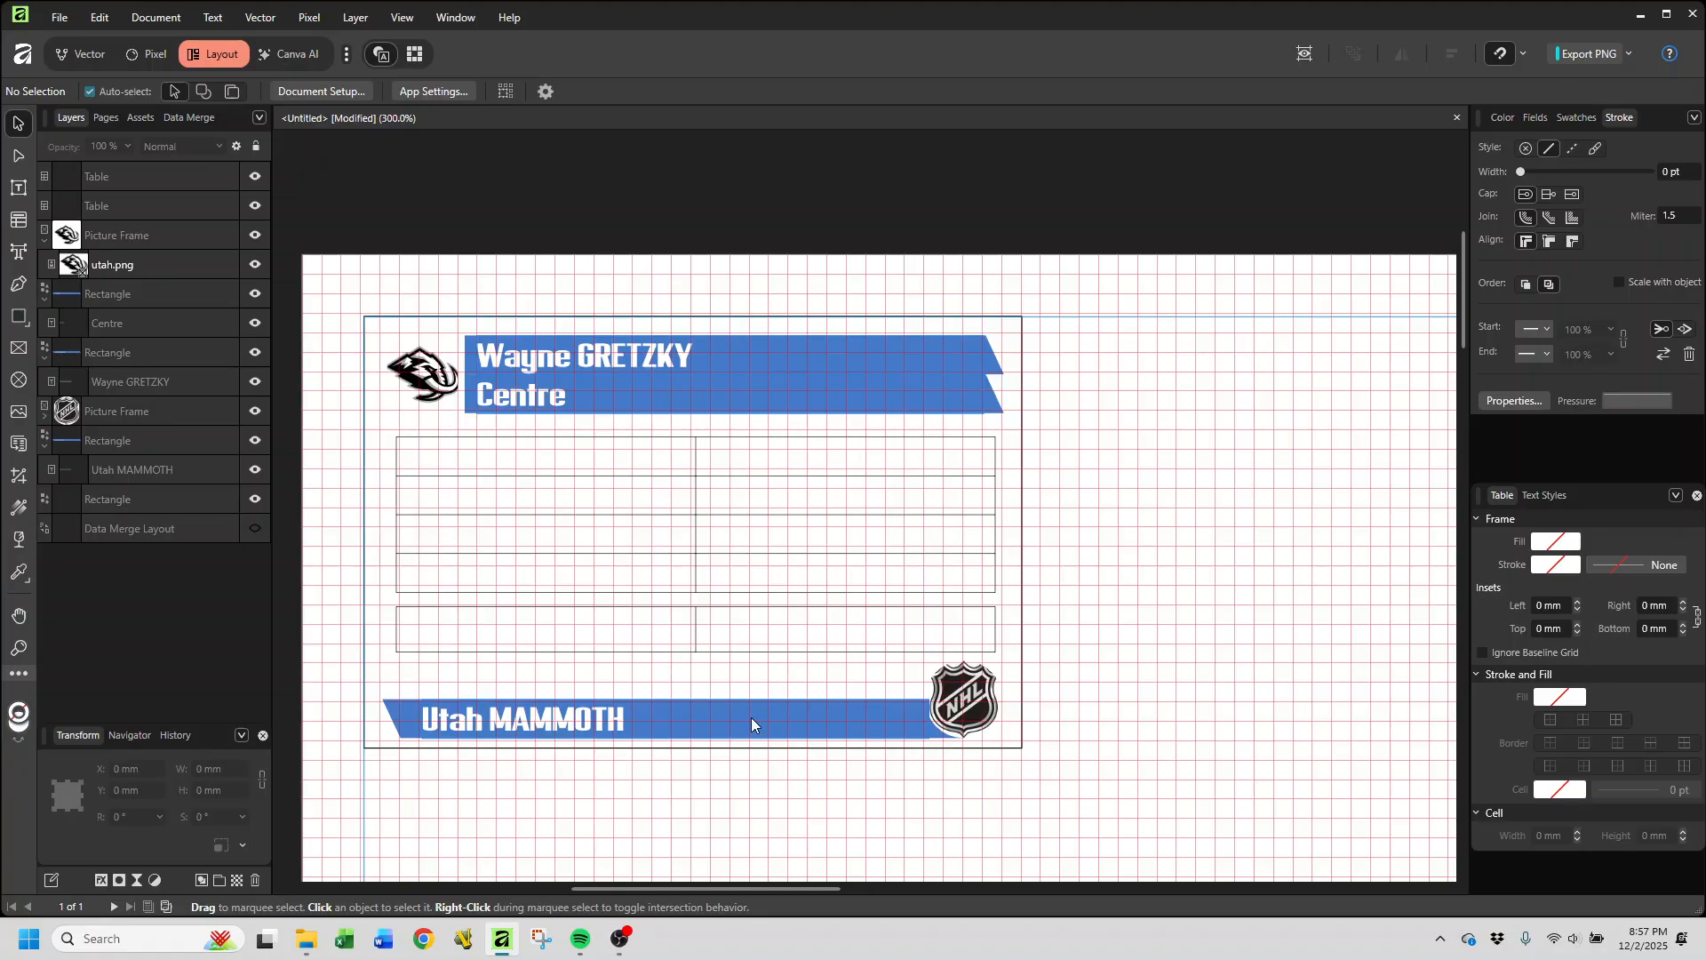
Step: Delete the NHL logo's picture frame from the cell
click(688, 726)
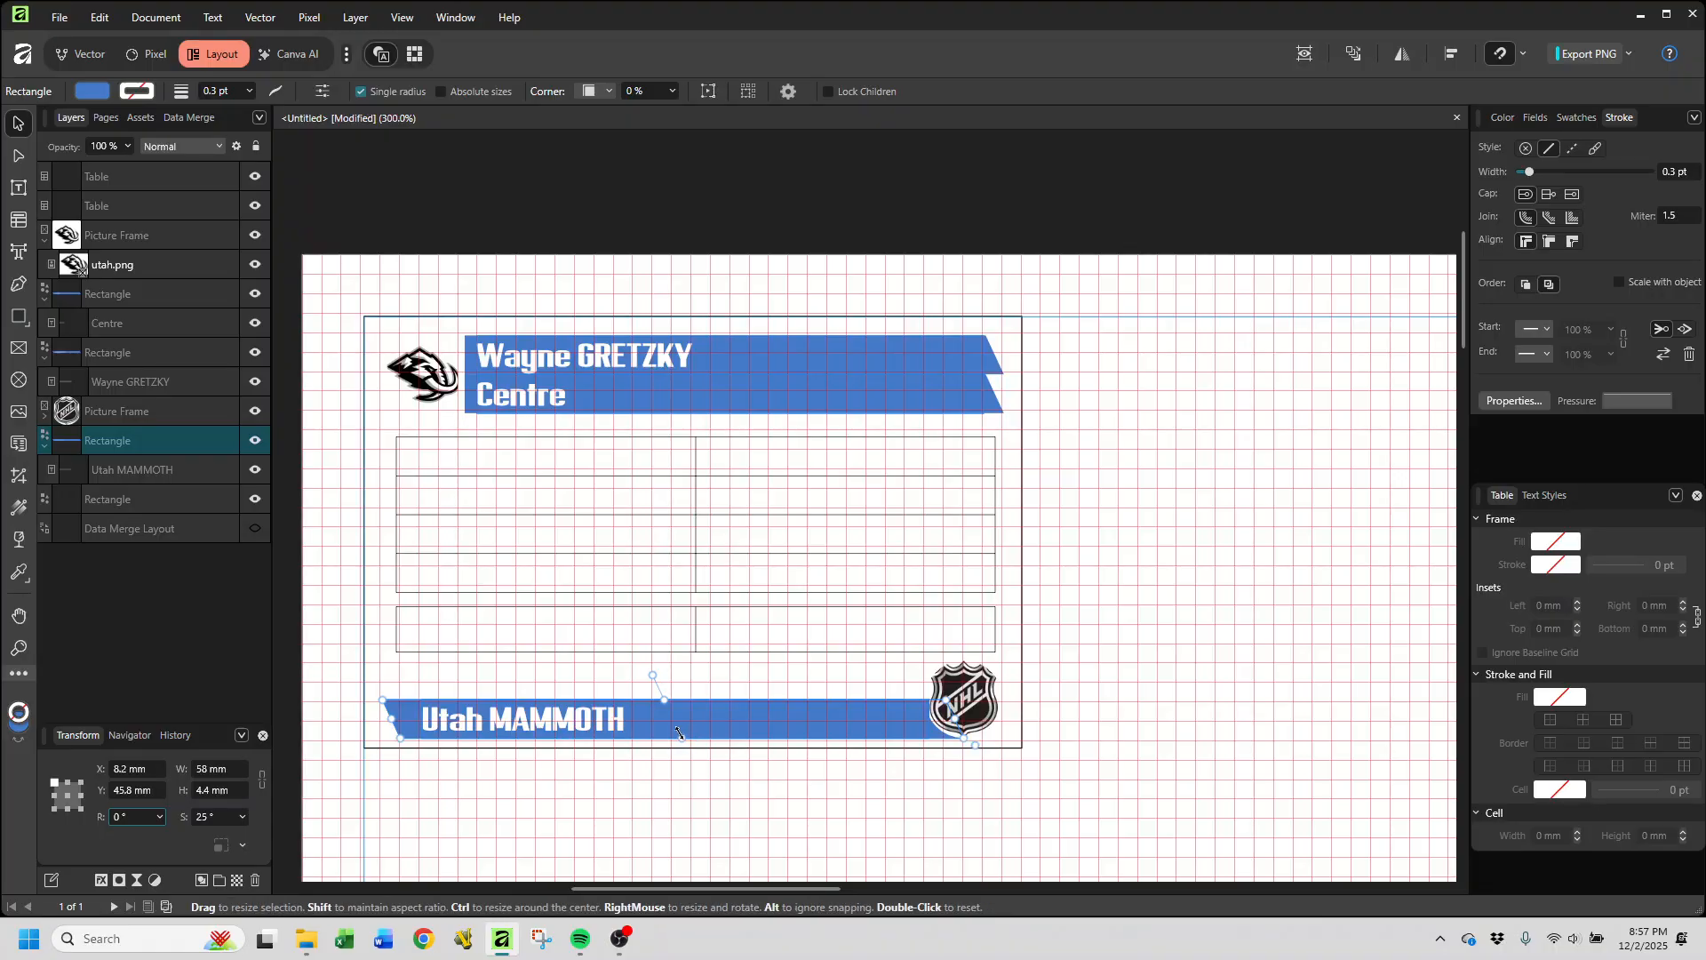
click(1233, 659)
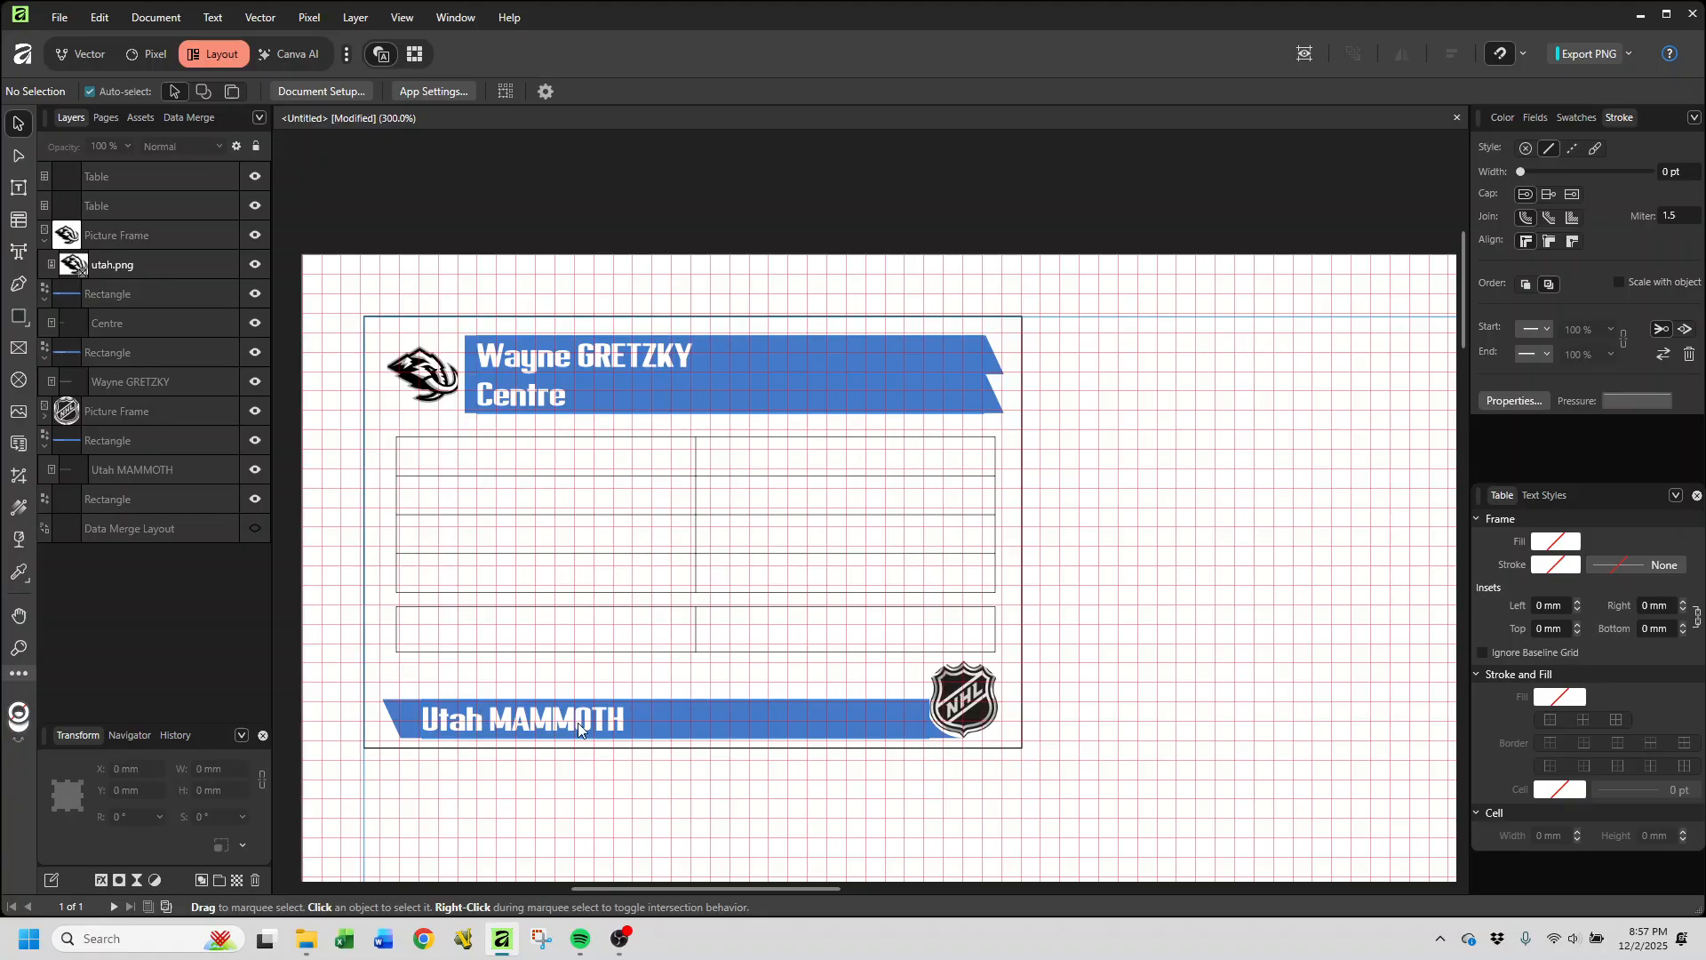
click(106, 413)
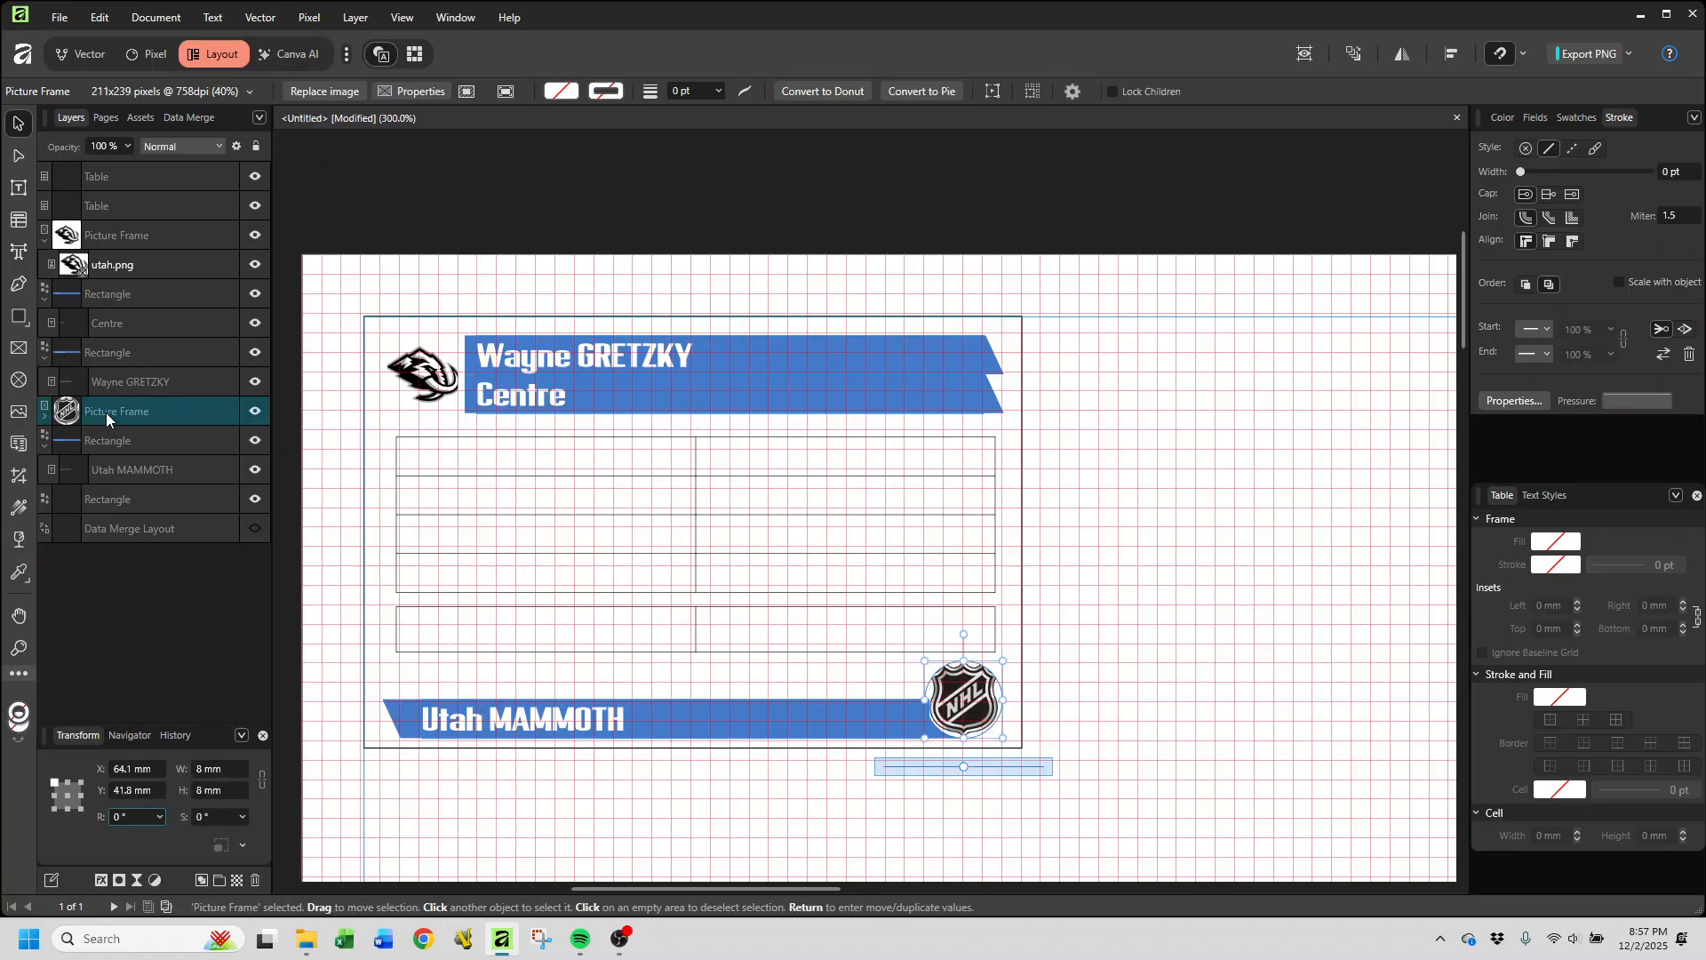
key(Delete)
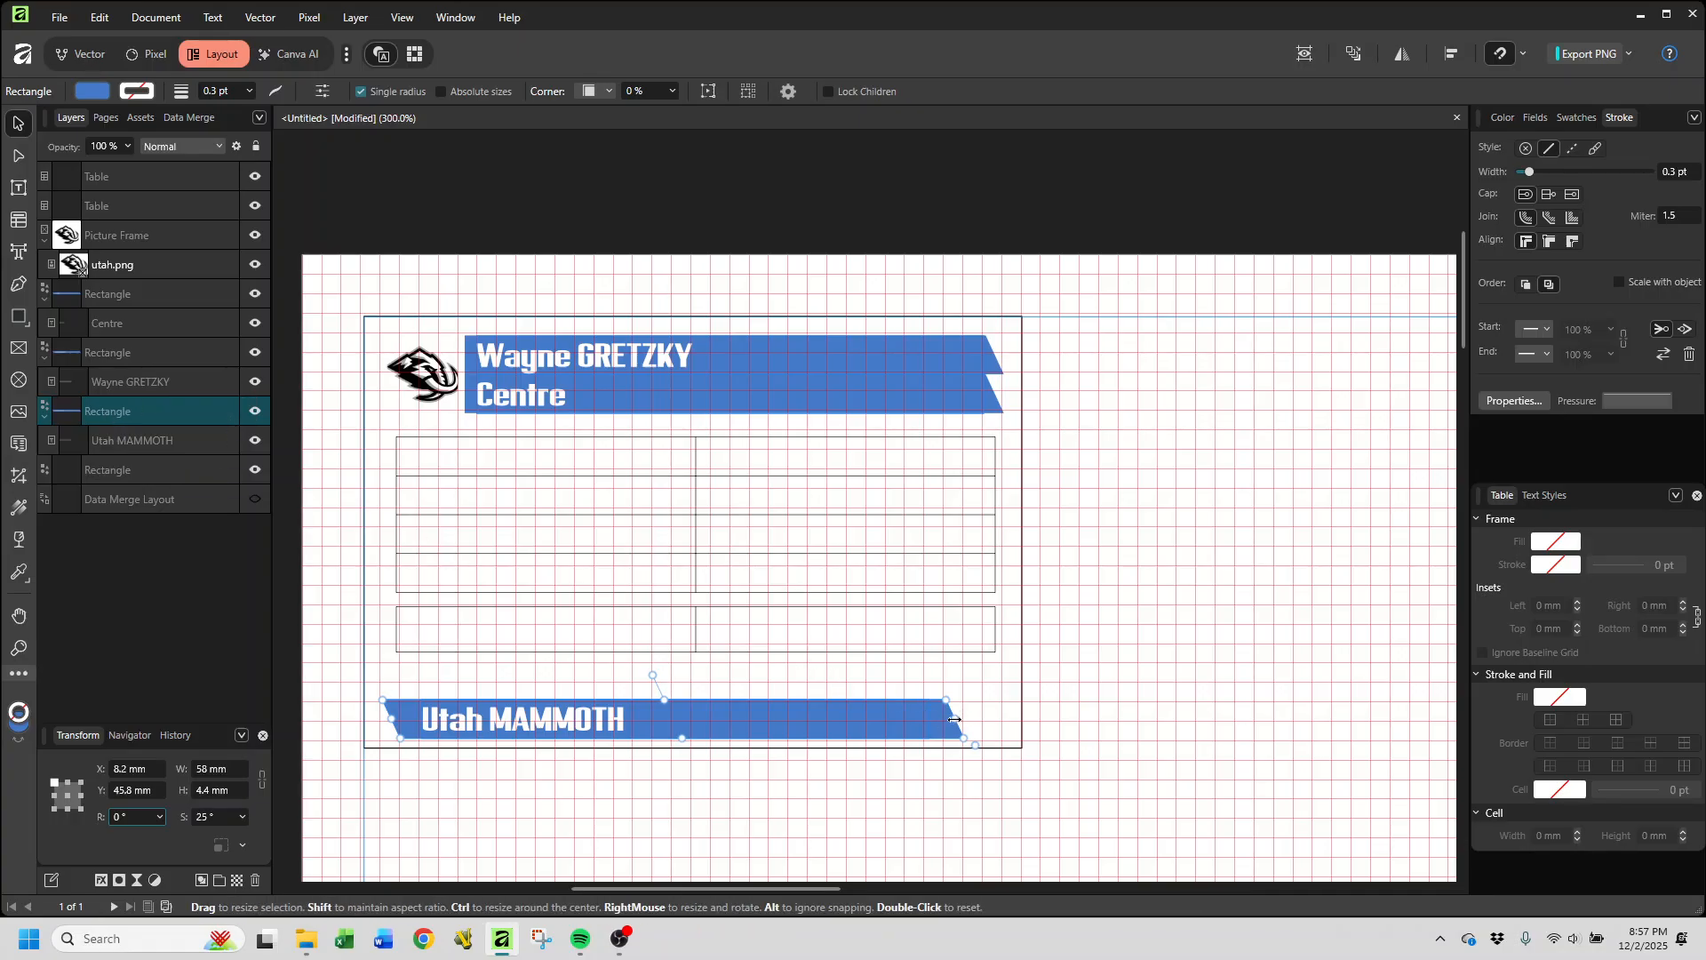
Step: Widen the "Utah MAMMOTH" bar to 61.7 mm and stretch the one-row table above it downward to 7.1 mm high
drag(953, 719, 986, 721)
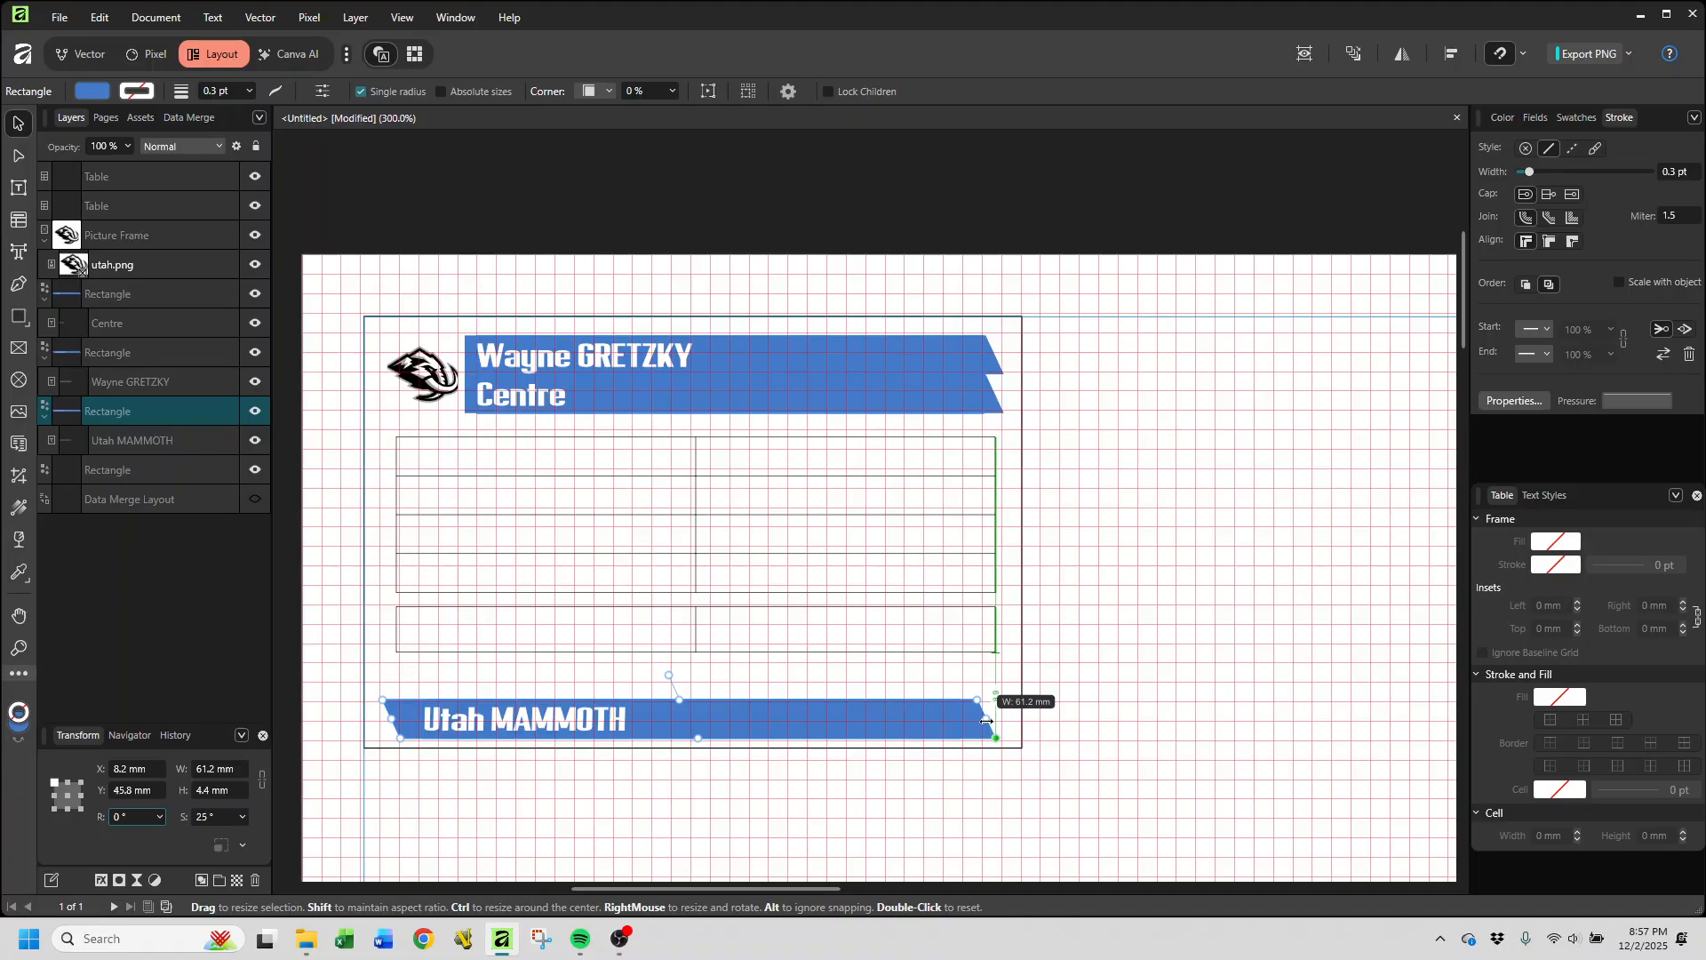
drag(986, 721, 986, 721)
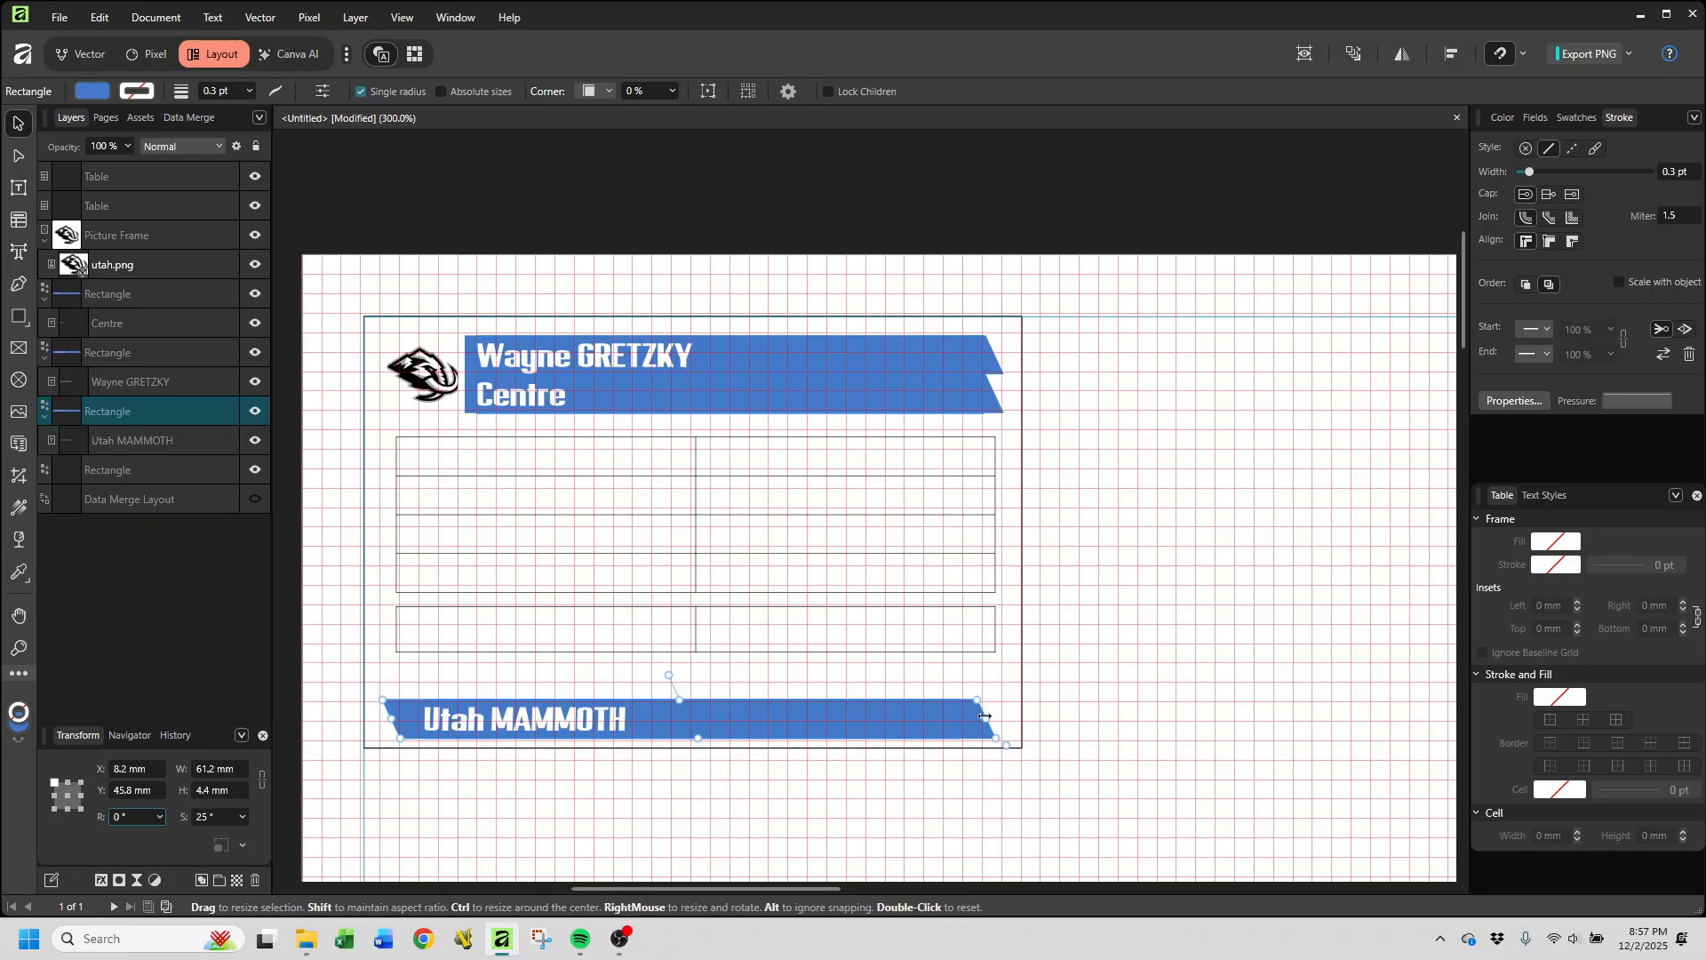
drag(987, 718, 990, 720)
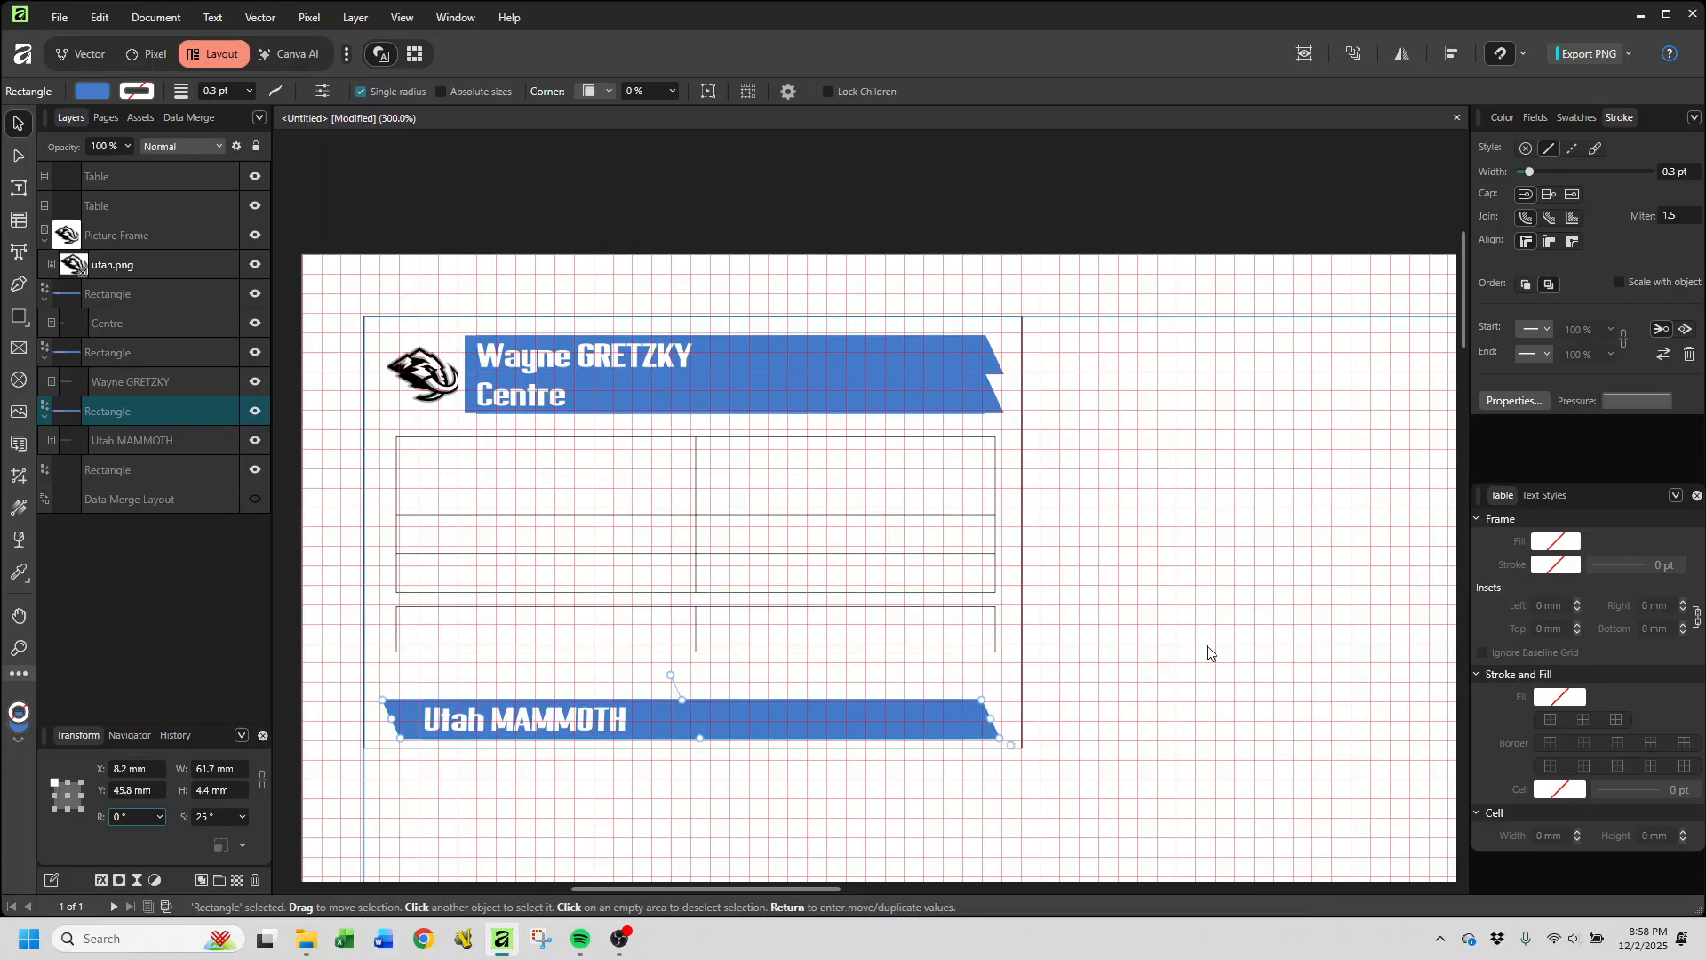
click(533, 627)
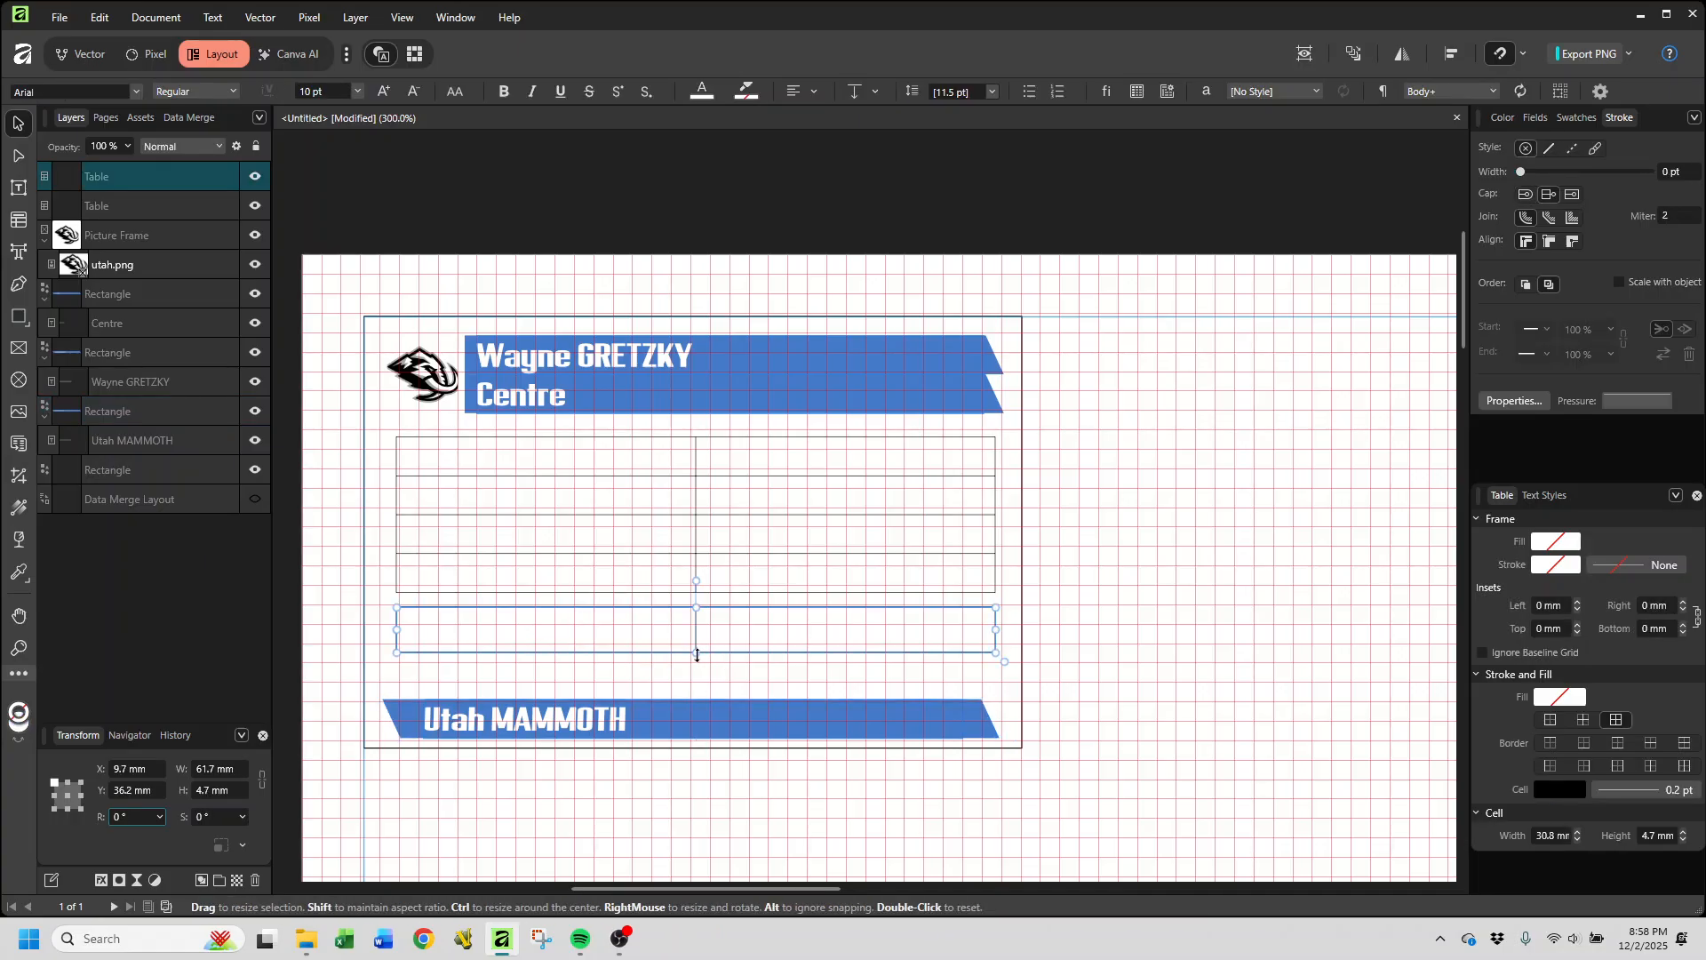
drag(696, 653, 696, 675)
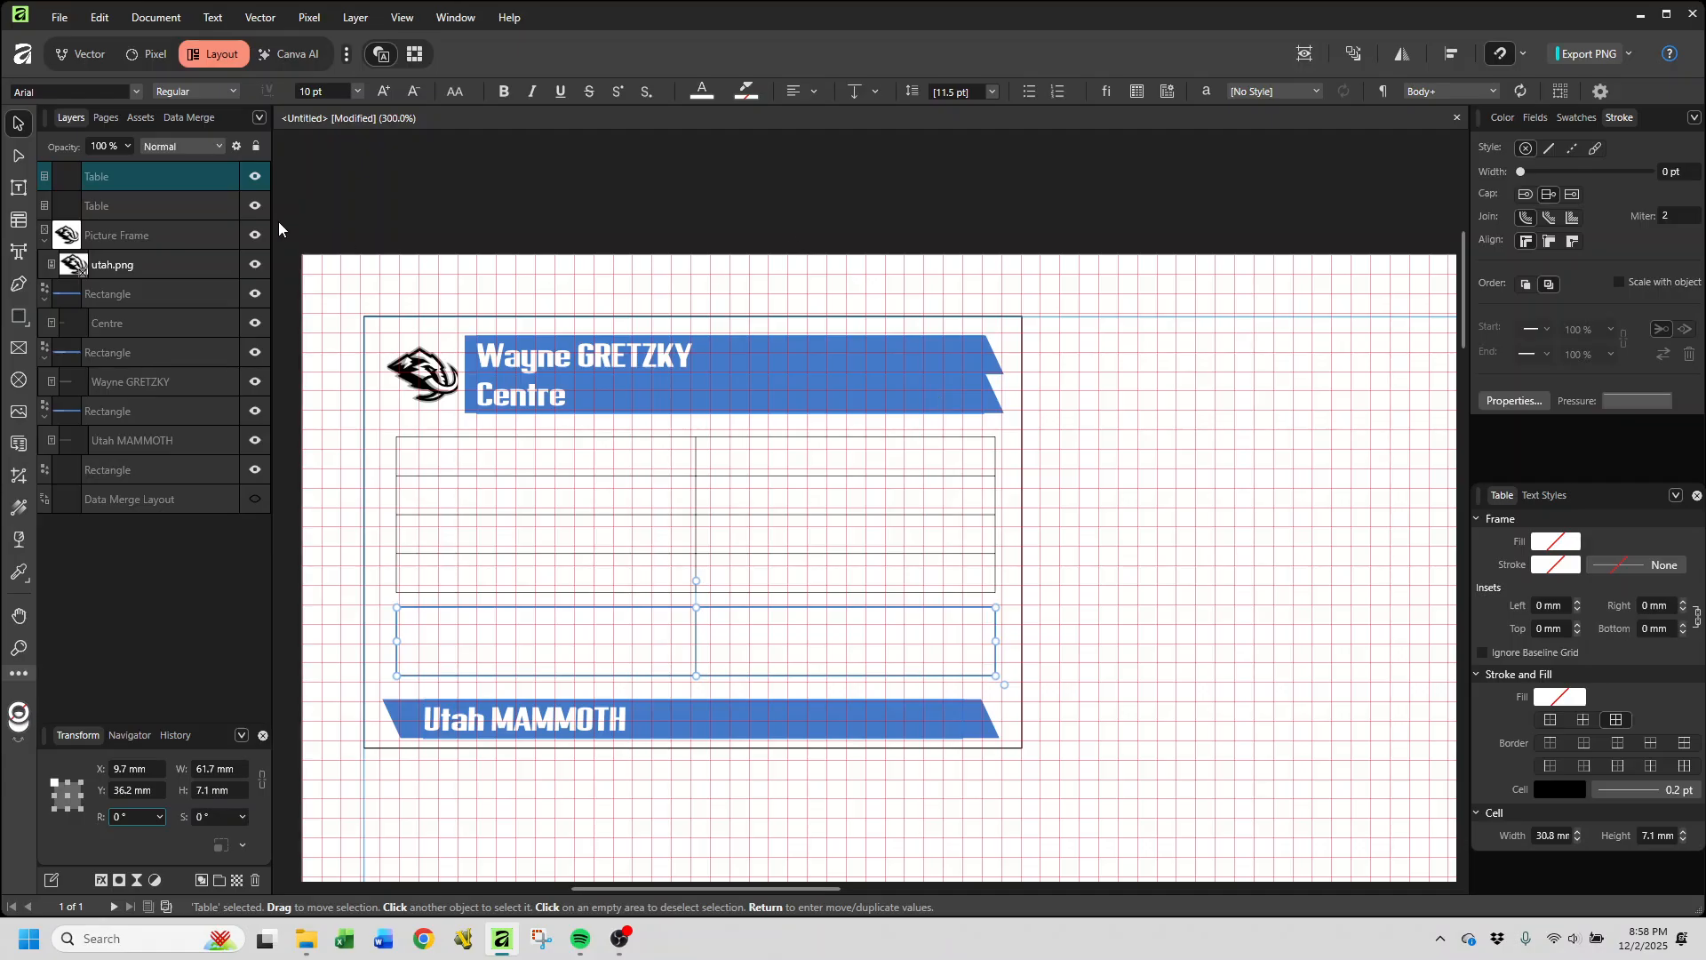
Step: Save the document as "Card Making Demo 1" in the Pics folder
click(65, 23)
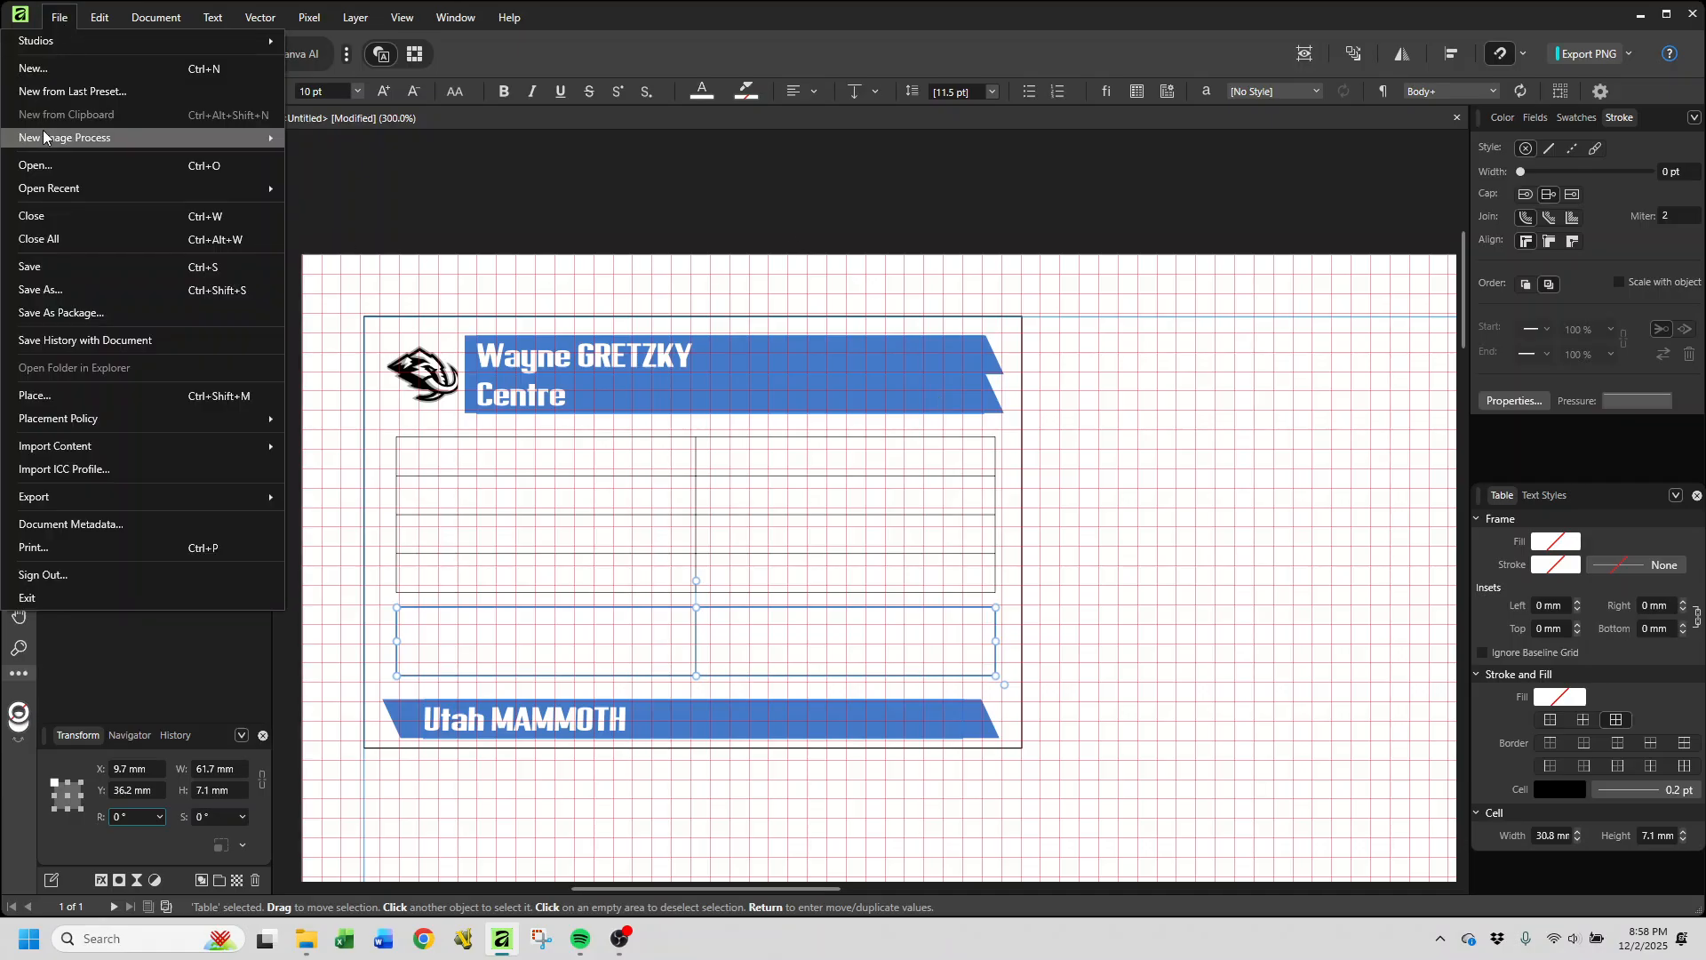
click(30, 275)
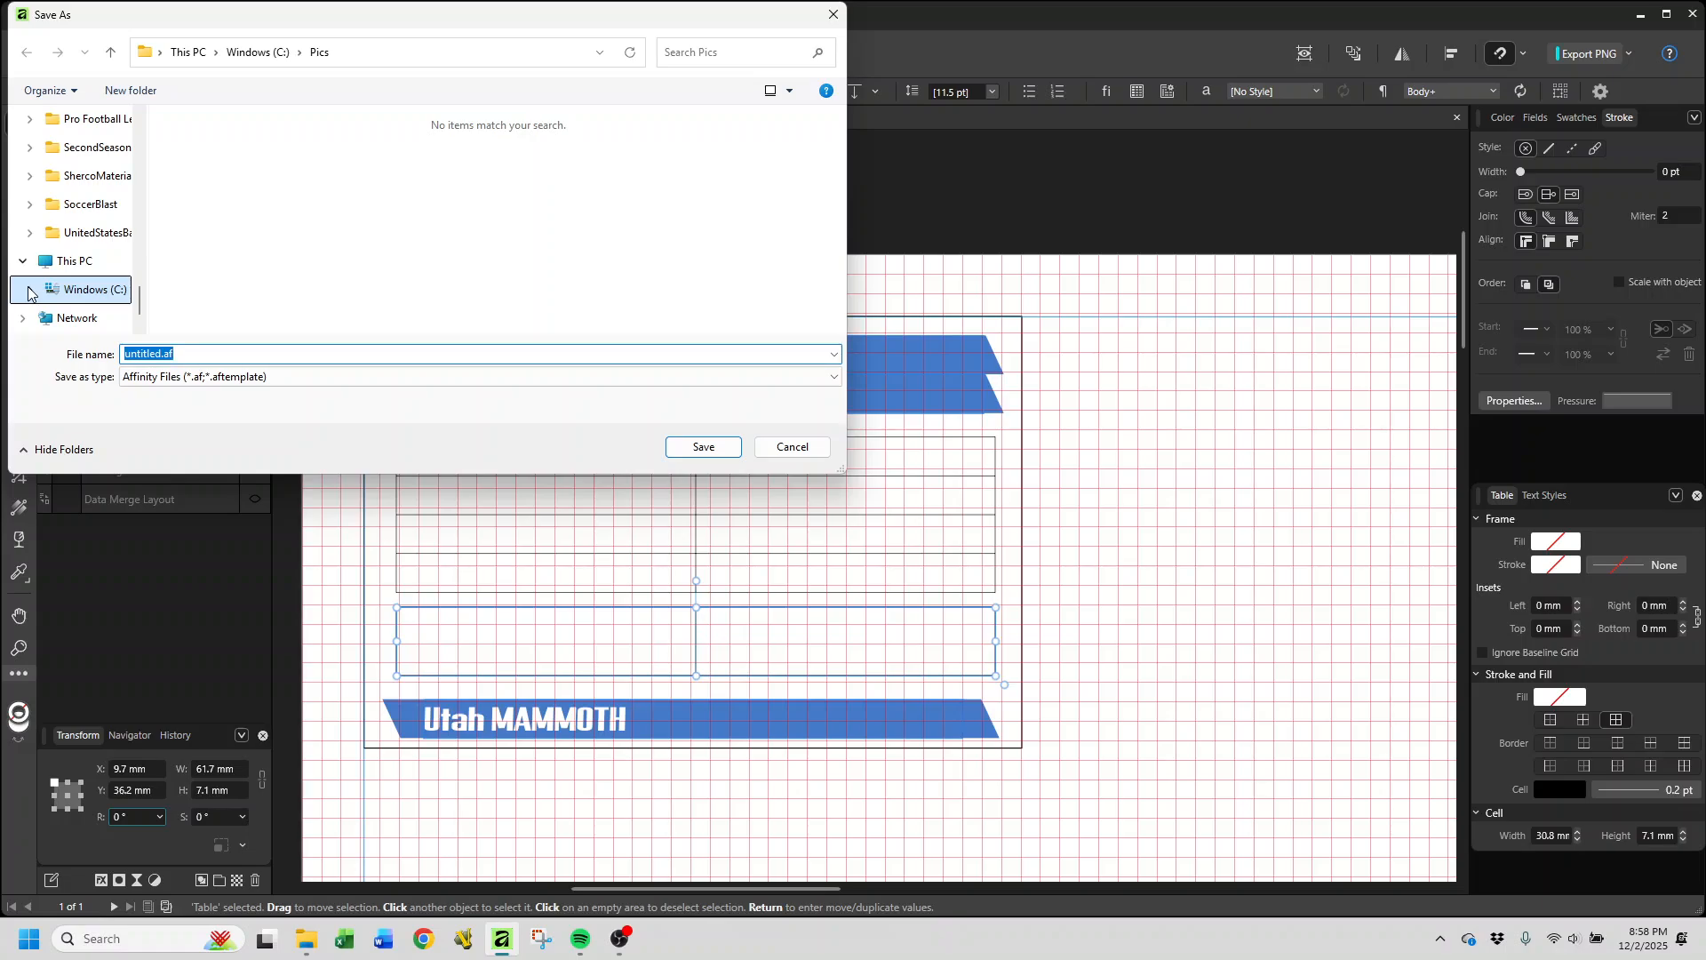
text(Card Making Demo 1)
key(Return)
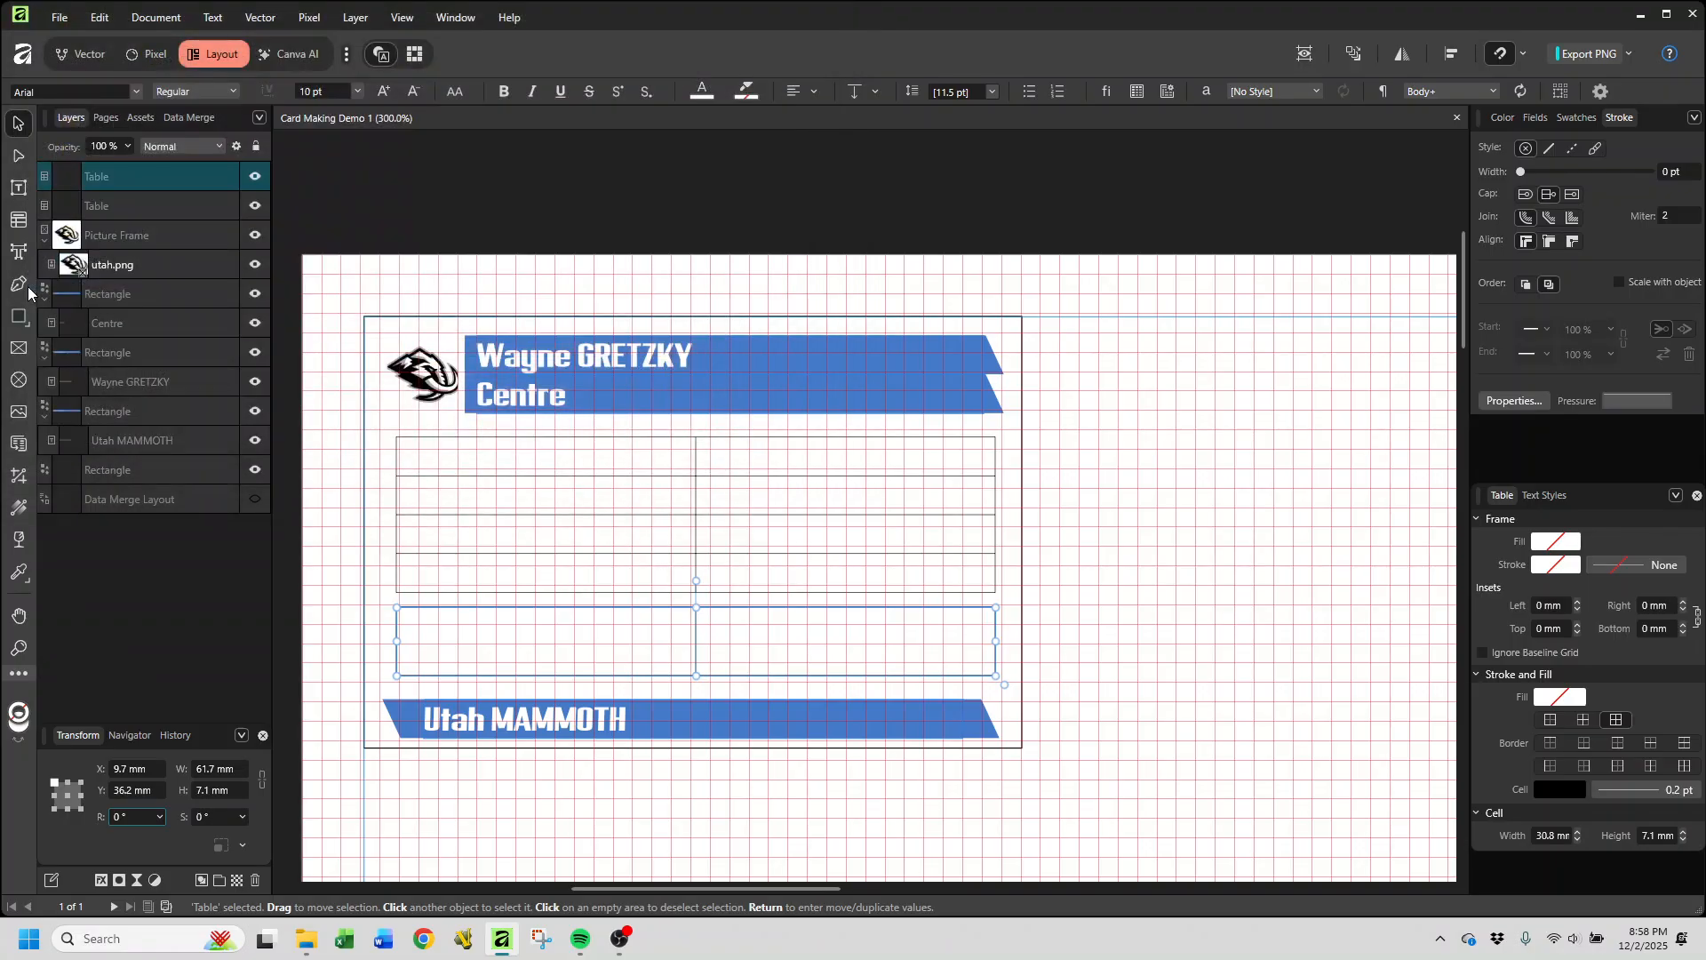